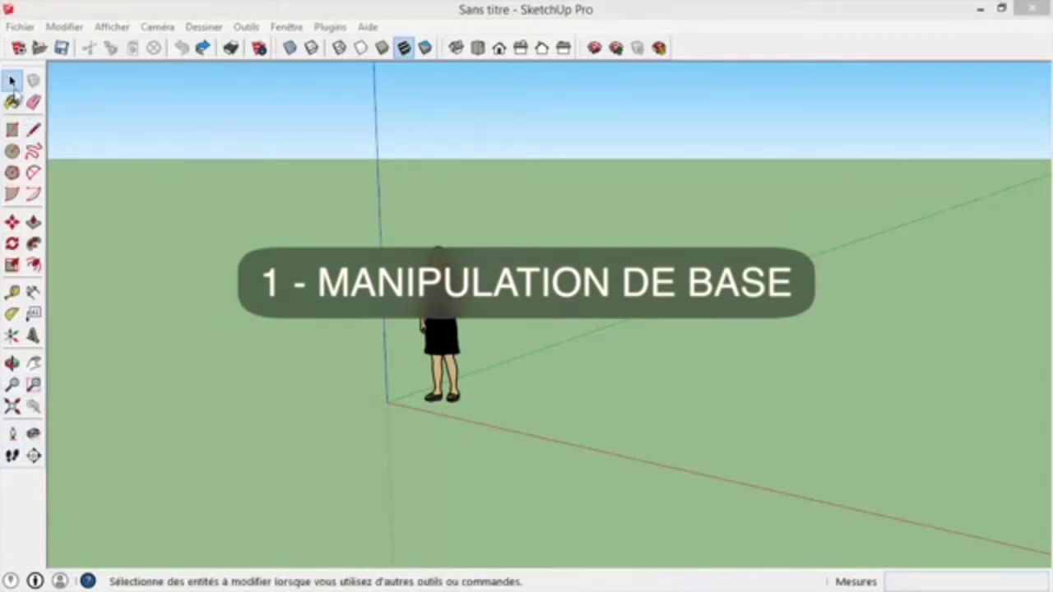
- Draw a rectangle about 337 × 492 cm on the ground near the red axis, beside the figure
click(13, 82)
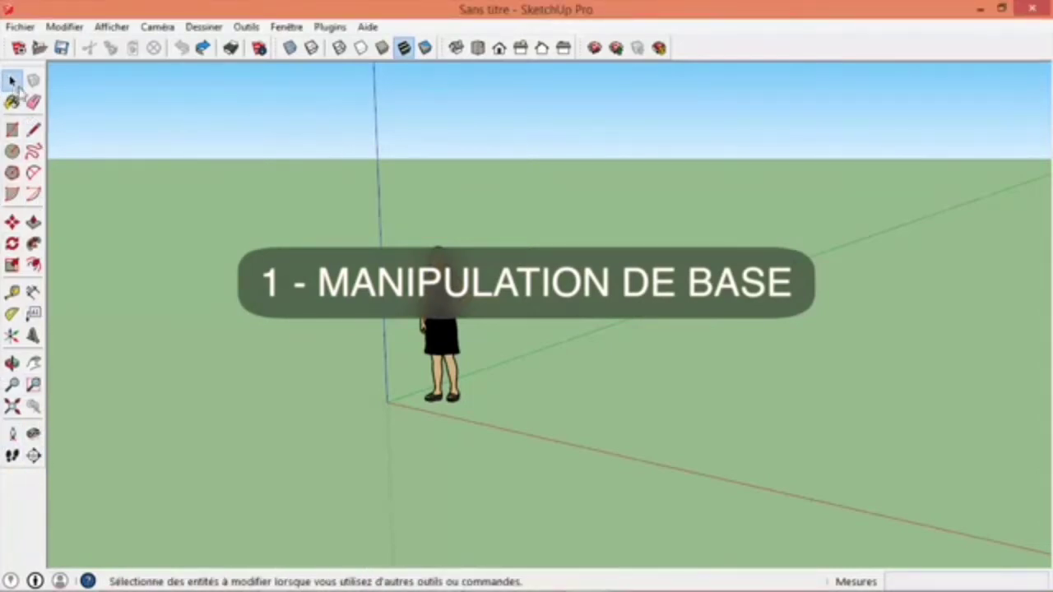
click(13, 132)
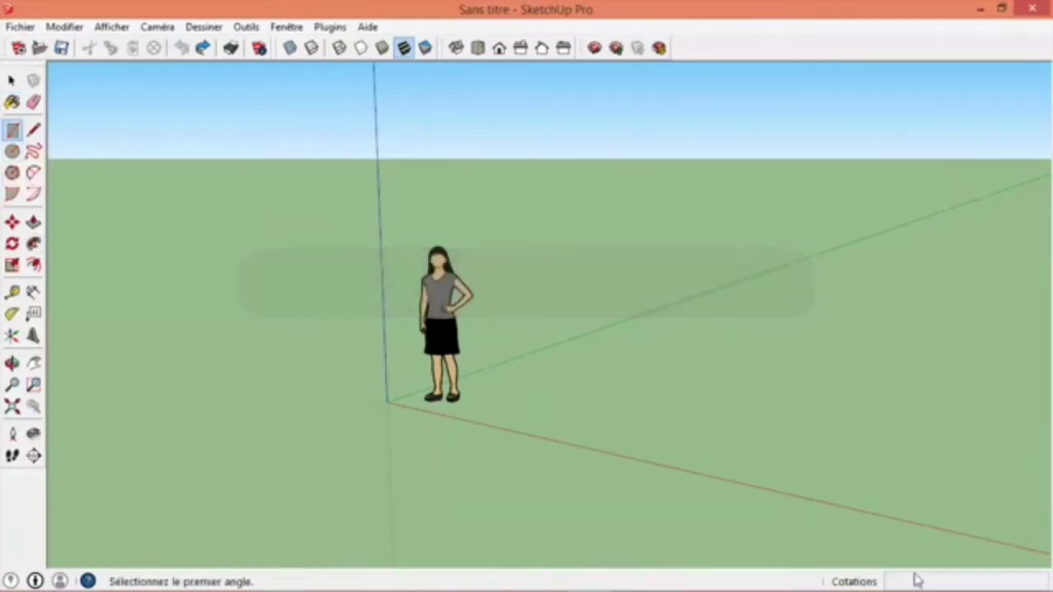
click(510, 398)
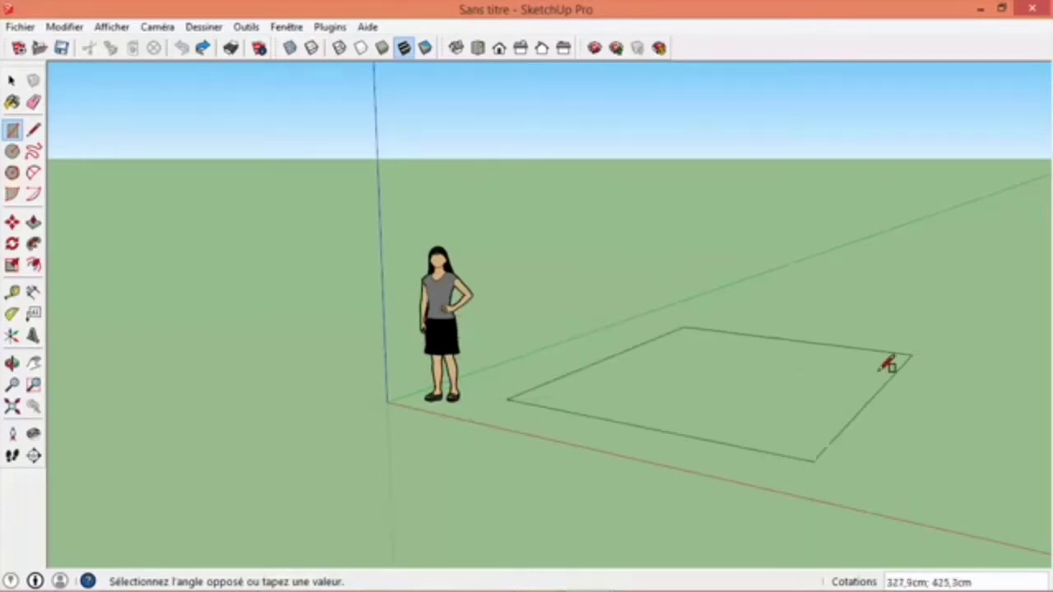
click(922, 352)
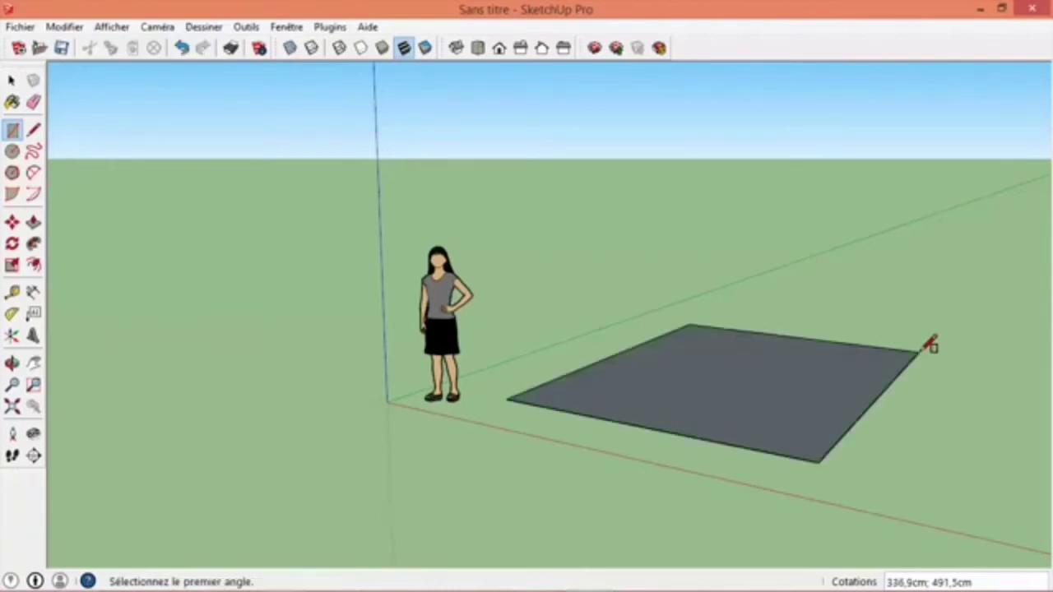
- Draw a small rectangle in front of the origin and a long strip about 179 × 504 cm behind the figure
click(293, 447)
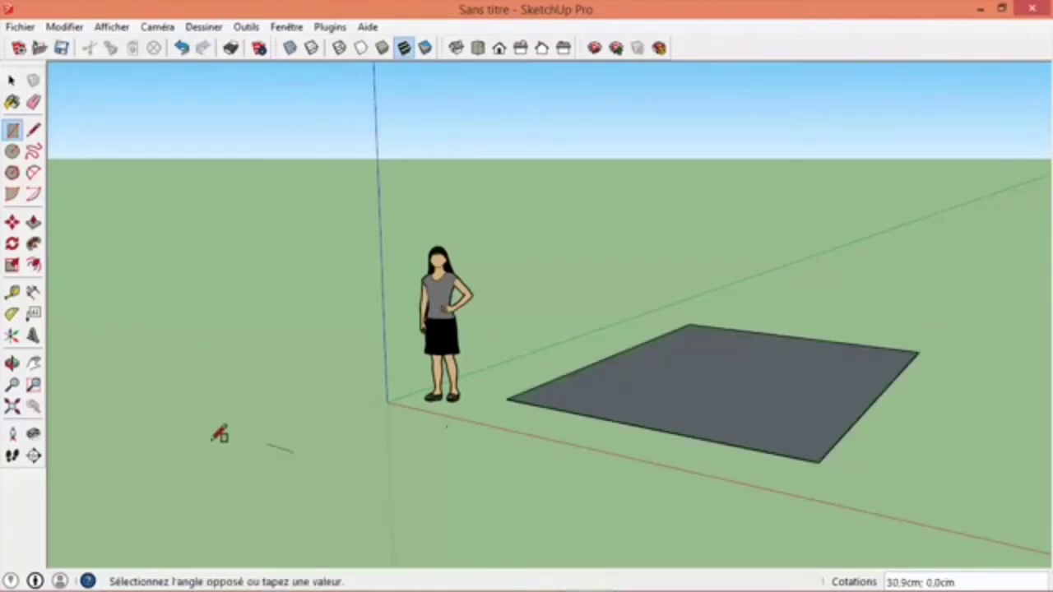
click(114, 438)
click(229, 334)
click(391, 281)
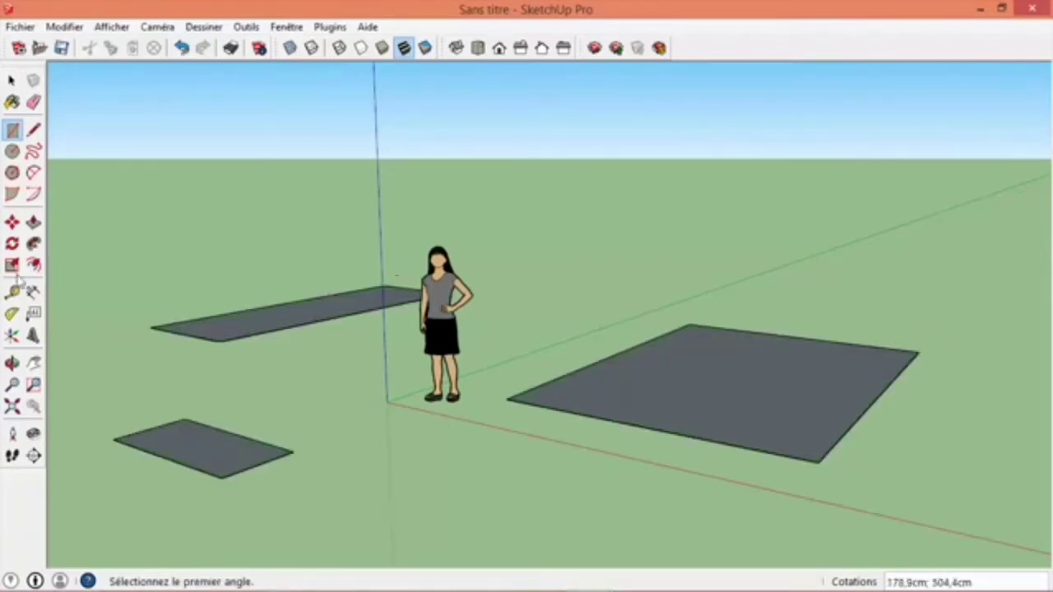
- Draw a circle of about 63 cm radius between the two smaller rectangles and a hexagon of about 71.5 cm radius in front
click(13, 151)
click(304, 384)
click(353, 377)
click(12, 173)
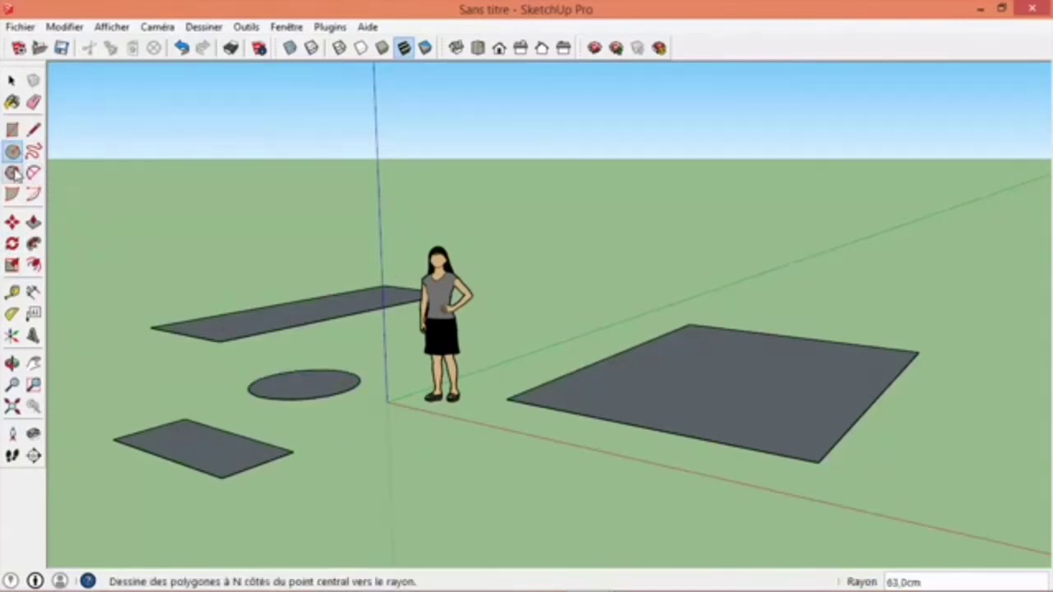
click(405, 499)
click(496, 491)
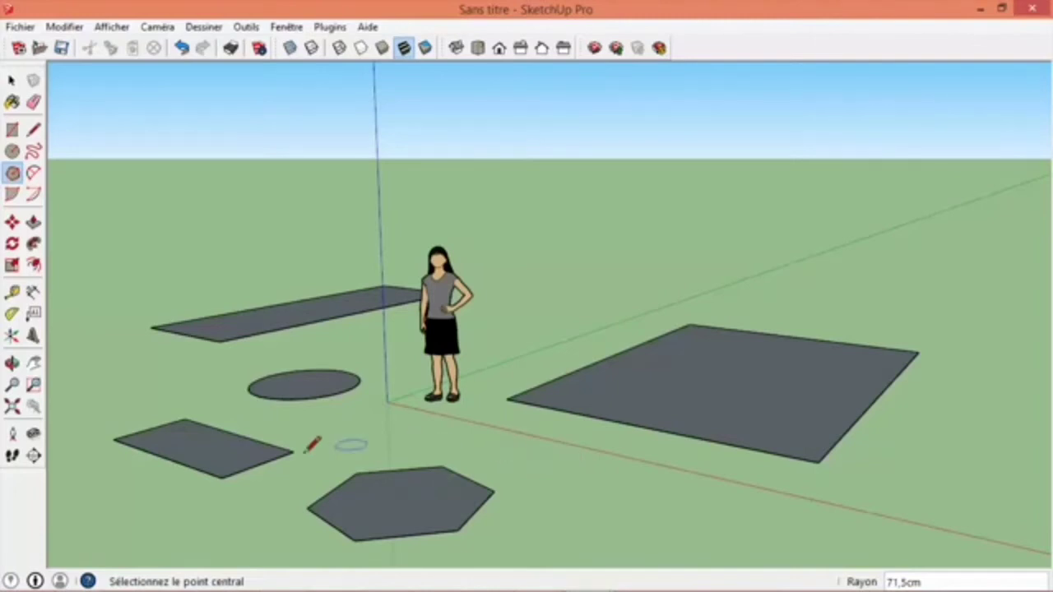
- Push/Pull the large rectangle upward about 213 cm into a box
click(33, 223)
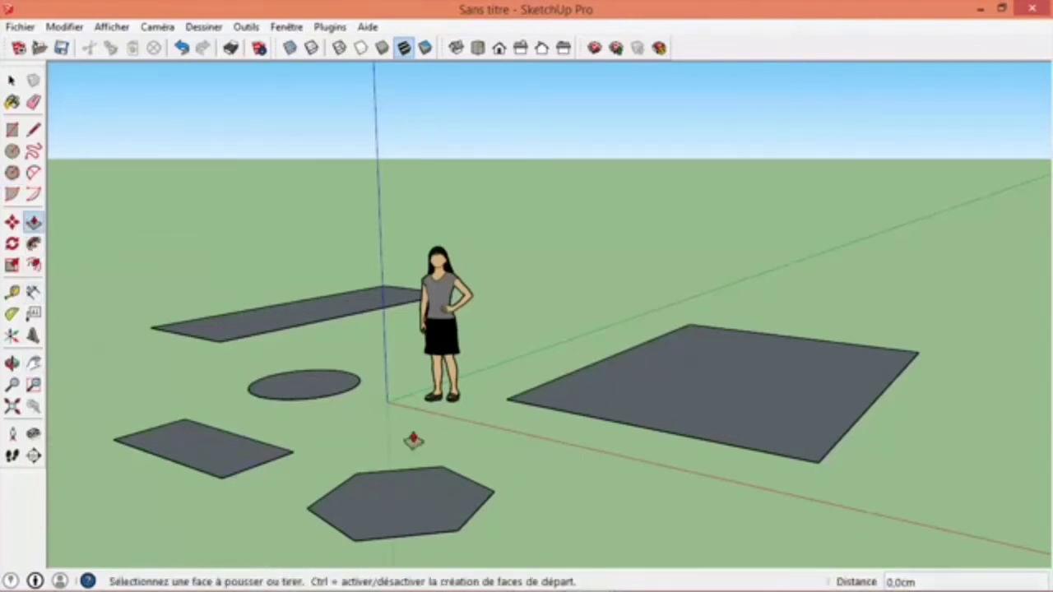
click(696, 380)
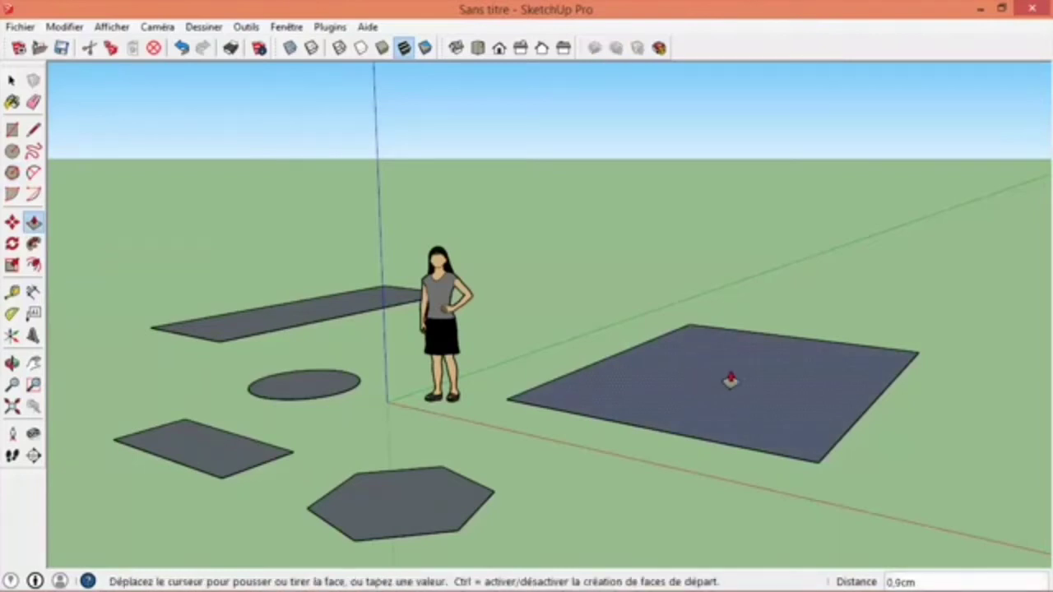
click(690, 206)
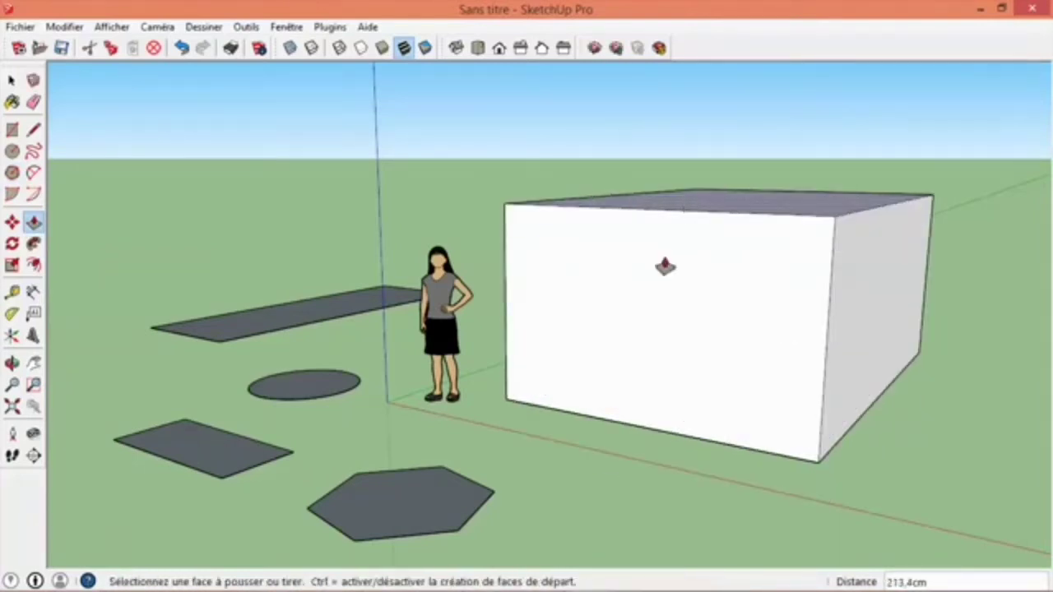
- Extrude the hexagon into a low prism and the circle into a taller cylinder
click(383, 512)
click(328, 398)
click(328, 399)
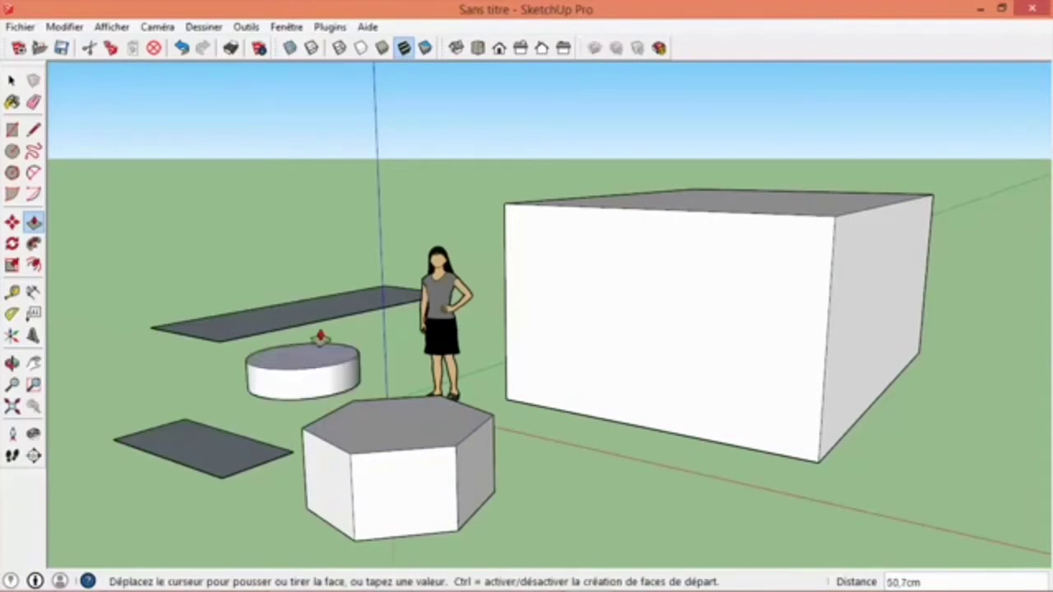
click(307, 228)
- Extrude the long strip upward about 350 cm and the small rectangle about 163 cm
click(374, 302)
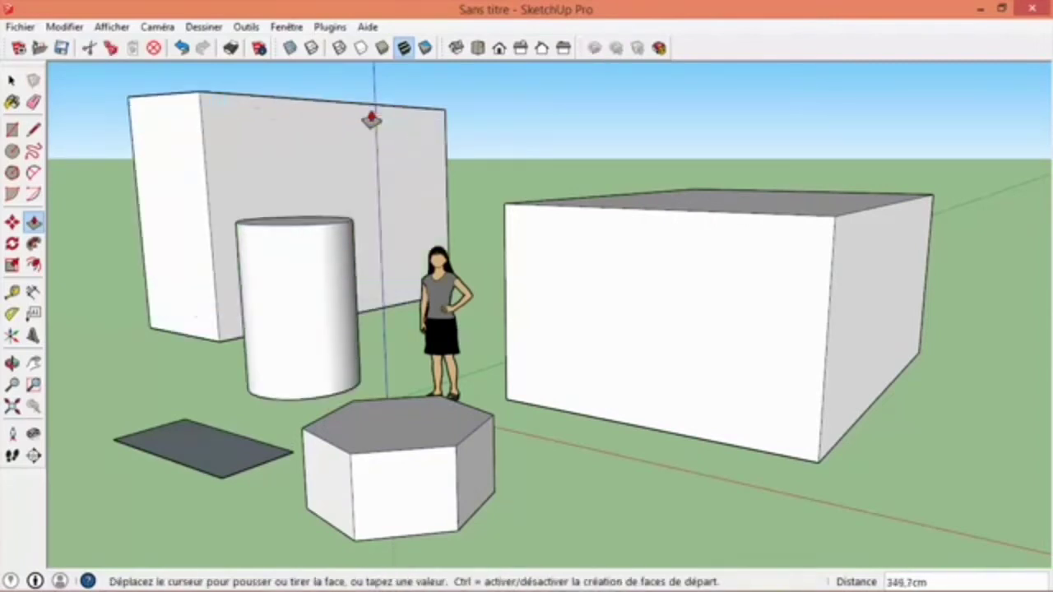
click(370, 118)
click(206, 455)
click(159, 281)
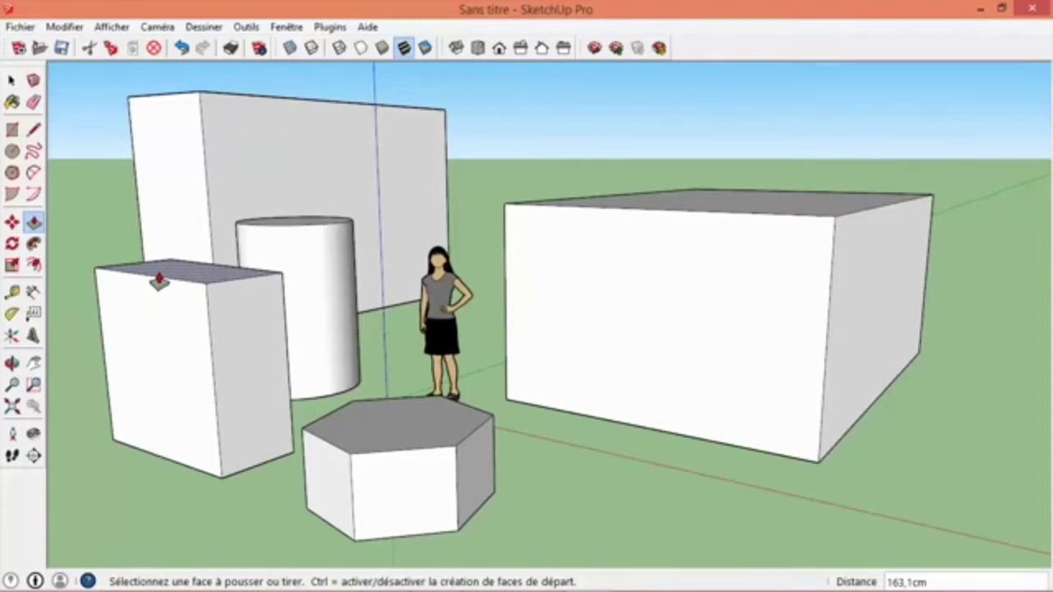
- Zoom in and out on the figure and the different solids to examine them up close and from afar
click(11, 80)
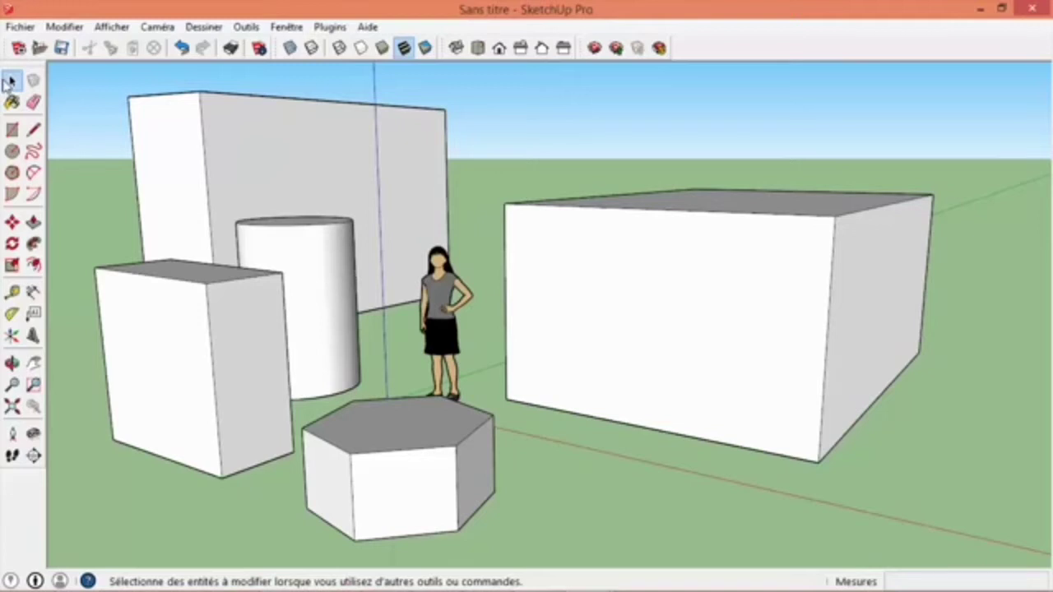
click(9, 80)
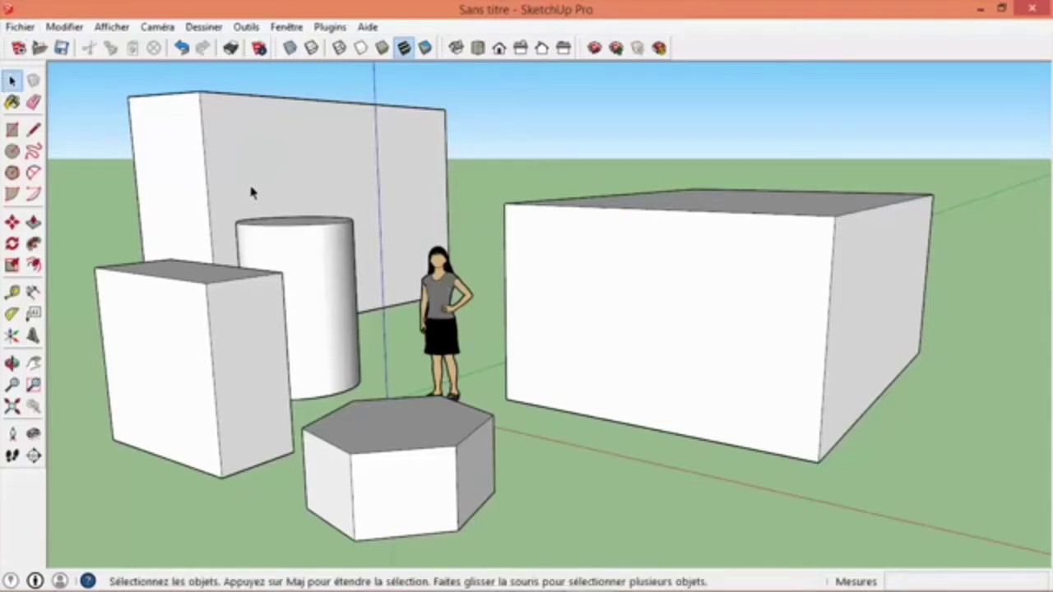
scroll(440, 277, up, 10)
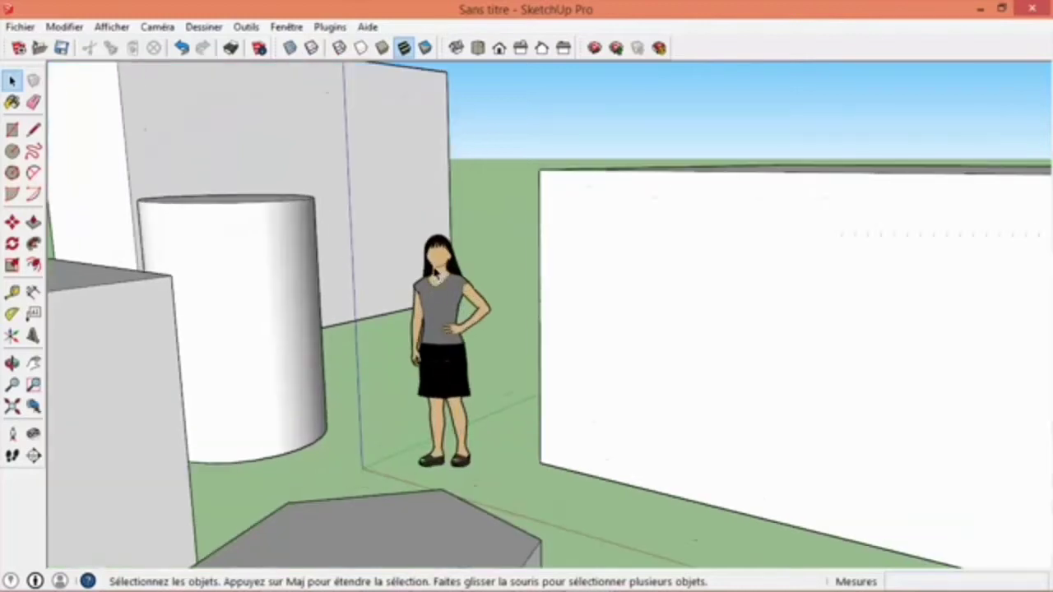
scroll(432, 275, down, 15)
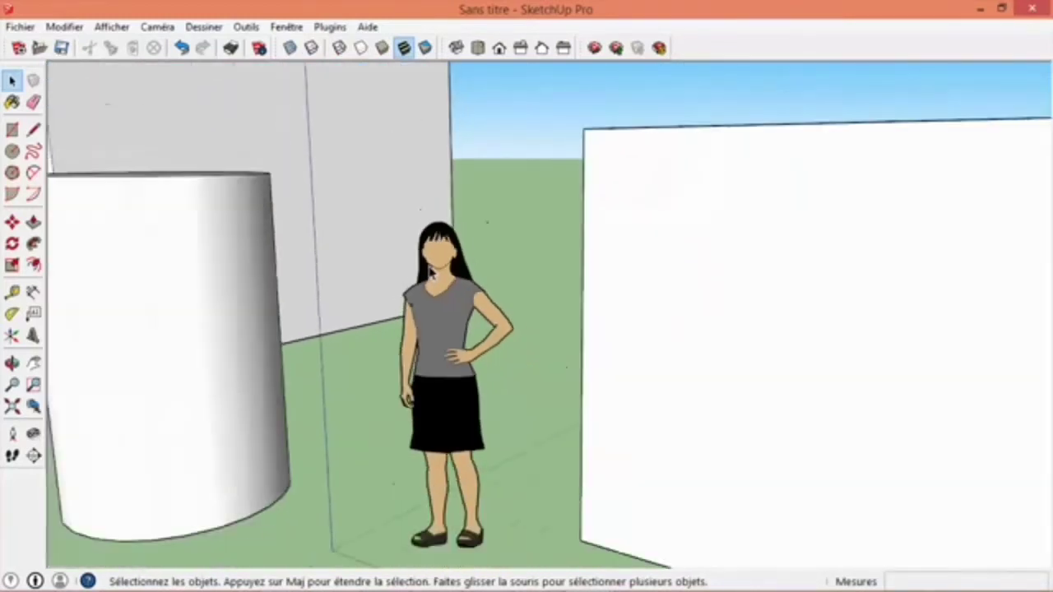
scroll(320, 296, up, 5)
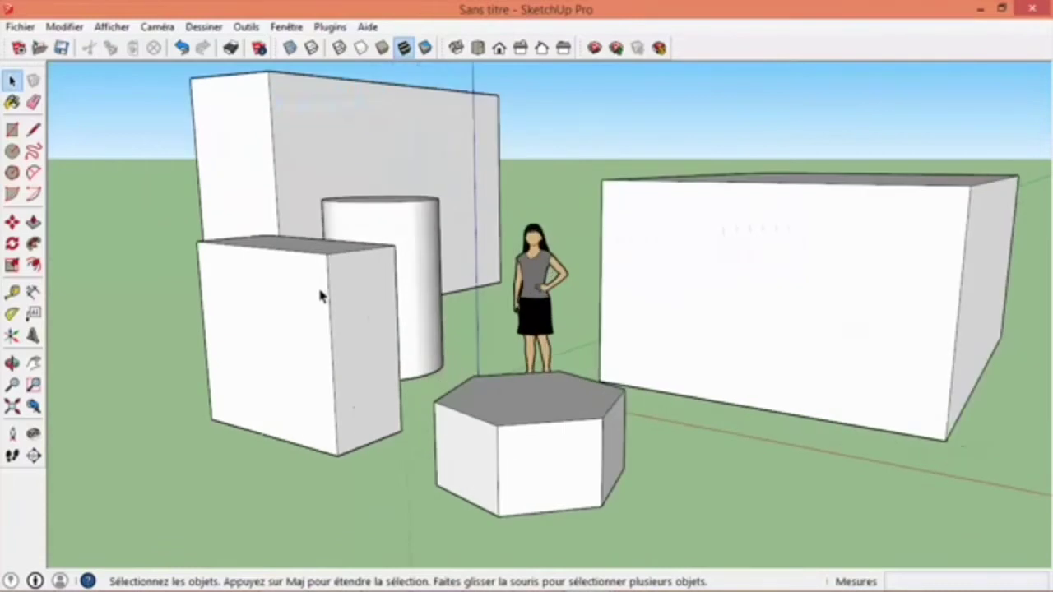
scroll(320, 296, down, 4)
scroll(681, 297, up, 5)
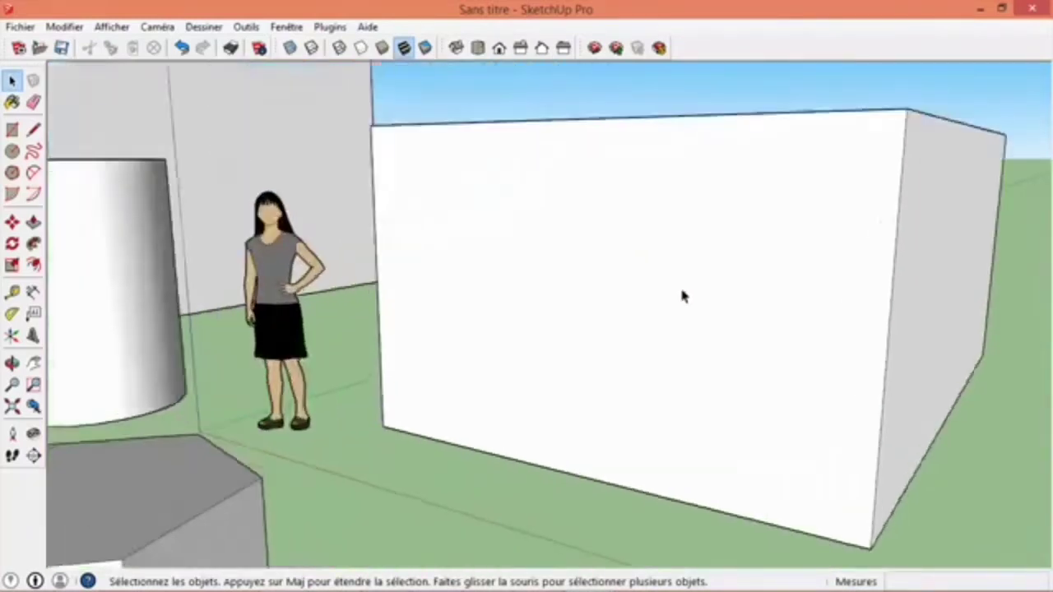
scroll(679, 295, down, 7)
scroll(408, 192, up, 6)
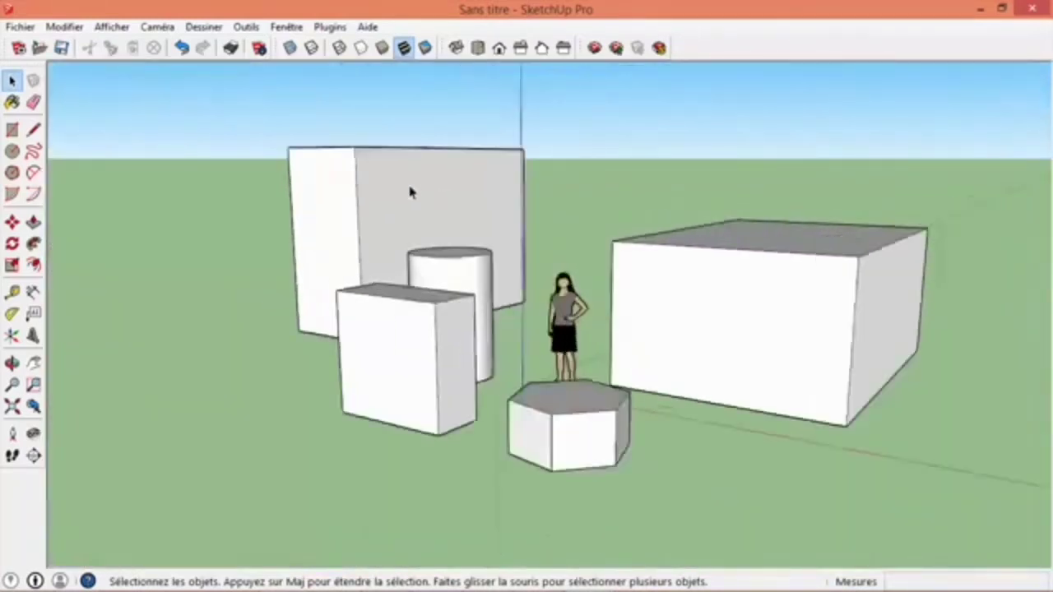
scroll(409, 193, down, 4)
scroll(409, 195, down, 4)
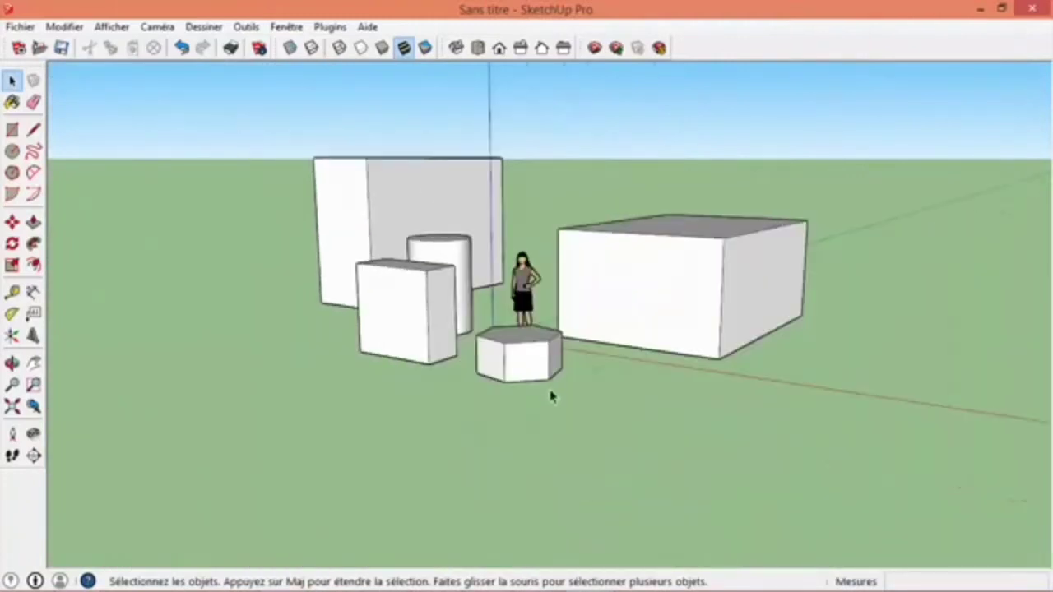
scroll(527, 370, up, 7)
scroll(521, 358, up, 2)
scroll(520, 357, down, 6)
scroll(520, 366, down, 3)
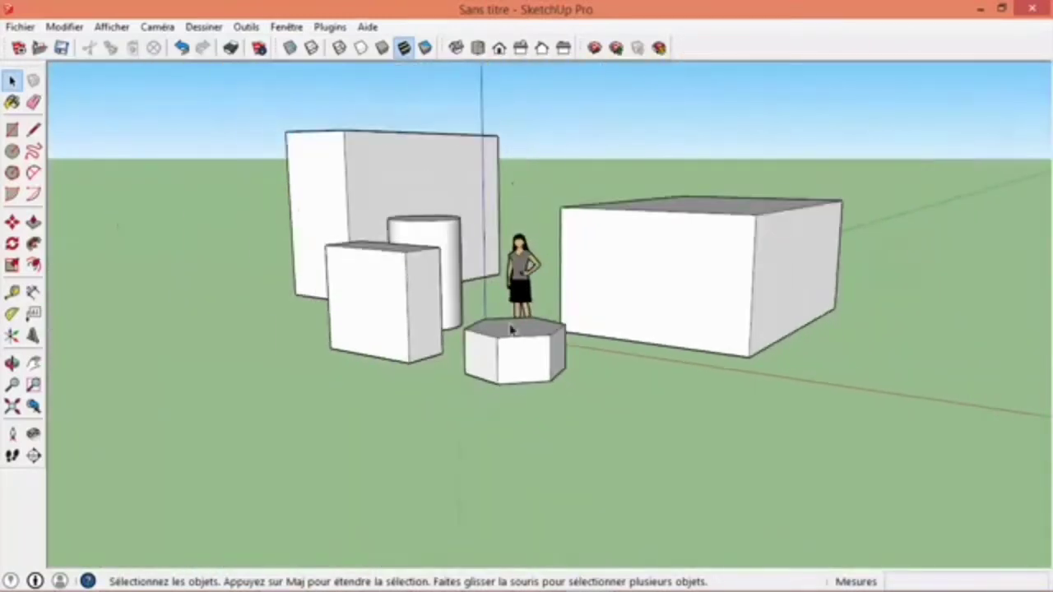
scroll(409, 194, up, 6)
scroll(408, 195, down, 6)
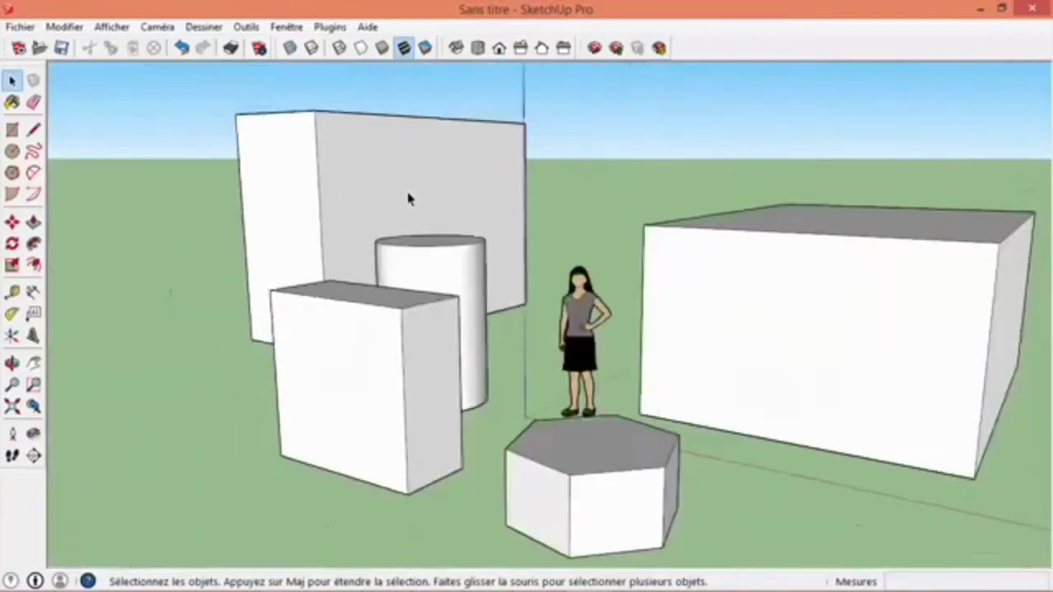
scroll(668, 236, up, 6)
scroll(663, 240, down, 6)
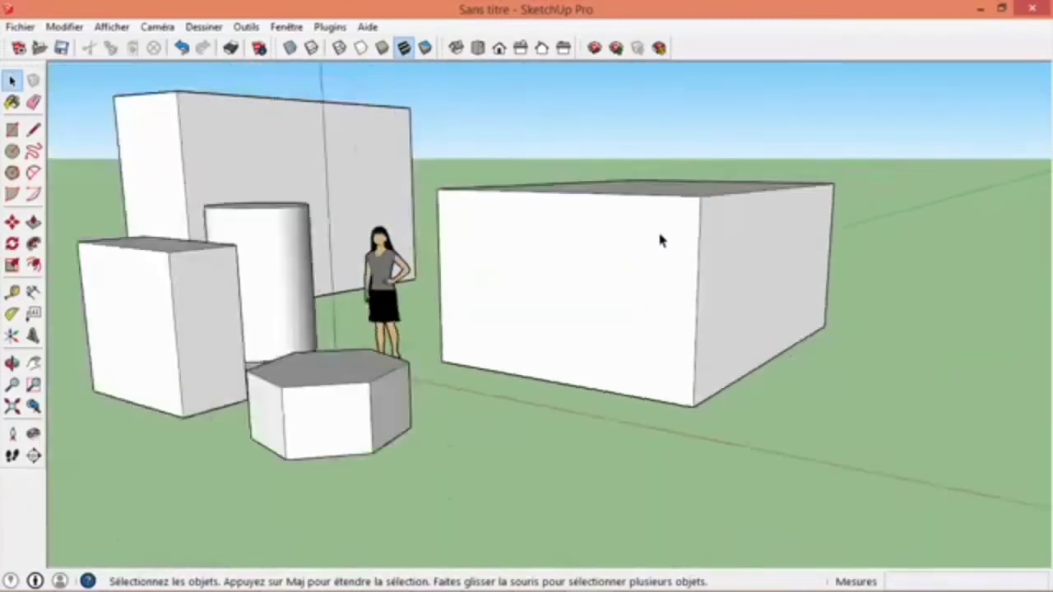
scroll(492, 227, up, 5)
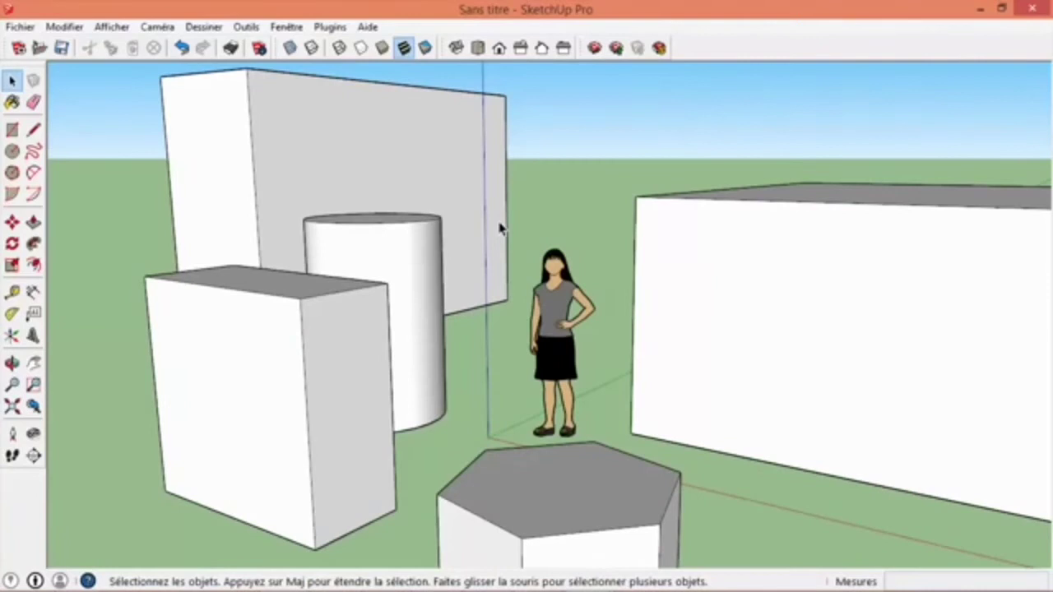
scroll(499, 231, down, 4)
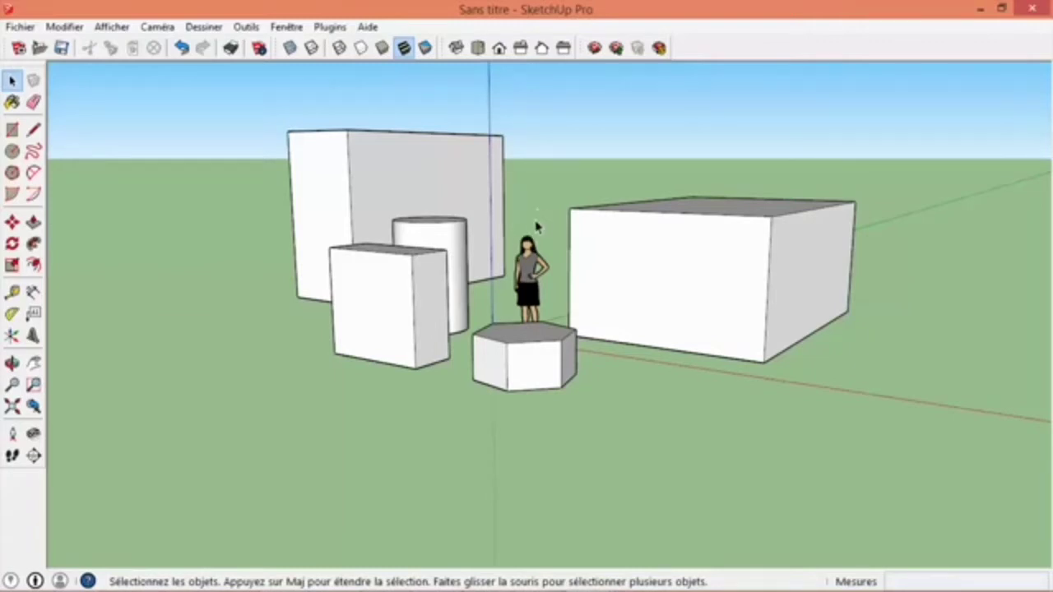
- Orbit around the group of solids to examine them from different sides and heights
middle_drag(533, 227, 532, 219)
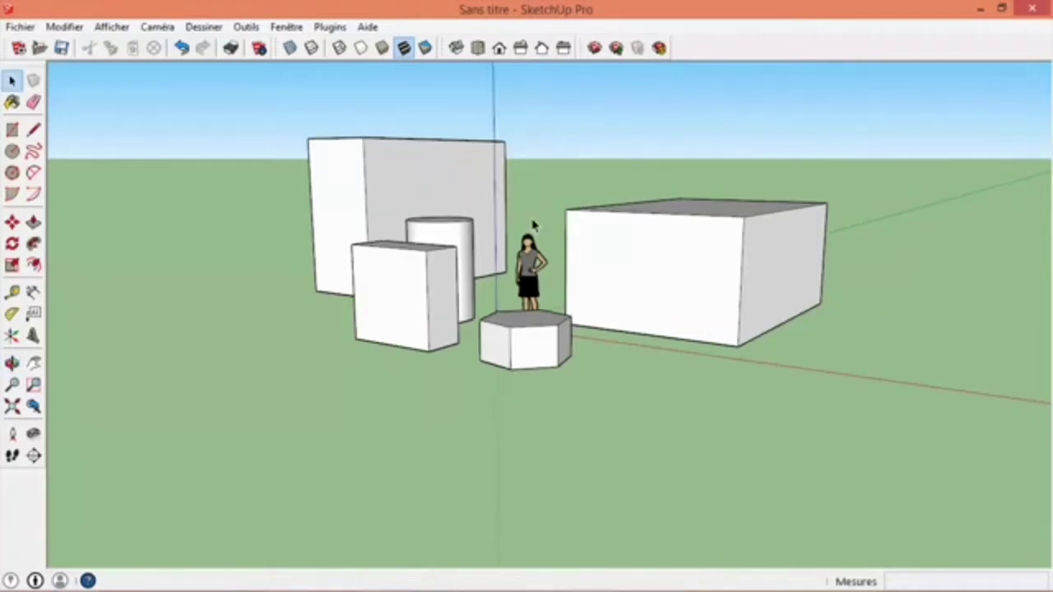
middle_click(532, 221)
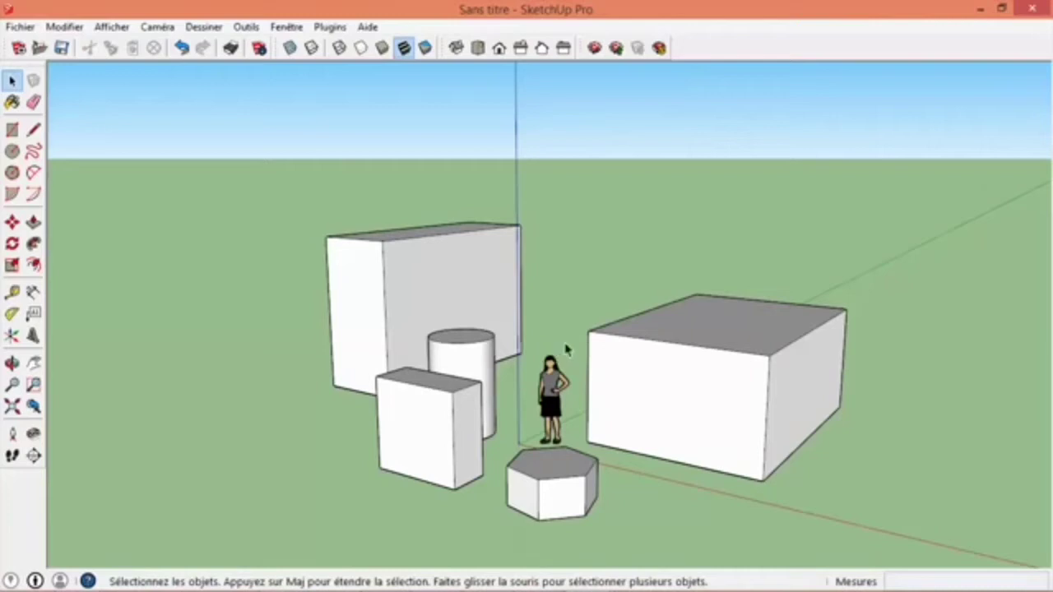
key(o)
drag(565, 343, 289, 262)
key(space)
middle_drag(650, 403, 289, 341)
middle_drag(810, 313, 235, 383)
middle_drag(675, 337, 489, 353)
scroll(489, 353, up, 2)
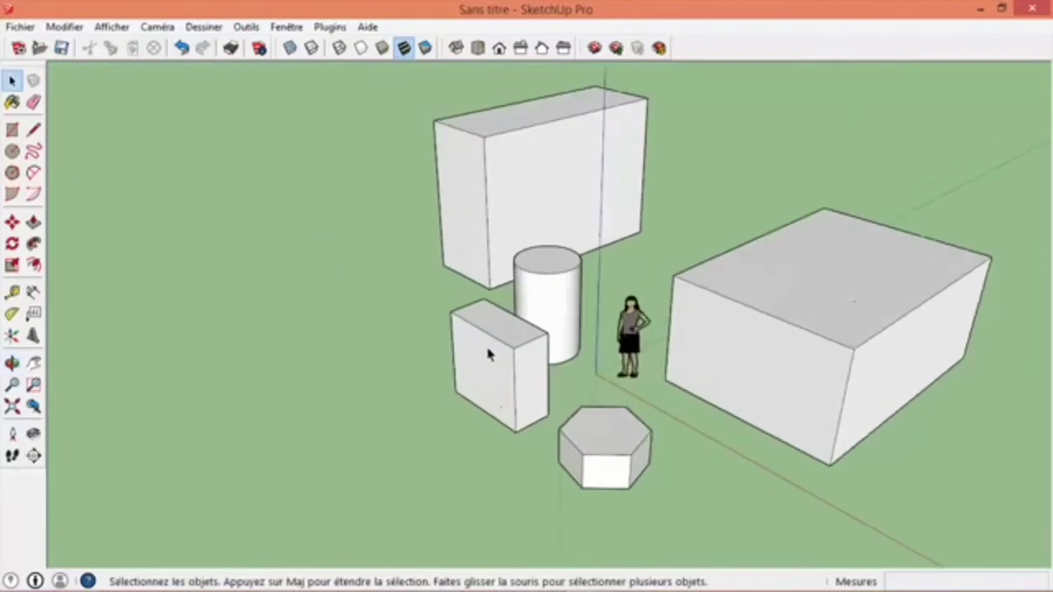
scroll(501, 362, down, 3)
scroll(627, 362, up, 5)
middle_drag(627, 362, 526, 288)
scroll(419, 278, down, 3)
scroll(419, 278, up, 3)
scroll(420, 278, down, 1)
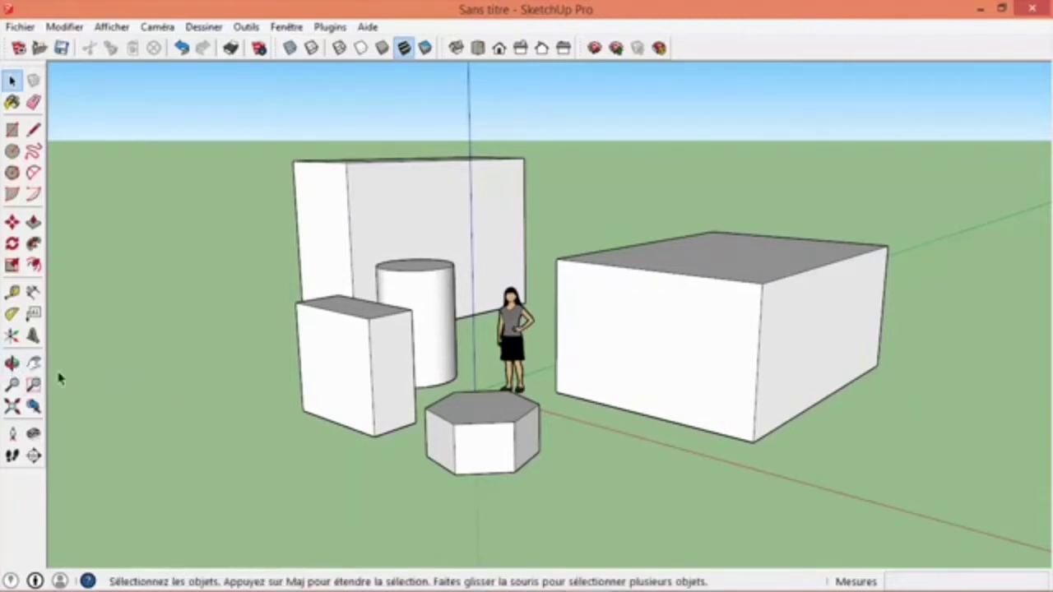
key(o)
mouse_move(470, 289)
mouse_down()
mouse_move(493, 329)
mouse_move(606, 277)
mouse_move(437, 277)
mouse_move(468, 348)
mouse_move(473, 329)
mouse_move(453, 301)
mouse_move(494, 321)
mouse_move(592, 329)
mouse_move(571, 225)
mouse_move(312, 218)
mouse_move(181, 287)
mouse_move(371, 375)
mouse_move(654, 216)
mouse_move(491, 318)
mouse_move(508, 334)
mouse_move(688, 242)
mouse_move(484, 282)
mouse_up()
middle_drag(484, 282, 320, 298)
scroll(531, 254, up, 5)
scroll(531, 254, down, 5)
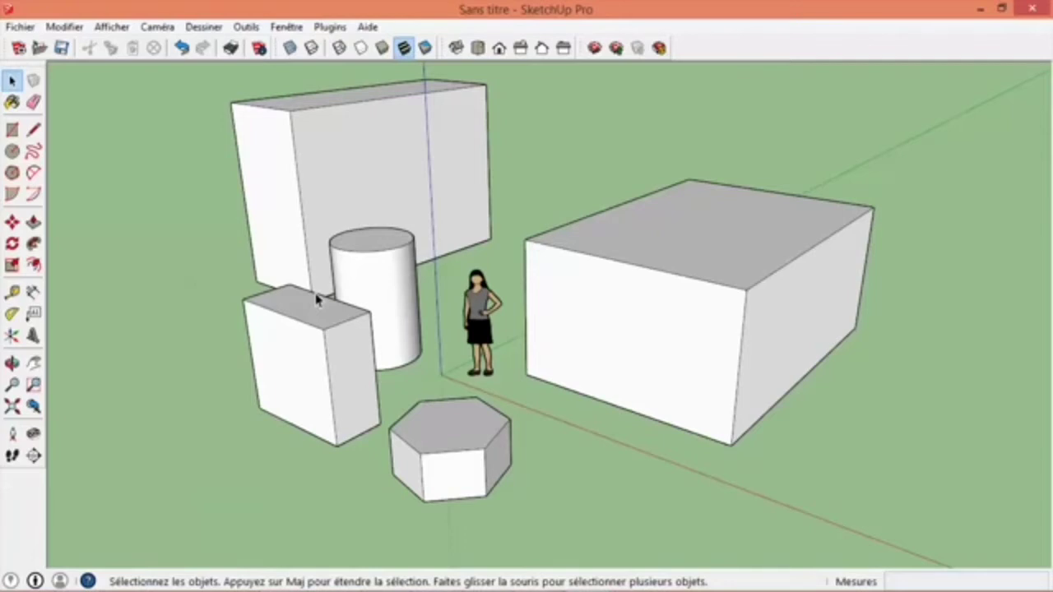
- Undo the Push/Pull extrusions of the boxes, cylinder and hexagonal prism
click(182, 48)
click(182, 48)
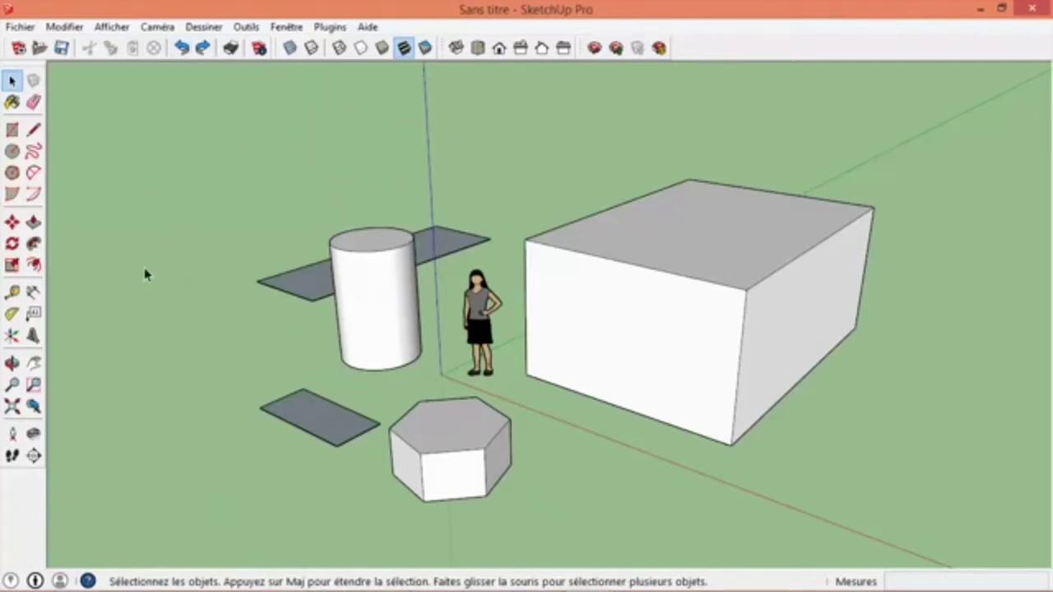
key(ctrl+z)
key(ctrl+z)
key(ctrl+z)
key(ctrl+z)
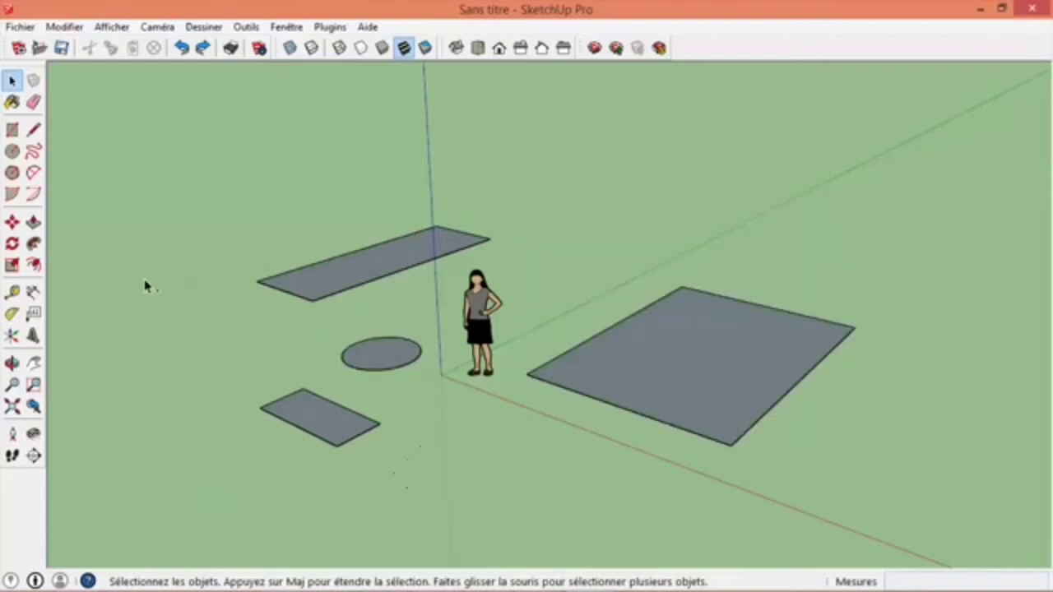
- Undo the drawing of the flat shapes until only the figure is left in the model
key(ctrl+z)
key(ctrl+z)
key(ctrl+z)
key(ctrl+z)
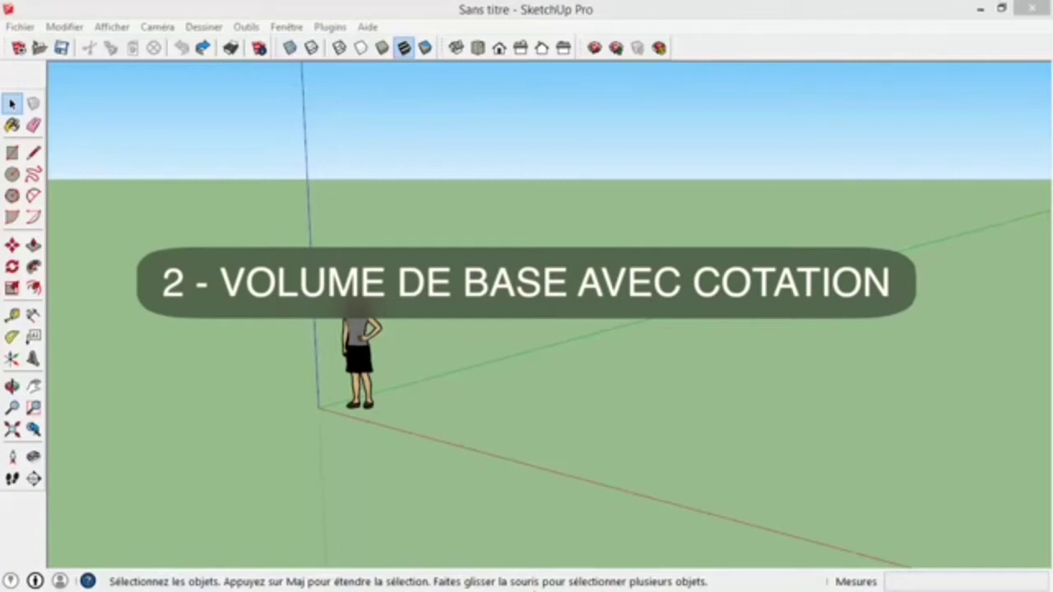
- Using the dimensioned house plan as reference, draw a rectangle on the ground beside the figure and size it to 1055 x 765 cm
key(alt+Tab)
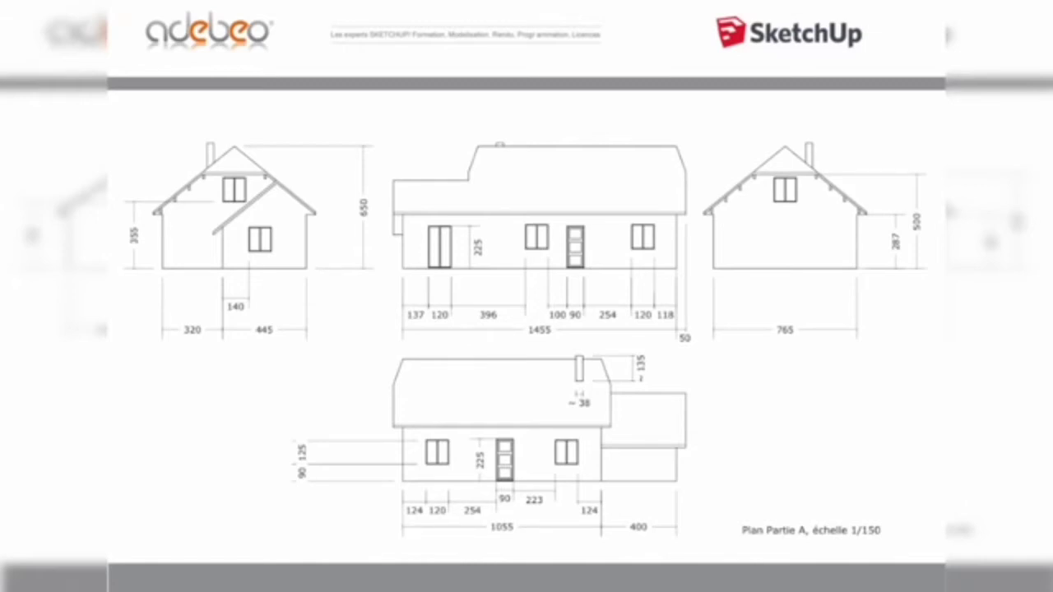
key(alt+Tab)
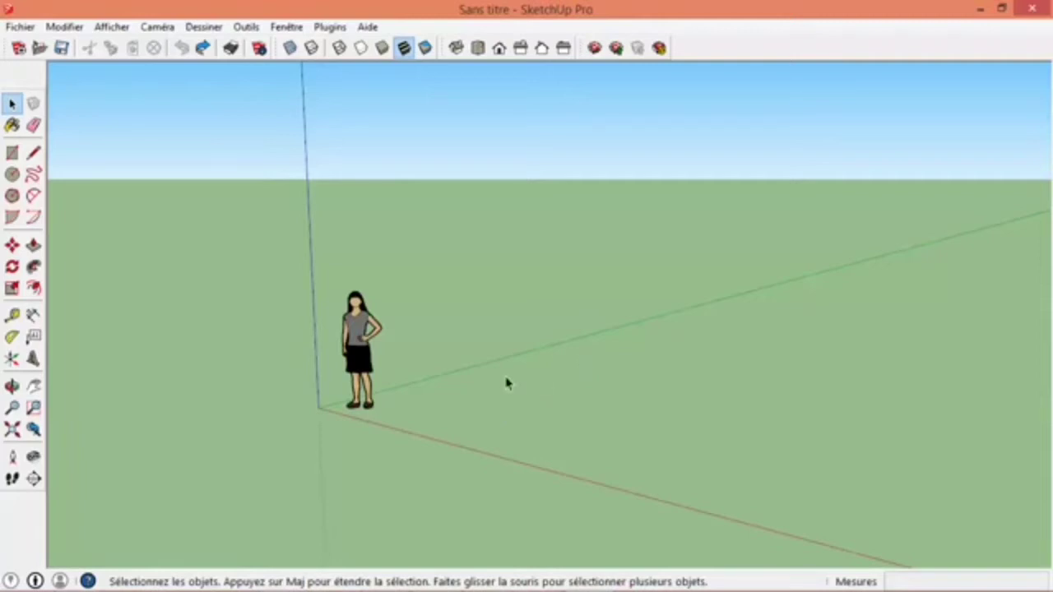
click(12, 153)
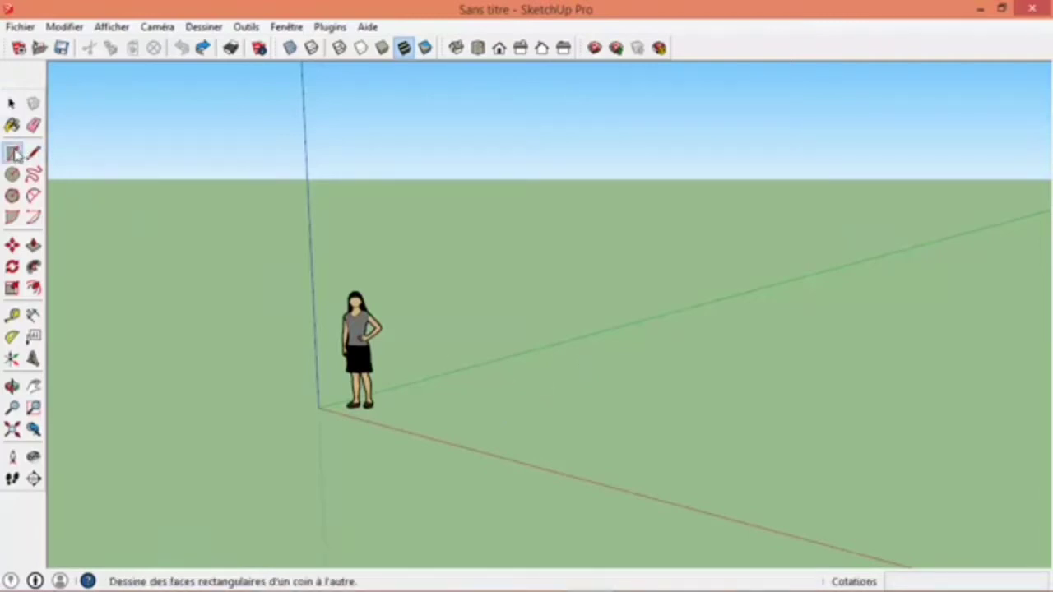
click(436, 412)
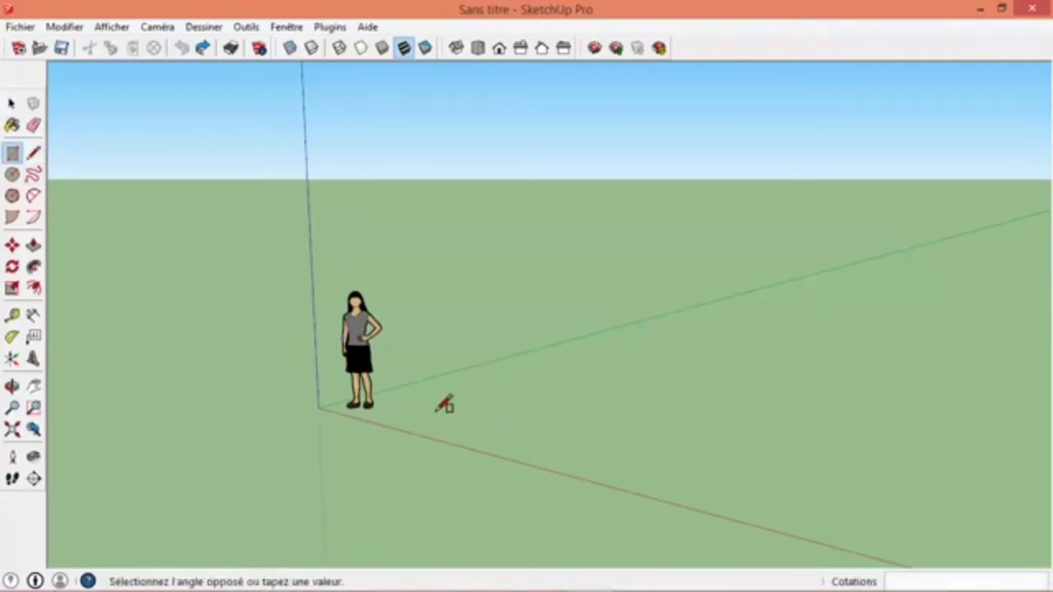
click(876, 399)
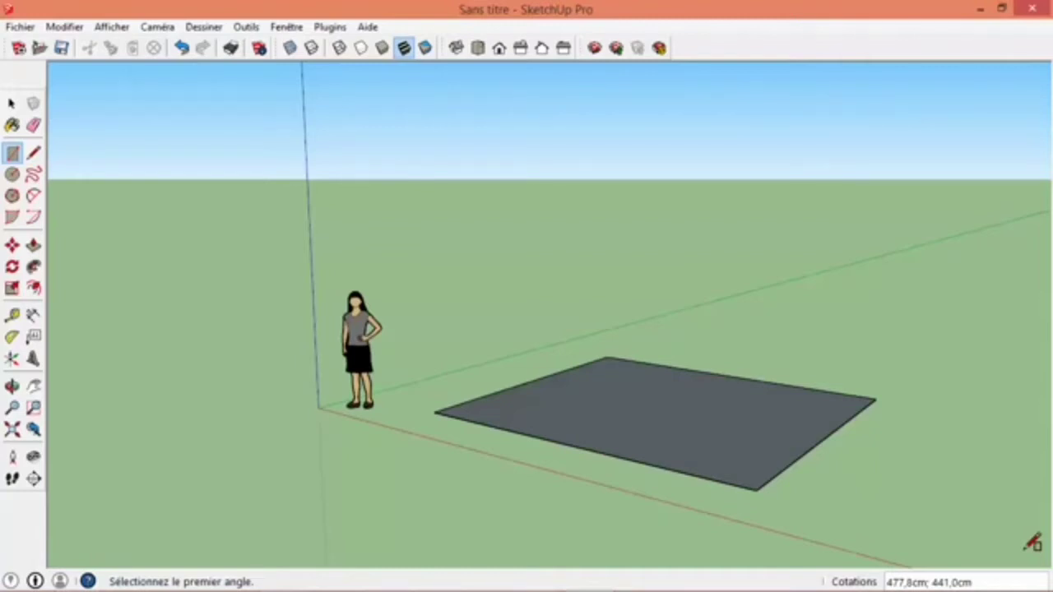
text(1055)
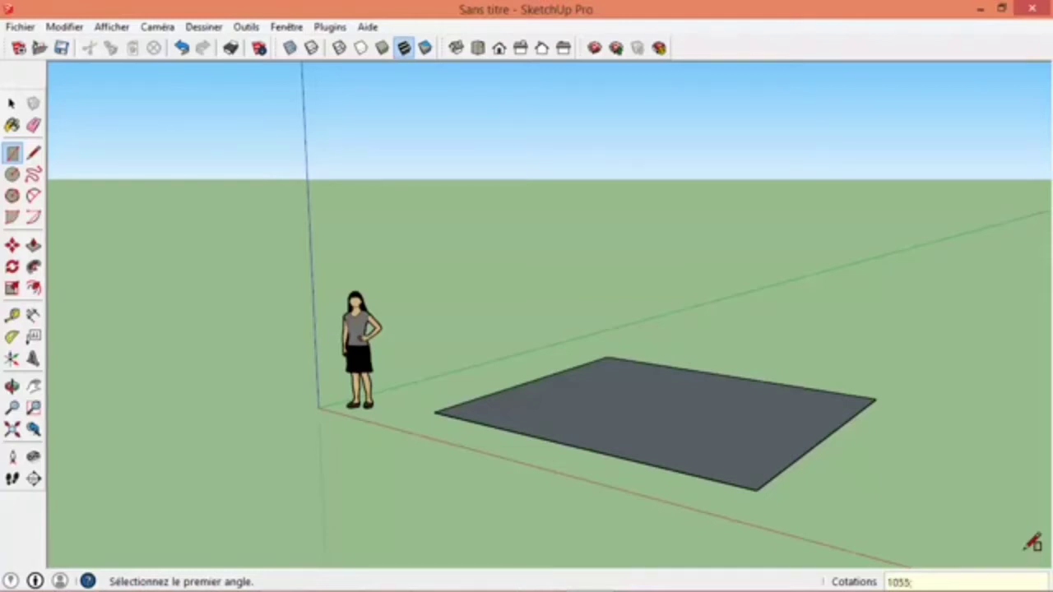
text(;765)
key(Return)
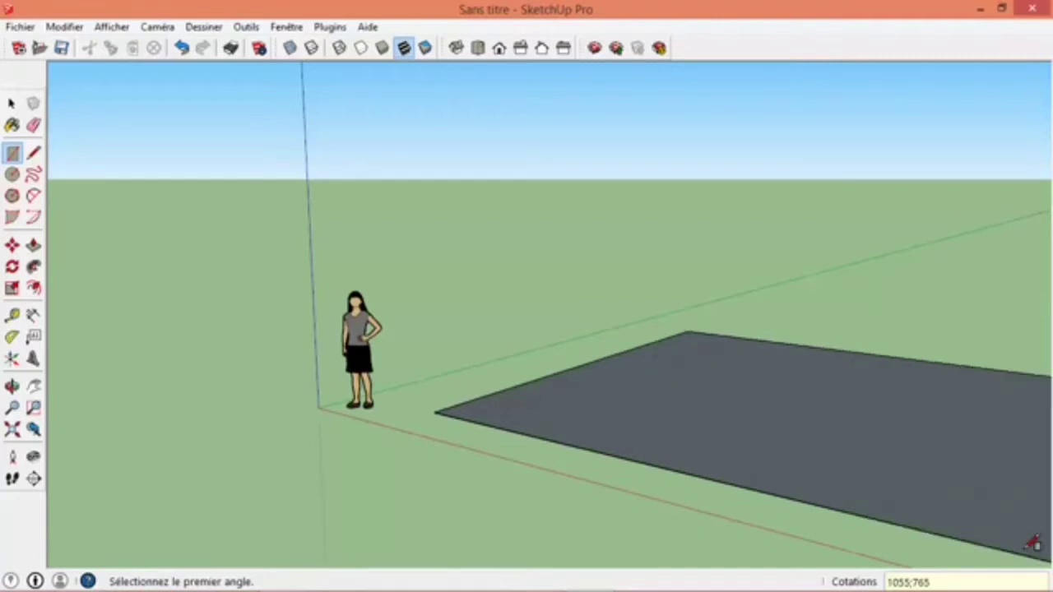
- Extrude the ground rectangle upward with Push/Pull to a height of 3 m
scroll(940, 485, down, 5)
middle_drag(940, 466, 735, 380)
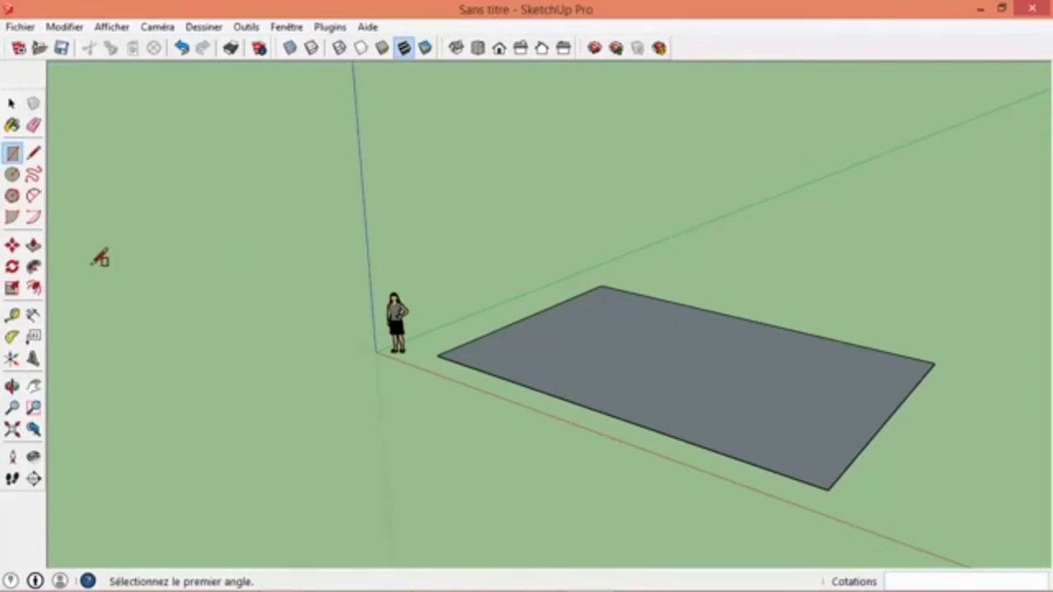
click(34, 246)
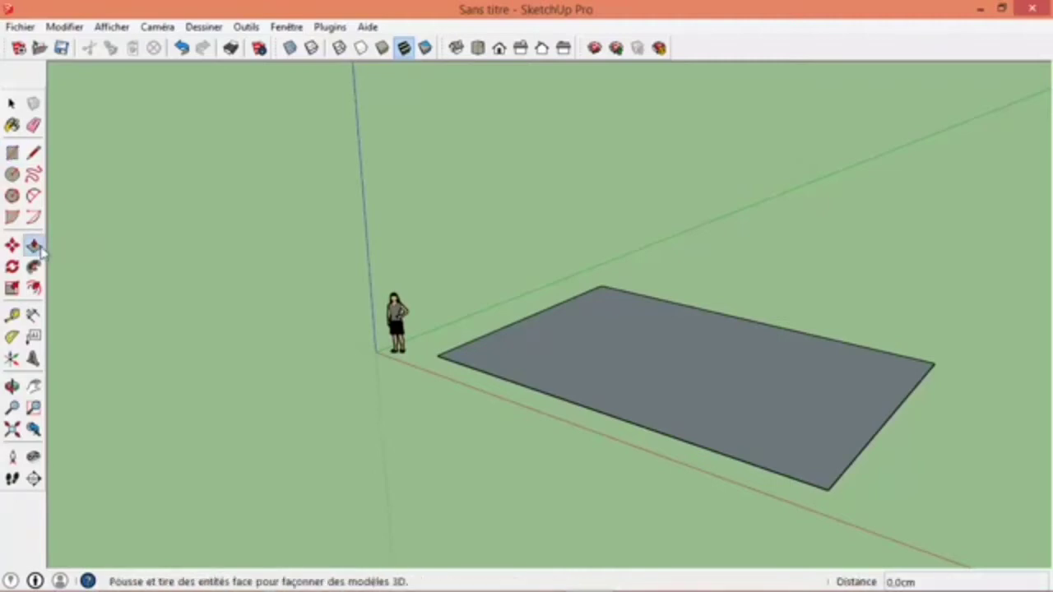
click(640, 375)
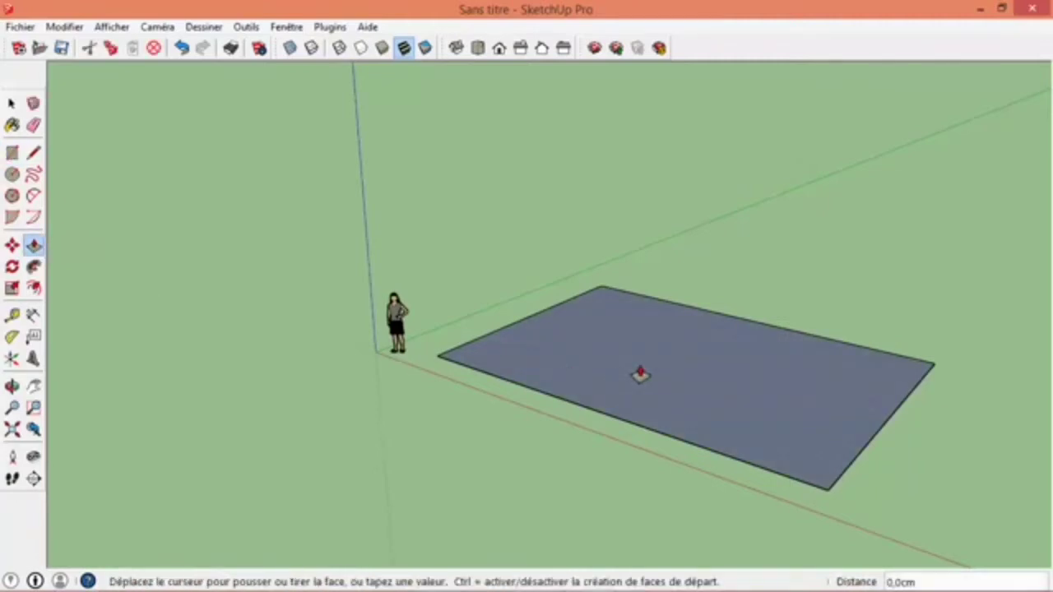
click(632, 260)
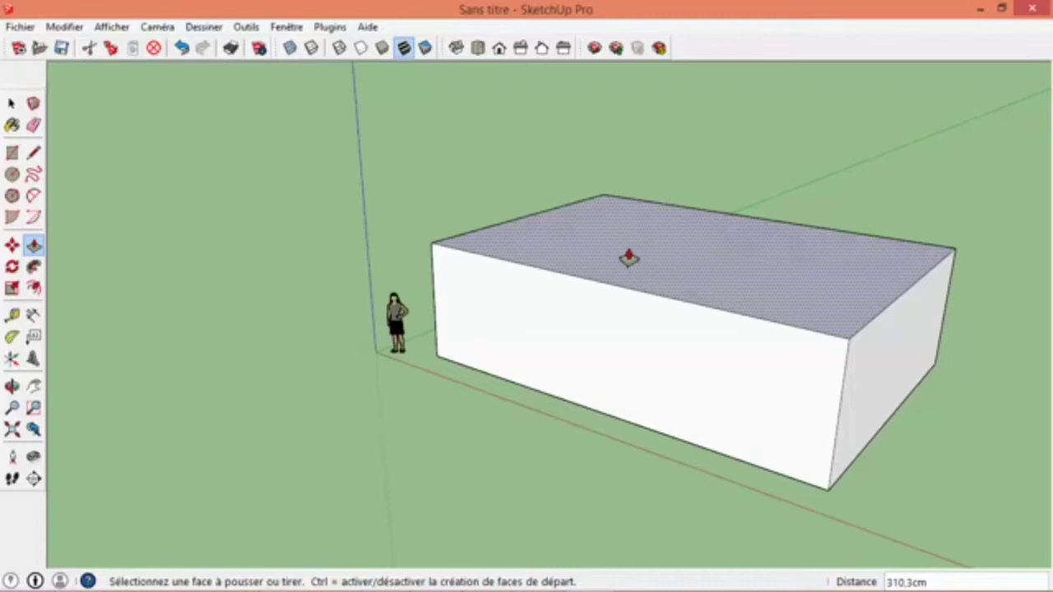
text(300)
key(BackSpace)
key(BackSpace)
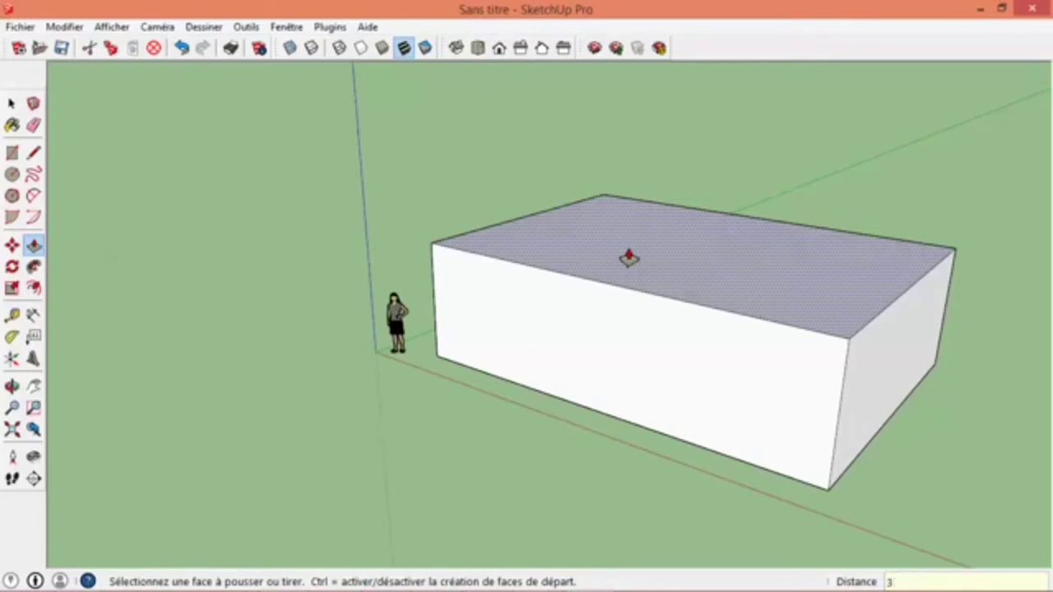
text(m)
click(628, 258)
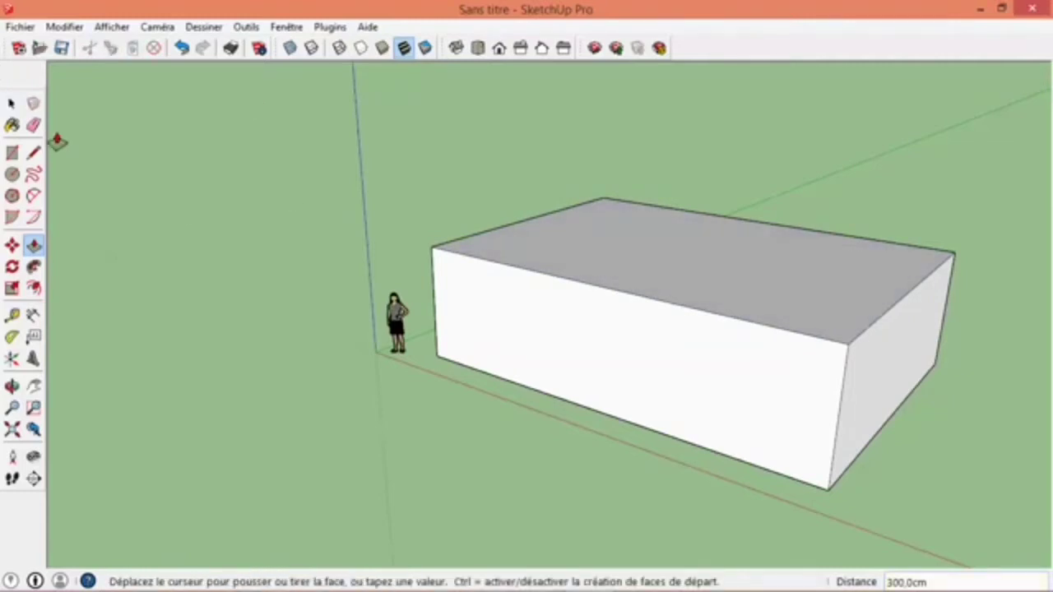
- Orbit and zoom around the extruded box to examine its different sides
click(12, 103)
middle_drag(880, 342, 682, 324)
scroll(403, 362, down, 5)
scroll(671, 327, up, 3)
middle_drag(705, 280, 651, 293)
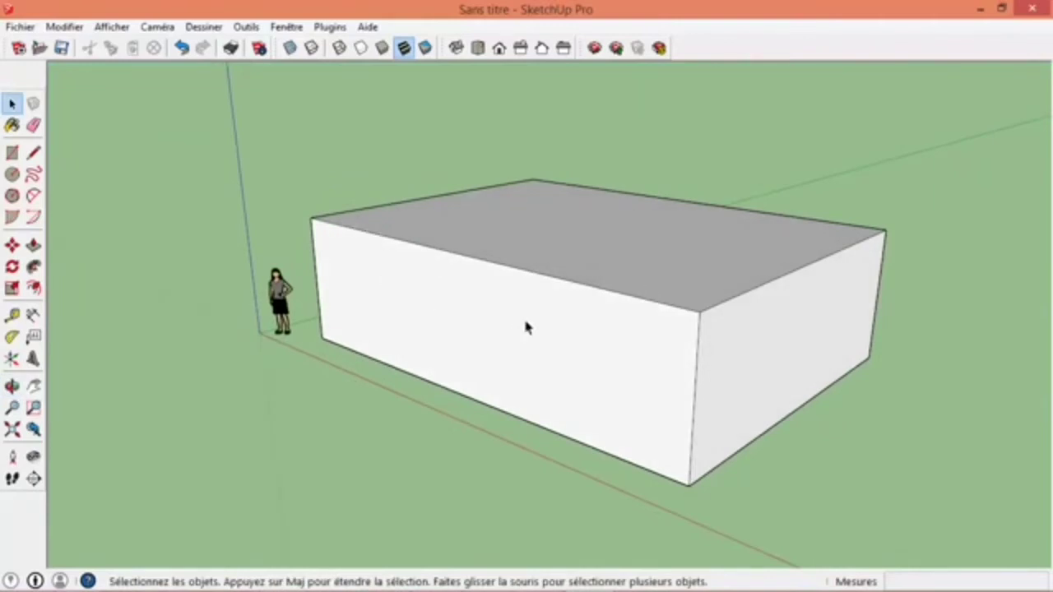
middle_drag(617, 341, 564, 329)
click(565, 329)
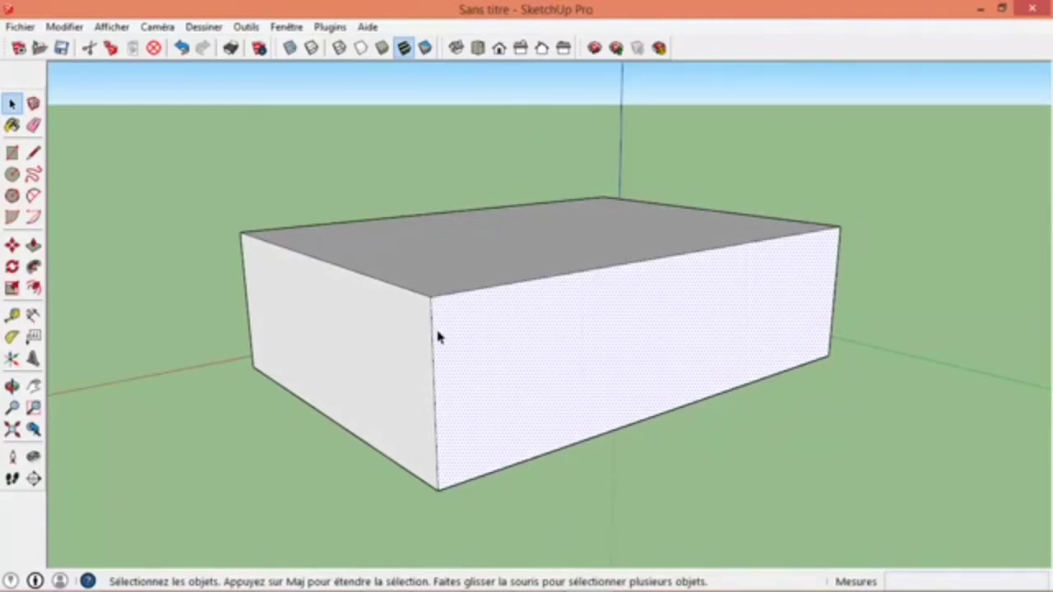
middle_drag(285, 284, 557, 265)
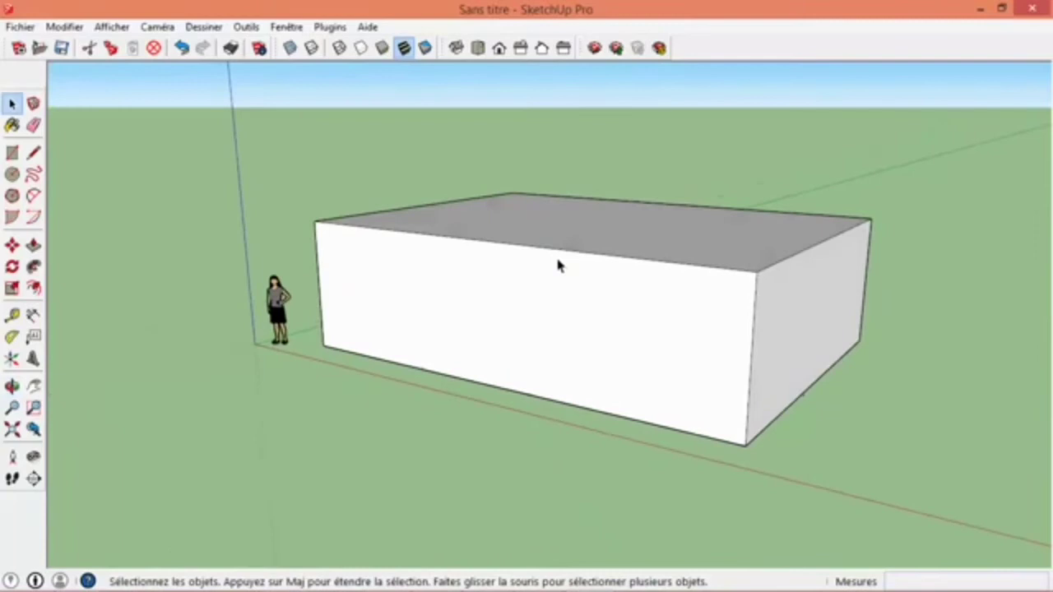
- Draw a full-length rectangular strip along the upper edge of the long wall facing the figure and set its height to 13 cm
click(13, 153)
click(316, 222)
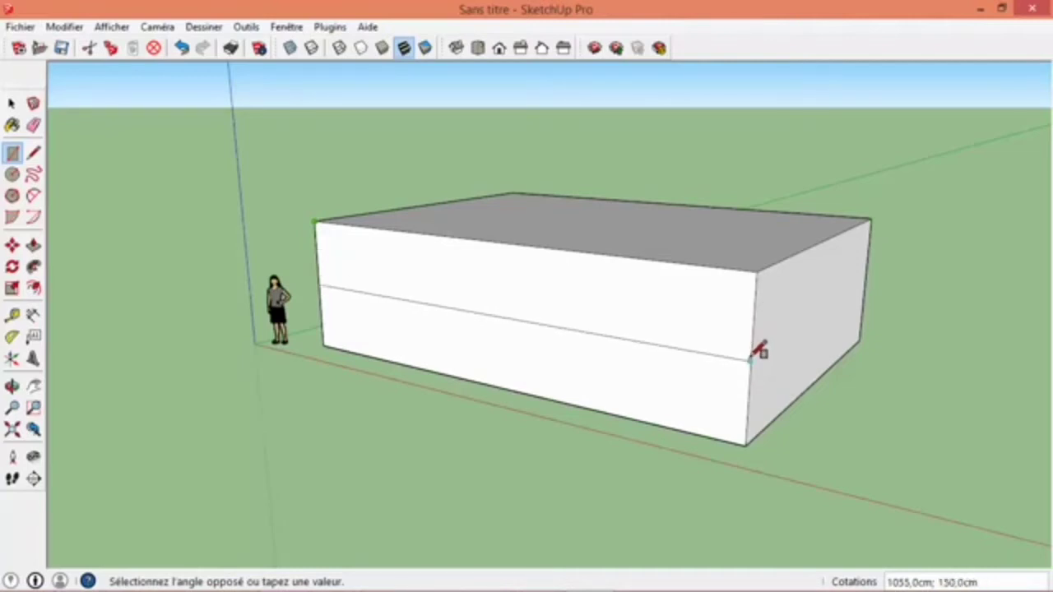
click(754, 334)
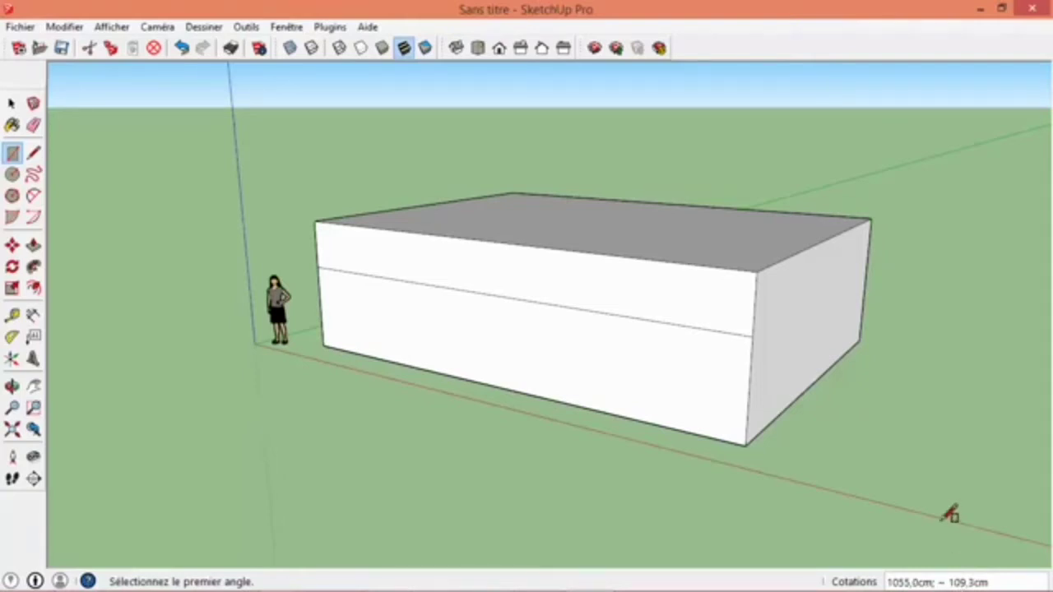
key(BackSpace)
text(;13cm)
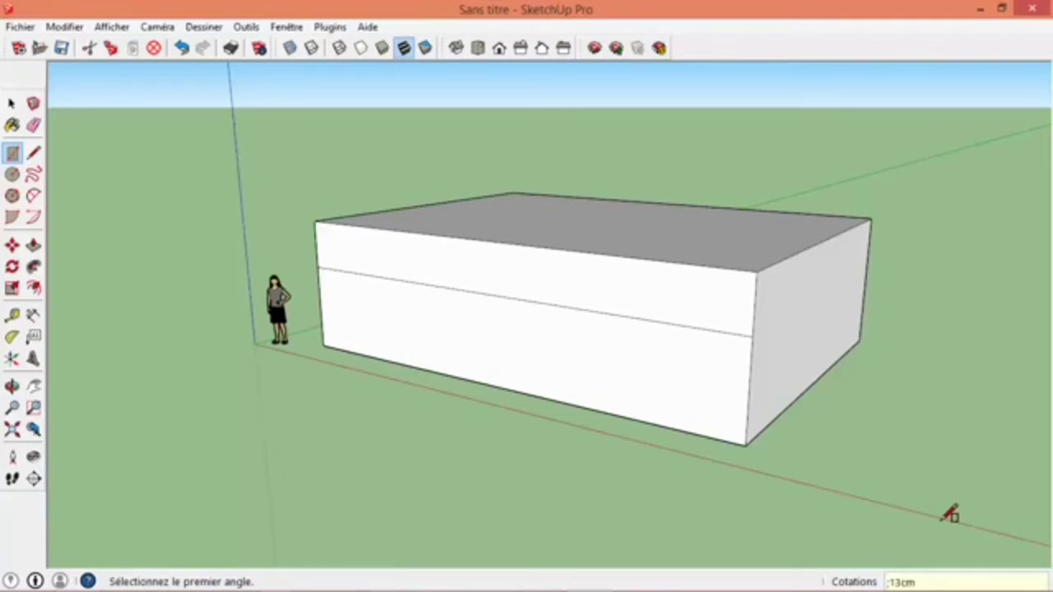
key(Return)
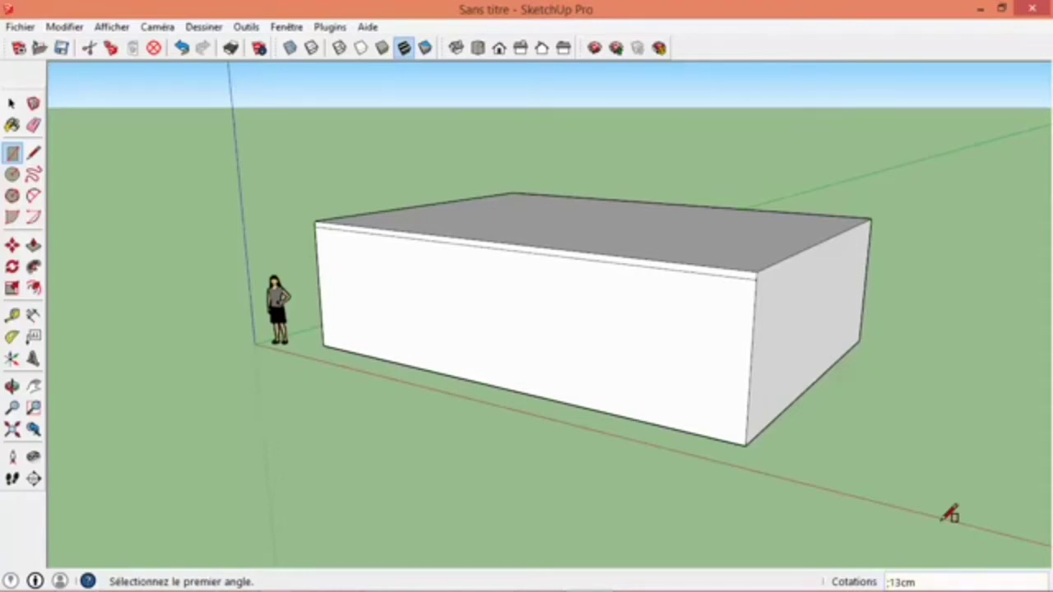
- Draw a matching full-length strip, 13 cm high, along the upper edge of the opposite long wall
scroll(905, 189, up, 1)
middle_drag(930, 198, 247, 287)
click(200, 260)
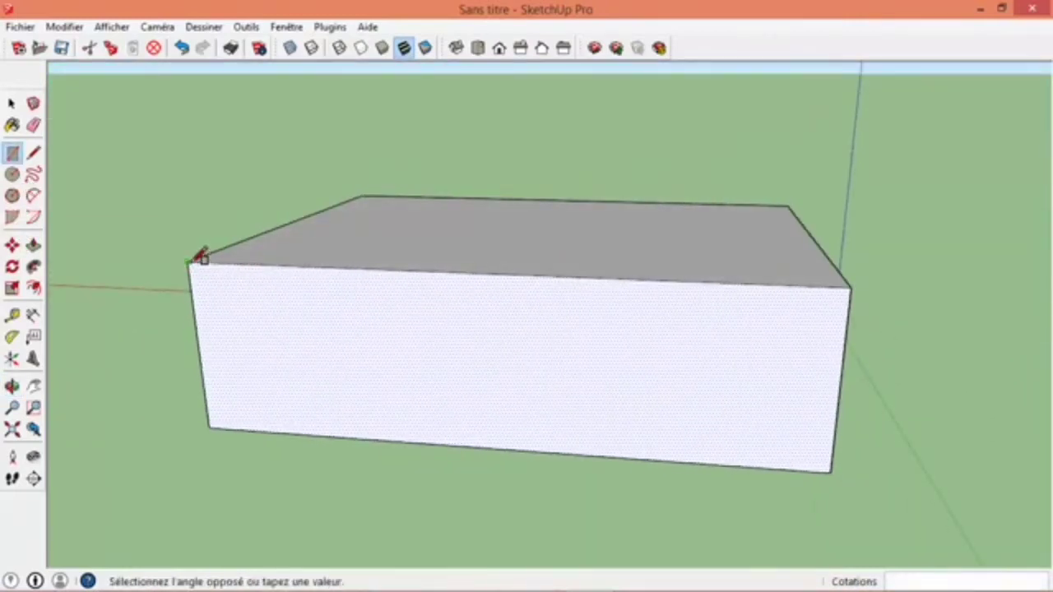
click(851, 344)
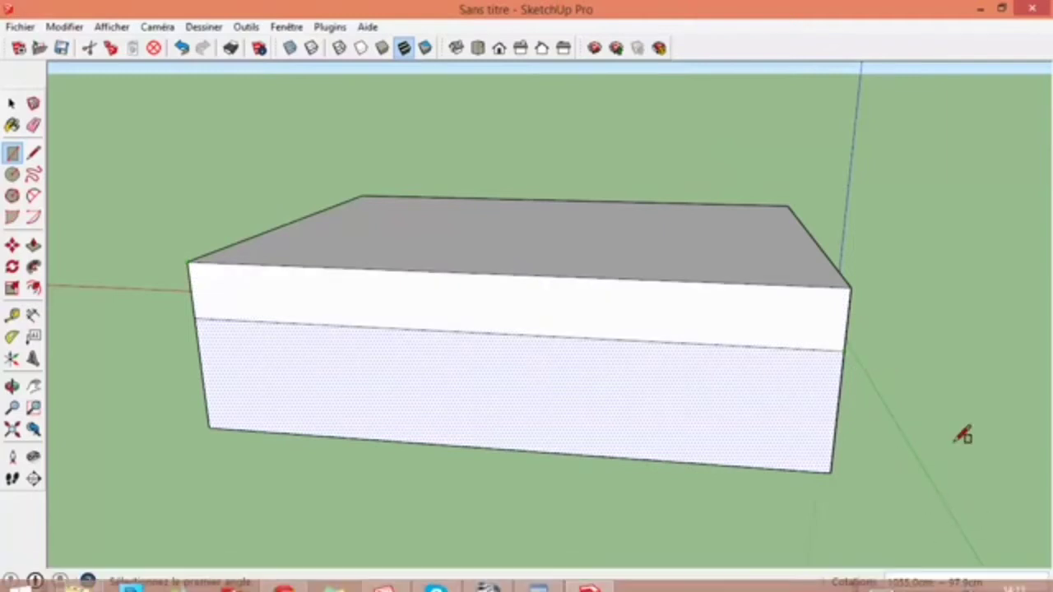
text(-)
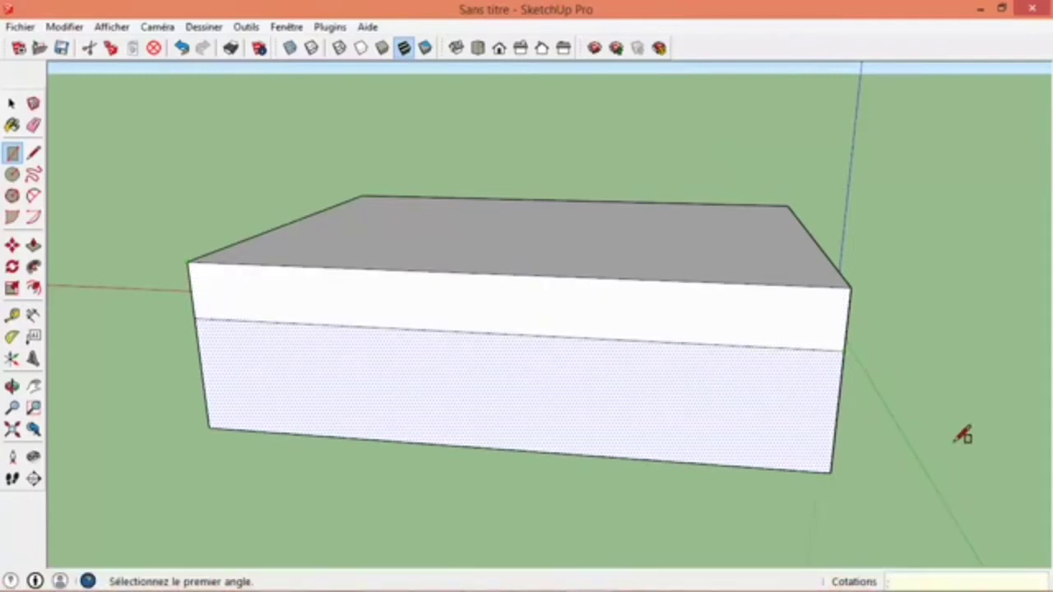
text(13cm)
key(Return)
click(11, 103)
- Pull the 13 cm strip on the figure's side of the box outward by 50 cm to form a roof overhang
middle_drag(411, 296, 564, 331)
scroll(564, 330, up, 3)
scroll(581, 348, down, 2)
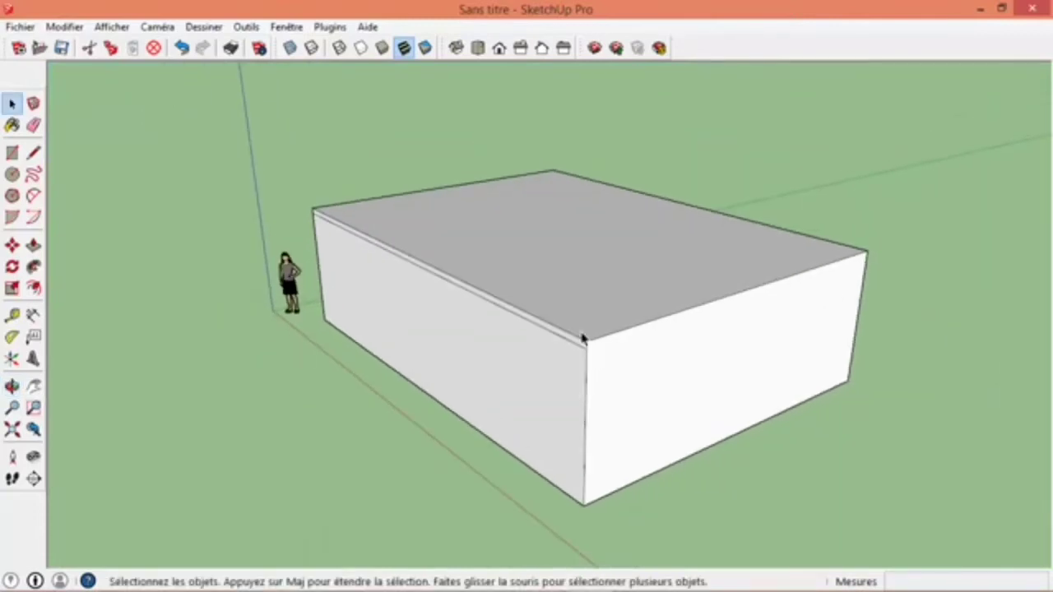
middle_drag(597, 367, 474, 271)
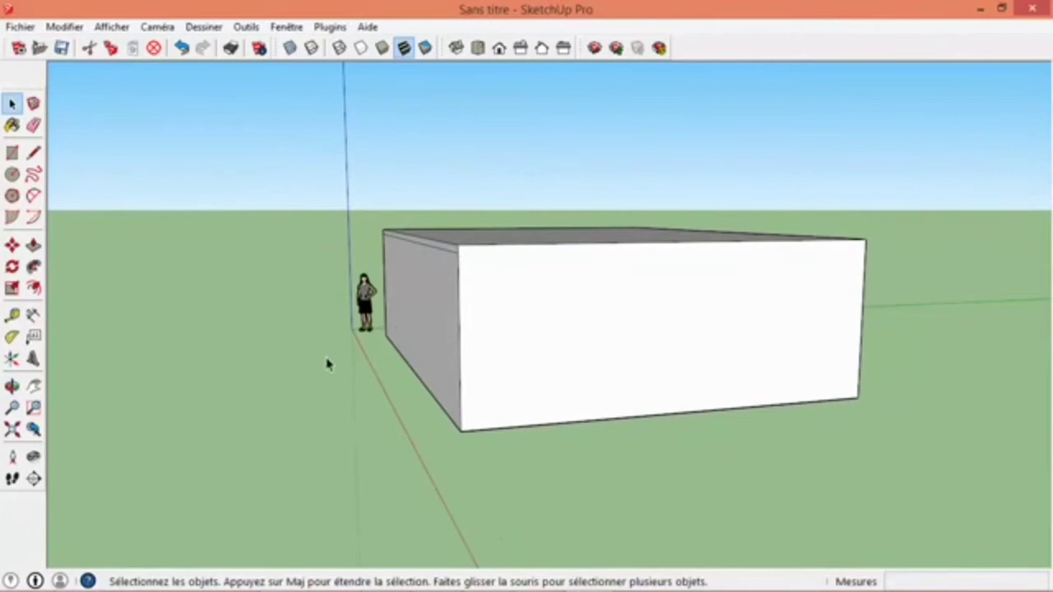
click(33, 244)
scroll(453, 257, up, 2)
middle_drag(254, 381, 442, 366)
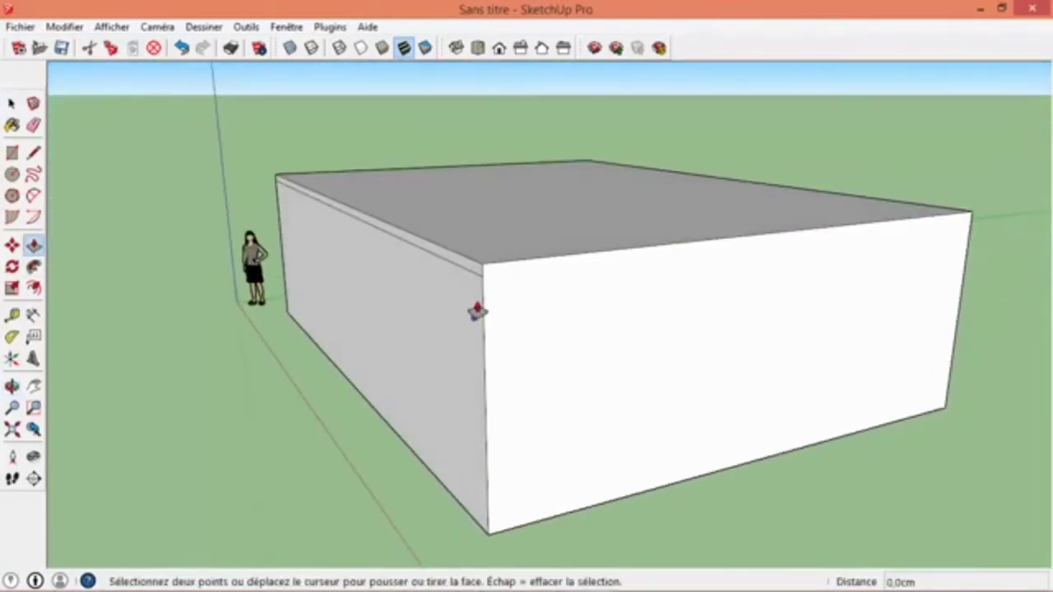
scroll(482, 285, up, 2)
scroll(439, 254, up, 1)
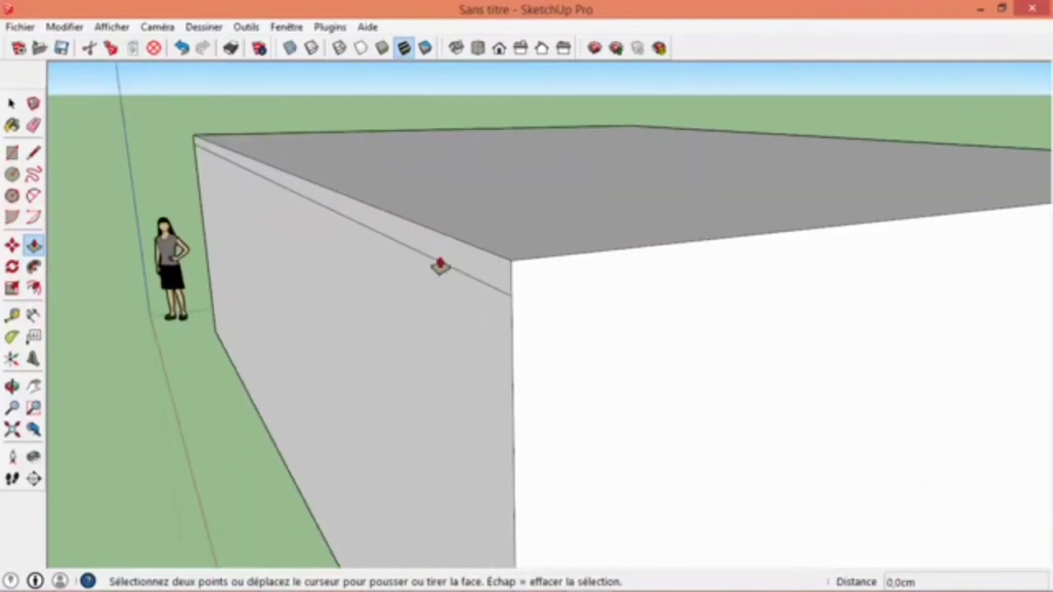
click(443, 262)
click(444, 260)
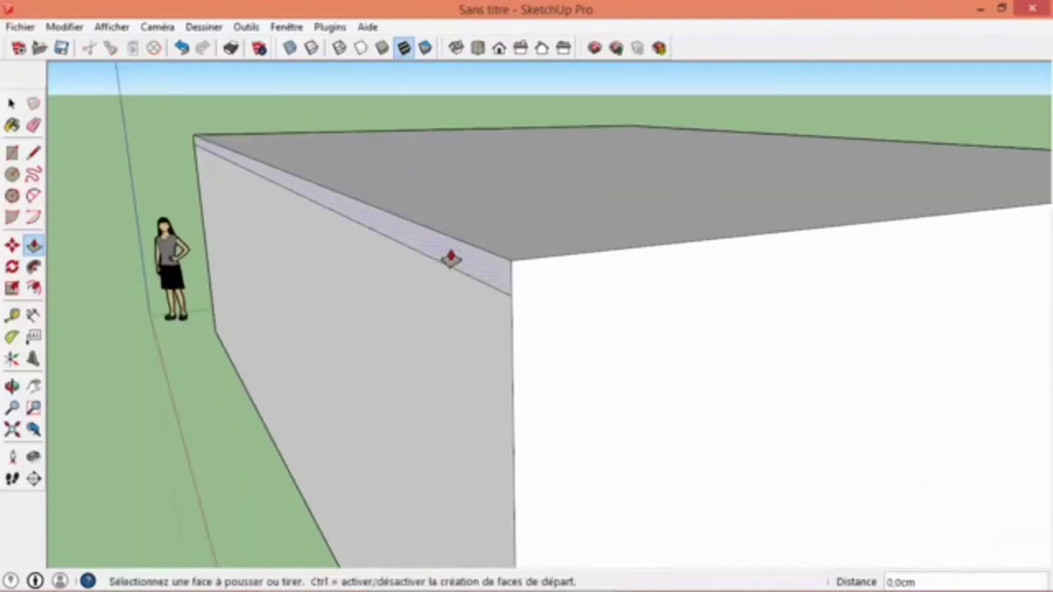
click(451, 258)
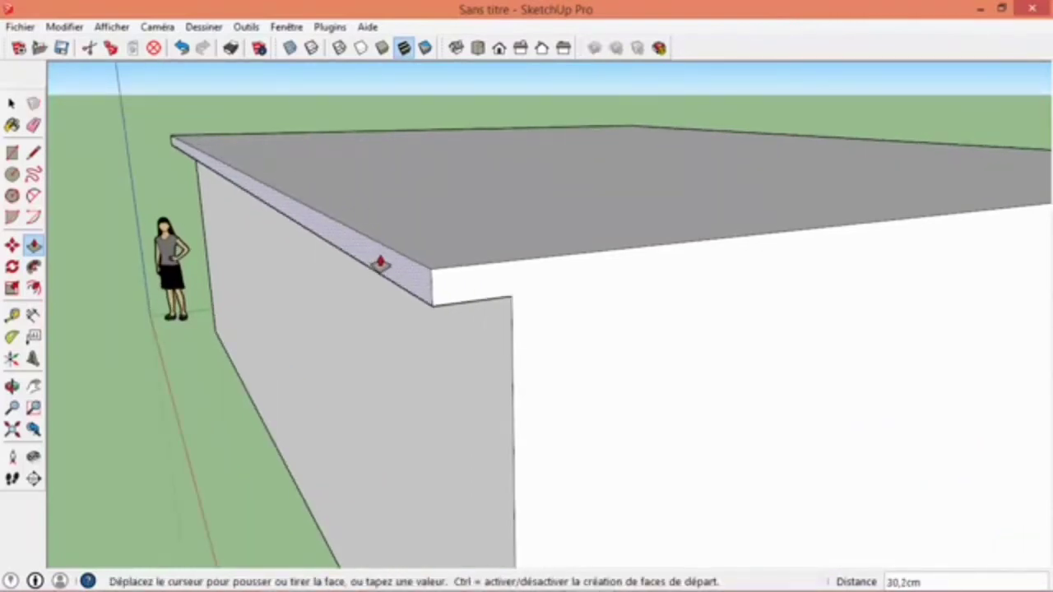
click(379, 262)
text(50)
key(Return)
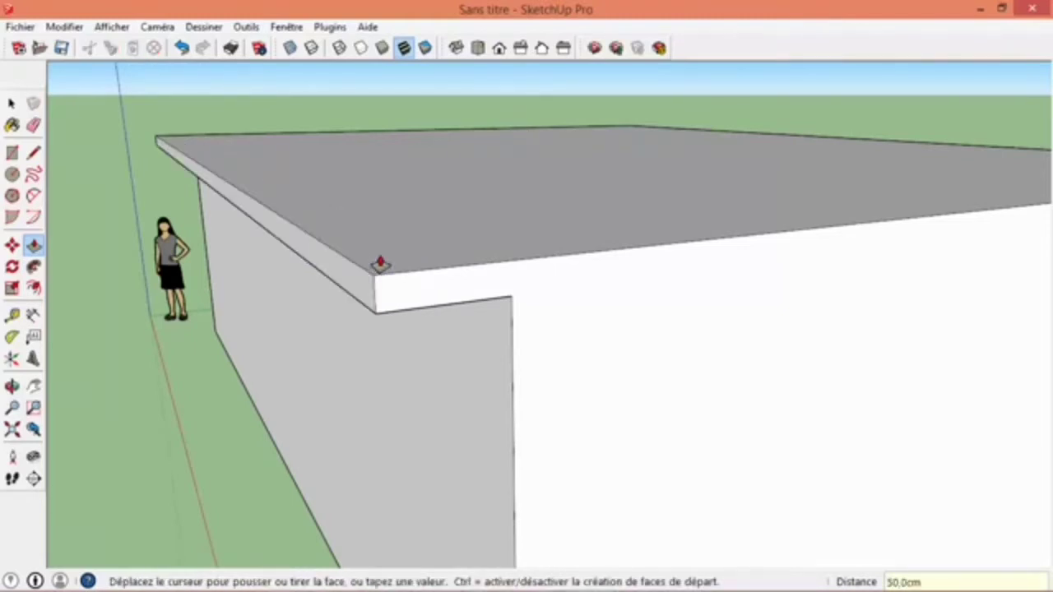
- Repeat the same 50 cm Push/Pull on the strip along the opposite long wall to form the second overhang
scroll(285, 287, down, 4)
middle_drag(687, 313, 383, 318)
scroll(494, 252, up, 3)
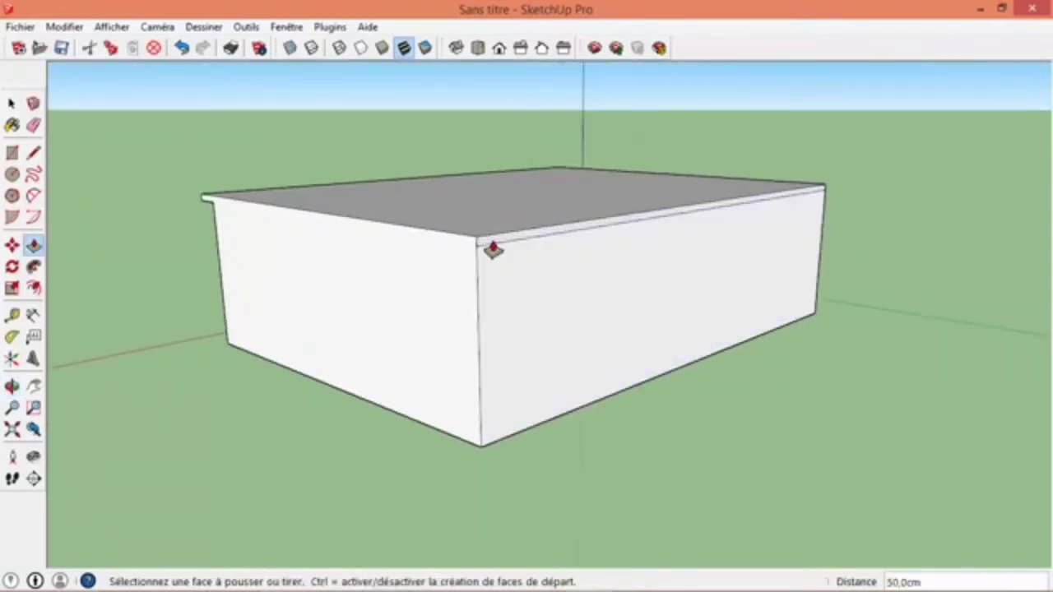
double_click(492, 242)
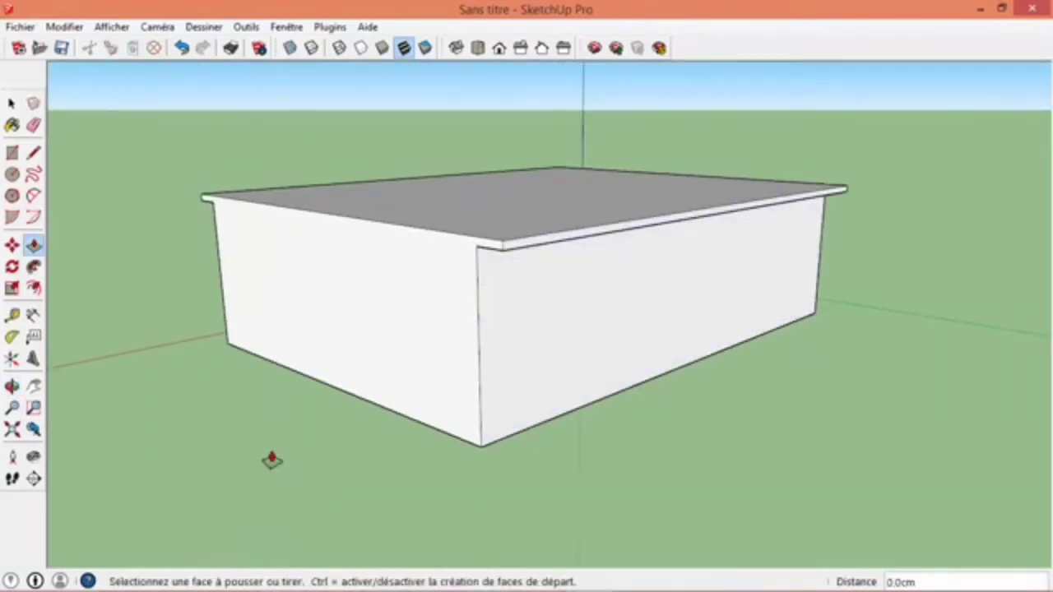
- Orbit and zoom around the building to examine the overhangs on both long sides
middle_drag(272, 459, 533, 450)
drag(533, 450, 737, 460)
scroll(395, 491, down, 5)
middle_drag(337, 411, 286, 438)
click(12, 103)
scroll(562, 554, up, 4)
middle_drag(440, 363, 426, 380)
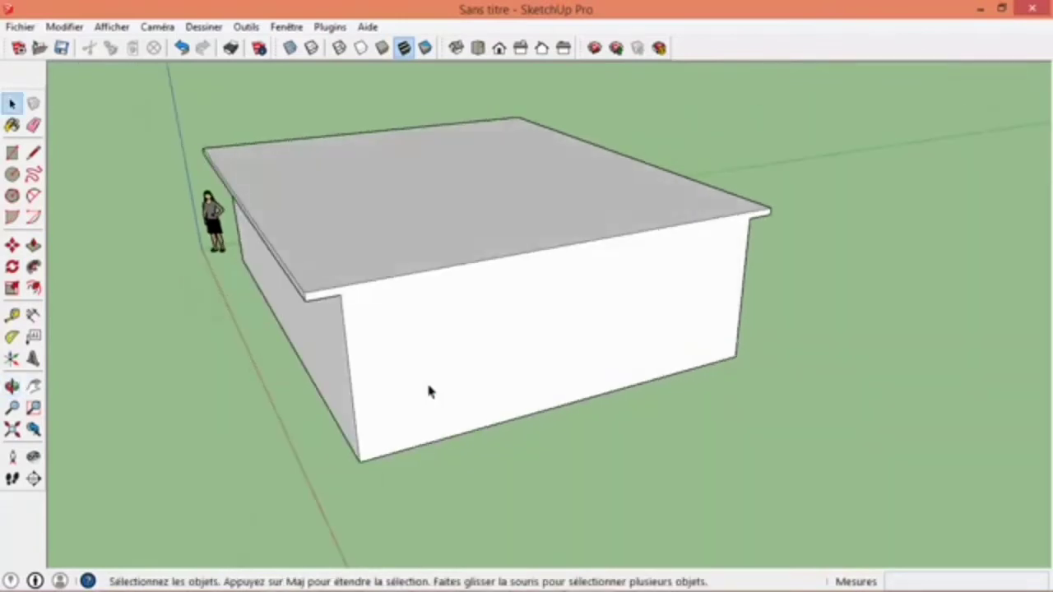
scroll(426, 380, down, 2)
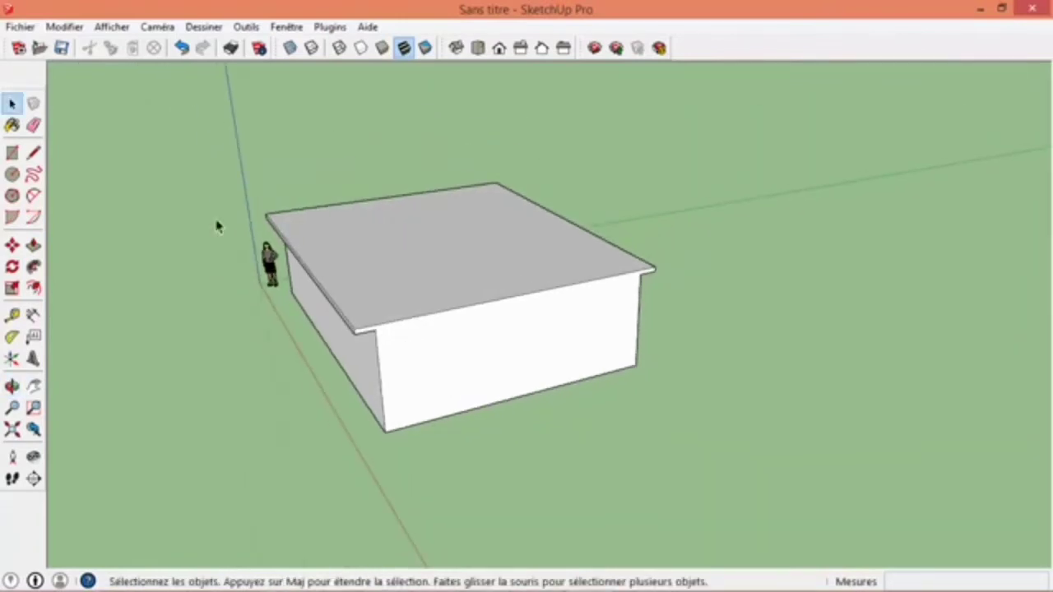
- Draw a closed, irregular seven-sided outline on the ground in front of the building with the Line tool
click(33, 153)
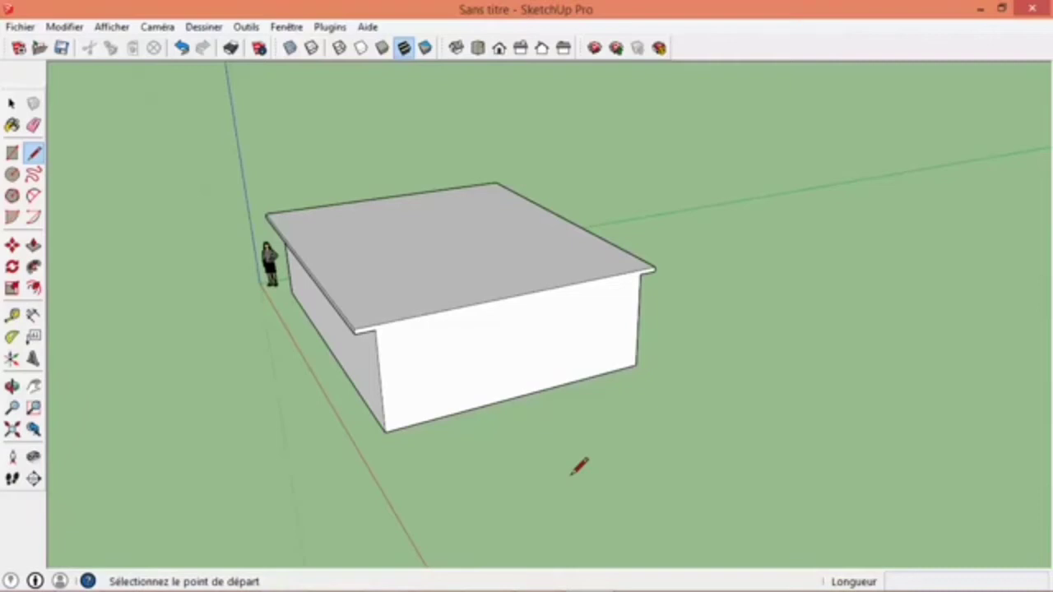
click(530, 458)
click(766, 431)
click(988, 357)
click(1012, 479)
click(820, 519)
click(830, 457)
click(744, 487)
click(539, 457)
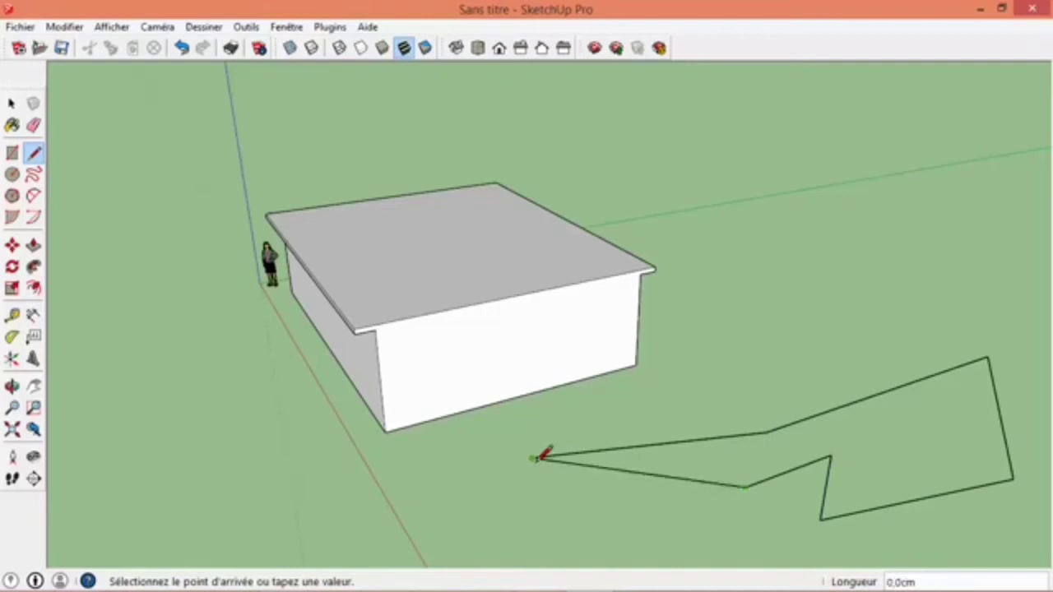
- Undo all the line segments of the irregular outline drawn on the ground in front of the building
key(ctrl+z)
key(ctrl+z)
key(ctrl+z)
key(ctrl+z)
key(ctrl+z)
key(ctrl+z)
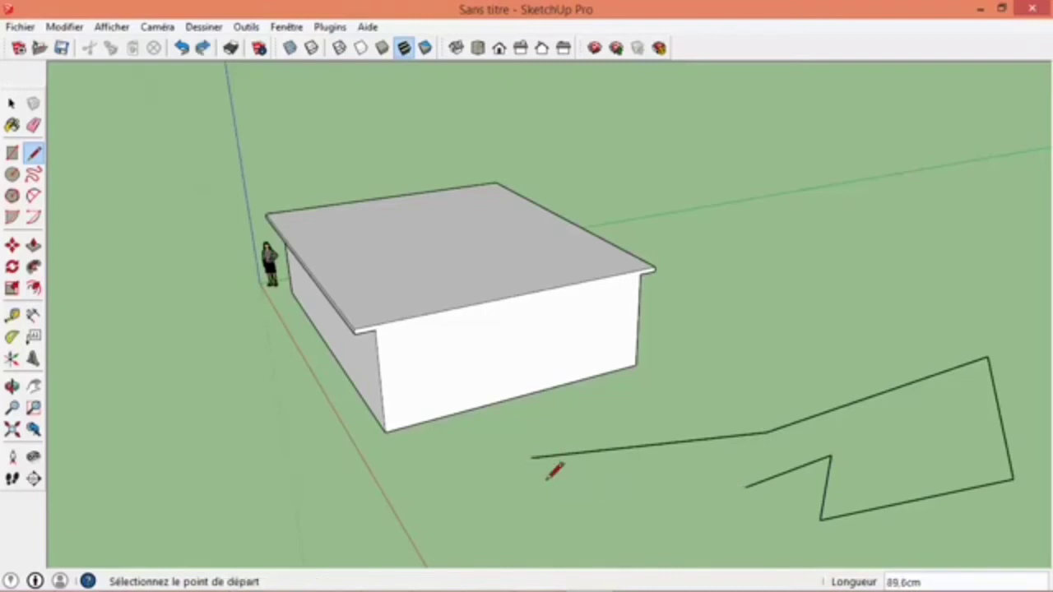
key(ctrl+z)
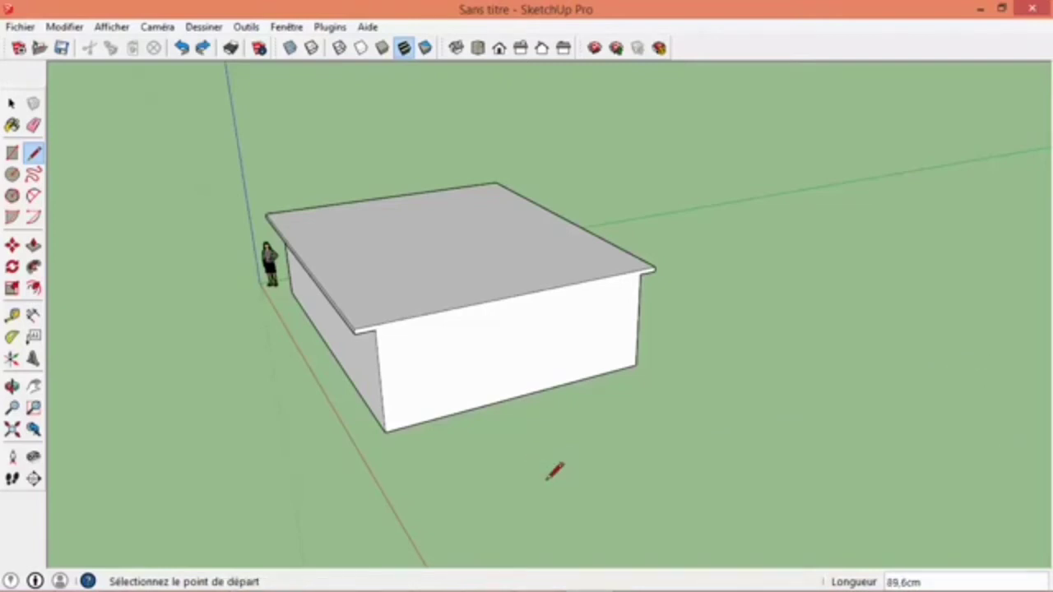
- Draw a line across the roof's top face between the midpoints of its two gable-end edges
click(518, 295)
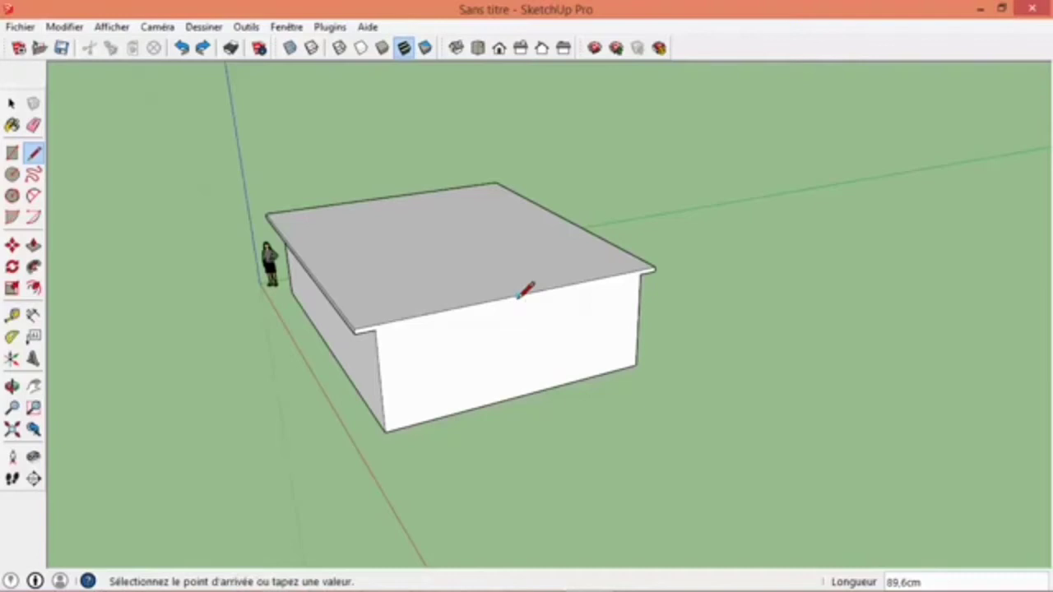
click(400, 194)
click(12, 124)
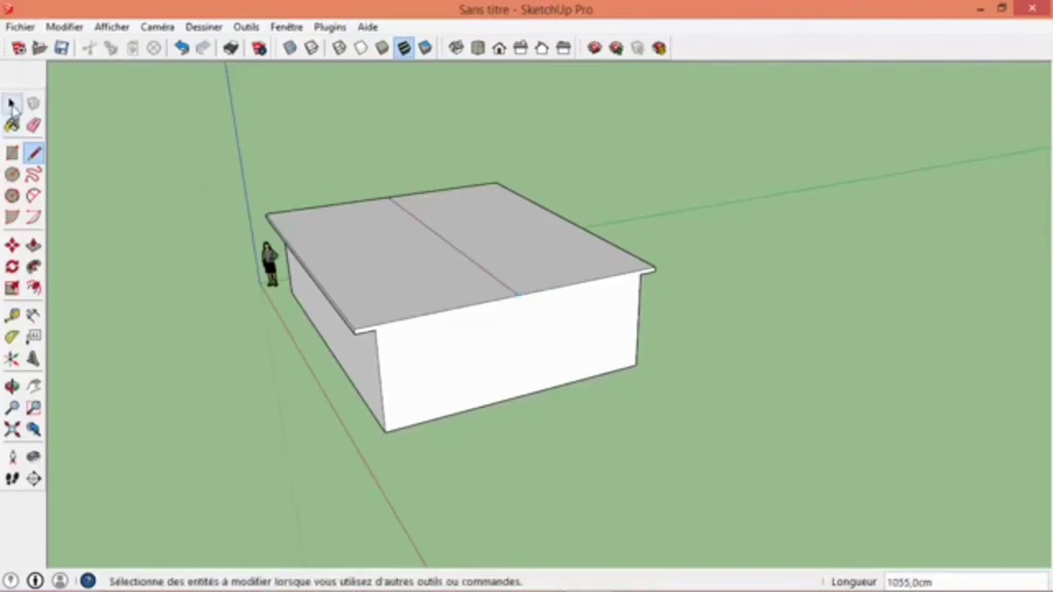
click(11, 102)
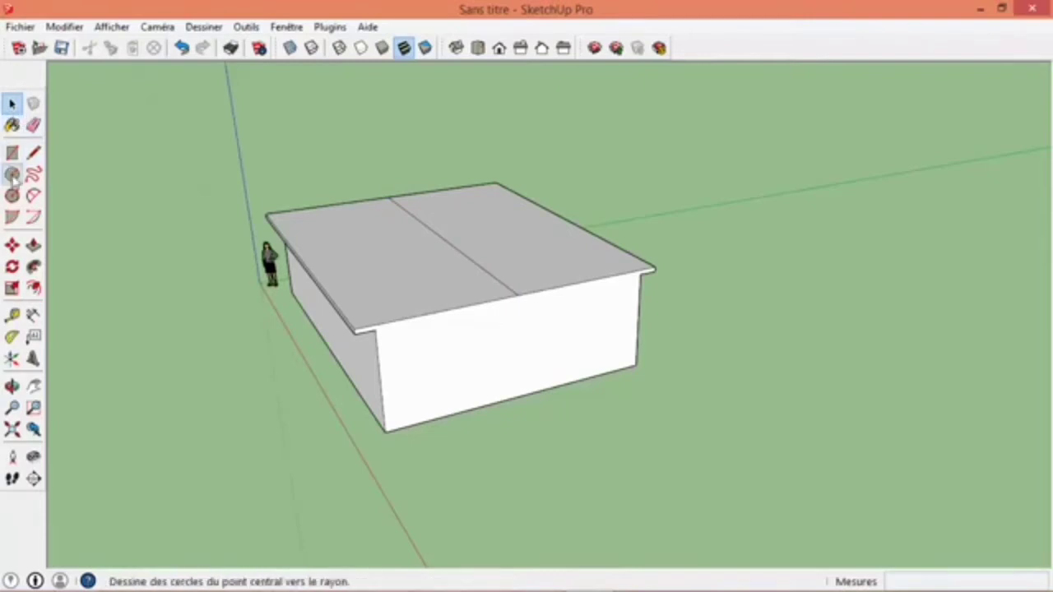
- Raise the roof's centre line vertically by 250 cm with the Move tool to form a gable roof
click(11, 385)
drag(362, 271, 211, 228)
click(33, 153)
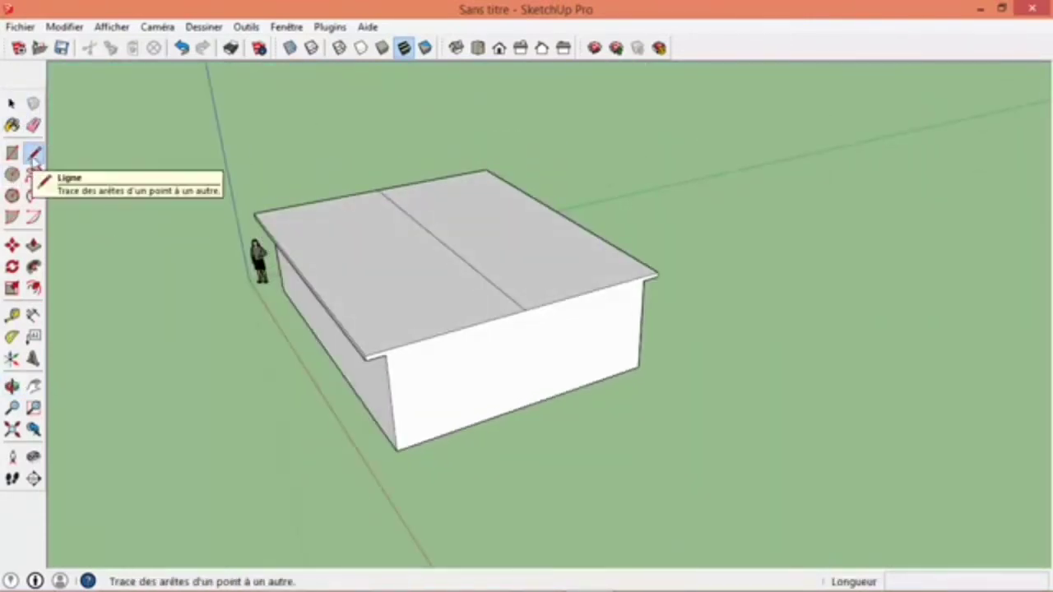
click(11, 102)
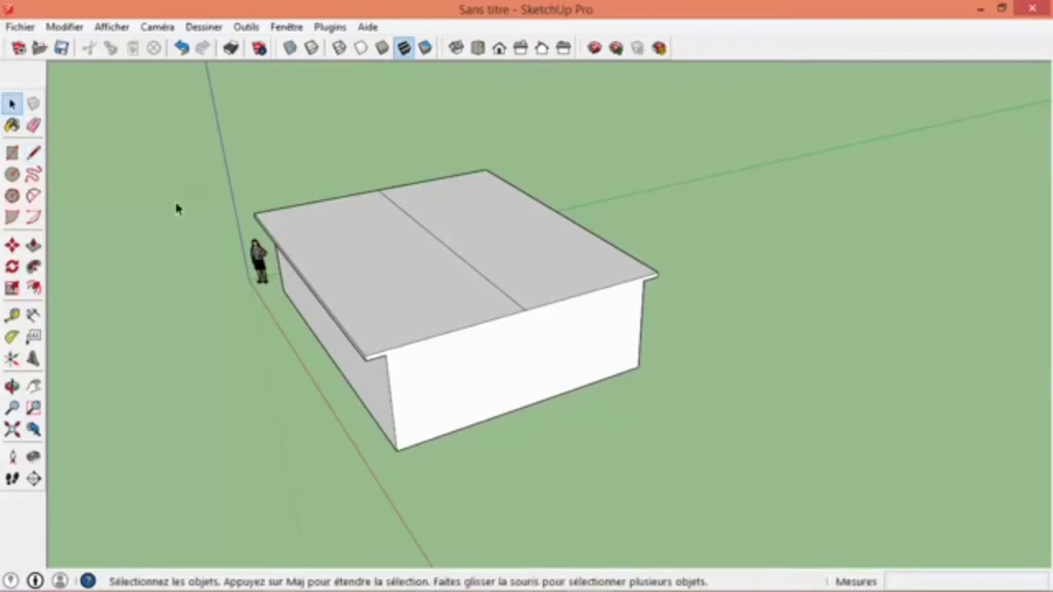
click(445, 252)
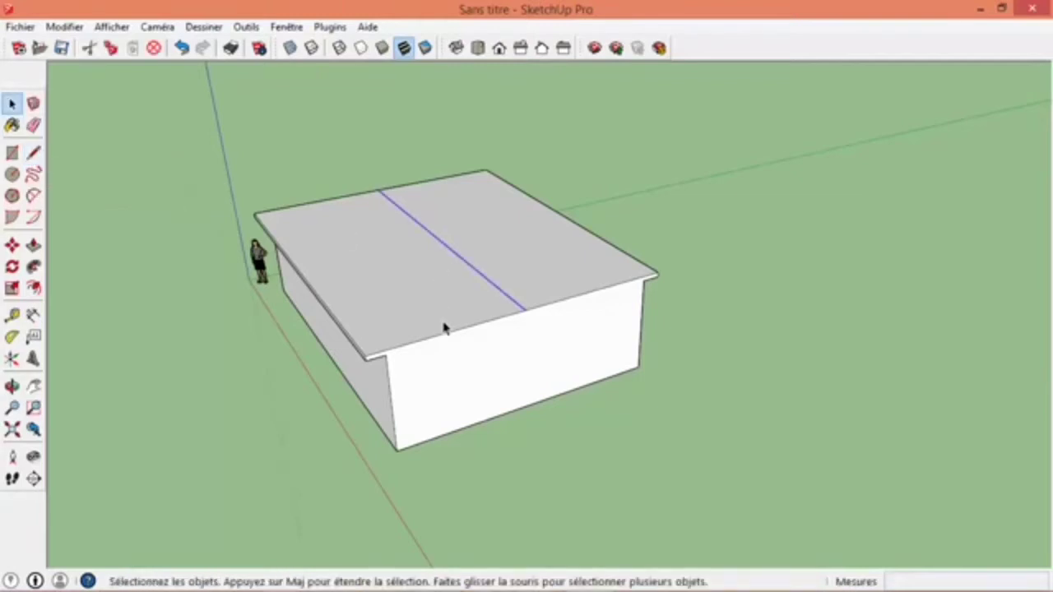
key(o)
drag(238, 320, 241, 290)
key(space)
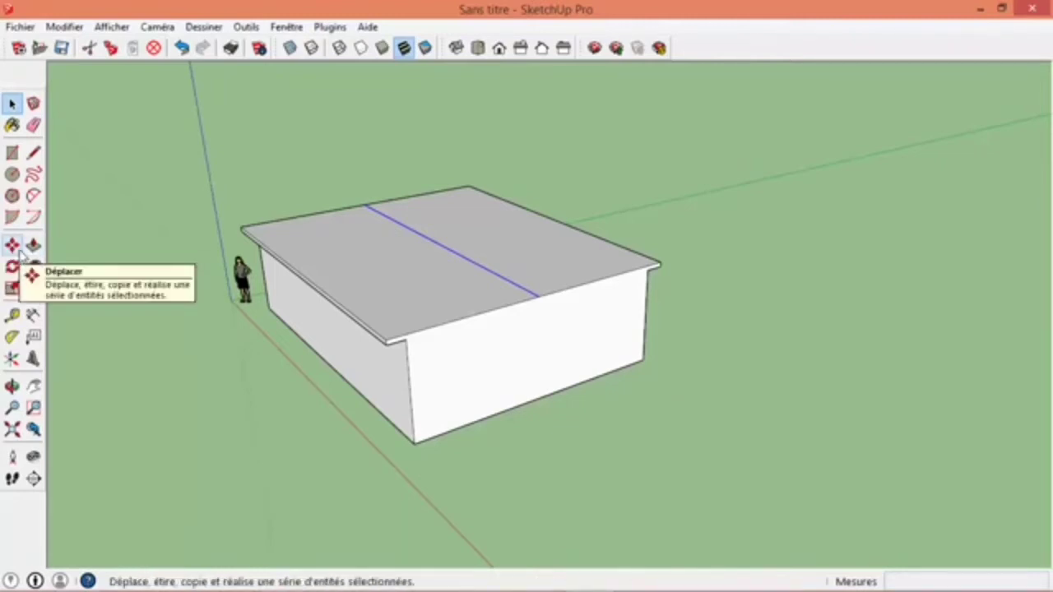
click(13, 246)
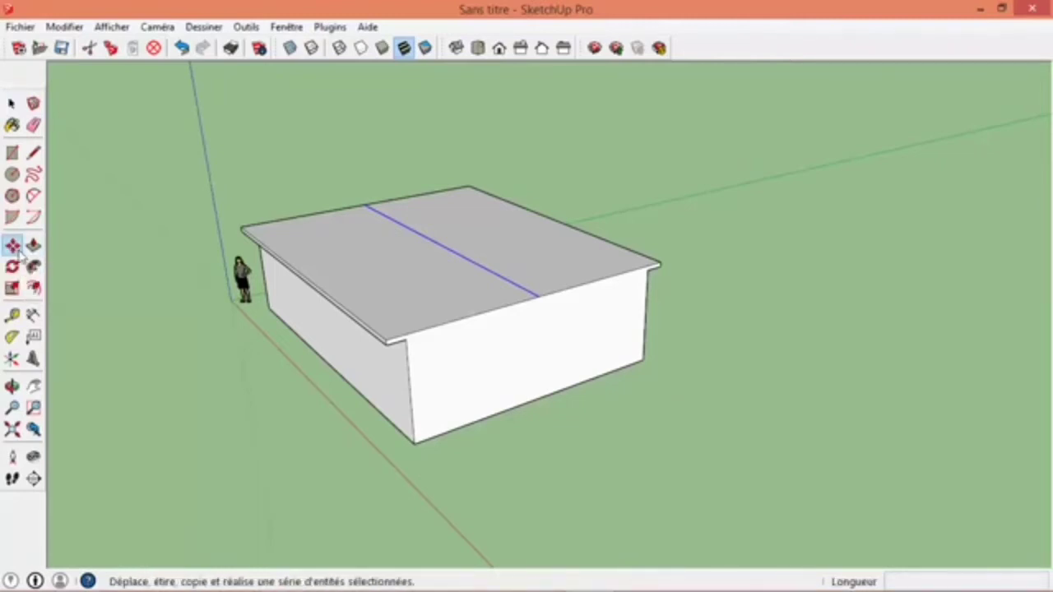
click(531, 296)
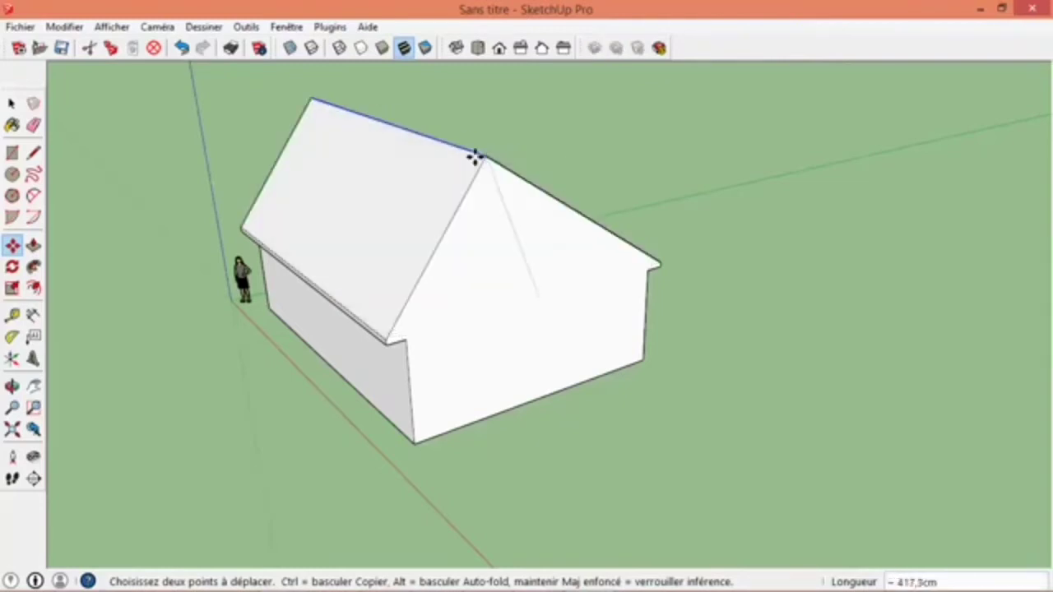
middle_drag(518, 213, 465, 185)
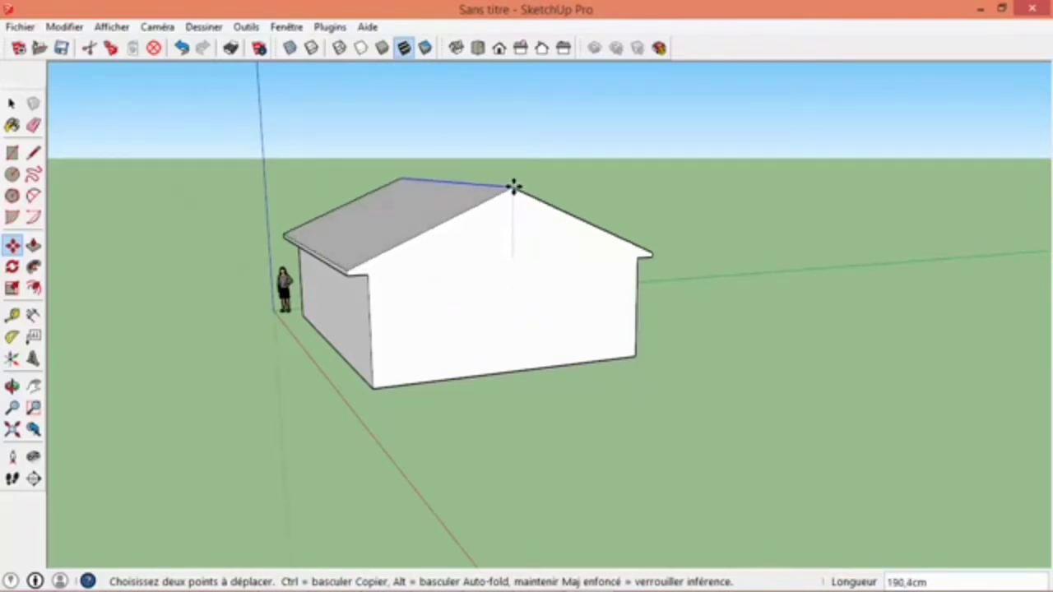
click(512, 180)
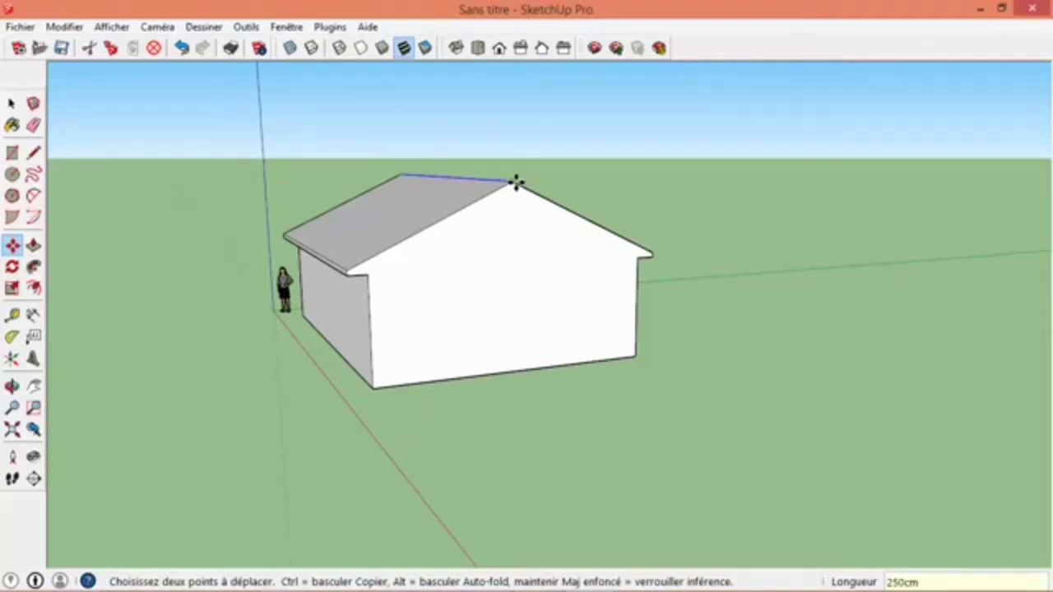
key(Return)
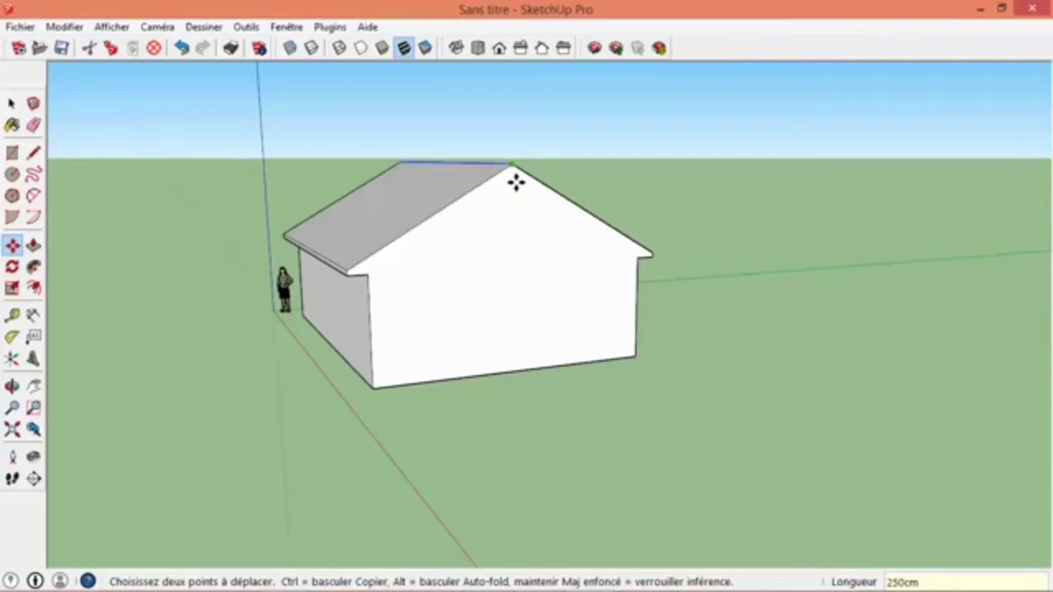
click(11, 105)
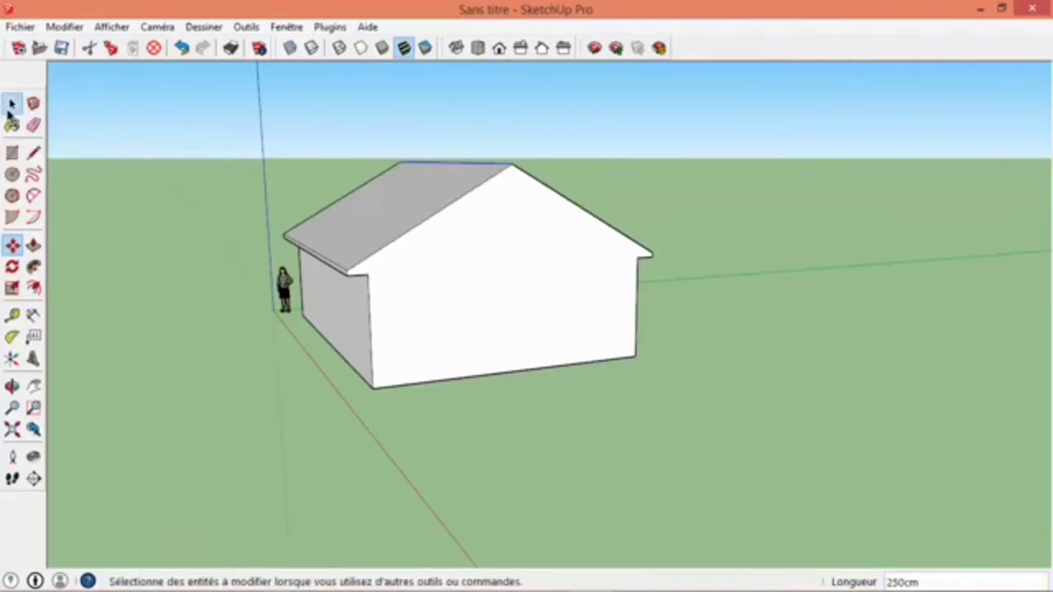
- Dimension the base edges of the long wall and the gable wall, placing each dimension on the ground outside the house
middle_drag(321, 246, 436, 297)
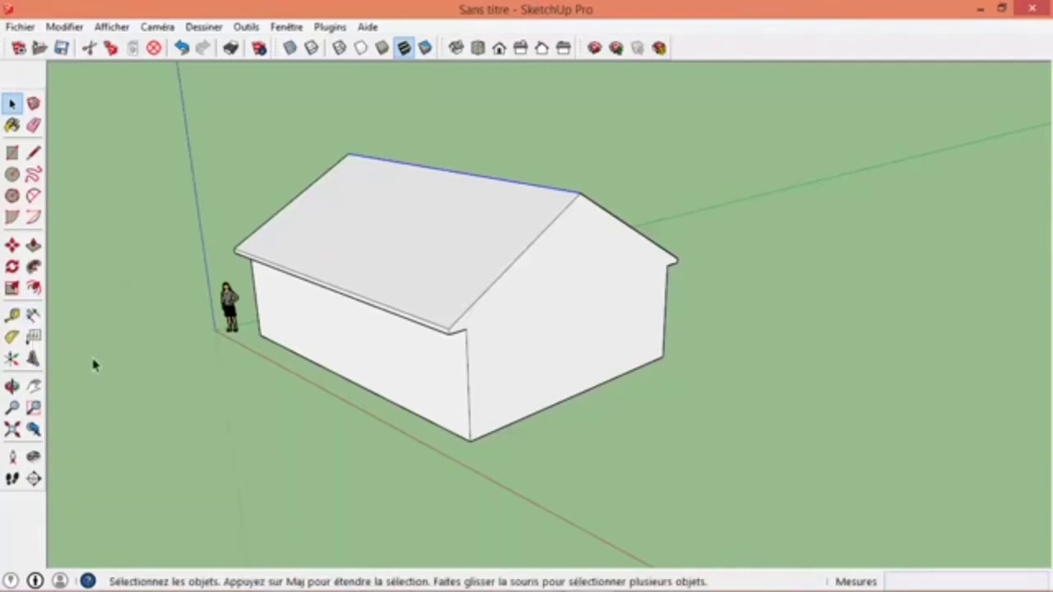
click(33, 315)
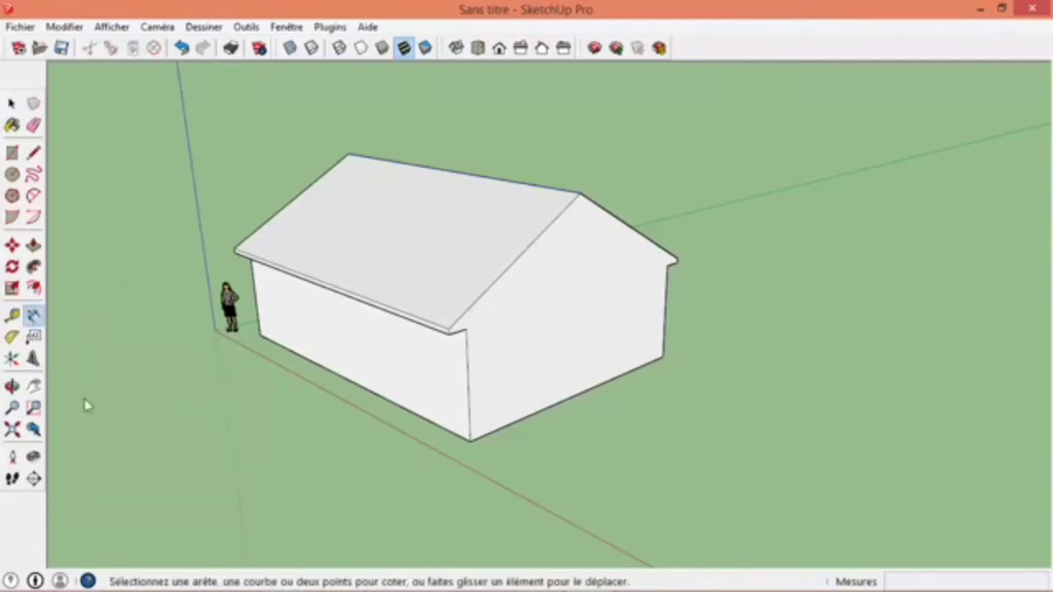
click(262, 343)
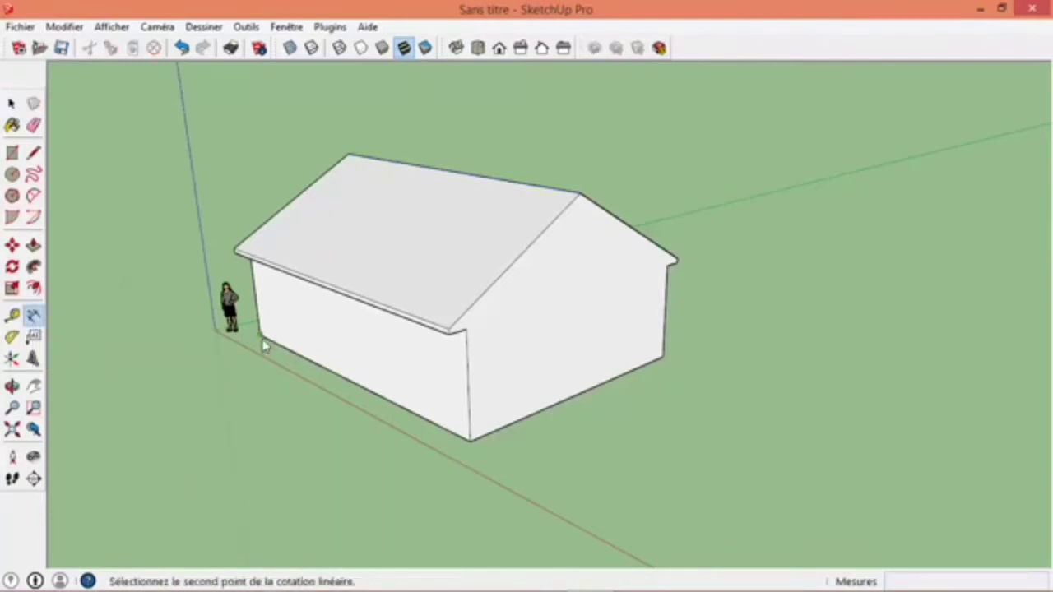
click(476, 442)
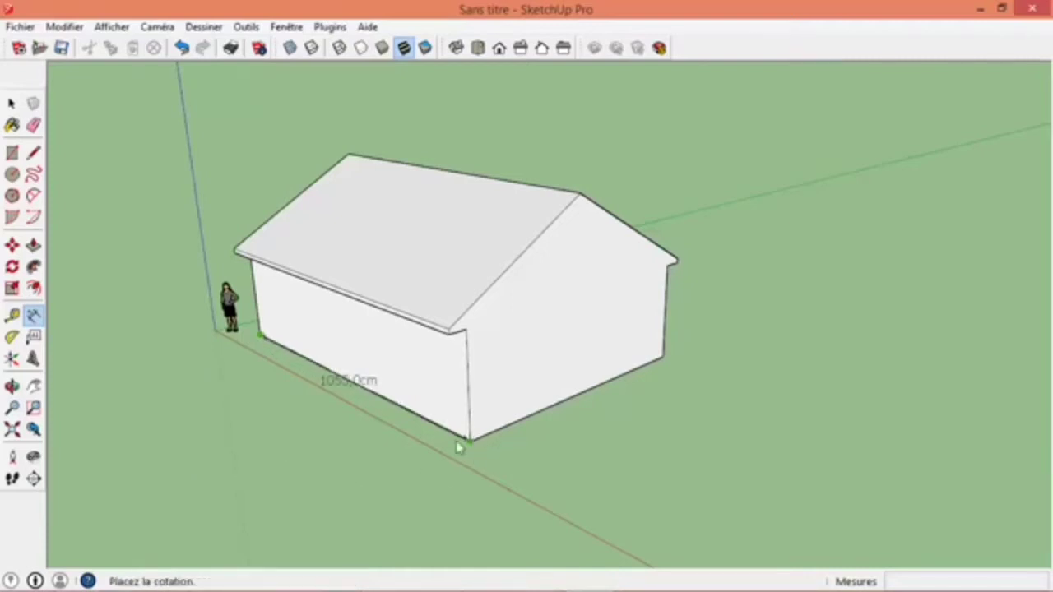
click(296, 489)
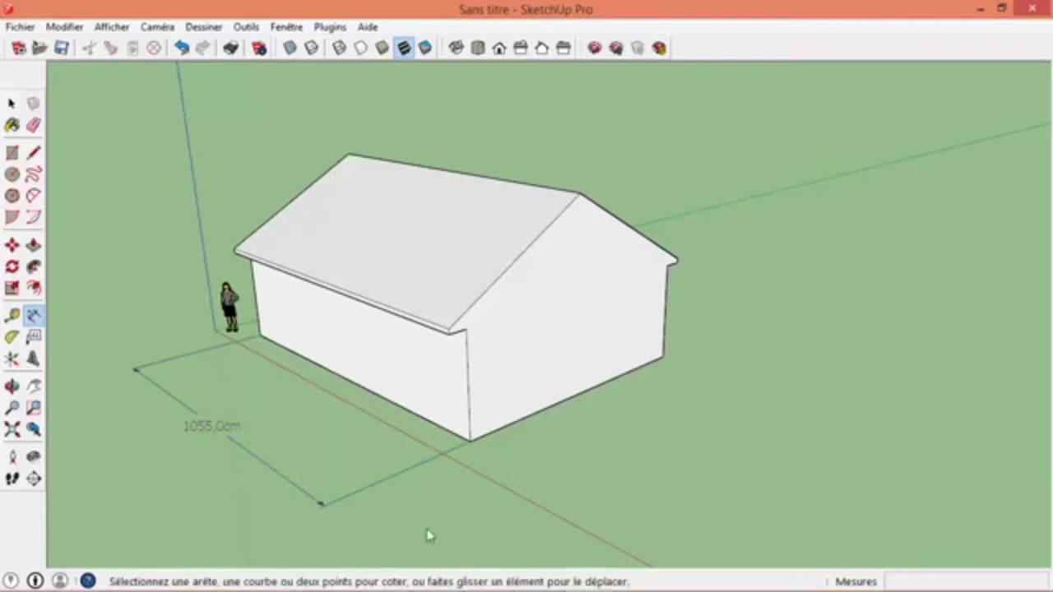
click(507, 437)
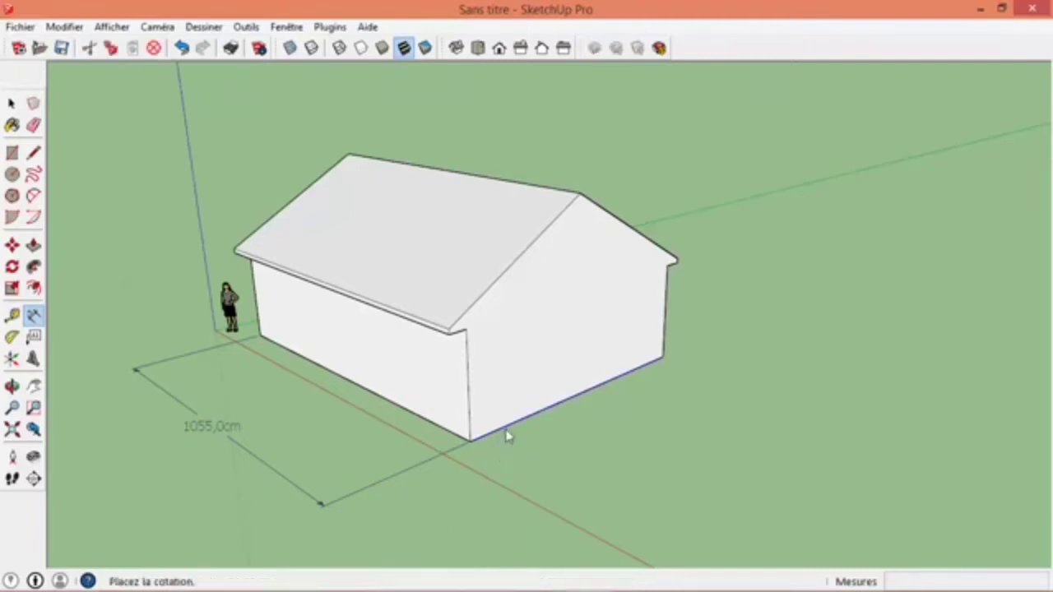
click(619, 496)
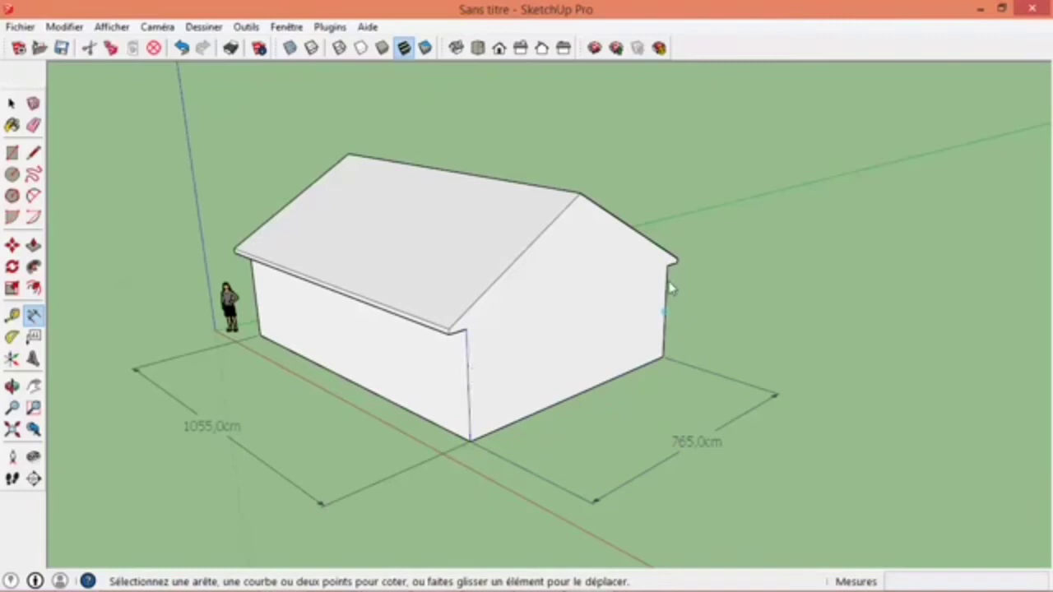
- Dimension the wall height at the near corner and the roof edge's thickness, stacking both dimensions beside the long wall
click(469, 349)
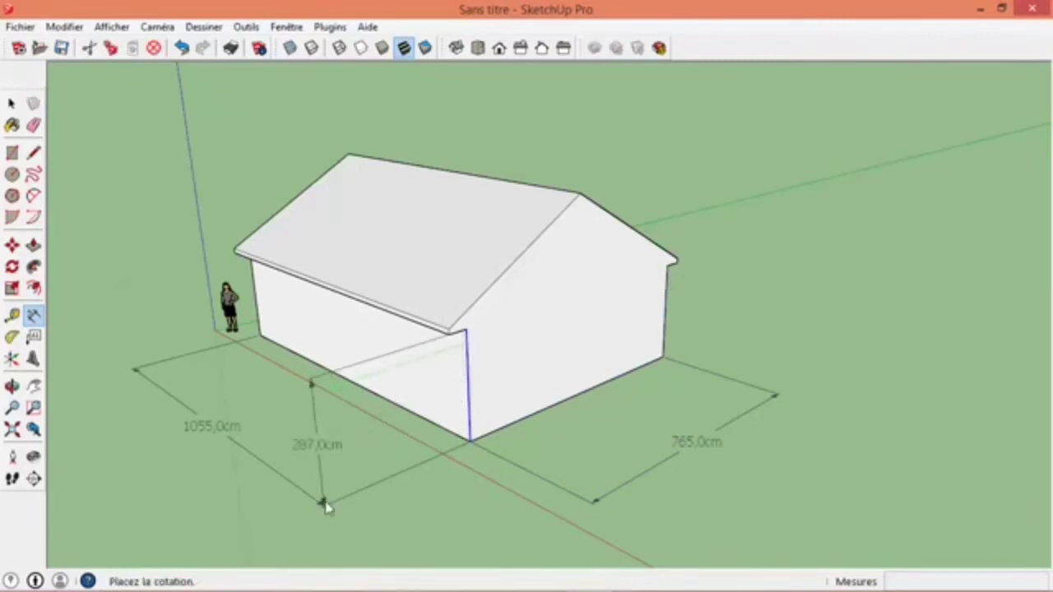
click(324, 502)
scroll(418, 353, up, 2)
scroll(241, 482, down, 3)
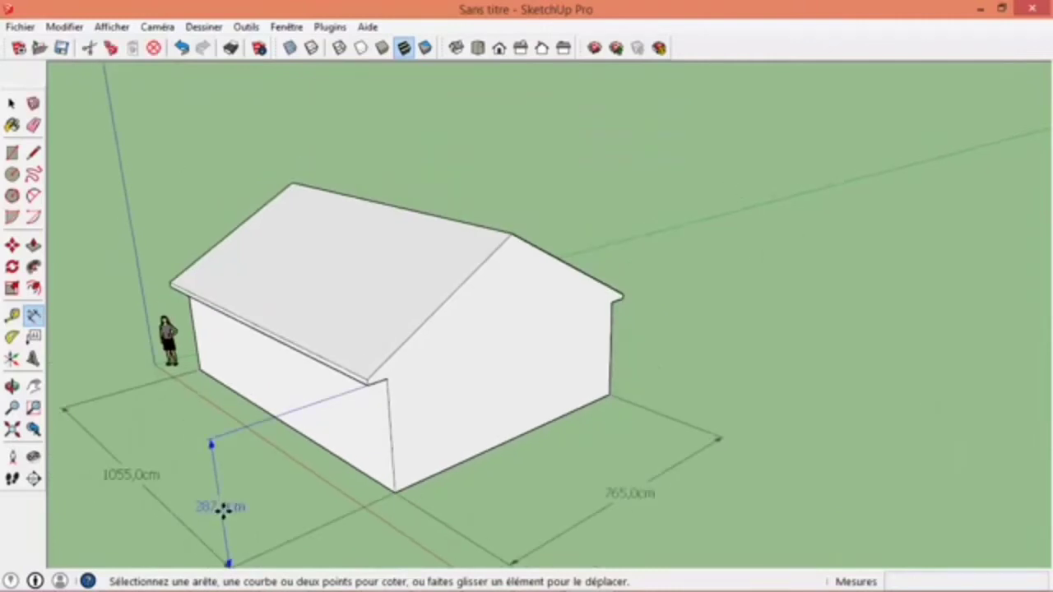
scroll(370, 387, up, 6)
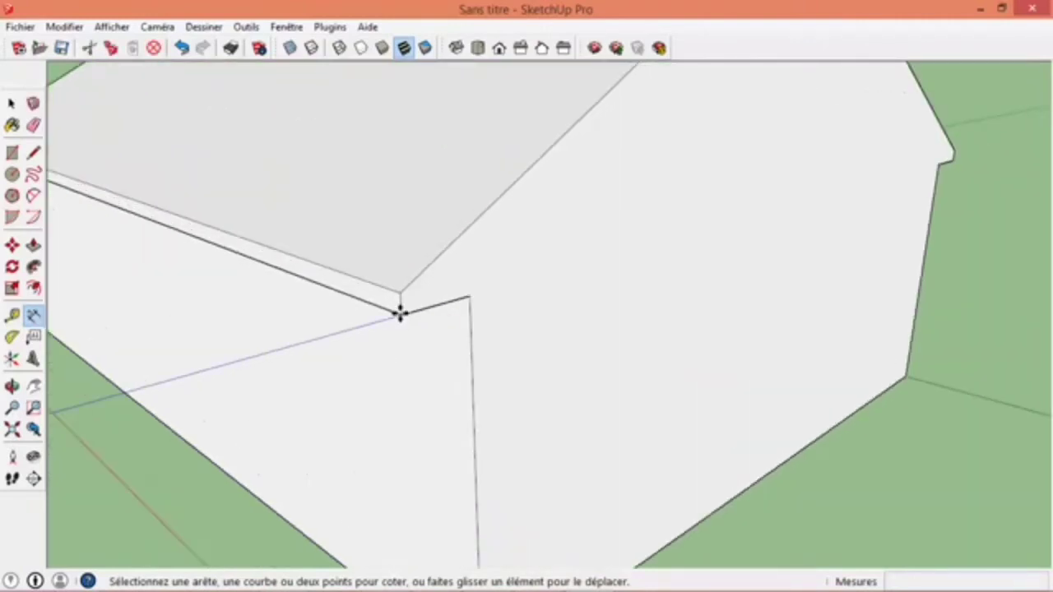
click(398, 315)
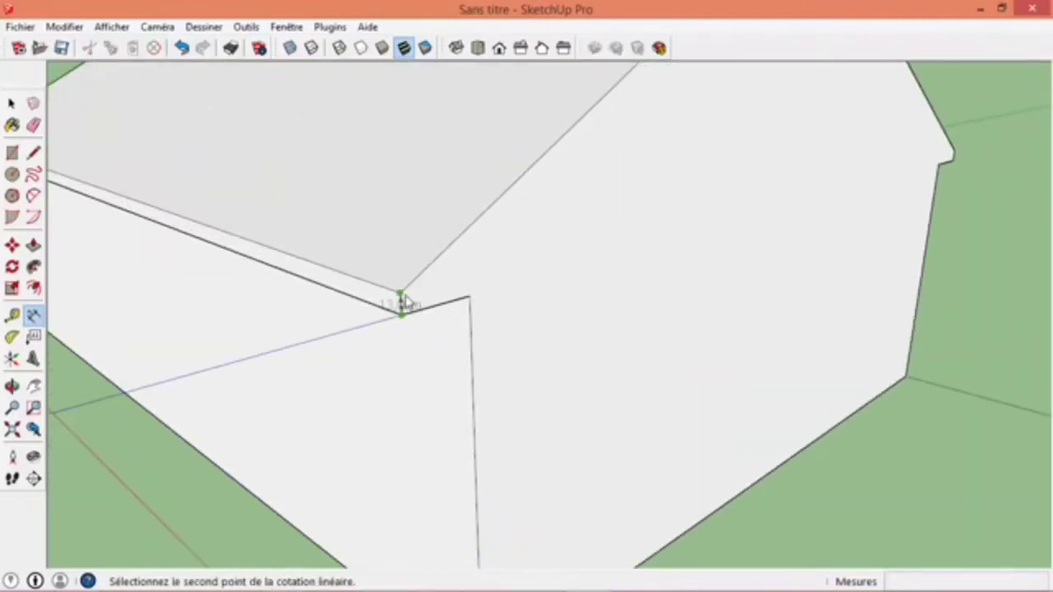
click(400, 297)
scroll(400, 297, down, 6)
scroll(390, 306, down, 5)
click(235, 349)
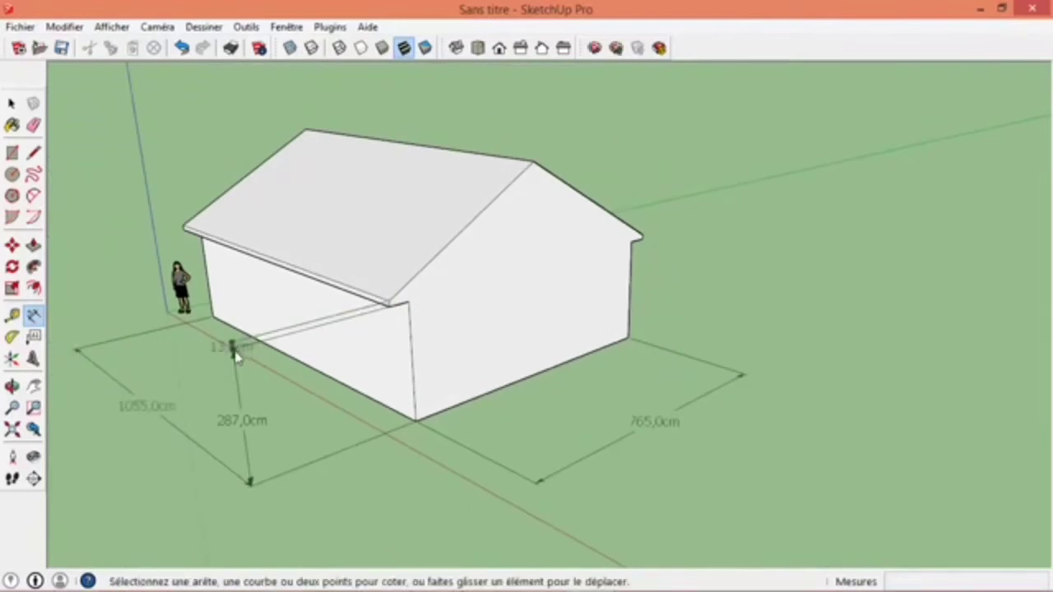
- Dimension the total height from the building's base corner to the roof ridge, placing it beyond the gable wall's far end
scroll(148, 313, up, 3)
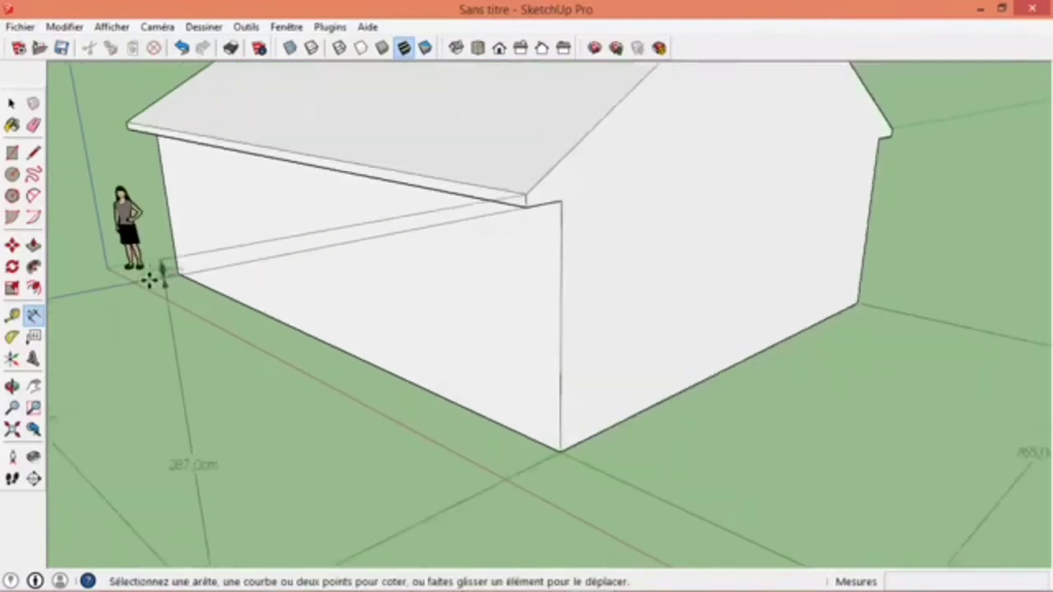
scroll(395, 342, down, 5)
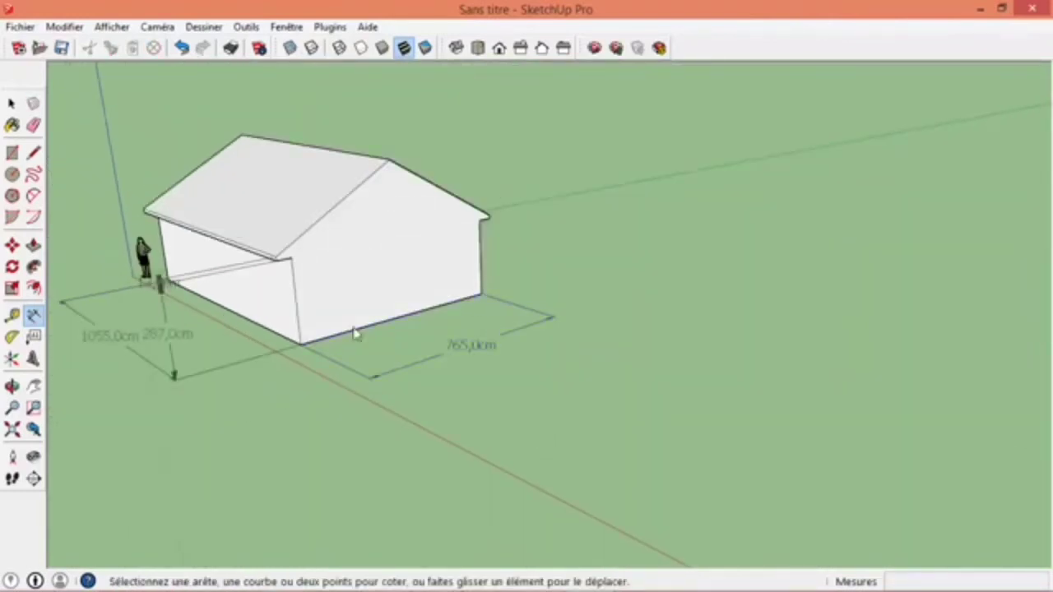
click(302, 347)
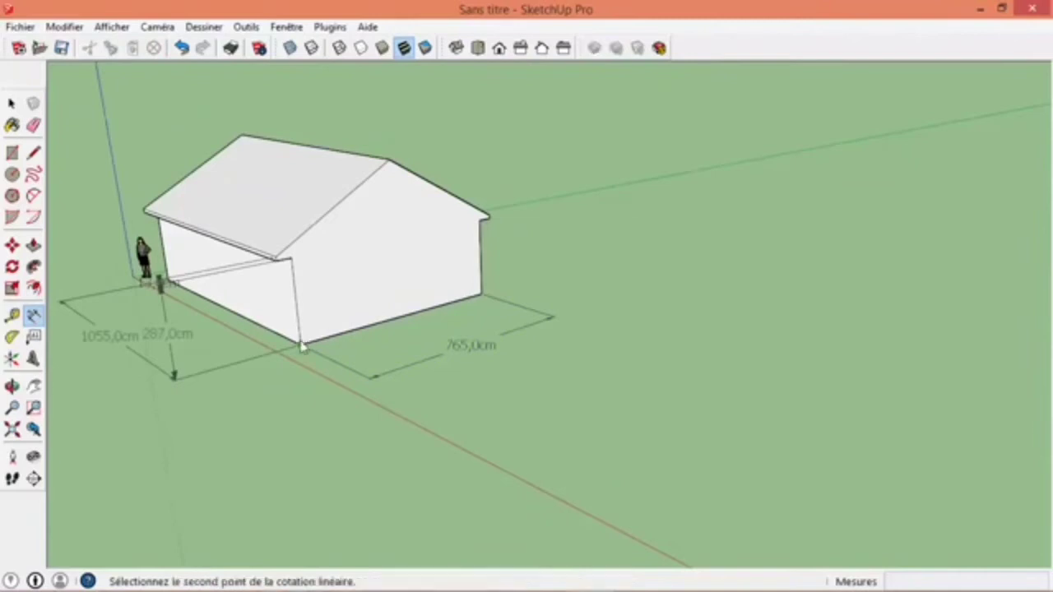
click(388, 162)
click(614, 138)
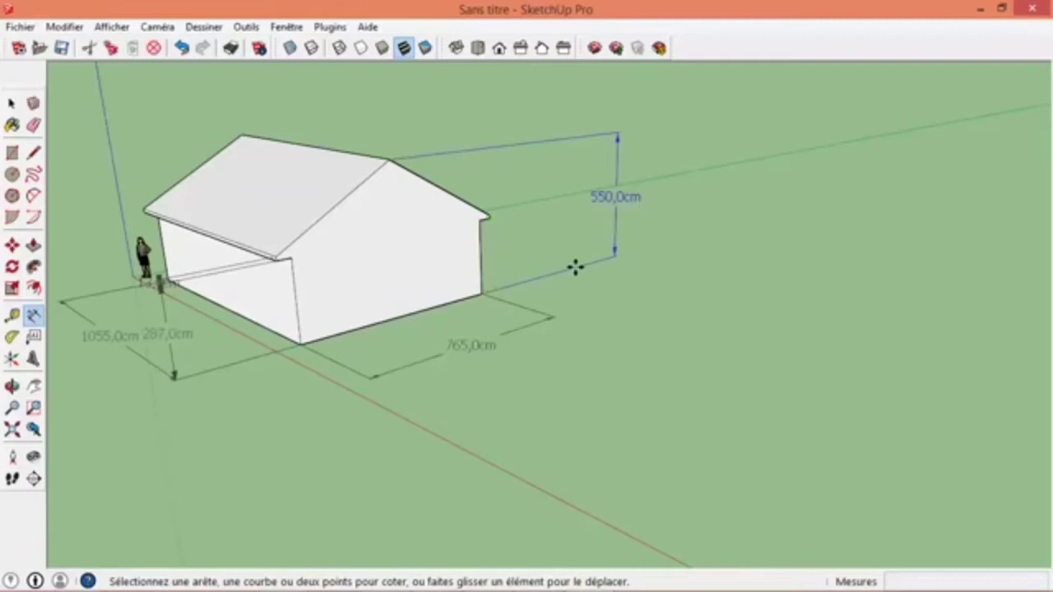
middle_drag(575, 267, 473, 265)
- Erase all the dimensions around the house with the Eraser tool
click(33, 125)
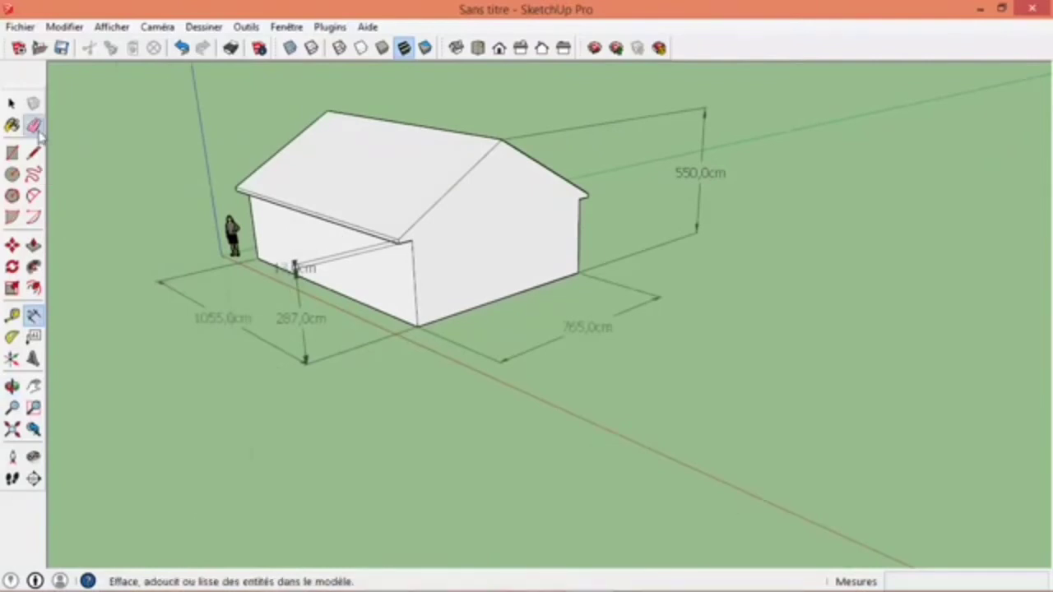
click(232, 296)
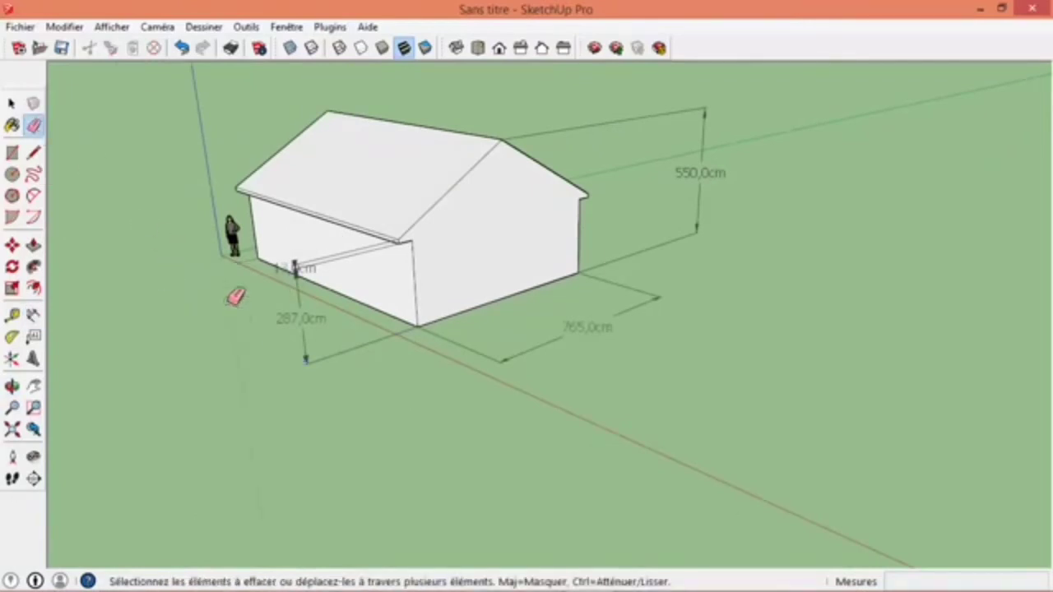
click(317, 361)
drag(305, 270, 315, 257)
click(527, 350)
click(701, 223)
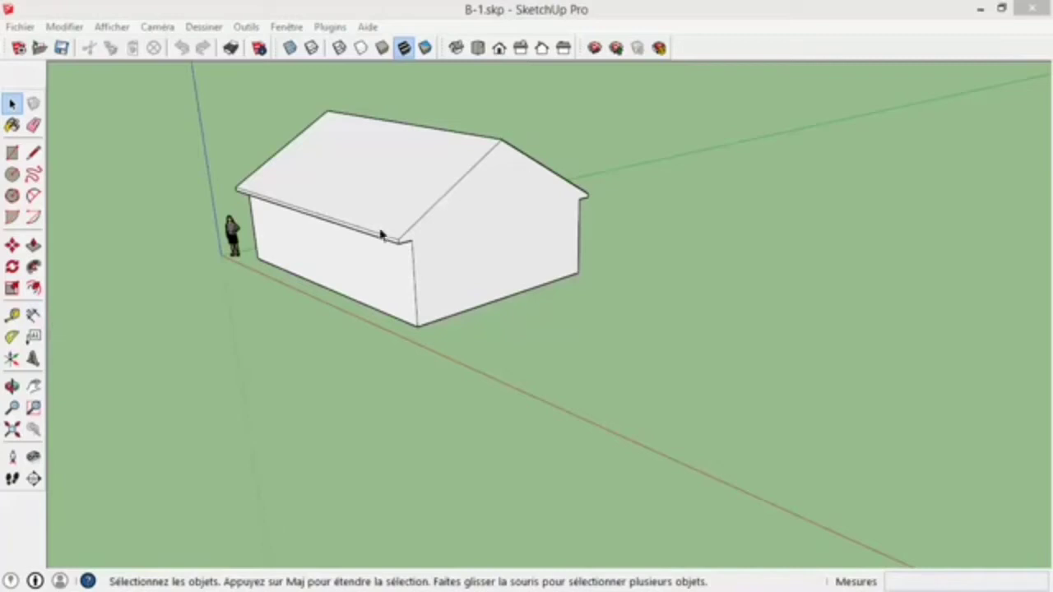
- Dimension the height from the gable wall's near base corner to the roof ridge, placing it beyond the long wall
click(33, 315)
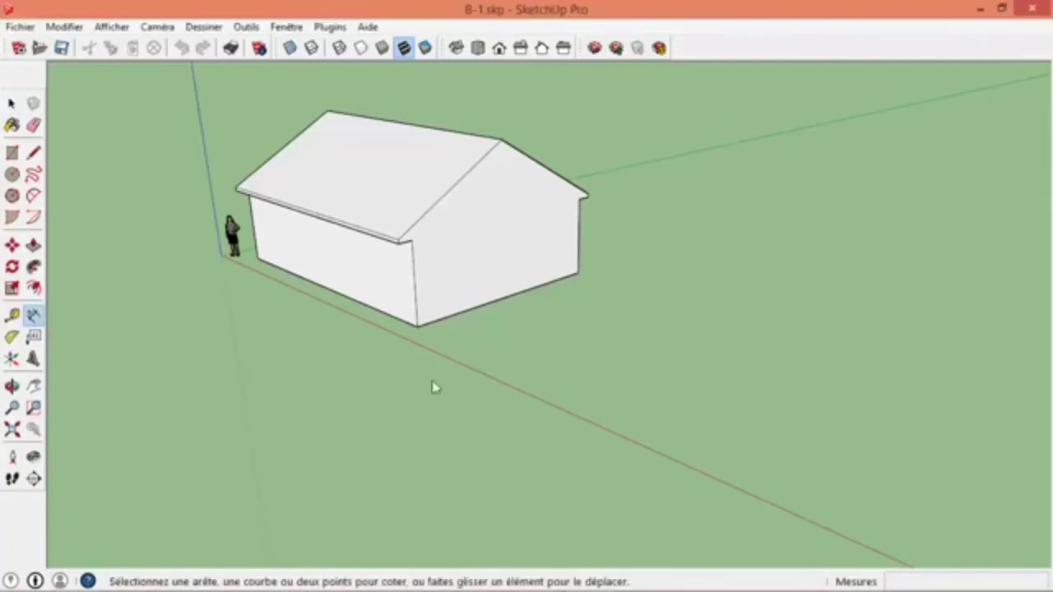
click(417, 325)
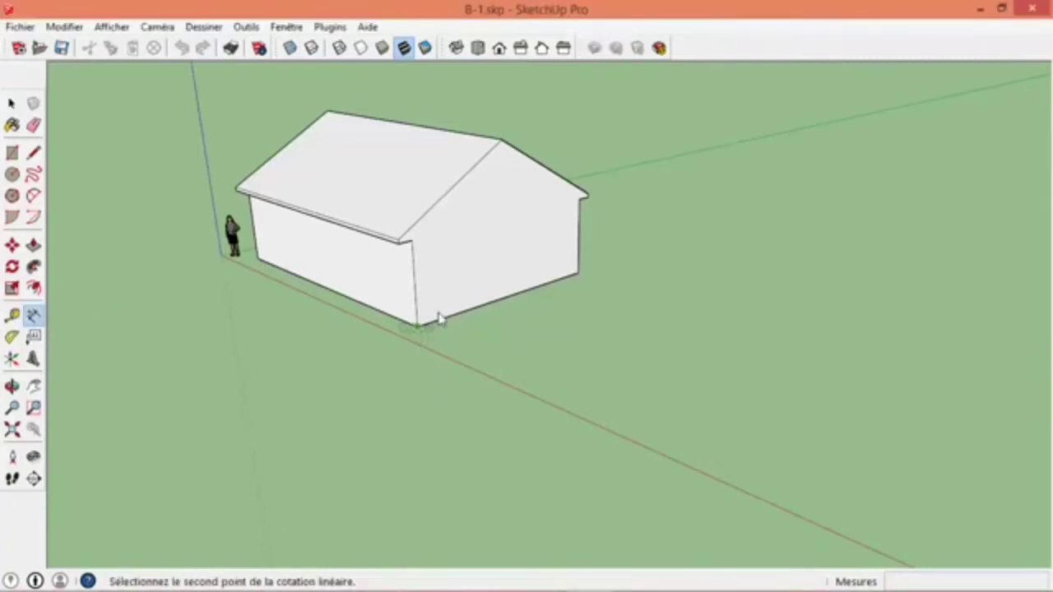
click(500, 143)
click(222, 323)
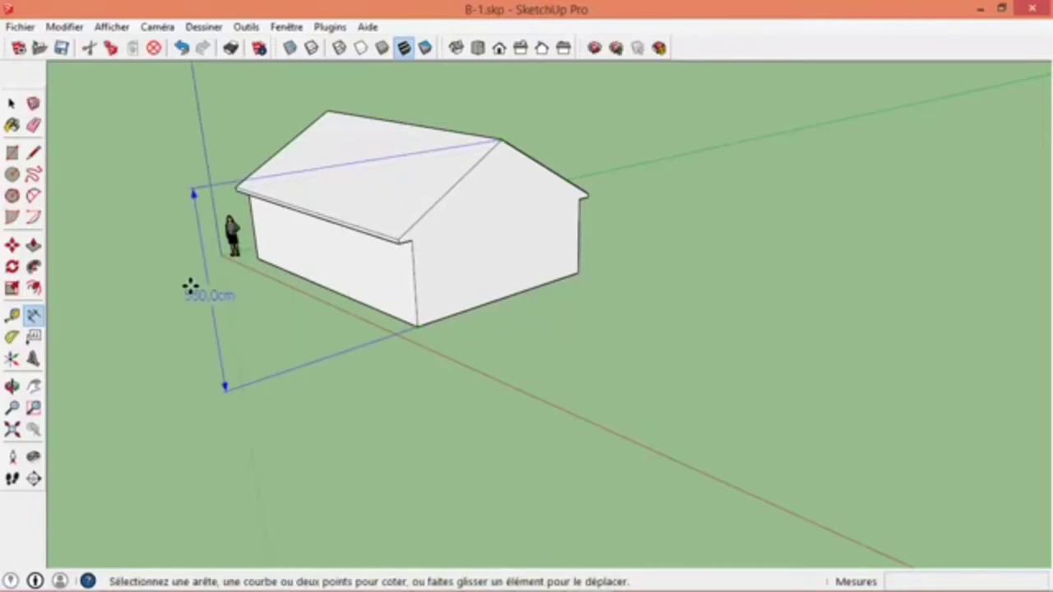
- Raise the roof ridge edge vertically by 100 cm with the Move tool
click(12, 102)
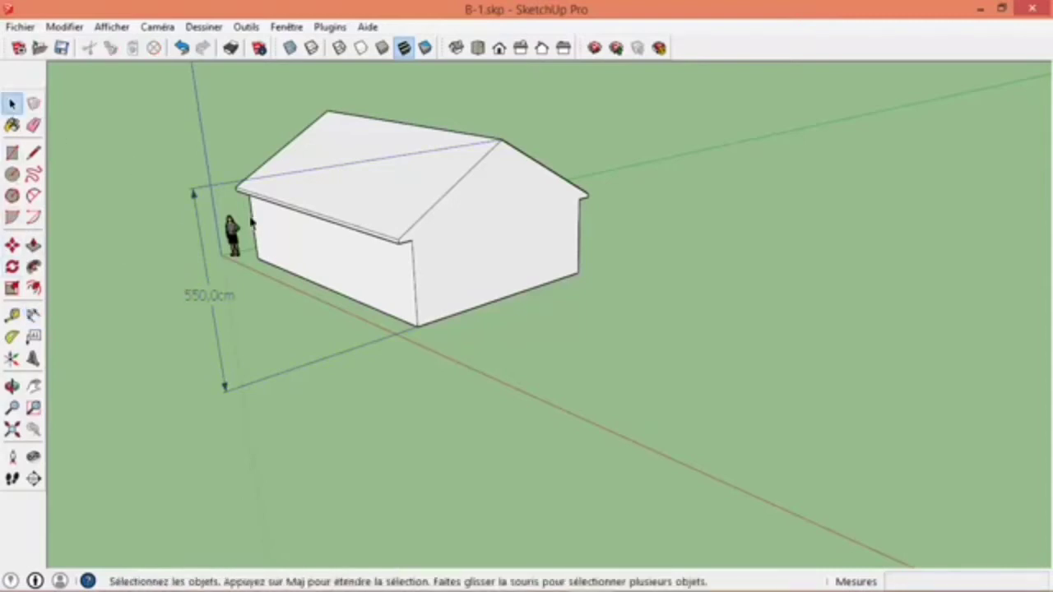
click(411, 128)
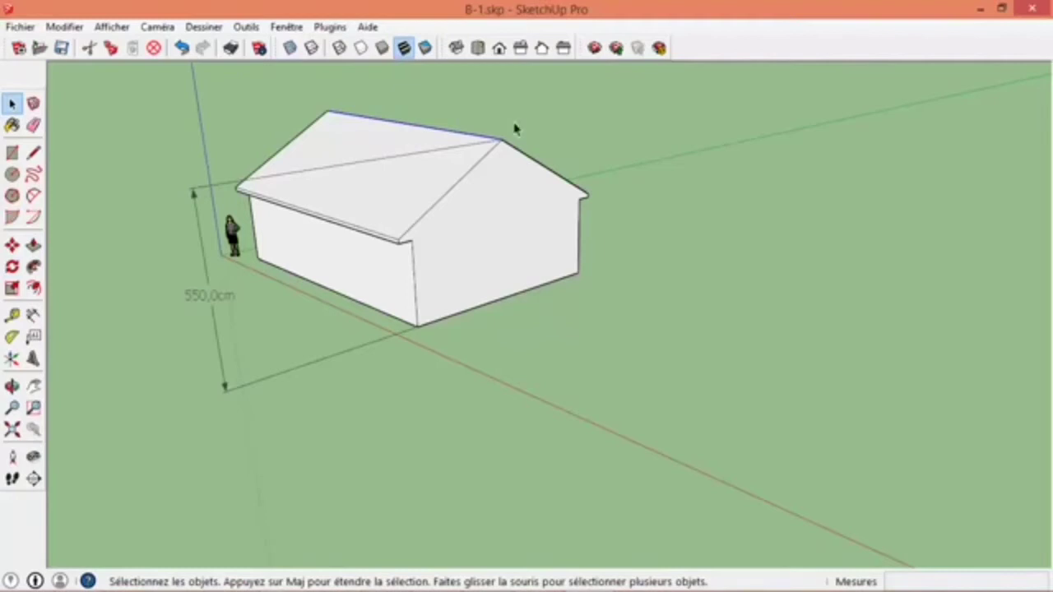
scroll(515, 129, up, 2)
scroll(474, 140, up, 2)
click(12, 245)
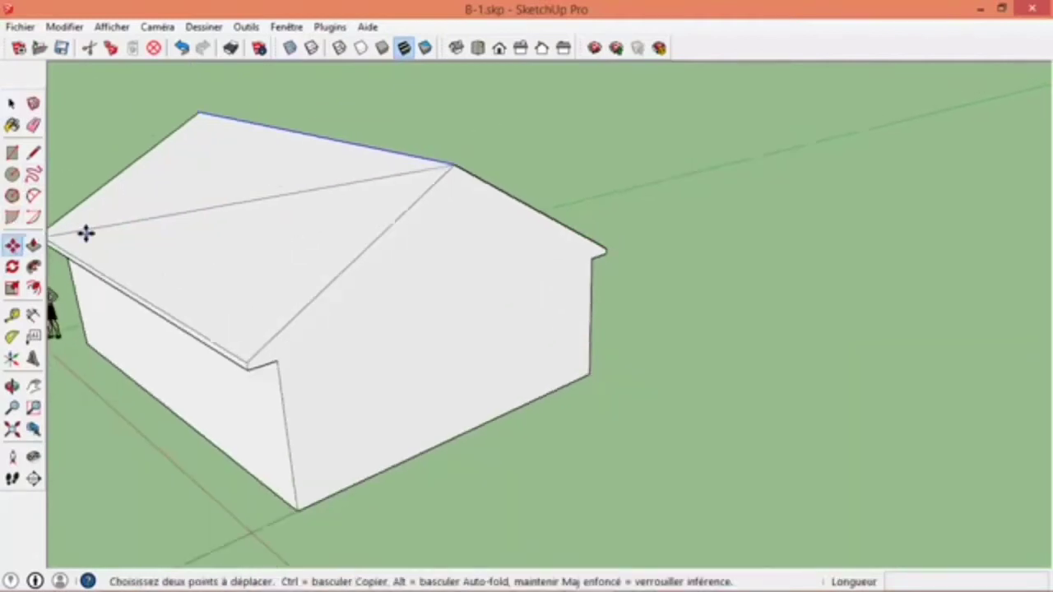
scroll(85, 234, down, 3)
middle_drag(200, 225, 445, 210)
drag(445, 211, 454, 159)
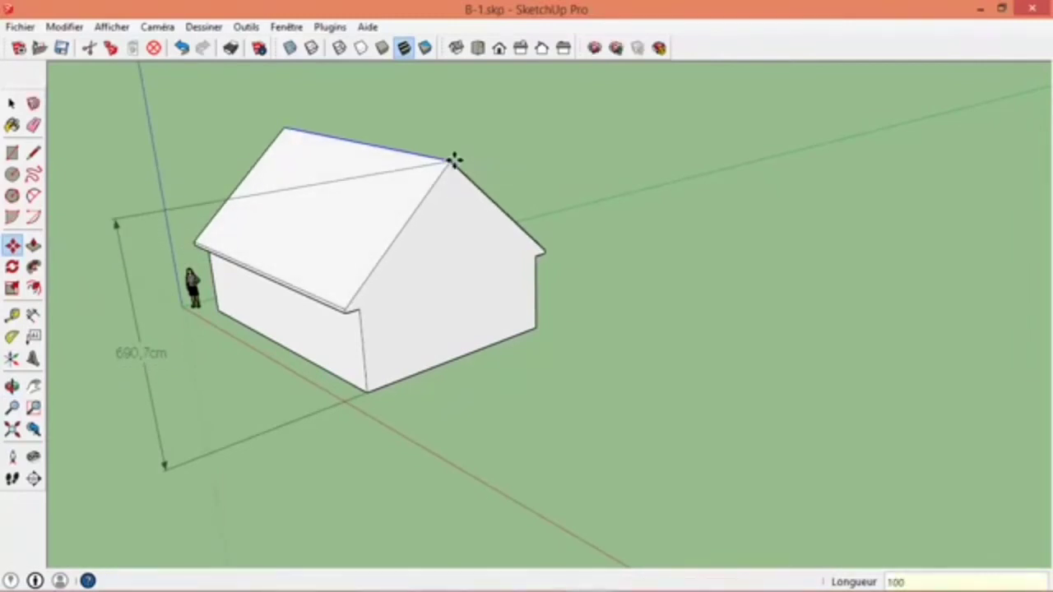
key(Return)
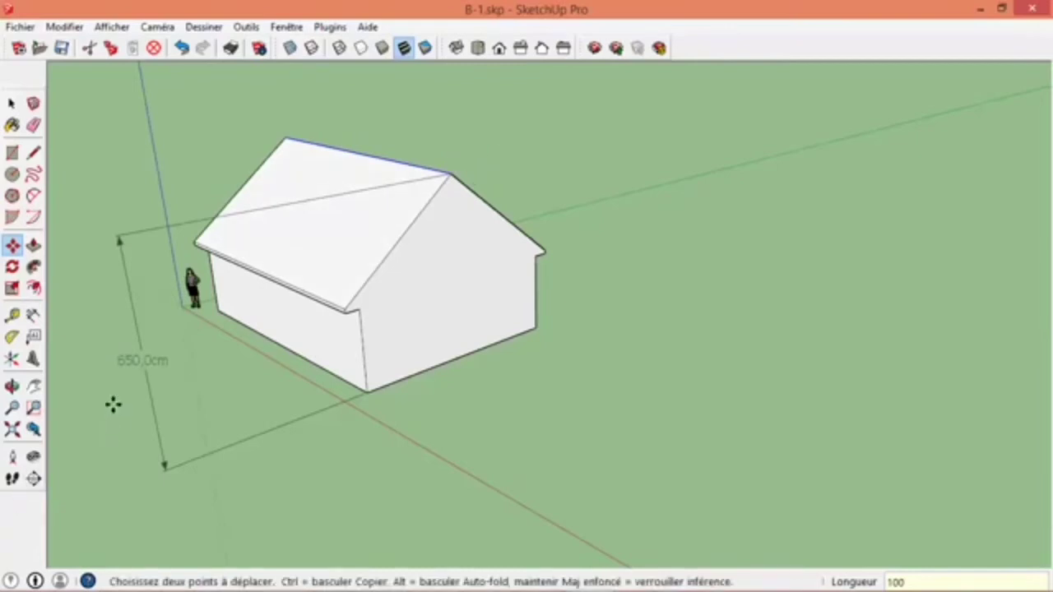
- Erase the height dimension beside the house and return to the Select tool
click(33, 125)
click(128, 258)
click(14, 105)
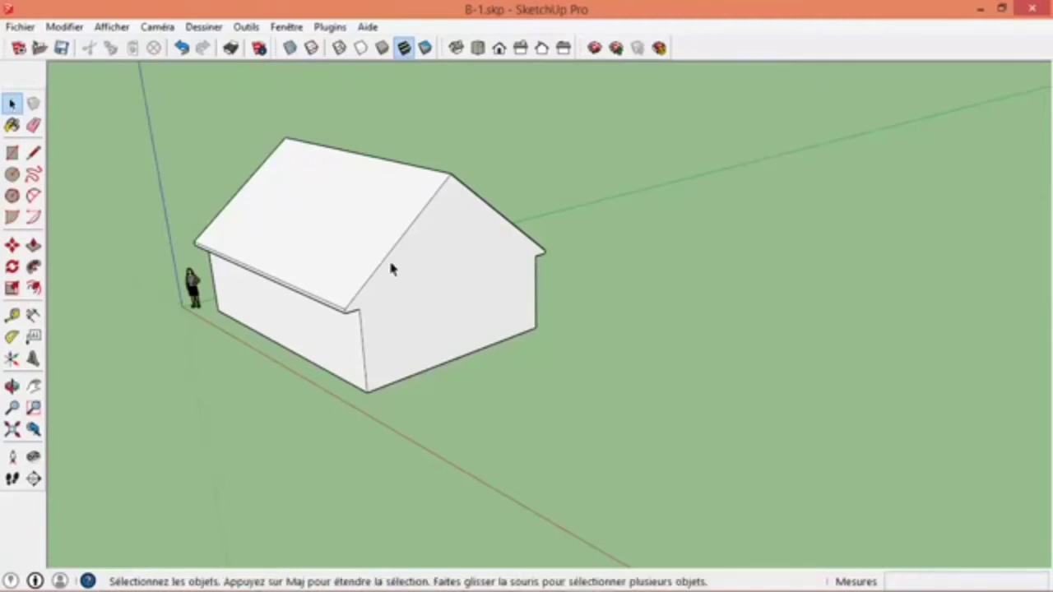
- Examine the human figure up close and view the whole house from the long-wall side and the gable side
scroll(391, 268, up, 6)
scroll(404, 278, down, 6)
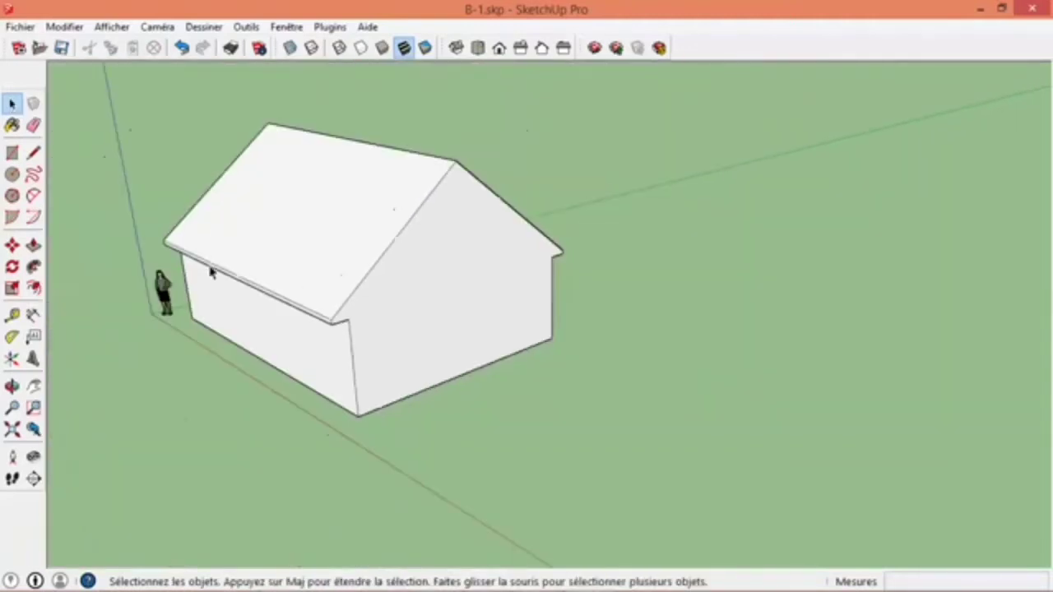
scroll(165, 285, up, 6)
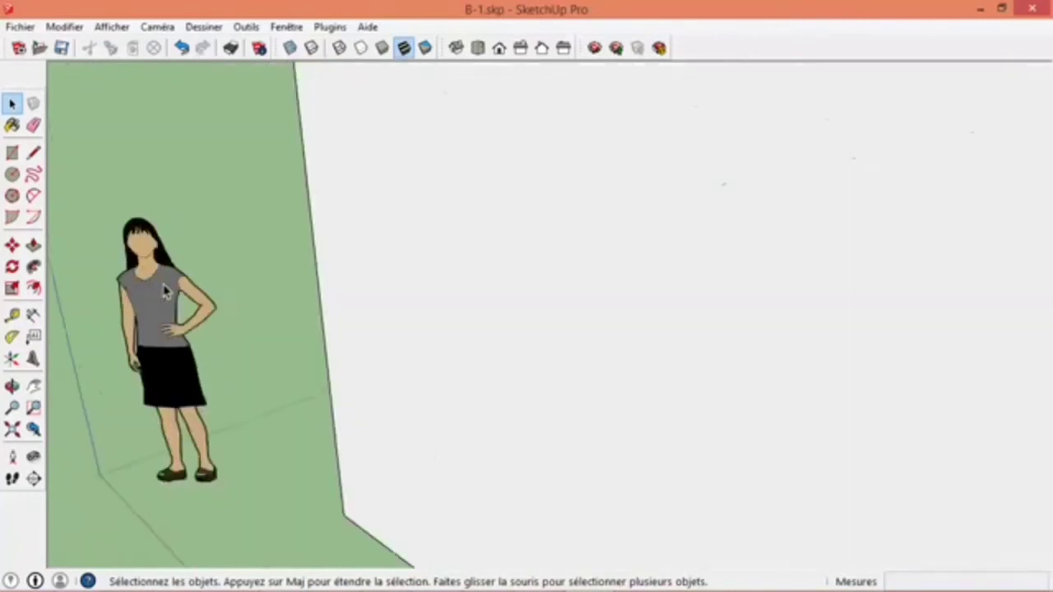
scroll(167, 292, down, 2)
scroll(426, 293, down, 5)
scroll(450, 281, up, 4)
scroll(449, 281, down, 5)
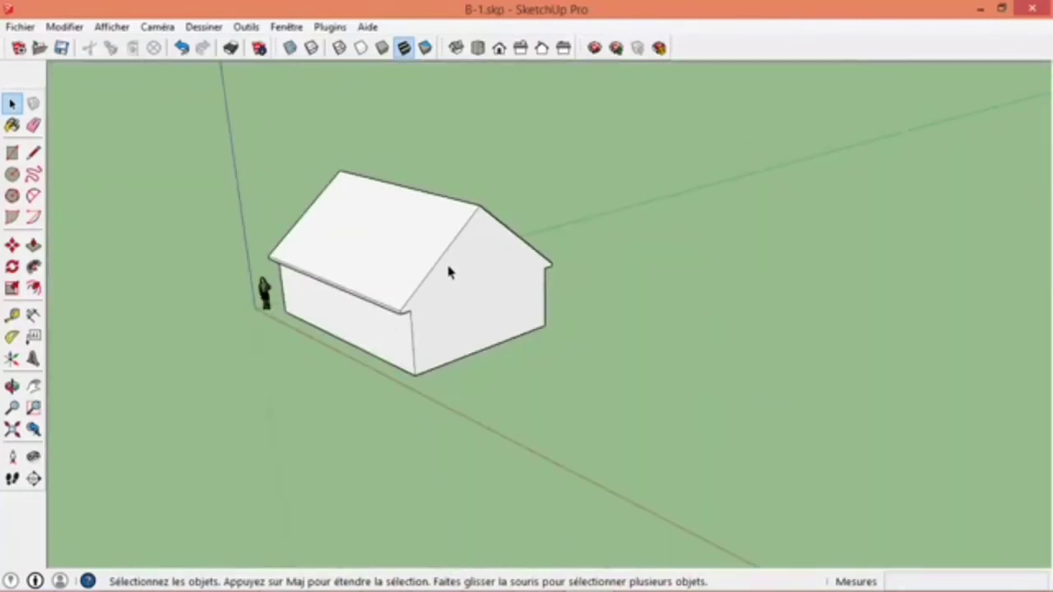
key(o)
middle_drag(352, 245, 658, 343)
key(space)
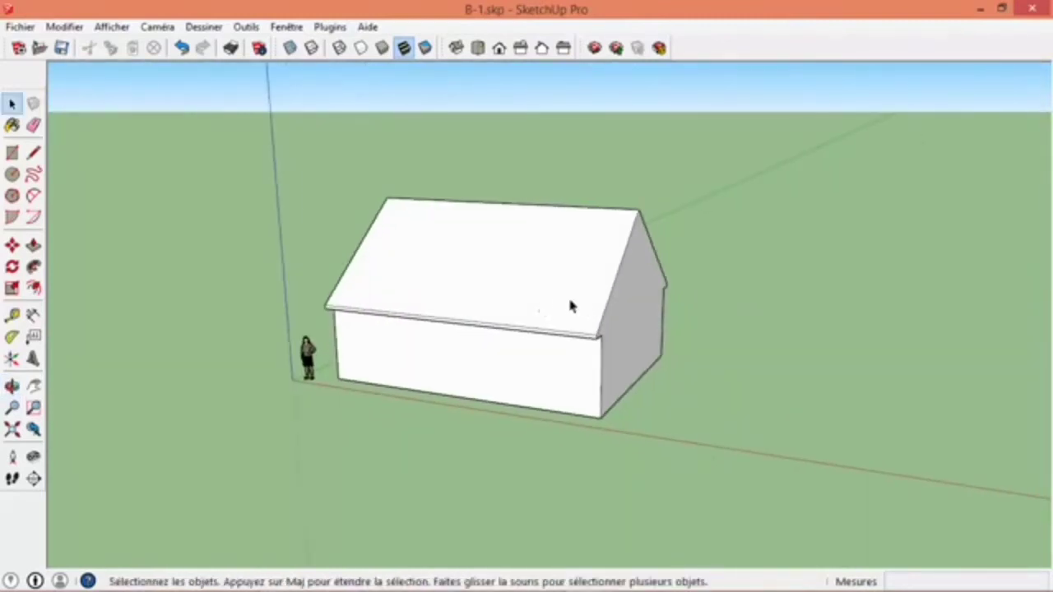
key(o)
drag(551, 294, 465, 354)
key(space)
- Inspect the roof overhang corner up close and view the house from below and above, fitting the whole model with Zoom Extents
scroll(464, 353, up, 8)
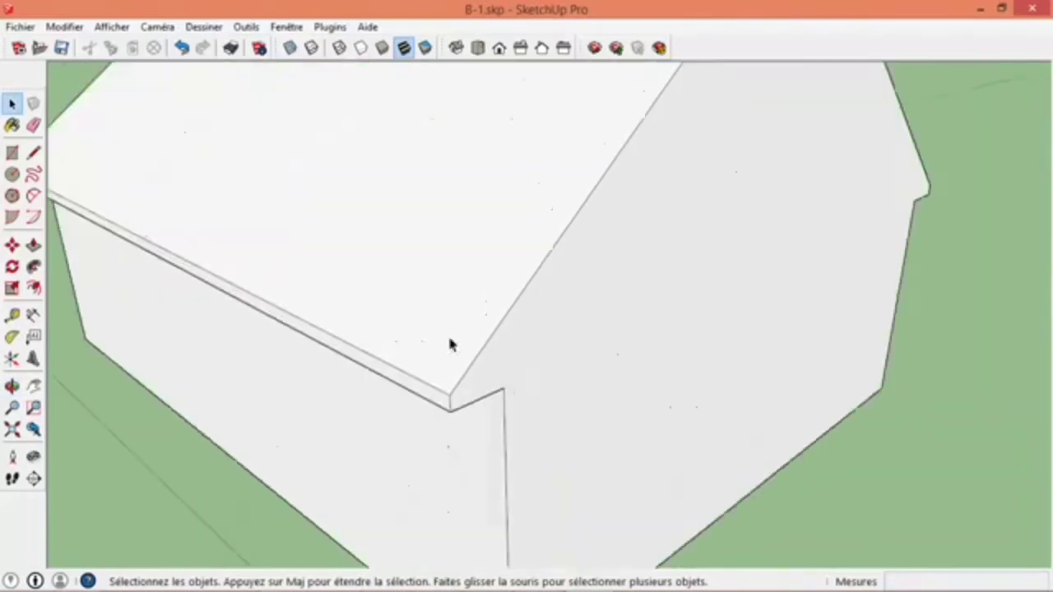
scroll(448, 362, up, 4)
shift+middle_drag(518, 377, 399, 111)
shift+middle_drag(527, 238, 423, 165)
scroll(420, 280, up, 2)
scroll(419, 285, up, 1)
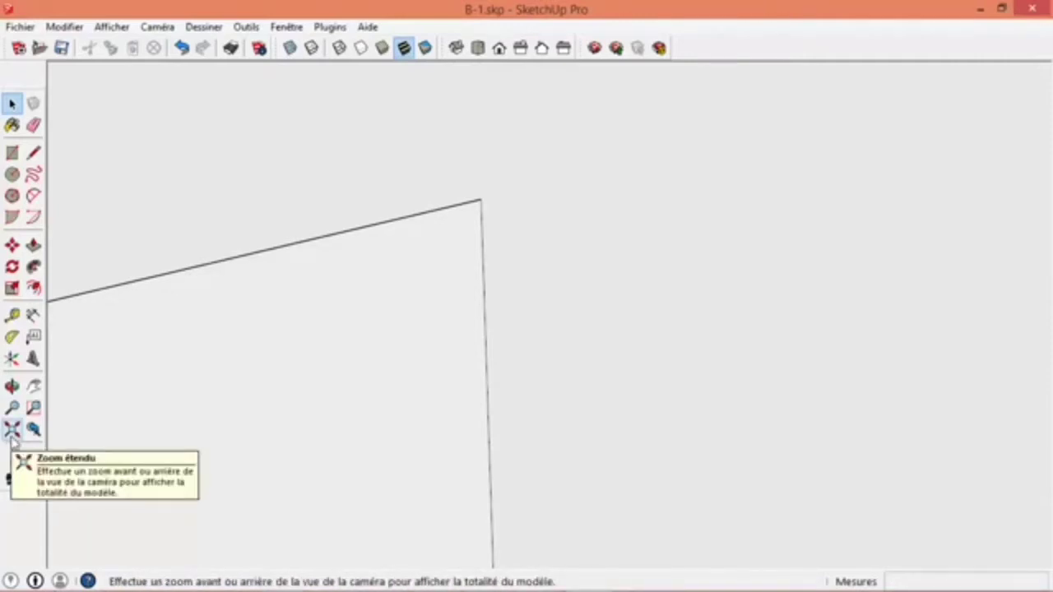
click(11, 436)
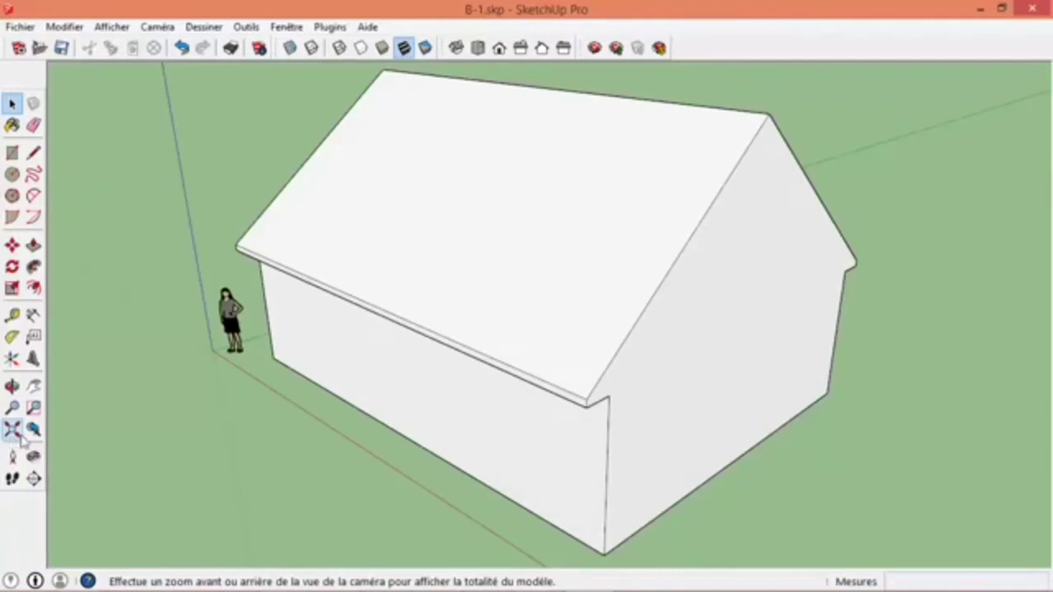
scroll(312, 402, down, 10)
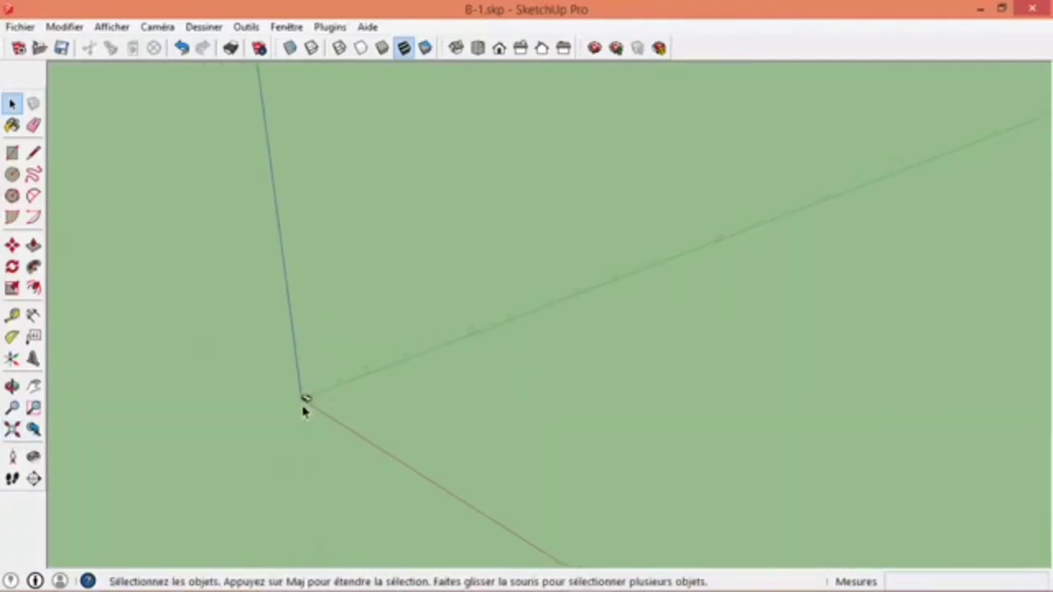
click(12, 428)
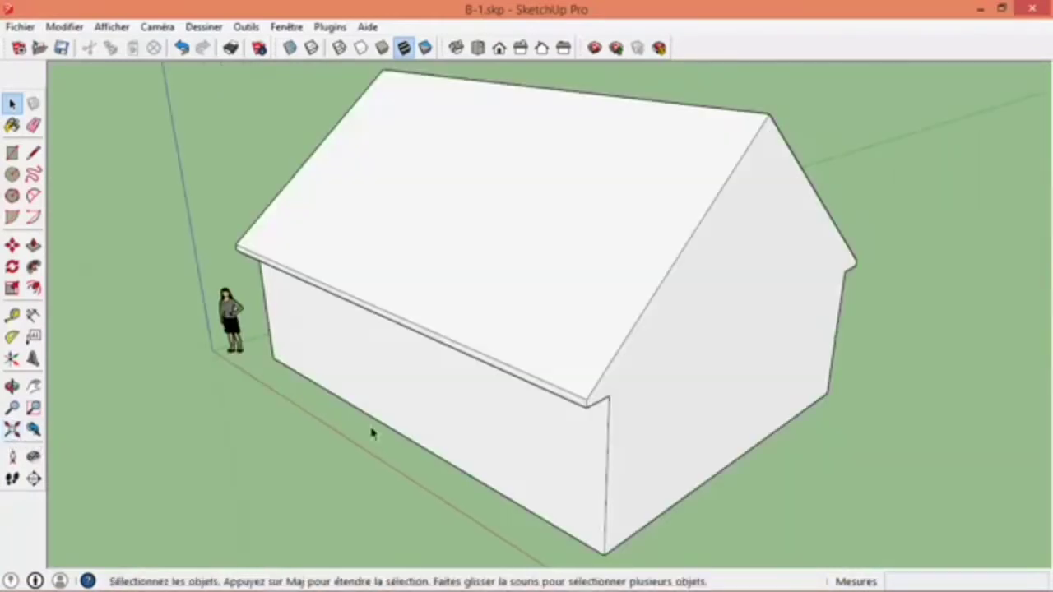
middle_drag(696, 271, 588, 268)
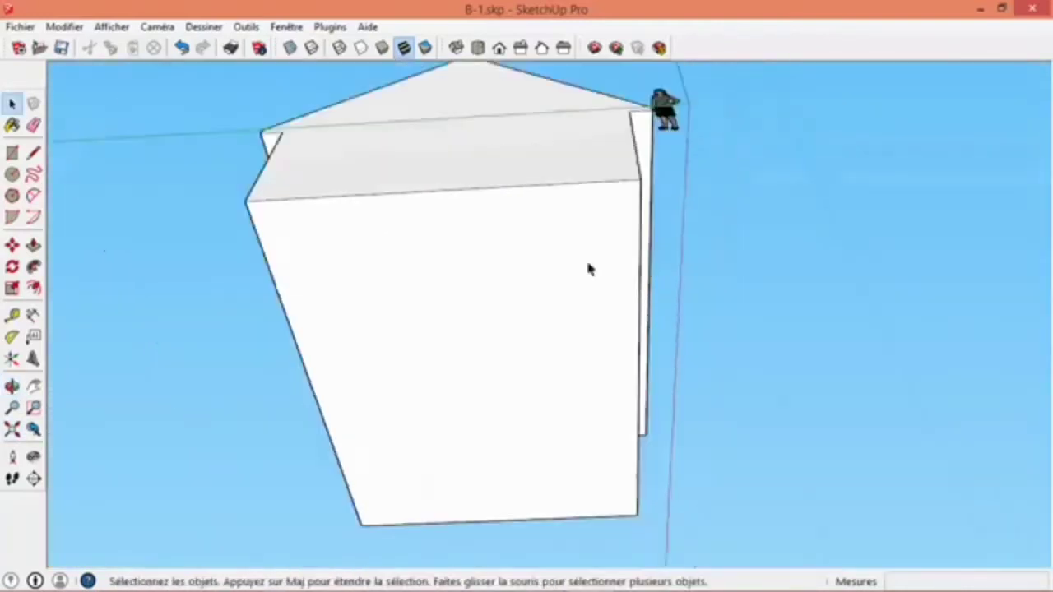
click(12, 429)
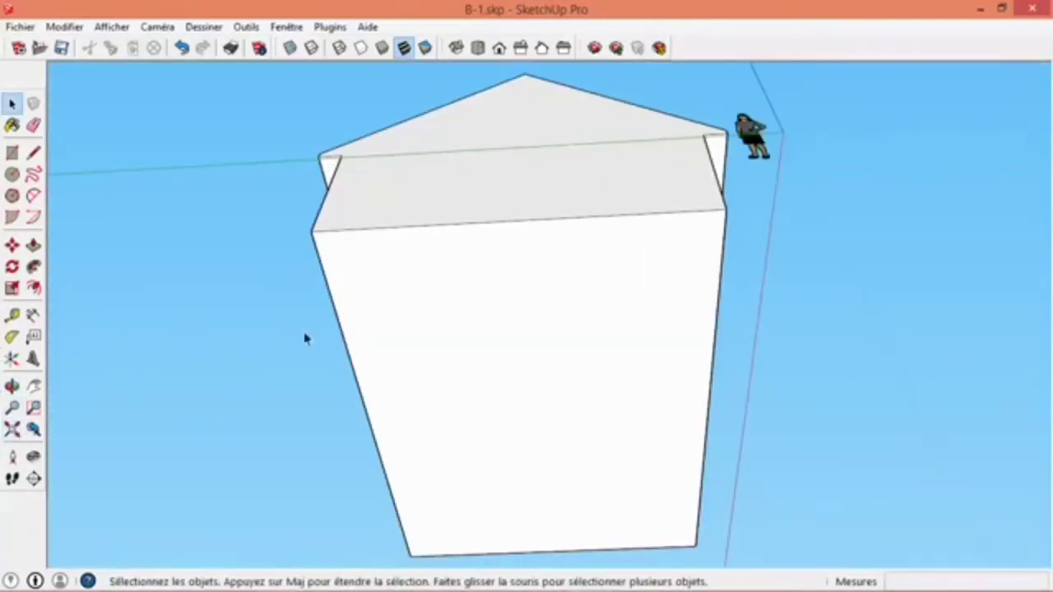
middle_drag(667, 138, 346, 371)
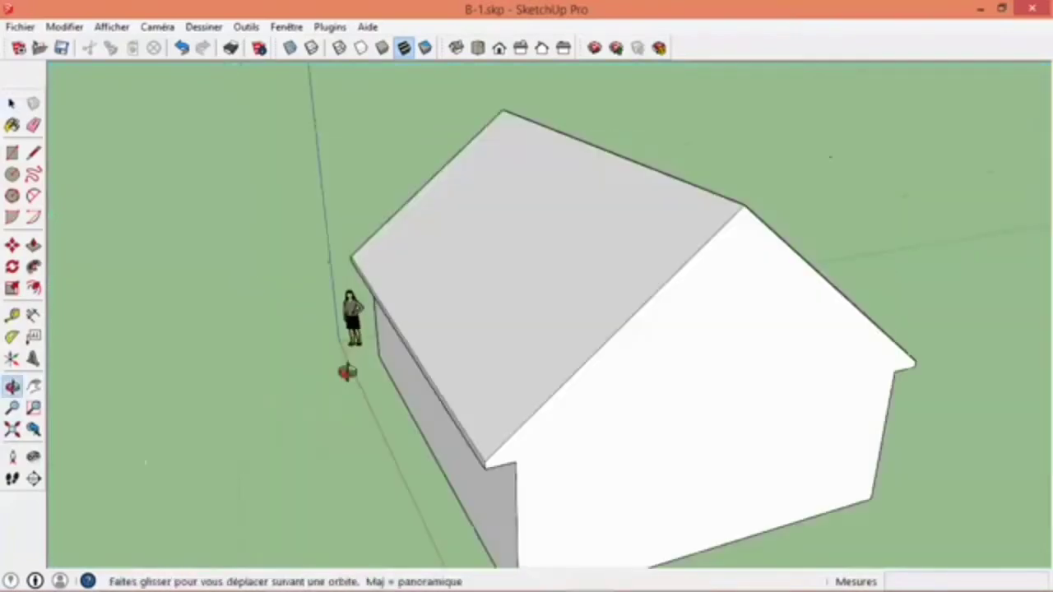
click(11, 428)
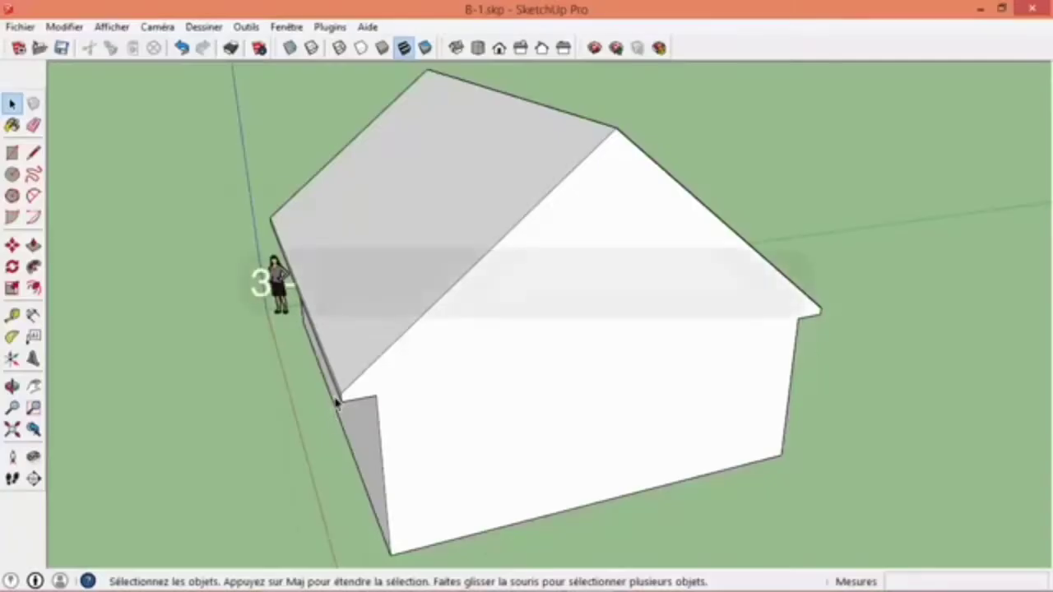
- Check the dimensioned house elevations in the LayOut plan, then return to the SketchUp model
middle_drag(336, 400, 501, 283)
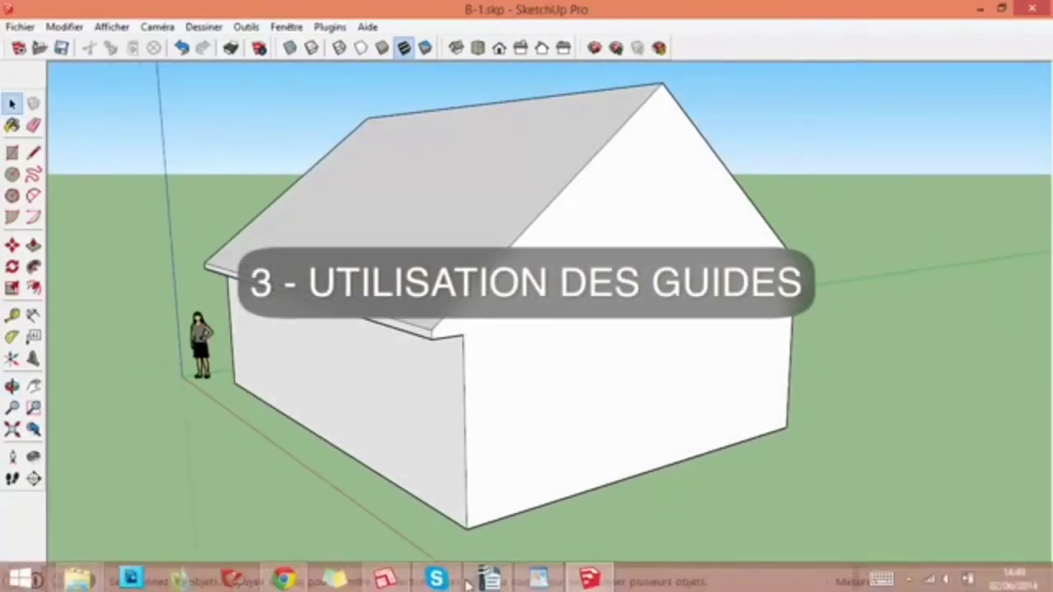
click(385, 576)
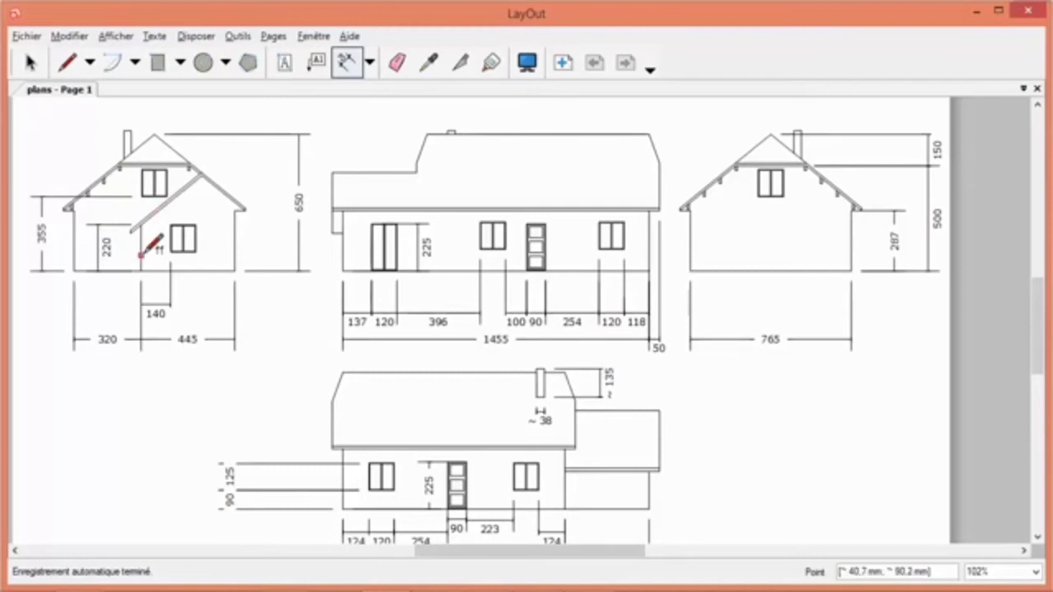
click(385, 576)
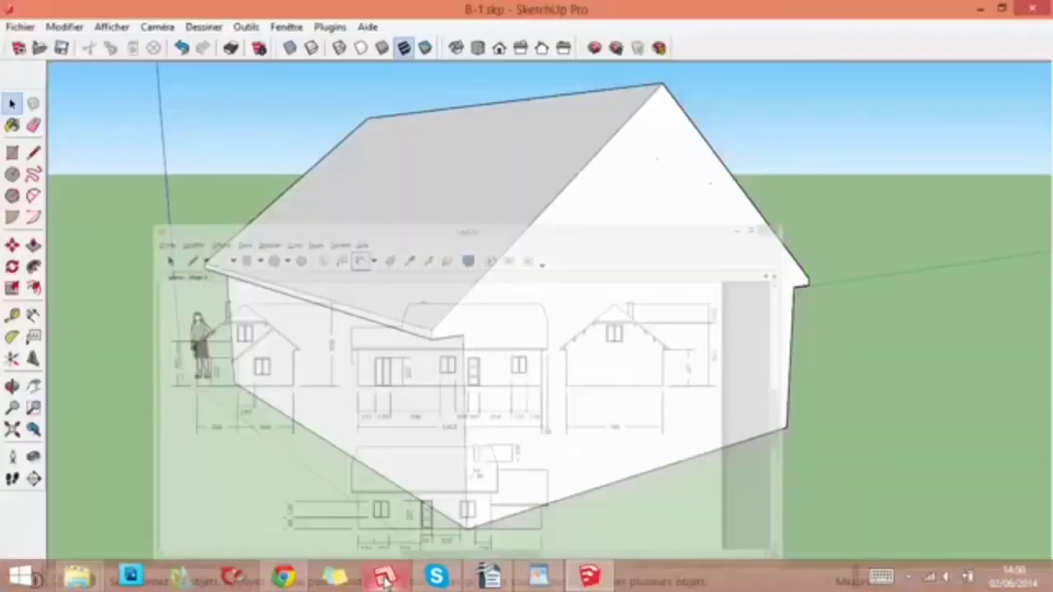
- Place a horizontal guide on the gable wall about 205.5 cm above its base edge with the Tape Measure tool
middle_drag(799, 348, 575, 367)
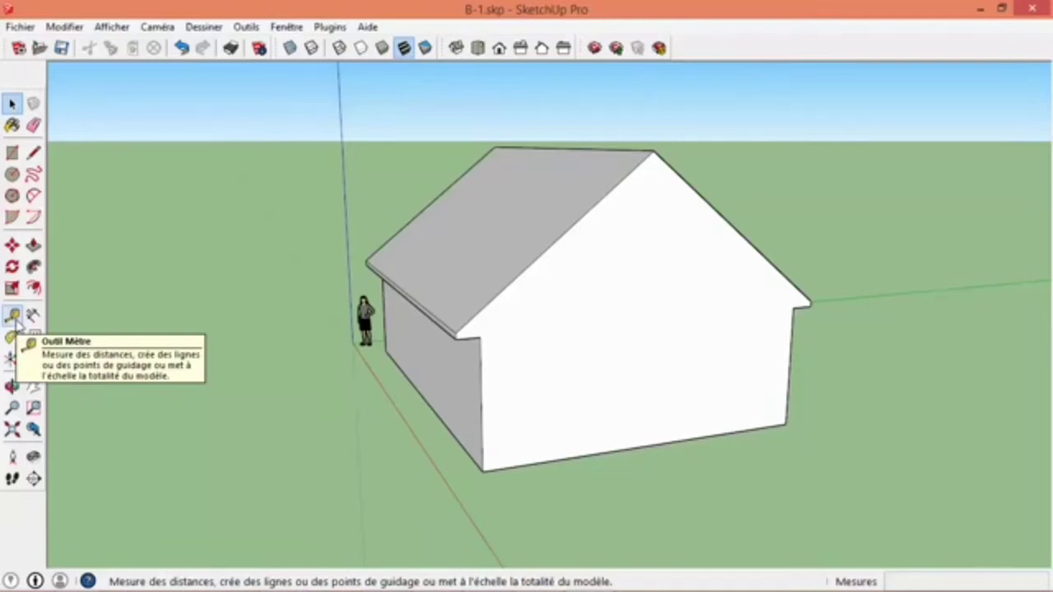
click(13, 316)
middle_drag(526, 430, 526, 368)
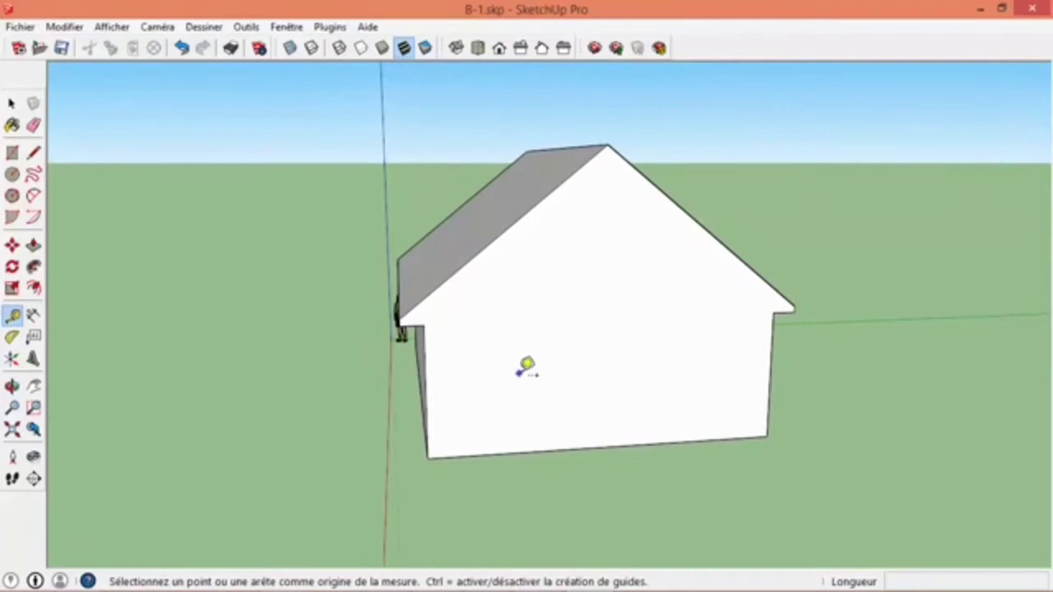
click(511, 444)
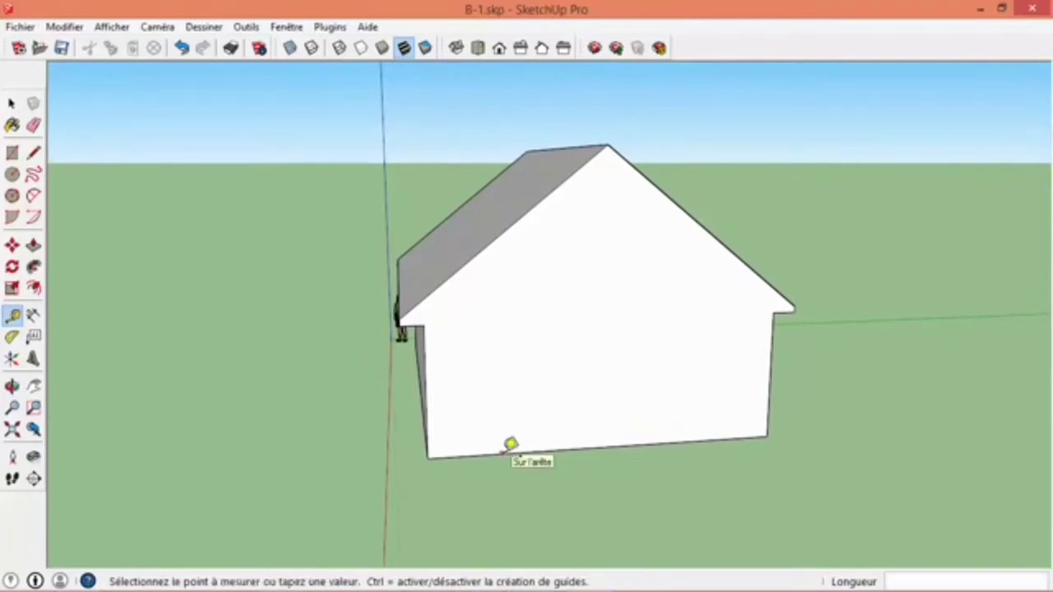
click(521, 356)
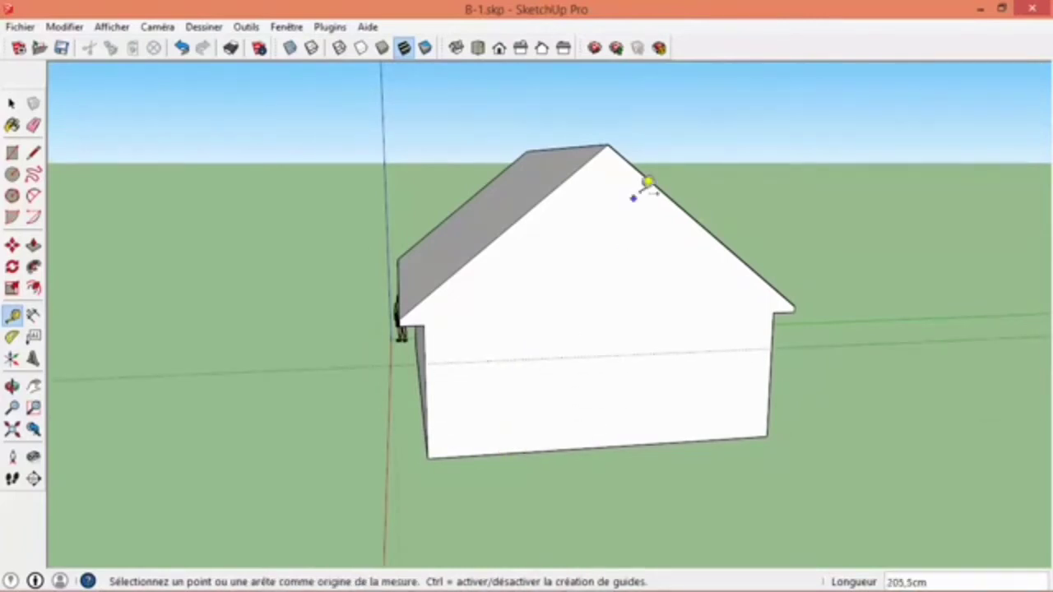
- Add guides on the gable wall parallel to both roof slopes and the far vertical edge, the first about 235 cm from its slope
click(656, 174)
click(599, 257)
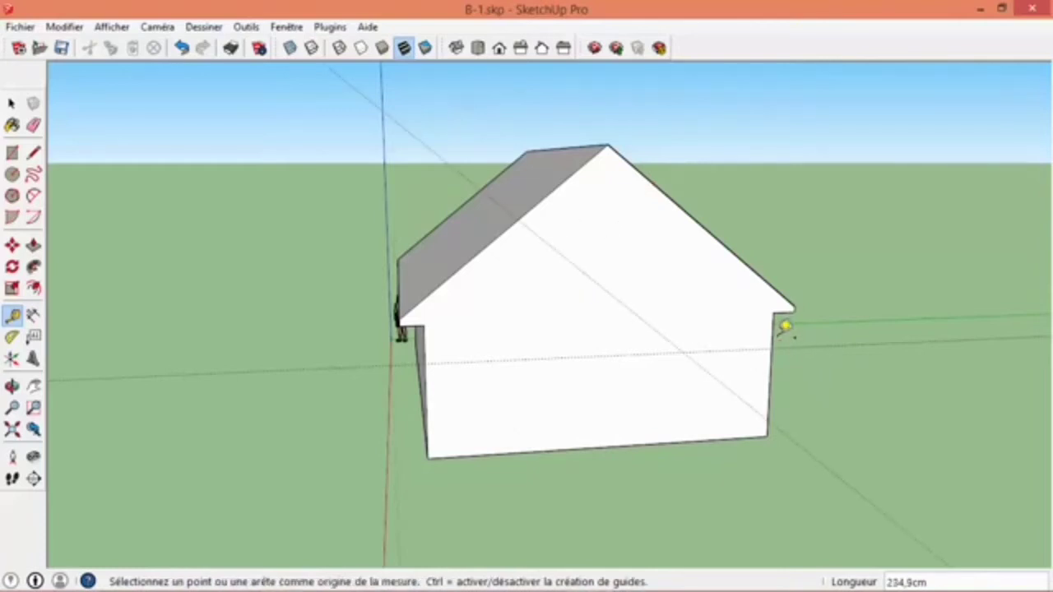
click(785, 328)
click(585, 338)
click(566, 177)
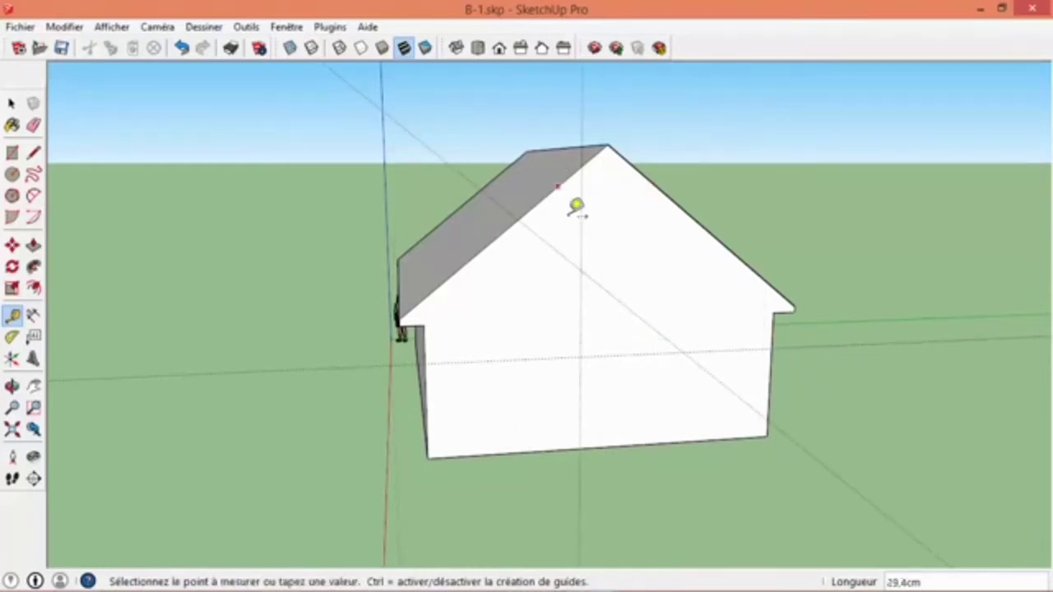
click(589, 264)
- Place guide points on the gable wall's base edge and on its near vertical edge, the latter about 171 cm from the base corner
middle_drag(519, 376, 543, 403)
scroll(495, 430, up, 3)
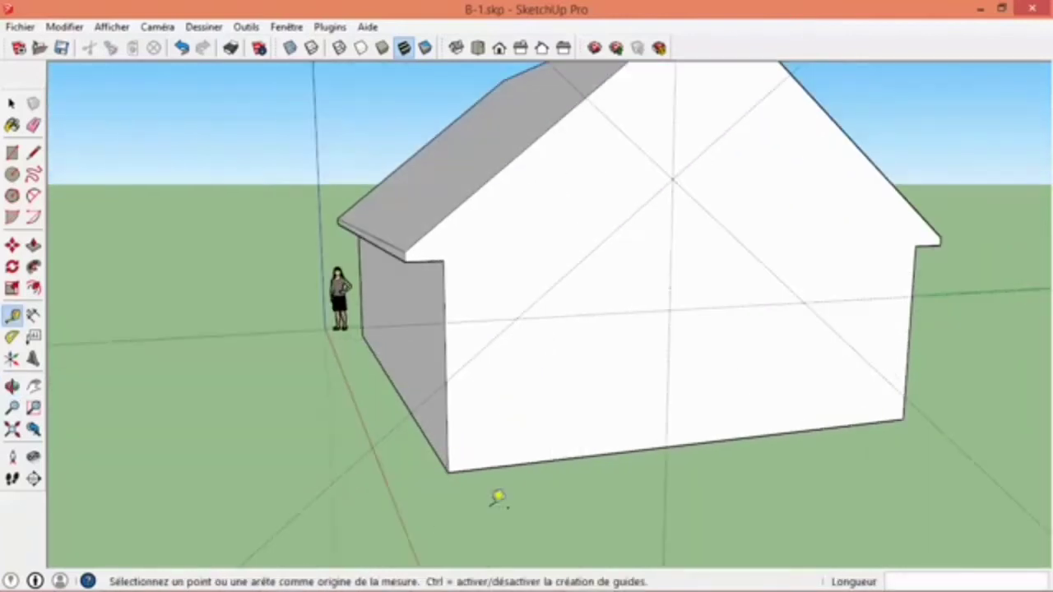
click(460, 459)
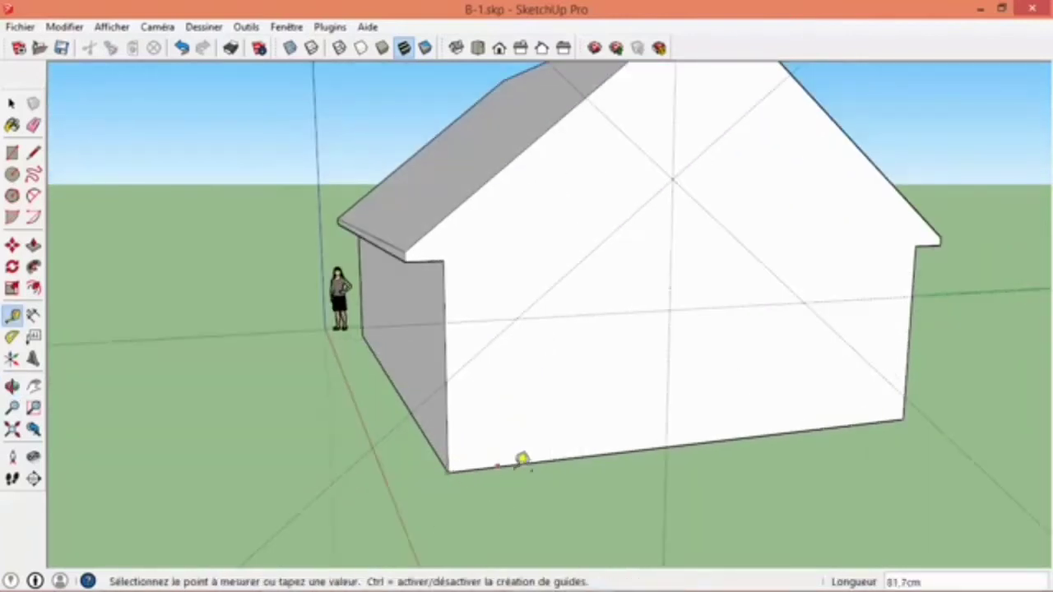
click(618, 452)
click(459, 462)
click(457, 342)
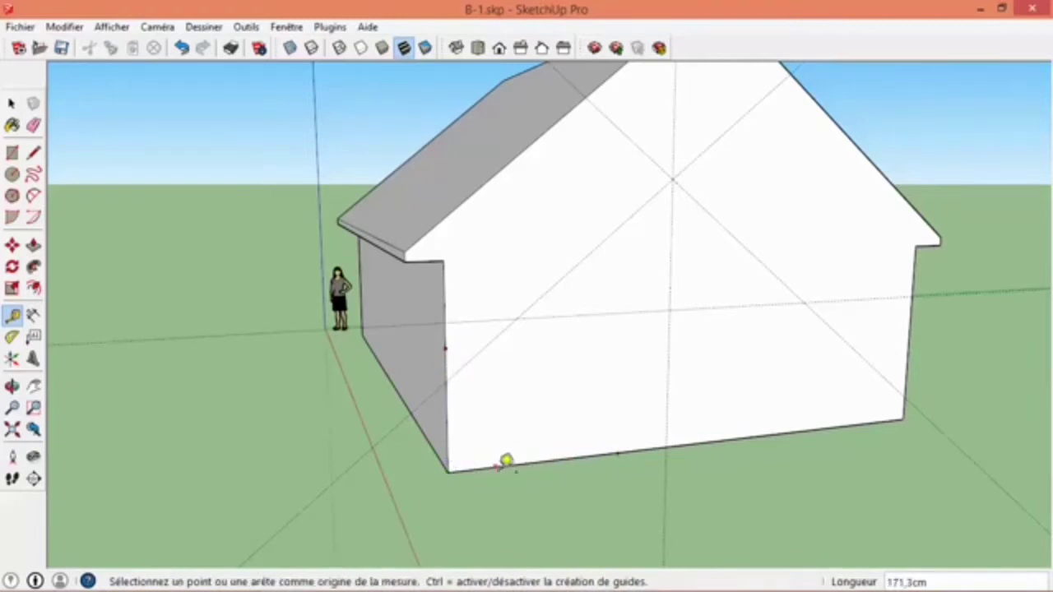
- Add another guide across the gable wall, parallel to the near roof slope
click(488, 176)
click(545, 308)
scroll(545, 308, down, 3)
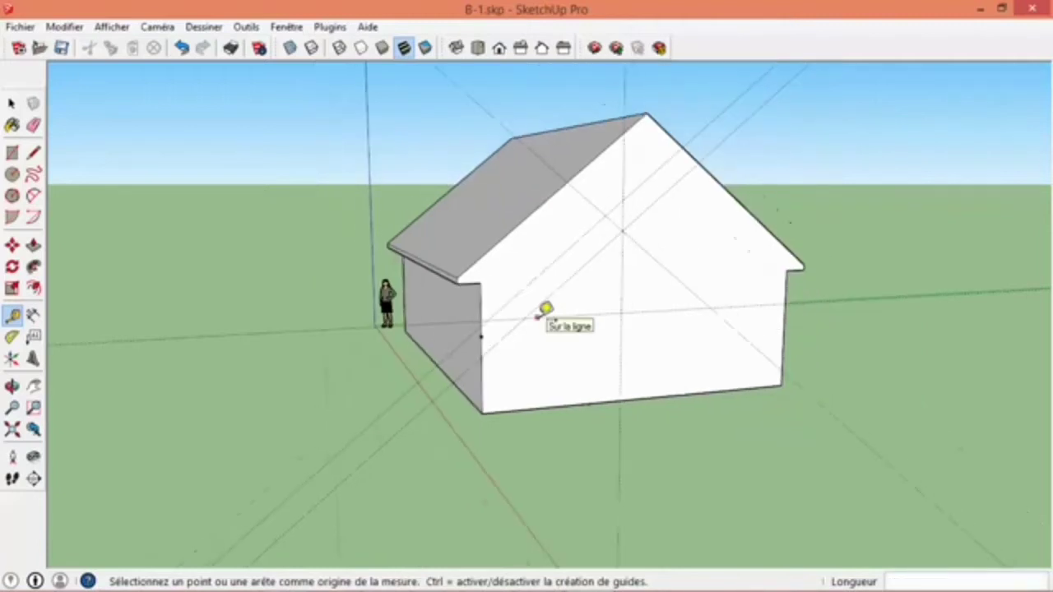
- Undo the practice guides and guide points on the gable wall and erase the house's height dimension
key(ctrl+z)
key(ctrl+z)
key(ctrl+z)
key(ctrl+z)
key(ctrl+z)
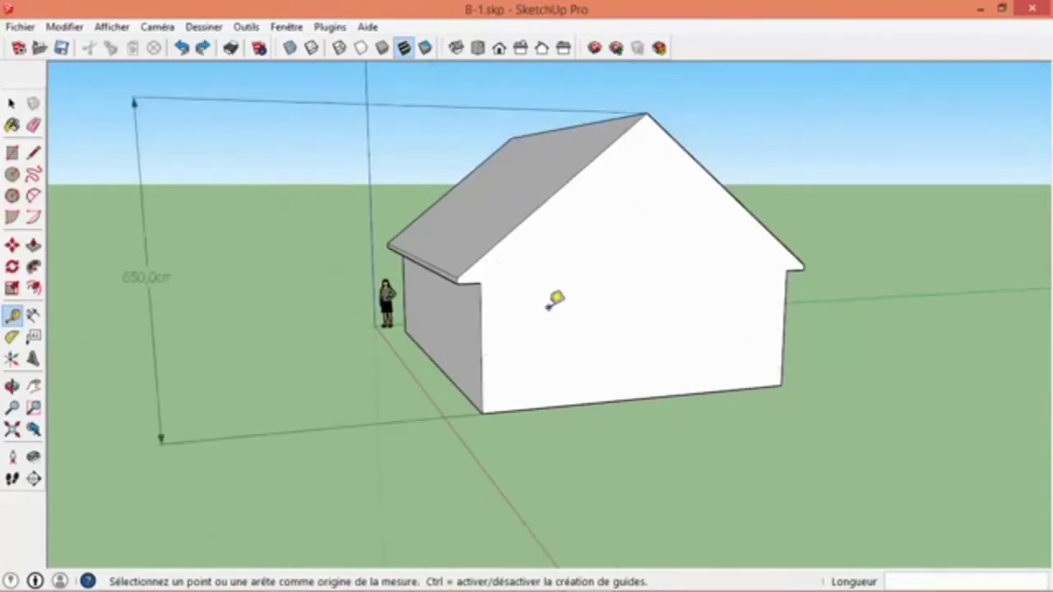
key(e)
drag(320, 123, 318, 91)
shift+middle_drag(553, 290, 482, 293)
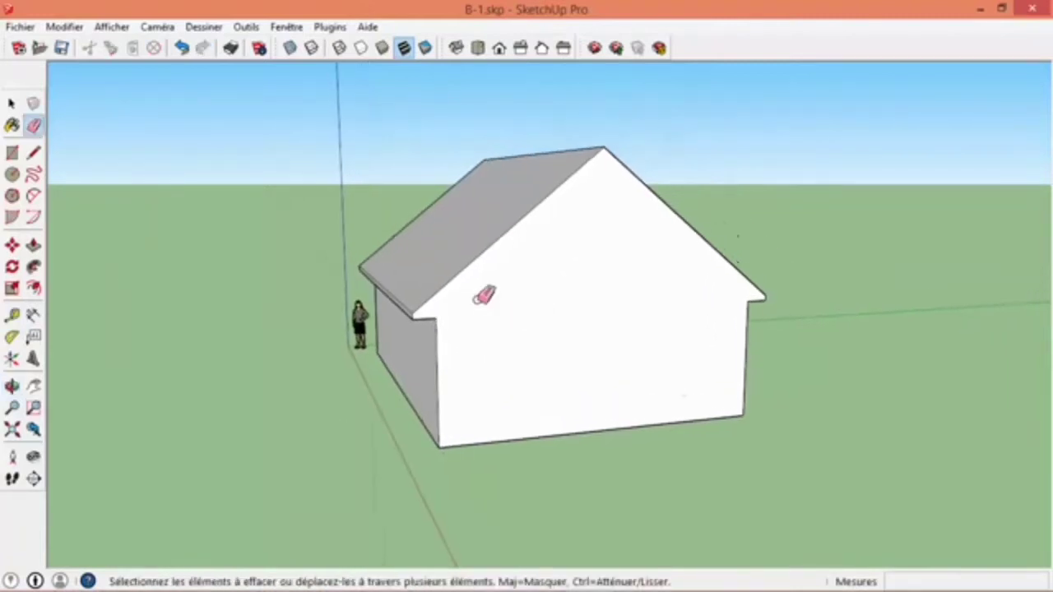
mouse_move(543, 301)
middle_down()
mouse_move(494, 357)
mouse_move(535, 326)
mouse_move(482, 261)
middle_up()
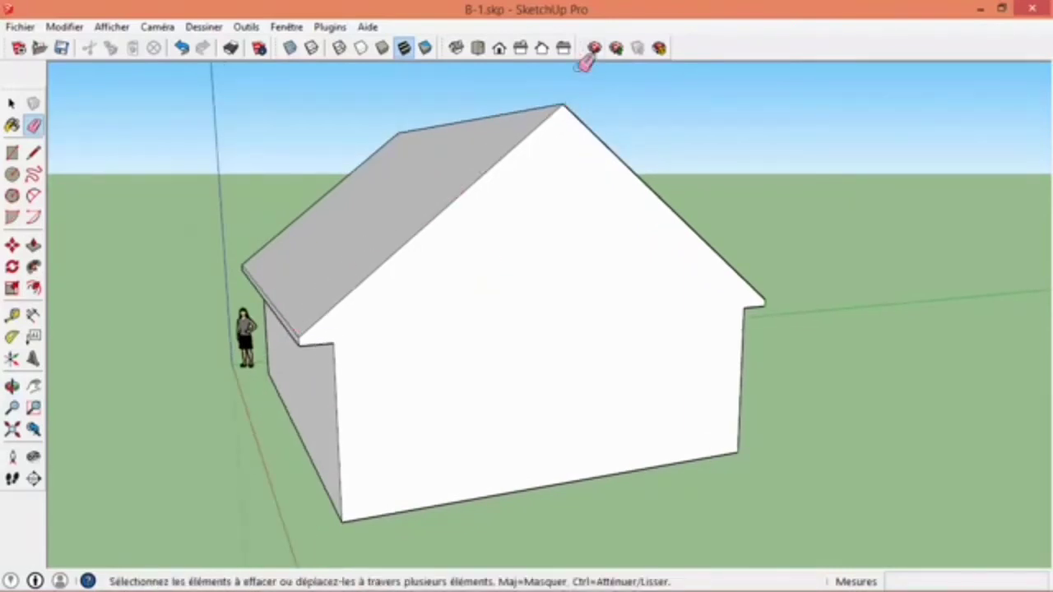
- Place guides on the gable wall parallel to both roof slopes, through the lower eave corners, about 10.1 cm inside the first slope
click(13, 315)
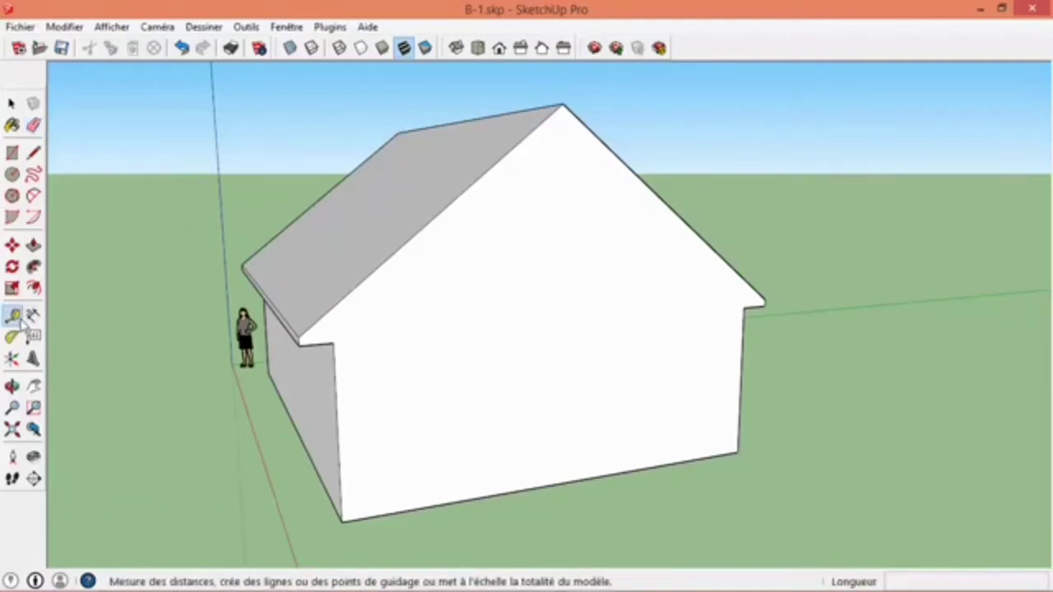
click(372, 275)
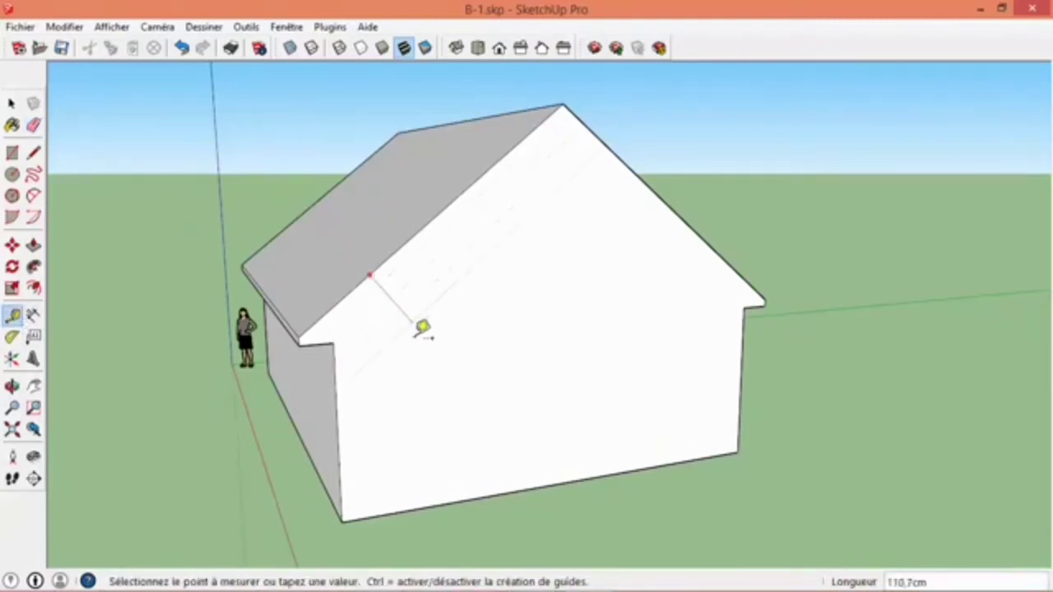
scroll(311, 335, up, 2)
click(310, 335)
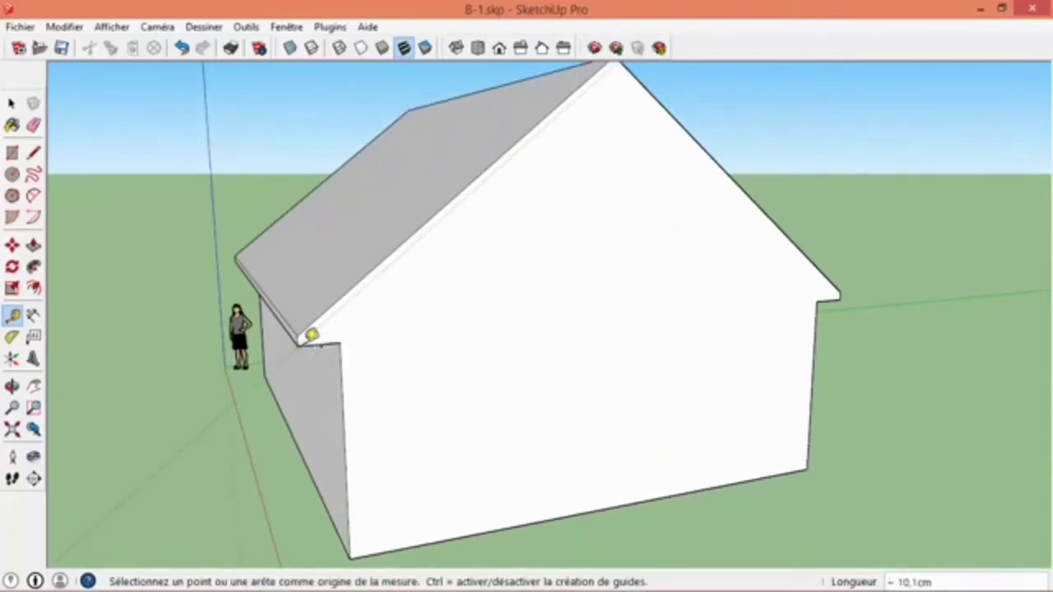
click(700, 145)
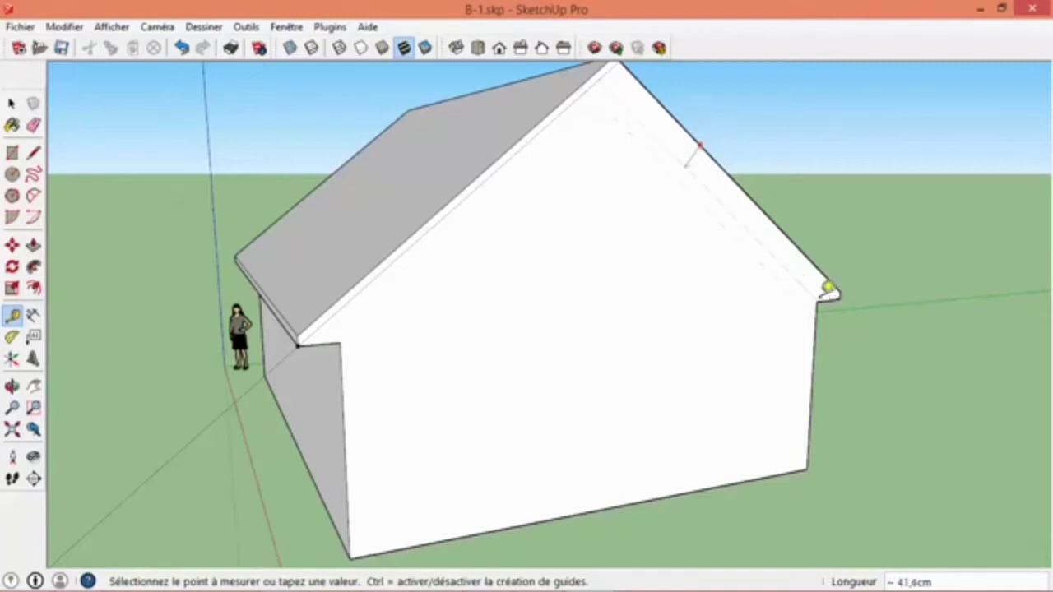
click(844, 290)
middle_drag(751, 326, 519, 312)
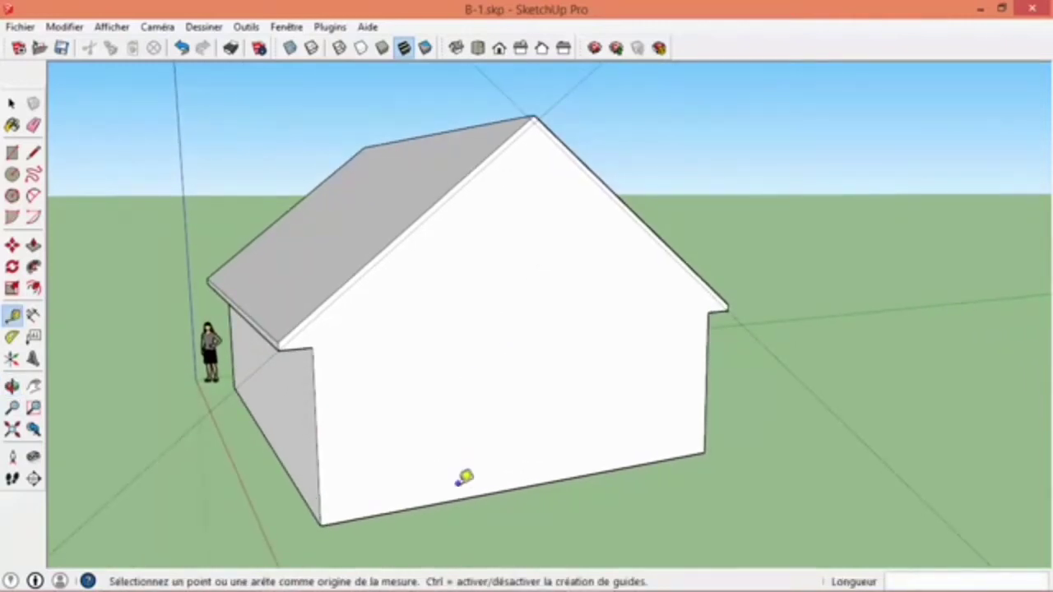
- Place a horizontal guide on the gable wall 5 m above its base edge
click(458, 498)
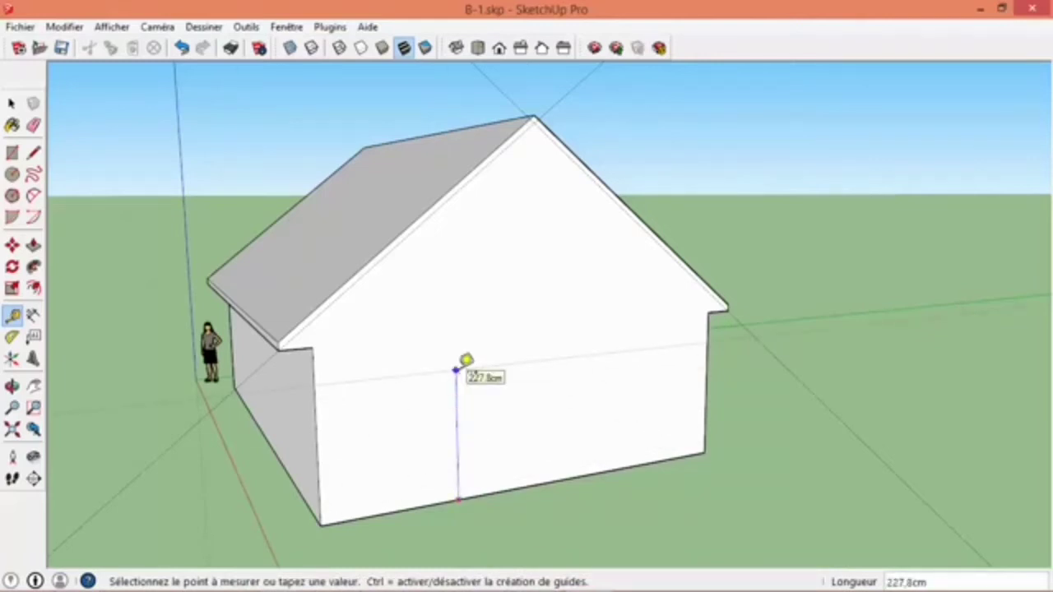
click(457, 369)
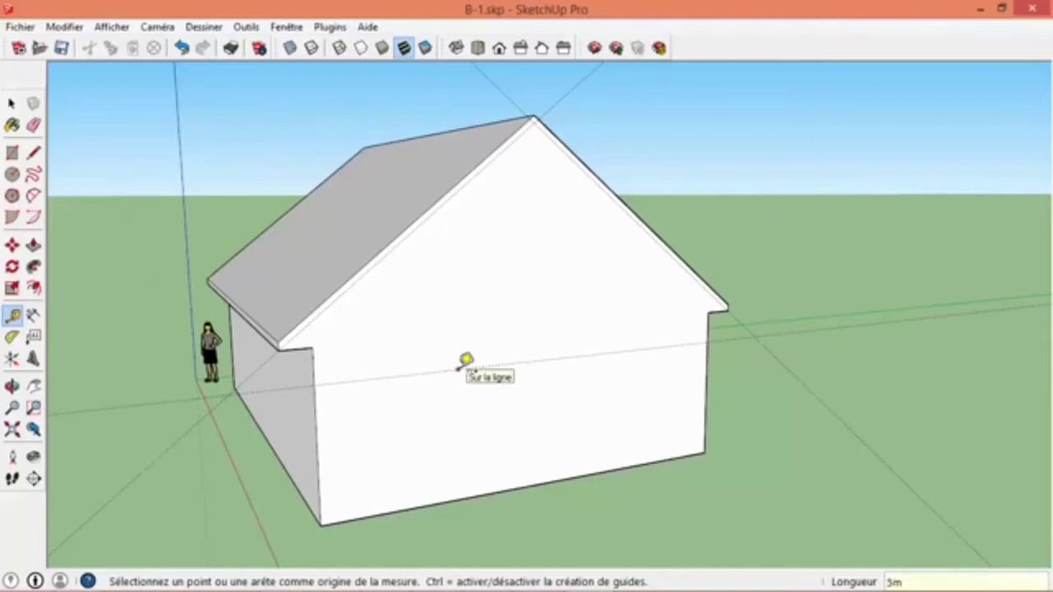
text(5m)
key(Return)
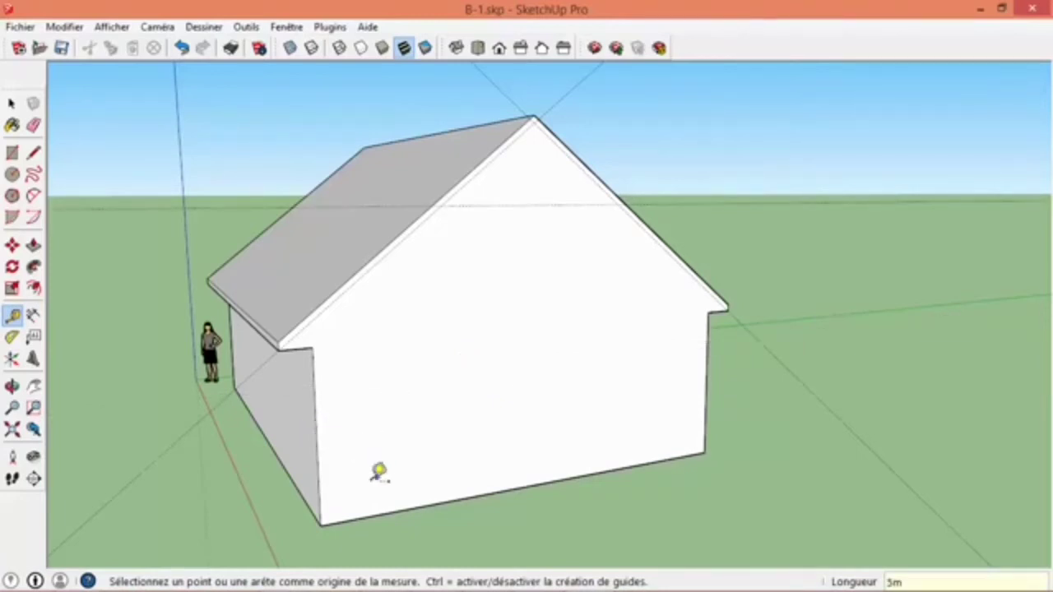
- Add a vertical guide 320 cm from the gable wall's near vertical edge and a horizontal guide 220 cm above its base edge
click(319, 486)
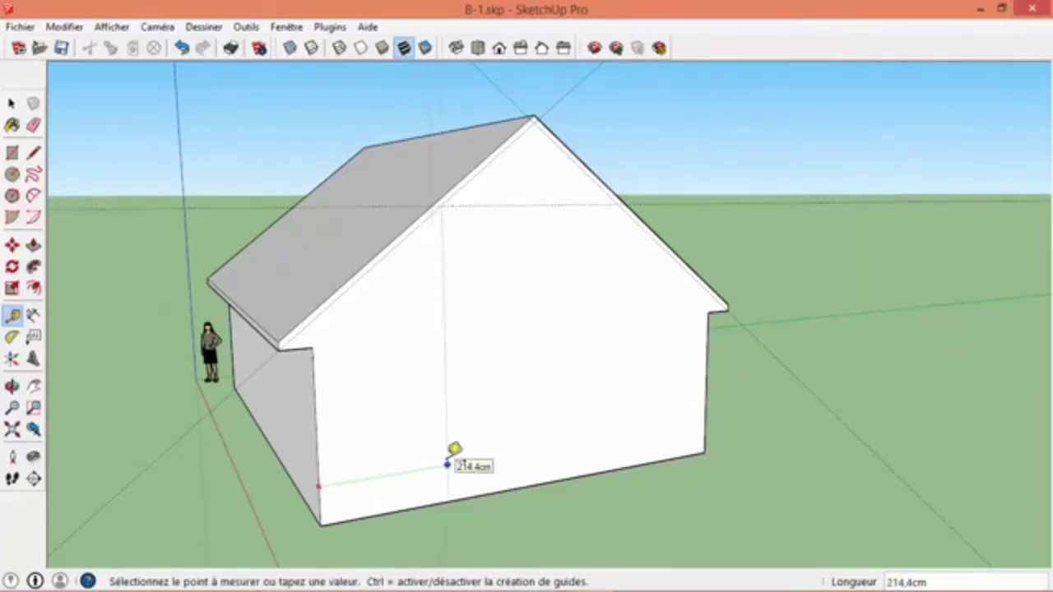
click(447, 462)
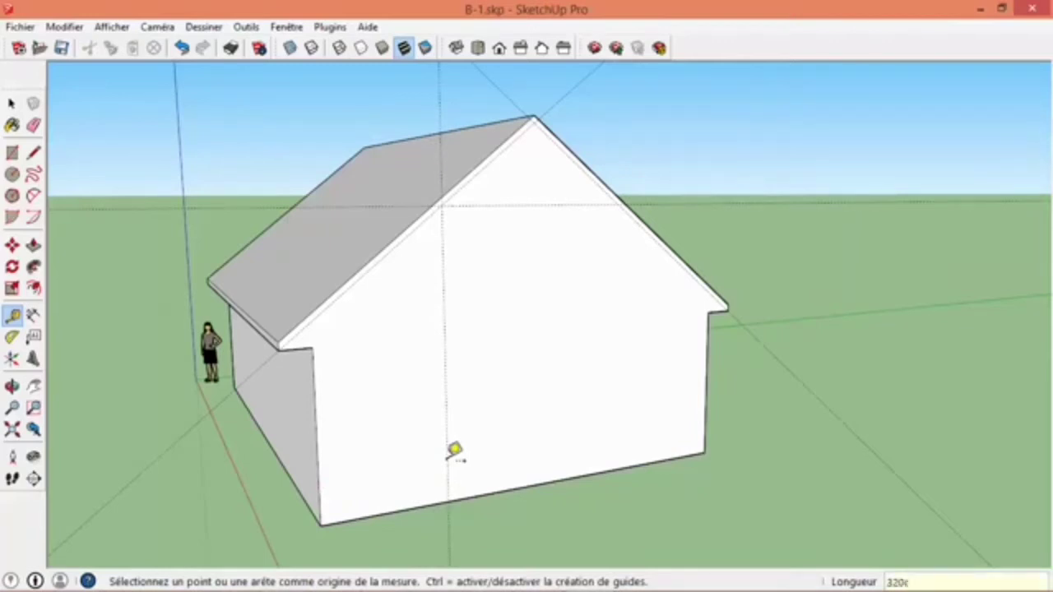
text(320cm)
key(Return)
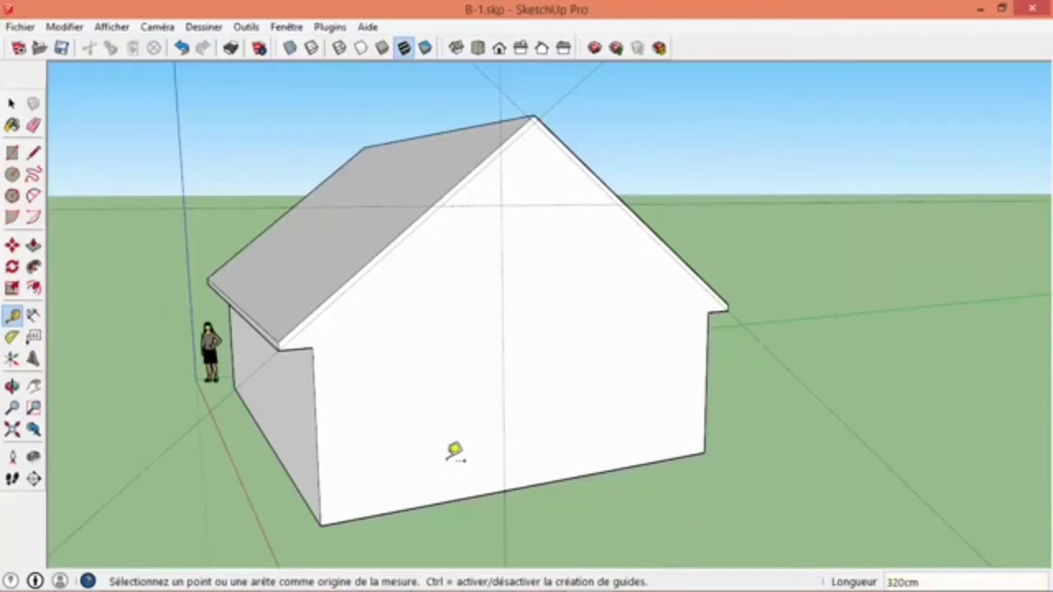
click(443, 501)
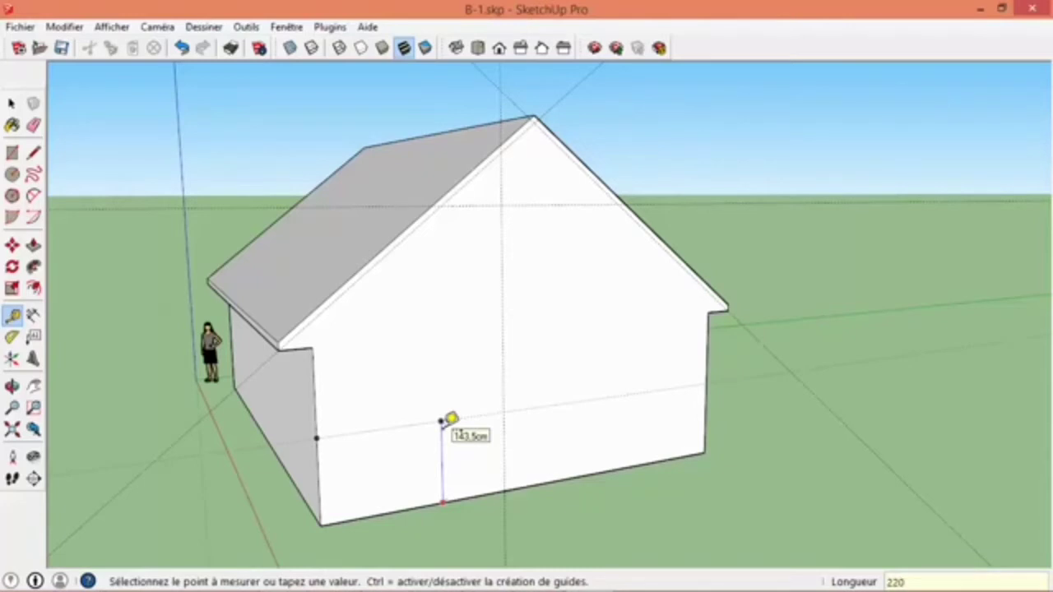
click(442, 422)
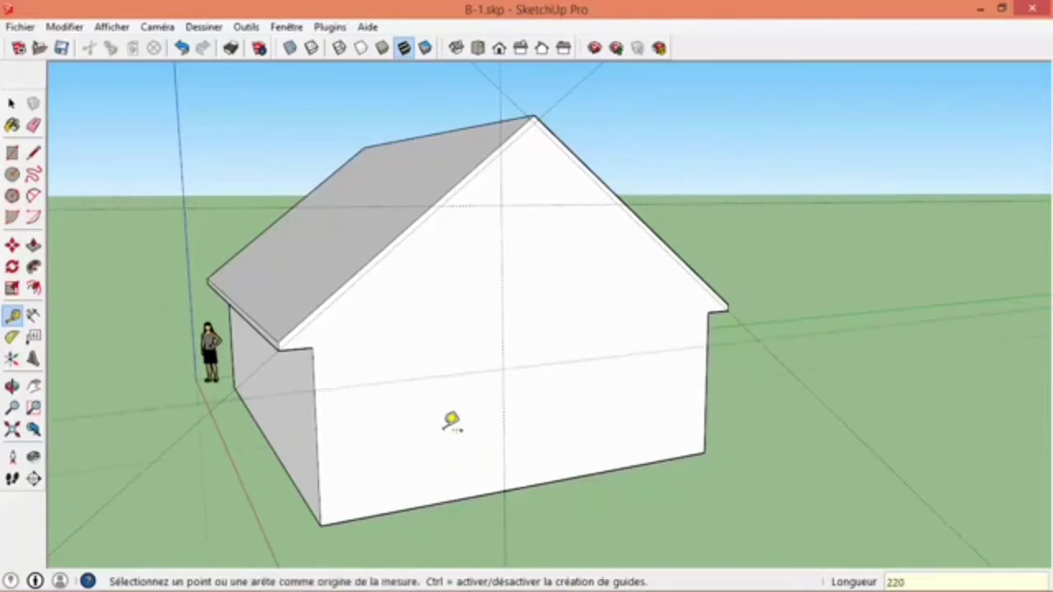
- Add a guide parallel to the near roof slope, passing through the intersection of the vertical guide and the lower horizontal guide
middle_drag(575, 353, 419, 354)
middle_drag(348, 322, 421, 375)
scroll(388, 311, up, 2)
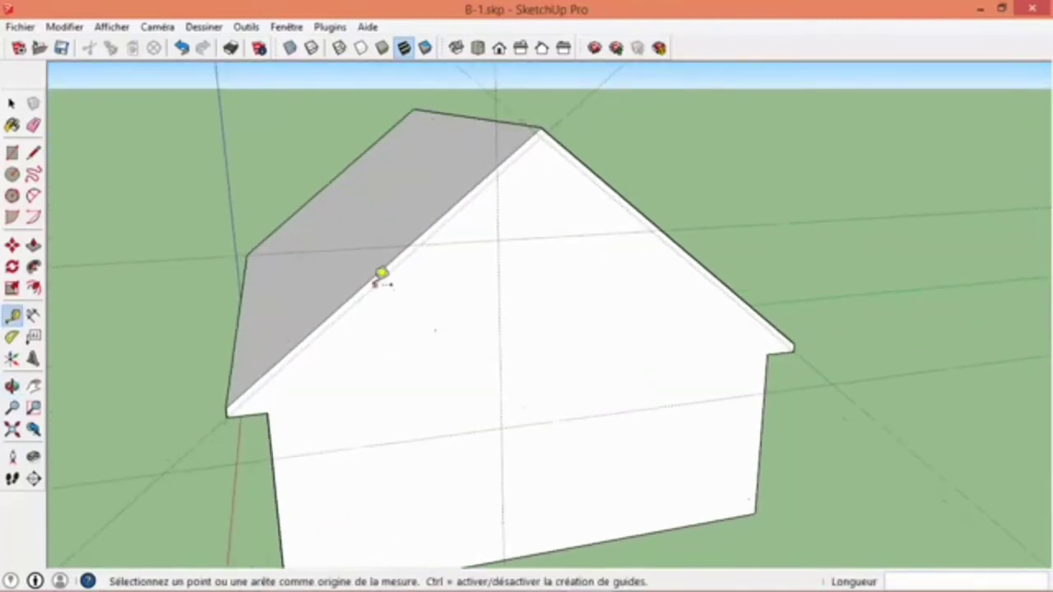
click(376, 284)
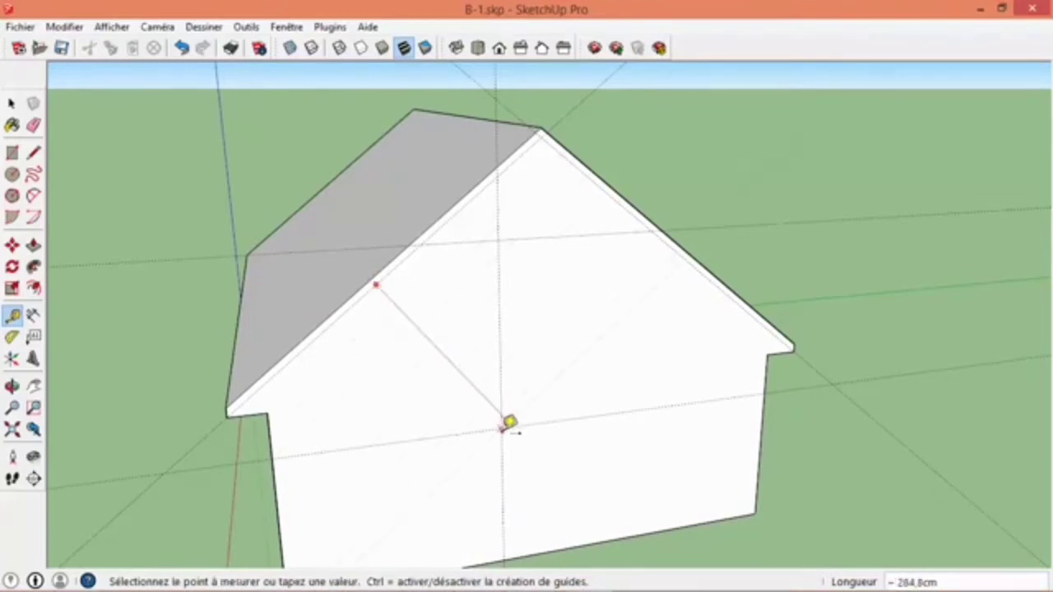
click(504, 424)
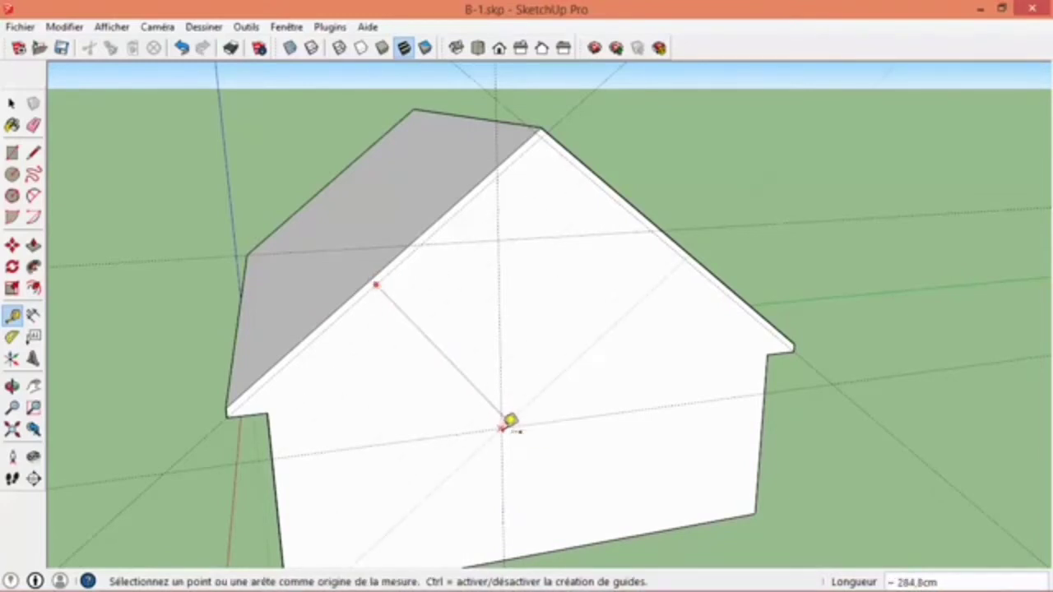
- Try a parallel guide 13 cm above the diagonal guide, and undo it
shift+middle_drag(537, 427, 568, 324)
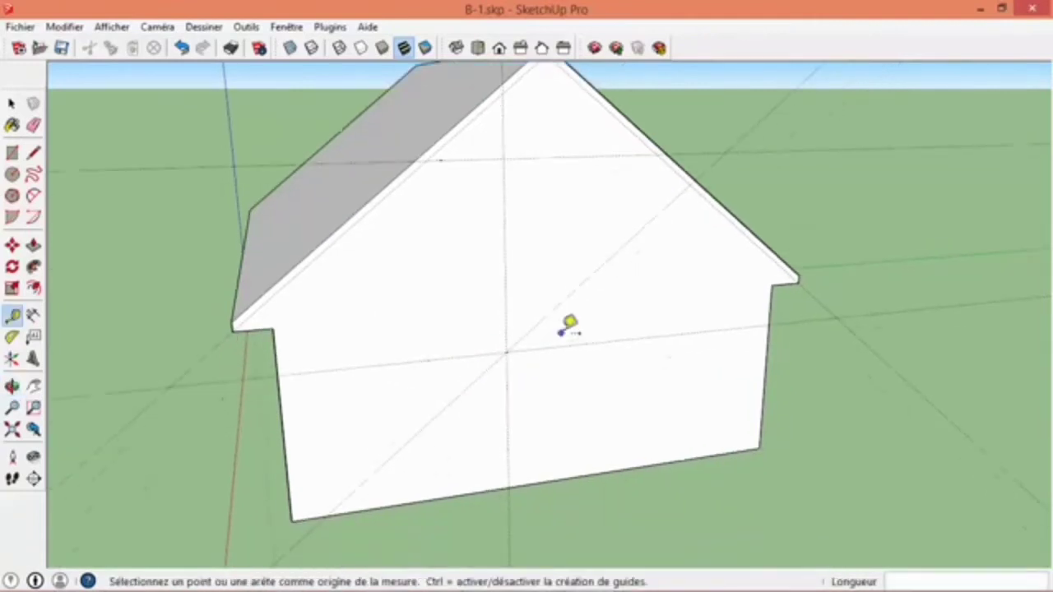
scroll(568, 324, up, 1)
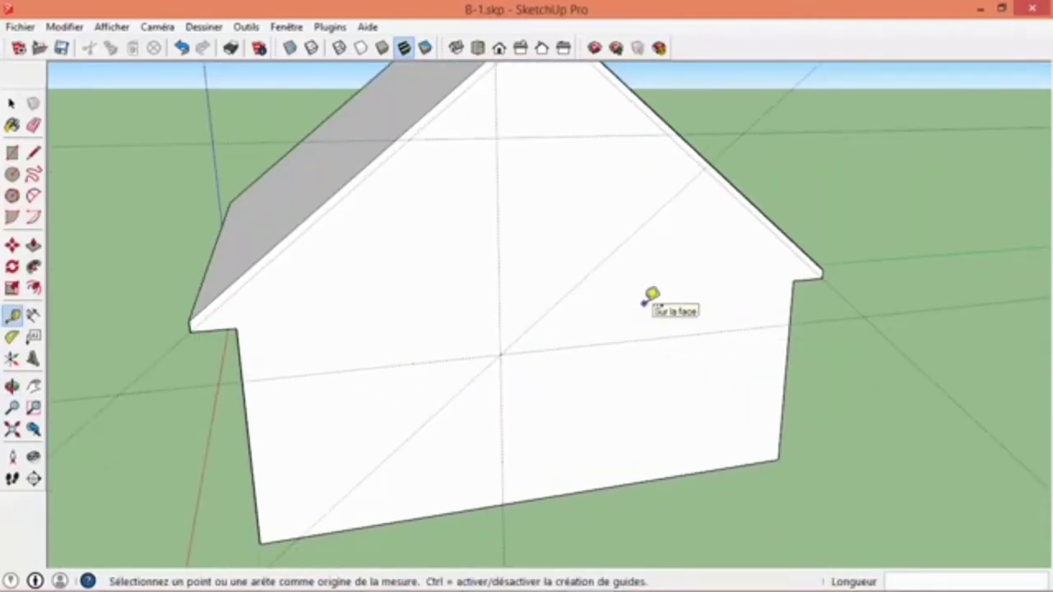
click(546, 312)
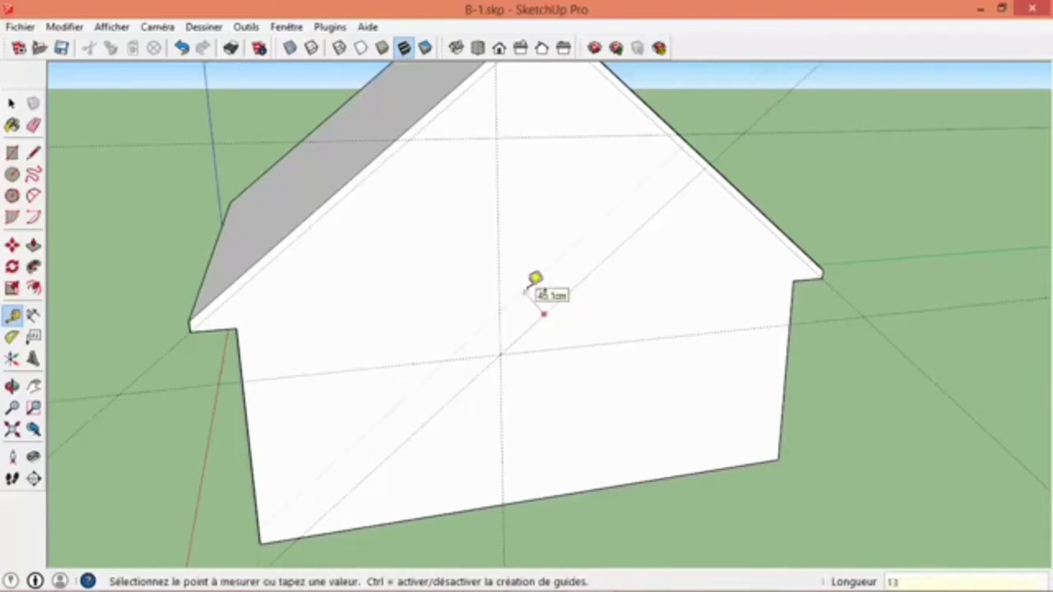
click(530, 285)
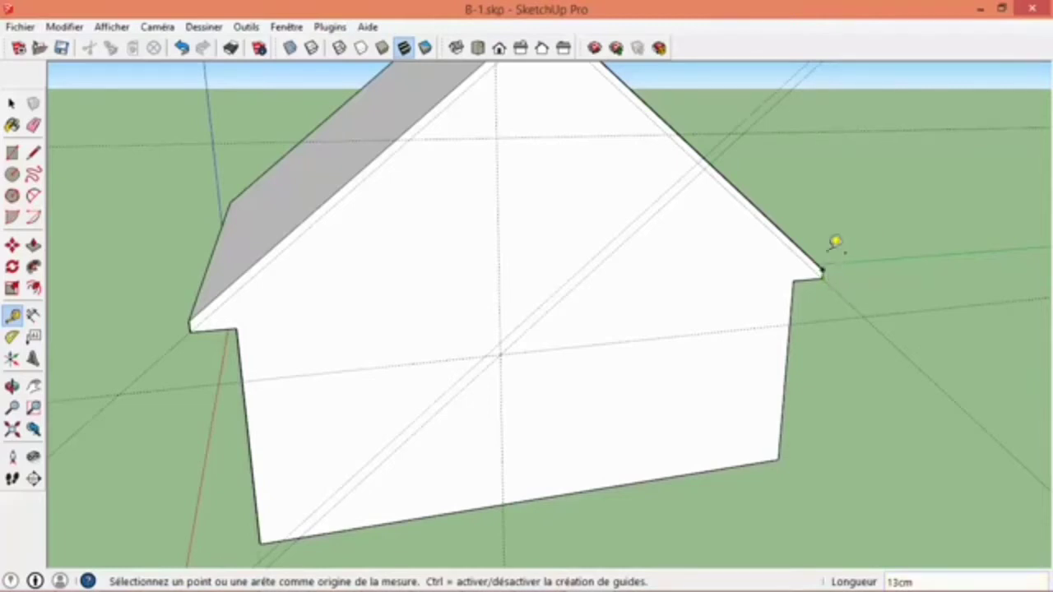
key(ctrl+z)
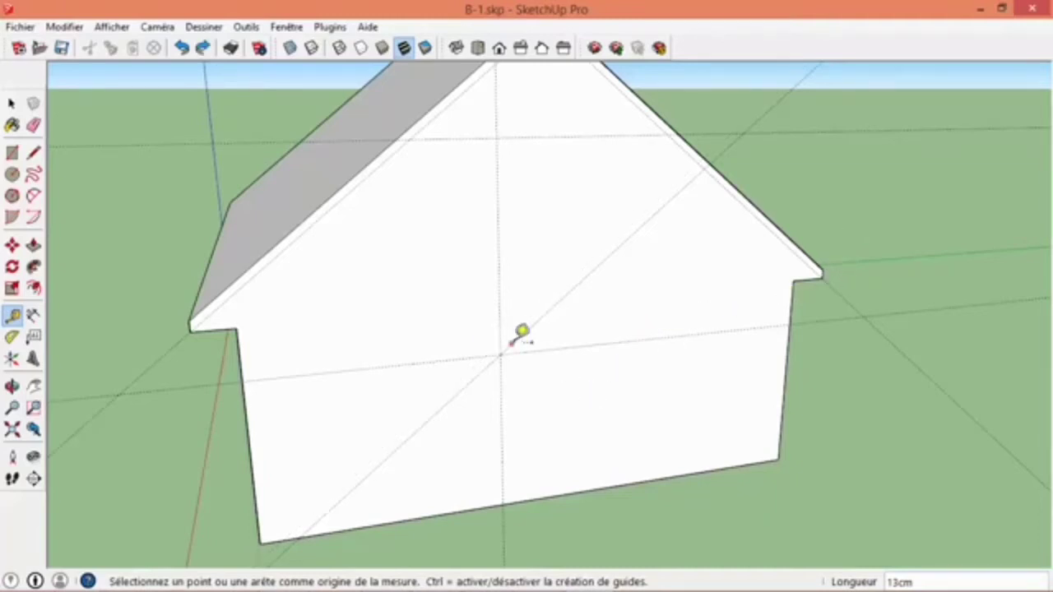
- Add a parallel guide 13 cm above the diagonal guide and a second vertical guide 50 cm from the existing vertical one
click(514, 339)
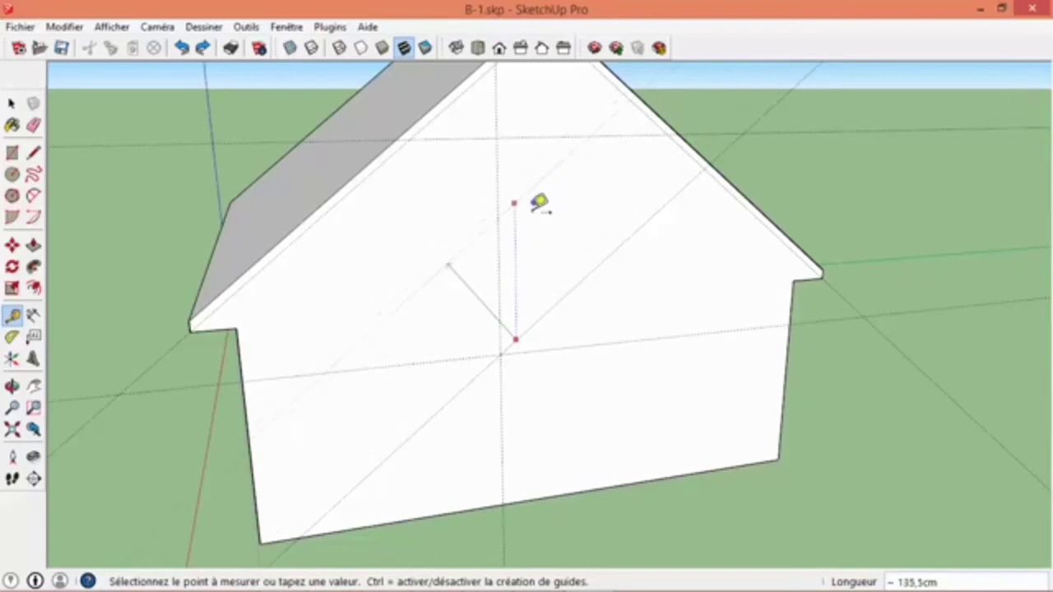
click(529, 257)
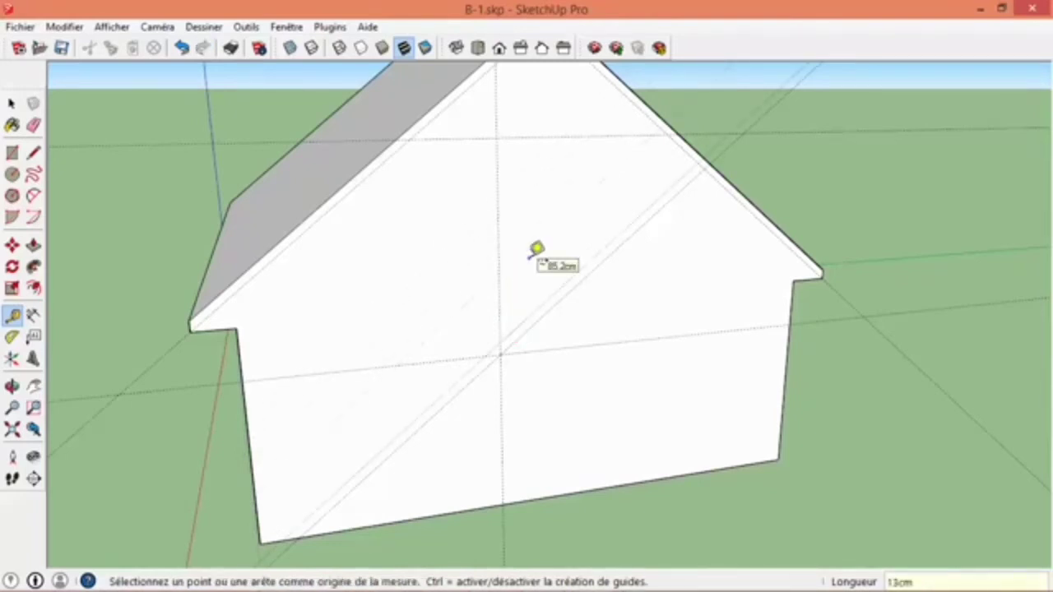
click(12, 316)
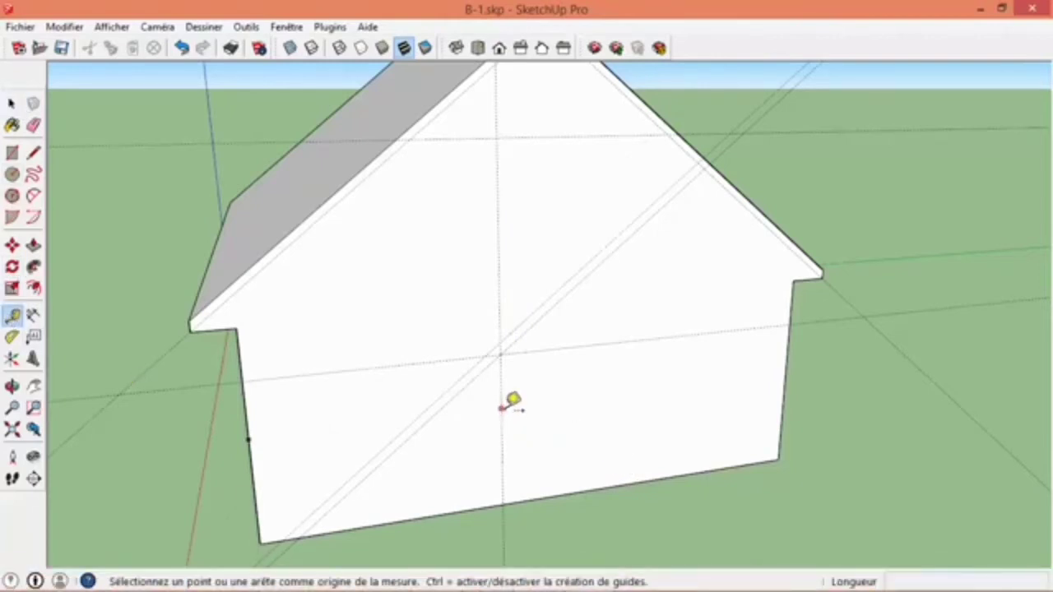
click(502, 433)
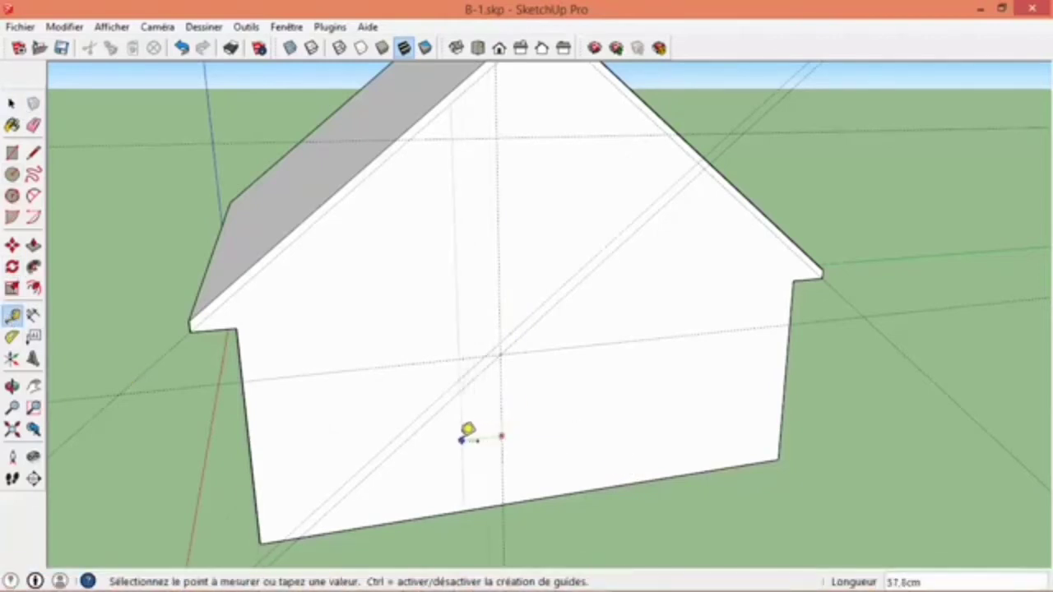
click(457, 438)
key(Return)
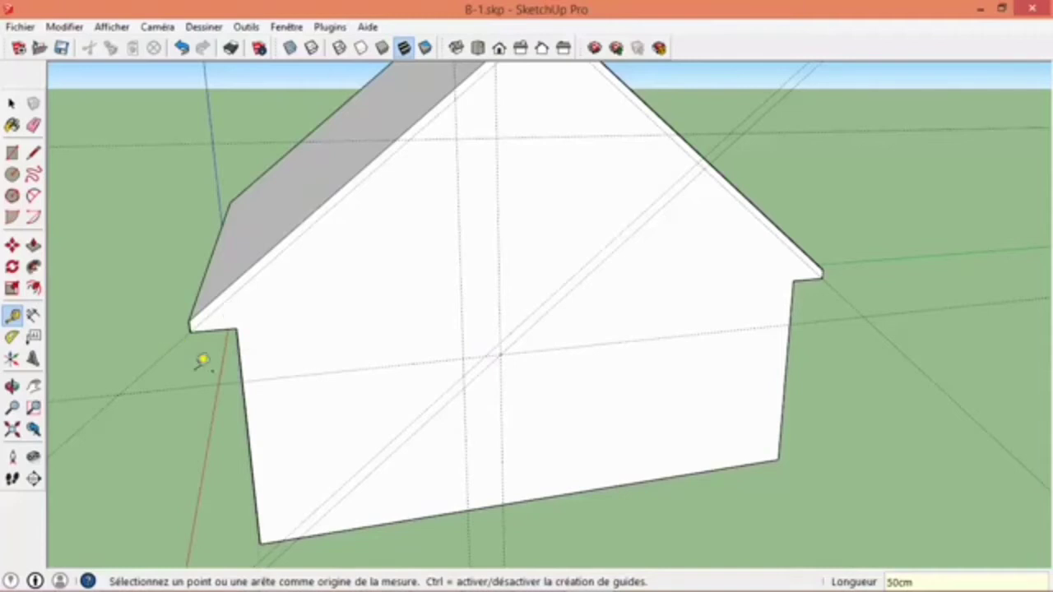
- Place a guide on the opposite gable wall parallel to its first roof slope, about 10.1 cm inside it
scroll(228, 306, down, 3)
middle_drag(301, 305, 302, 331)
middle_drag(291, 279, 667, 216)
middle_drag(444, 238, 789, 156)
click(169, 287)
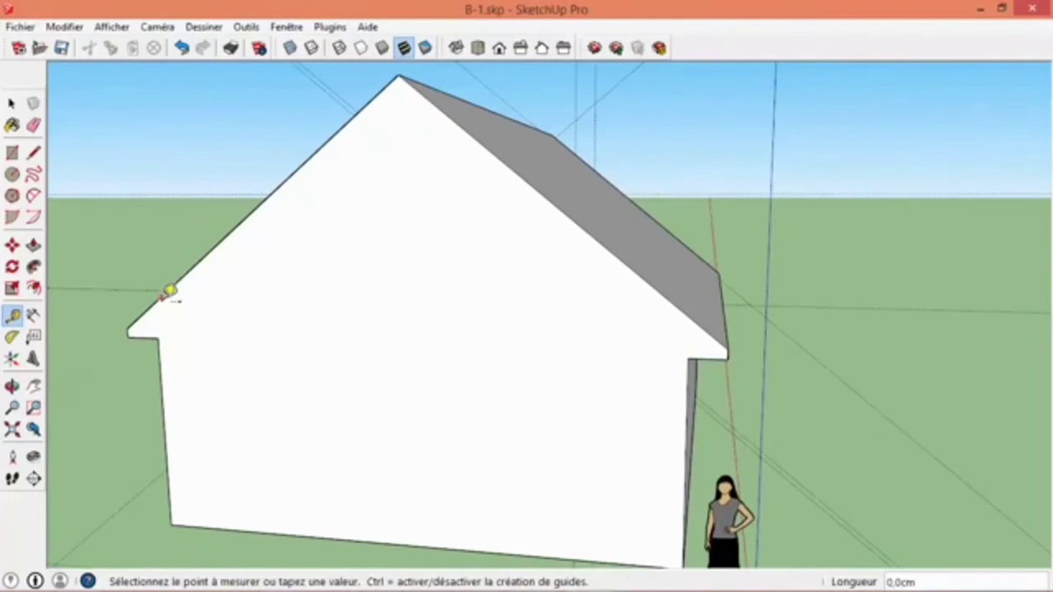
click(134, 329)
- Place a guide parallel to the opposite gable's other roof slope, passing through the lower corner of its eave
click(691, 318)
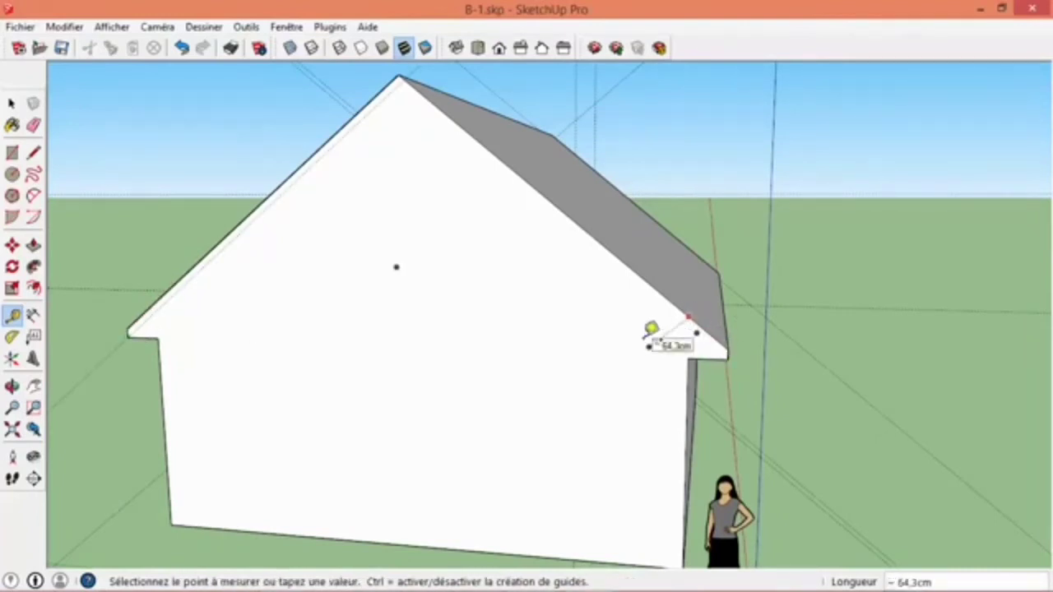
click(11, 103)
click(11, 315)
click(606, 247)
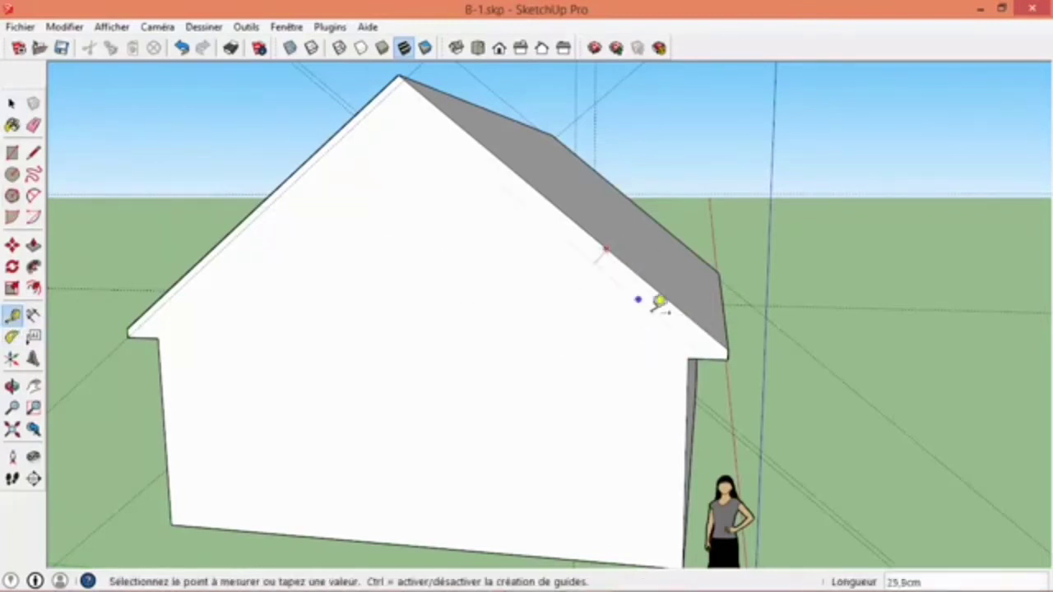
click(732, 349)
scroll(567, 379, down, 2)
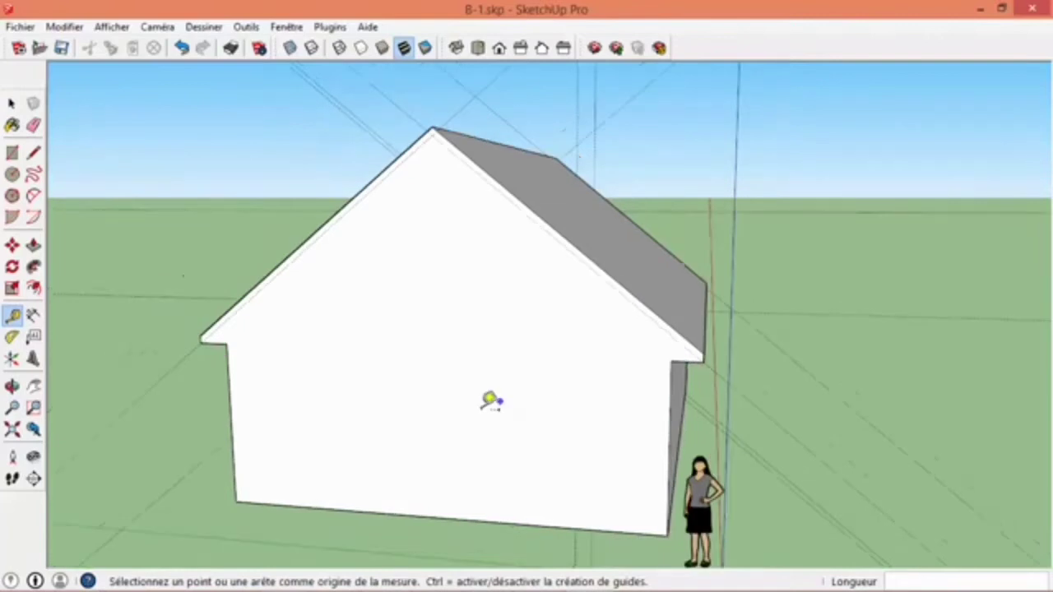
- Place a horizontal guide on the opposite gable wall about 174 cm above its base edge
middle_drag(510, 392, 431, 320)
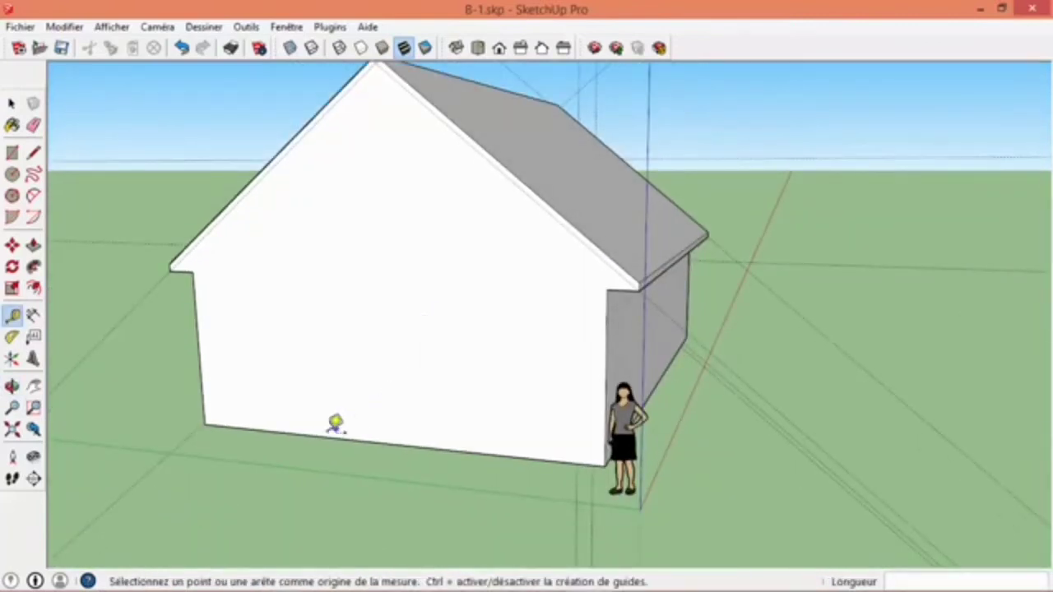
click(335, 424)
click(307, 334)
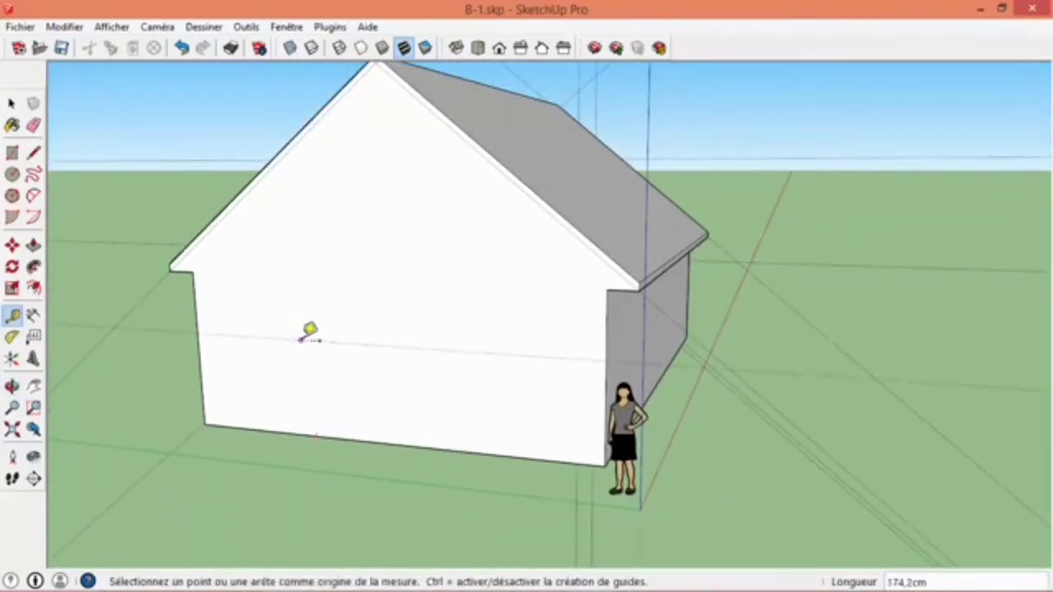
- Draw the inset roof outline on the opposite gable, following the sloped guides from eave corner to eave corner and the horizontal guide between them
mouse_move(606, 352)
middle_down()
mouse_move(340, 348)
mouse_move(916, 332)
mouse_move(606, 364)
middle_up()
middle_drag(650, 270, 576, 262)
scroll(576, 262, up, 1)
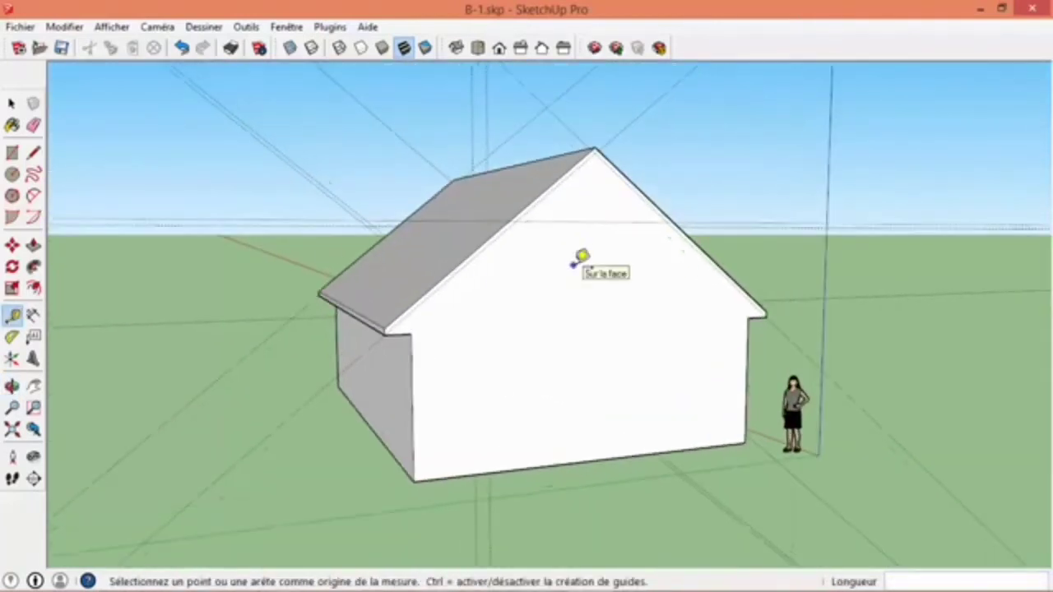
click(32, 153)
scroll(393, 333, up, 3)
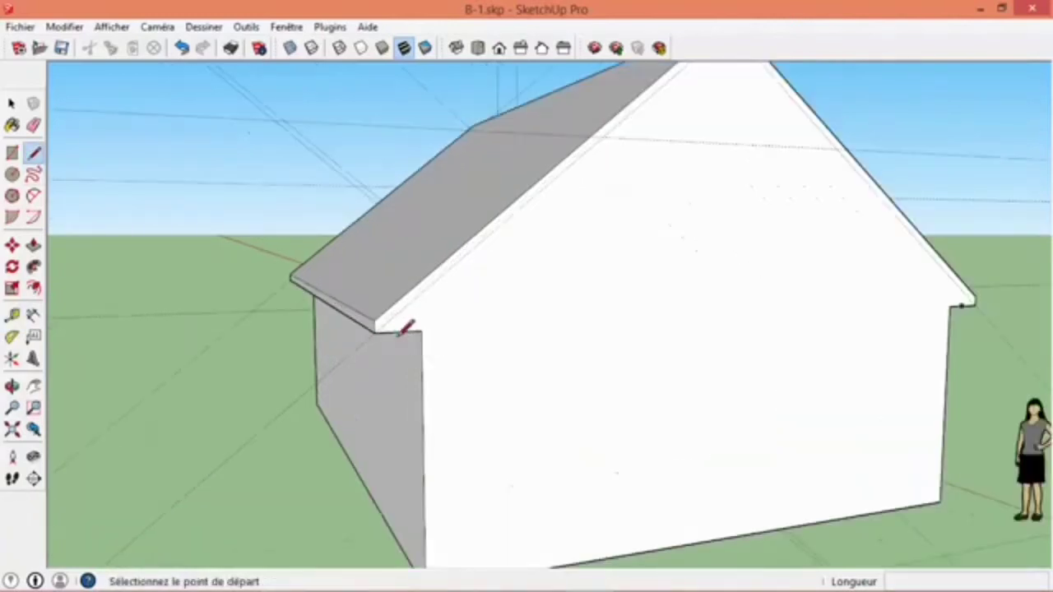
click(371, 331)
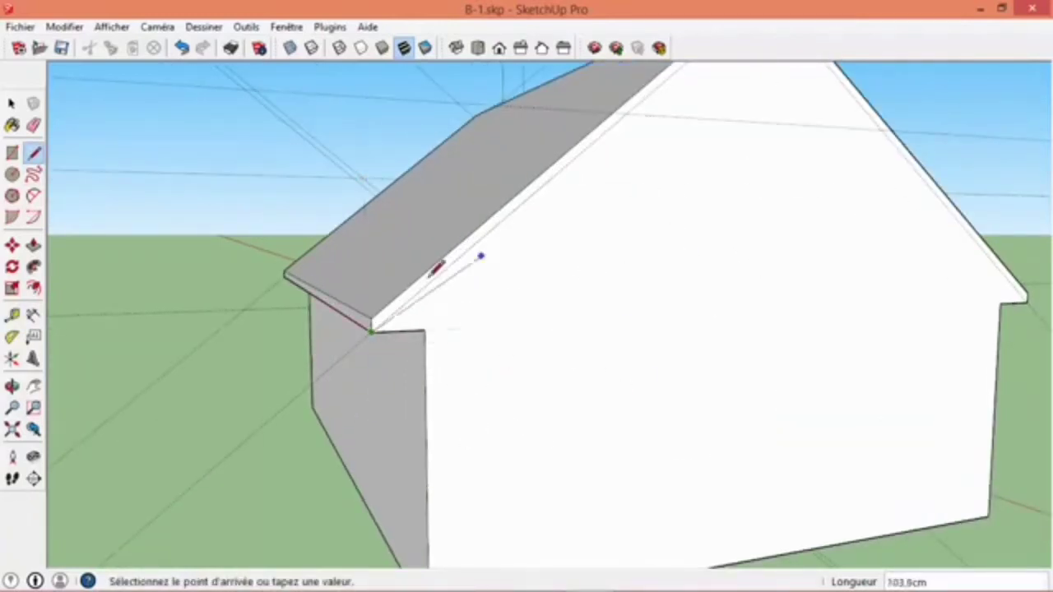
scroll(493, 268, down, 3)
click(546, 194)
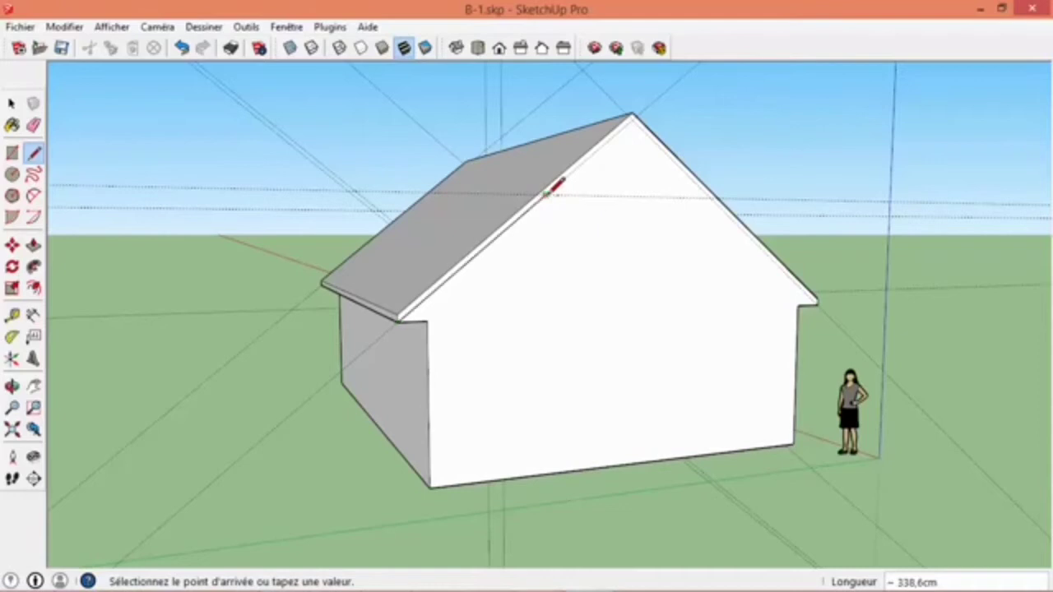
click(714, 199)
scroll(810, 303, up, 3)
click(825, 302)
- On the gable with the diagonal guides, draw the inset outline along both roof-slope guides and across the upper horizontal guide
middle_drag(831, 296, 481, 295)
scroll(529, 387, down, 5)
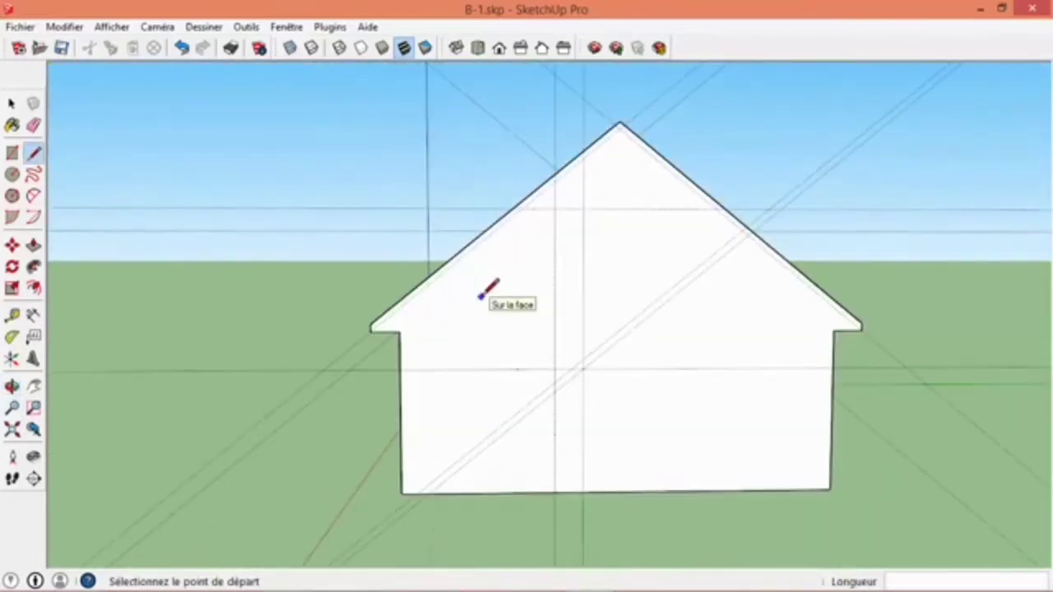
scroll(458, 300, up, 2)
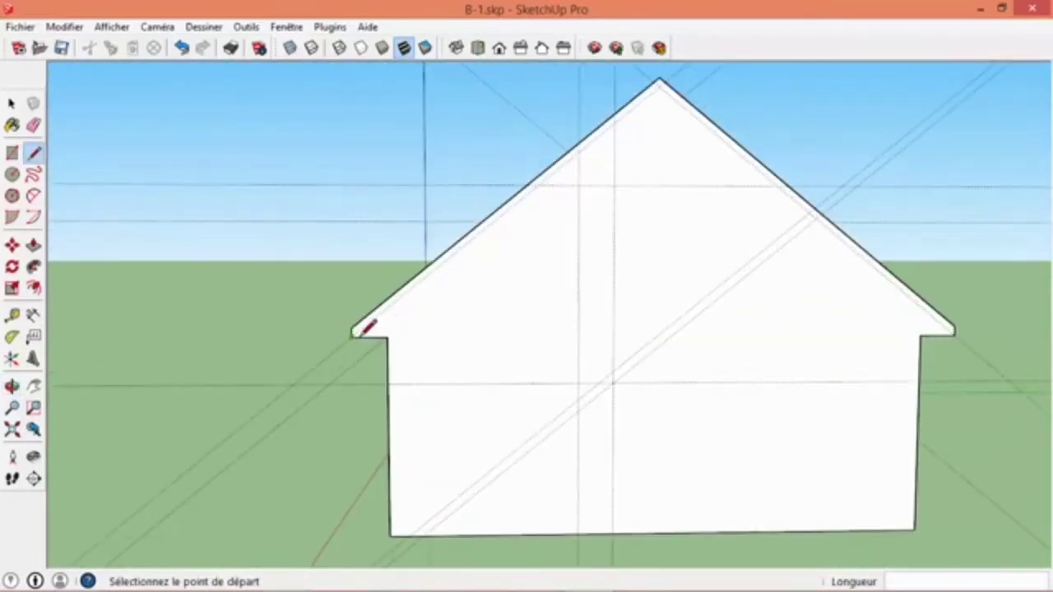
click(354, 333)
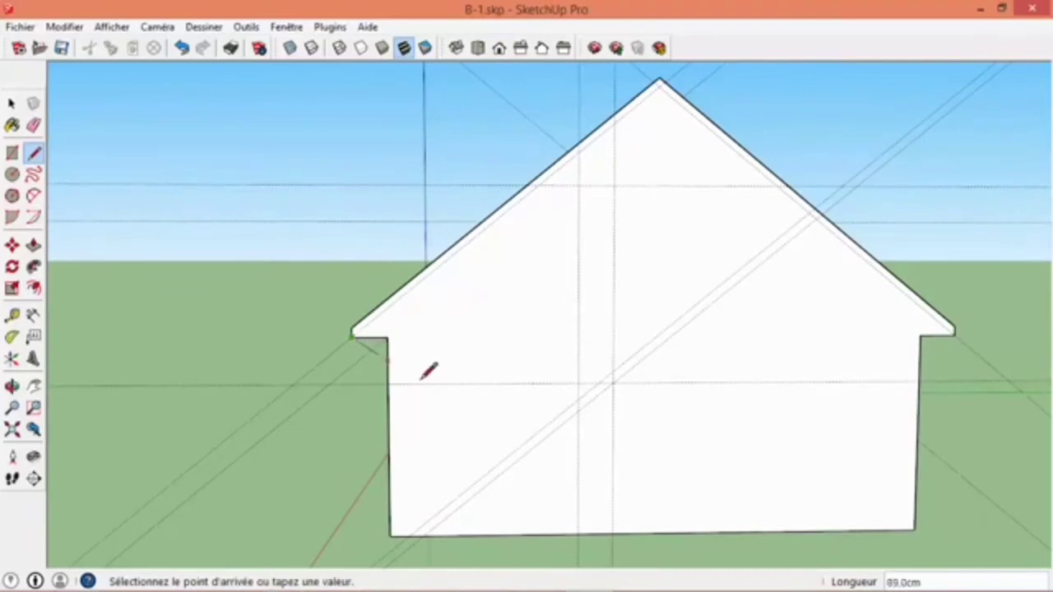
click(538, 185)
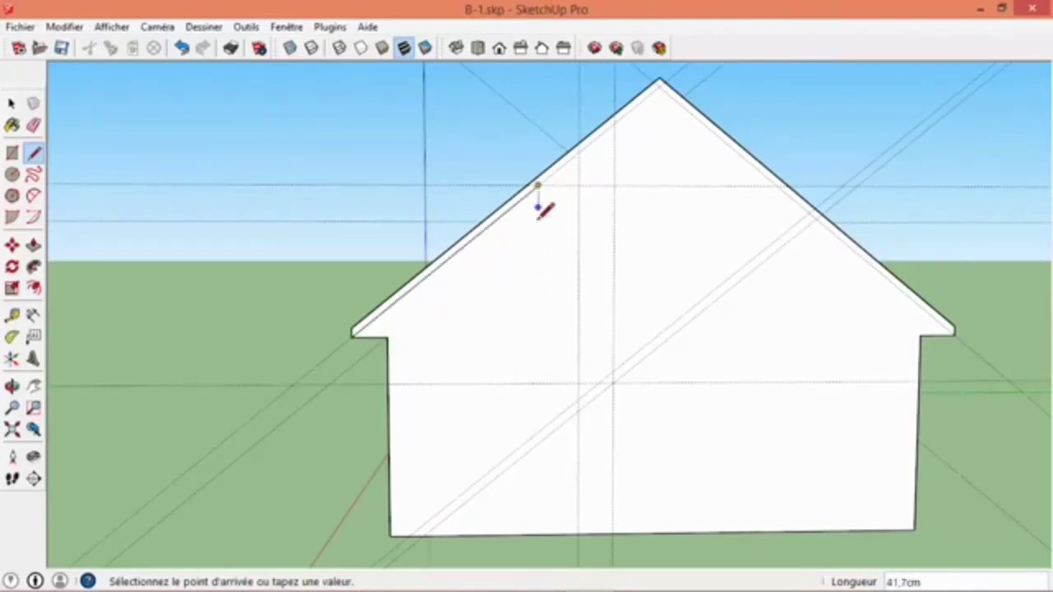
click(778, 185)
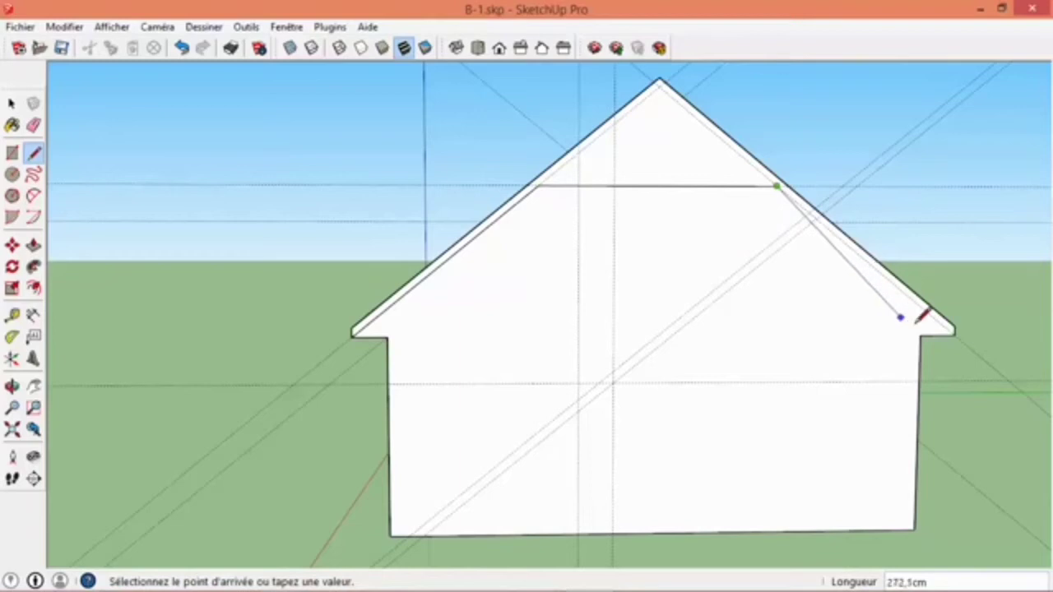
click(955, 333)
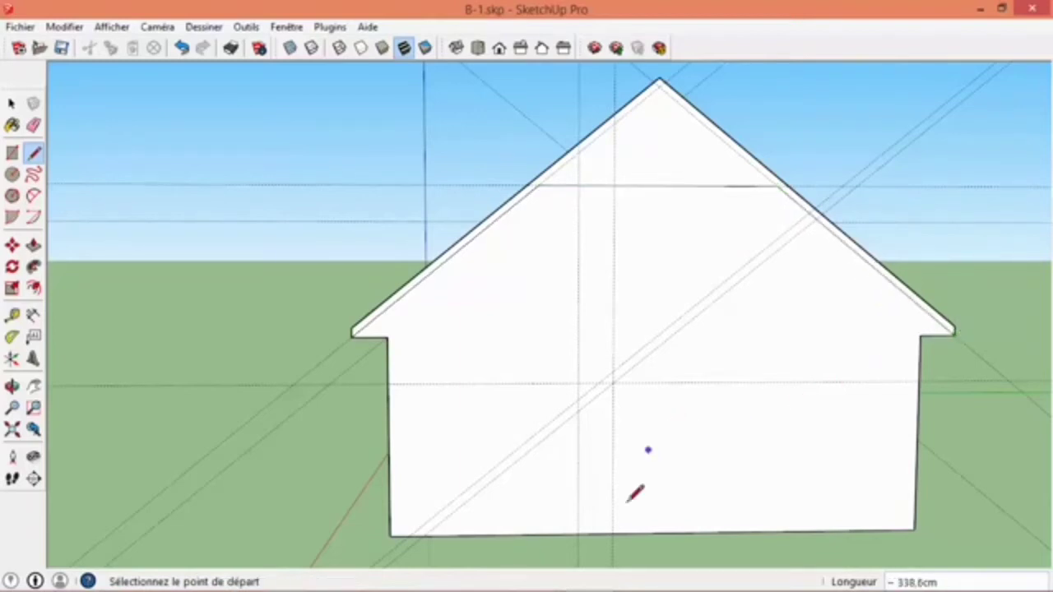
- Draw the extension profile along the guides: vertical wall line from the base, short stepped eave, and upper diagonal edge ending at the roof edge
click(612, 533)
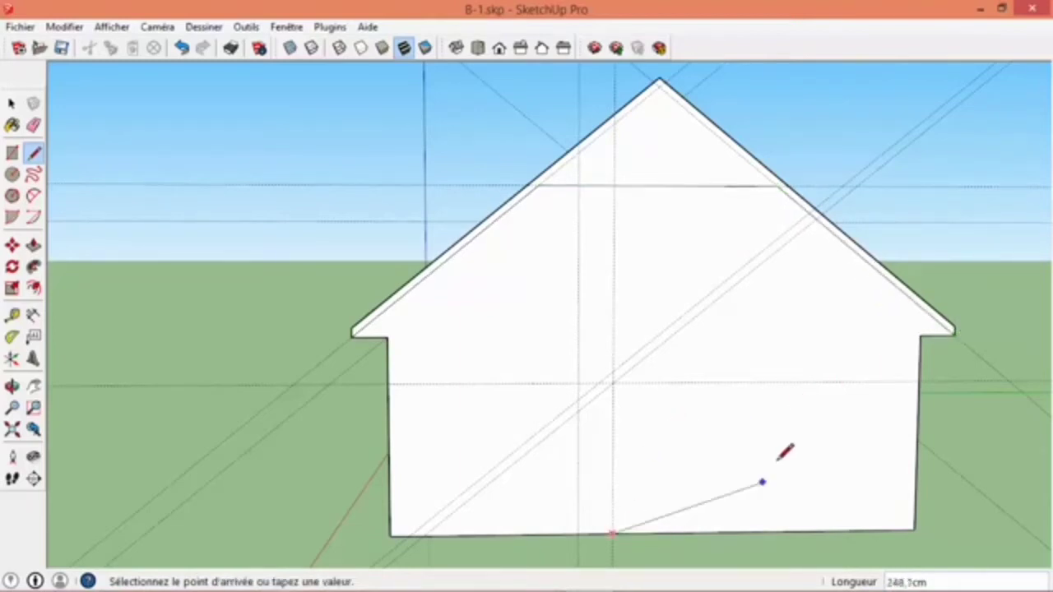
click(613, 383)
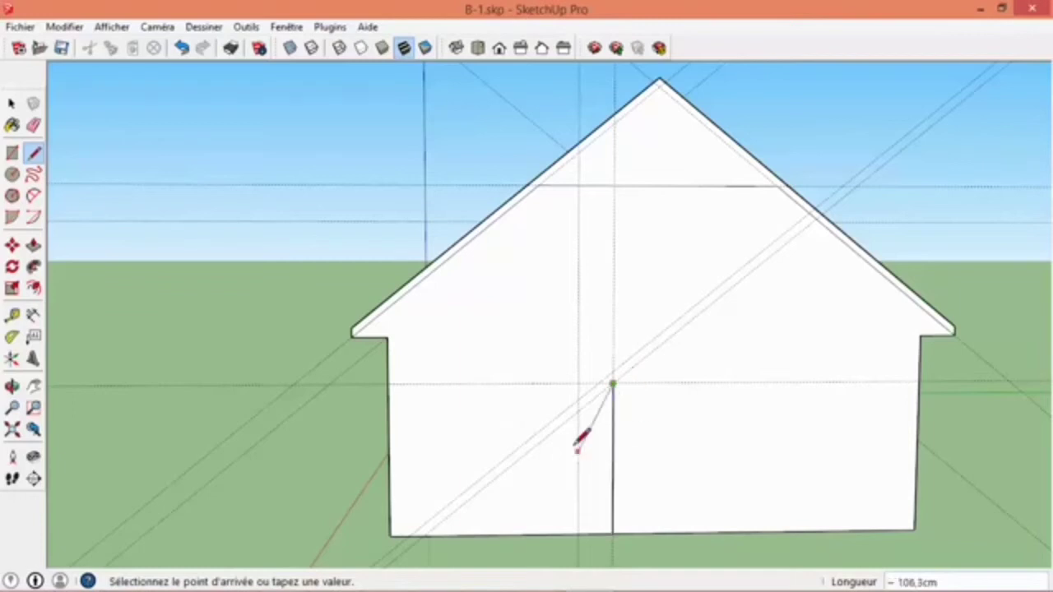
click(578, 402)
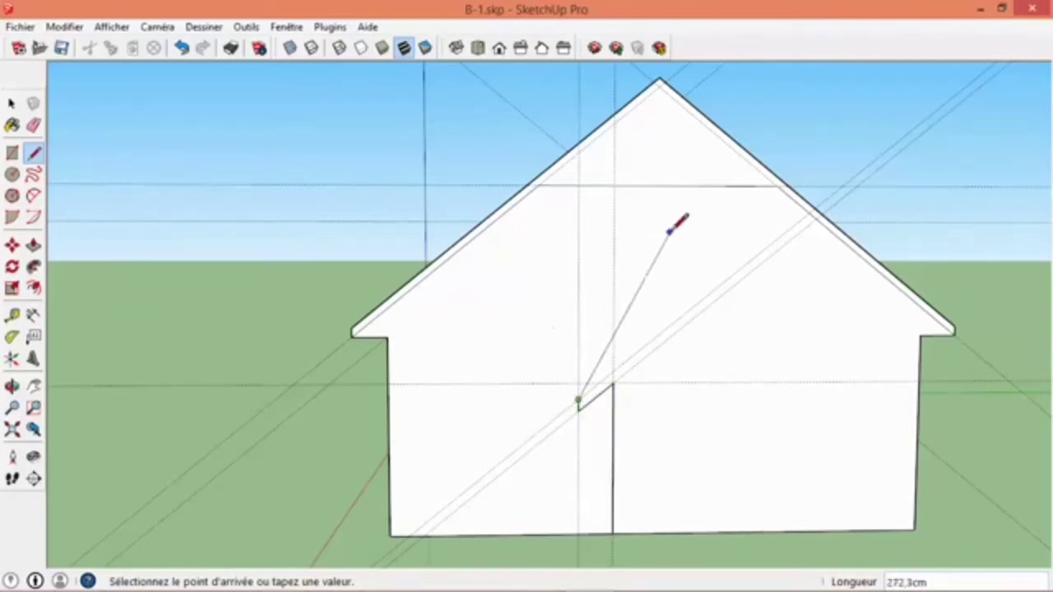
click(812, 211)
middle_drag(689, 288, 542, 312)
scroll(556, 311, down, 3)
scroll(603, 284, up, 3)
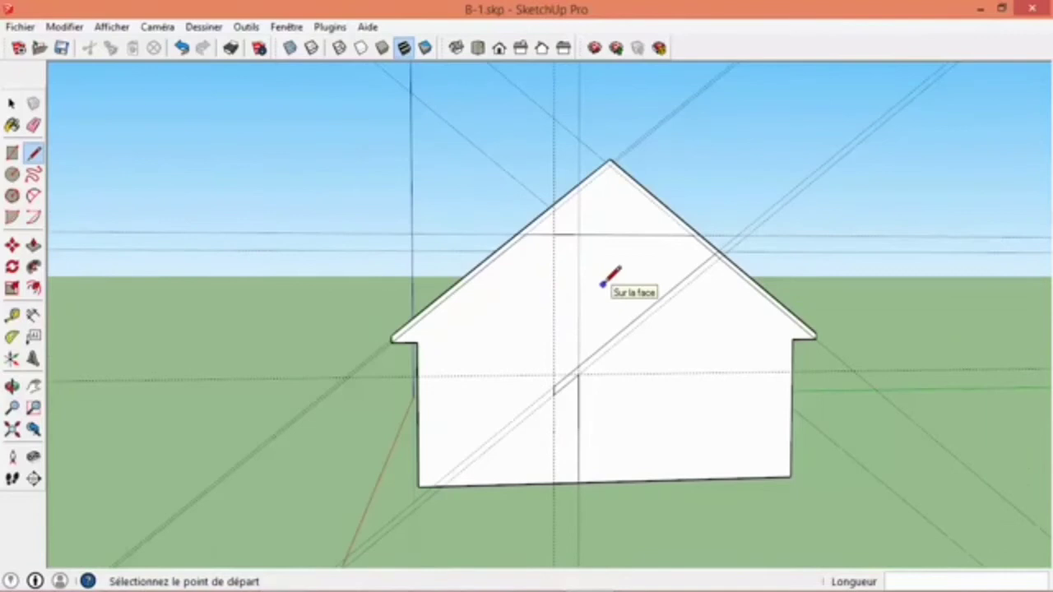
key(space)
mouse_move(604, 291)
middle_down()
mouse_move(592, 313)
mouse_move(564, 304)
mouse_move(559, 343)
middle_up()
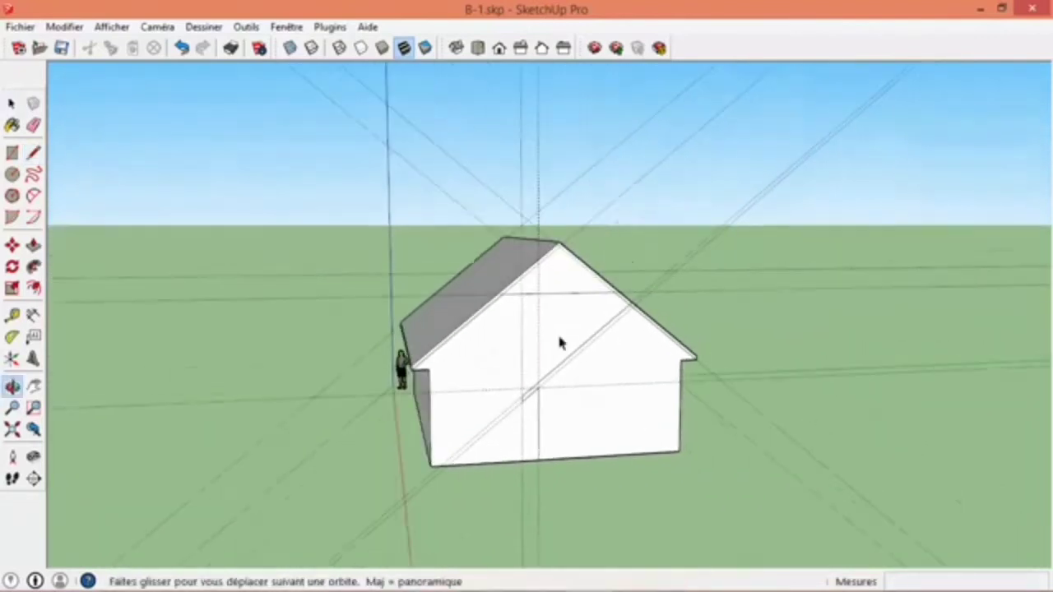
click(33, 125)
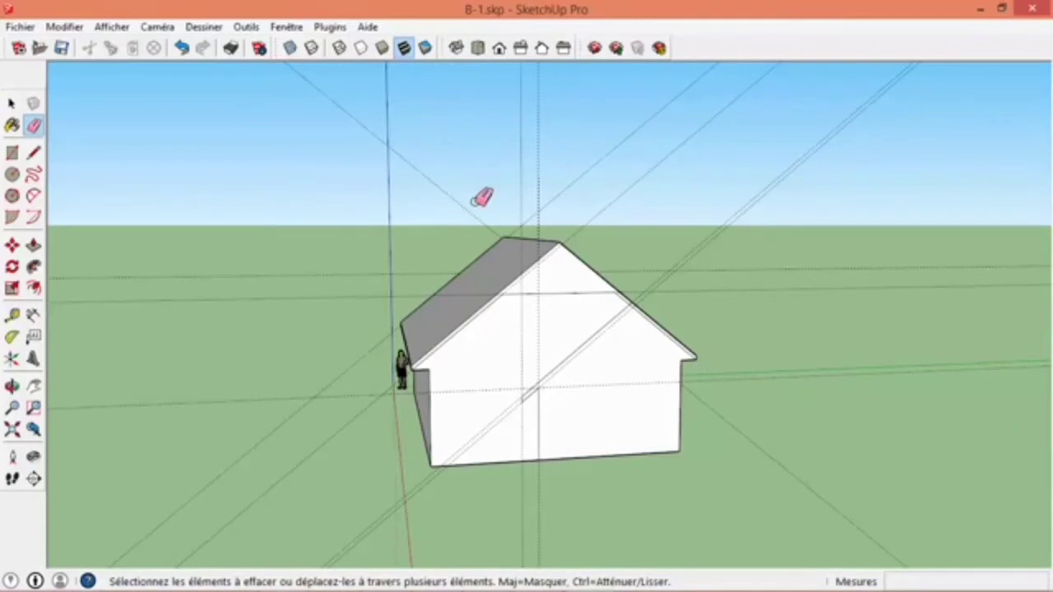
click(64, 26)
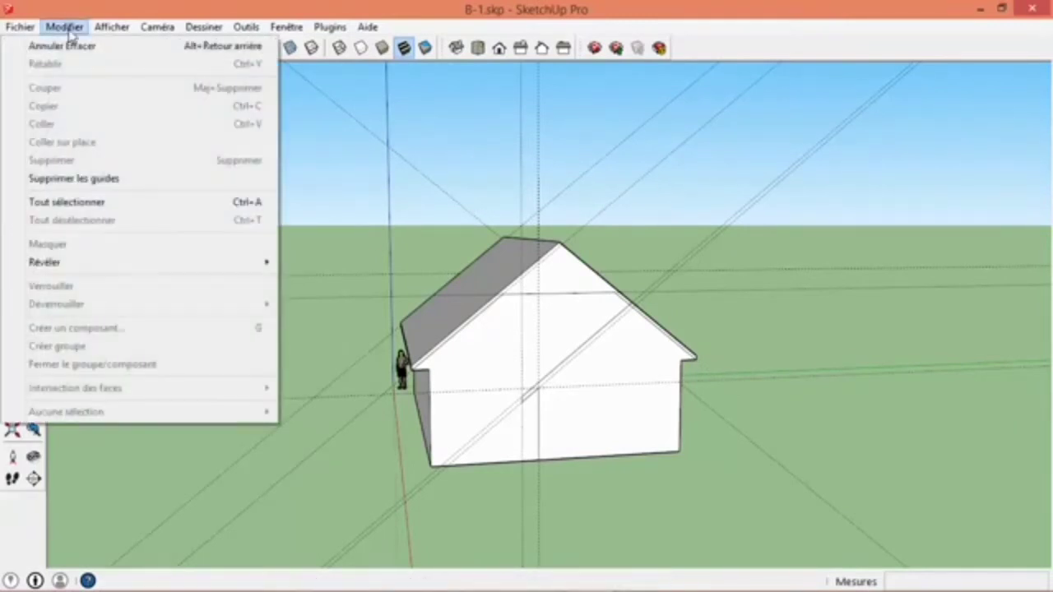
click(78, 179)
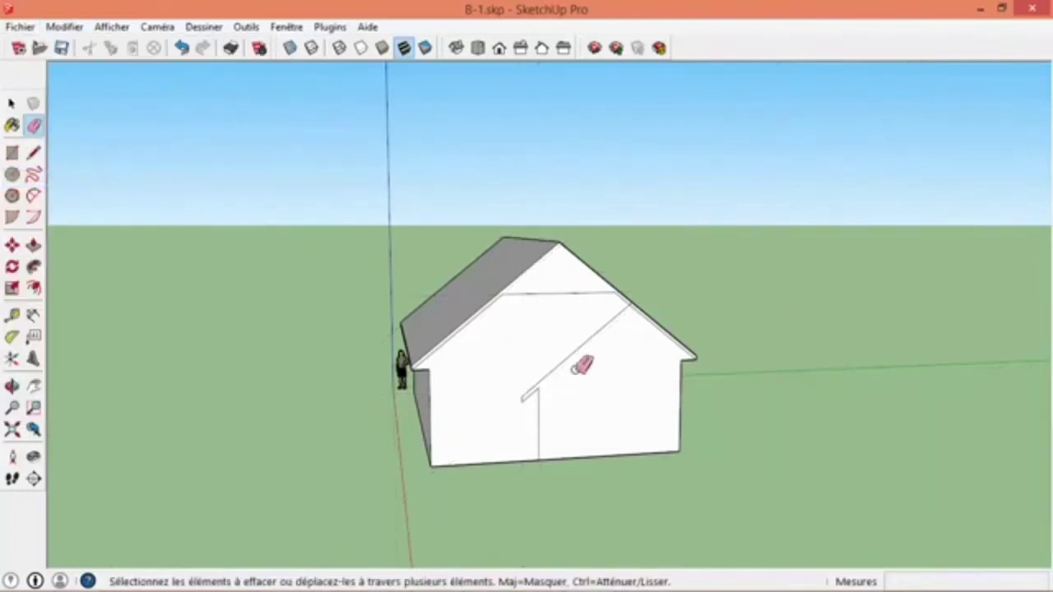
scroll(658, 329, up, 5)
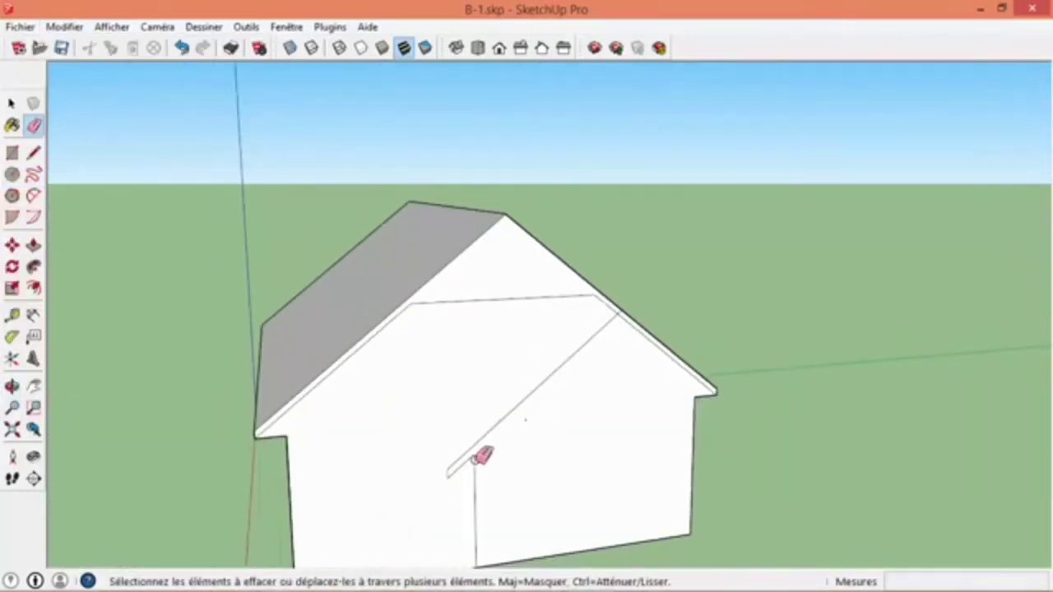
key(ctrl+z)
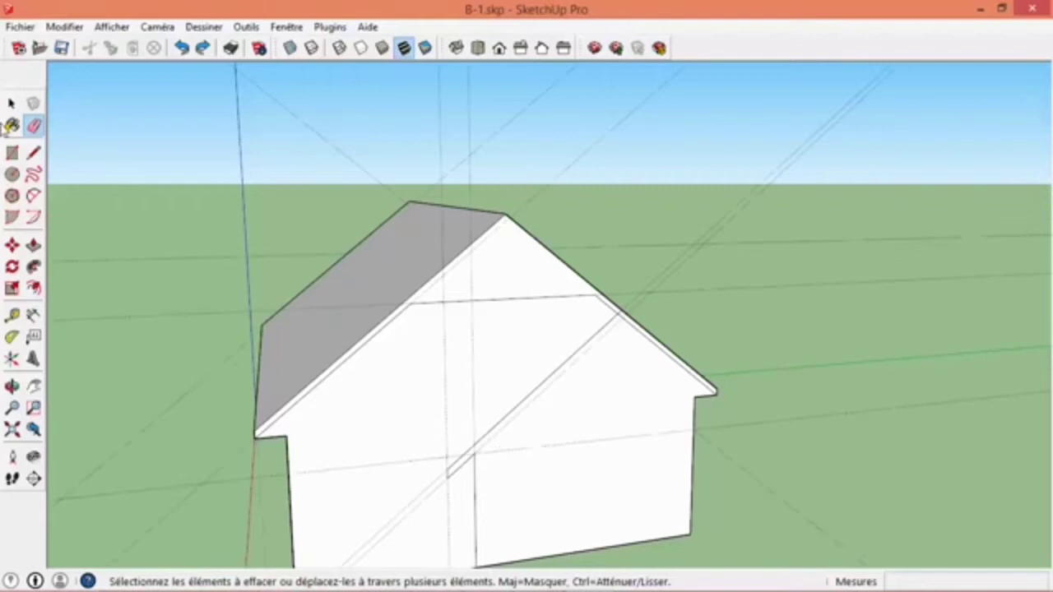
- Draw the strip's lower diagonal edge from the top of the vertical wall line to the inset roof line
key(l)
click(479, 451)
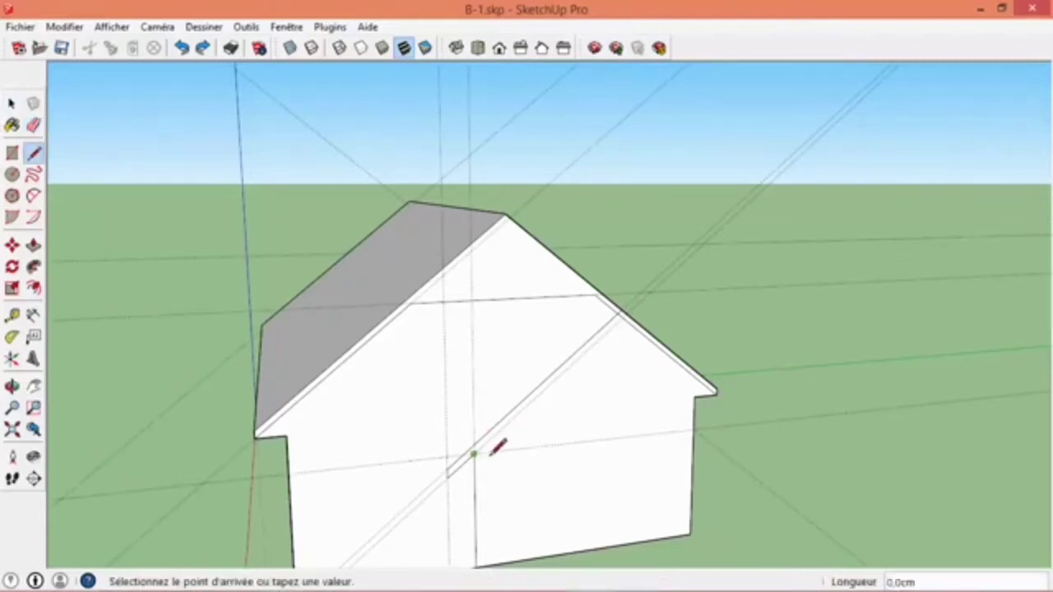
scroll(639, 317, up, 4)
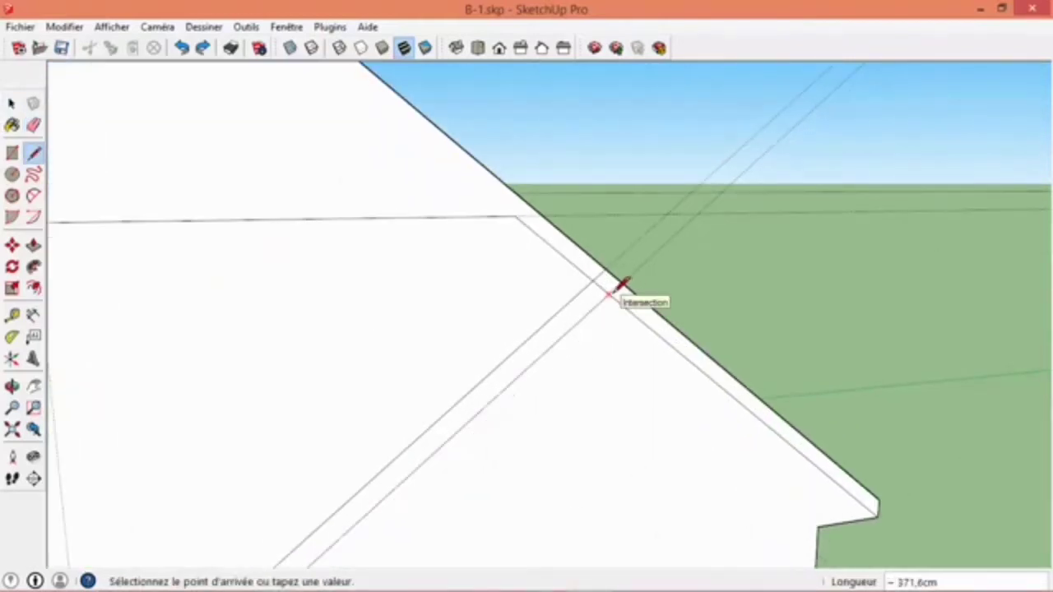
click(609, 294)
scroll(616, 374, down, 3)
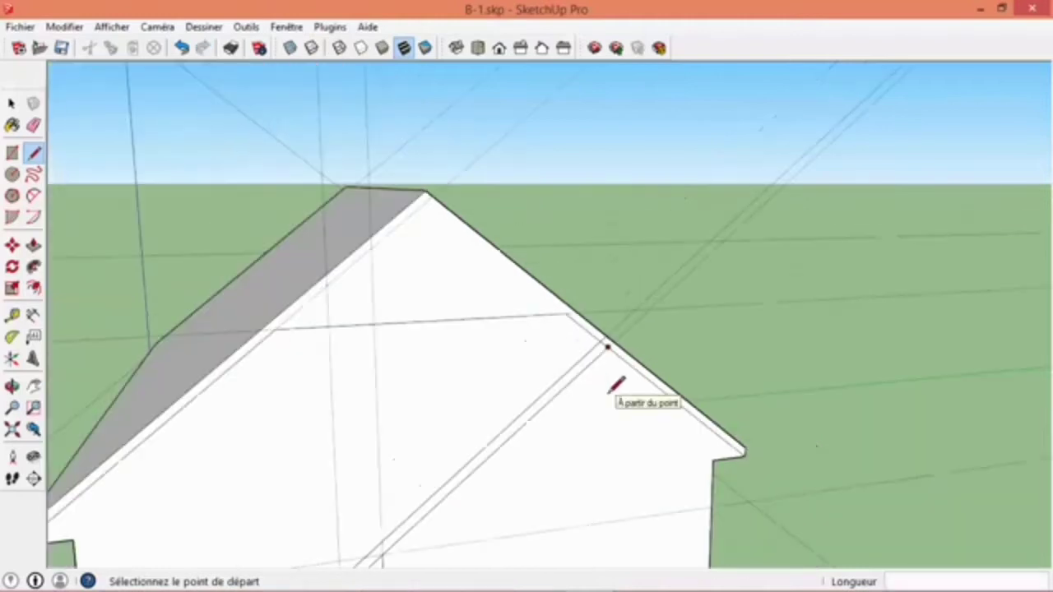
- Delete all guides from the model
key(space)
middle_drag(571, 416, 526, 246)
click(64, 27)
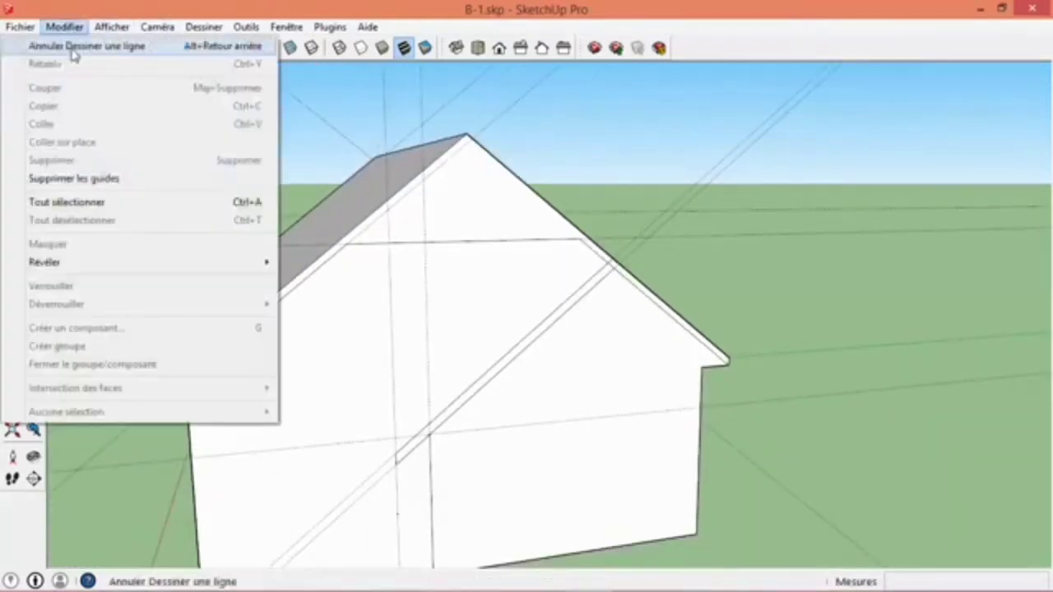
click(70, 179)
scroll(626, 302, down, 1)
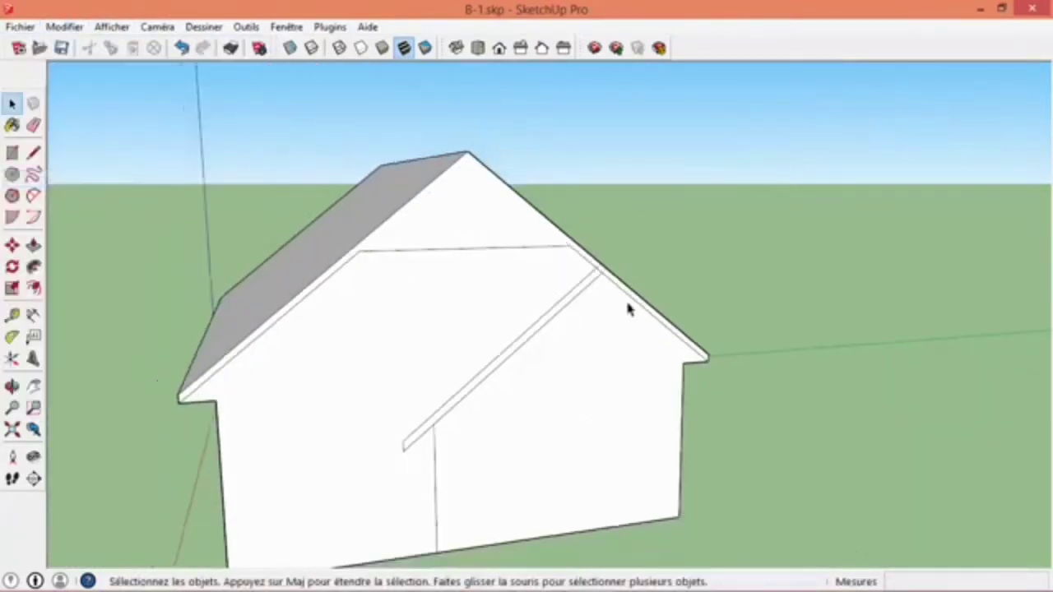
- Erase the short inset-line segment between the diagonal strip's upper end and the roof edge band
scroll(606, 263, up, 5)
click(33, 125)
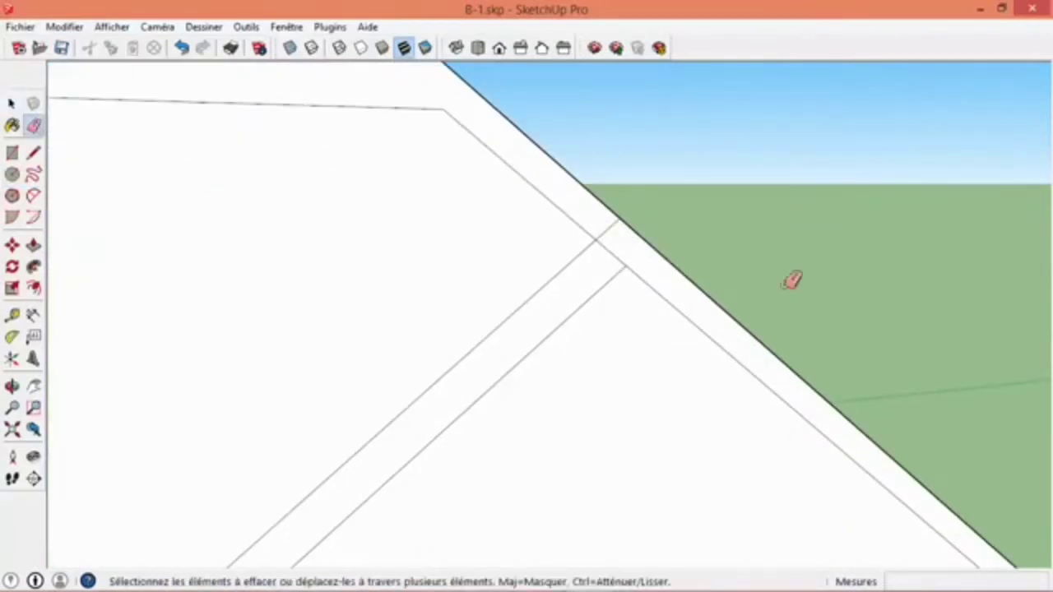
scroll(580, 386, down, 6)
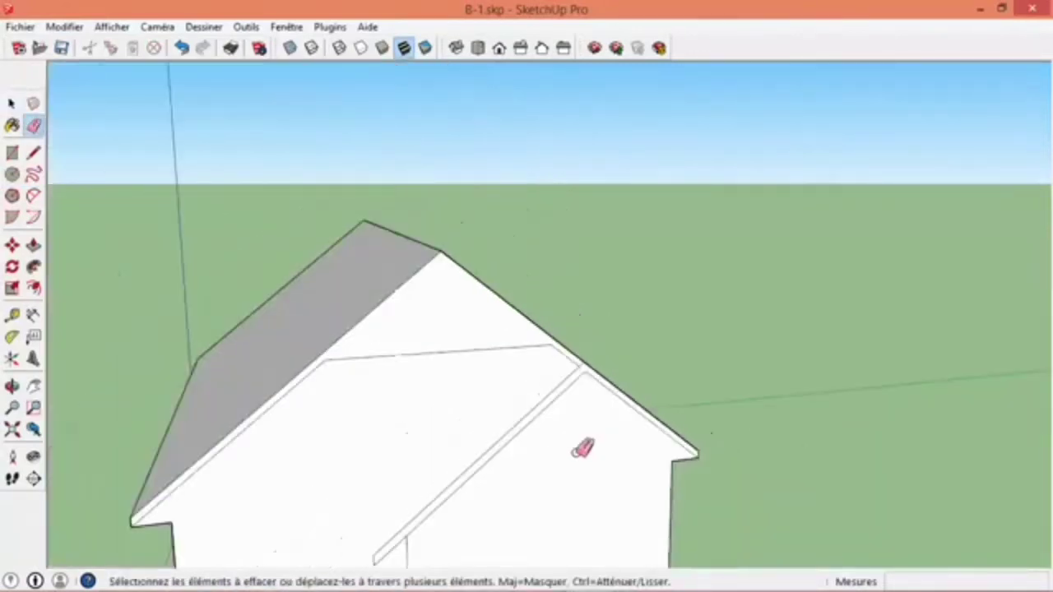
scroll(640, 298, down, 2)
mouse_move(628, 297)
middle_down()
mouse_move(858, 338)
mouse_move(846, 183)
mouse_move(408, 338)
mouse_move(524, 255)
mouse_move(642, 250)
mouse_move(681, 233)
mouse_move(331, 293)
middle_up()
middle_drag(634, 277, 460, 301)
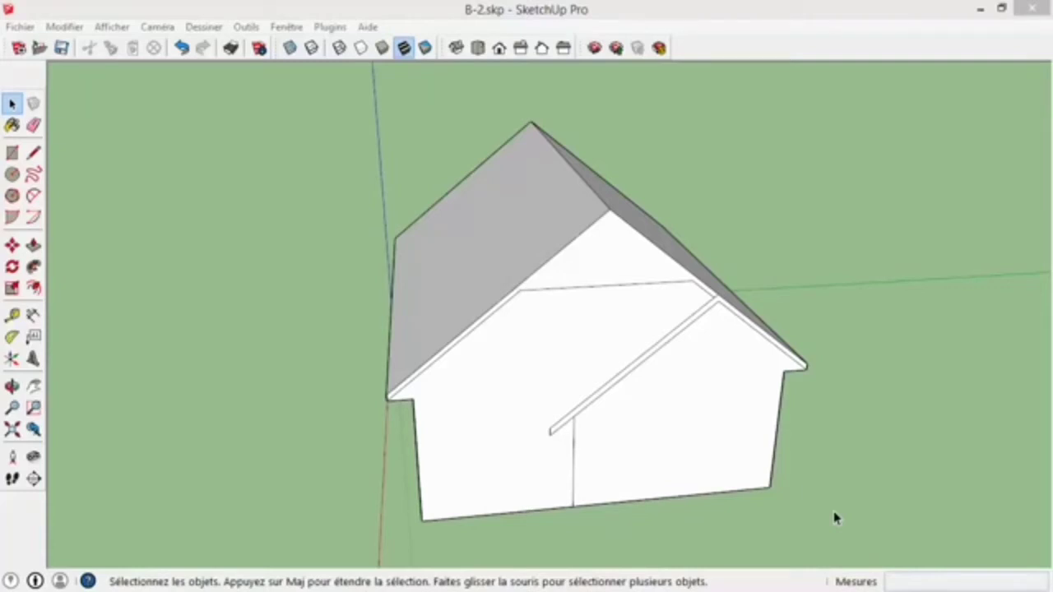
- Push/Pull the extension's wall face outward 400 cm from the gable
middle_drag(604, 417, 669, 331)
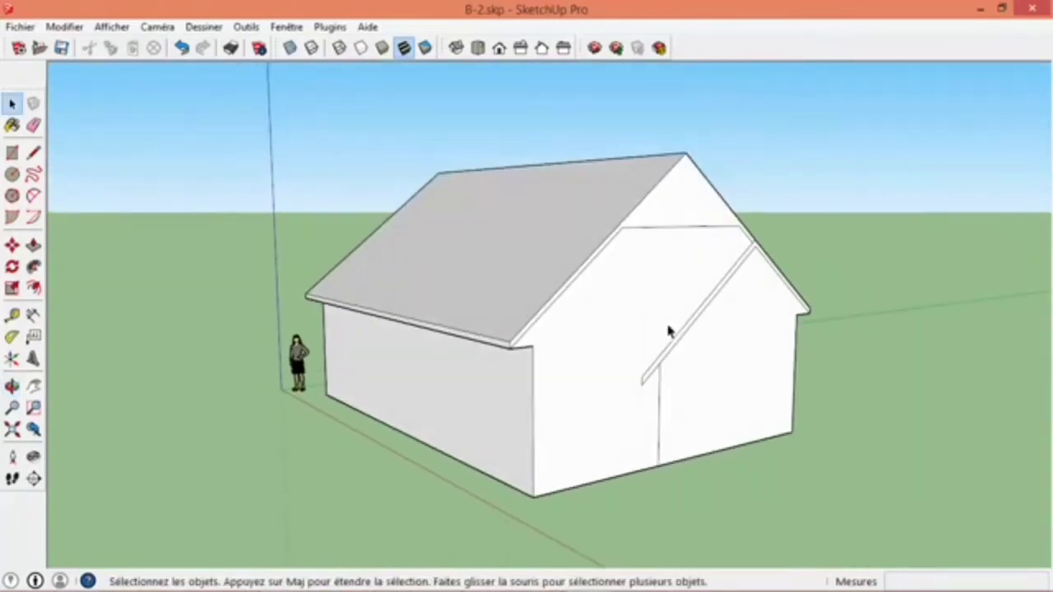
scroll(757, 400, up, 2)
shift+middle_drag(758, 401, 675, 305)
scroll(674, 305, down, 1)
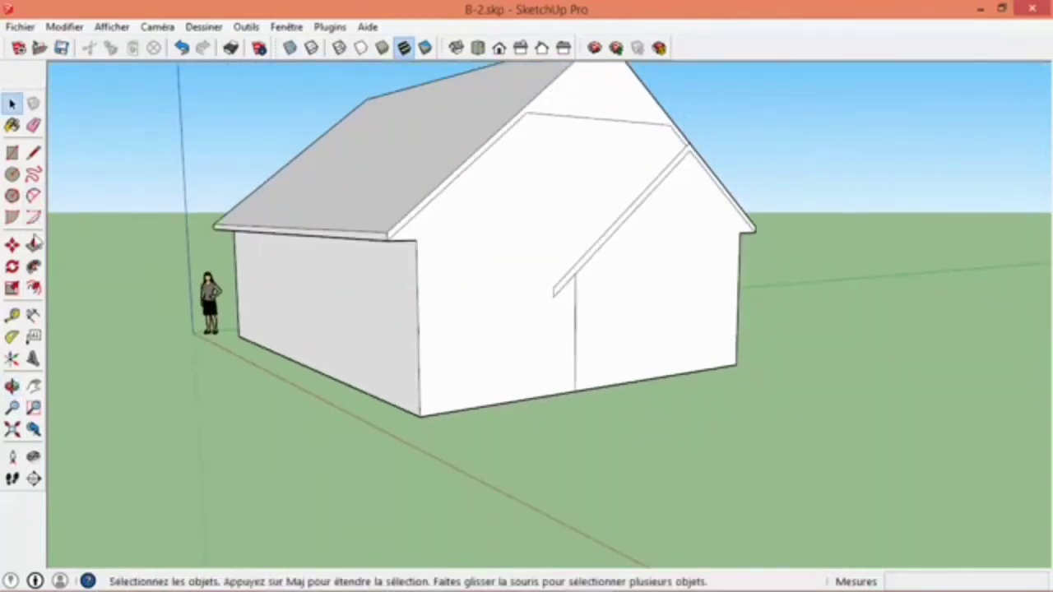
click(33, 245)
click(669, 355)
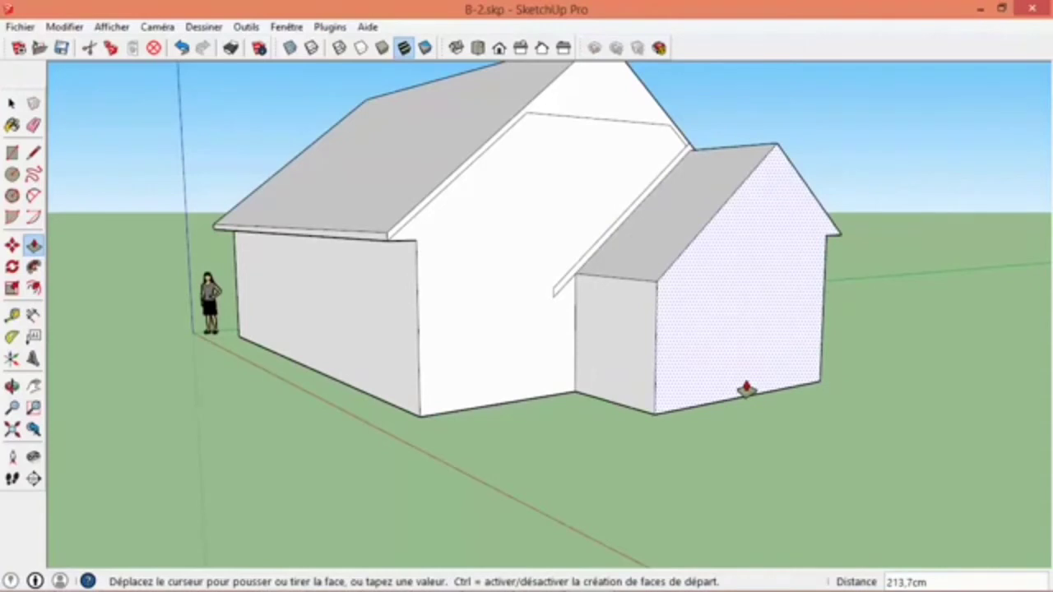
text(400)
key(Return)
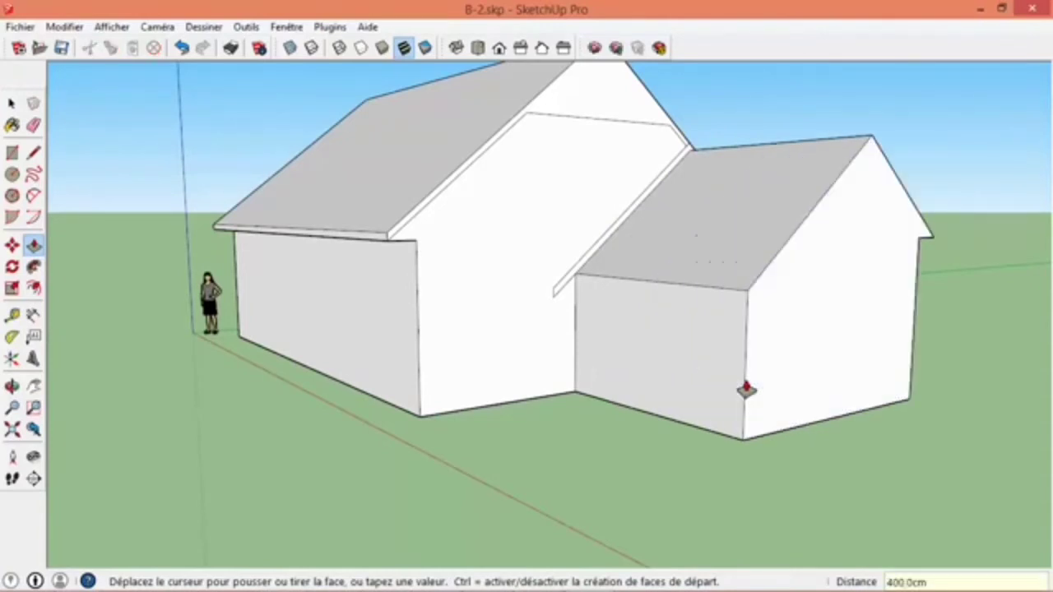
- Push/Pull the extension's roof edge strip outward 400 cm, flush with its front wall
middle_drag(712, 392, 665, 341)
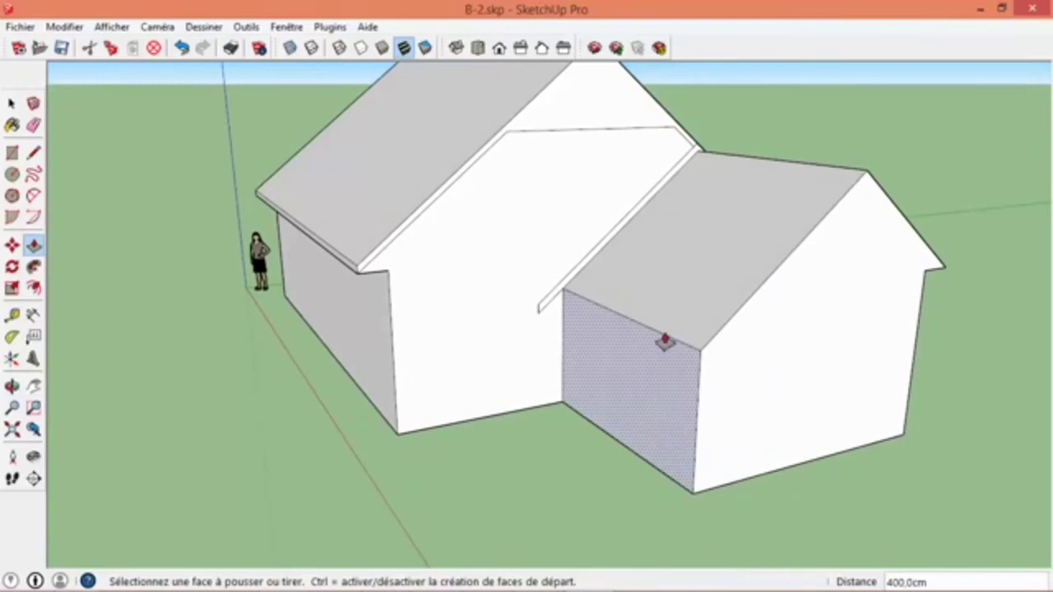
click(608, 250)
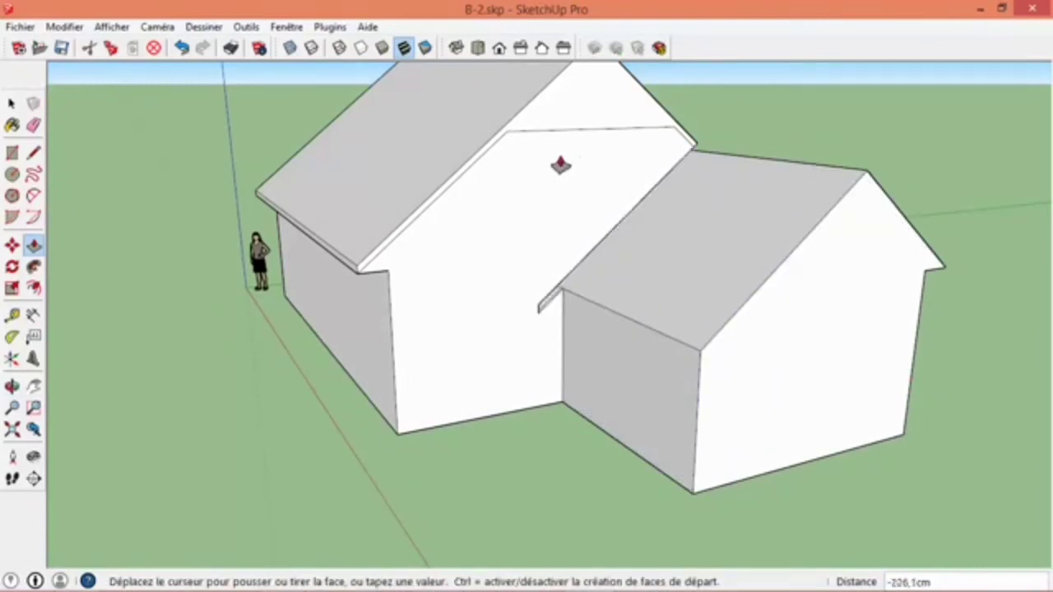
click(798, 355)
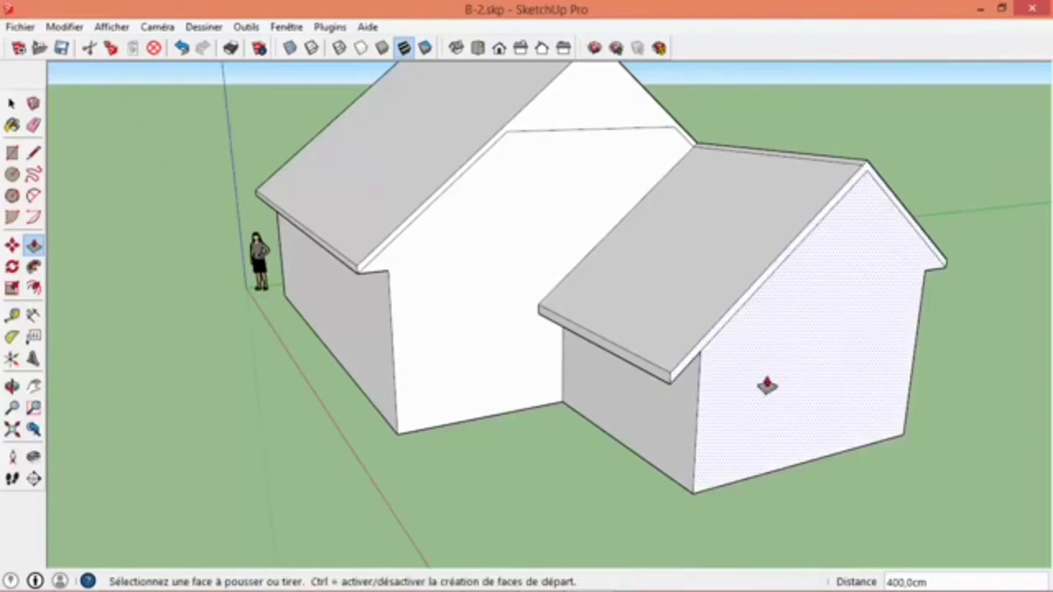
- Push/Pull the front edge face of the extension's roof outward 50 cm to form an overhang beyond the wall
click(727, 340)
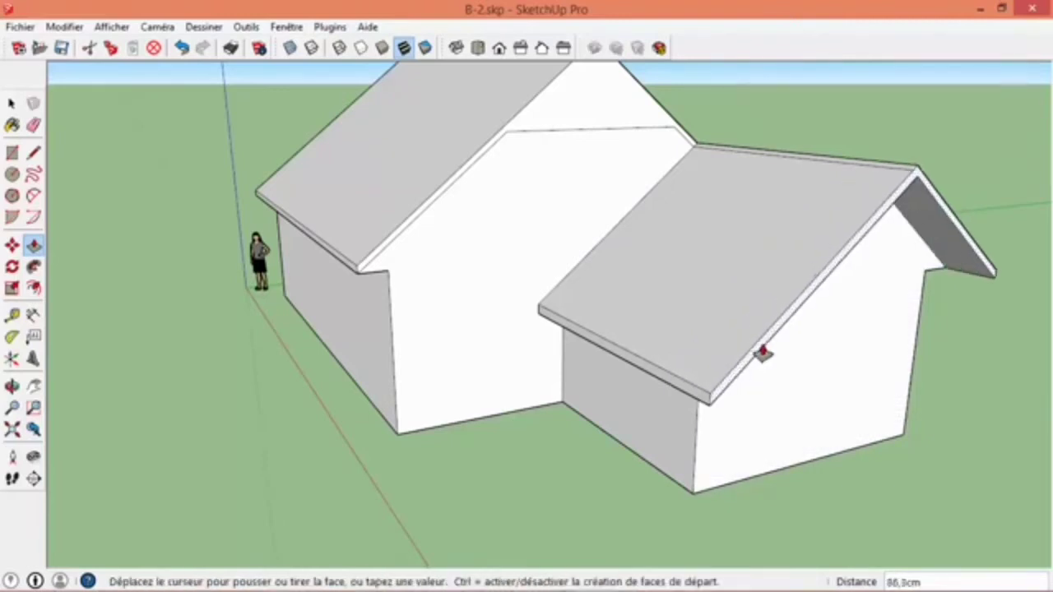
click(766, 352)
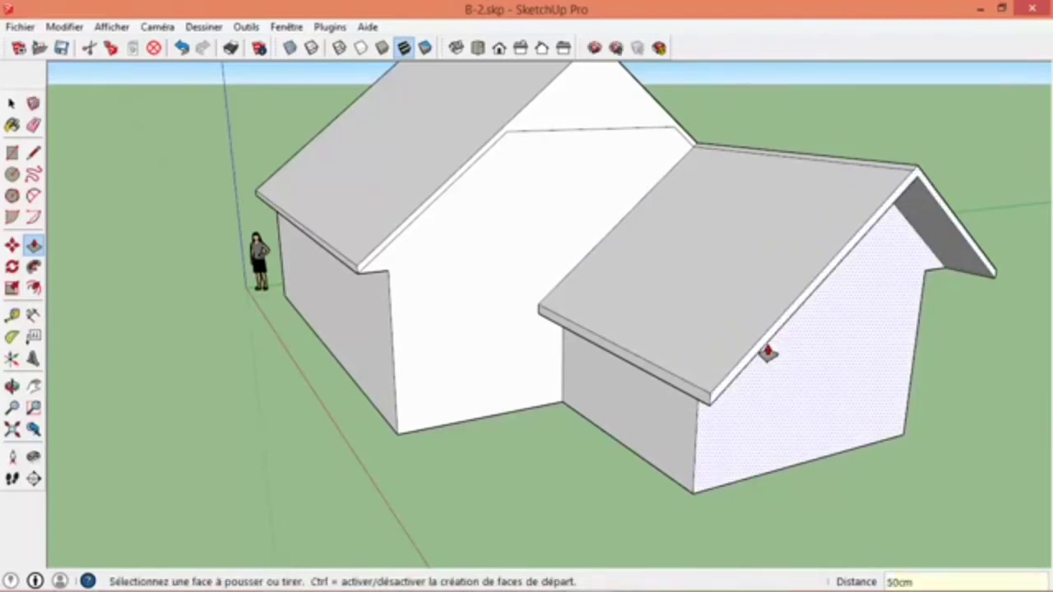
click(766, 352)
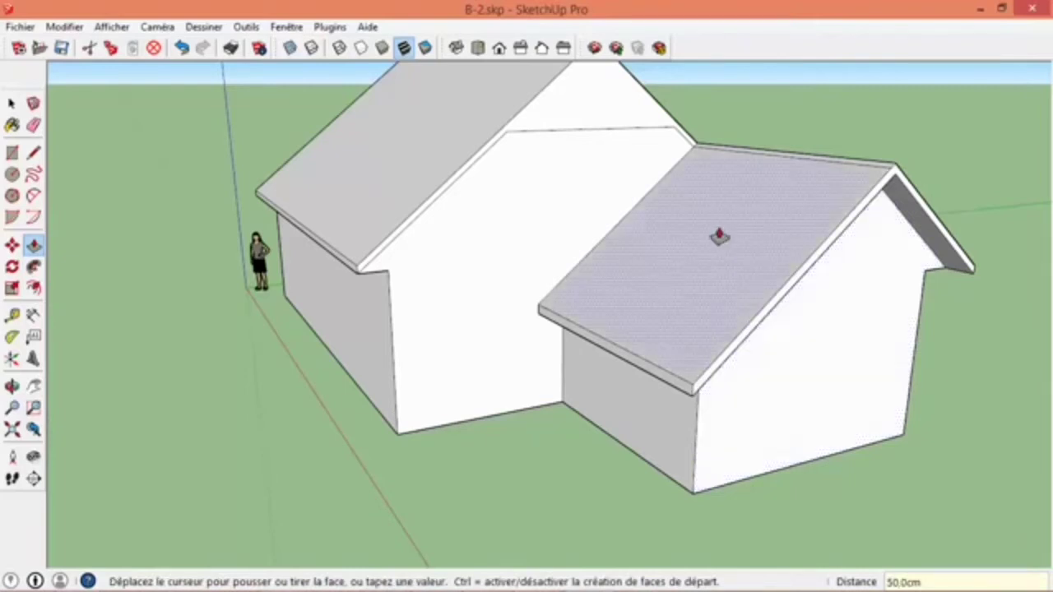
- Erase the leftover seam lines beside the extension roof's ridge and on the underside of its overhang
middle_drag(714, 260, 656, 337)
scroll(839, 329, up, 3)
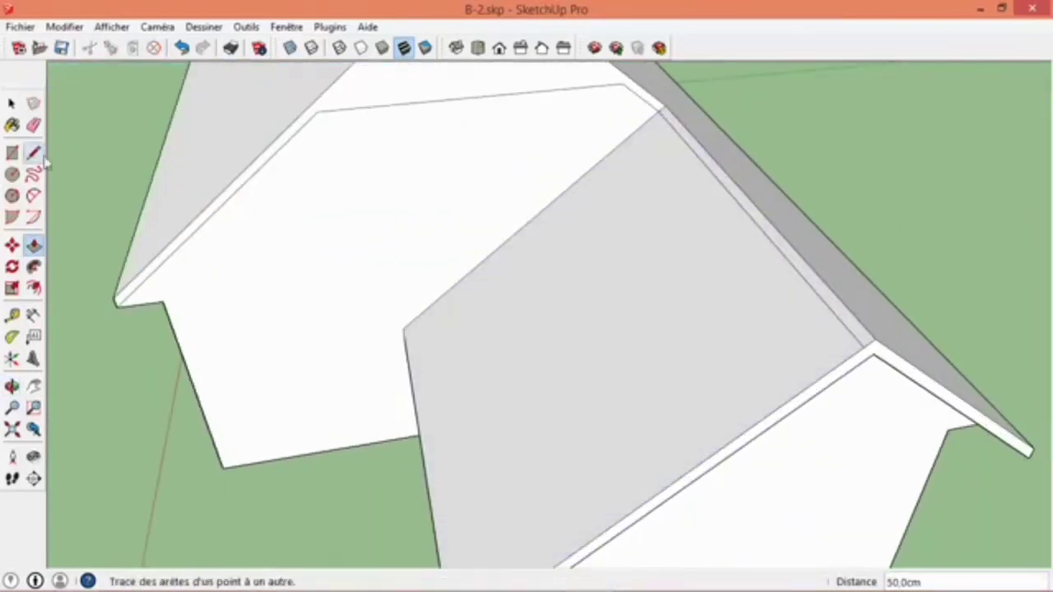
click(33, 126)
mouse_move(724, 369)
middle_down()
mouse_move(601, 110)
mouse_move(567, 71)
mouse_move(653, 75)
mouse_move(496, 268)
mouse_move(403, 298)
middle_up()
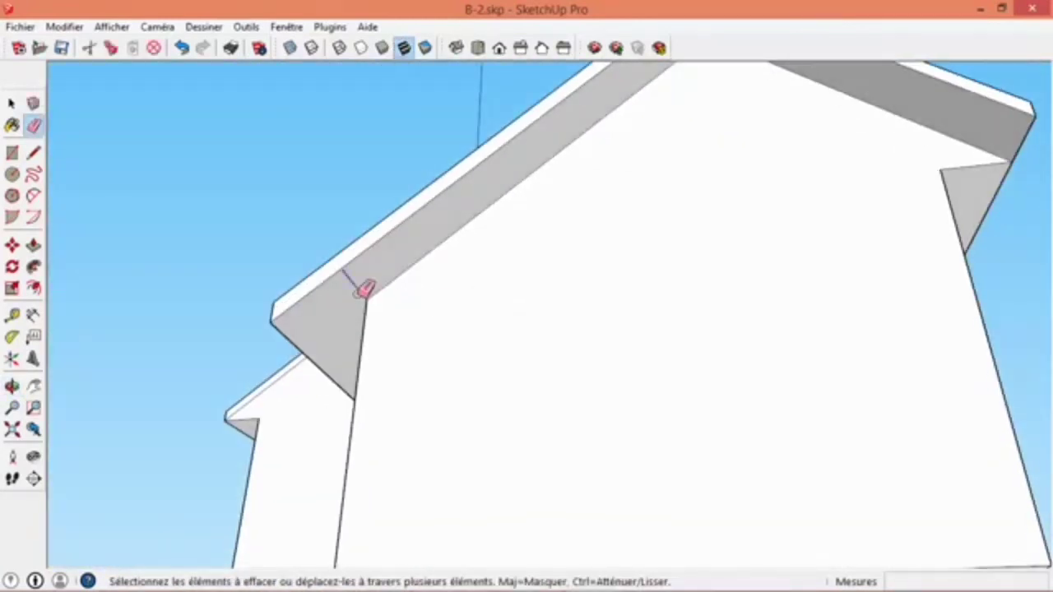
mouse_move(479, 320)
middle_down()
mouse_move(620, 361)
mouse_move(839, 463)
mouse_move(825, 324)
mouse_move(467, 252)
mouse_move(620, 461)
mouse_move(423, 299)
middle_up()
- Push/Pull the main roof's end face on the extension-side gable outward 50 cm
scroll(623, 352, down, 5)
key(space)
key(p)
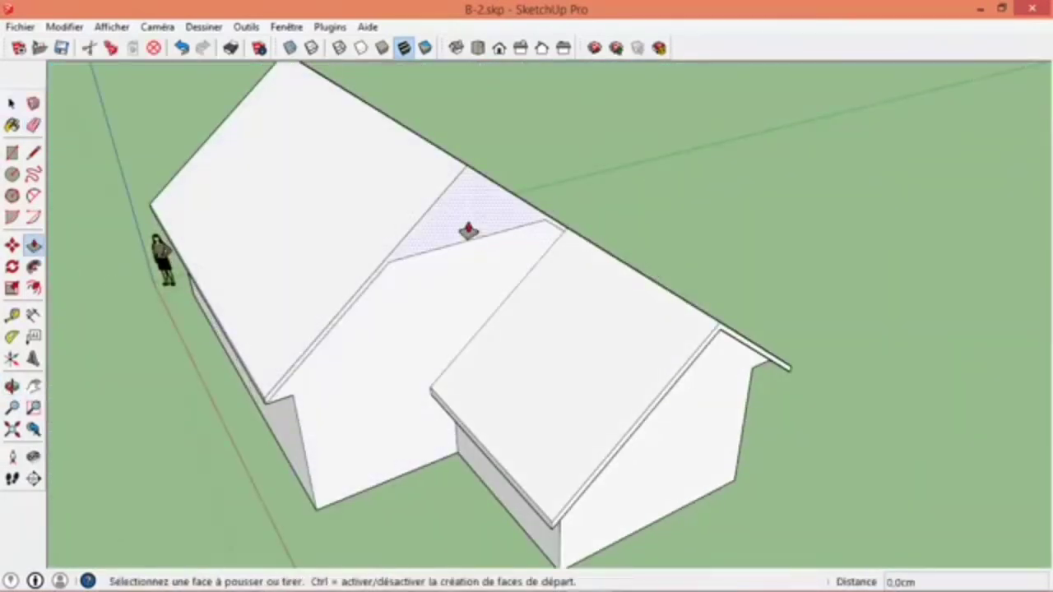
click(465, 228)
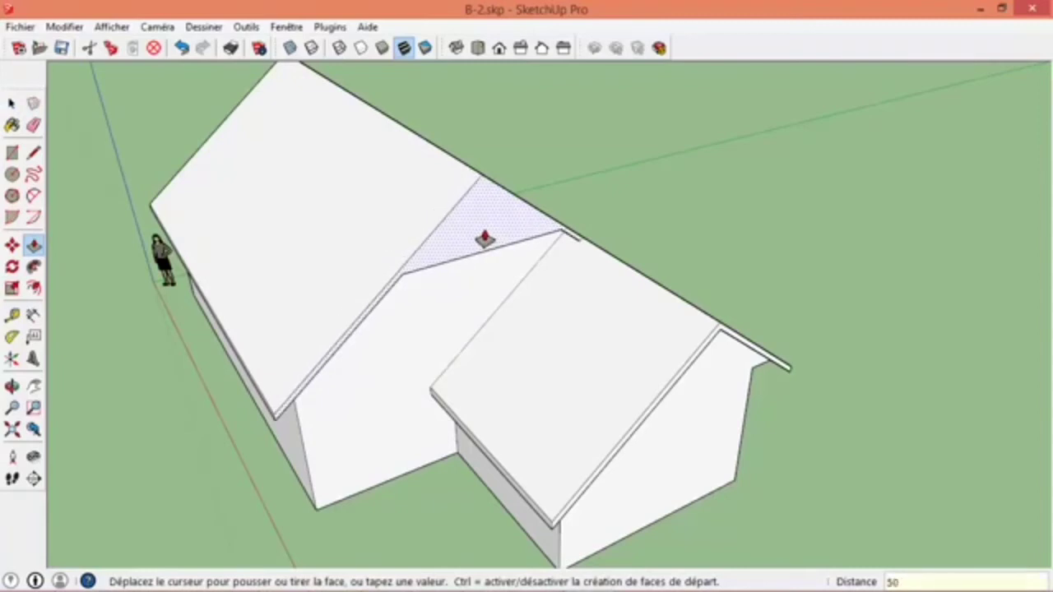
key(Return)
- Push/Pull the main roof's end face on the opposite gable outward by the same distance to create its overhang
mouse_move(482, 235)
middle_down()
mouse_move(538, 287)
mouse_move(345, 223)
mouse_move(601, 290)
mouse_move(439, 188)
middle_up()
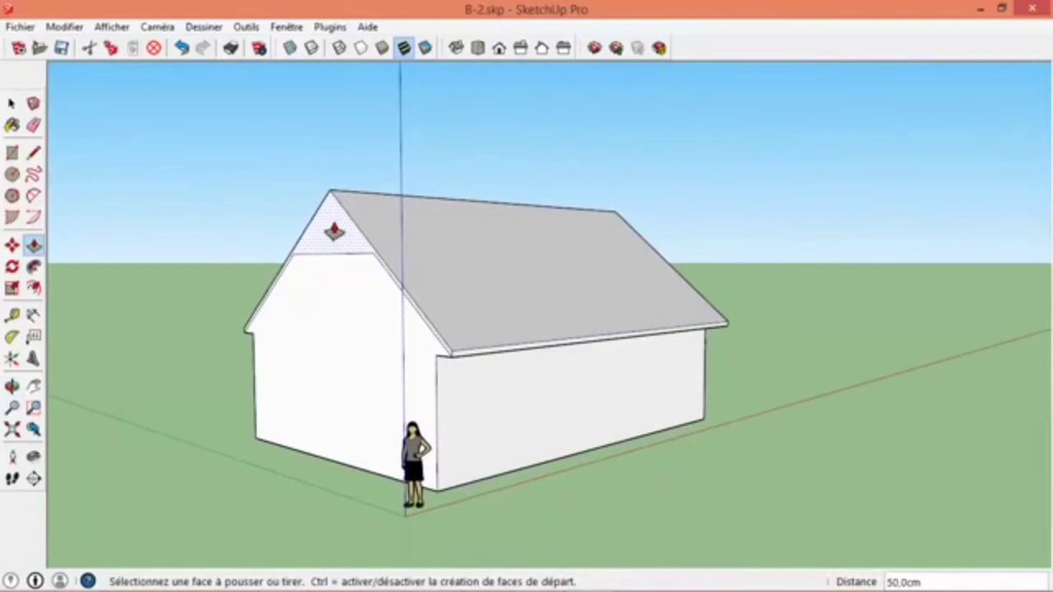
scroll(329, 233, up, 4)
click(330, 244)
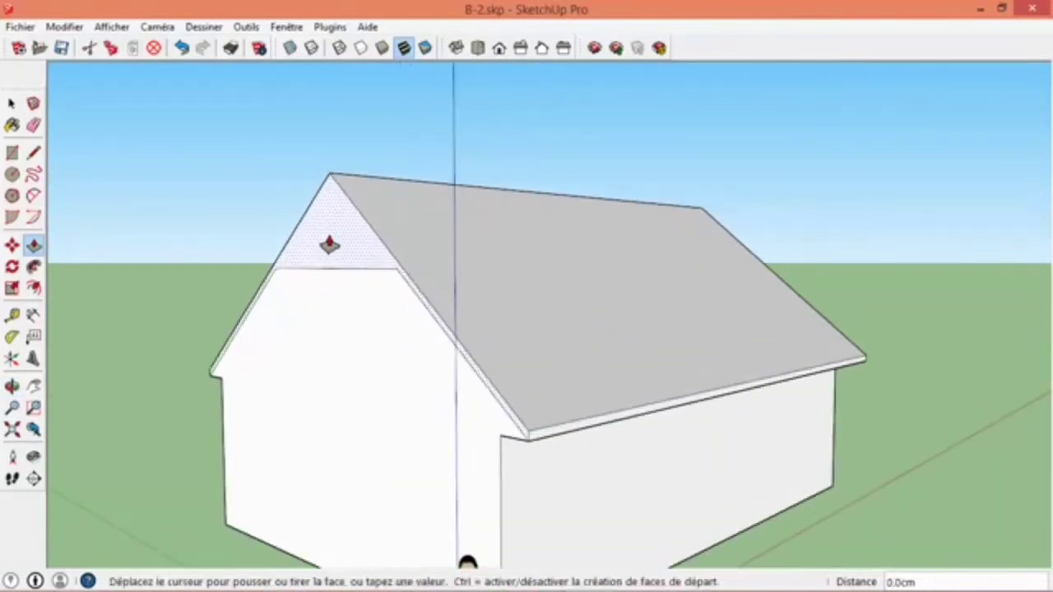
click(330, 248)
middle_drag(332, 418, 571, 436)
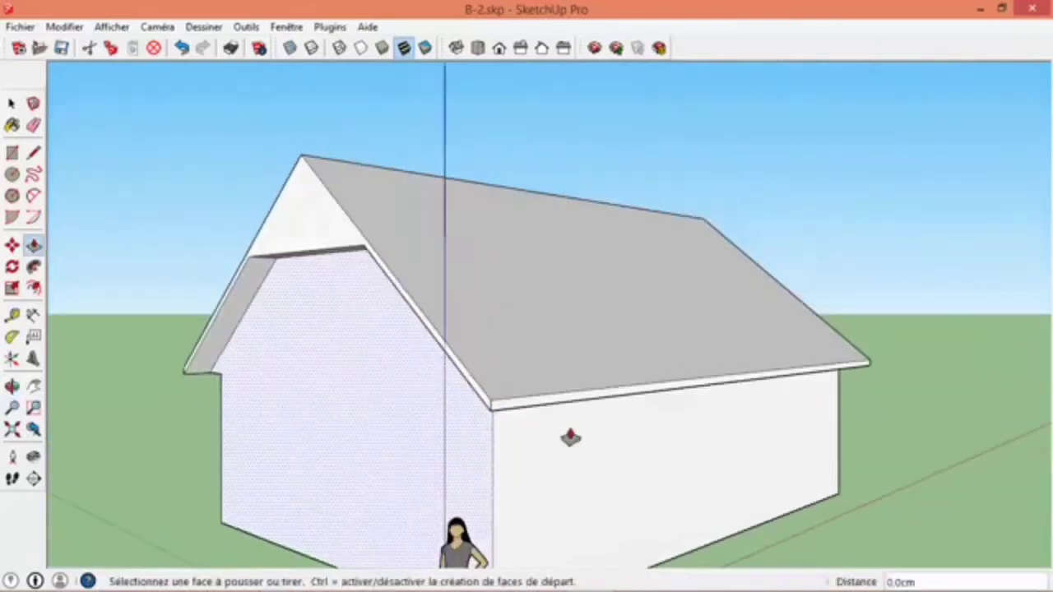
- Switch to the plans in LayOut to check the roof dimensions on the elevations, and return to the SketchUp model
key(space)
middle_drag(876, 283, 698, 399)
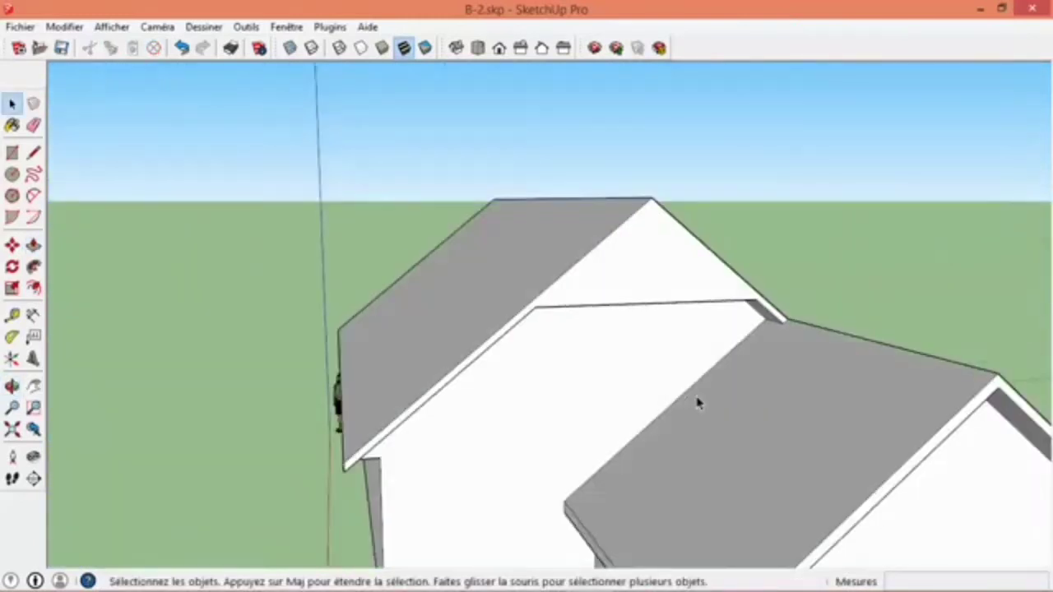
scroll(705, 423, down, 3)
scroll(738, 422, up, 2)
scroll(500, 316, up, 2)
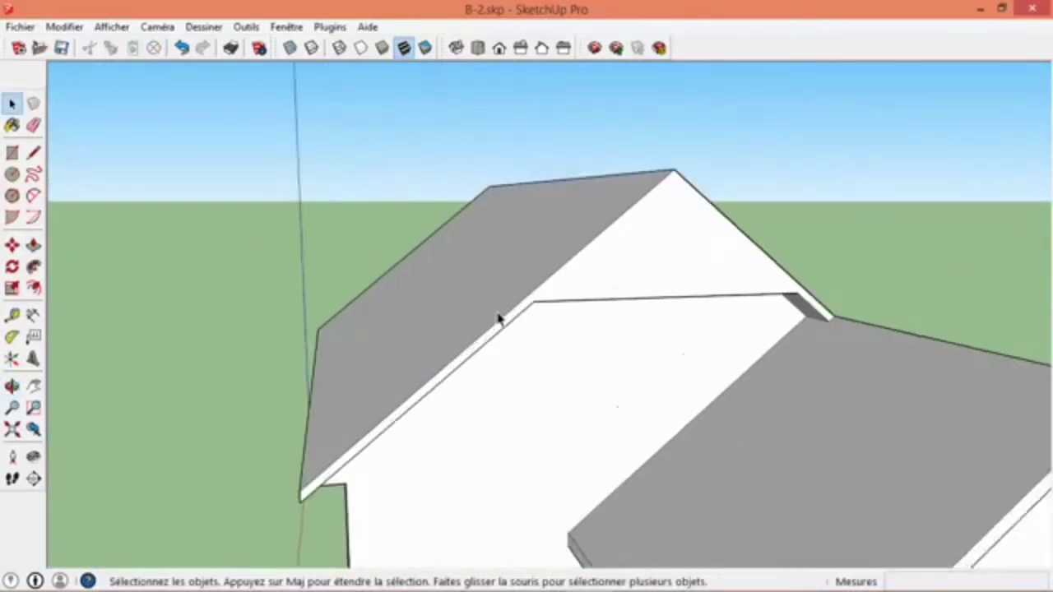
mouse_move(500, 587)
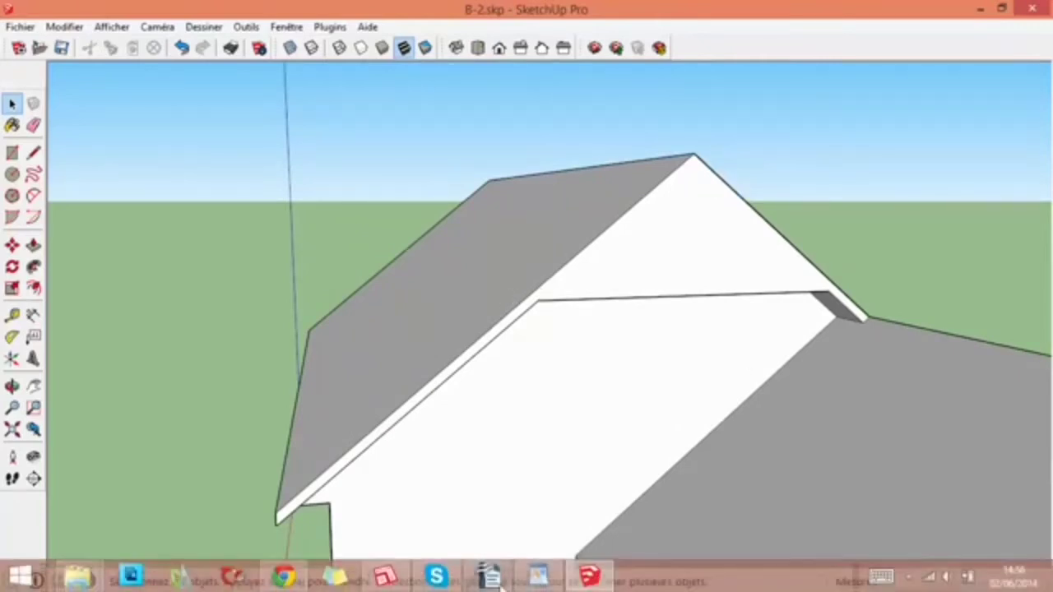
click(386, 580)
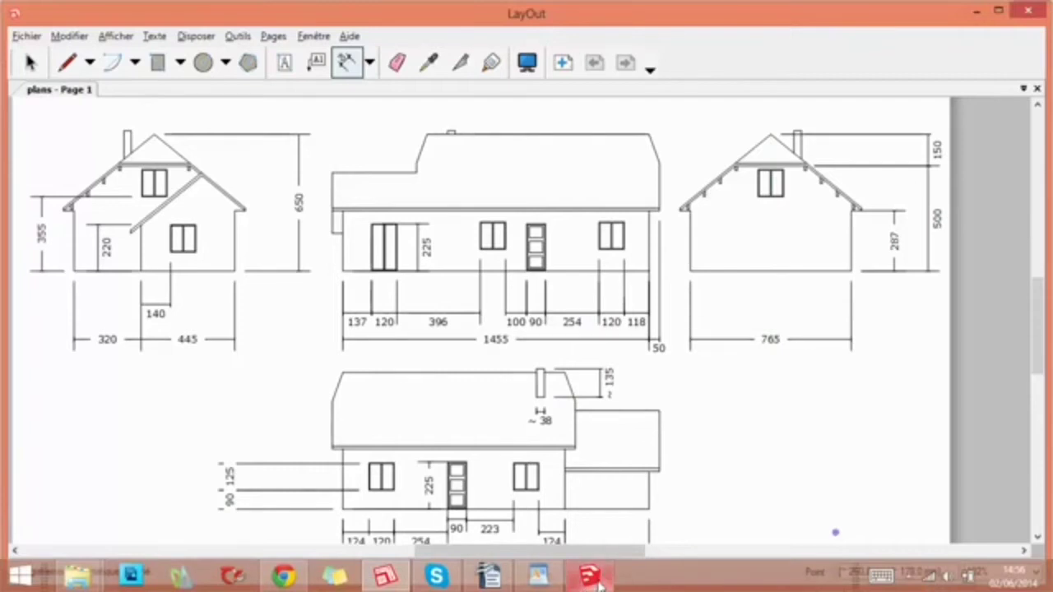
click(588, 576)
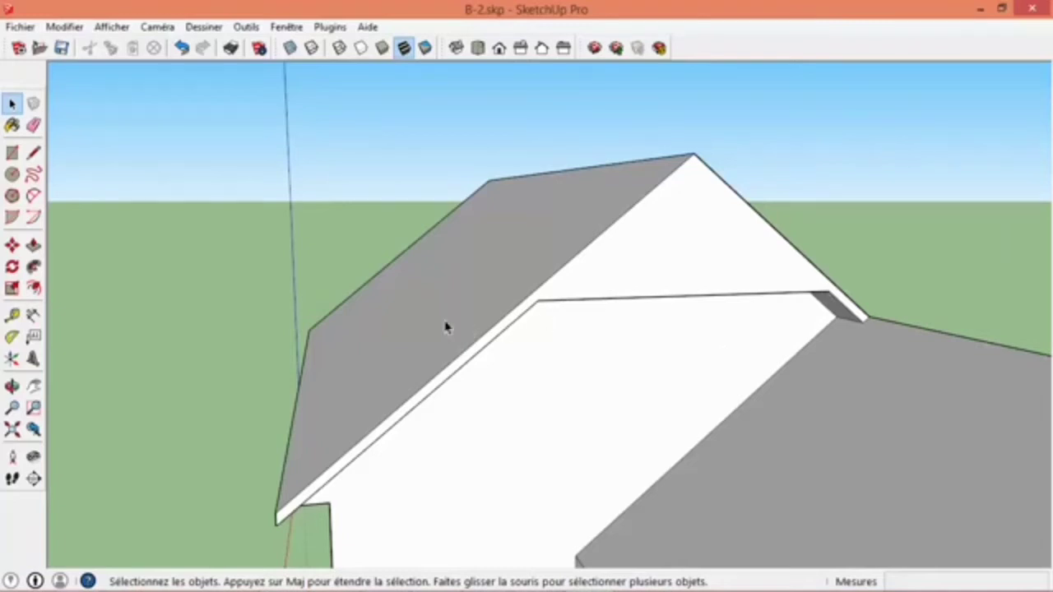
- Place a guide 13 cm above the lower edge of the extension-side gable triangle and draw a line along it between the roof slopes
click(11, 315)
click(653, 295)
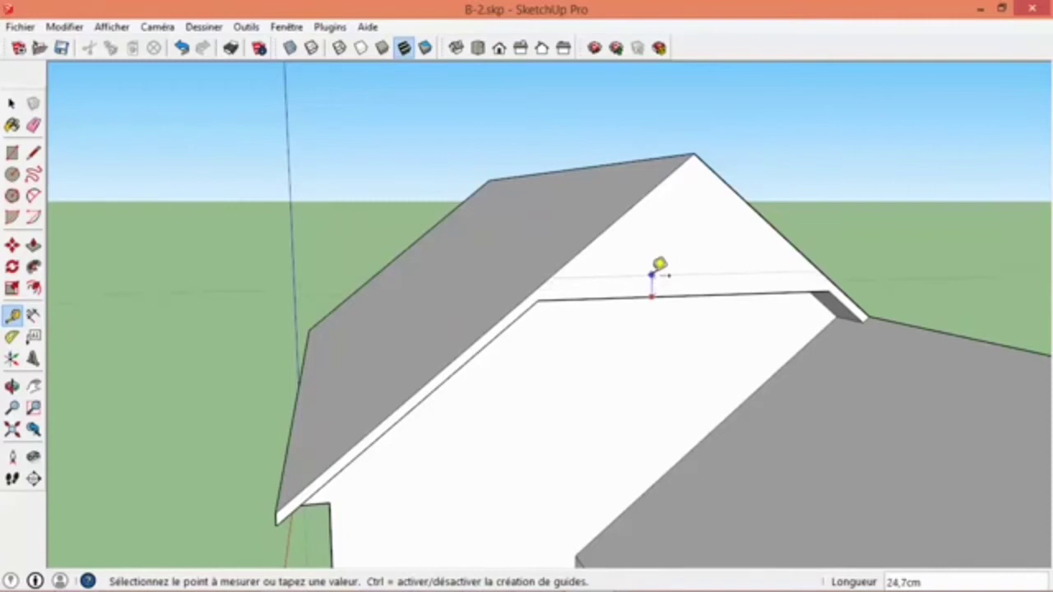
click(652, 274)
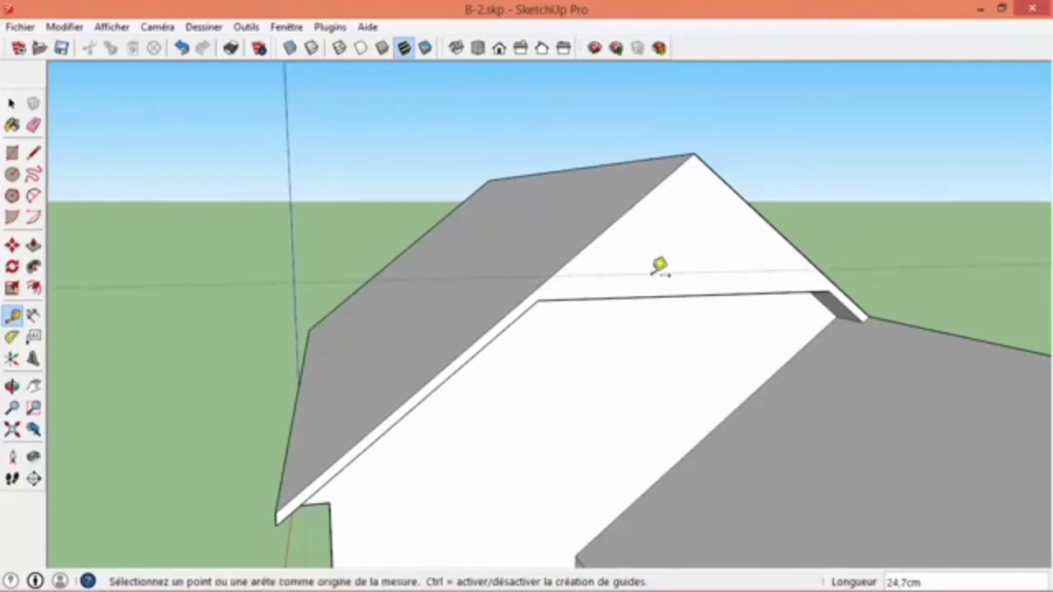
text(13cm)
key(Return)
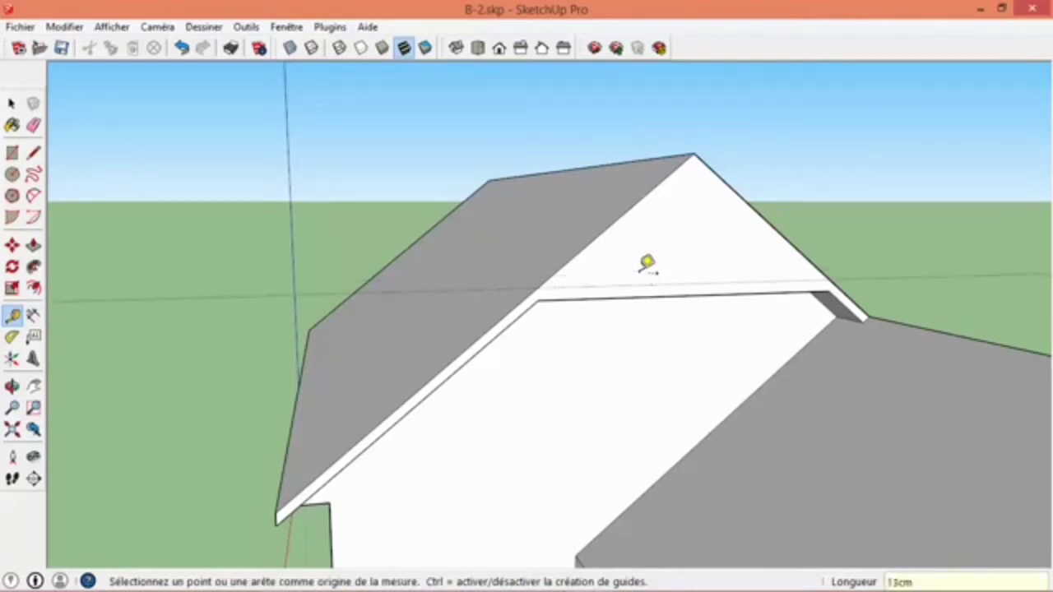
click(33, 153)
click(536, 288)
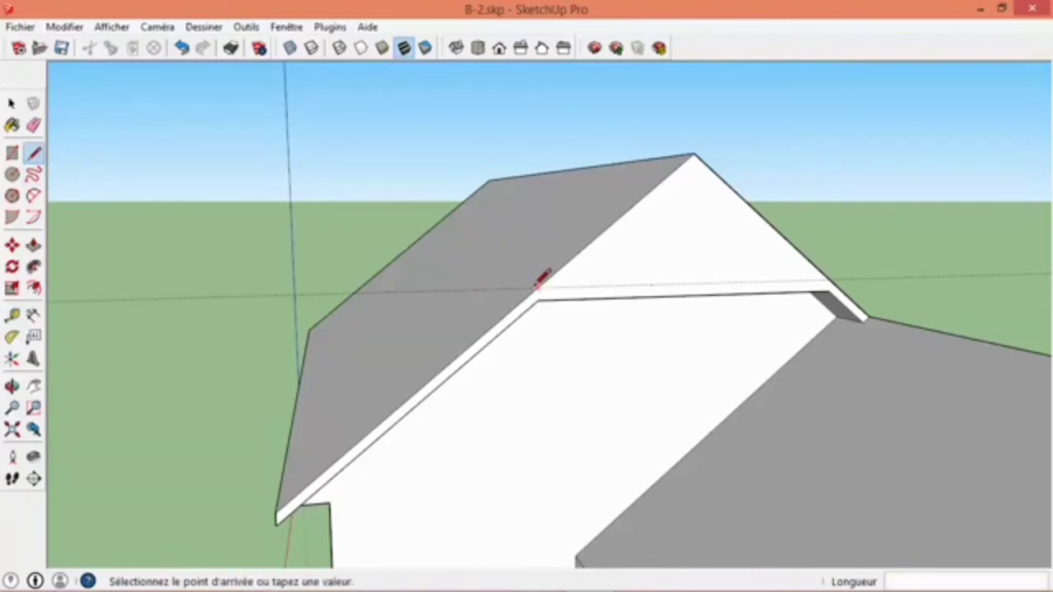
click(835, 274)
- On the opposite gable triangle, place a guide 13 cm above its lower edge and trace a line along it across the face
middle_drag(290, 276, 523, 308)
scroll(478, 289, down, 3)
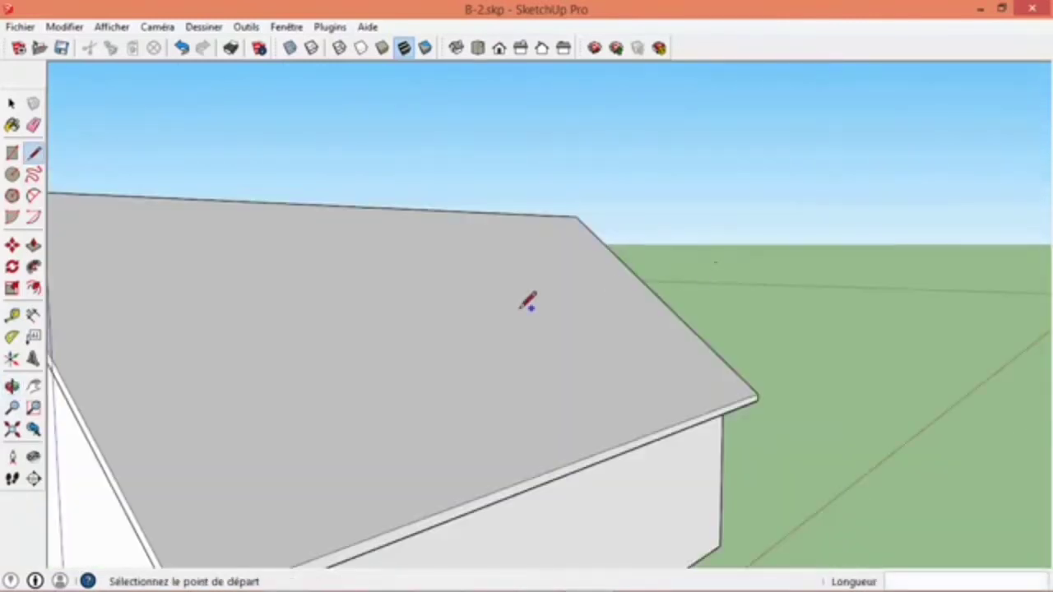
scroll(523, 308, down, 3)
shift+middle_drag(413, 327, 420, 325)
scroll(513, 301, up, 5)
click(12, 315)
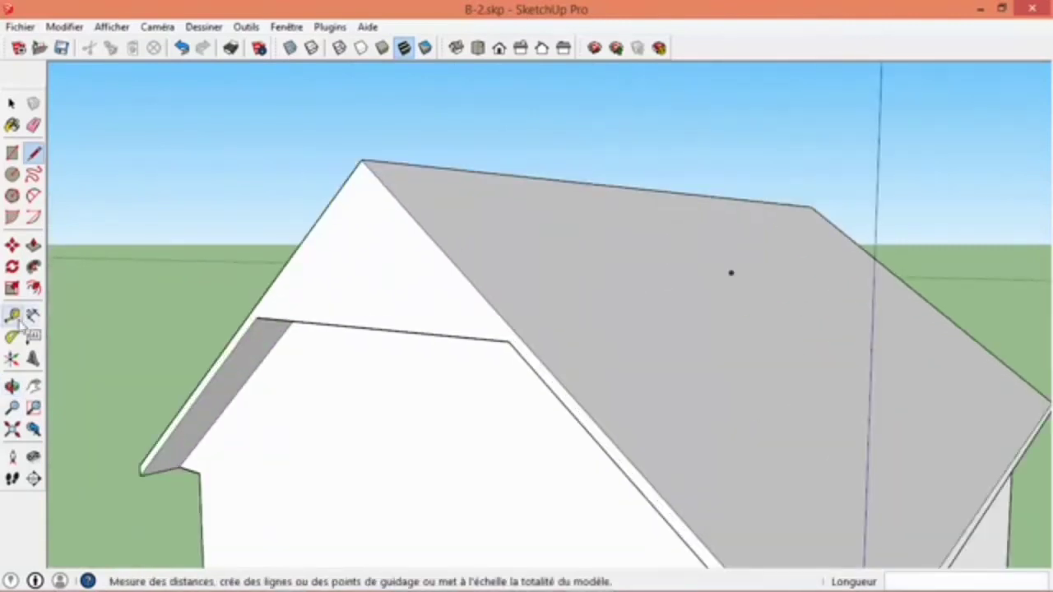
click(332, 317)
click(349, 303)
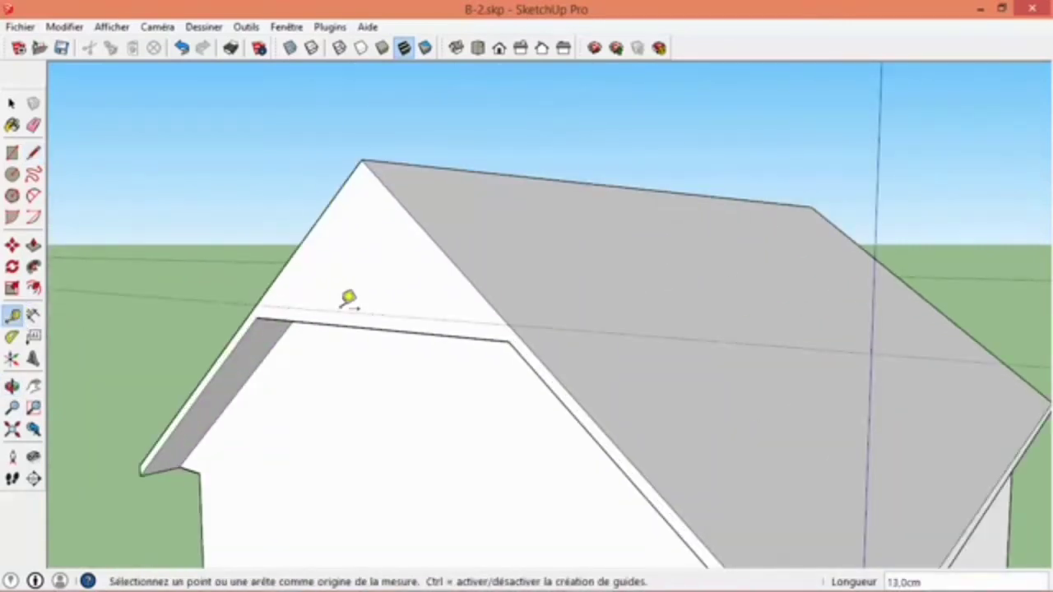
click(33, 152)
click(256, 304)
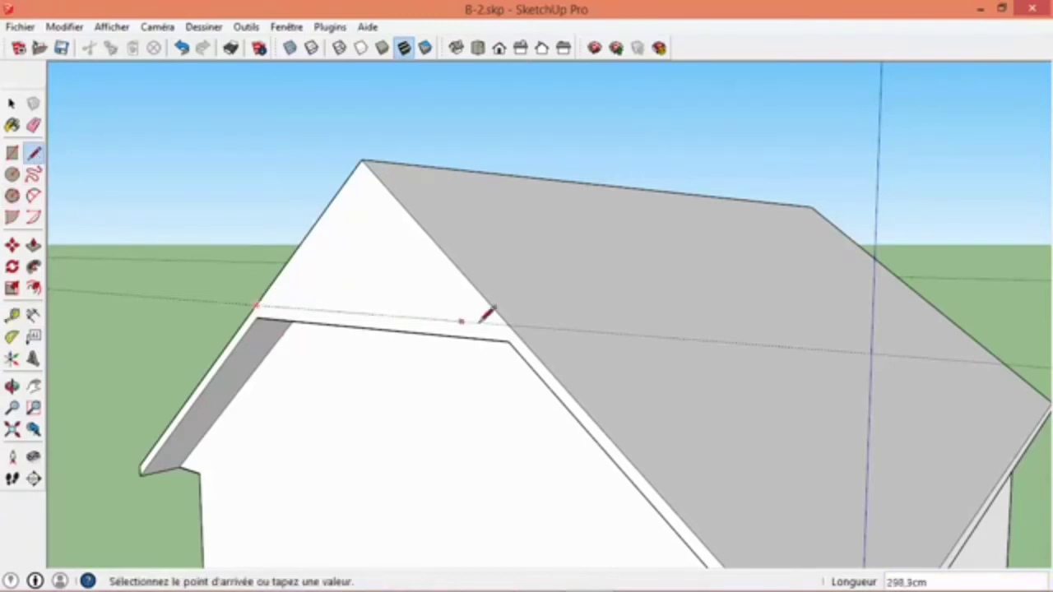
click(511, 324)
- Erase the construction guides running across both gable triangles
scroll(516, 322, down, 2)
middle_drag(559, 352, 336, 372)
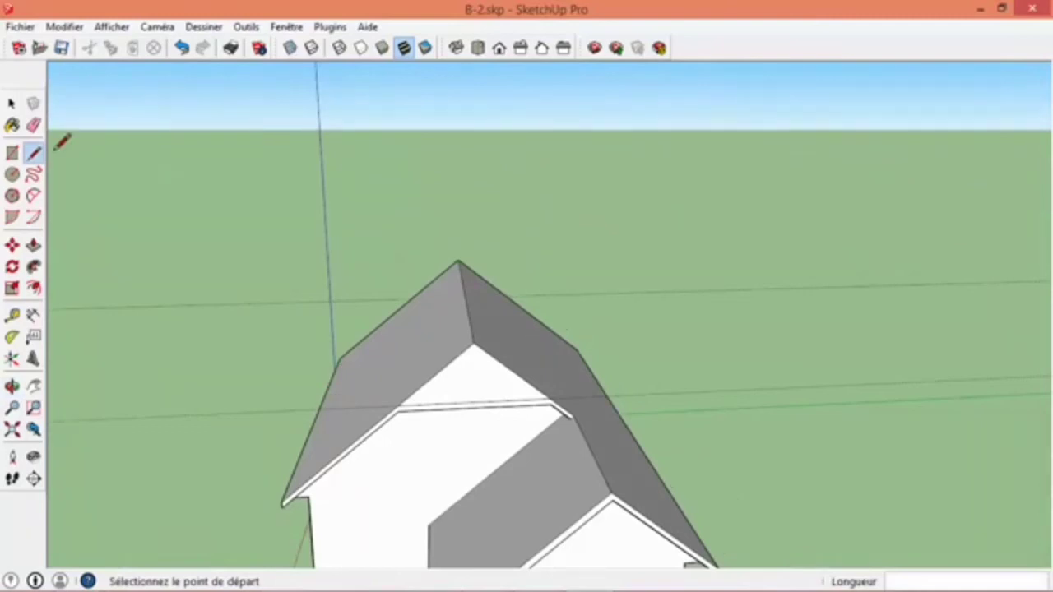
click(33, 125)
mouse_move(218, 413)
middle_down()
mouse_move(202, 423)
mouse_move(378, 304)
mouse_move(208, 261)
mouse_move(451, 312)
mouse_move(477, 353)
mouse_move(387, 357)
mouse_move(619, 248)
middle_up()
mouse_move(696, 343)
middle_down()
mouse_move(729, 419)
mouse_move(818, 414)
mouse_move(733, 353)
mouse_move(705, 312)
middle_up()
scroll(818, 414, up, 5)
key(space)
scroll(712, 322, down, 3)
middle_drag(536, 242, 462, 245)
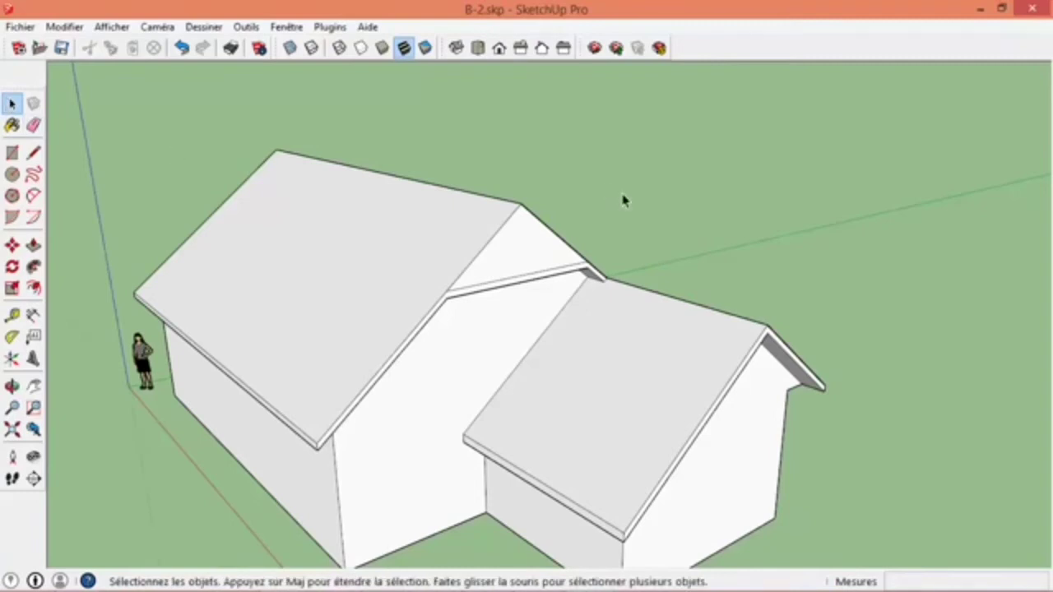
- Try moving the main roof's ridge endpoint on the extension side 50 cm inward along the ridge
middle_drag(584, 249, 510, 296)
click(13, 245)
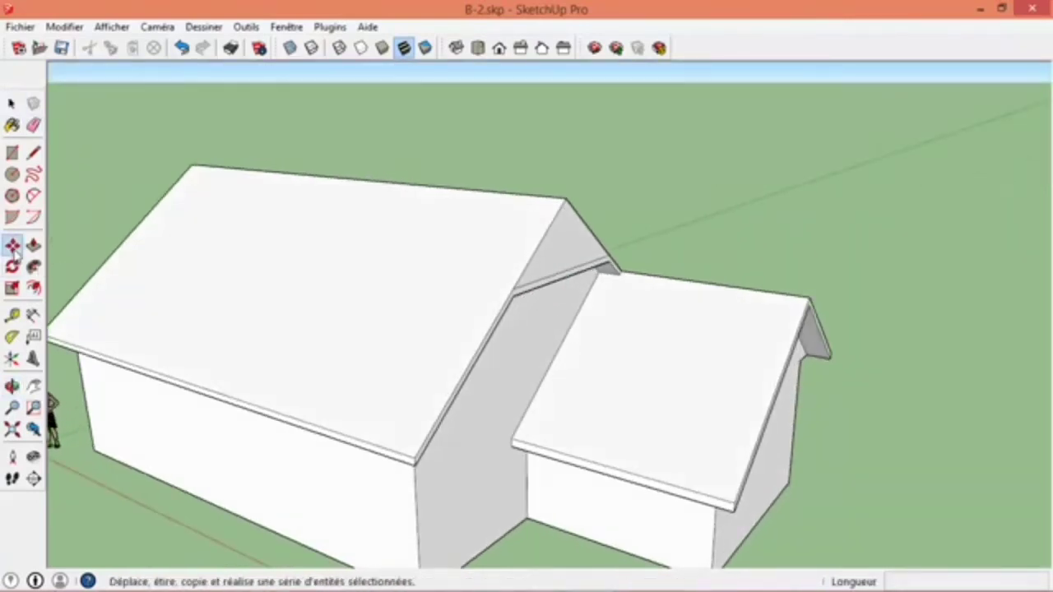
click(566, 194)
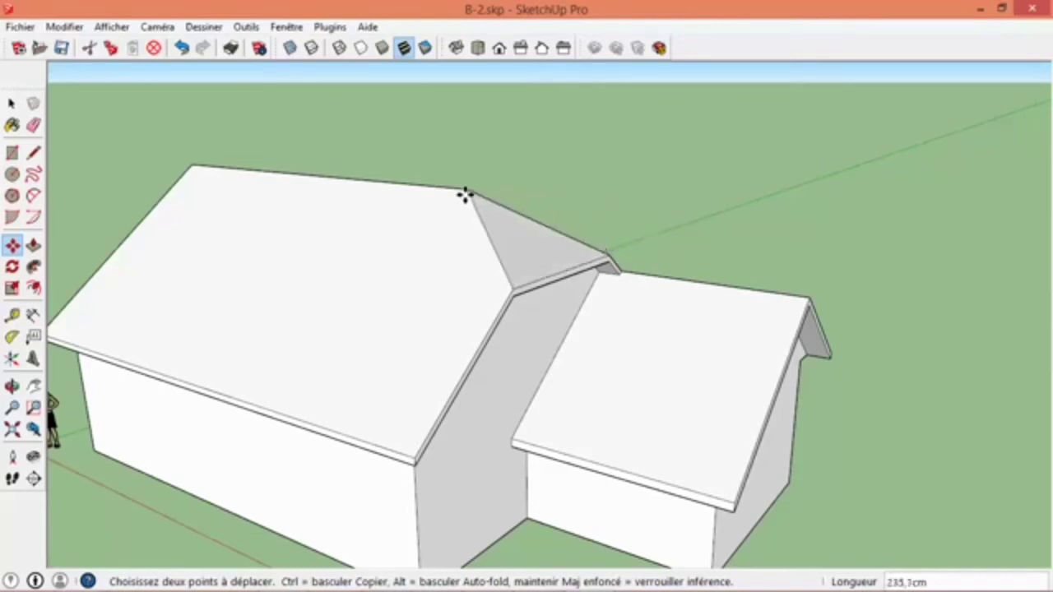
click(465, 195)
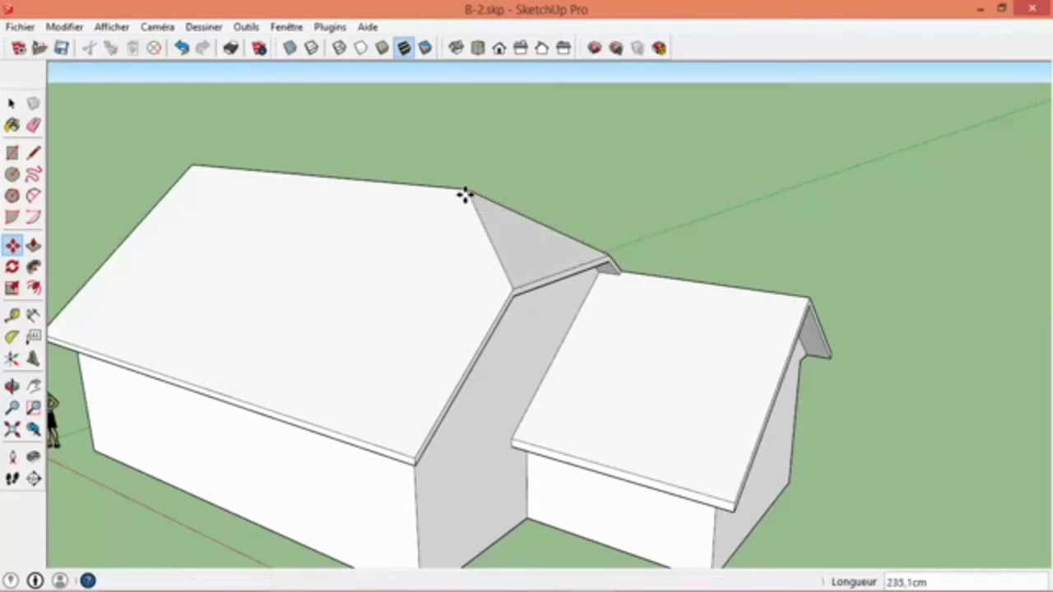
key(Return)
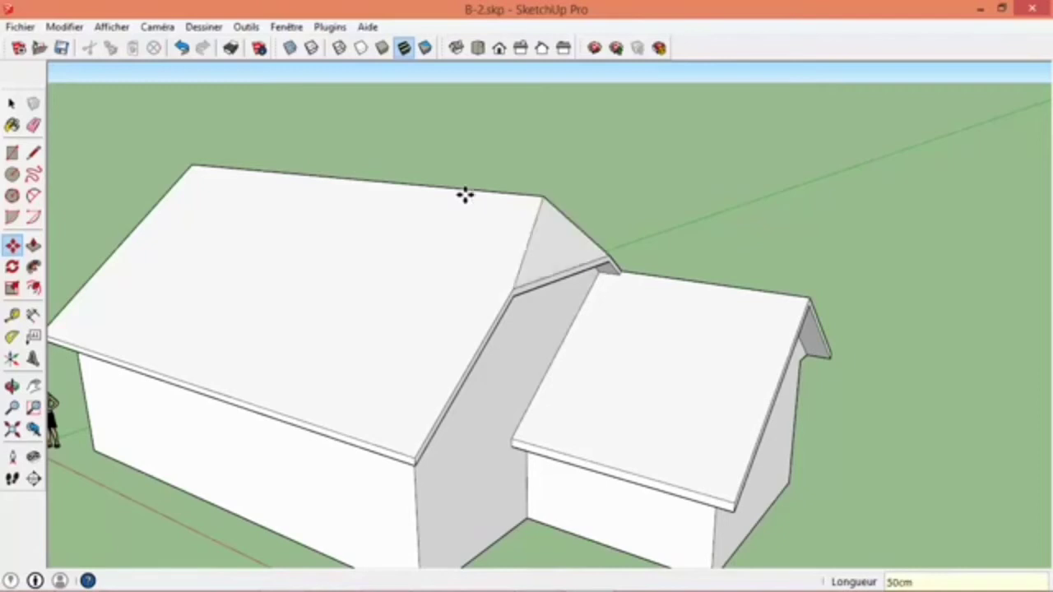
- Move the extension-side endpoint of the main roof's ridge 1 m inward along the red axis to slope the gable triangle
middle_drag(583, 186, 601, 221)
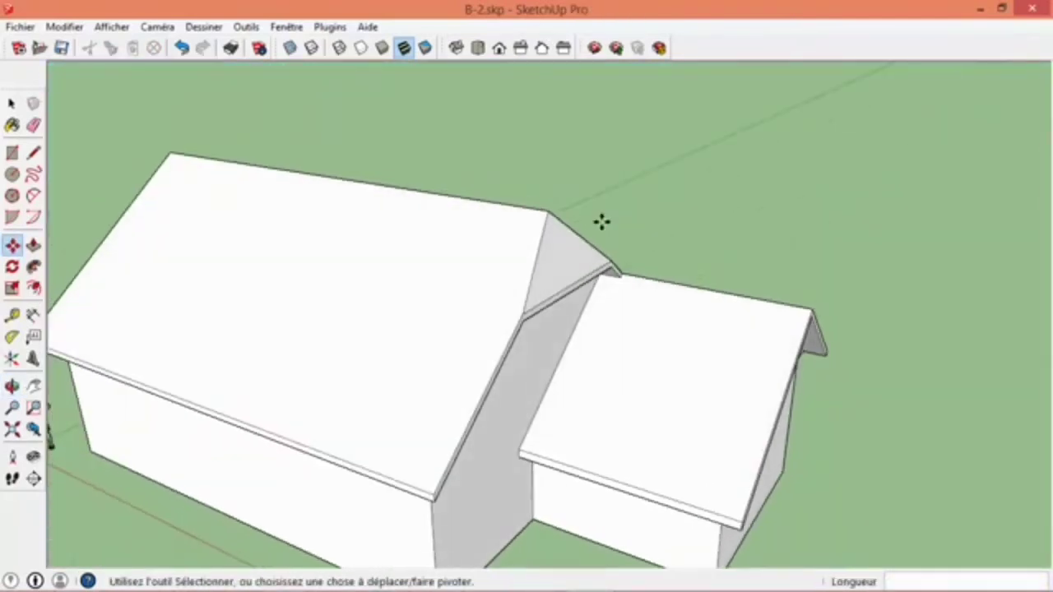
click(576, 217)
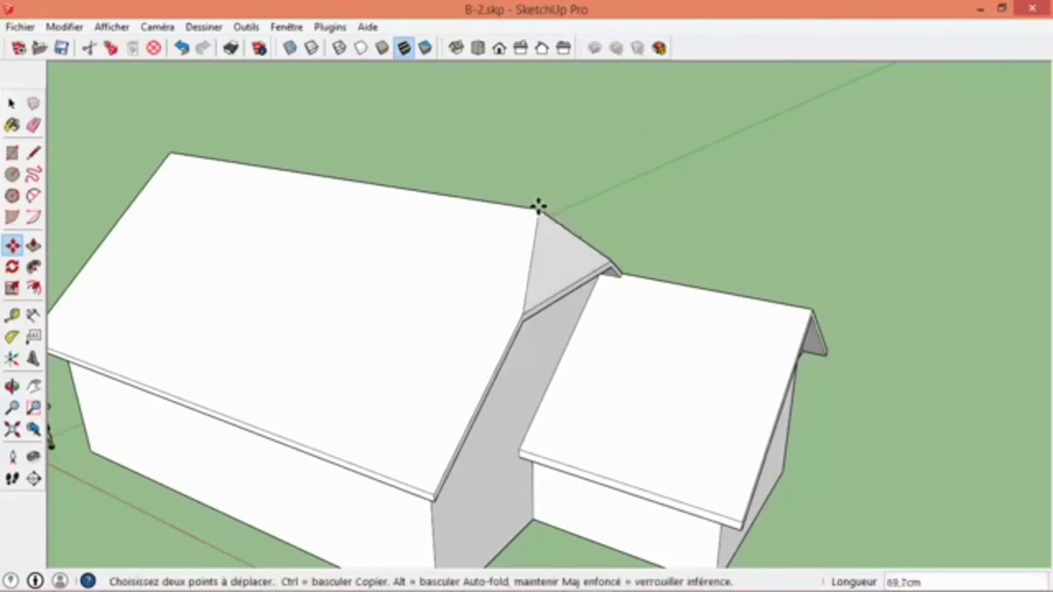
text(1m)
key(Return)
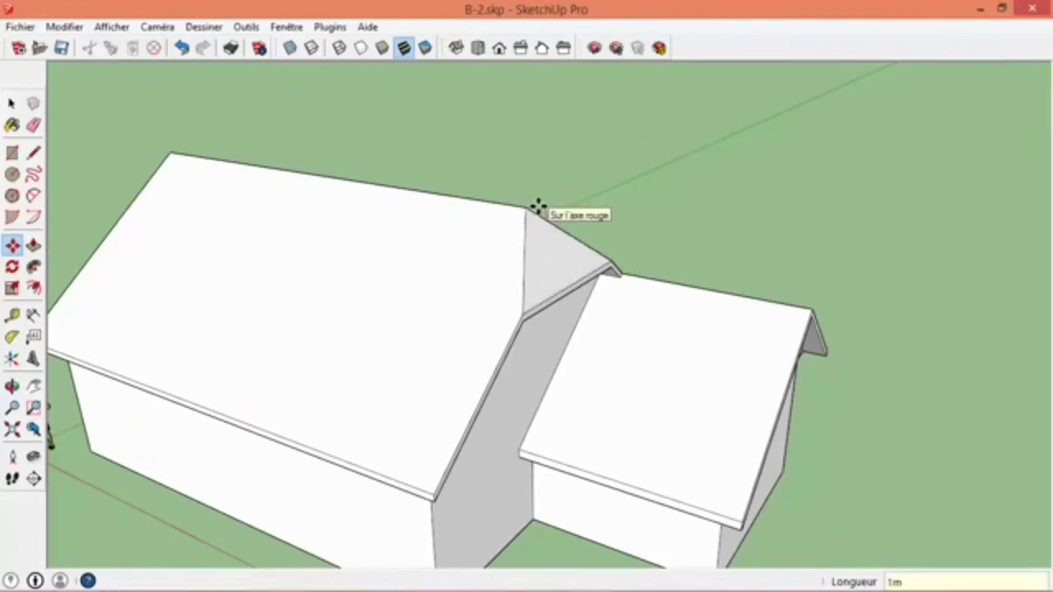
- Move the ridge endpoint at the opposite end of the main roof 1 m inward along the ridge
middle_drag(540, 211, 759, 189)
middle_drag(146, 305, 54, 317)
click(12, 245)
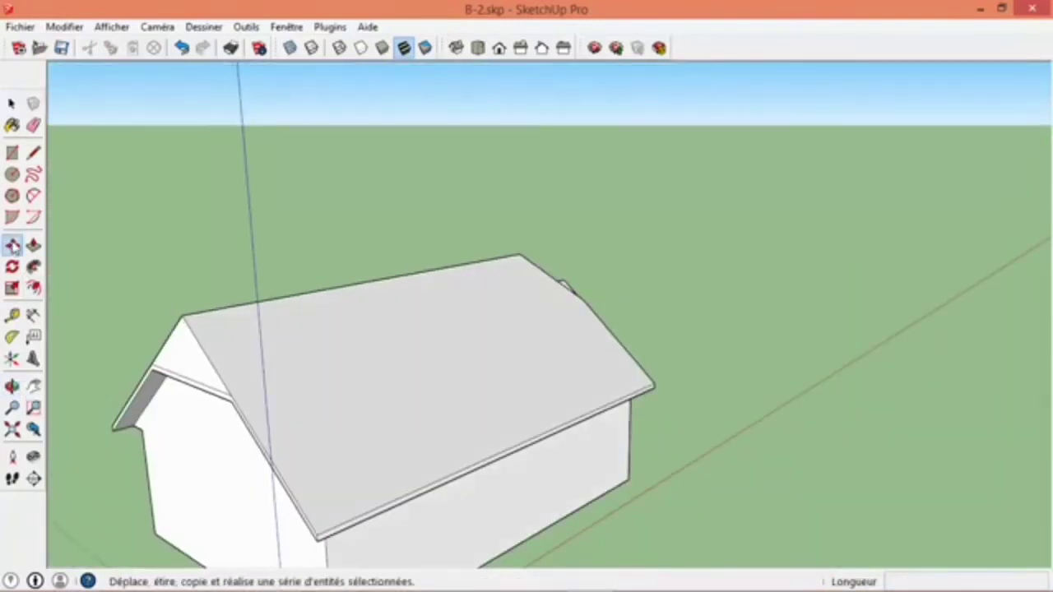
click(191, 314)
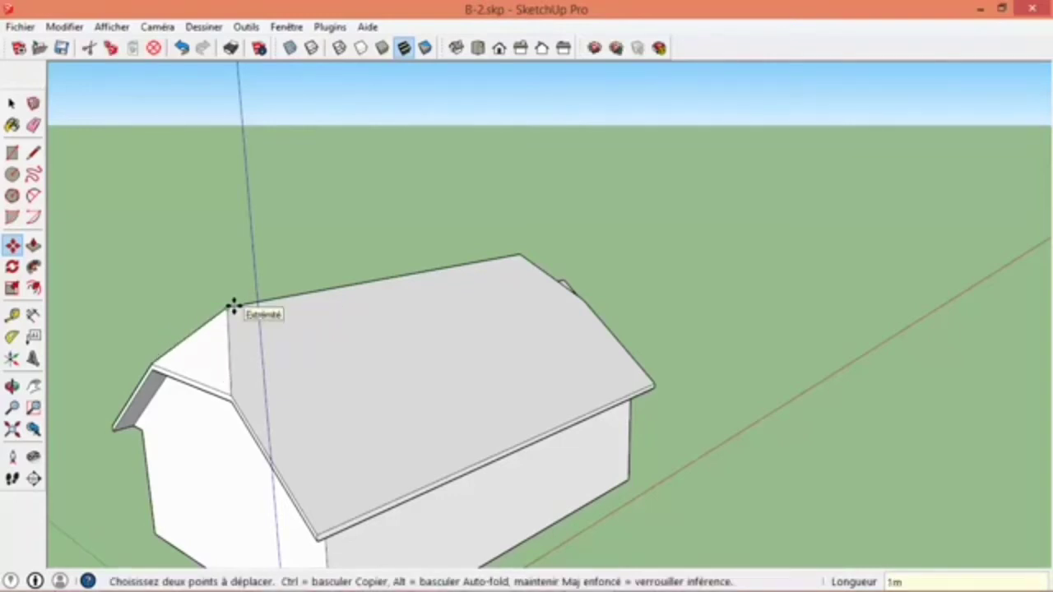
click(233, 307)
key(space)
middle_drag(181, 296, 856, 332)
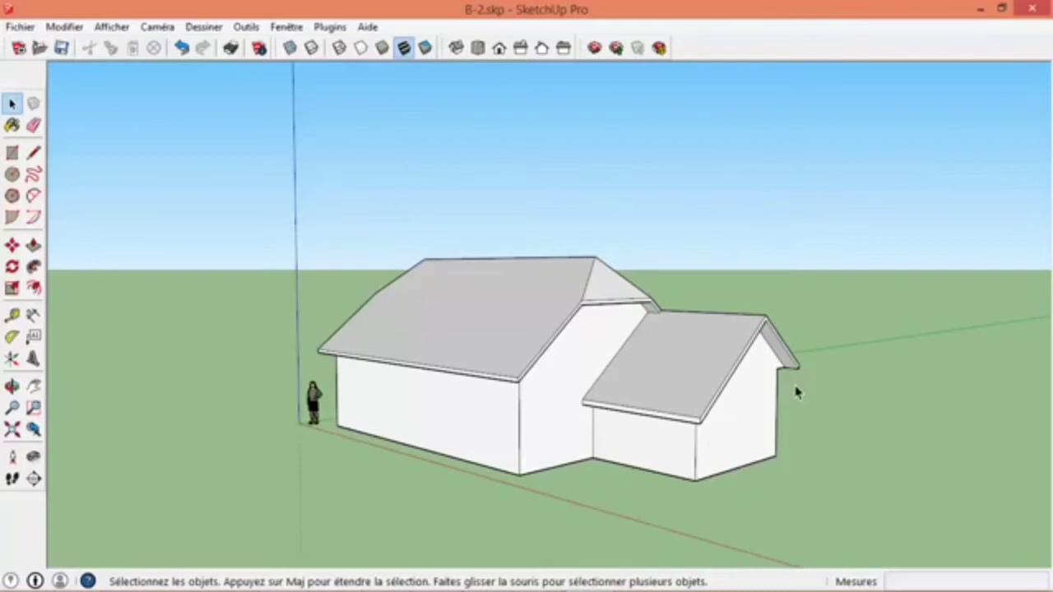
middle_drag(612, 452, 643, 421)
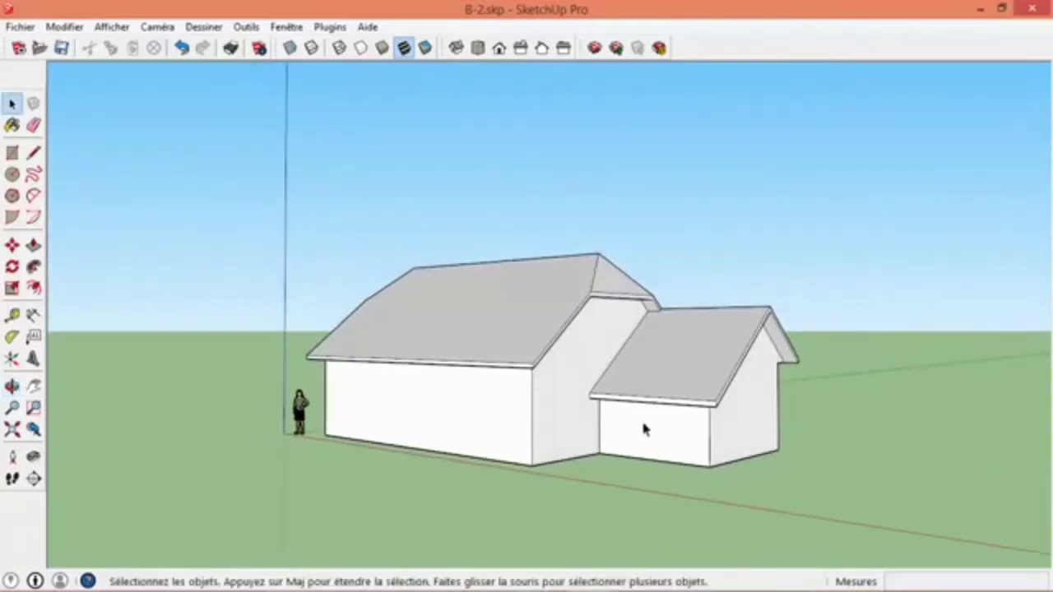
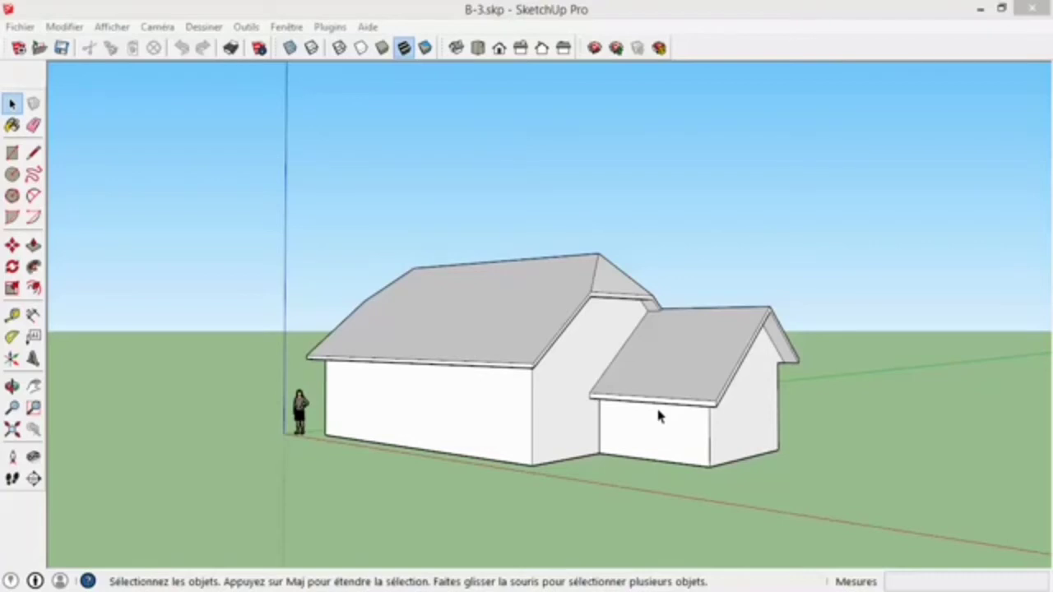
- Place two horizontal guides on the extension's gable wall: one 90 cm above its base edge, another 135 cm above the first
click(12, 315)
middle_drag(728, 447, 598, 468)
scroll(573, 493, up, 2)
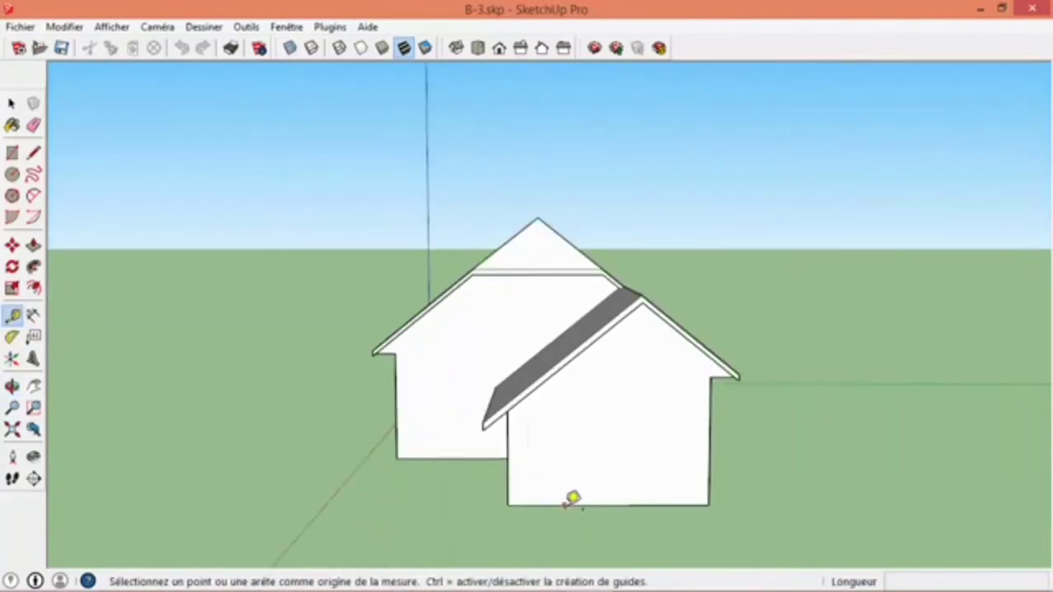
click(572, 498)
click(568, 471)
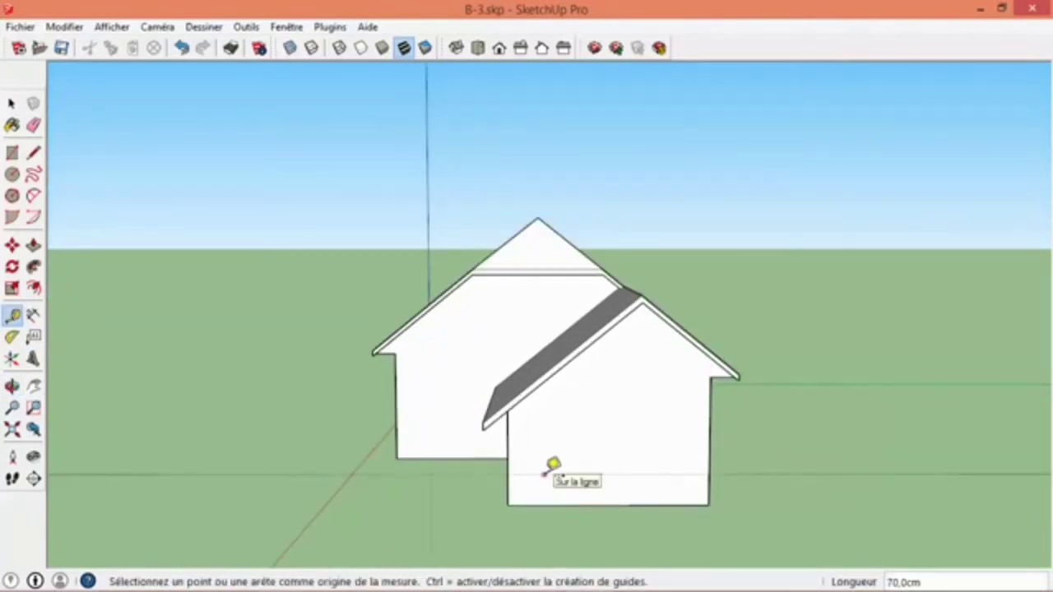
text(90cm)
key(Return)
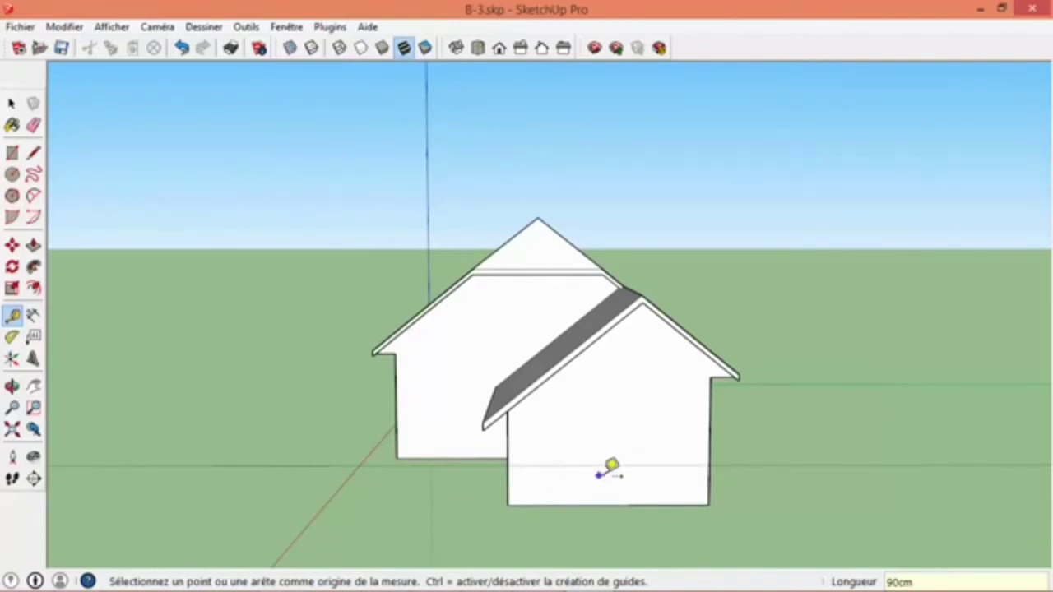
click(632, 465)
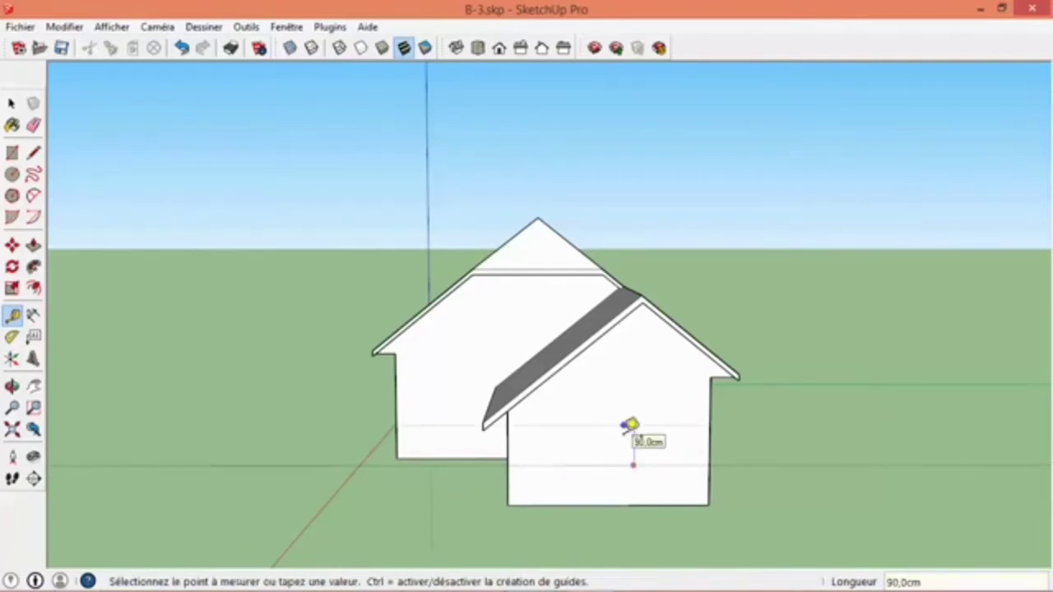
click(629, 426)
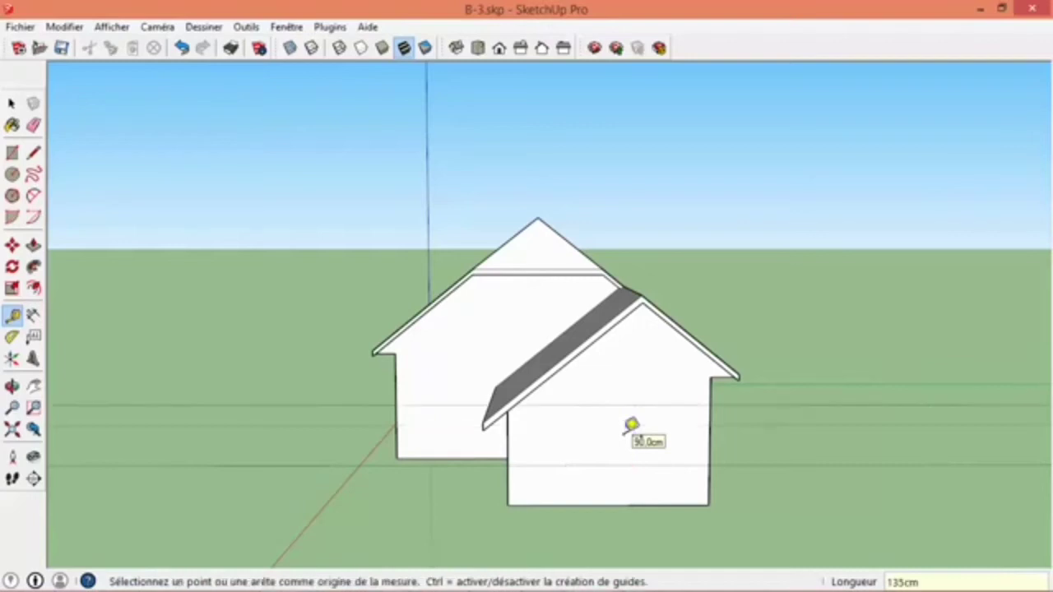
- Place horizontal guides on the long wall shared by house and extension, 90 cm above its base and level with the gable wall's upper guide
middle_drag(642, 406, 418, 447)
scroll(461, 494, up, 2)
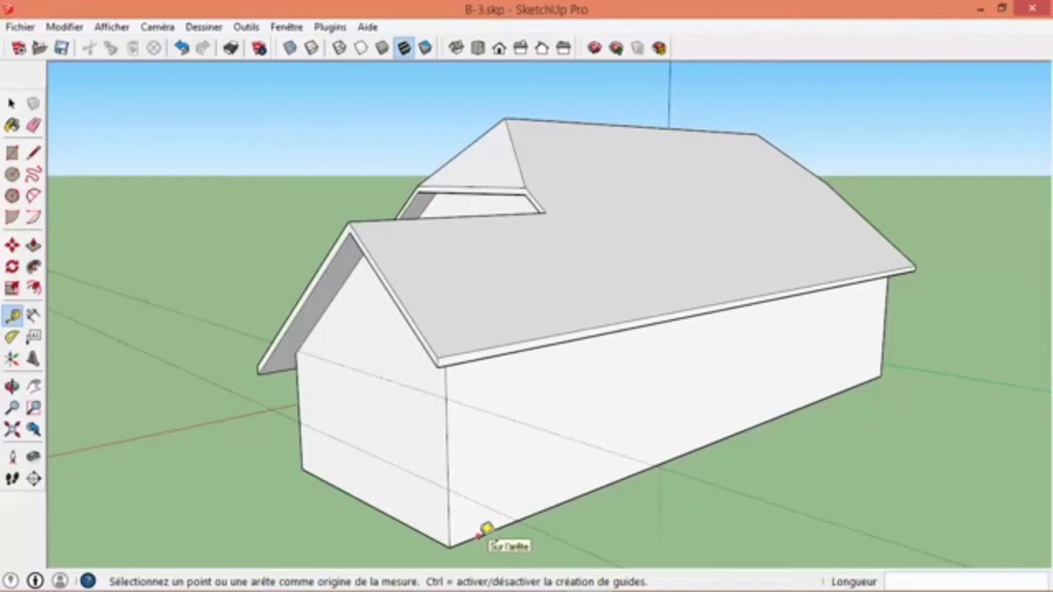
click(478, 534)
click(449, 489)
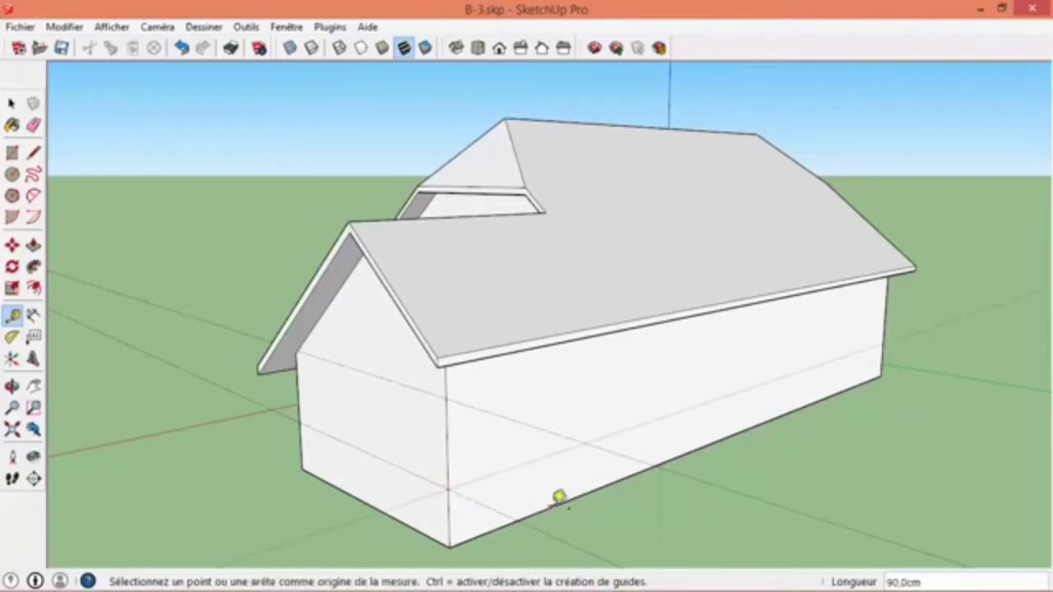
click(552, 504)
click(446, 398)
- Place two horizontal guides on the main house's opposite long wall: one 90 cm above its base, another 135 cm above the first
middle_drag(341, 343, 391, 488)
scroll(395, 477, up, 3)
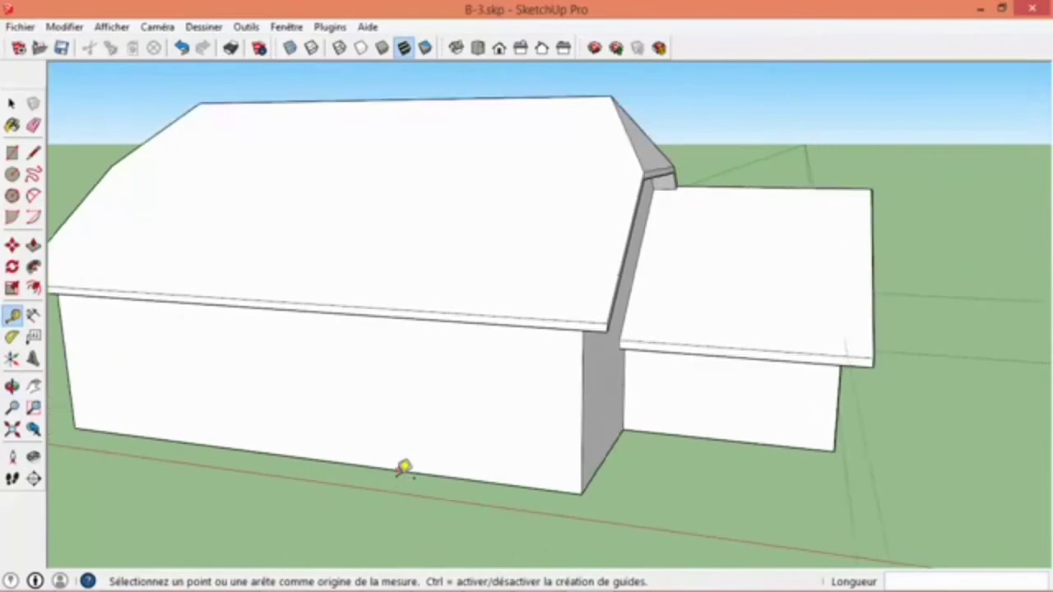
scroll(403, 463, down, 3)
click(399, 466)
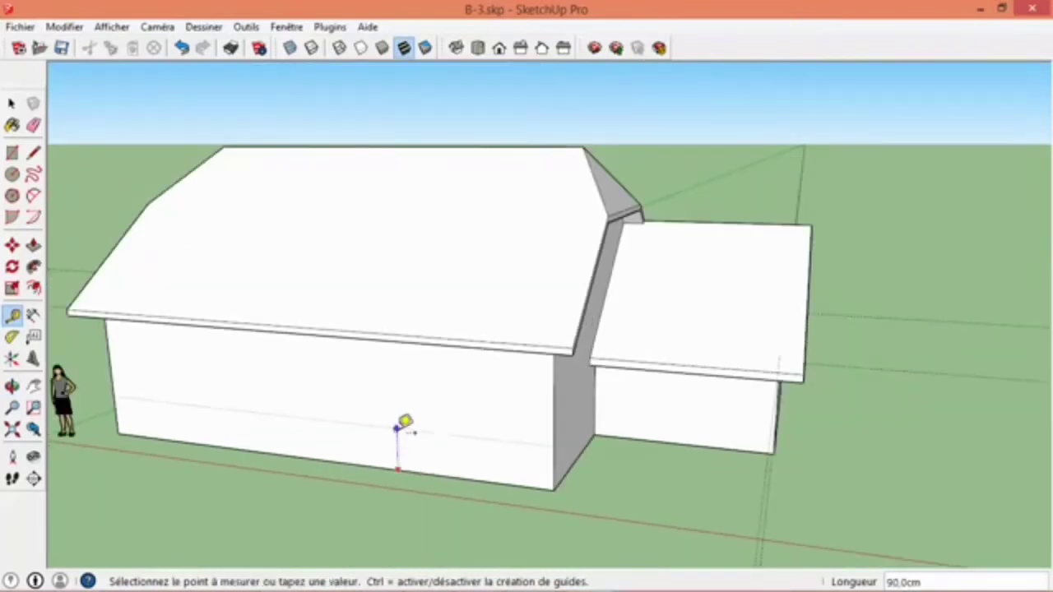
click(404, 426)
click(399, 419)
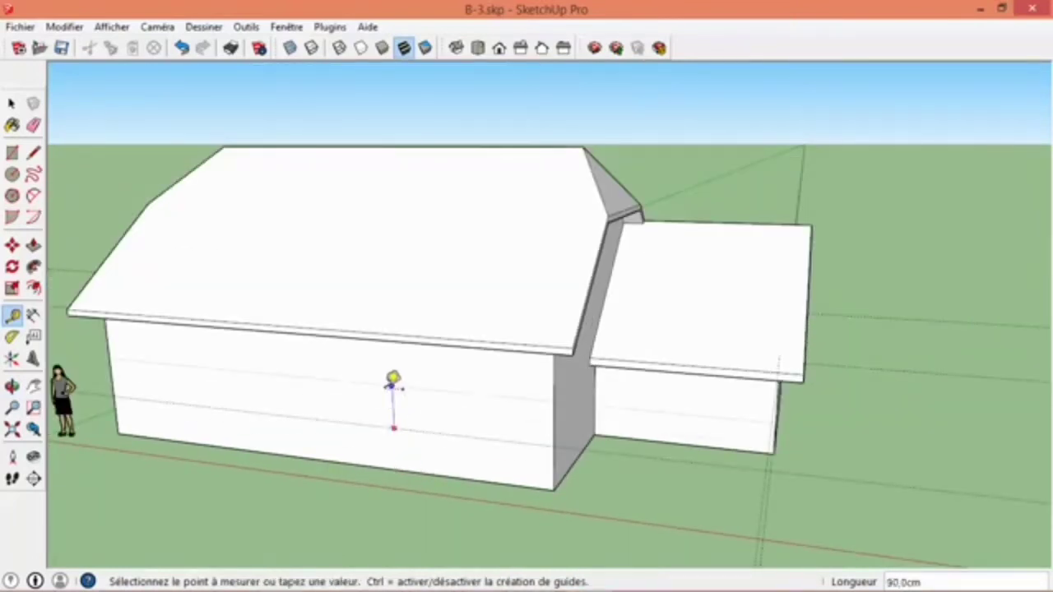
click(394, 378)
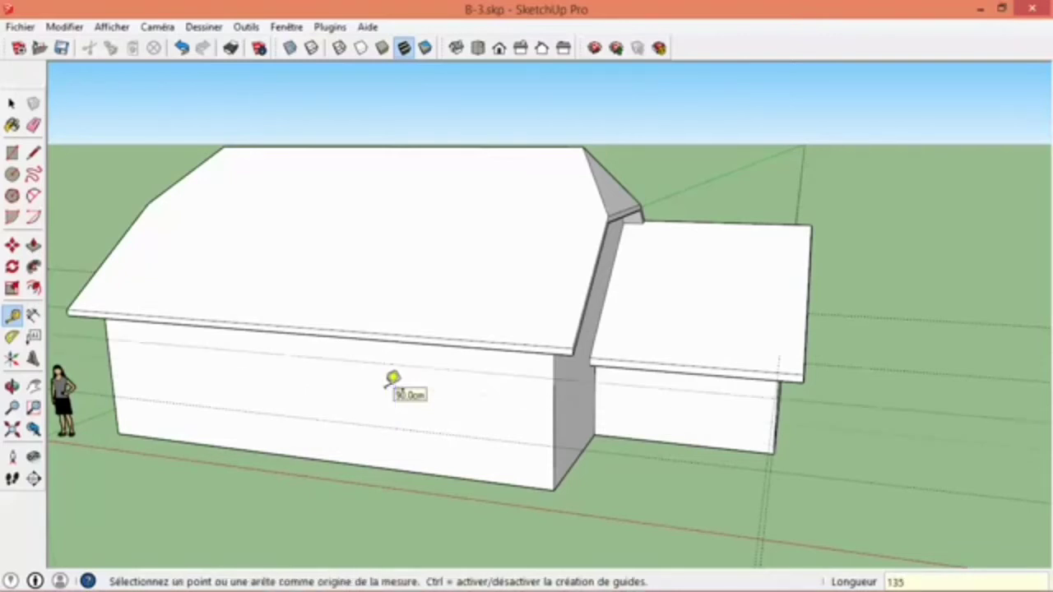
key(space)
- Place a vertical guide on the extension's gable wall, parallel to its corner nearest the recessed side of the house
middle_drag(383, 384, 258, 399)
middle_drag(795, 463, 656, 430)
scroll(679, 427, up, 3)
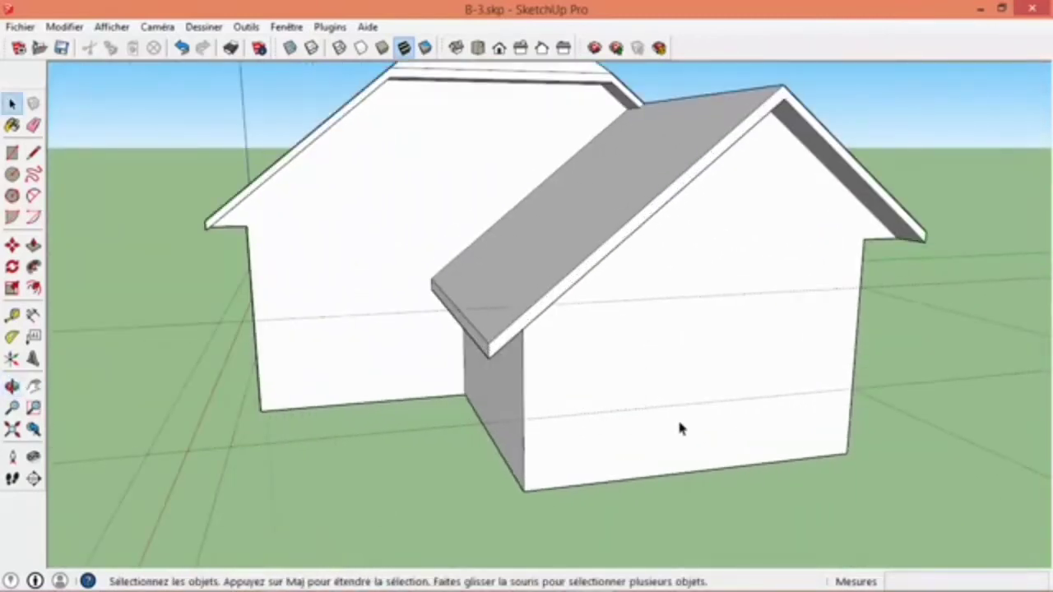
click(11, 315)
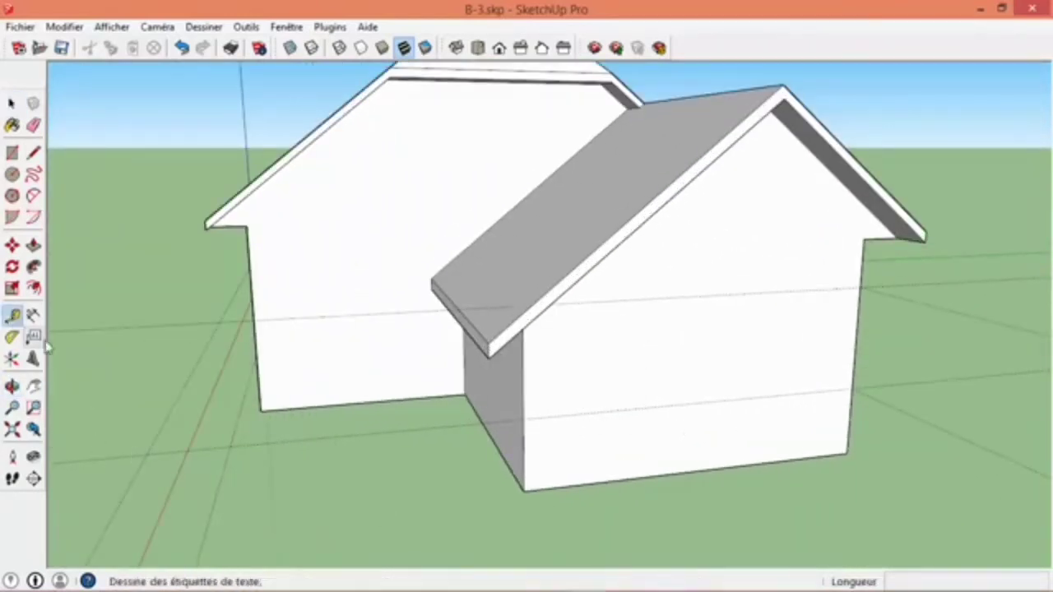
click(524, 453)
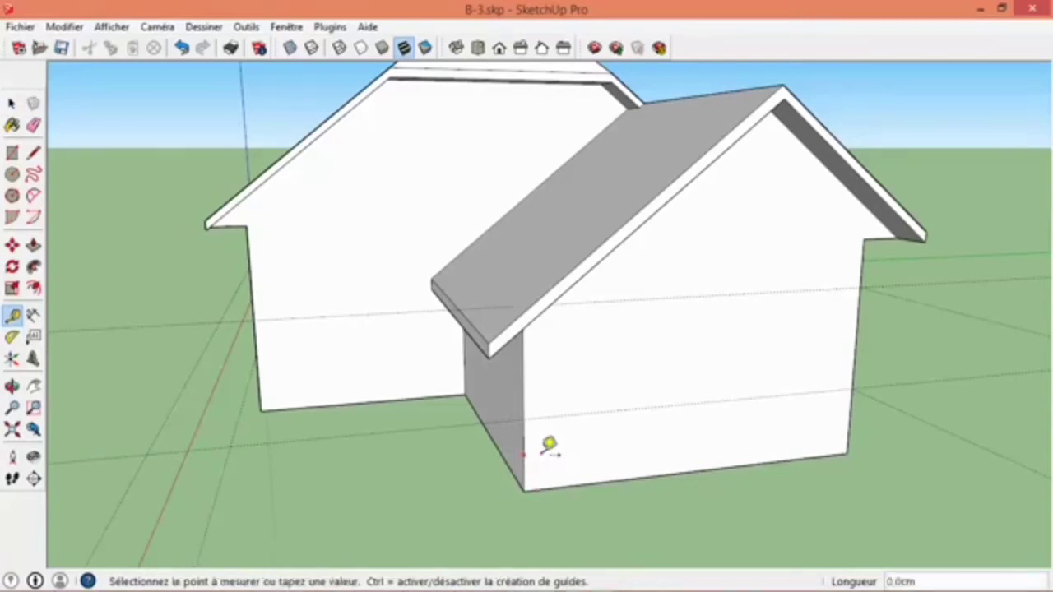
click(596, 445)
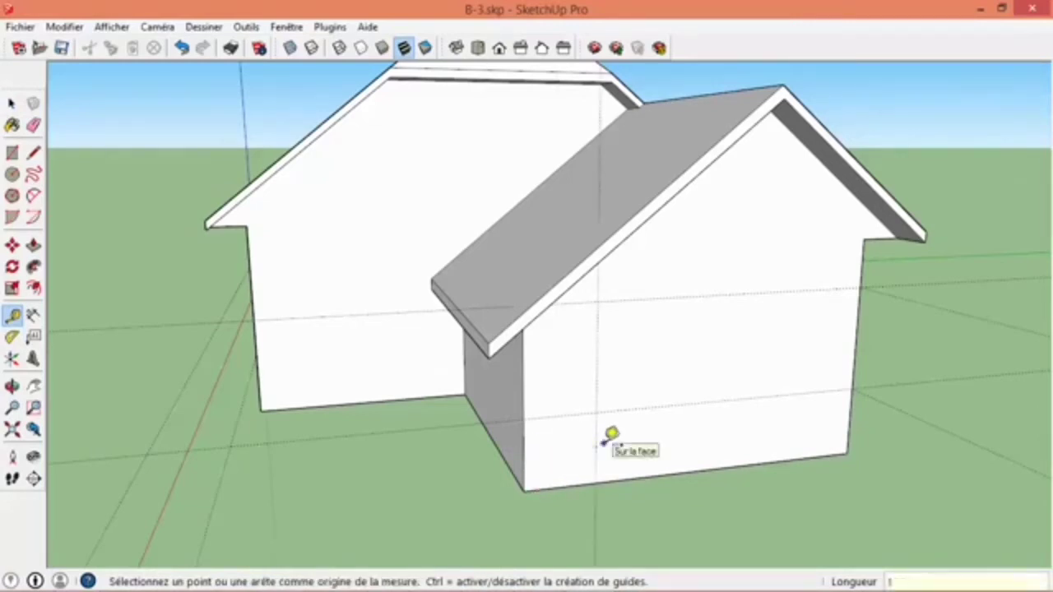
mouse_move(611, 436)
middle_down()
mouse_move(616, 420)
mouse_move(369, 430)
mouse_move(610, 416)
middle_up()
- Place vertical guides on the main house's shorter long wall, 124 cm from the extension-side corner and about 88 cm from the opposite corner
middle_drag(377, 483, 662, 403)
click(657, 400)
click(606, 400)
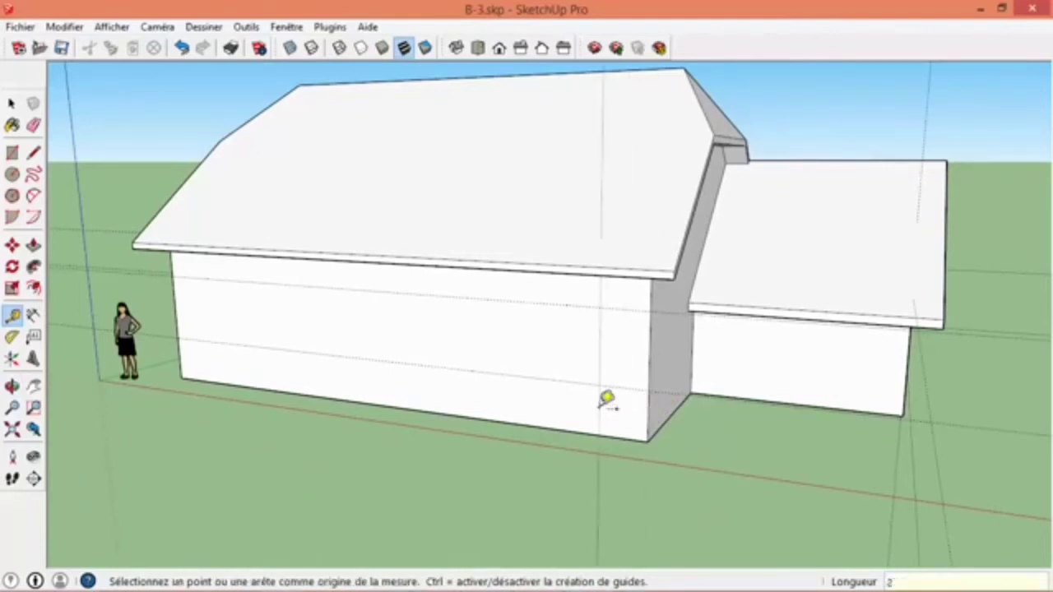
key(Return)
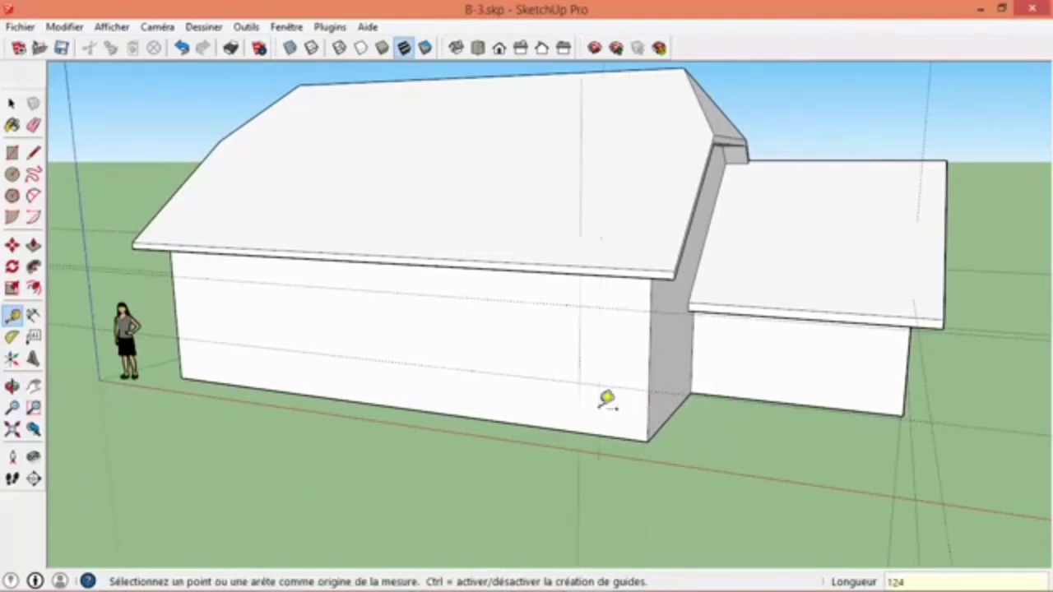
click(182, 306)
click(215, 306)
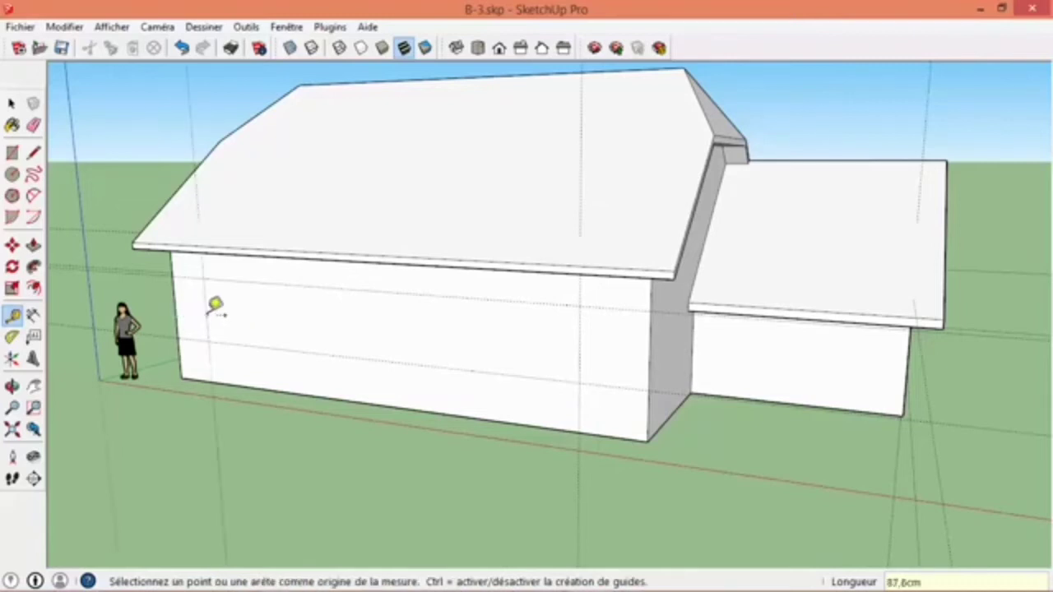
- Place a vertical guide on the long shared wall, inward from the corner at the end opposite the extension
middle_drag(364, 231, 785, 257)
scroll(711, 259, up, 1)
middle_drag(710, 258, 656, 361)
scroll(658, 326, up, 5)
click(658, 326)
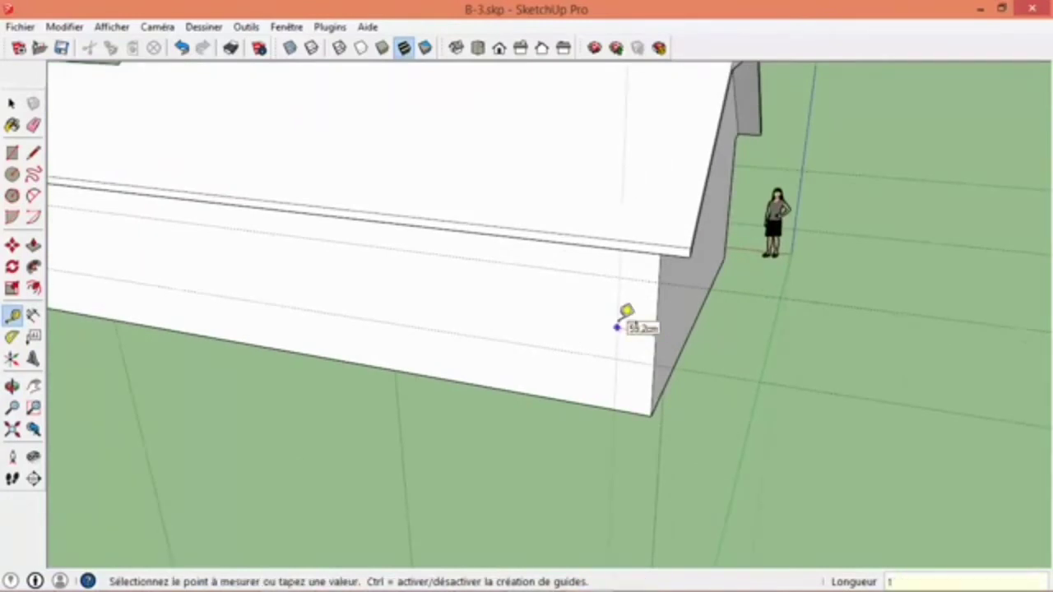
key(Return)
scroll(628, 301, down, 8)
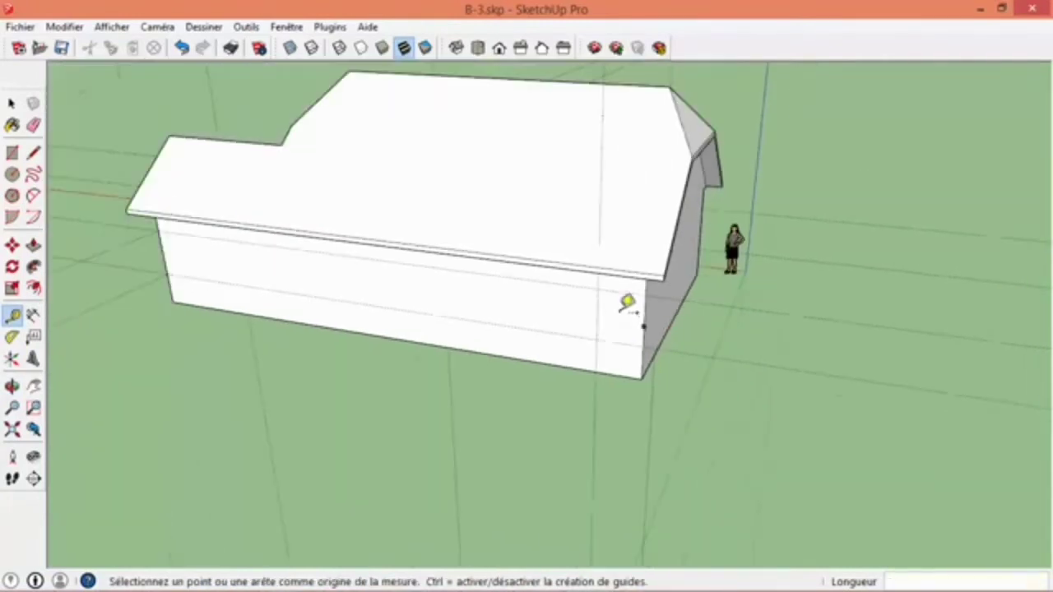
key(space)
- Place a vertical guide on the gable wall opposite the extension, 382.5 cm from its corner with the long shared wall
middle_drag(724, 288, 614, 183)
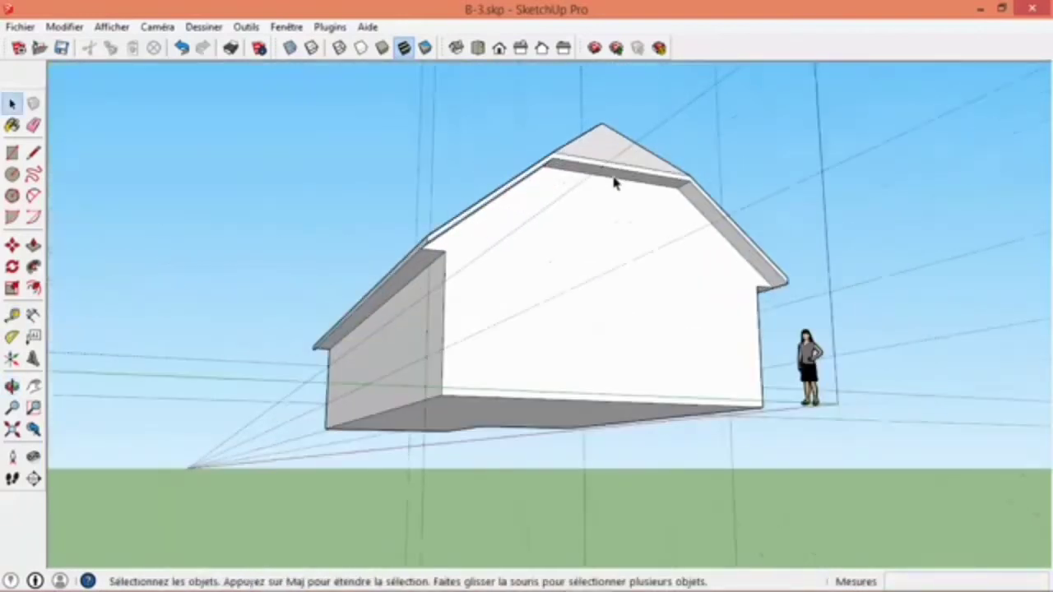
middle_drag(426, 333, 496, 339)
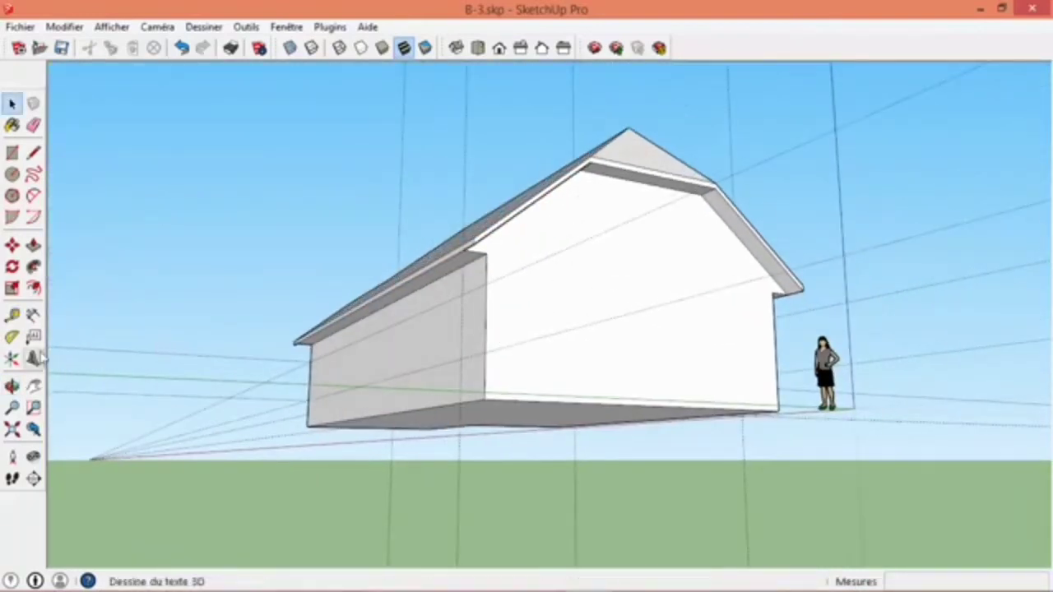
click(11, 315)
click(486, 314)
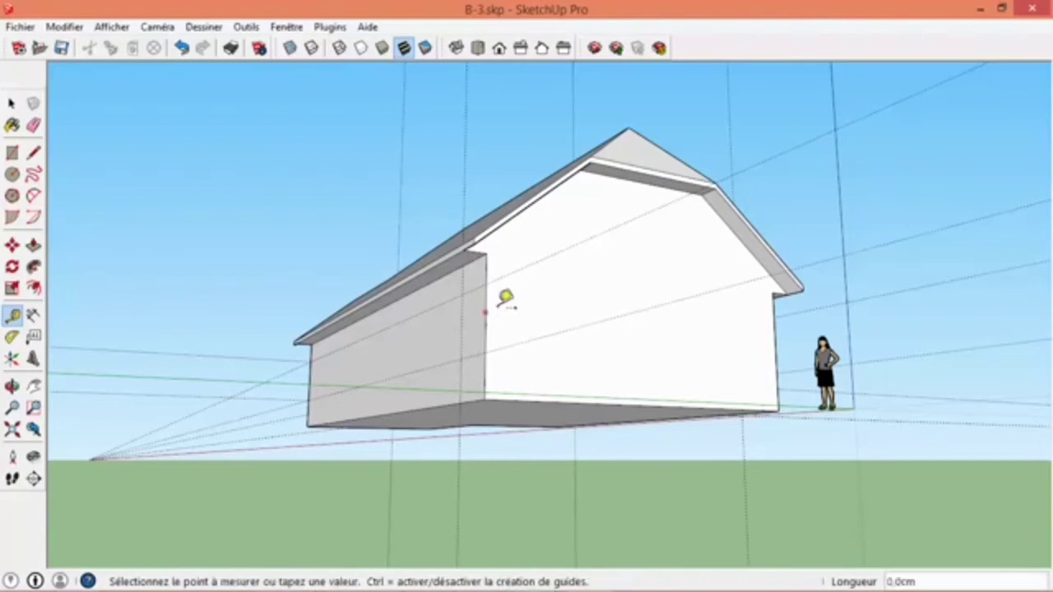
click(658, 175)
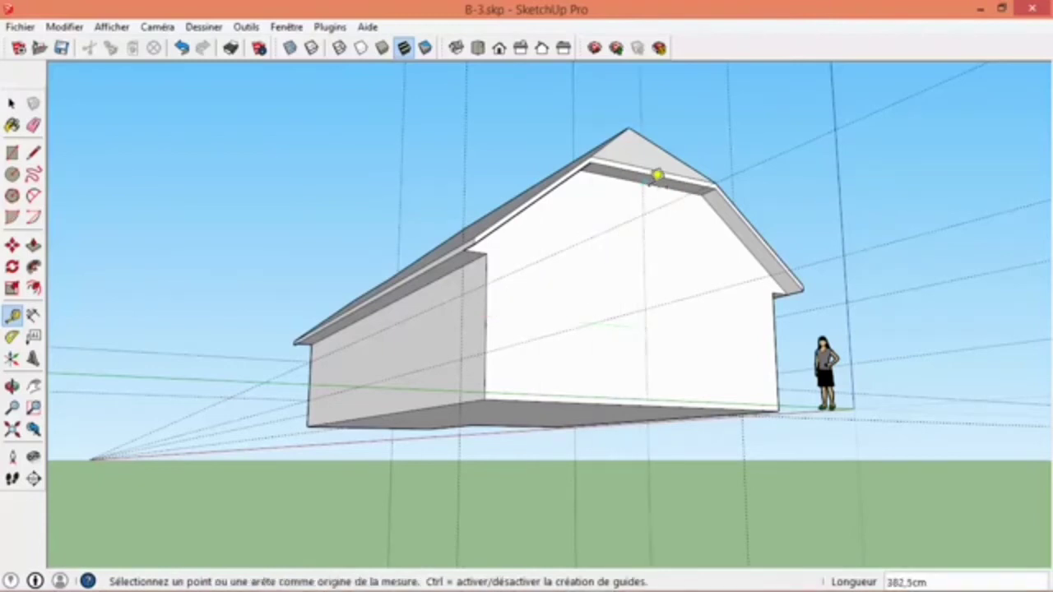
- Place a horizontal guide 355 cm above the base edge of the gable wall opposite the extension
middle_drag(598, 393, 639, 472)
scroll(650, 481, up, 3)
click(663, 479)
click(658, 319)
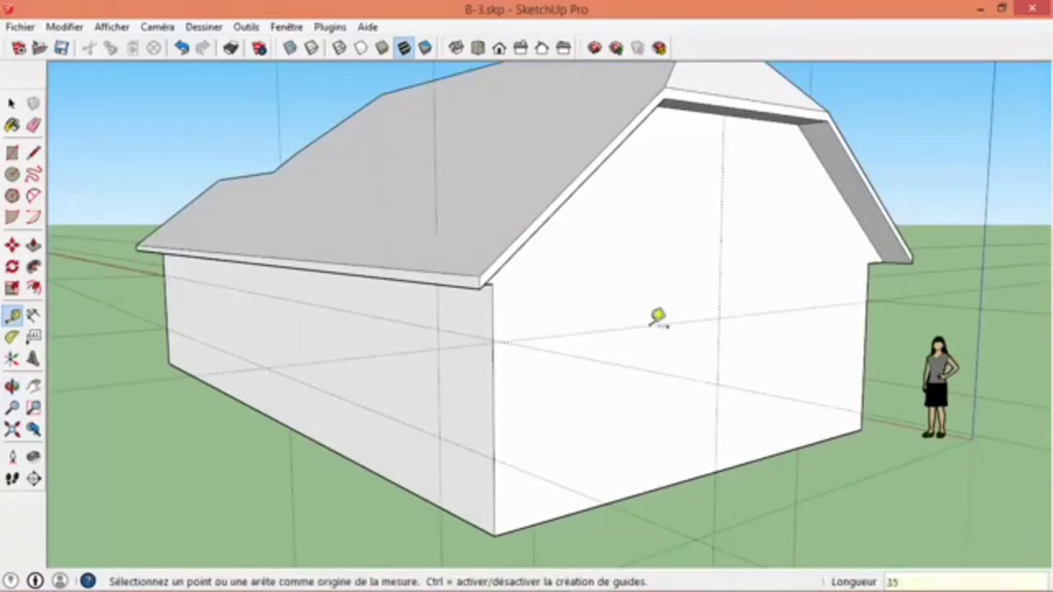
text(355)
key(Return)
- Place a vertical guide at mid-width of the main house's extension-side gable wall, offset from its outer corner edge
scroll(658, 317, down, 2)
mouse_move(686, 320)
middle_down()
mouse_move(842, 383)
mouse_move(848, 301)
mouse_move(669, 328)
middle_up()
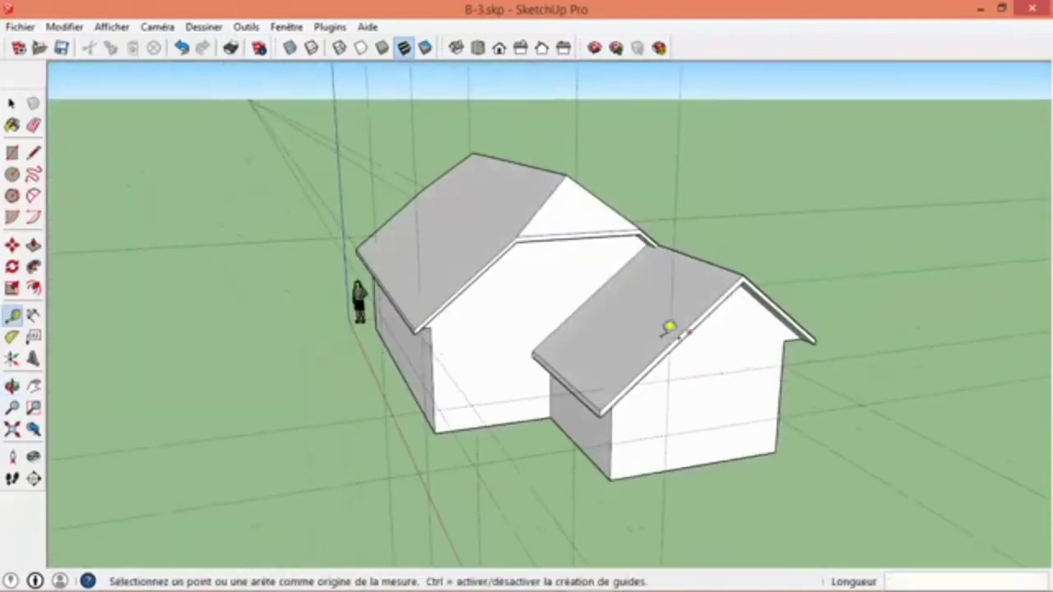
click(442, 369)
middle_drag(442, 370, 568, 194)
scroll(567, 194, up, 3)
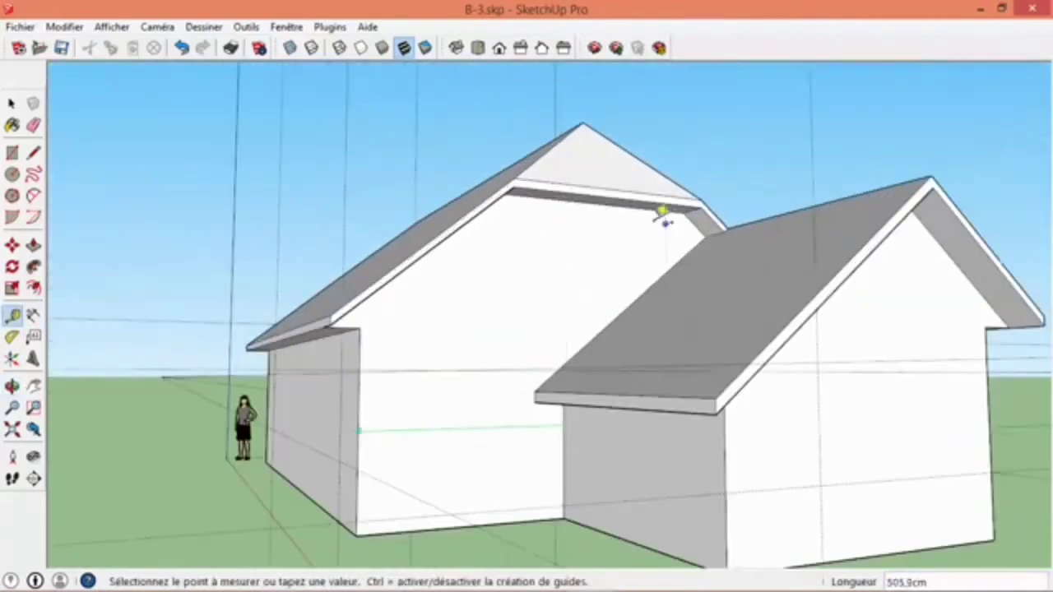
click(611, 200)
- Place a horizontal guide 355 cm above the base edge of the main house's extension-side gable wall
click(535, 515)
click(527, 333)
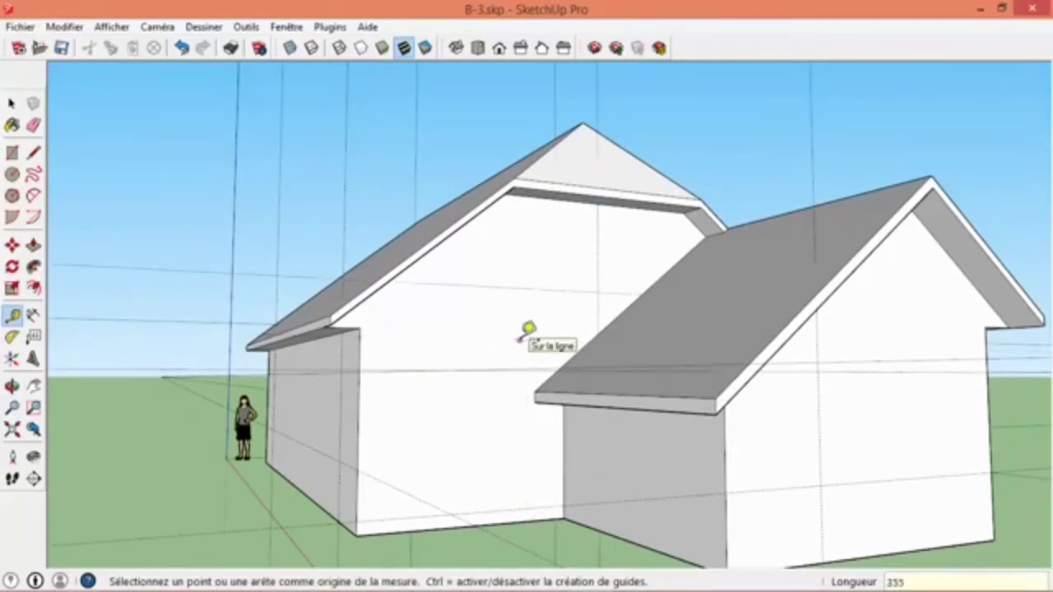
key(space)
- Draw a window rectangle 120 cm wide and 135 cm high on the extension's gable wall, starting from the lower guide intersection
middle_drag(519, 335, 665, 374)
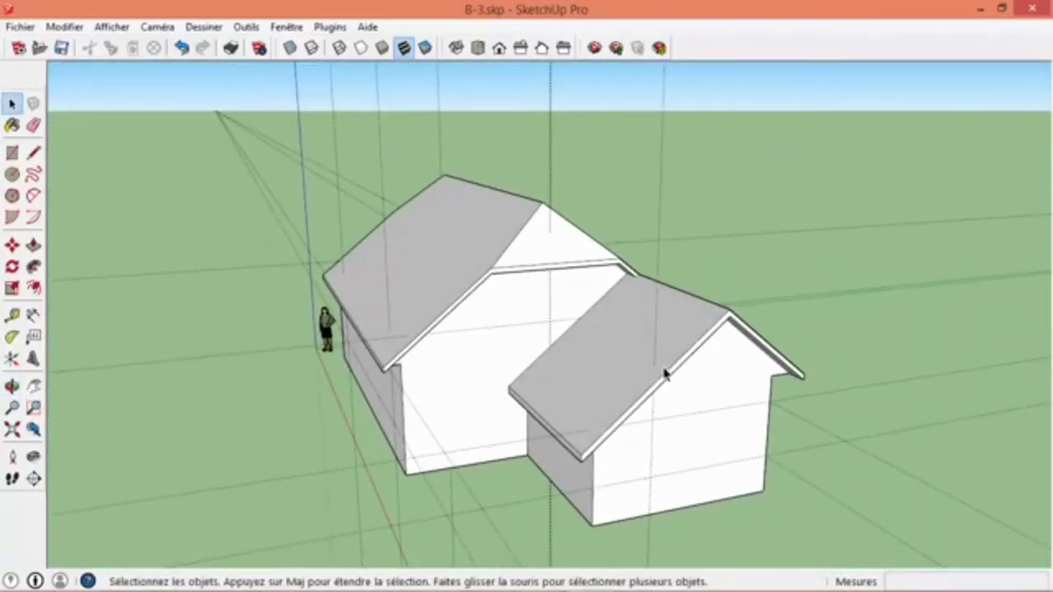
middle_drag(471, 481, 619, 380)
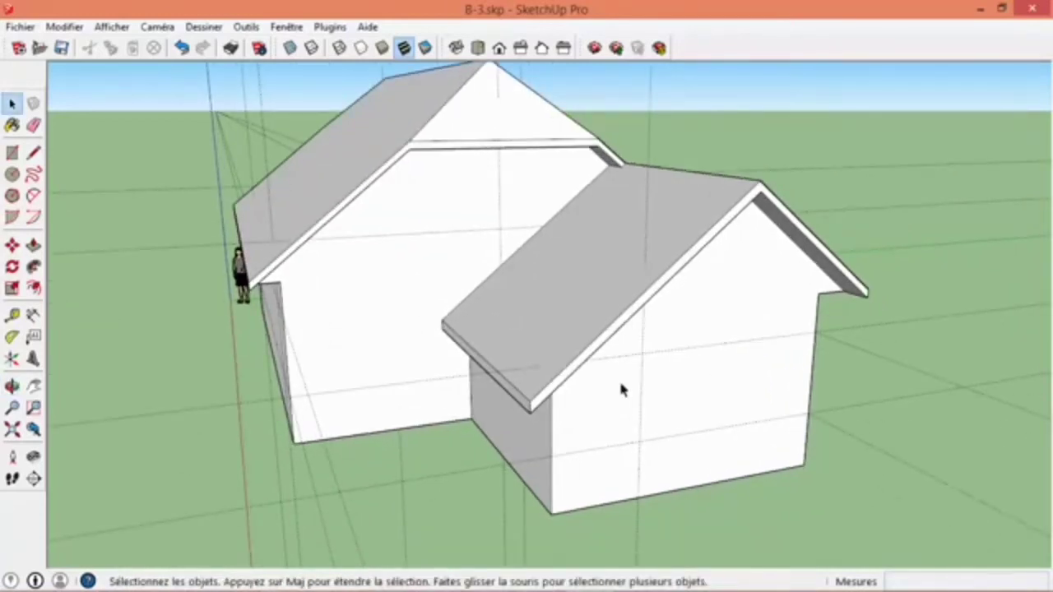
click(12, 152)
click(640, 441)
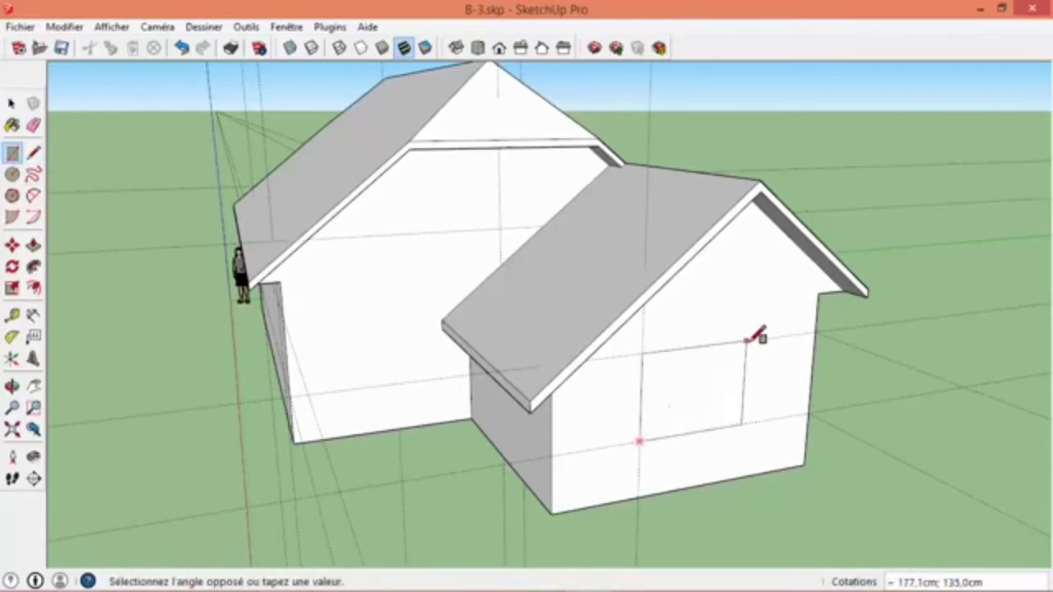
click(750, 339)
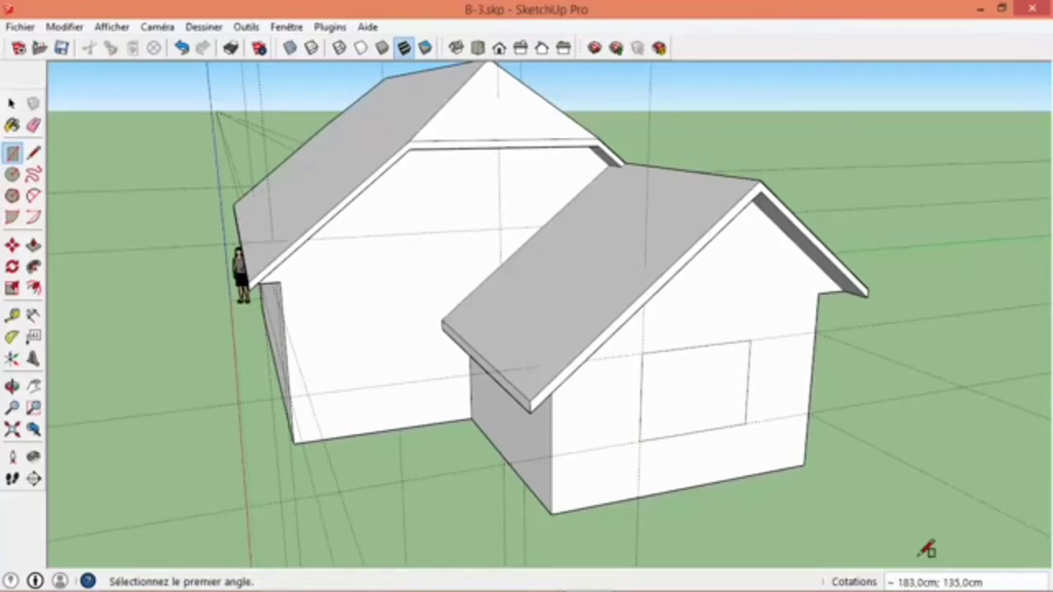
text(120)
key(Return)
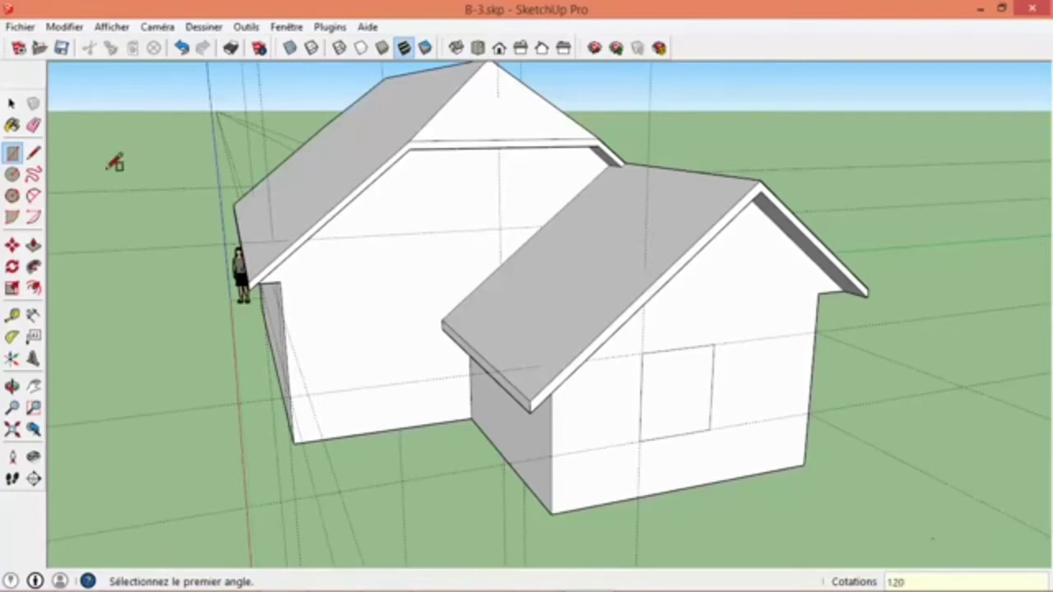
click(11, 104)
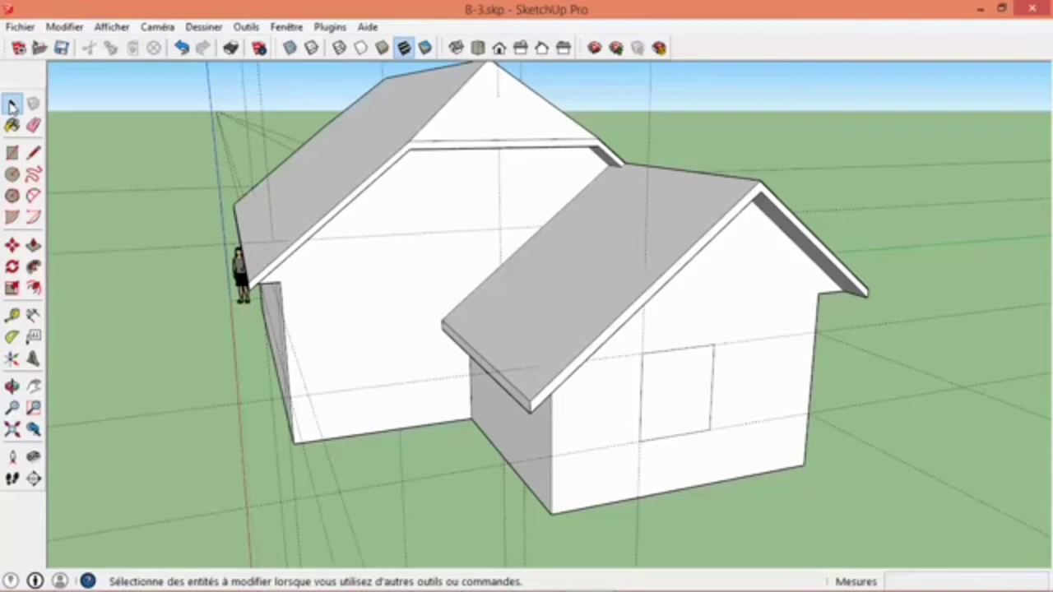
- Try selecting the window face on the extension's gable alone and together with its bounding edges, and clear the selection
middle_drag(645, 401, 601, 388)
click(602, 385)
scroll(605, 393, up, 3)
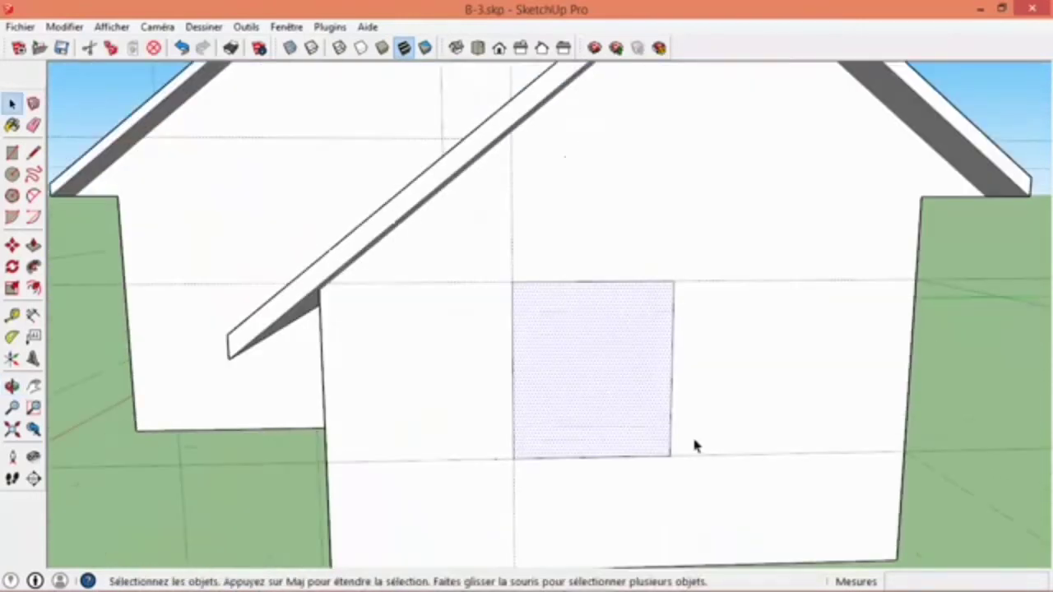
middle_drag(601, 370, 701, 403)
click(657, 357)
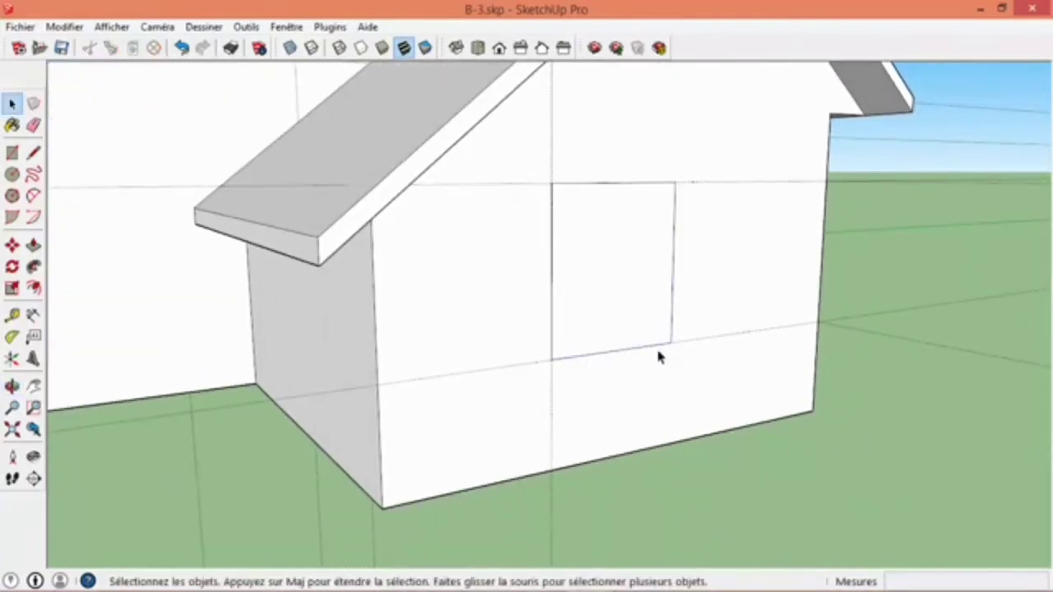
double_click(621, 287)
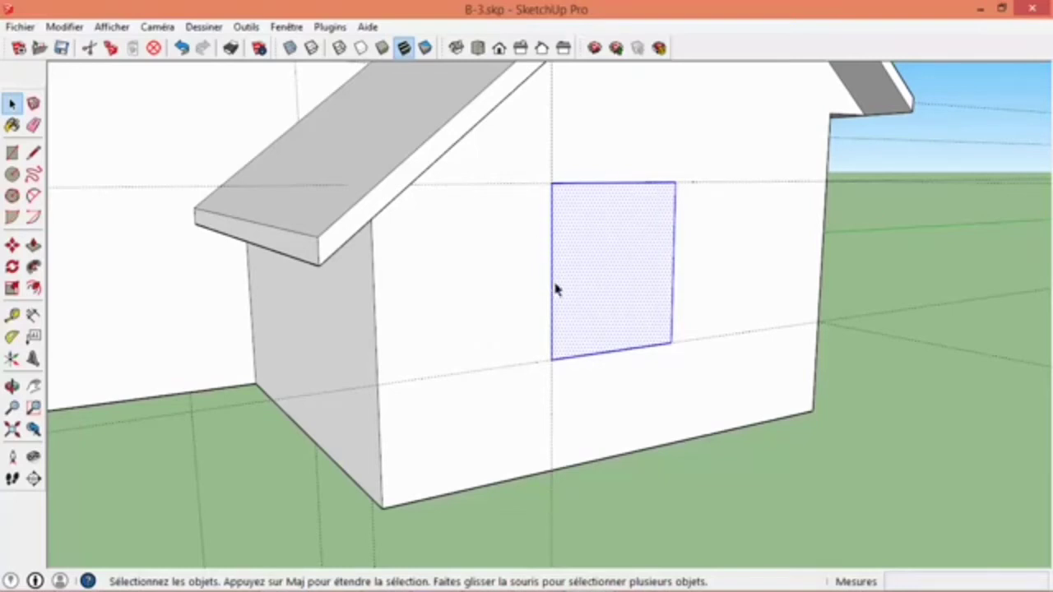
click(692, 479)
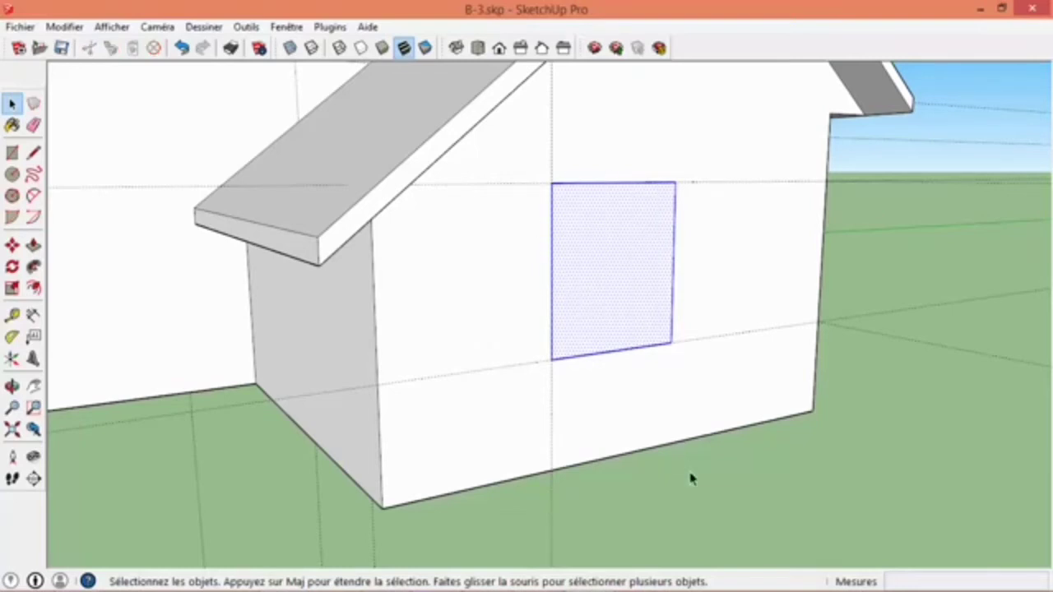
- Try extending the selection from the window face to its edges and all connected house geometry, and clear it
click(608, 278)
double_click(608, 278)
scroll(609, 276, down, 6)
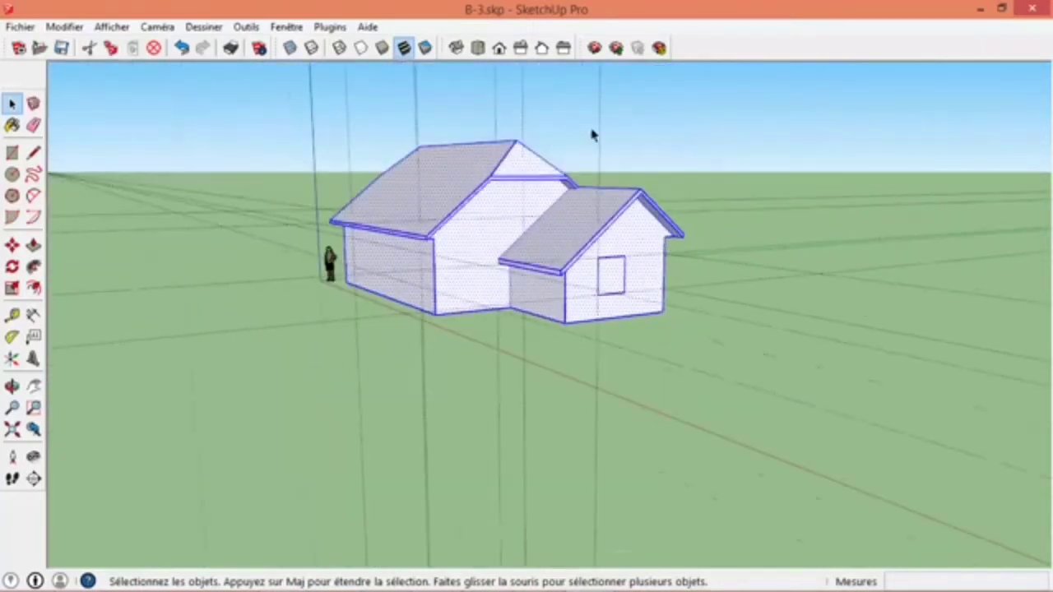
scroll(608, 275, up, 3)
click(649, 376)
click(607, 296)
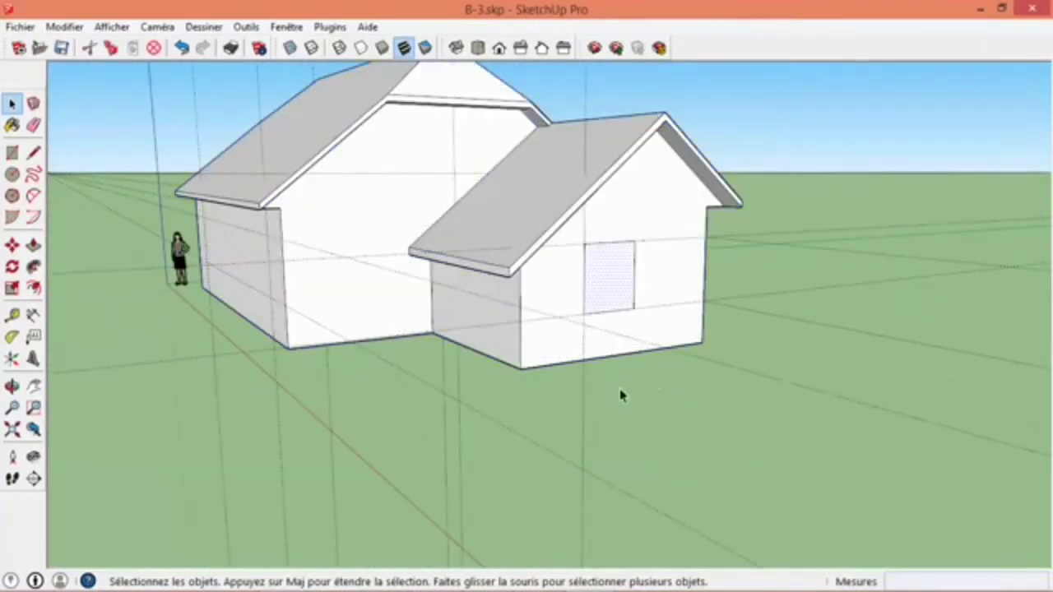
double_click(613, 302)
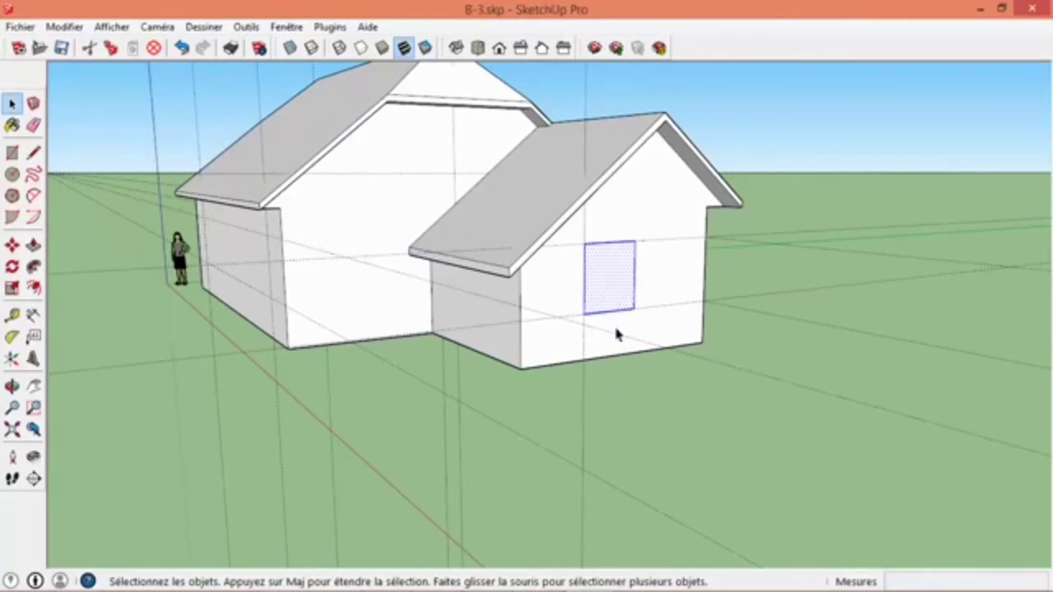
triple_click(613, 294)
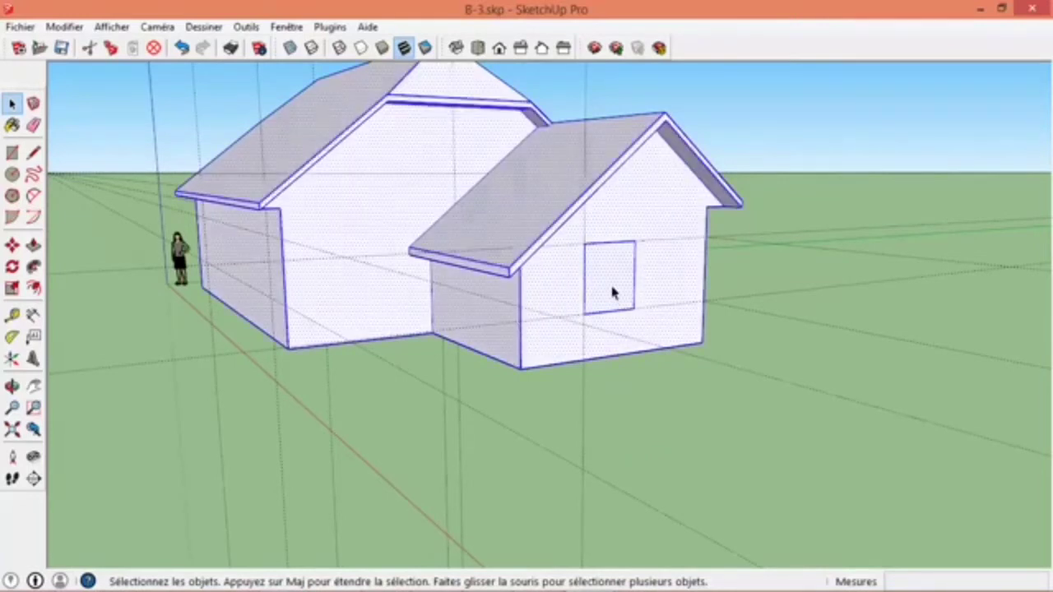
click(631, 395)
- Turn the window face and its bounding edges into a component named "fenetre", keeping the cut-opening and replace-selection options enabled
click(615, 297)
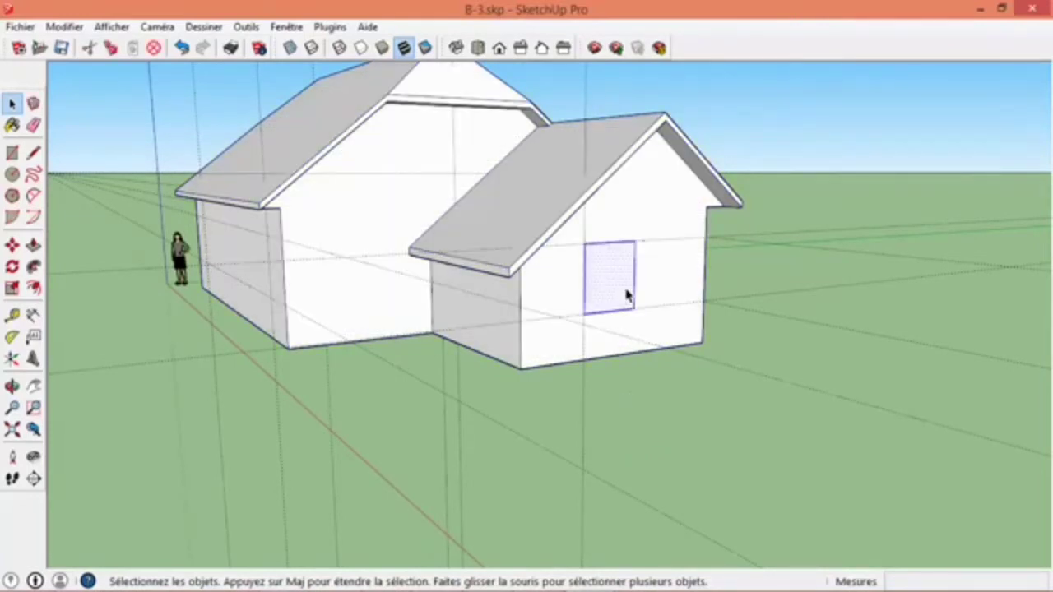
scroll(625, 296, up, 4)
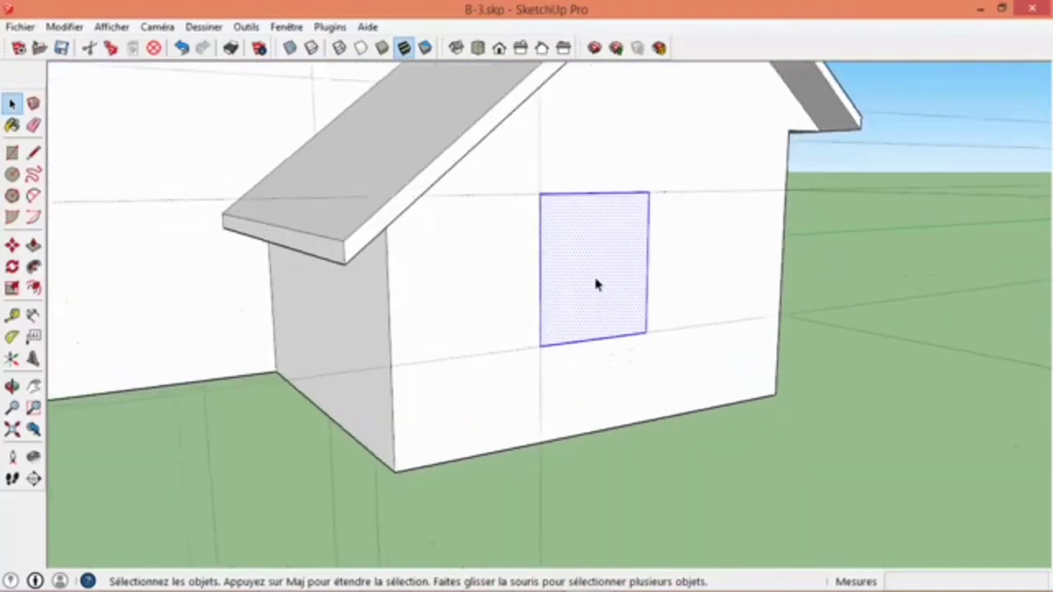
scroll(594, 285, down, 2)
middle_drag(590, 277, 597, 333)
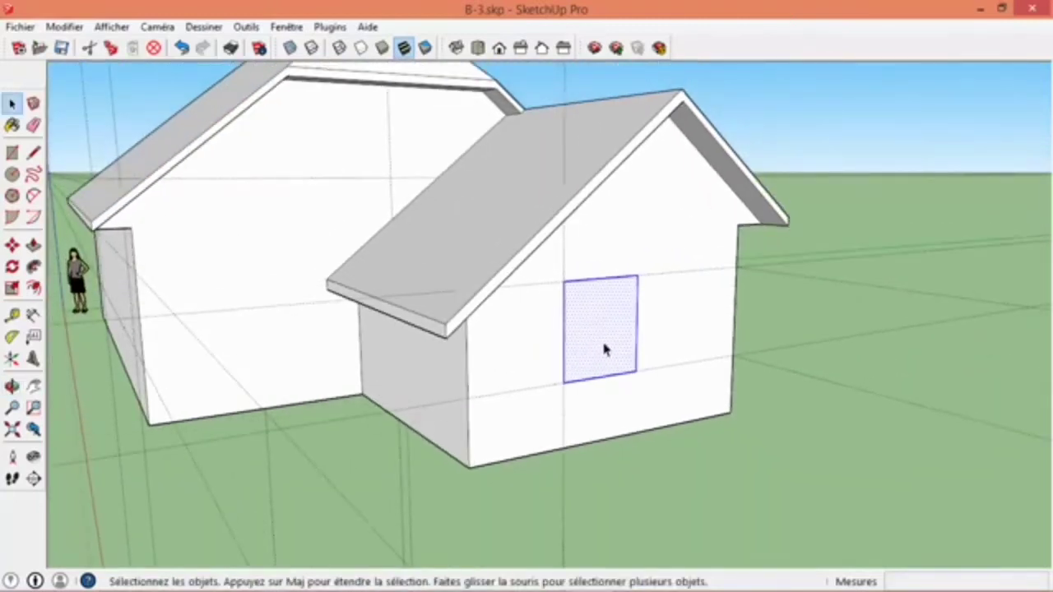
right_click(600, 332)
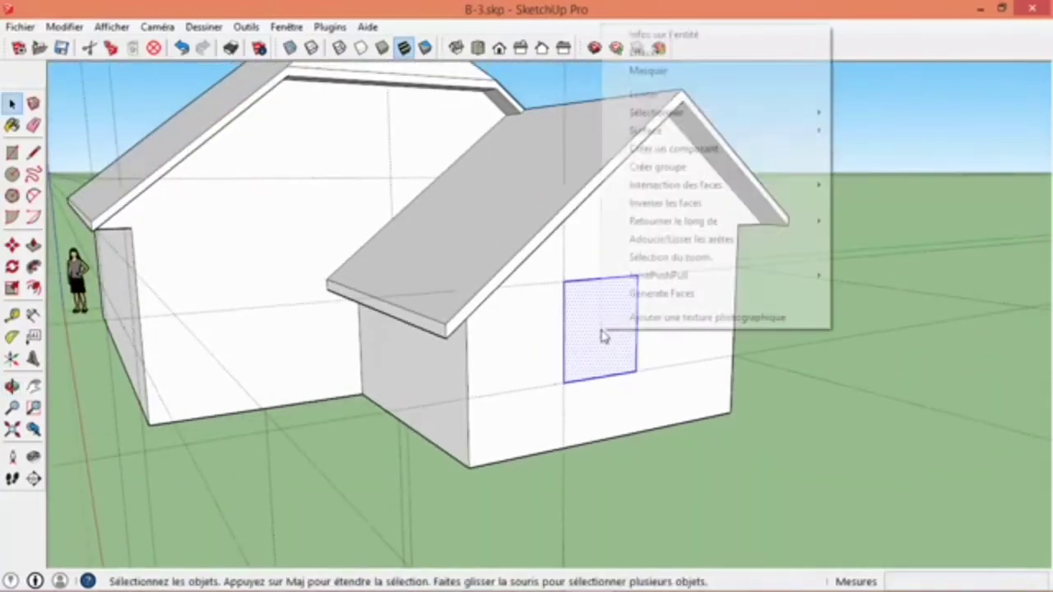
click(667, 149)
drag(696, 157, 680, 126)
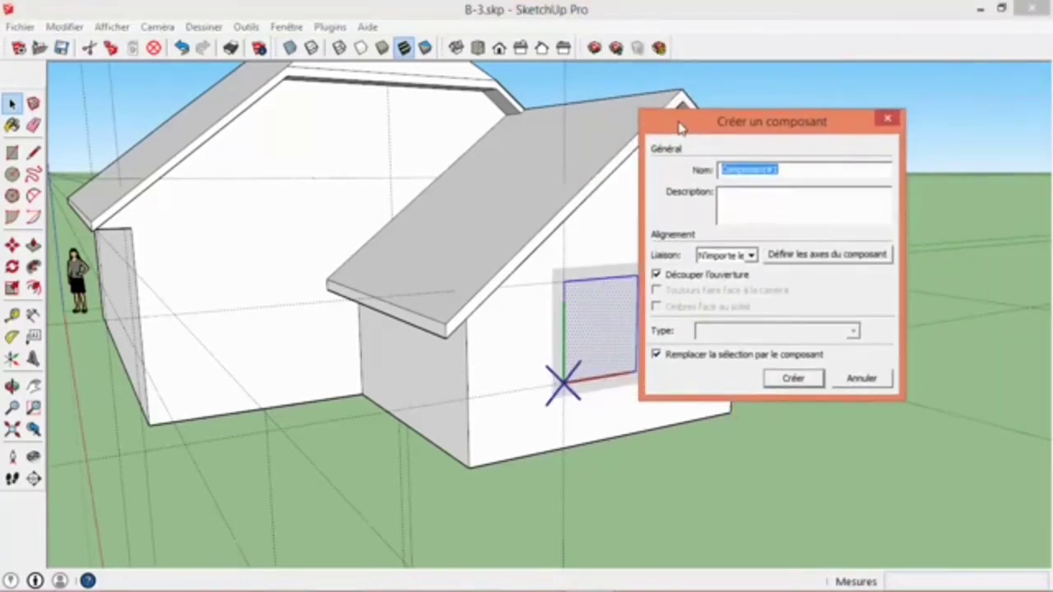
drag(801, 174, 682, 166)
text(fenetre)
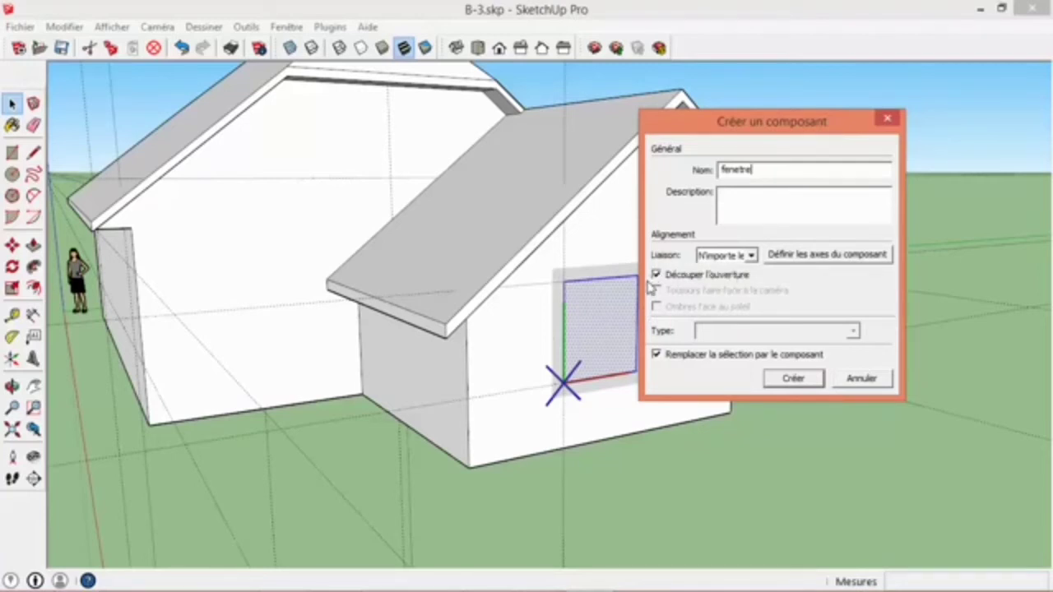
click(787, 379)
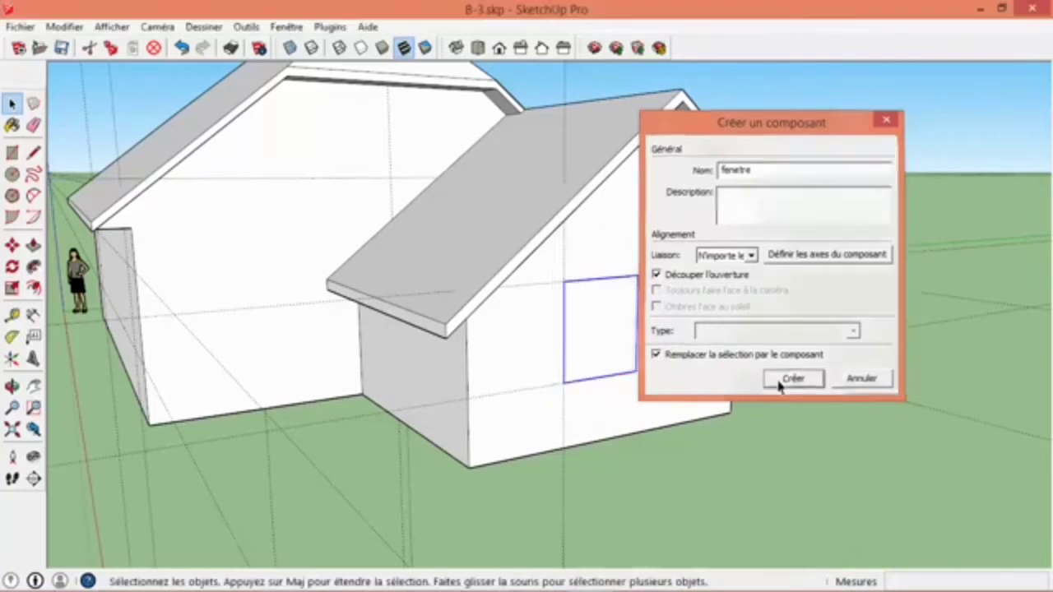
middle_drag(567, 355, 541, 381)
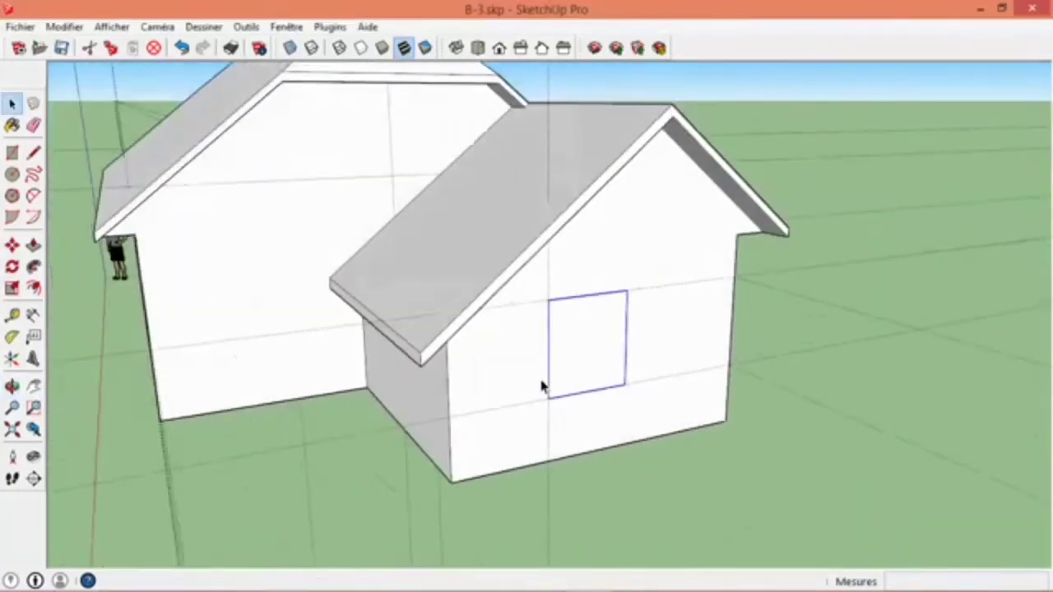
scroll(543, 383, down, 4)
scroll(546, 389, up, 3)
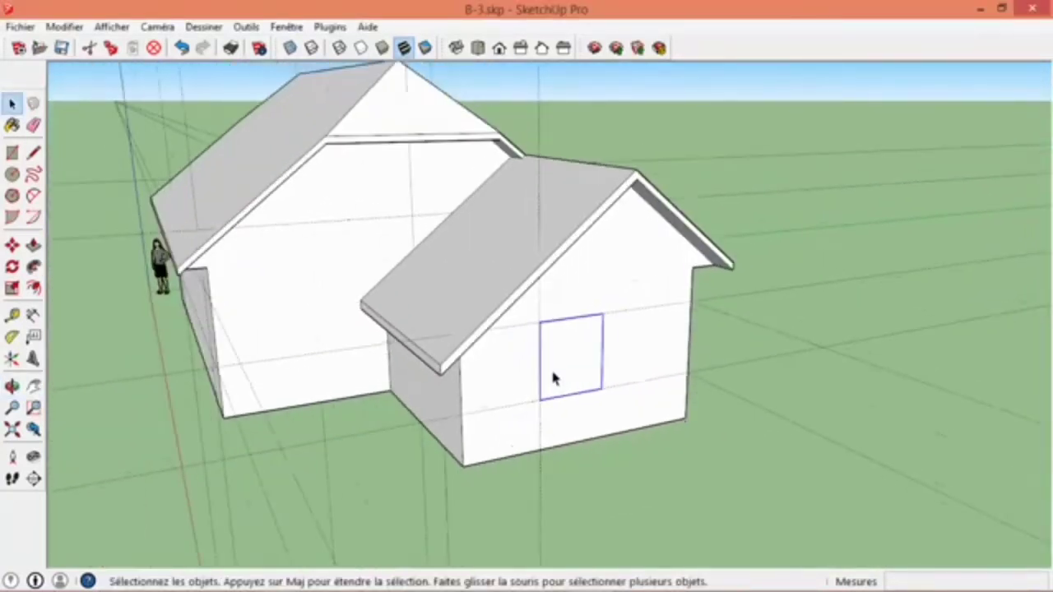
scroll(566, 332, up, 1)
scroll(586, 361, down, 1)
middle_drag(586, 366, 590, 334)
scroll(590, 334, up, 3)
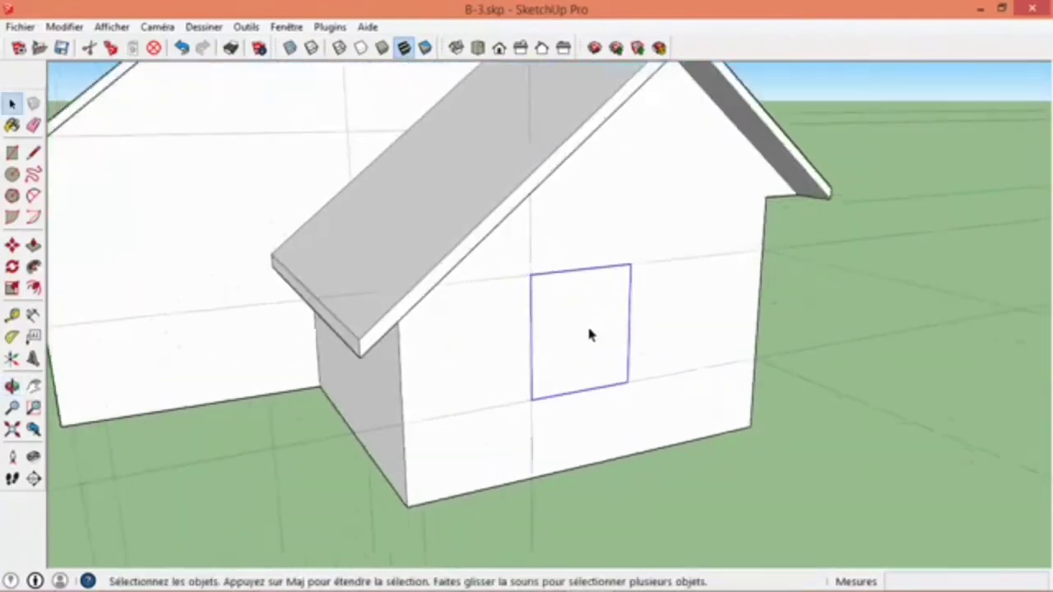
scroll(589, 334, down, 1)
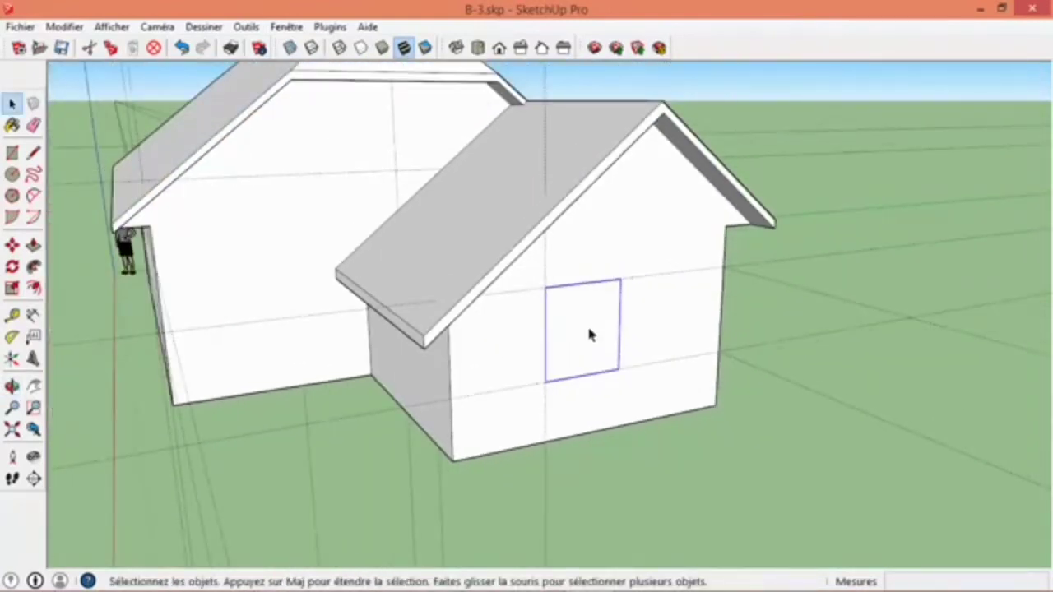
- Copy the fenetre component onto the main house's long side wall and snap its lower corner to the guide intersection nearest the extension
click(12, 246)
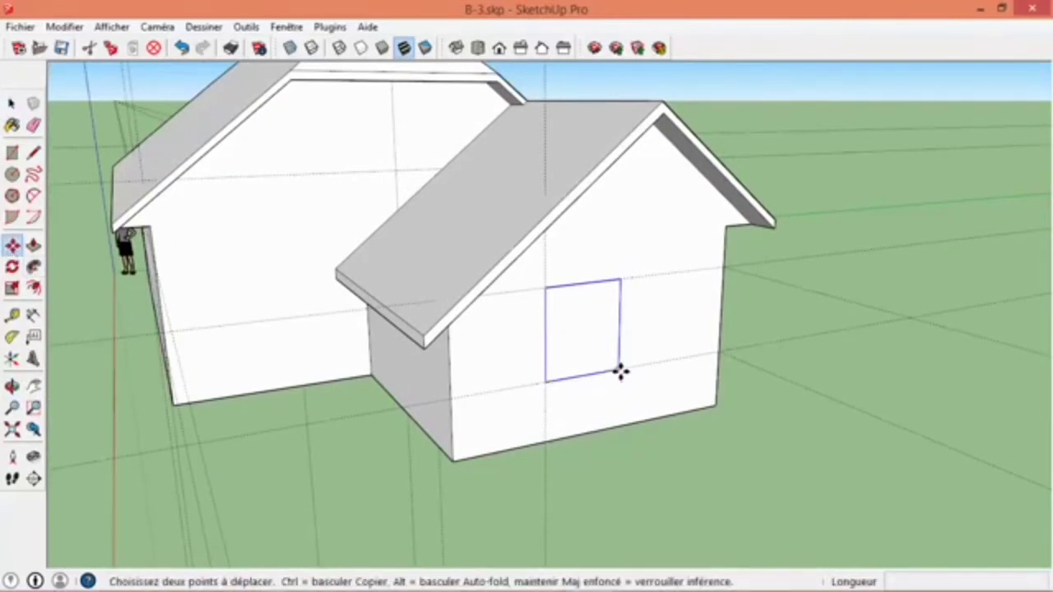
click(547, 379)
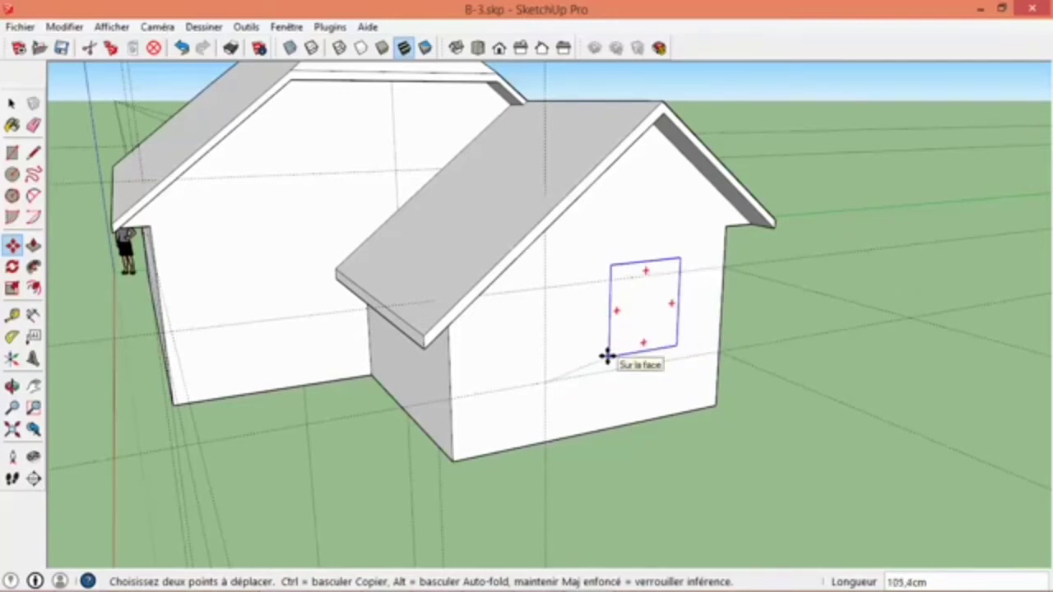
key(ctrl)
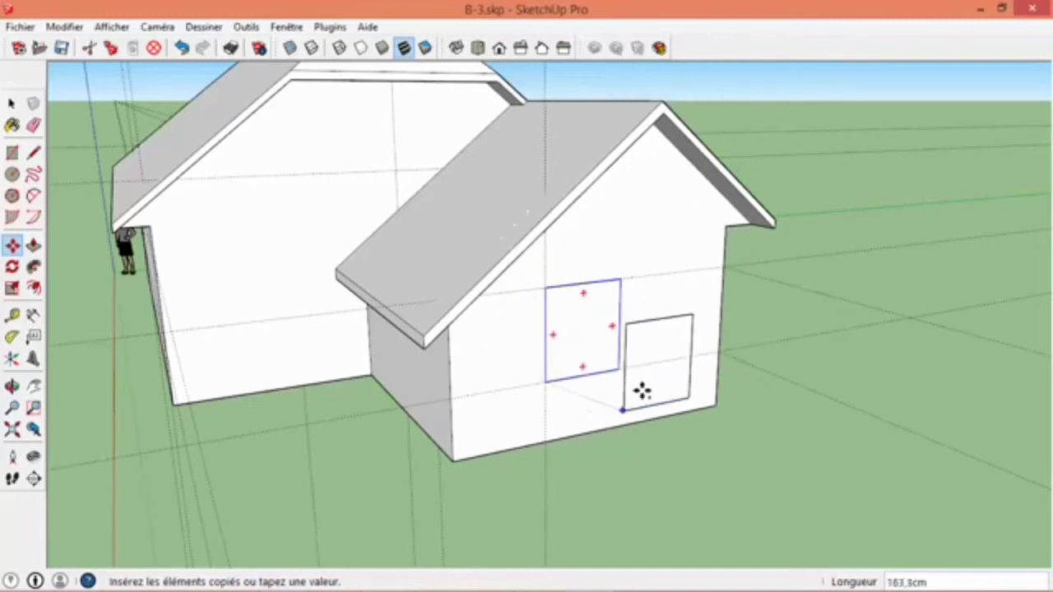
key(ctrl)
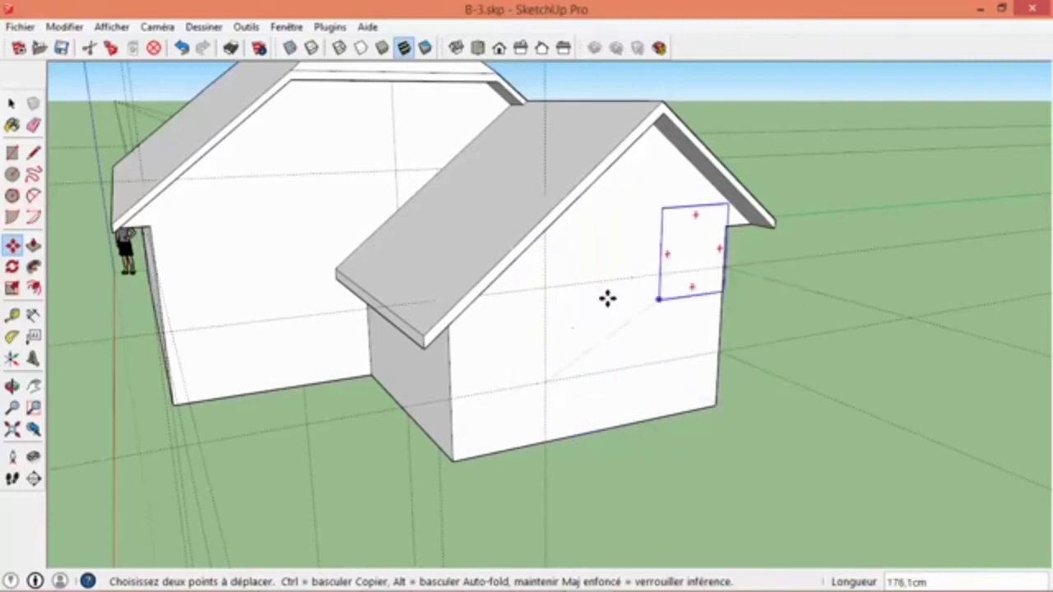
key(ctrl)
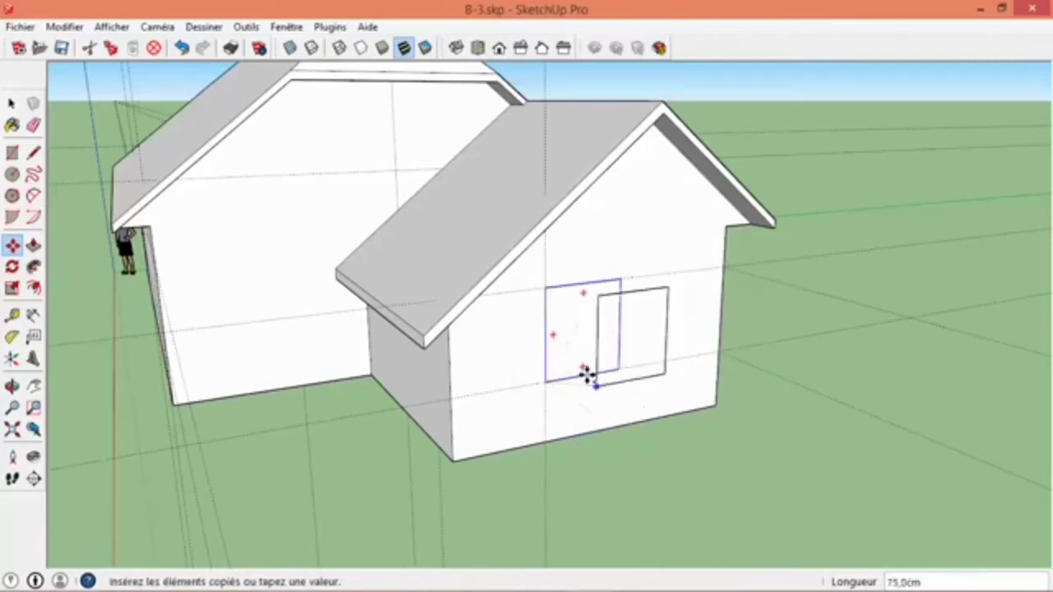
scroll(583, 366, down, 3)
mouse_move(580, 393)
middle_down()
mouse_move(552, 357)
mouse_move(637, 383)
mouse_move(691, 340)
middle_up()
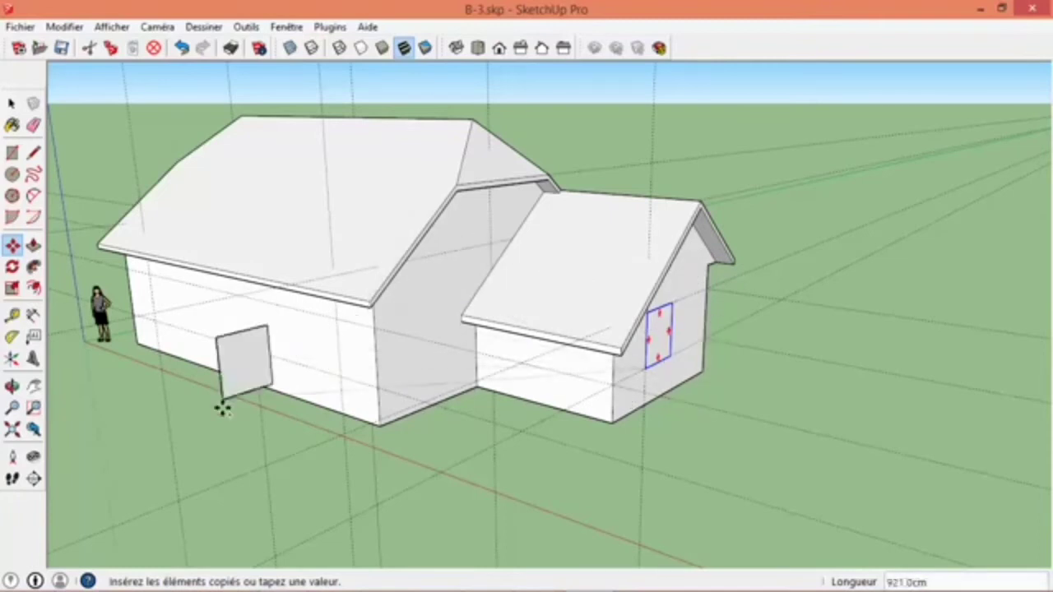
scroll(291, 362, up, 5)
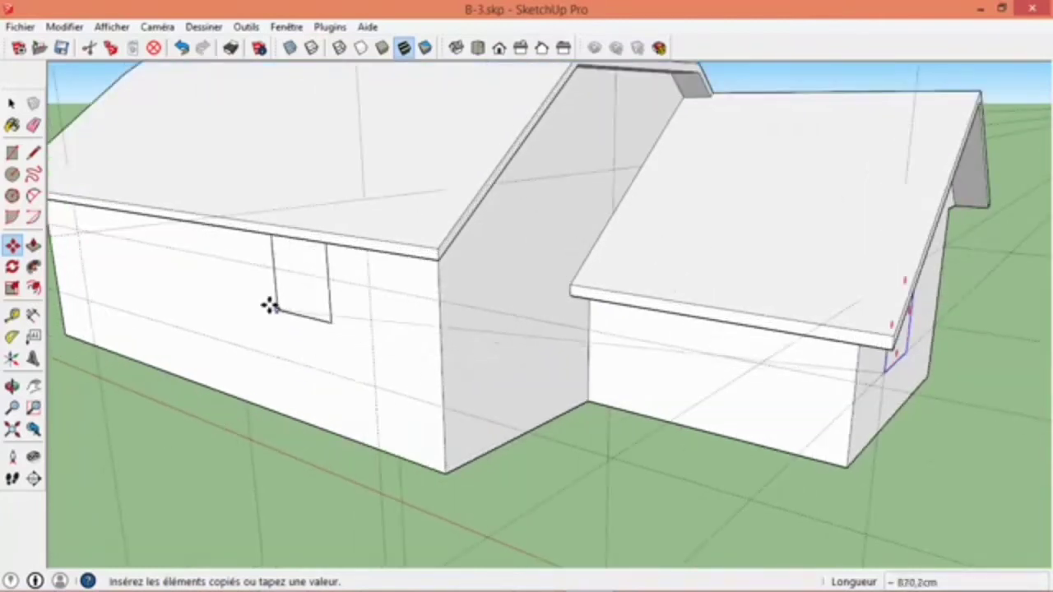
click(271, 337)
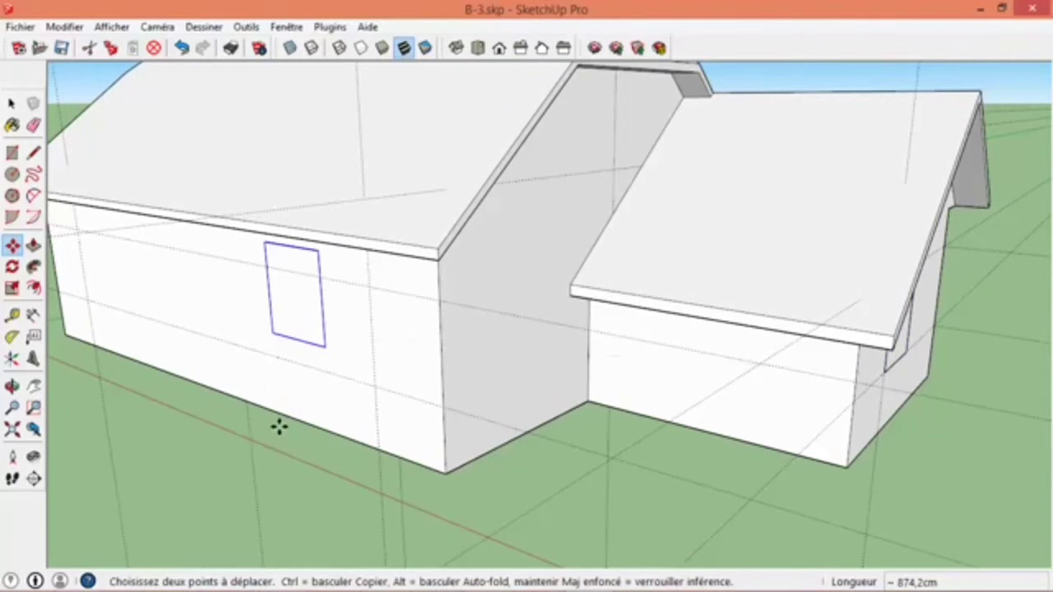
click(325, 346)
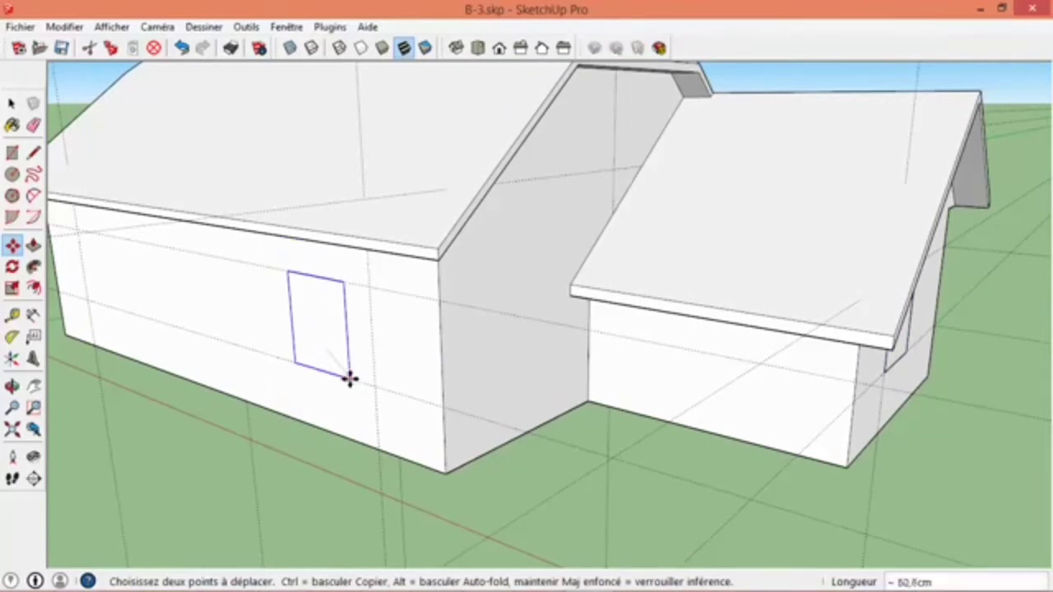
click(375, 384)
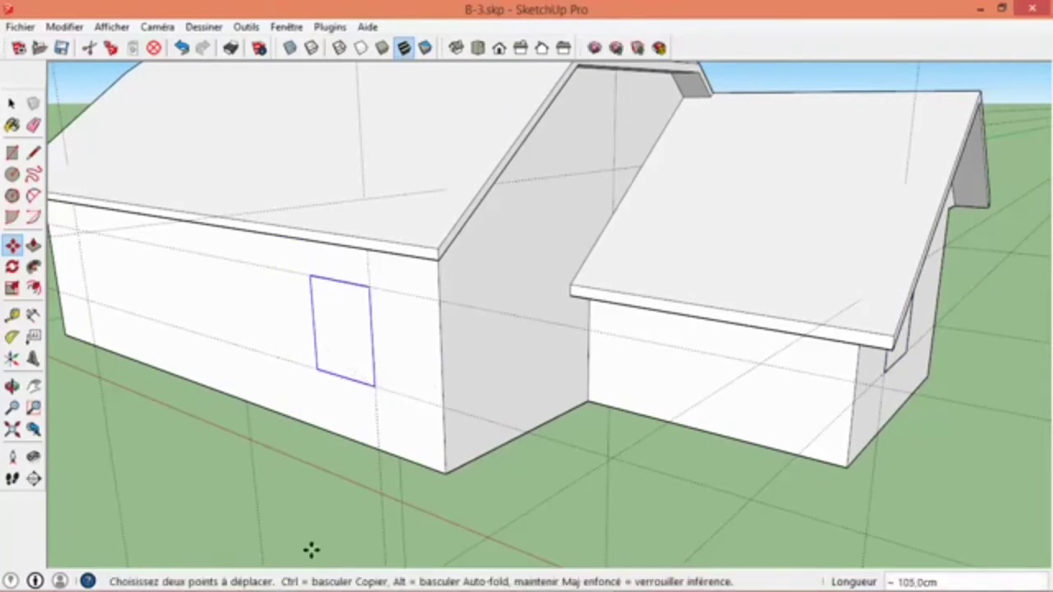
- Try copying the side-wall window to the guide intersection at the wall's far end, and undo the copy
scroll(305, 460, down, 5)
key(ctrl)
click(308, 409)
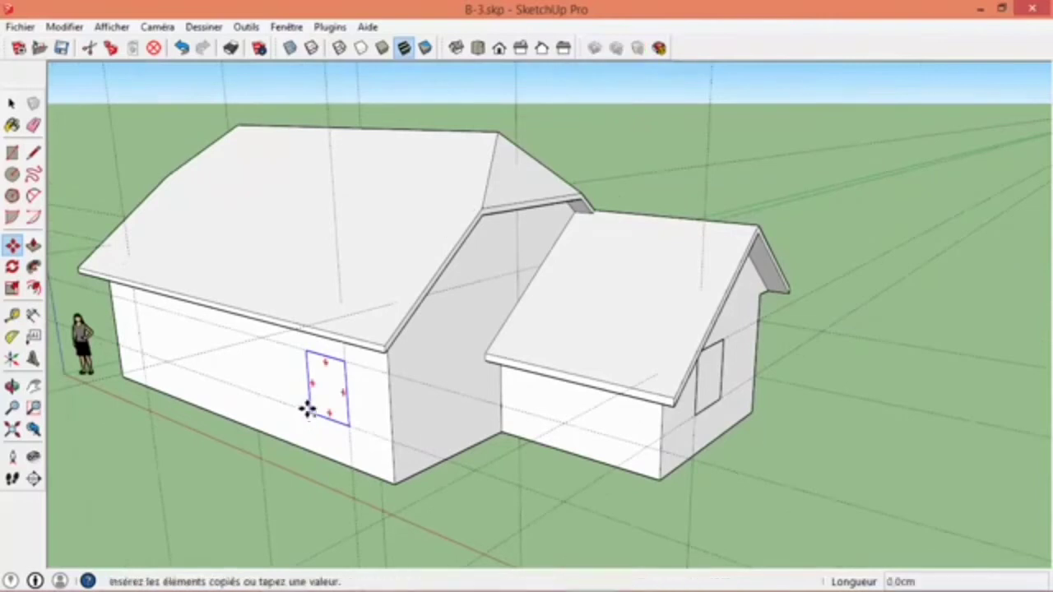
click(145, 360)
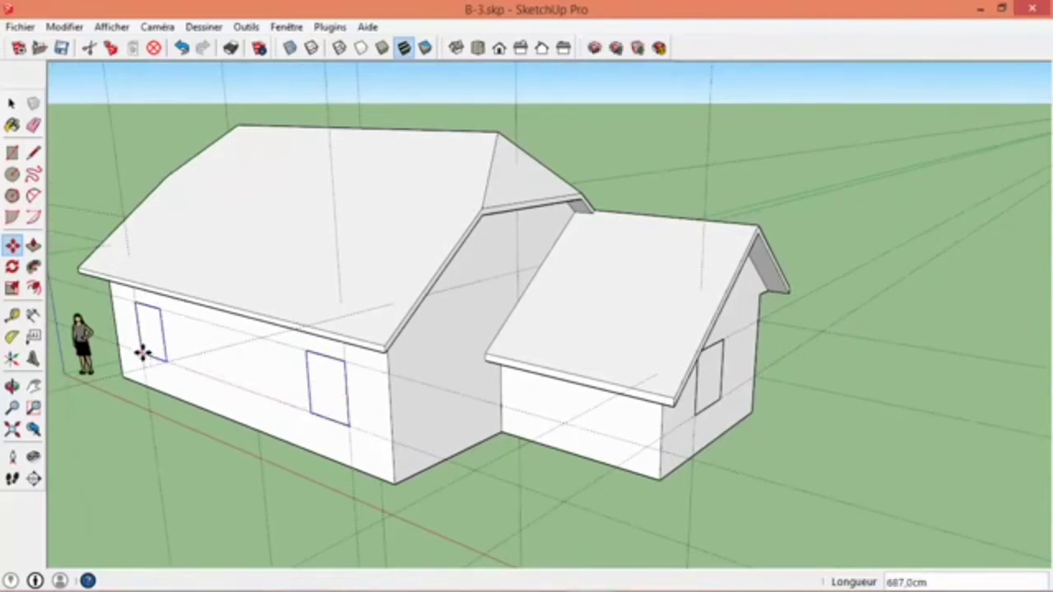
key(ctrl+z)
- Copy the side-wall window by its lower corner to the lower guide intersection at the end of the wall farthest from the extension
key(space)
click(337, 408)
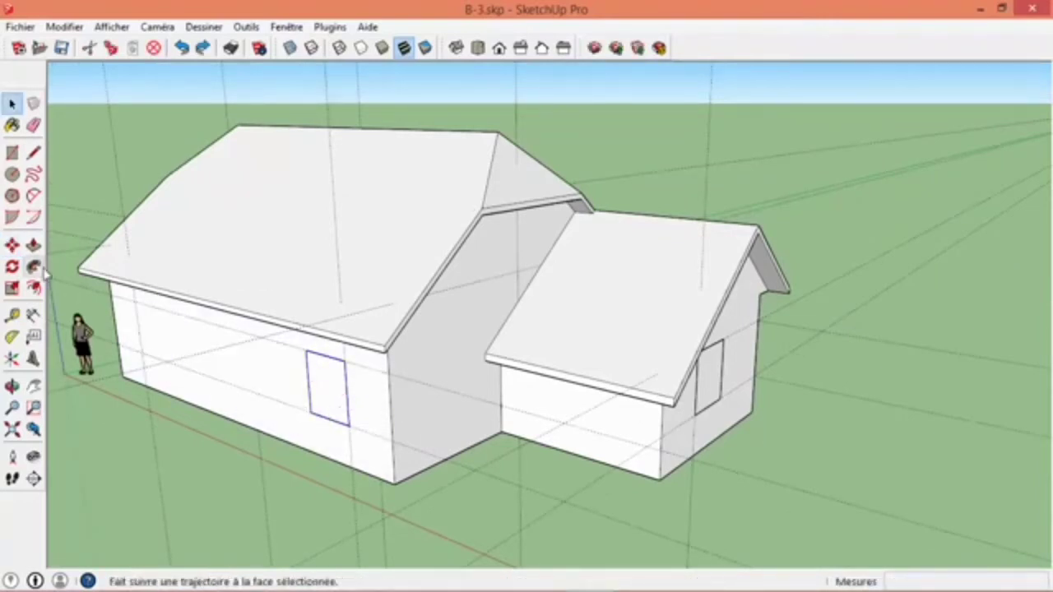
click(16, 250)
scroll(223, 383, up, 3)
middle_drag(223, 383, 388, 423)
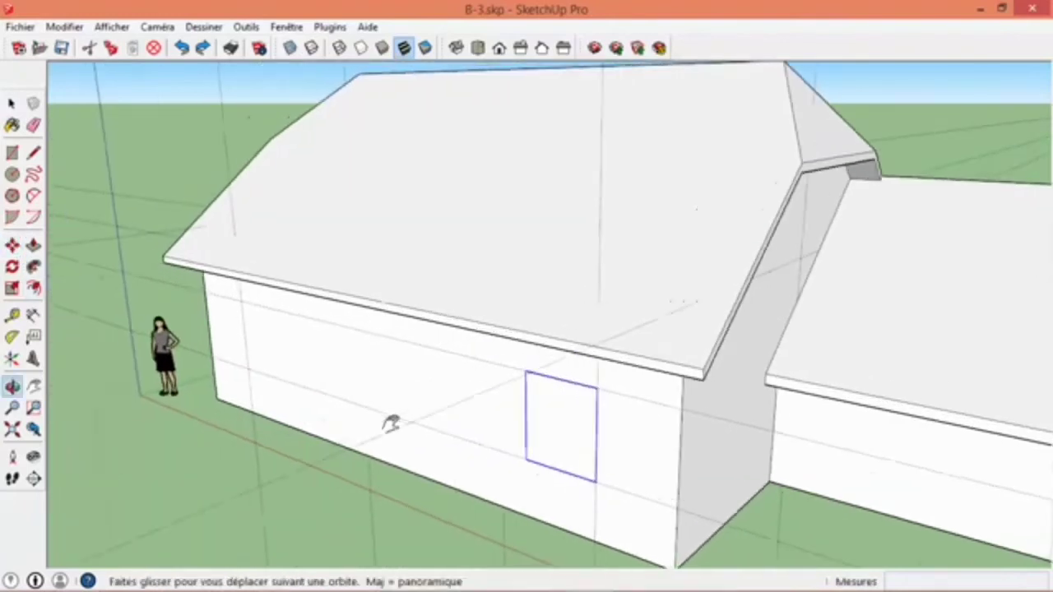
ctrl+click(527, 461)
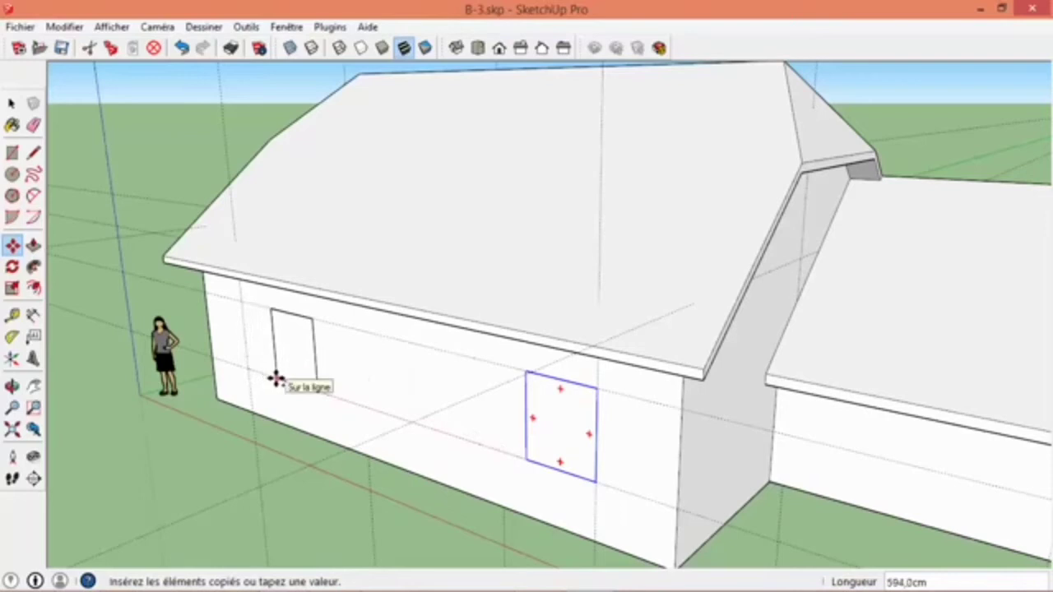
click(246, 372)
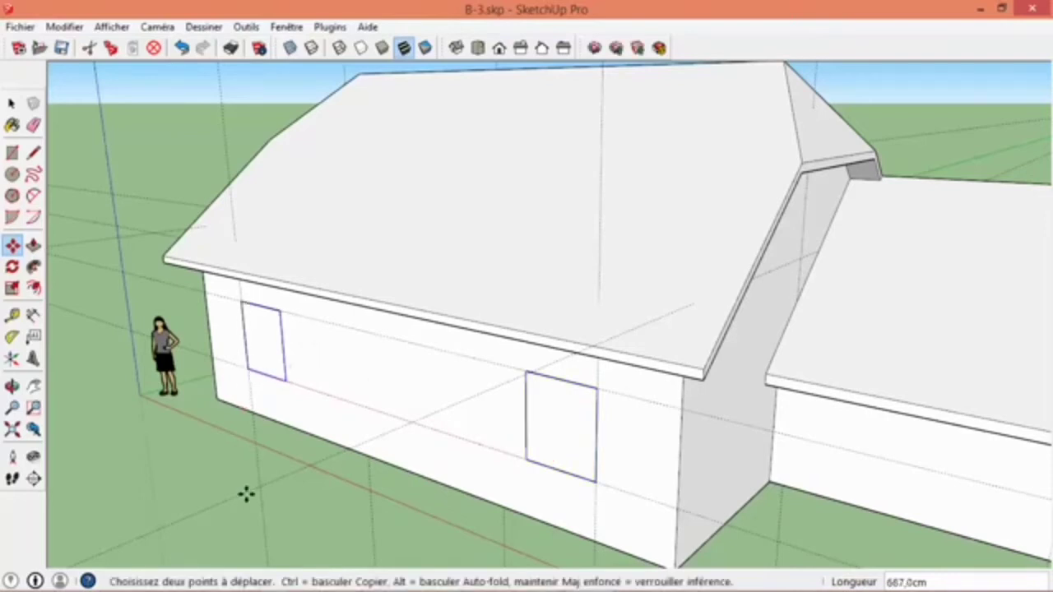
- Copy the side wall's far window onto the gable wall beside the extension and snap its bottom midpoint to the guide intersection
click(282, 381)
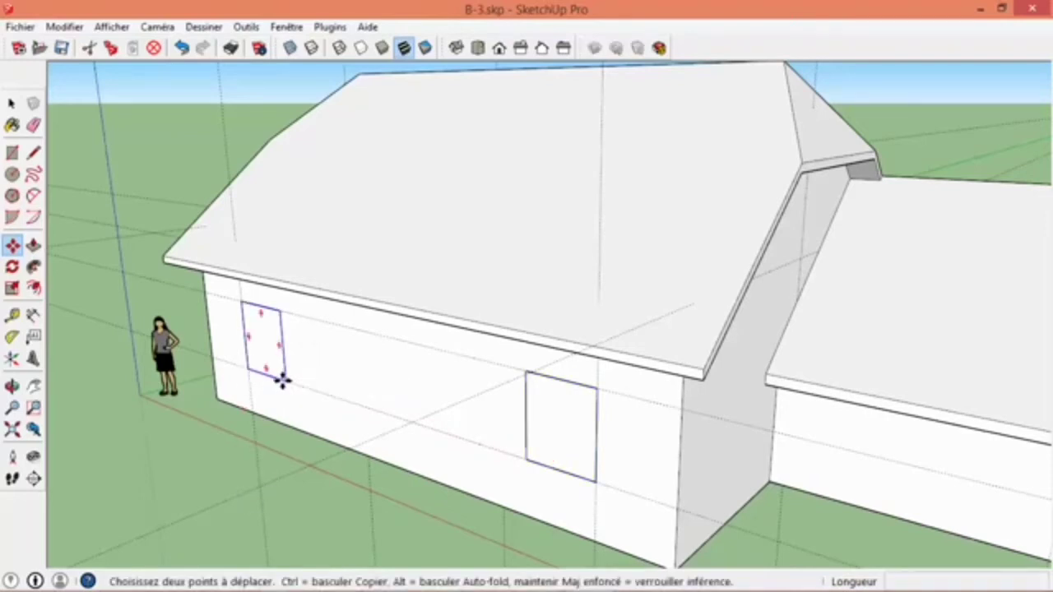
click(294, 424)
middle_drag(371, 422, 208, 419)
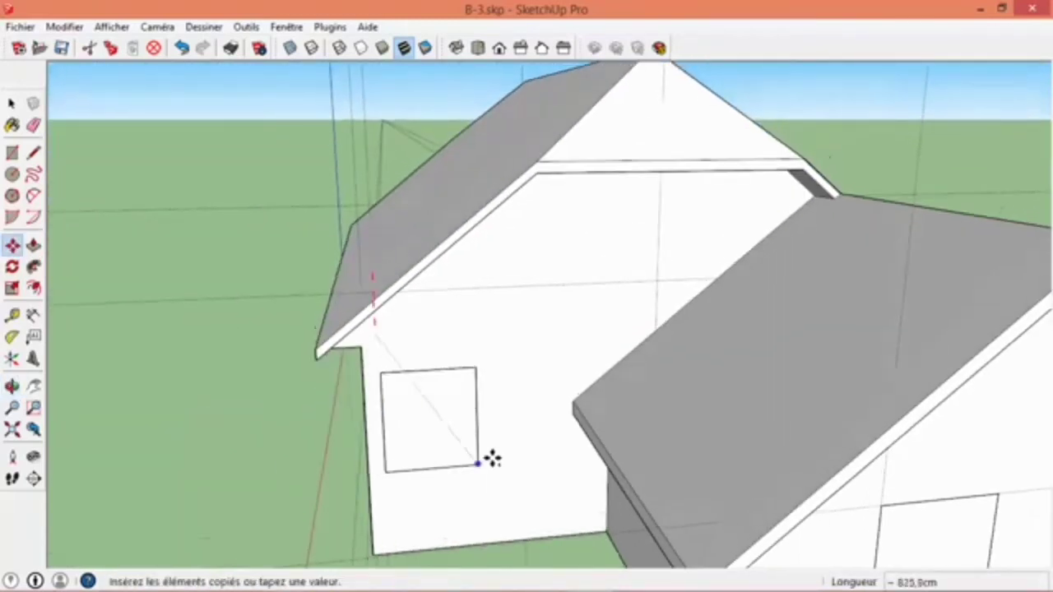
click(510, 442)
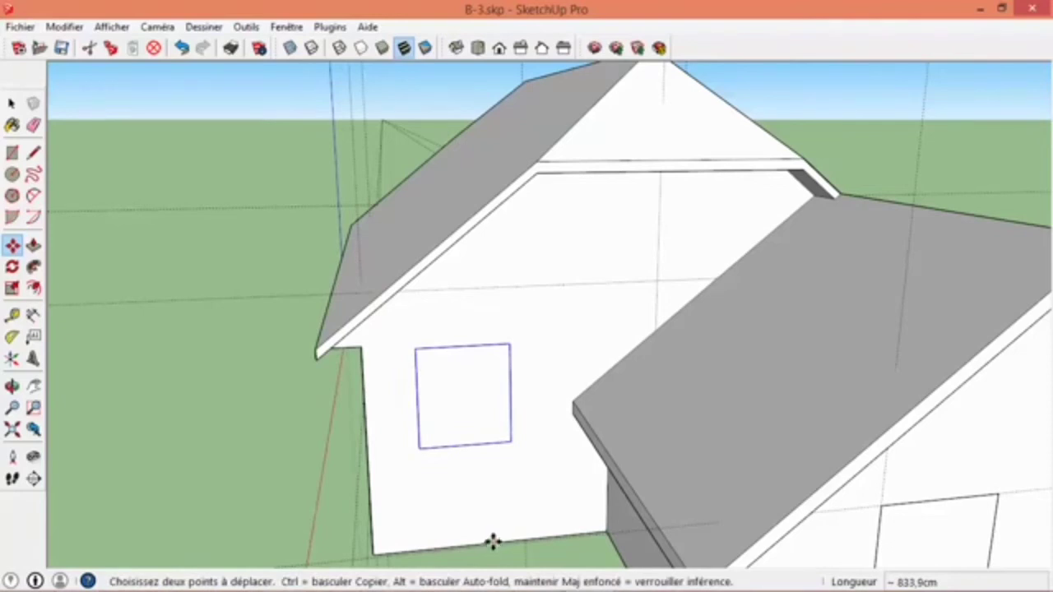
click(465, 446)
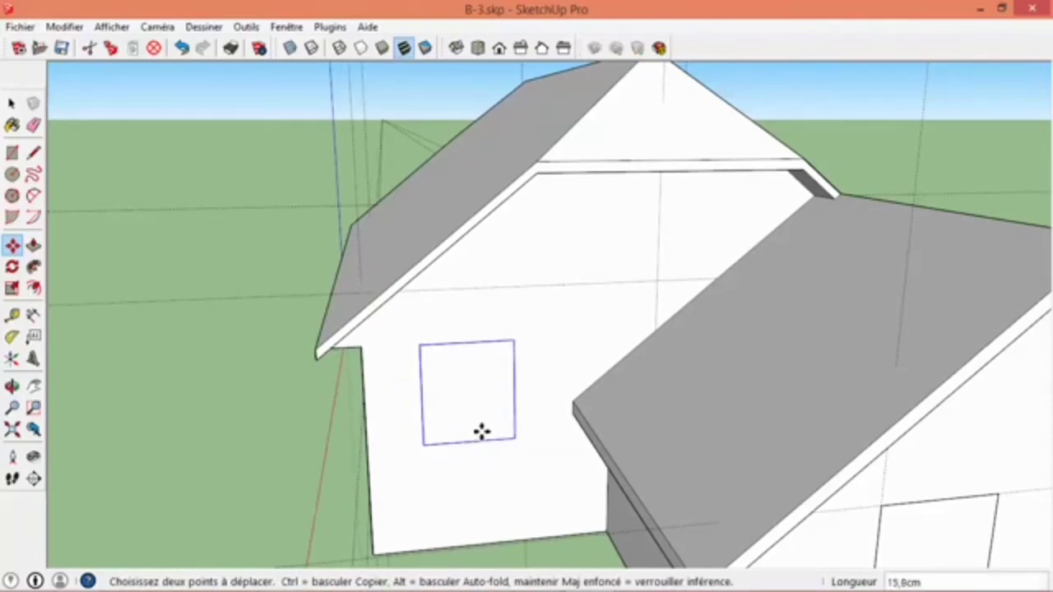
click(658, 281)
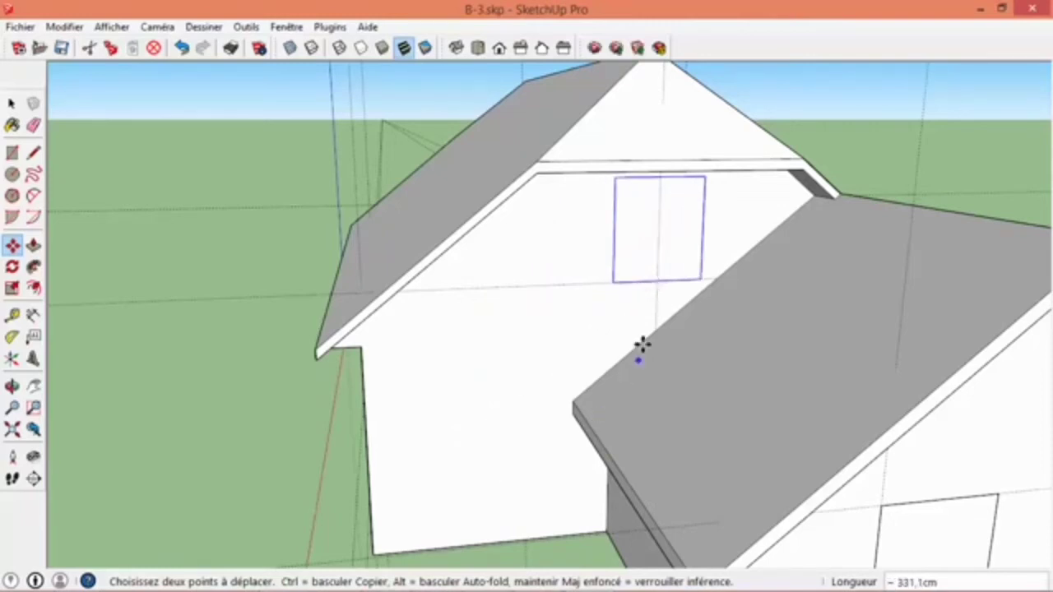
- Copy the gable window onto the rear long wall and snap its lower corner to the guide intersection near the end away from the extension
click(700, 278)
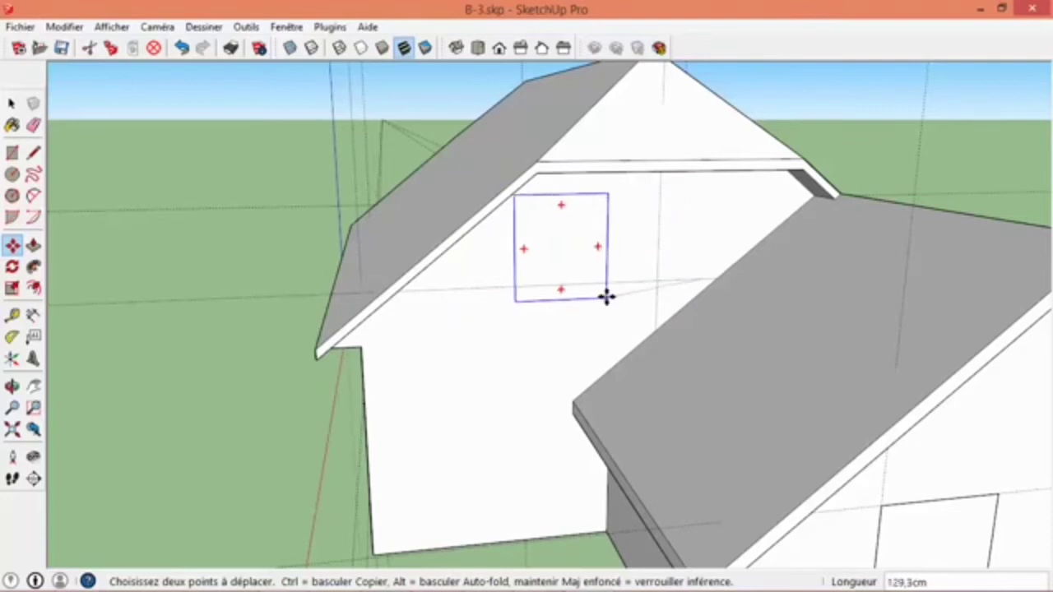
key(ctrl)
middle_drag(627, 323, 309, 263)
scroll(387, 386, down, 2)
middle_drag(564, 386, 437, 420)
scroll(437, 423, up, 2)
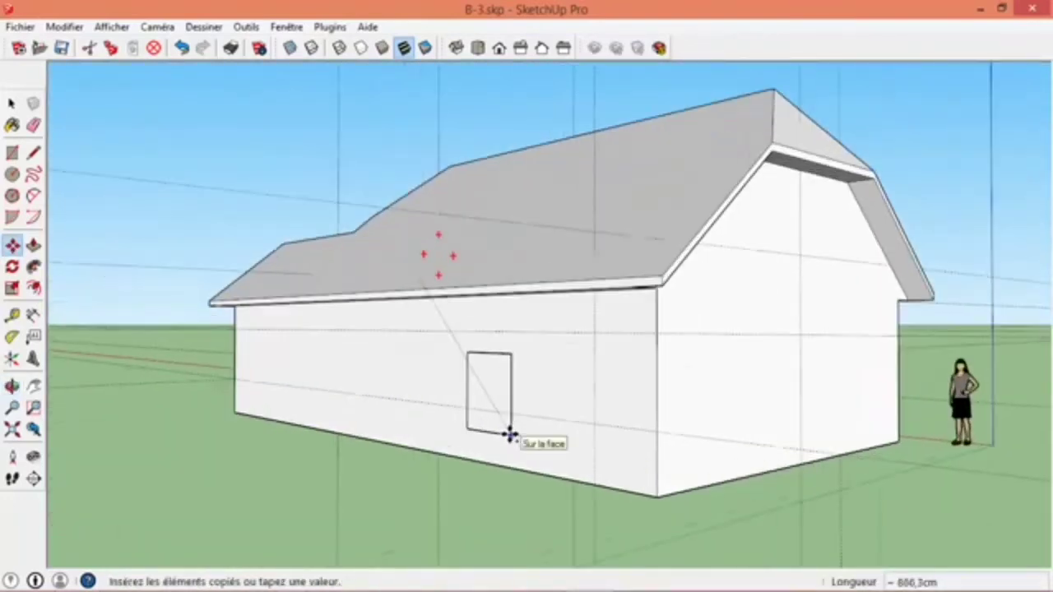
click(508, 433)
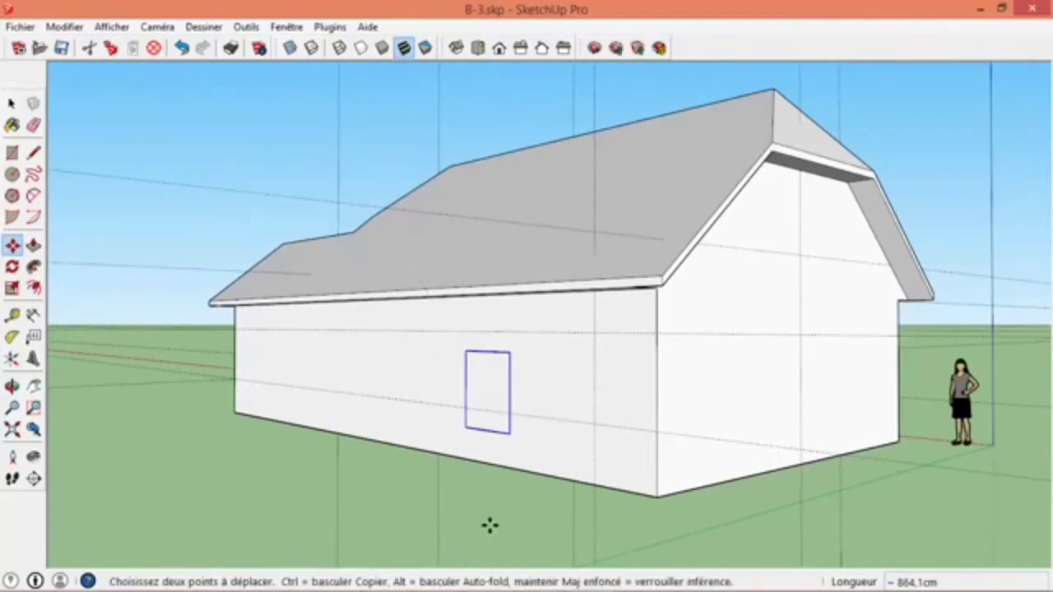
click(511, 434)
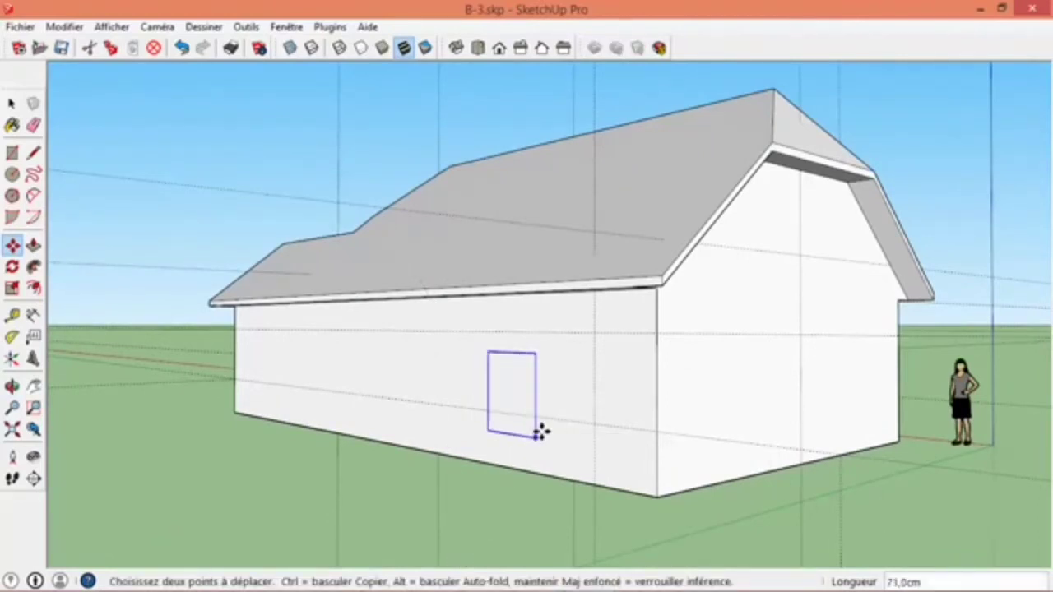
click(593, 423)
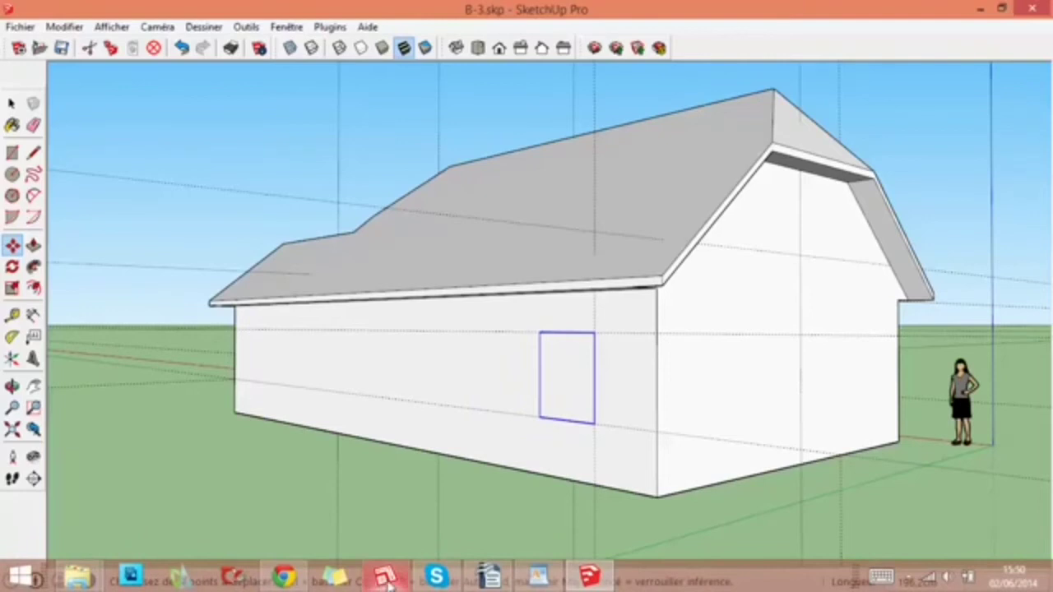
- Copy the rear-wall window onto the opposite gable wall and snap its bottom midpoint to the central guide intersection
middle_drag(592, 423, 672, 348)
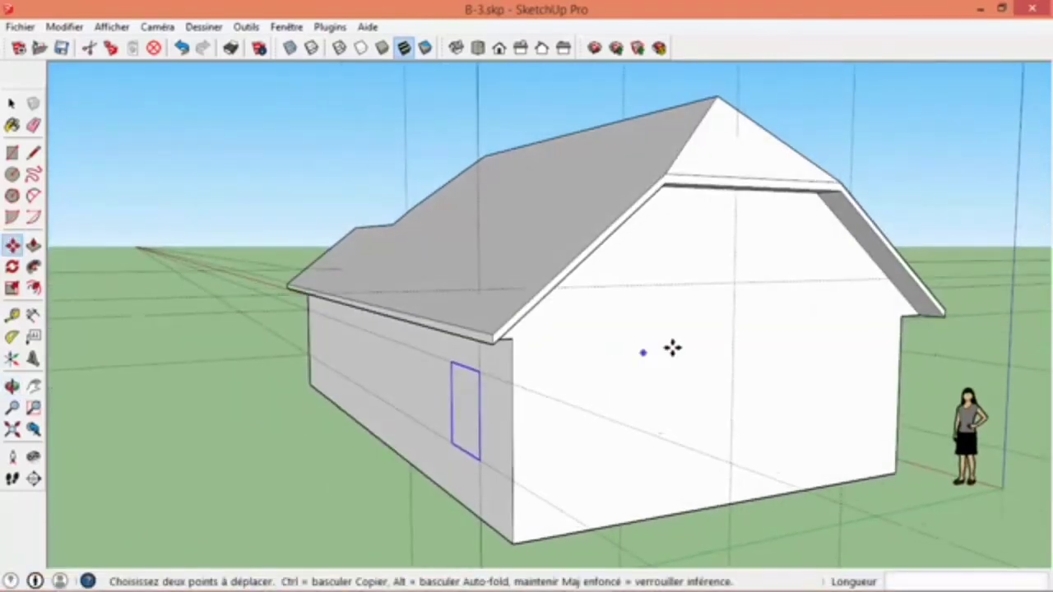
scroll(447, 463, up, 2)
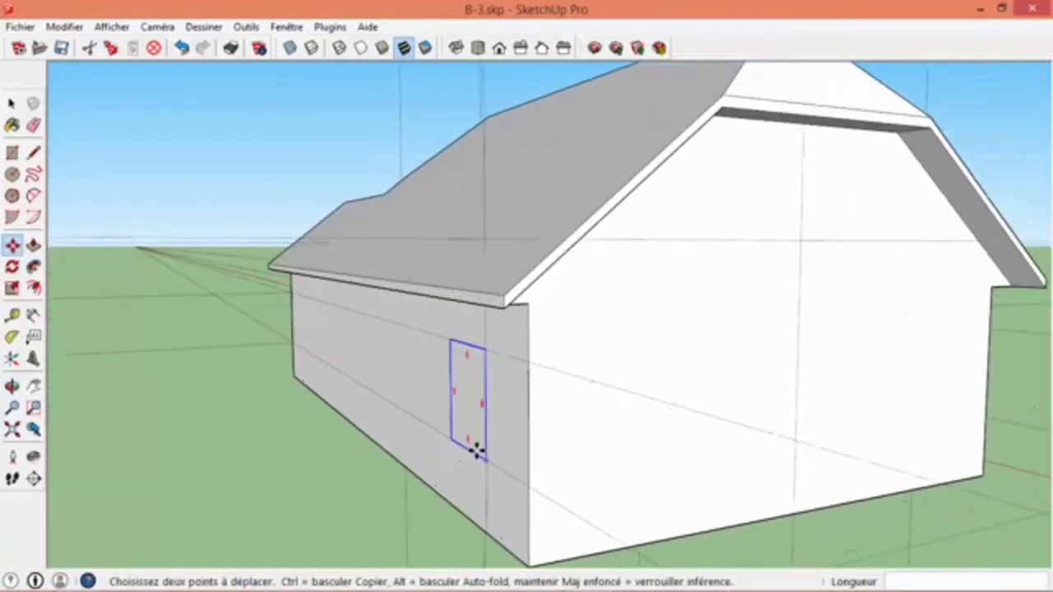
click(475, 451)
key(ctrl)
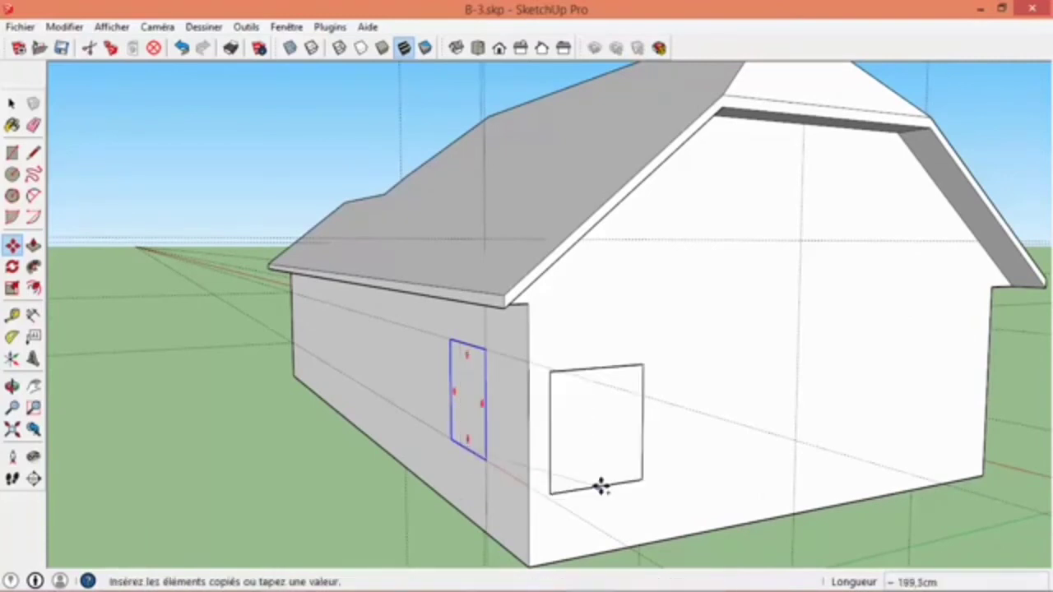
middle_drag(721, 360, 493, 390)
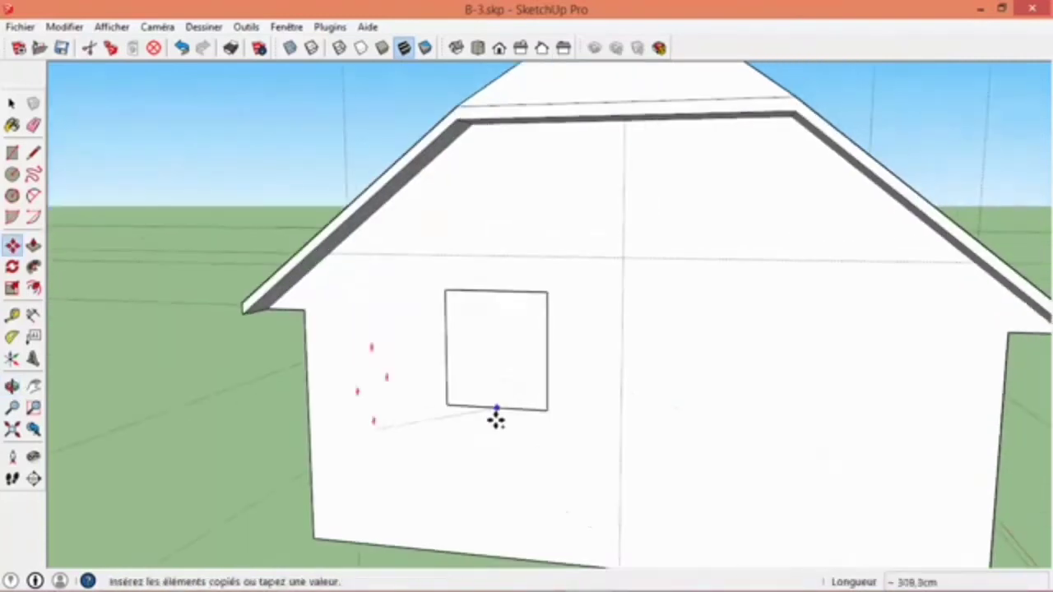
click(509, 434)
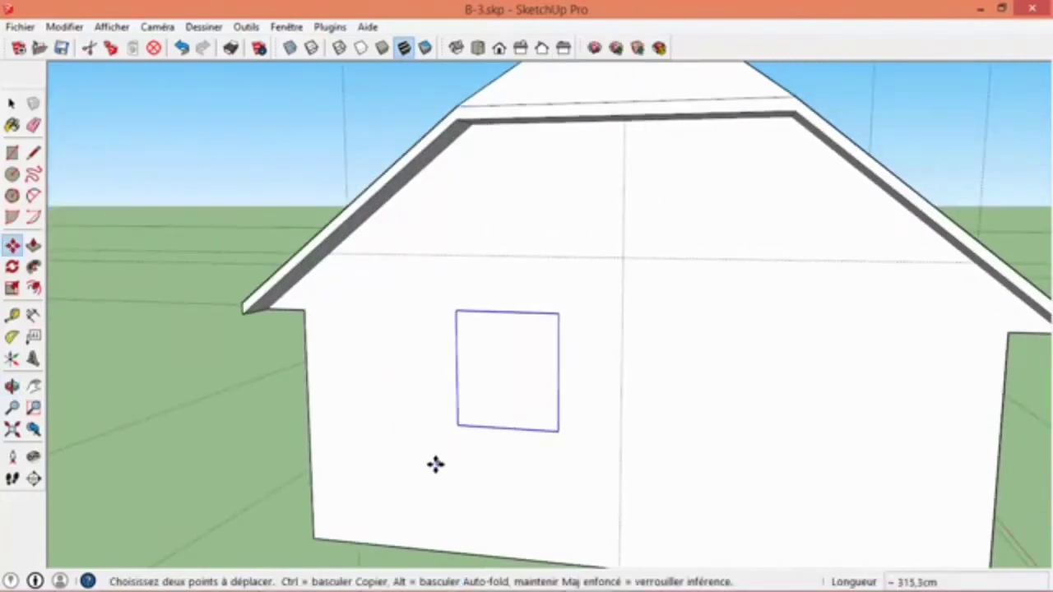
click(505, 425)
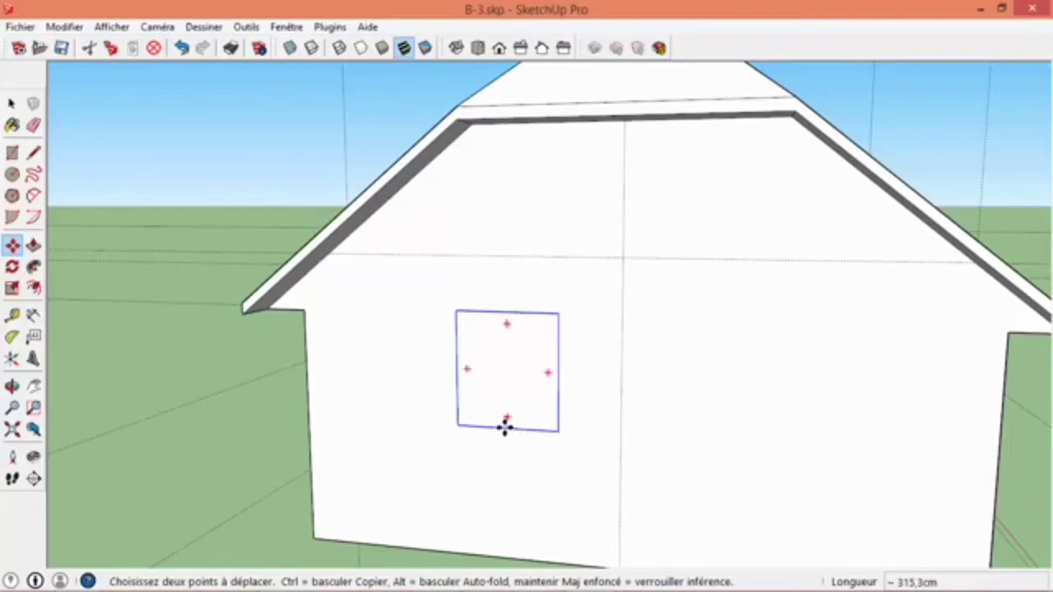
click(623, 257)
- Add a vertical guide on the front long wall, 223 cm inward from the window nearest the extension
scroll(578, 395, down, 5)
middle_drag(653, 334, 658, 448)
middle_drag(449, 435, 622, 427)
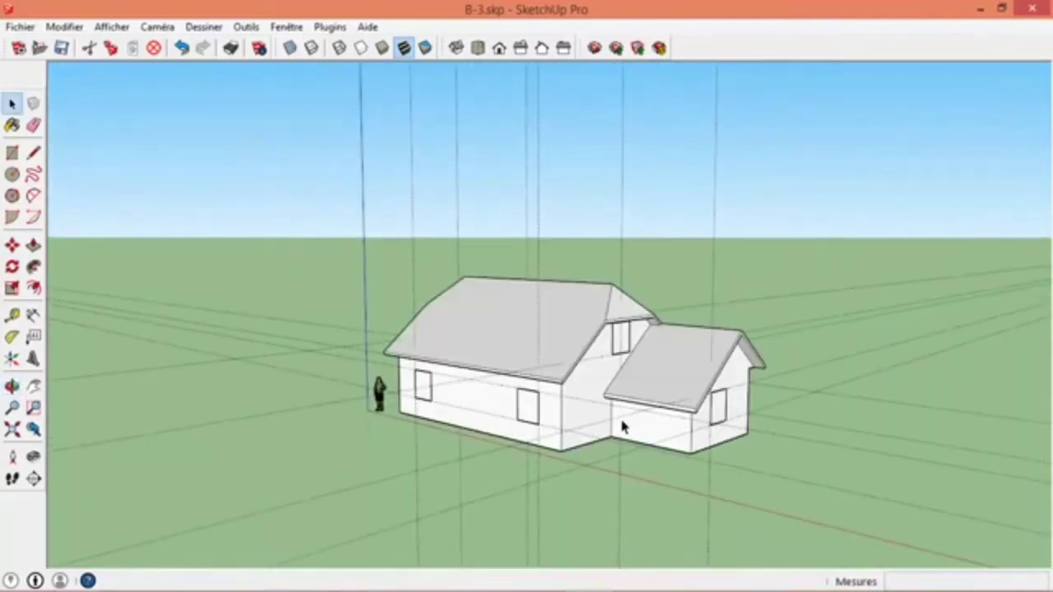
scroll(475, 399, up, 6)
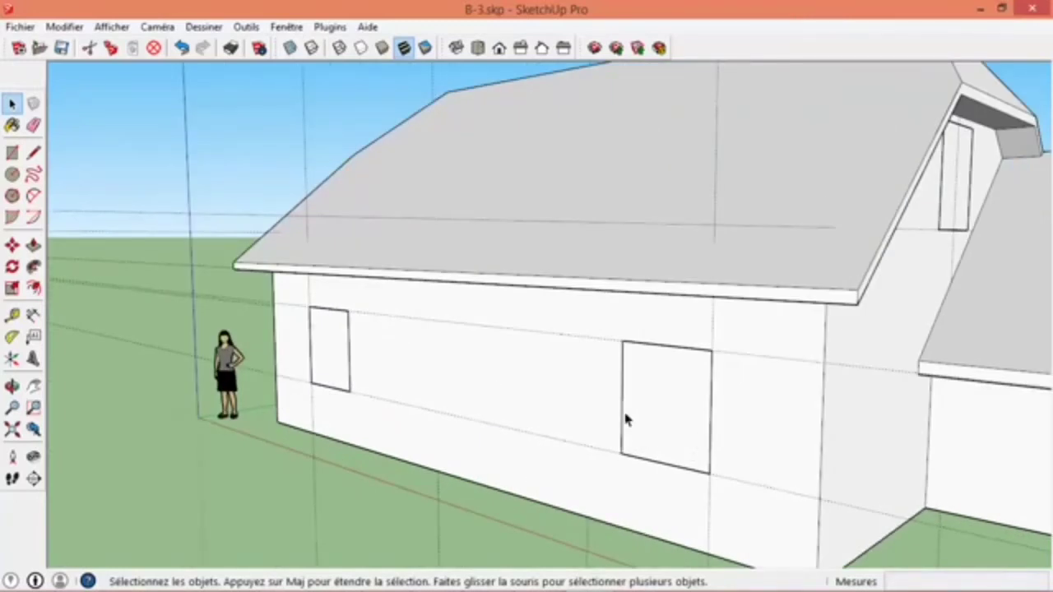
click(11, 315)
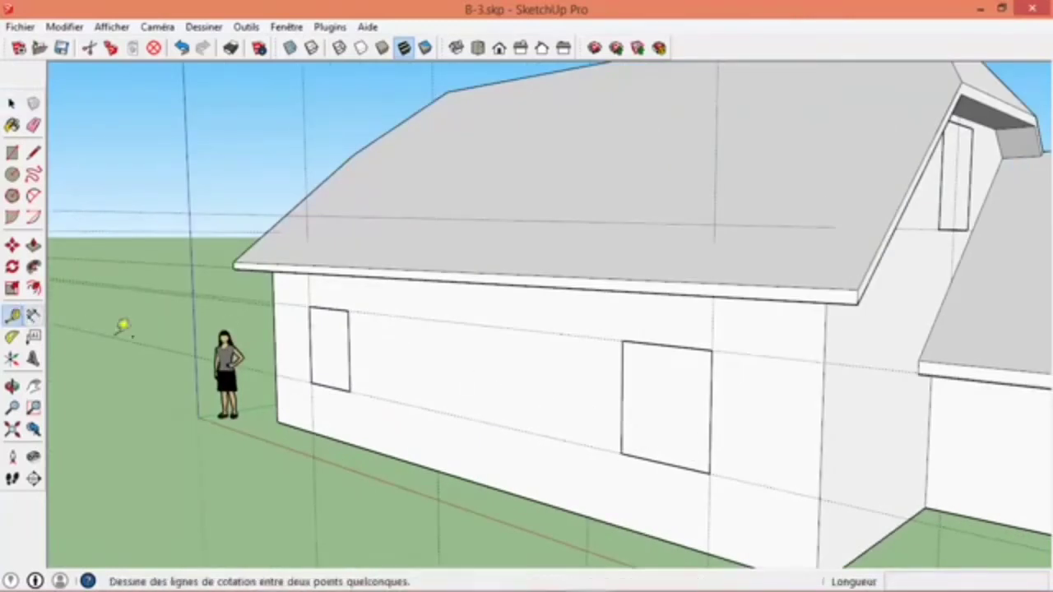
click(623, 413)
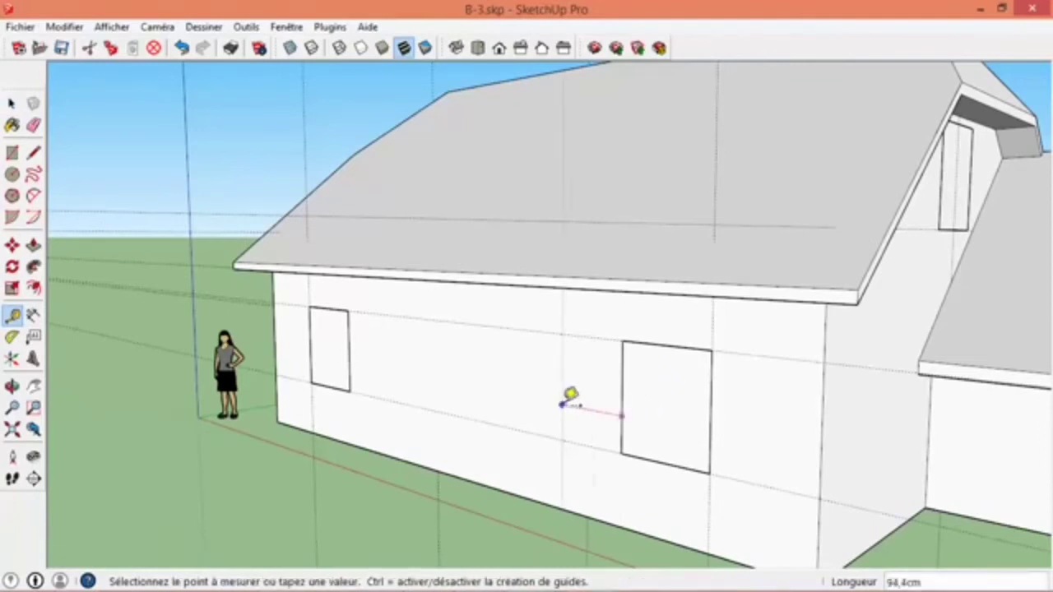
click(562, 399)
text(2)
key(Return)
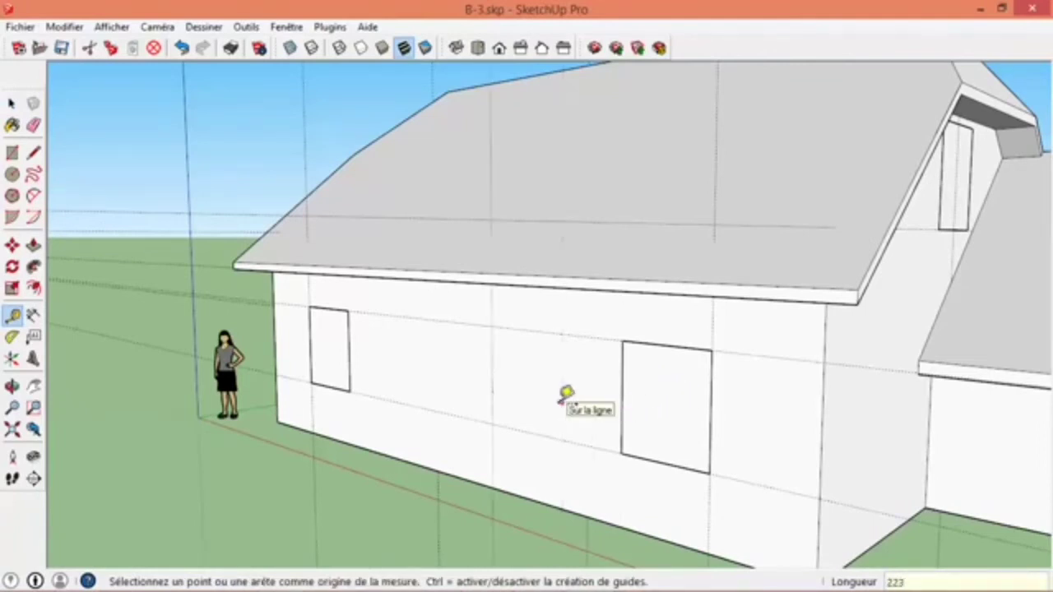
- Add a second vertical guide 90 cm from the new one, towards the front wall's far window
middle_drag(549, 395, 601, 399)
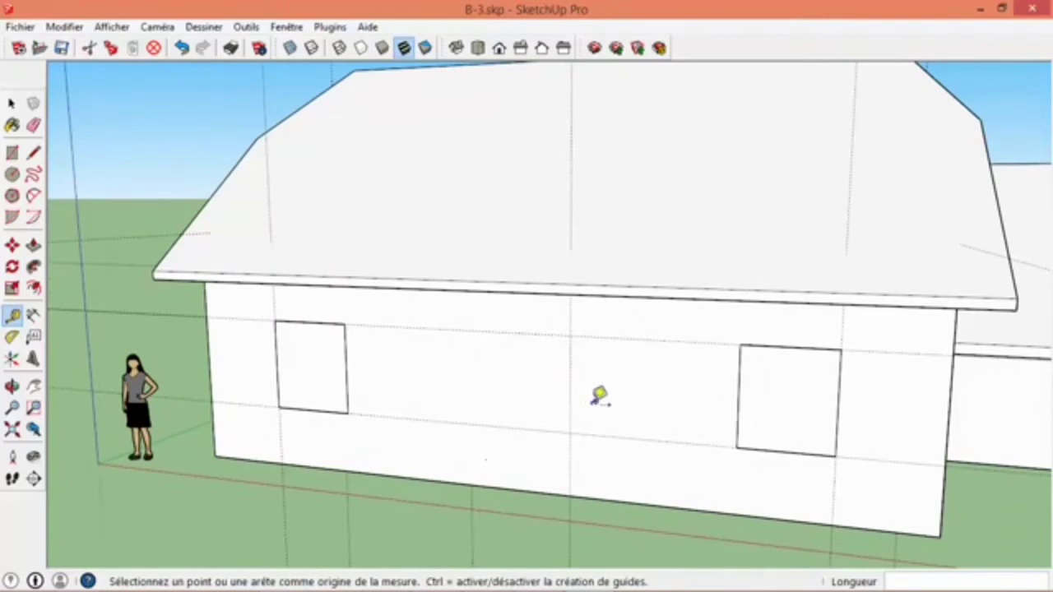
click(570, 422)
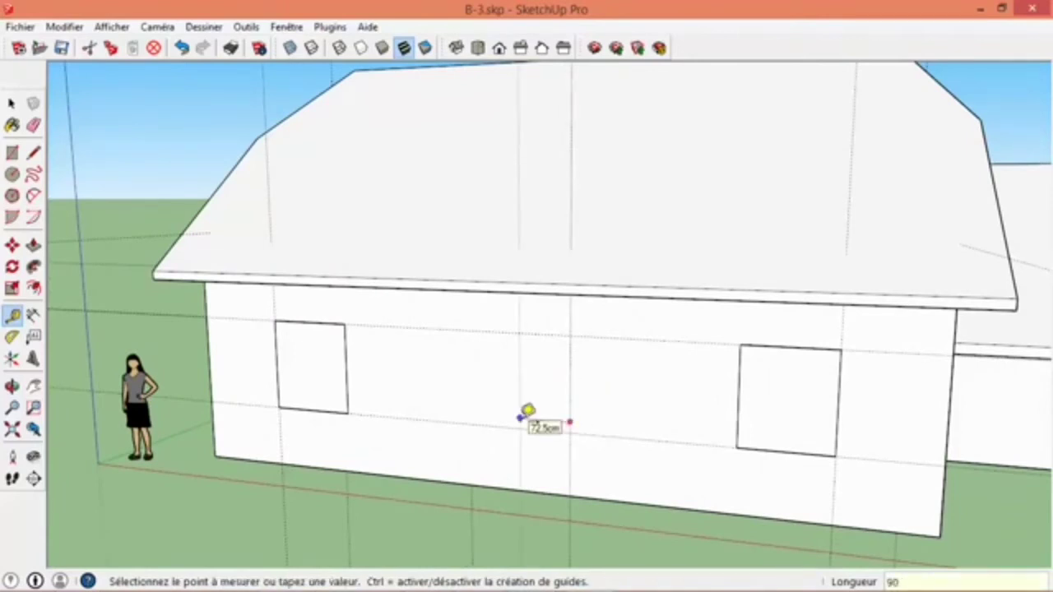
key(Escape)
- Add a vertical guide on the rear long wall, 254 cm from the window's inner edge
middle_drag(414, 453, 930, 395)
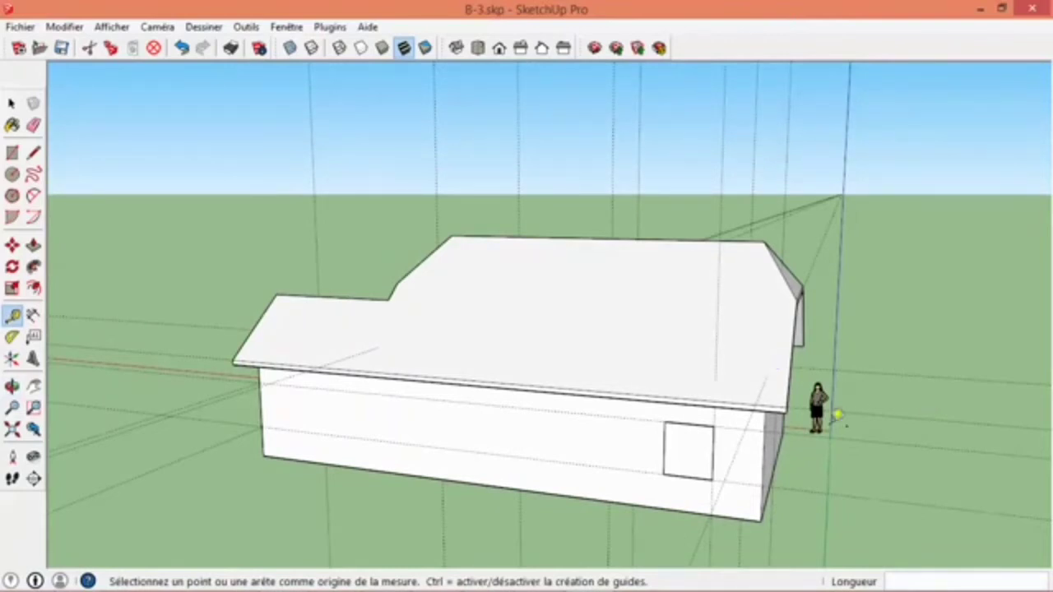
click(667, 458)
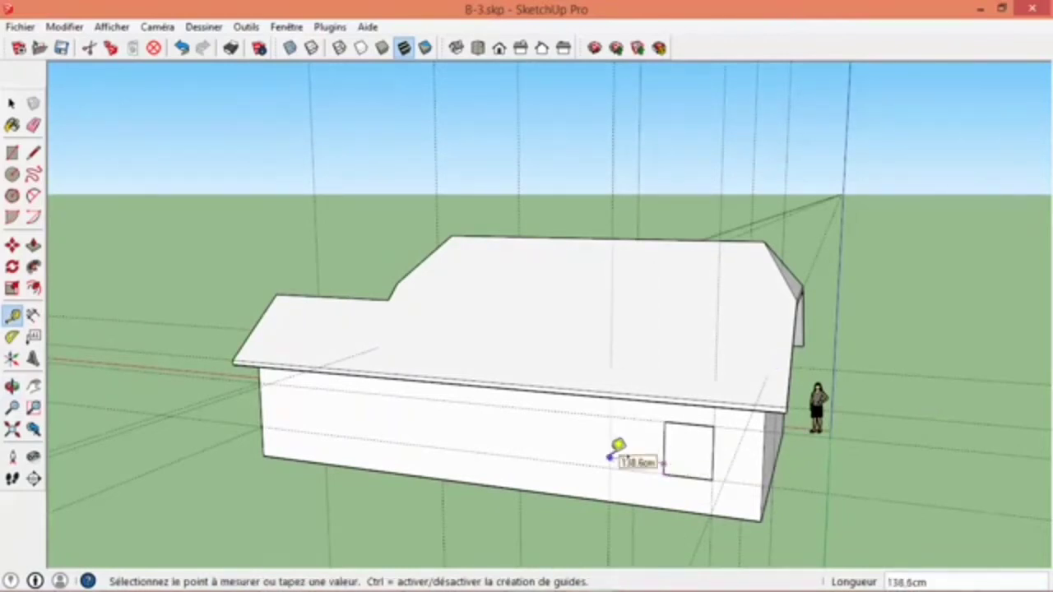
click(611, 456)
text(254)
key(Return)
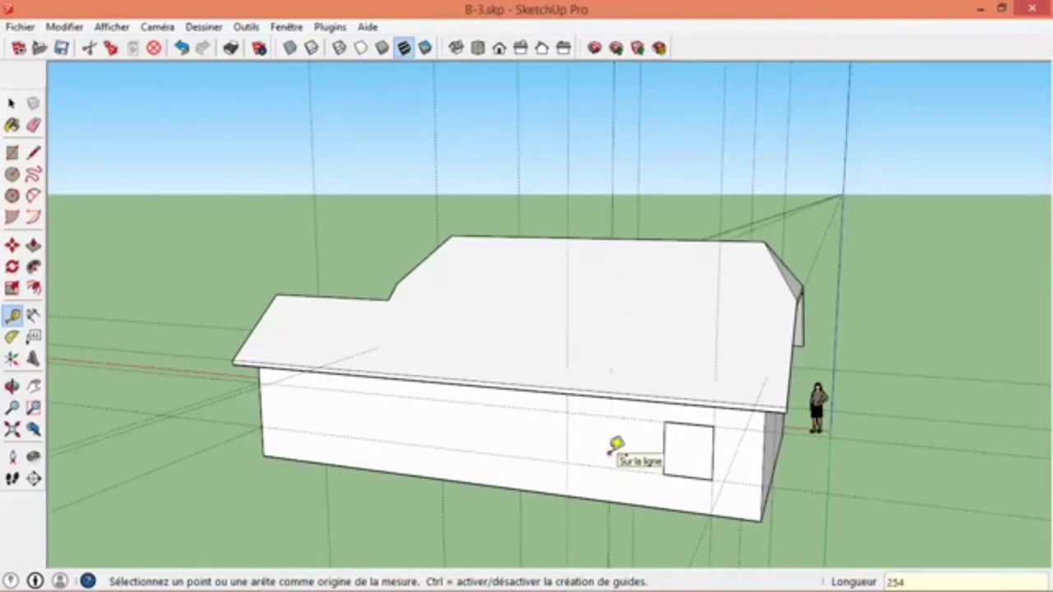
- Add a vertical guide on the rear long wall, 137 cm from the extension's end corner
middle_drag(366, 452, 560, 409)
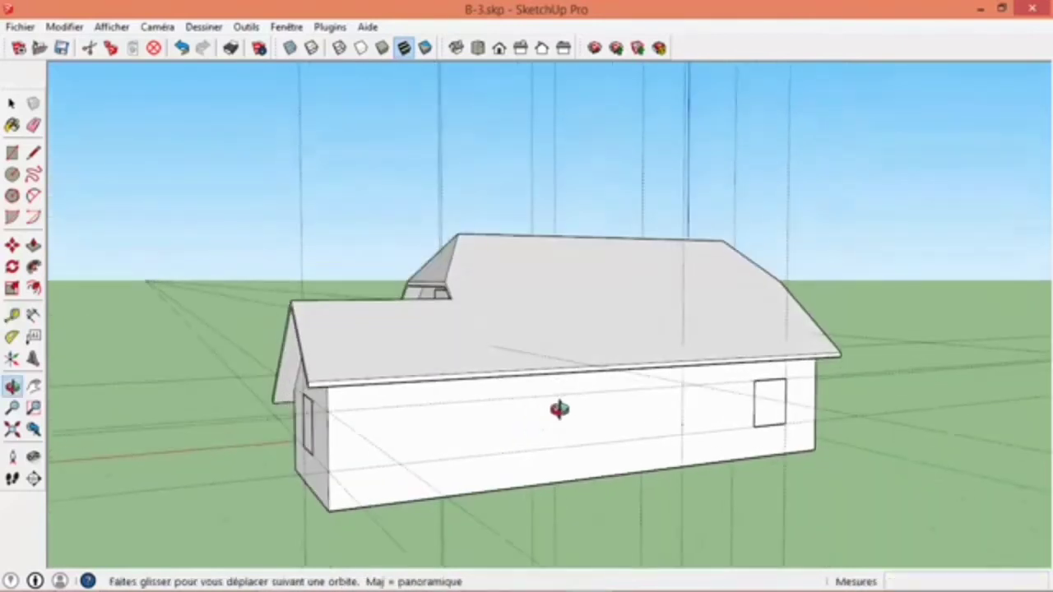
scroll(383, 464, up, 1)
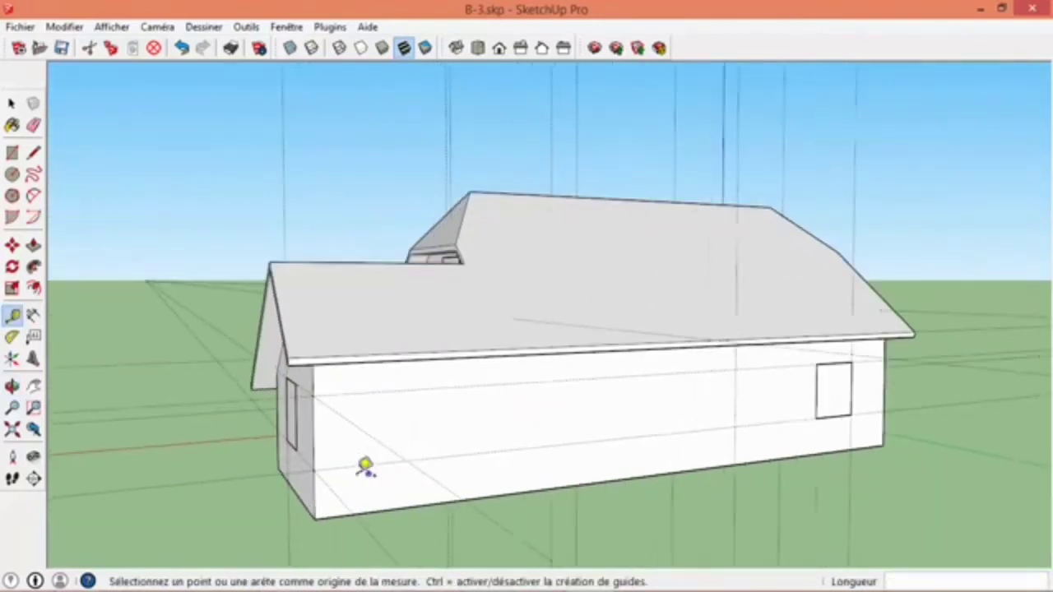
click(315, 451)
click(402, 428)
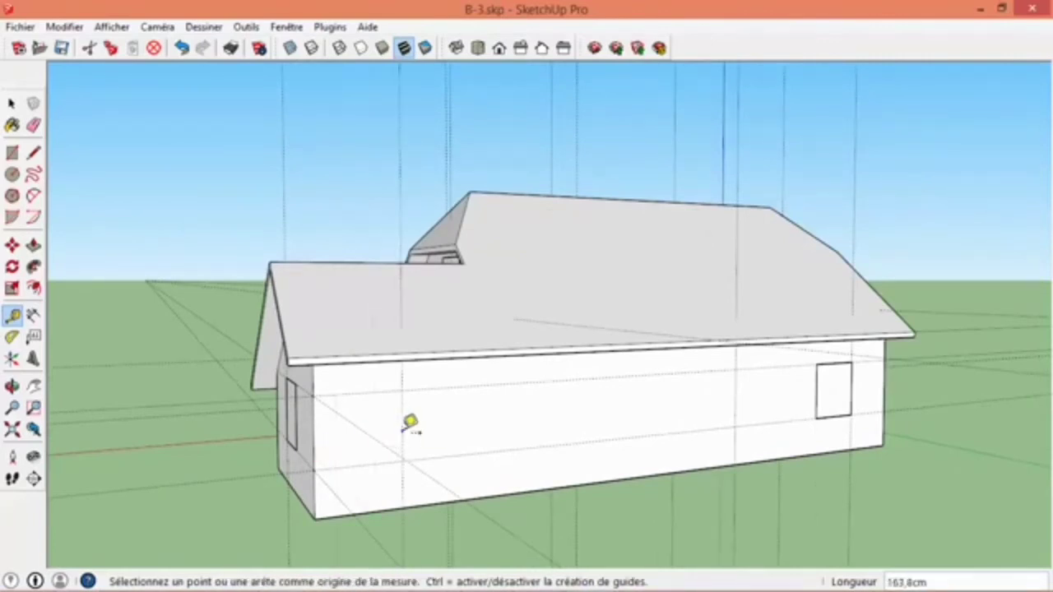
text(137)
key(Return)
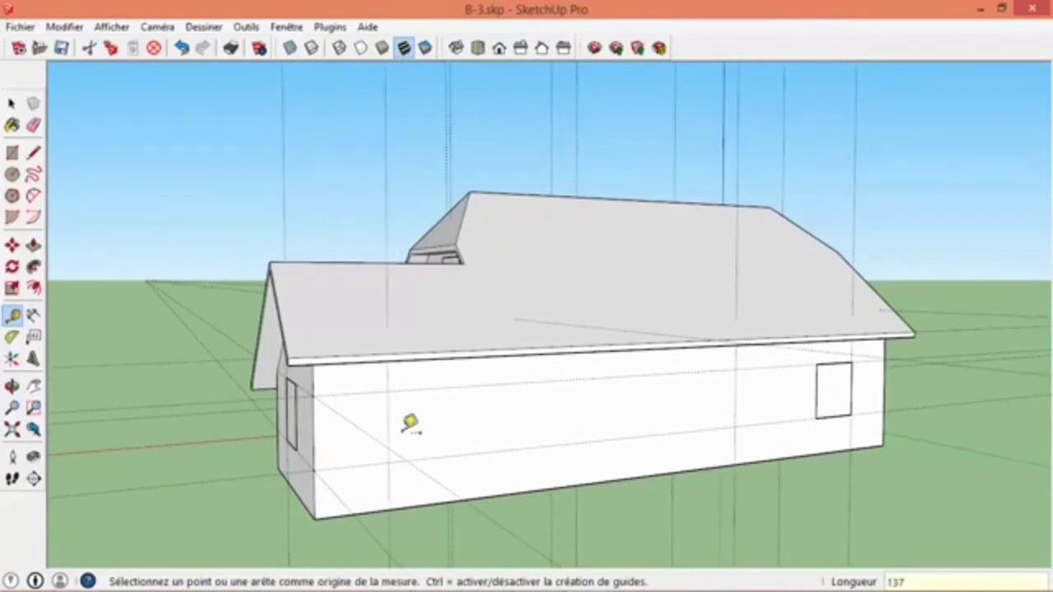
- Draw a 225 × 90 cm rectangle on the front long wall between the two central guides, from the upper guide to the wall's base
key(space)
scroll(531, 414, down, 2)
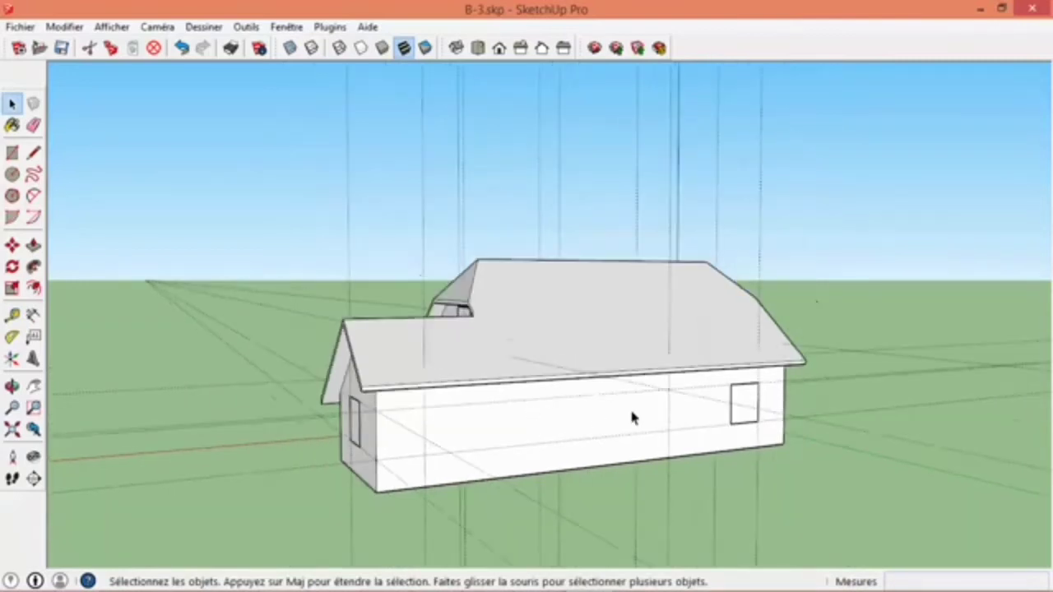
middle_drag(630, 418, 344, 458)
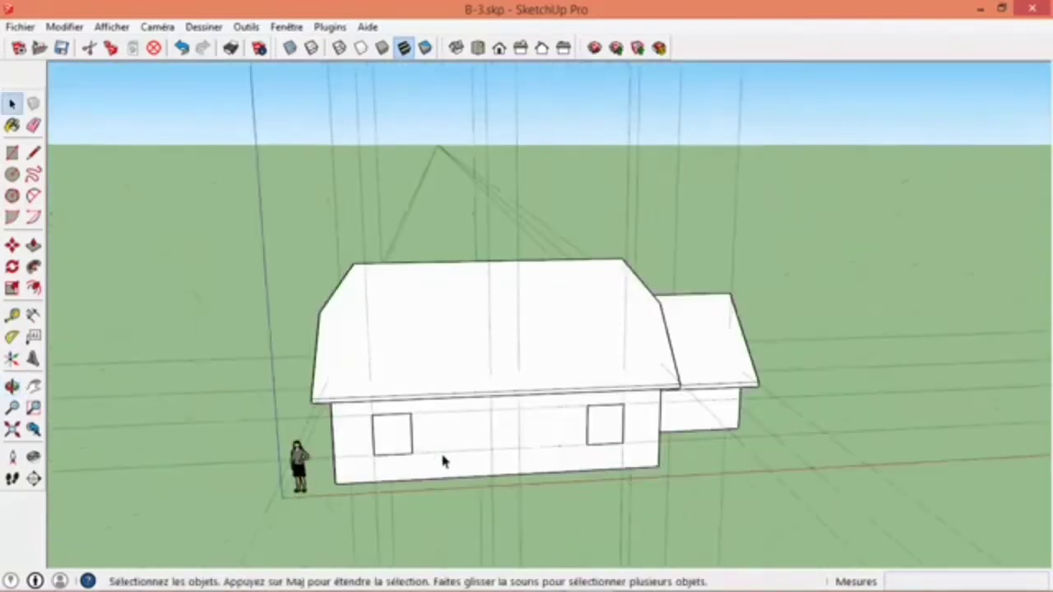
scroll(520, 449, up, 4)
key(r)
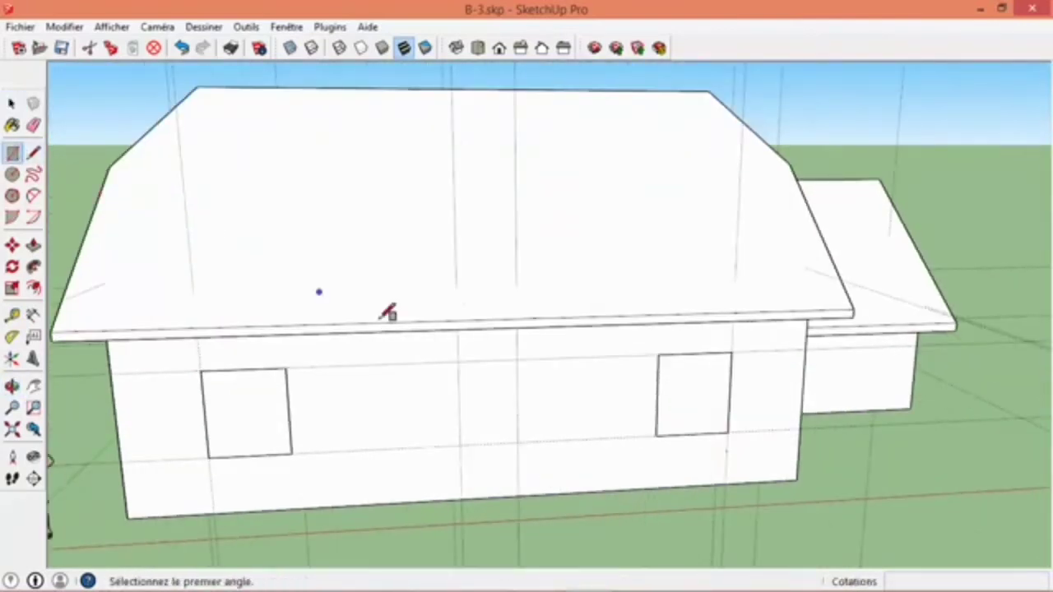
click(458, 362)
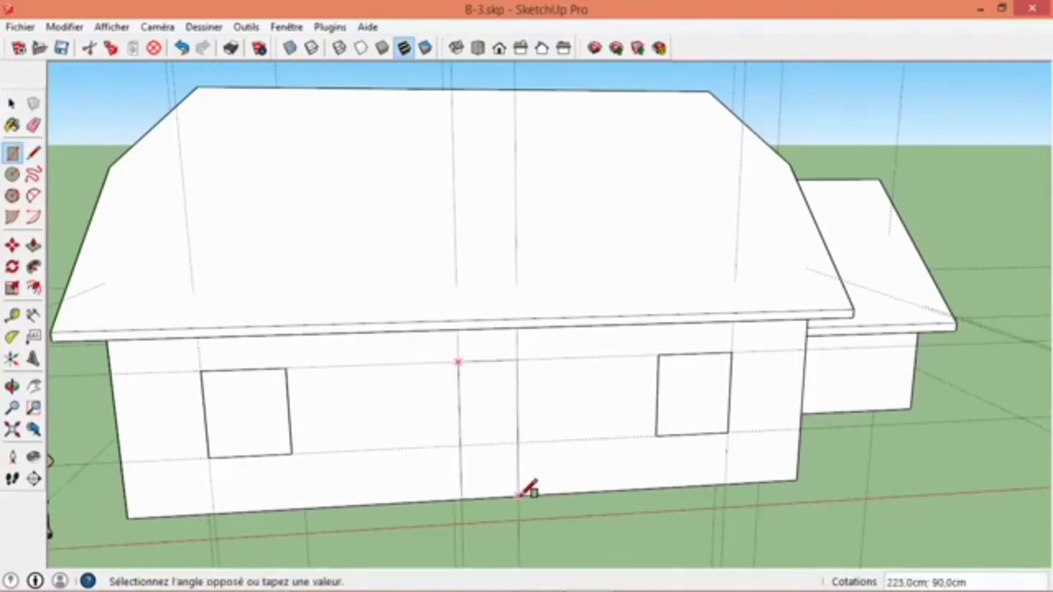
key(Escape)
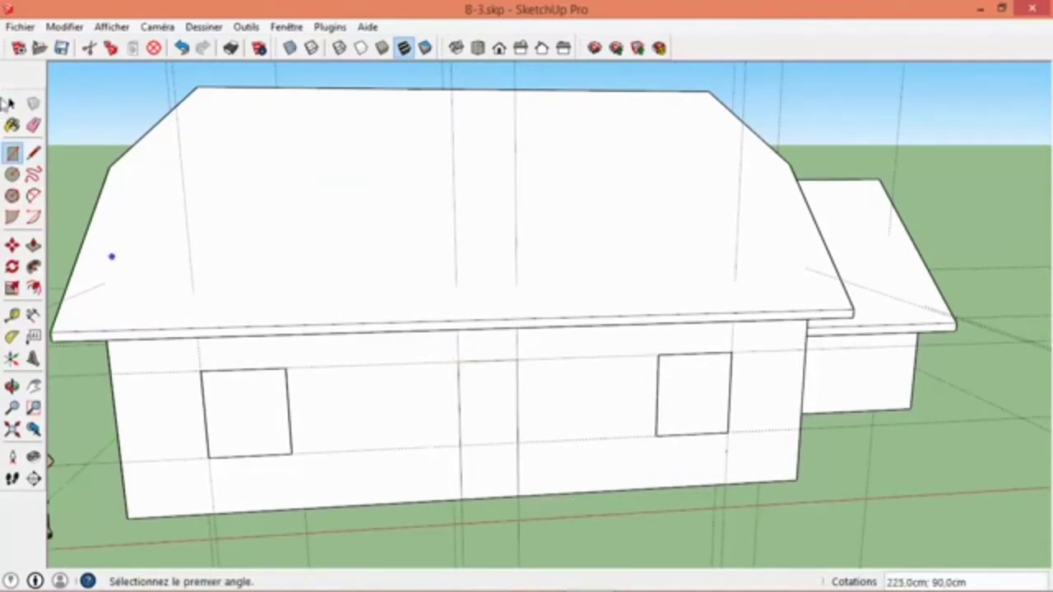
- Turn the door rectangle on the front long wall into a component named "porte"
click(11, 103)
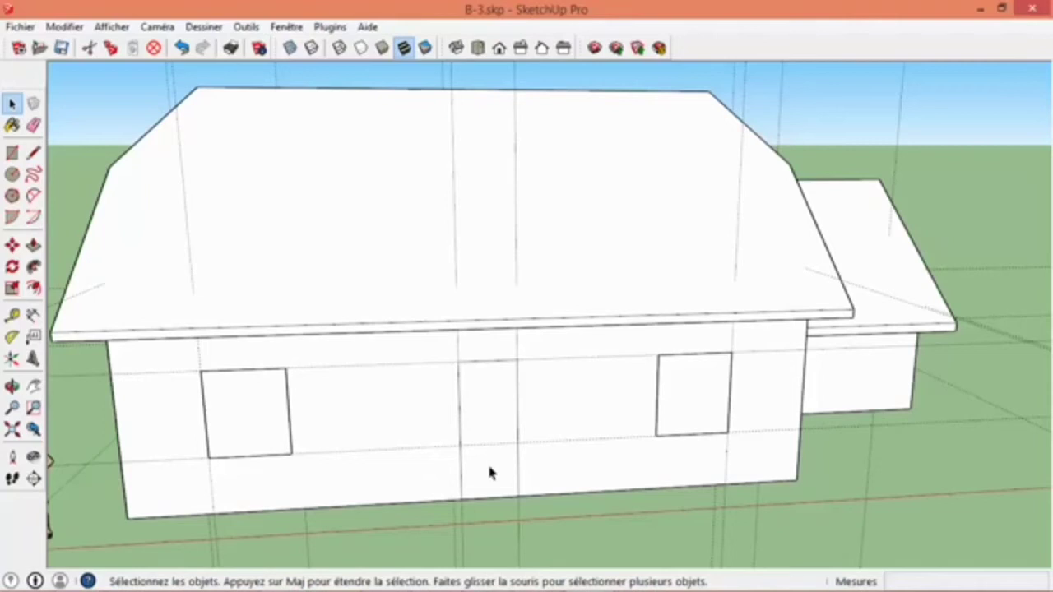
click(480, 419)
right_click(481, 419)
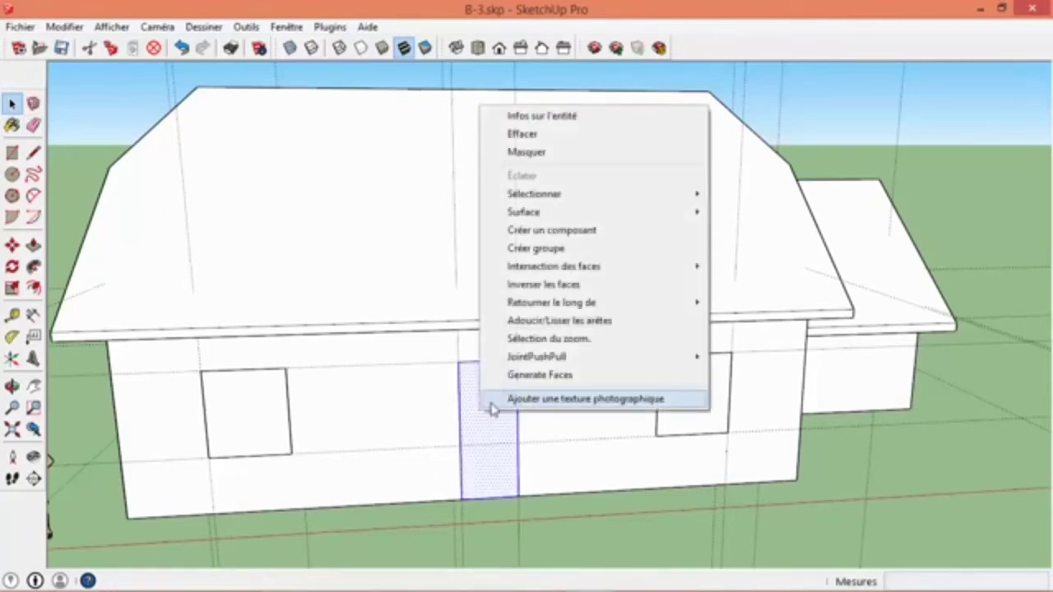
click(535, 229)
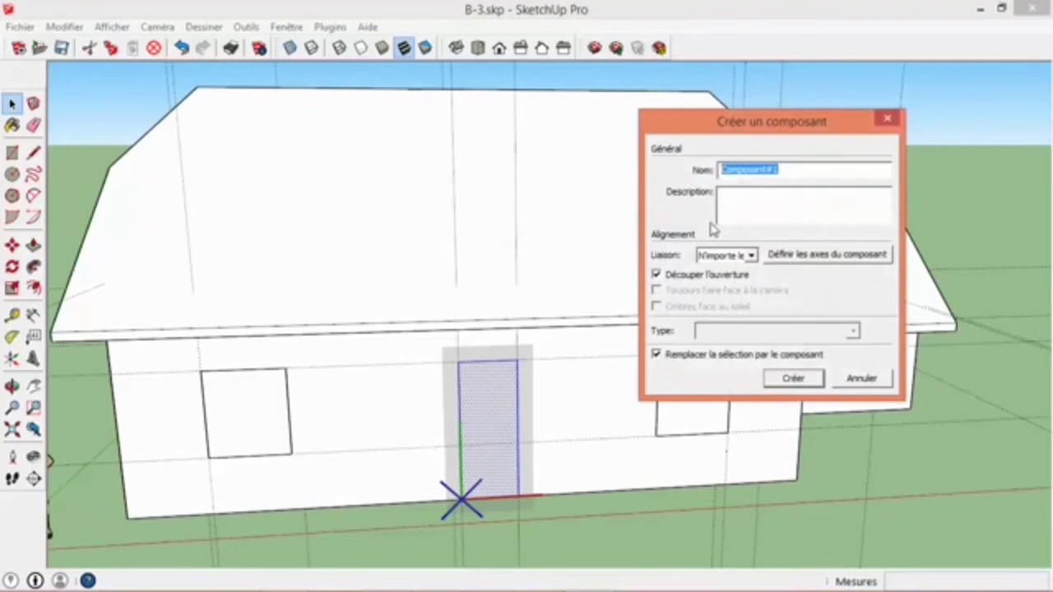
text(porte)
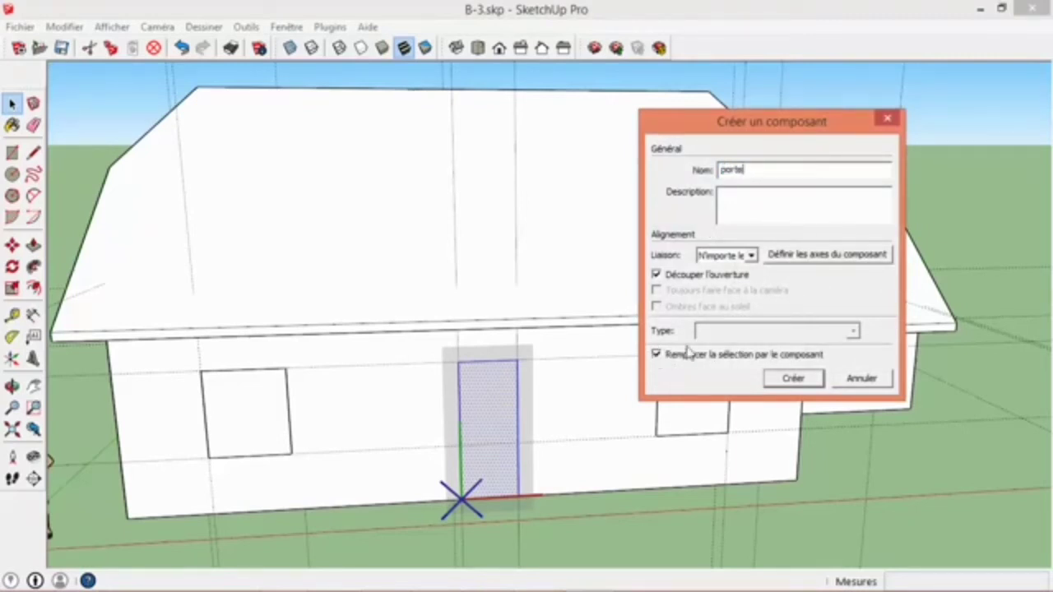
click(777, 381)
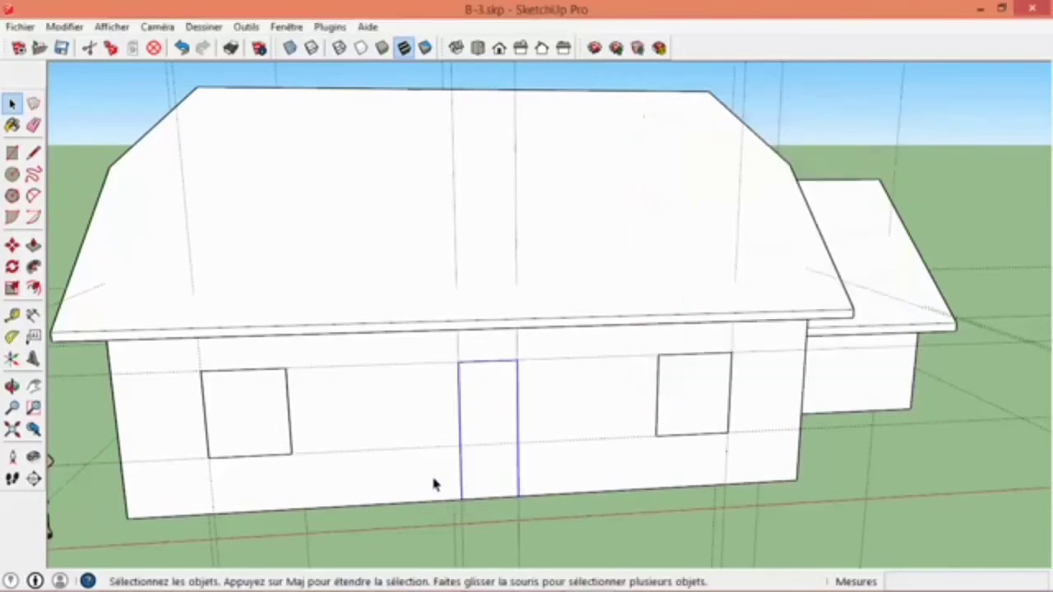
- Copy the door component from the front long wall onto the rear long wall
click(11, 247)
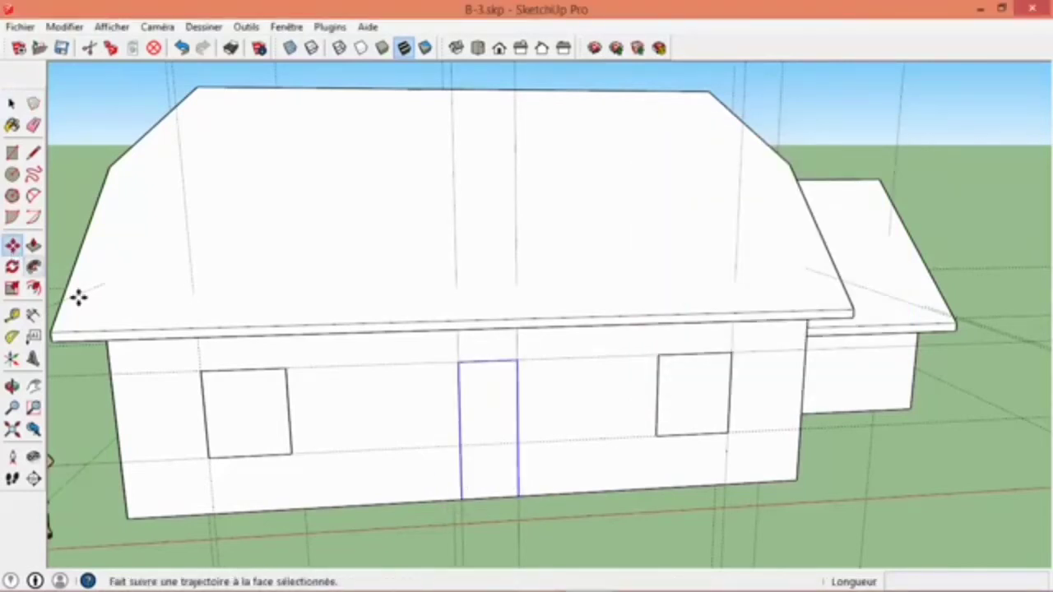
click(462, 497)
click(456, 468)
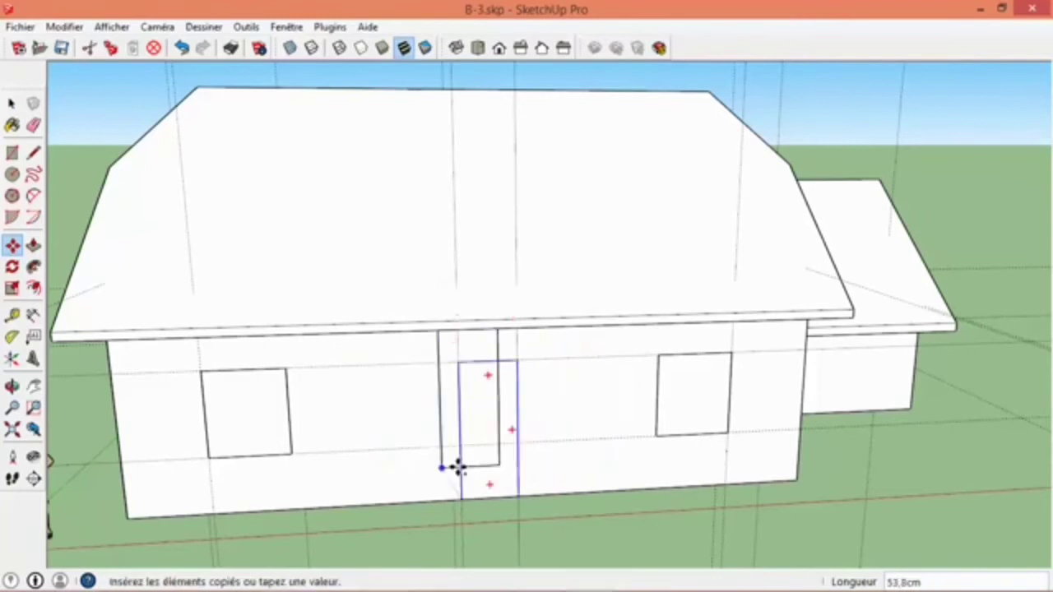
middle_drag(456, 468, 781, 336)
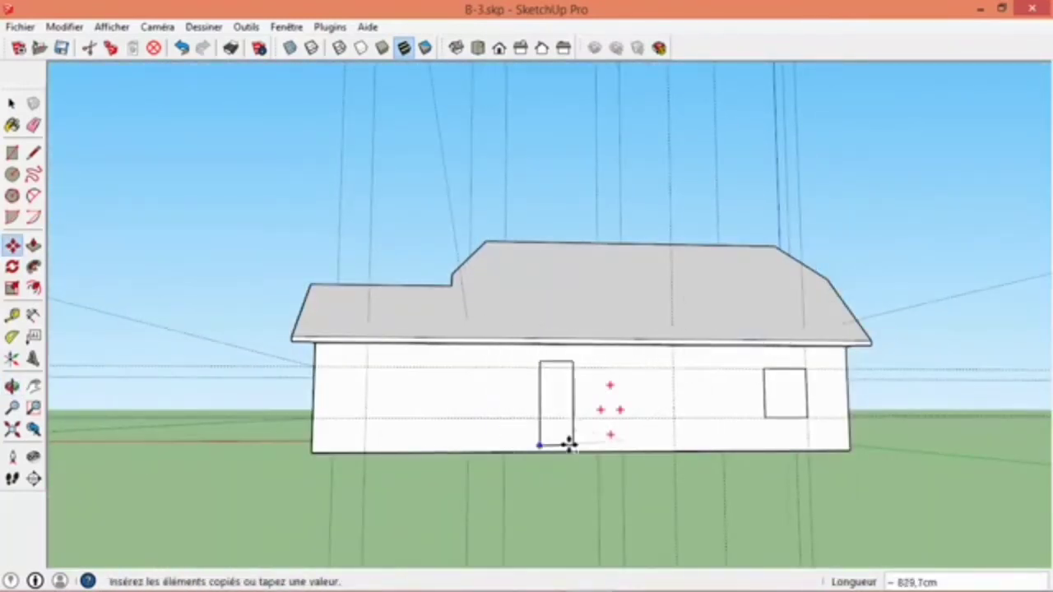
click(540, 434)
- Move the copied door down to the rear wall's base, with its side edge on the vertical guide nearest the window
middle_drag(594, 442, 494, 447)
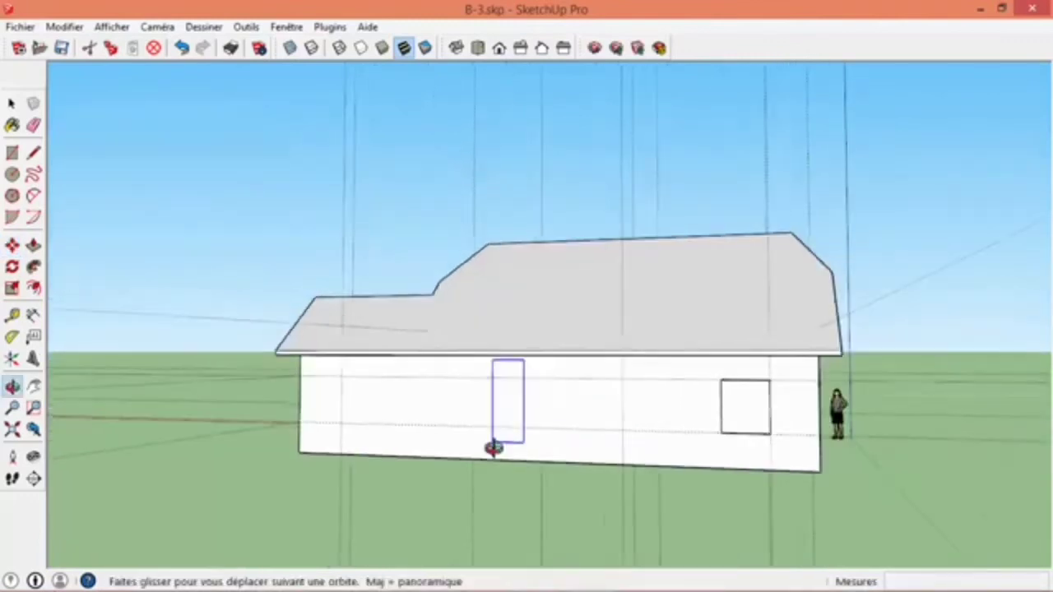
scroll(524, 445, up, 3)
click(513, 442)
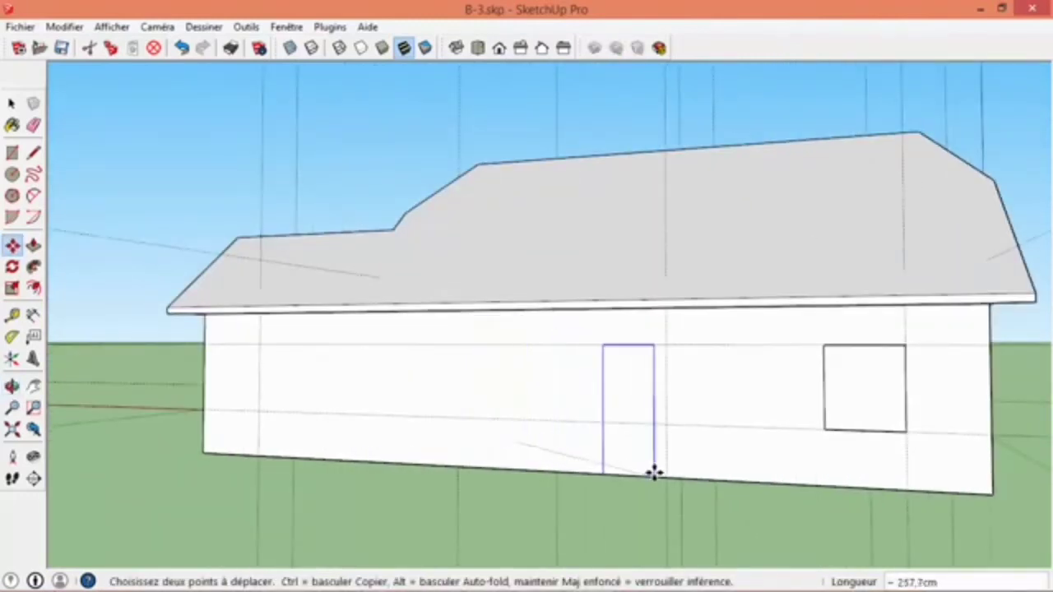
click(625, 484)
- Draw a rectangle 120 cm wide and 225 cm high on the rear wall, from the guide near the extension's corner, between base and upper guide
middle_drag(317, 389, 559, 386)
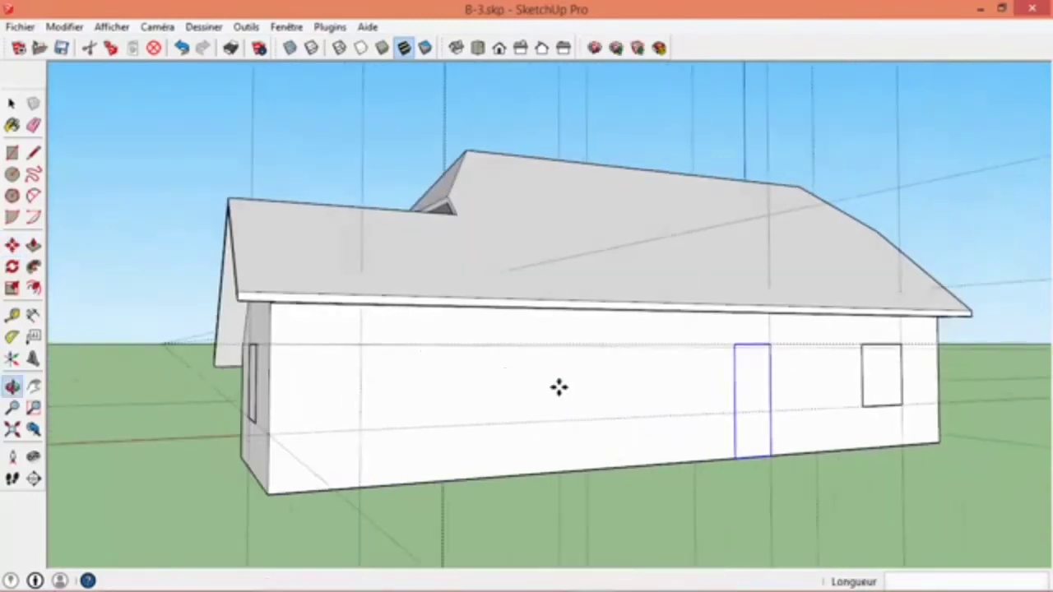
click(12, 154)
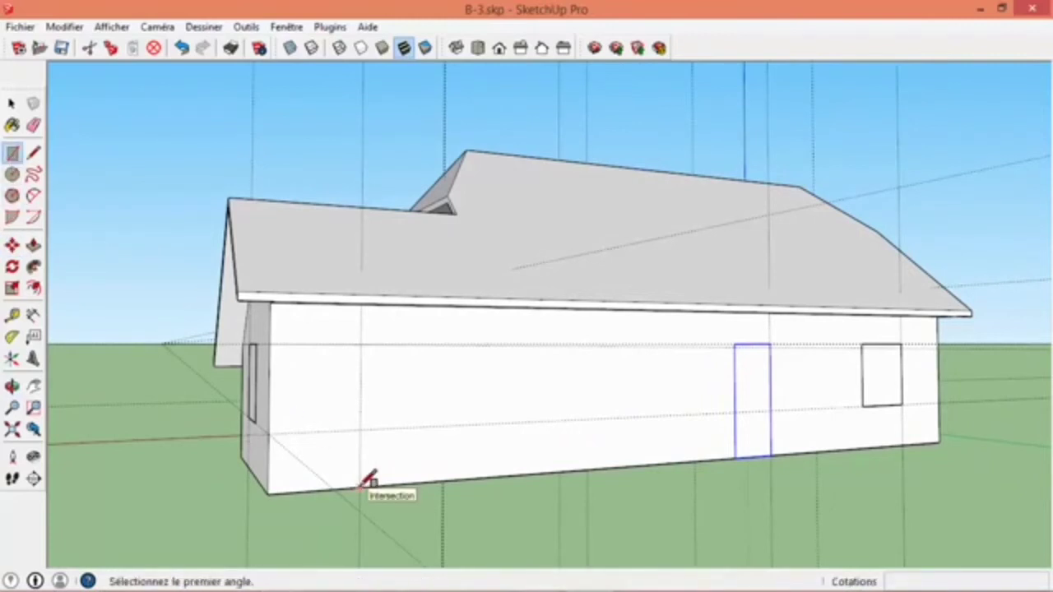
click(361, 485)
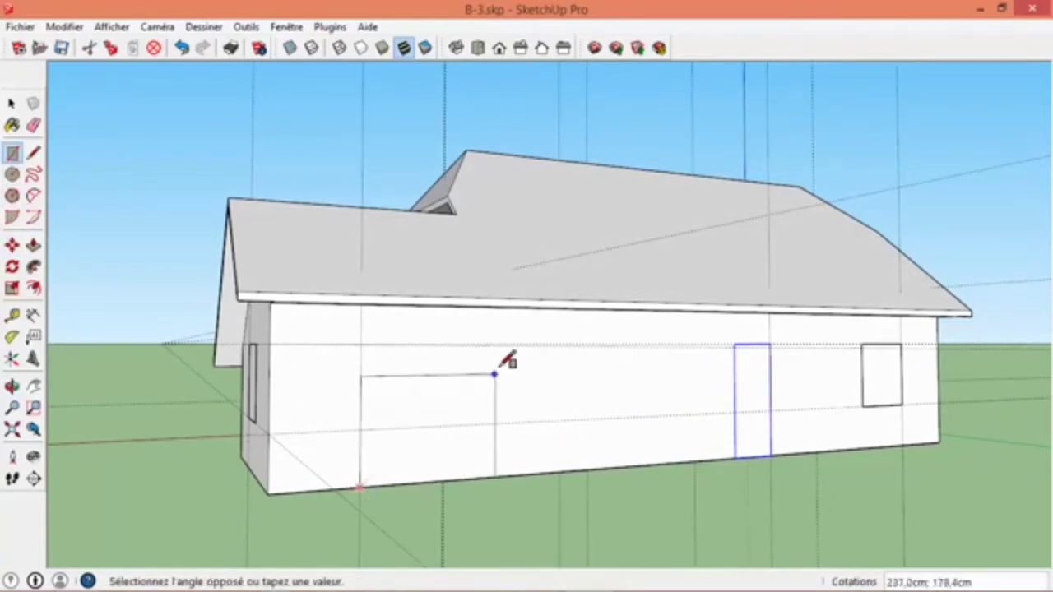
middle_drag(359, 336, 436, 428)
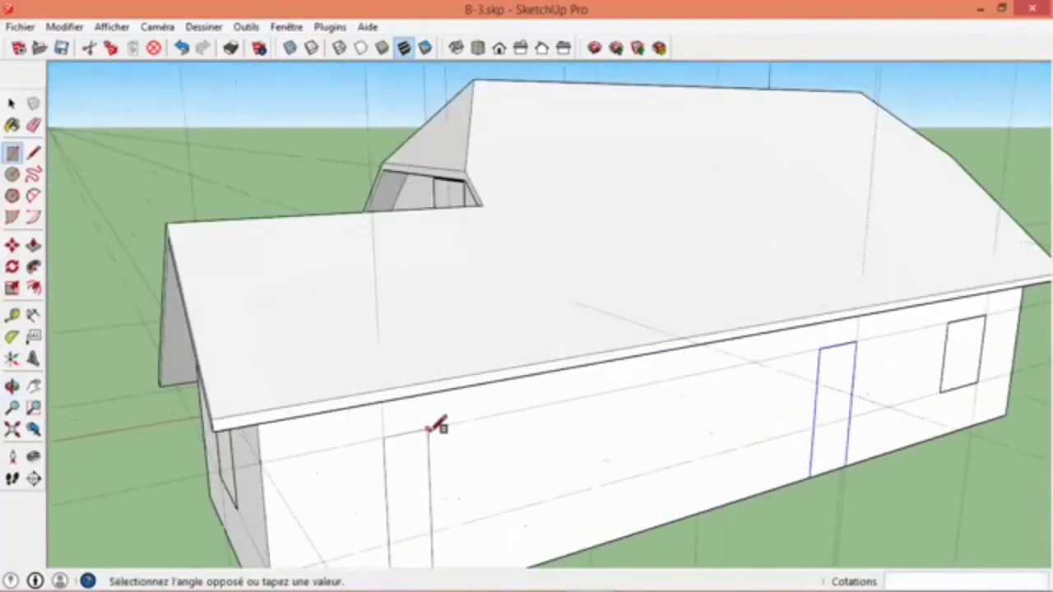
click(583, 398)
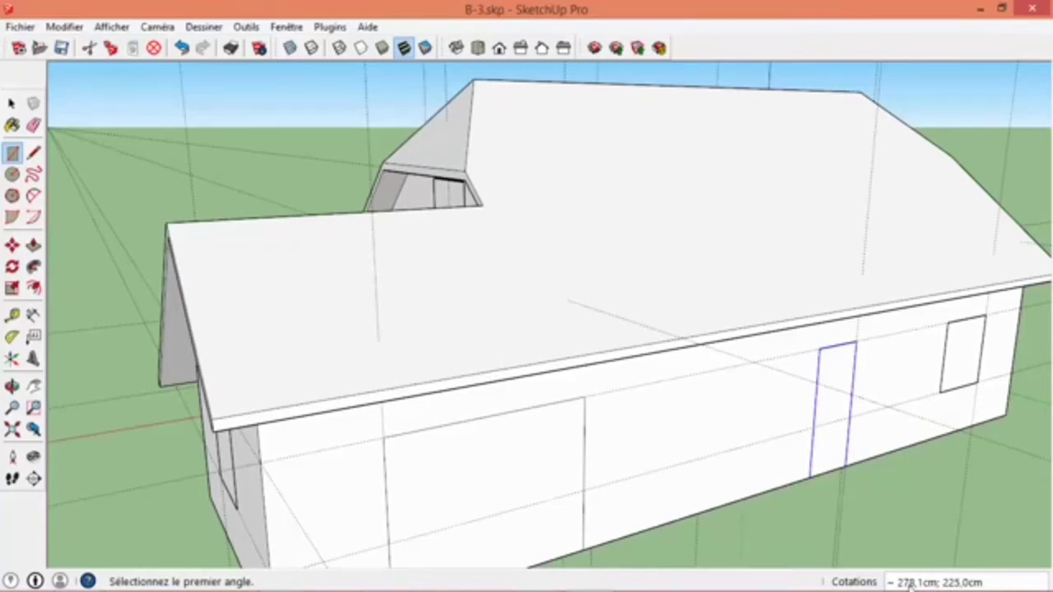
text(120cm)
key(Return)
key(space)
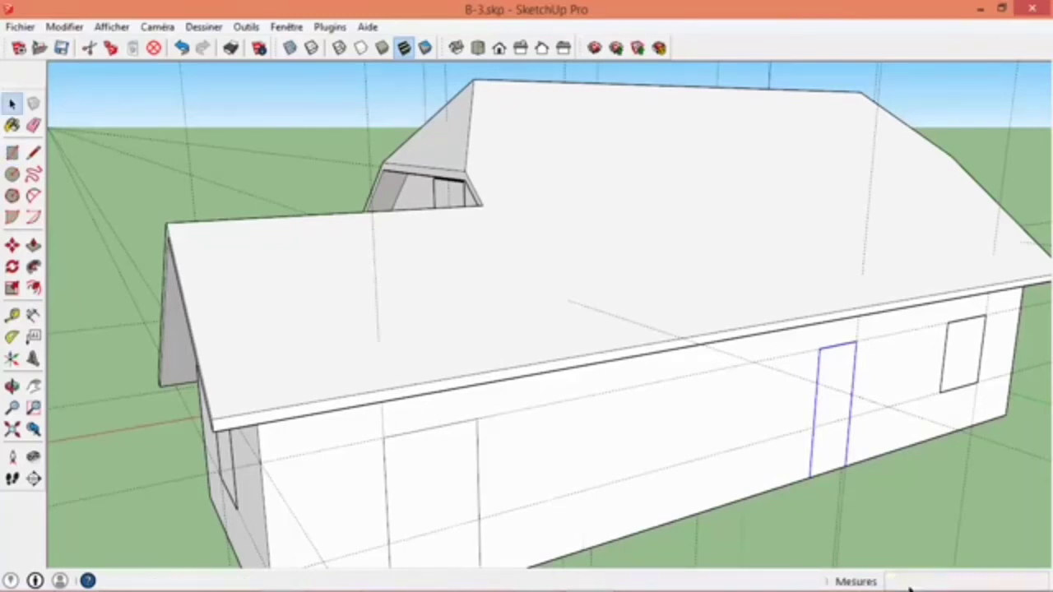
- Turn the 120 cm wide rectangle on the rear wall into a component named "porte-fenetre"
shift+middle_drag(655, 435, 639, 324)
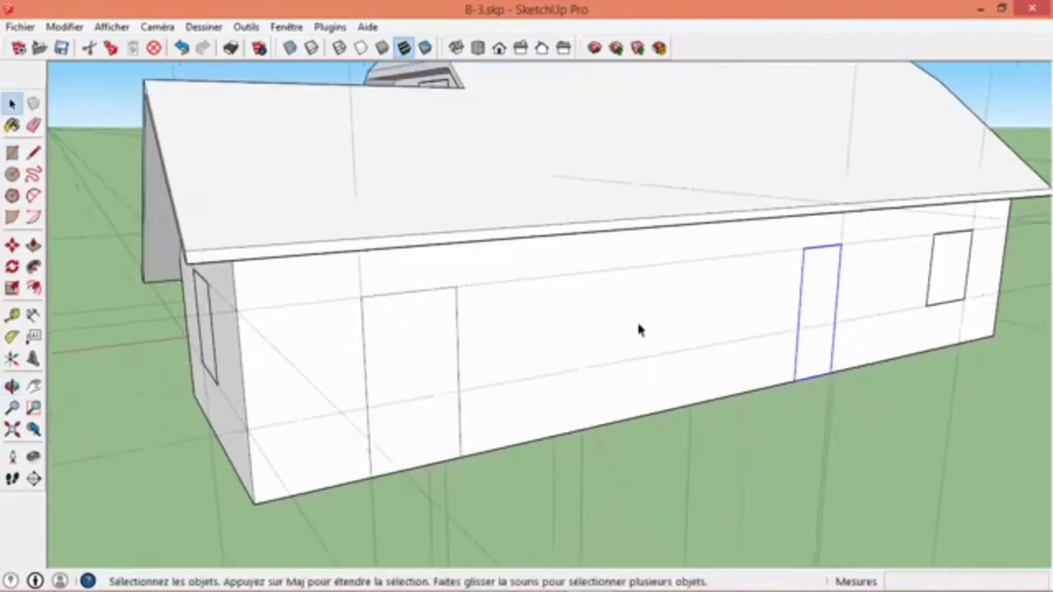
click(414, 367)
right_click(414, 368)
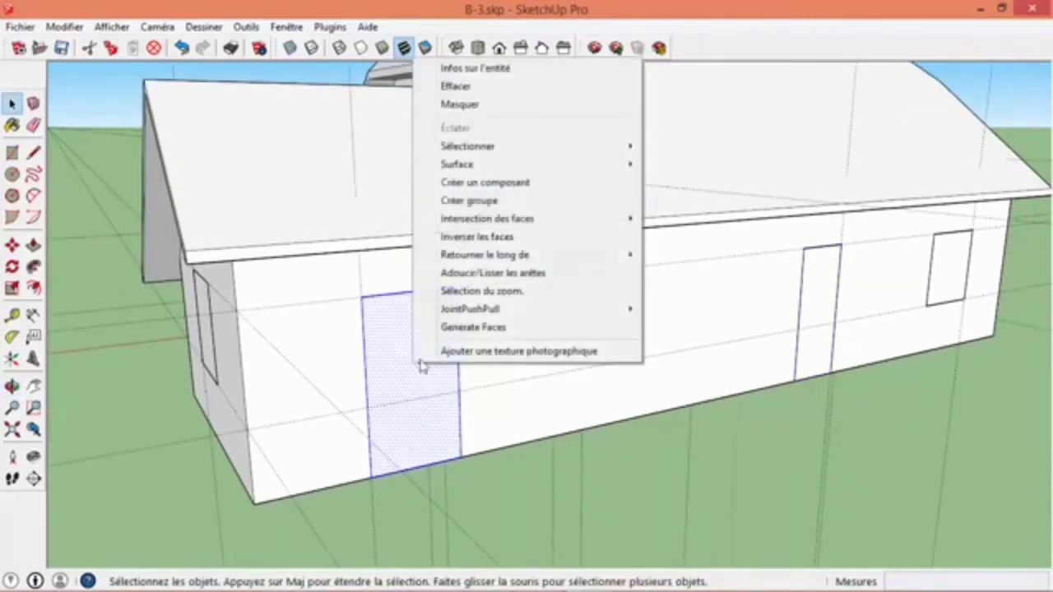
click(485, 181)
text(pl)
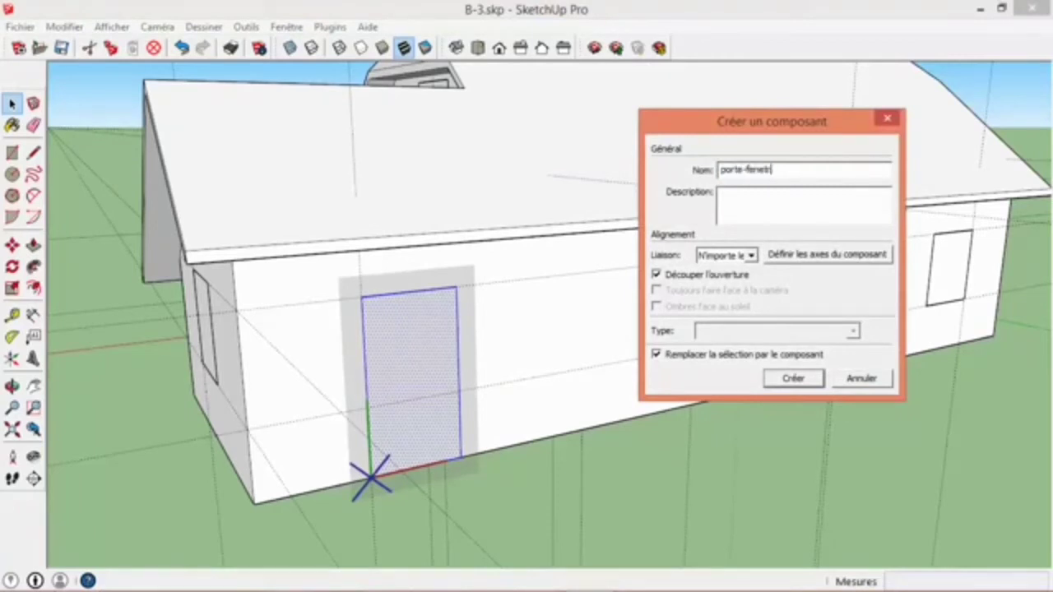
click(791, 380)
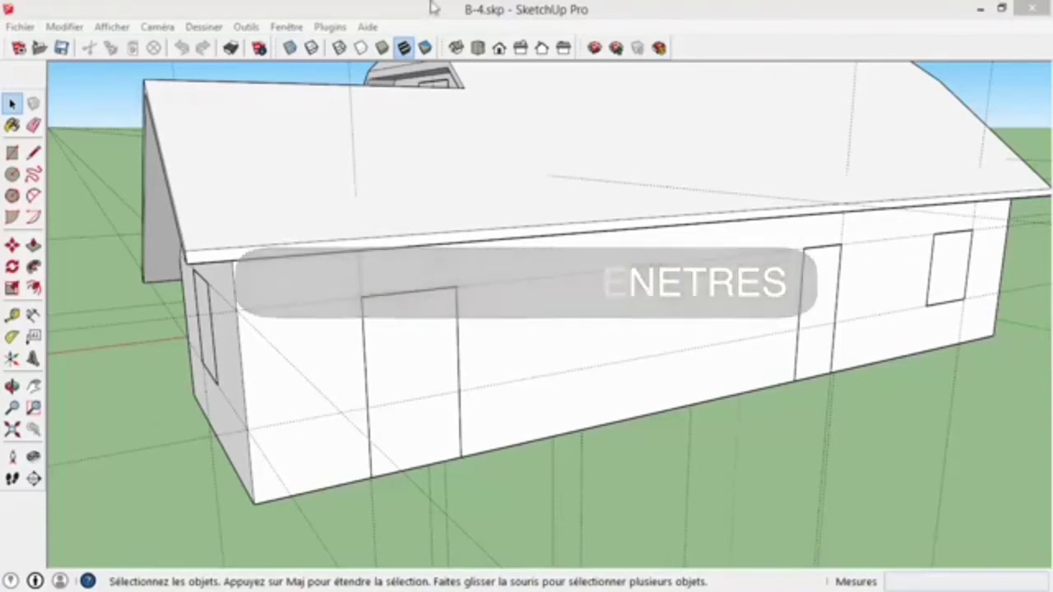
middle_drag(255, 335, 728, 345)
scroll(719, 366, down, 5)
scroll(682, 369, up, 5)
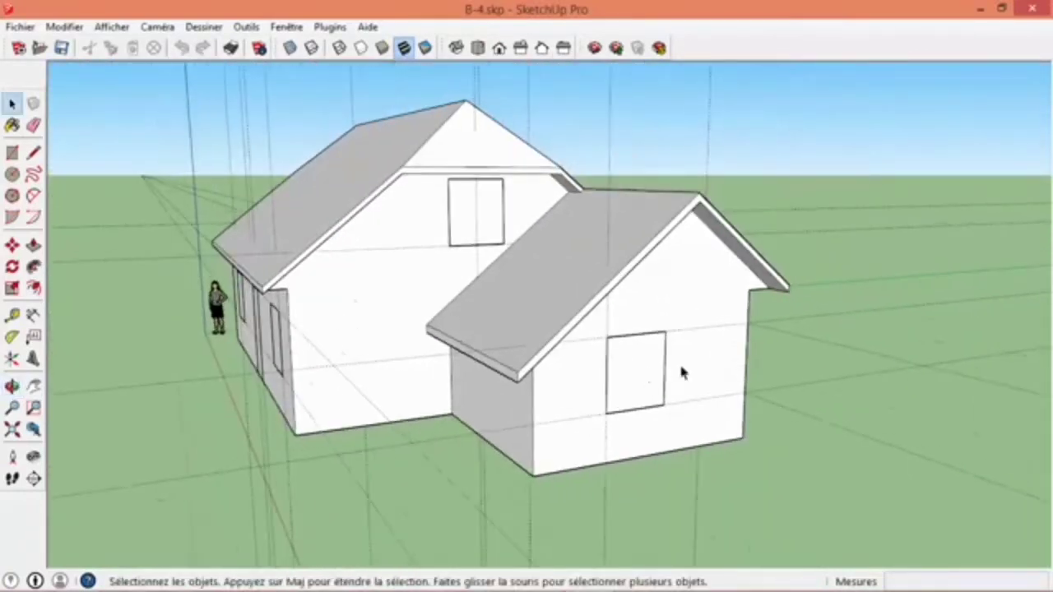
click(33, 245)
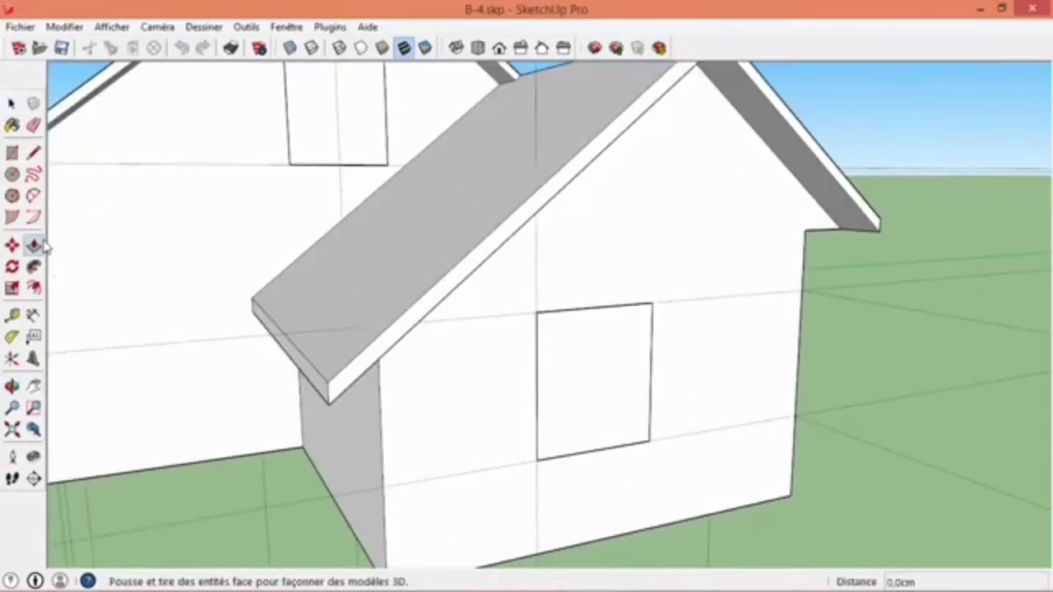
middle_drag(613, 437, 633, 469)
click(634, 439)
key(space)
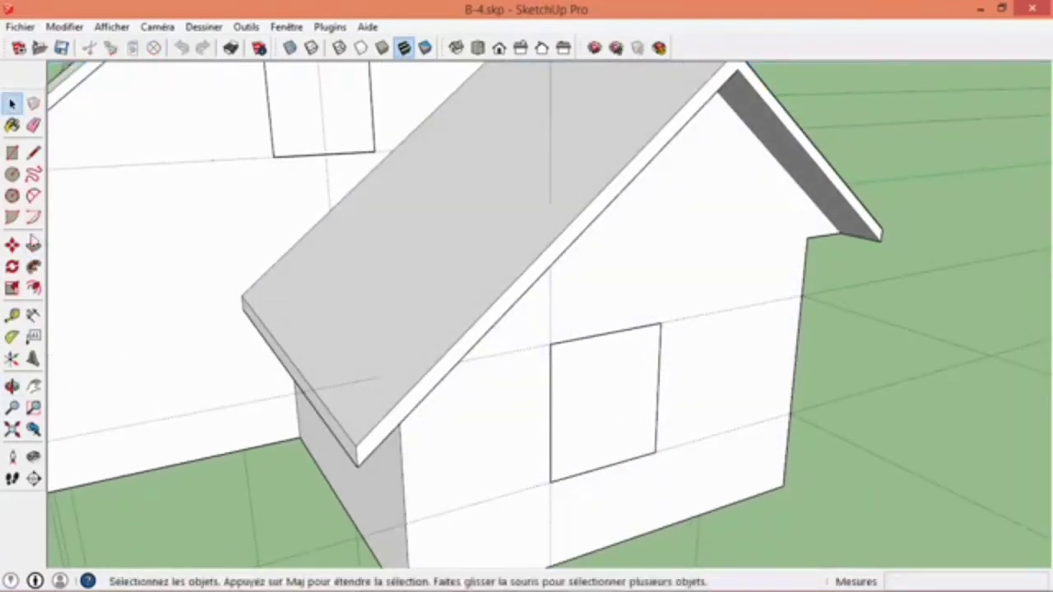
click(33, 245)
middle_drag(279, 112, 512, 223)
key(space)
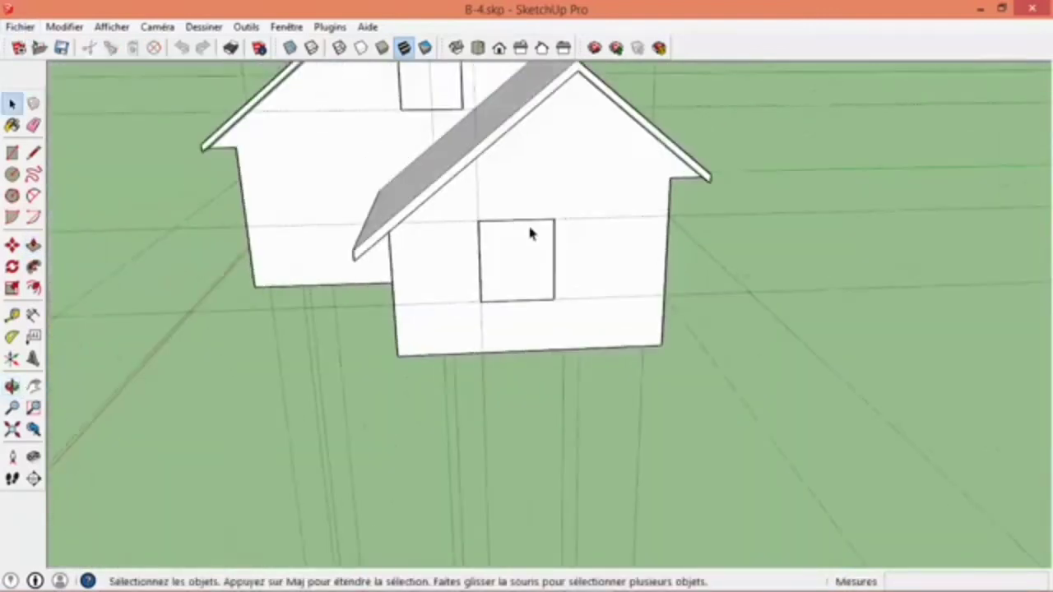
- Open the window component on the extension's gable wall for editing and hide the rest of the model
scroll(533, 205, up, 3)
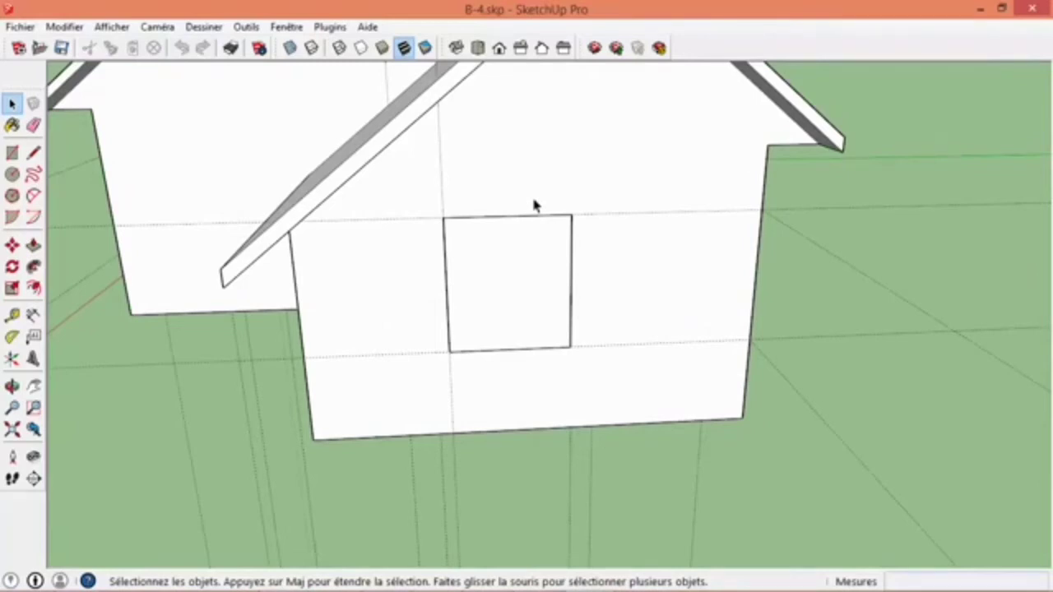
mouse_move(293, 461)
middle_down()
mouse_move(390, 501)
mouse_move(395, 480)
middle_up()
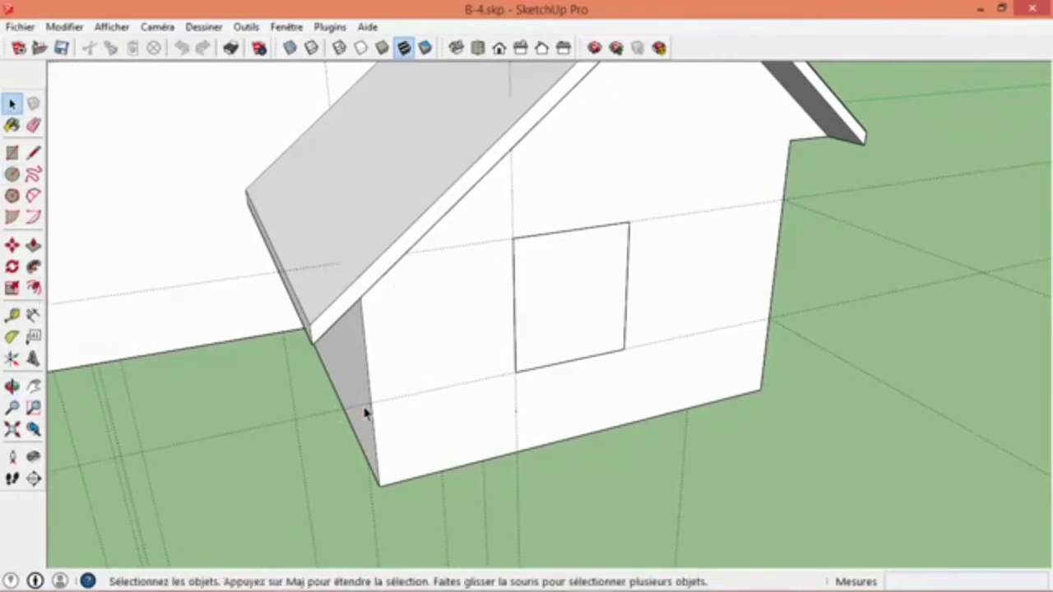
double_click(557, 334)
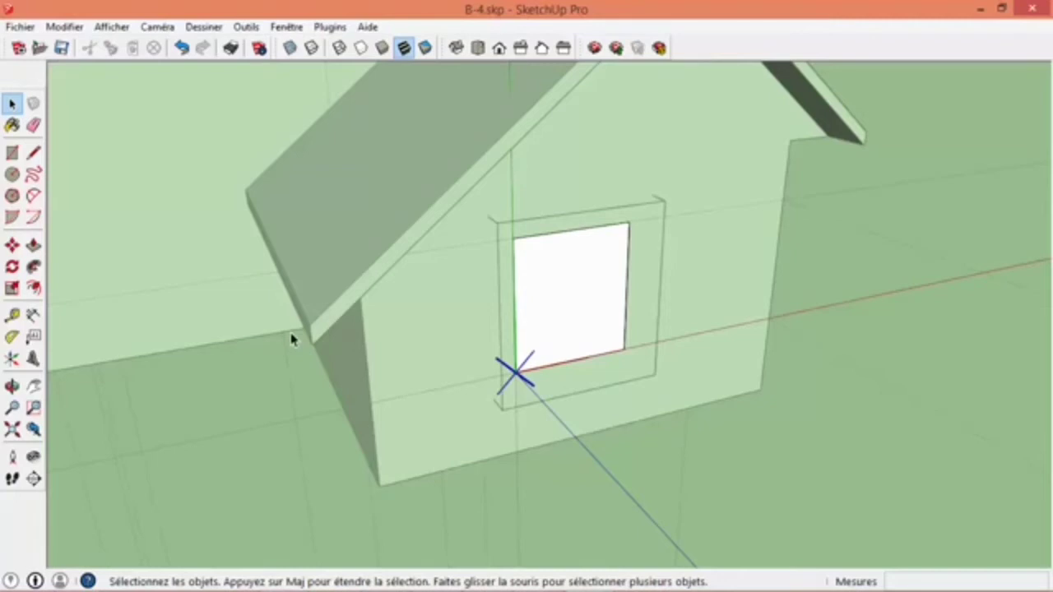
click(115, 30)
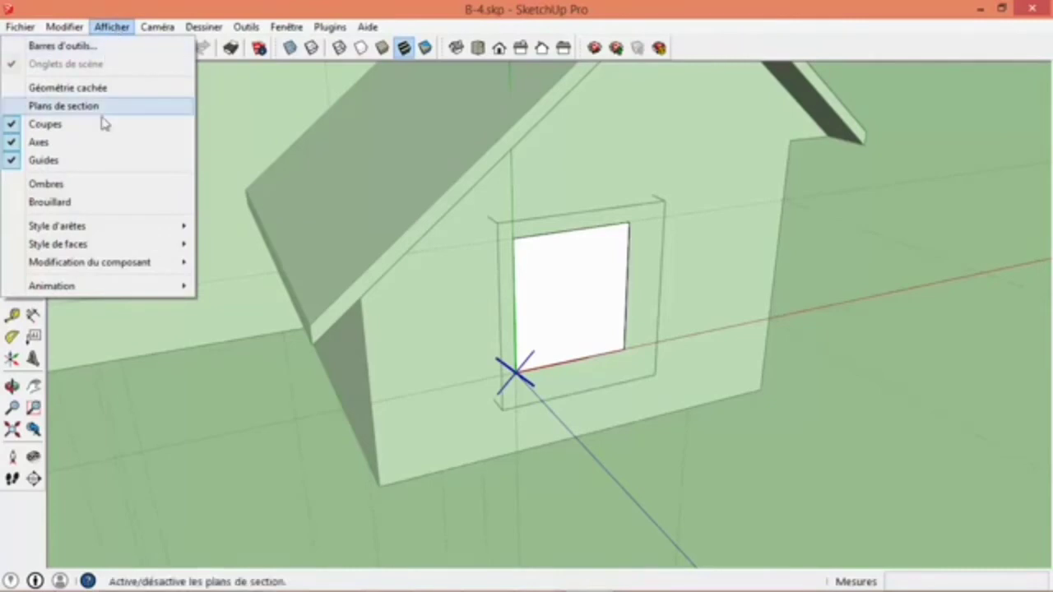
mouse_move(130, 263)
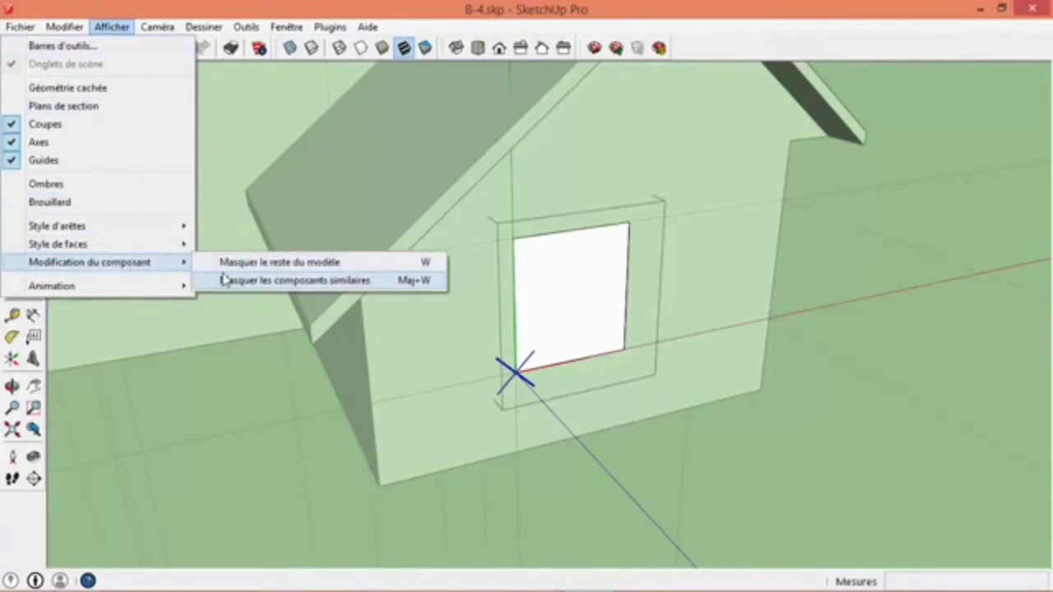
click(231, 263)
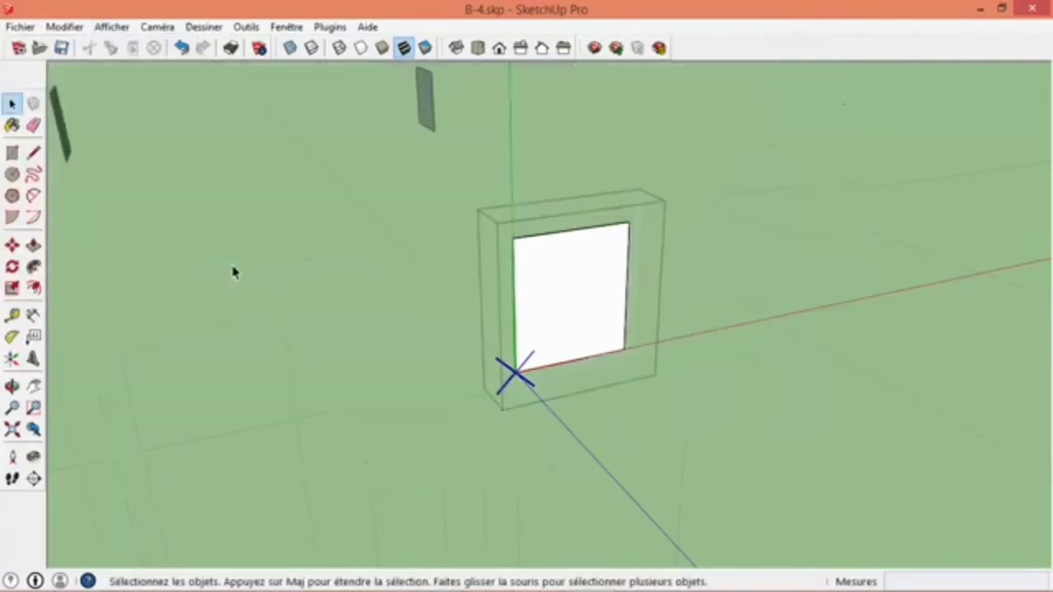
- Push the window component's face 15 cm inward with Push/Pull
middle_drag(600, 315, 384, 373)
scroll(420, 329, down, 1)
scroll(420, 330, up, 2)
scroll(419, 333, up, 2)
scroll(412, 328, up, 2)
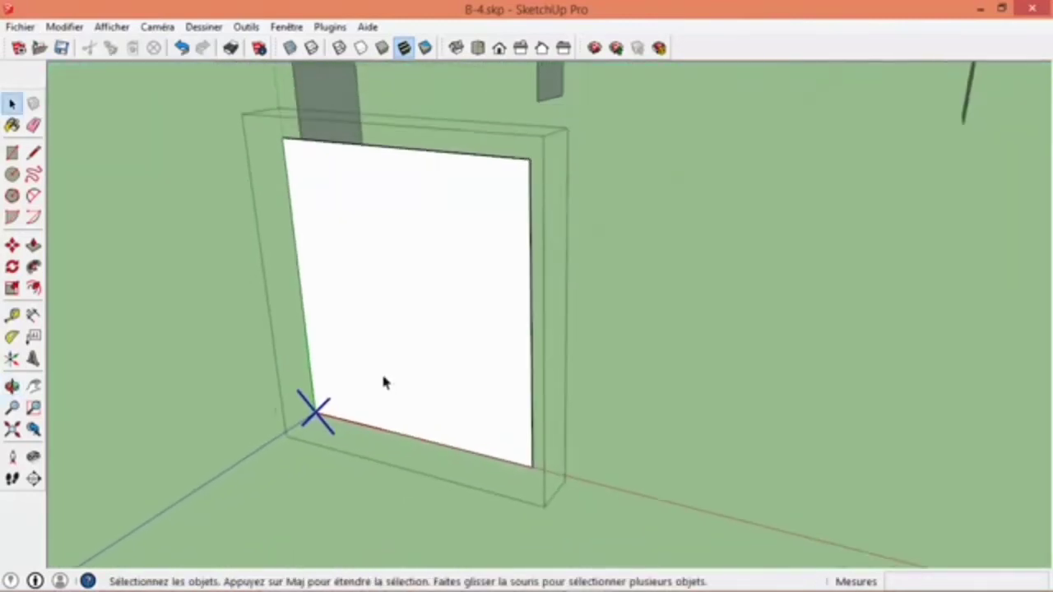
click(34, 245)
click(395, 343)
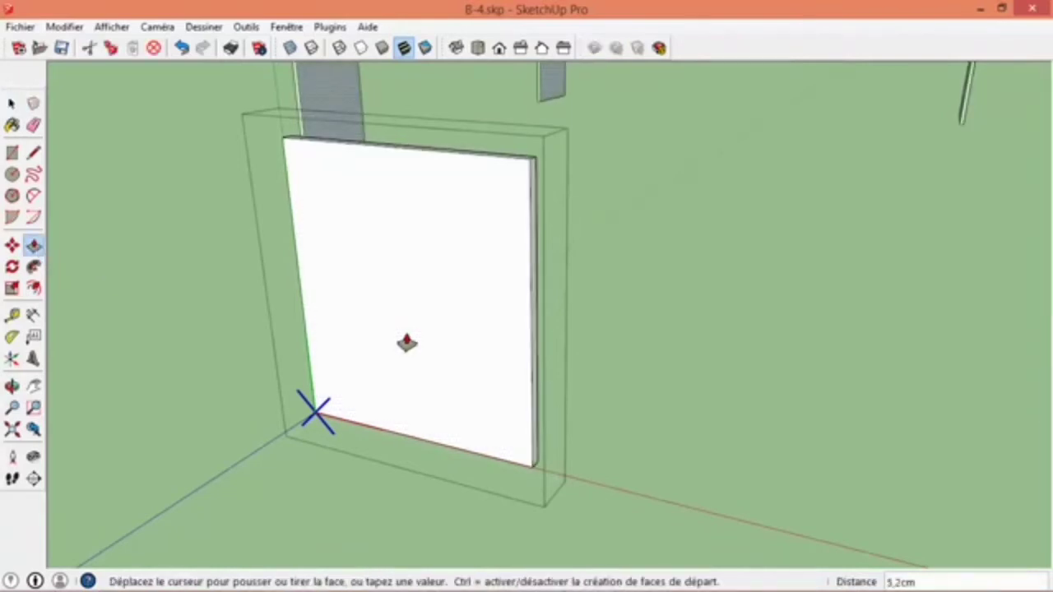
text(15cm)
key(Return)
key(space)
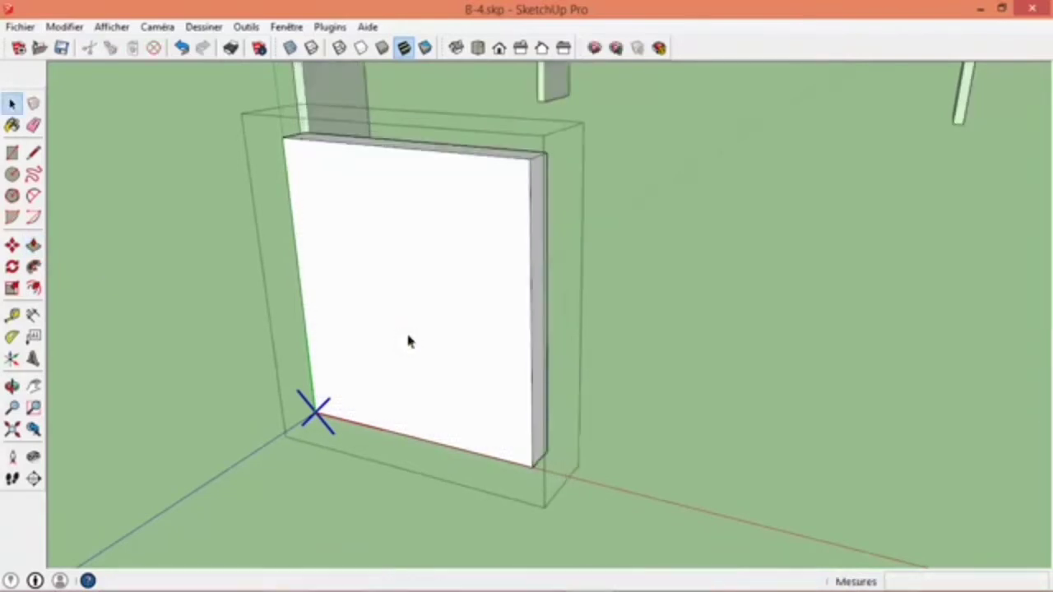
- Delete the front face of the window block to open up the recess, and inspect it from the front
right_click(374, 283)
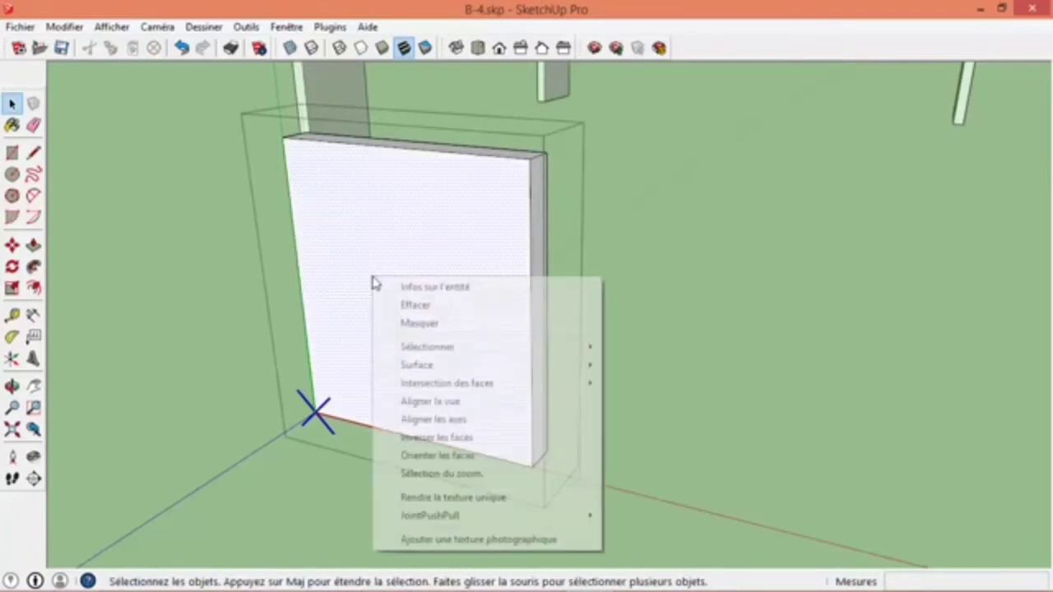
click(394, 310)
mouse_move(524, 301)
middle_down()
mouse_move(787, 223)
mouse_move(1024, 259)
mouse_move(829, 261)
middle_up()
scroll(535, 388, up, 3)
scroll(535, 388, down, 3)
middle_drag(536, 388, 329, 291)
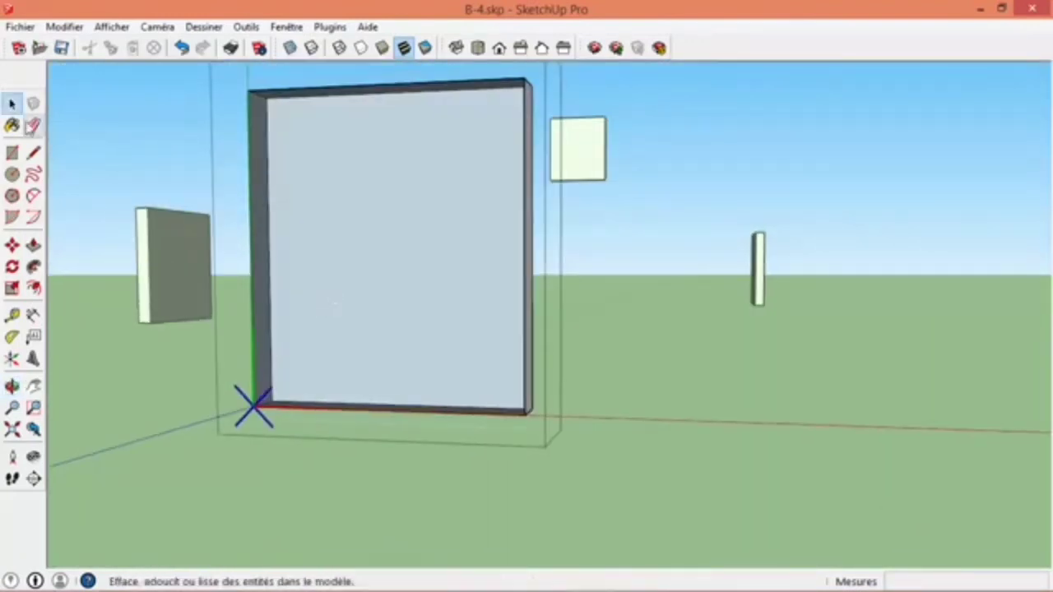
- Select all the window component's faces and reverse them so their front sides face outward
click(425, 286)
scroll(392, 301, up, 4)
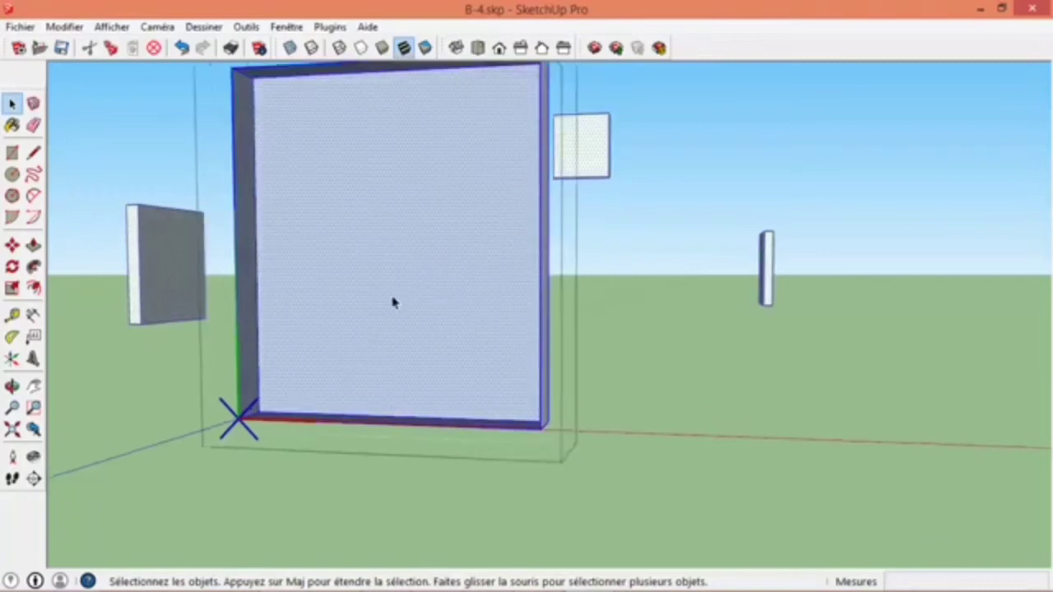
right_click(379, 306)
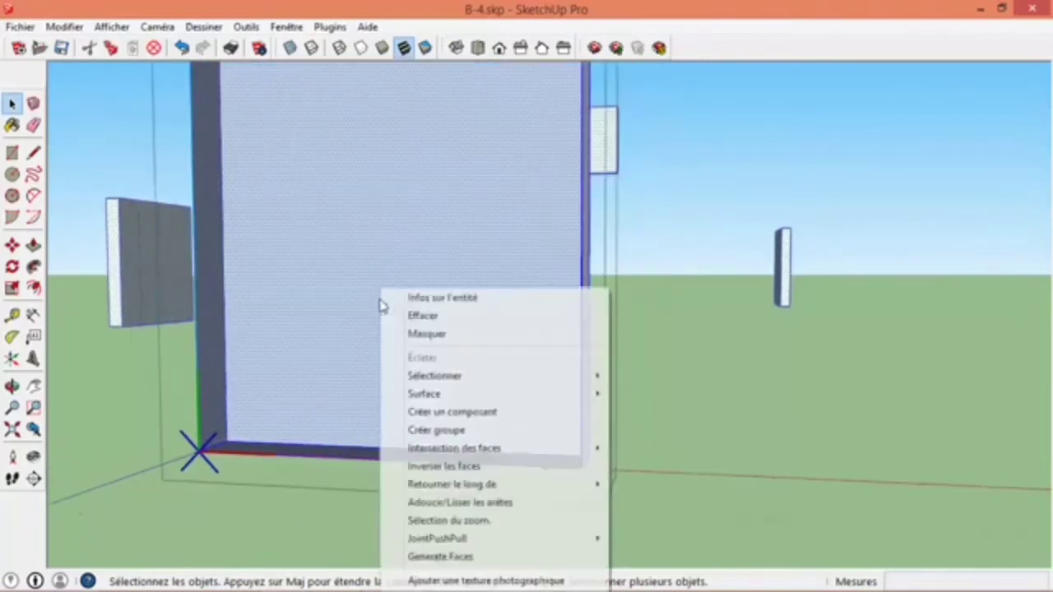
click(450, 466)
scroll(364, 308, down, 2)
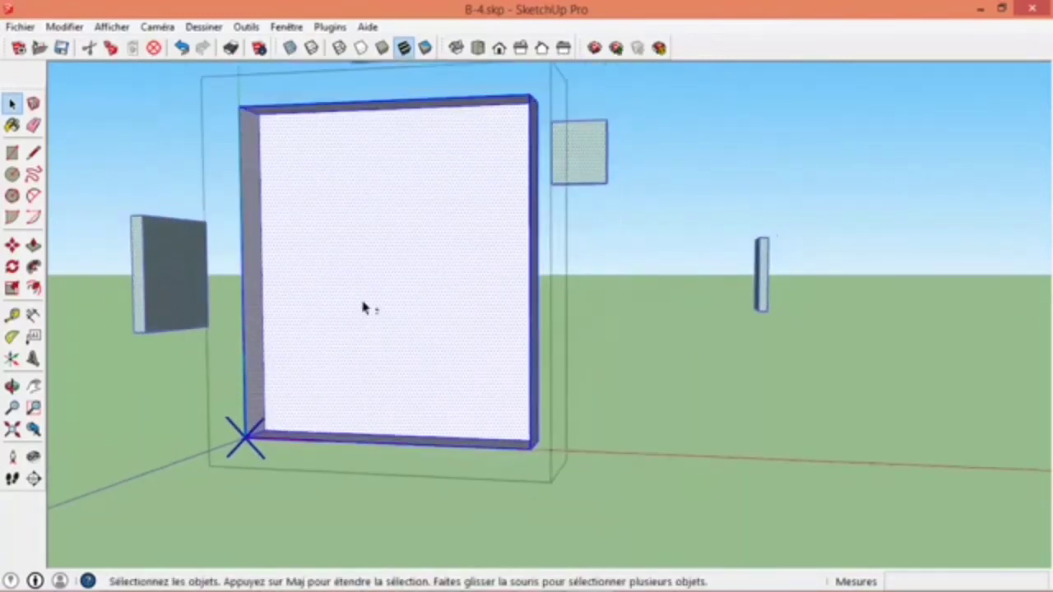
middle_drag(355, 415, 547, 315)
scroll(439, 411, up, 2)
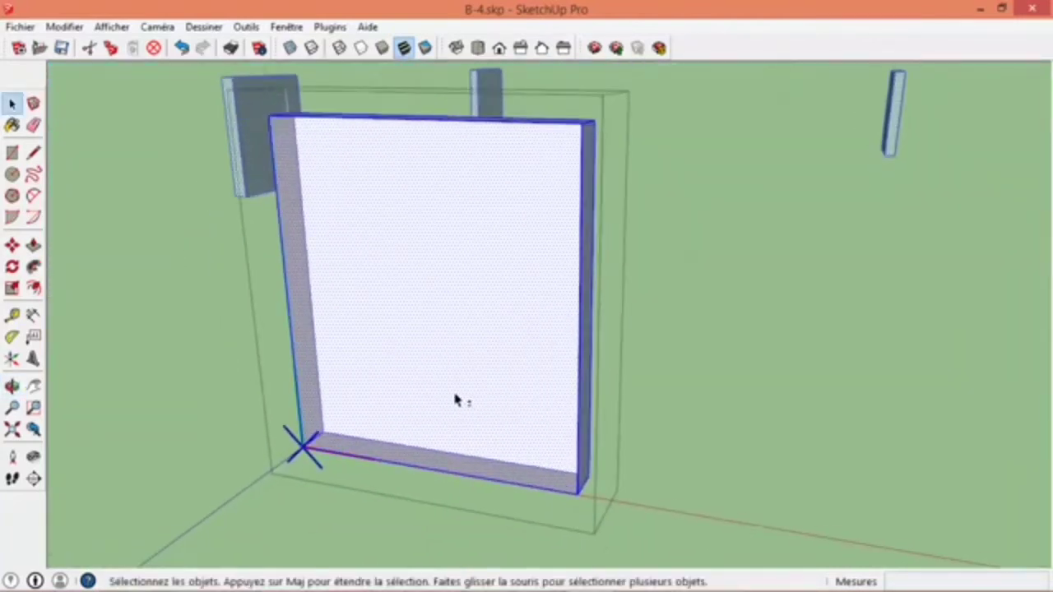
- Offset the outline of the window recess's back face 5 cm inward to form the fixed frame
click(416, 384)
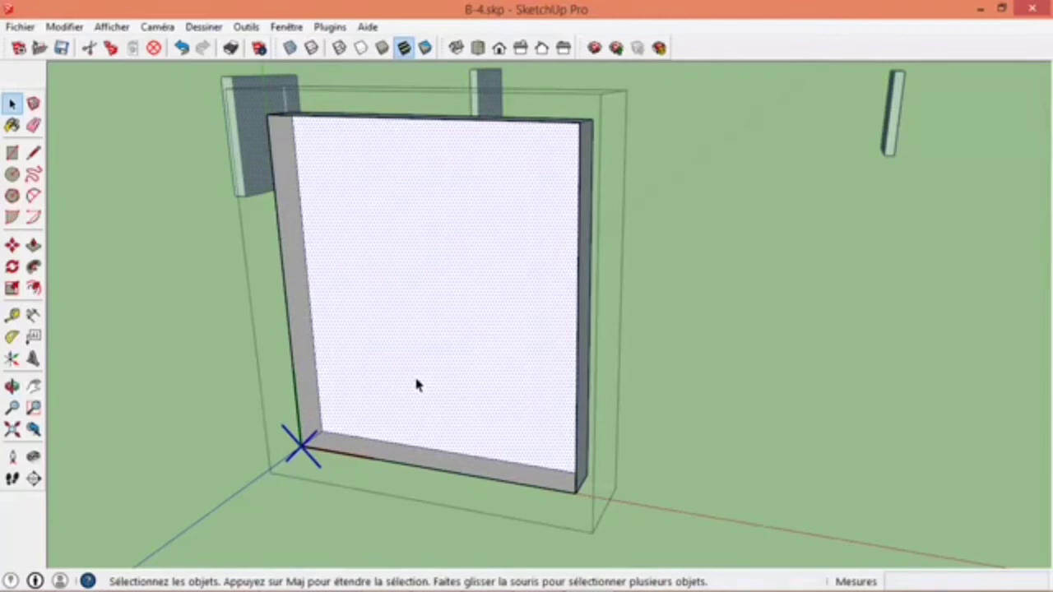
click(35, 286)
click(11, 103)
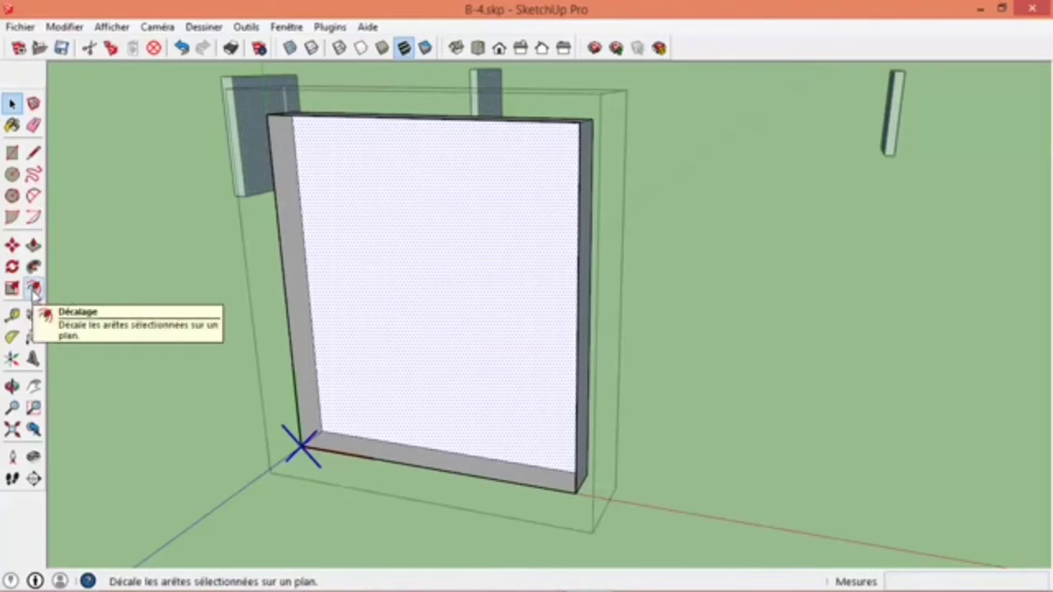
key(ctrl+t)
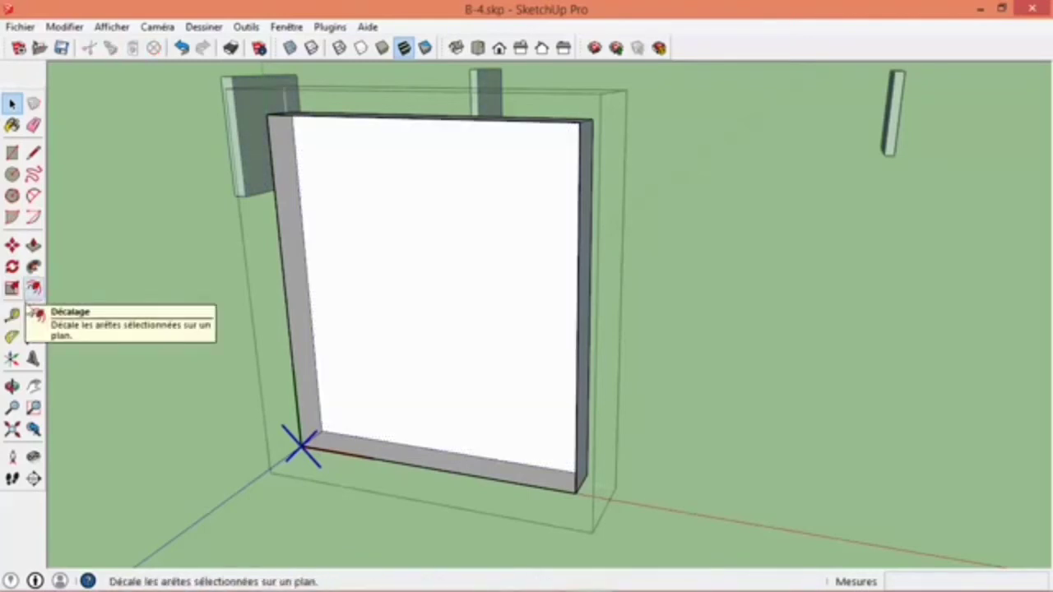
click(33, 288)
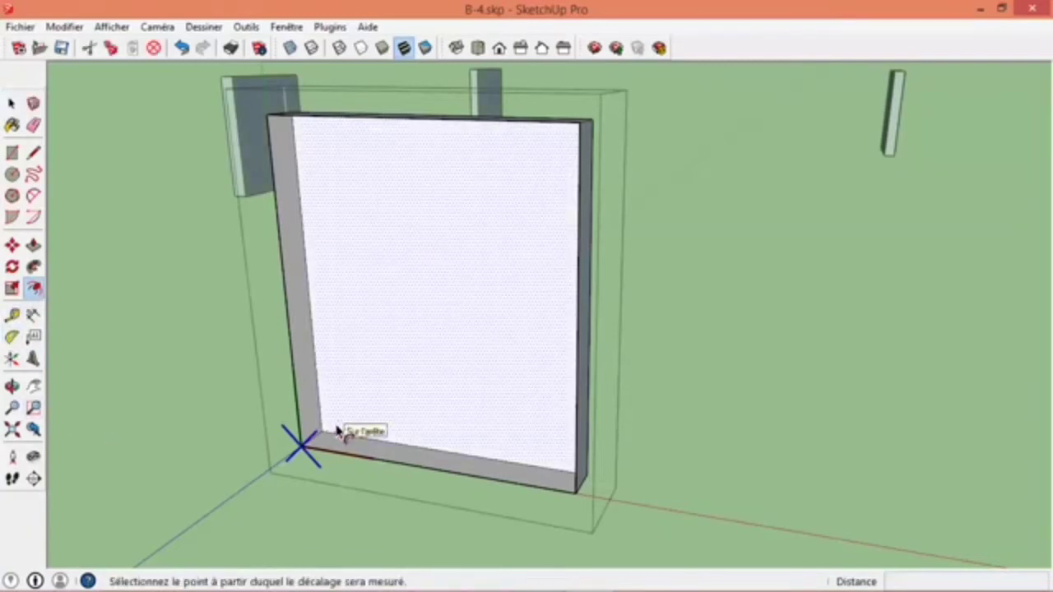
click(341, 434)
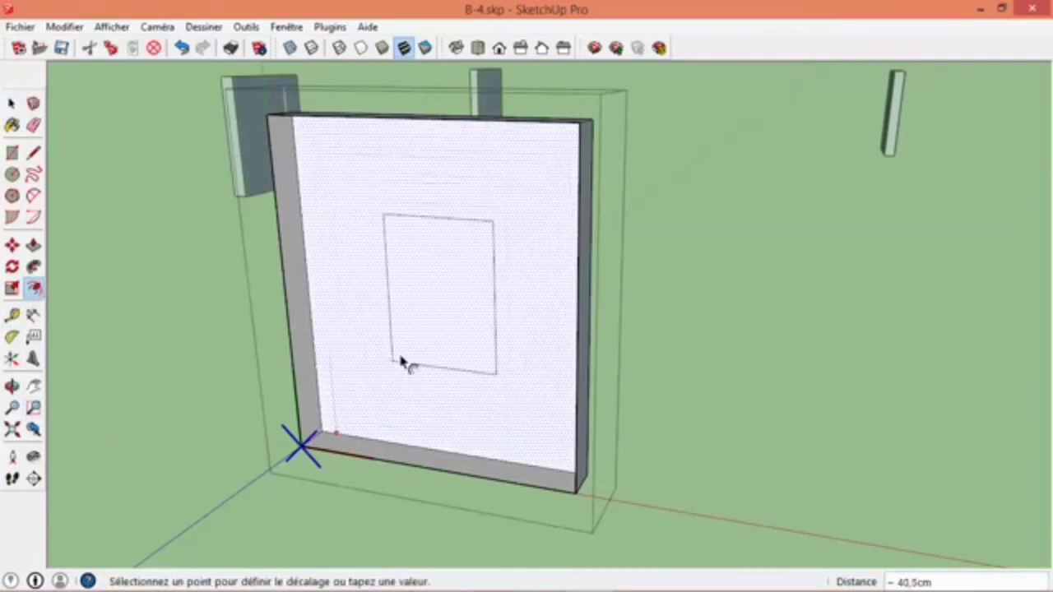
click(352, 405)
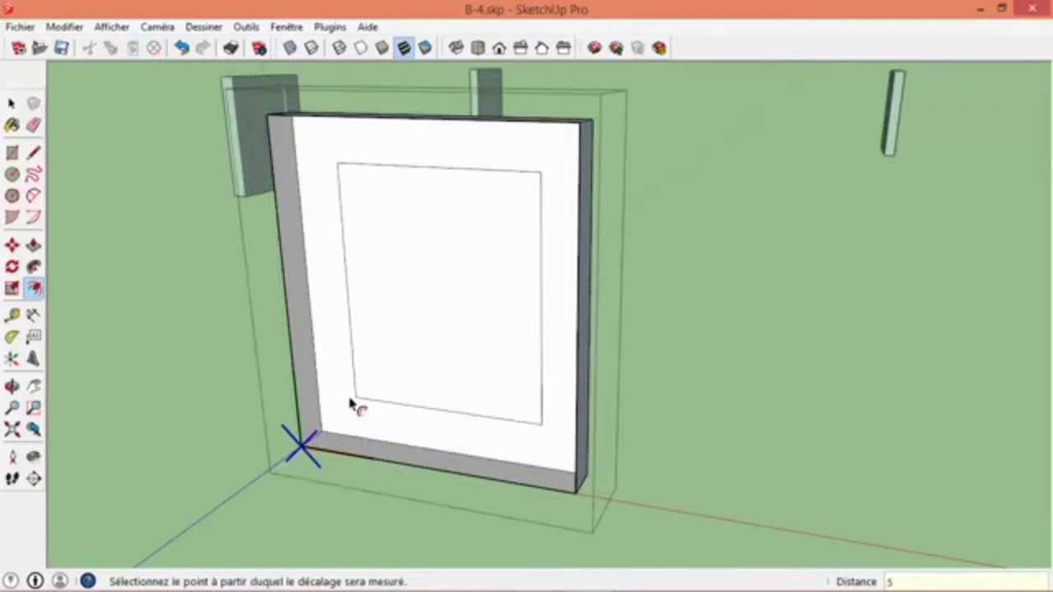
key(Return)
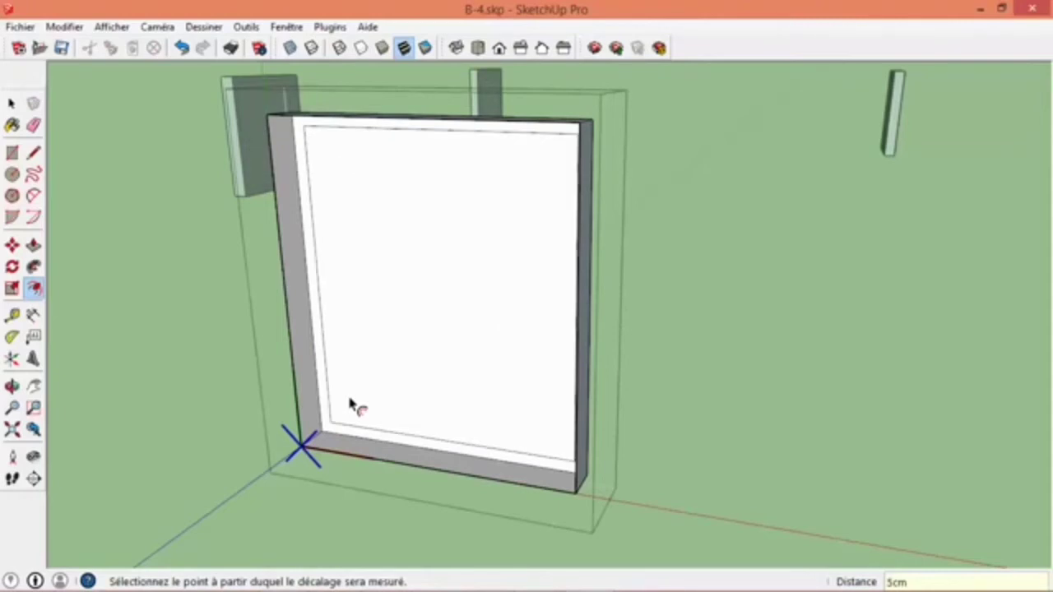
- Push the face inside the window's fixed frame 3 cm inward with Push/Pull
click(33, 245)
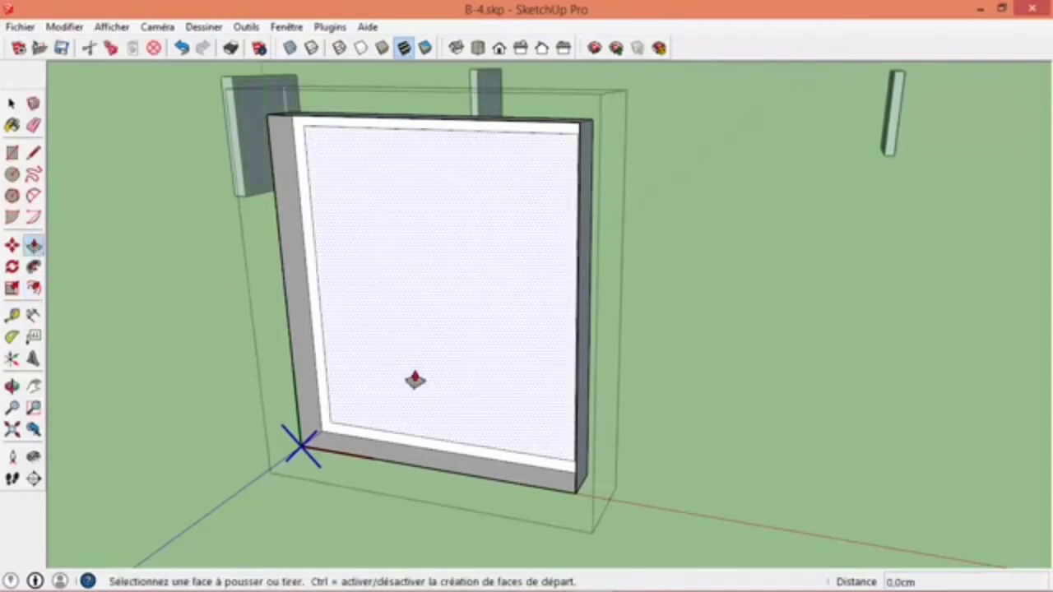
click(414, 379)
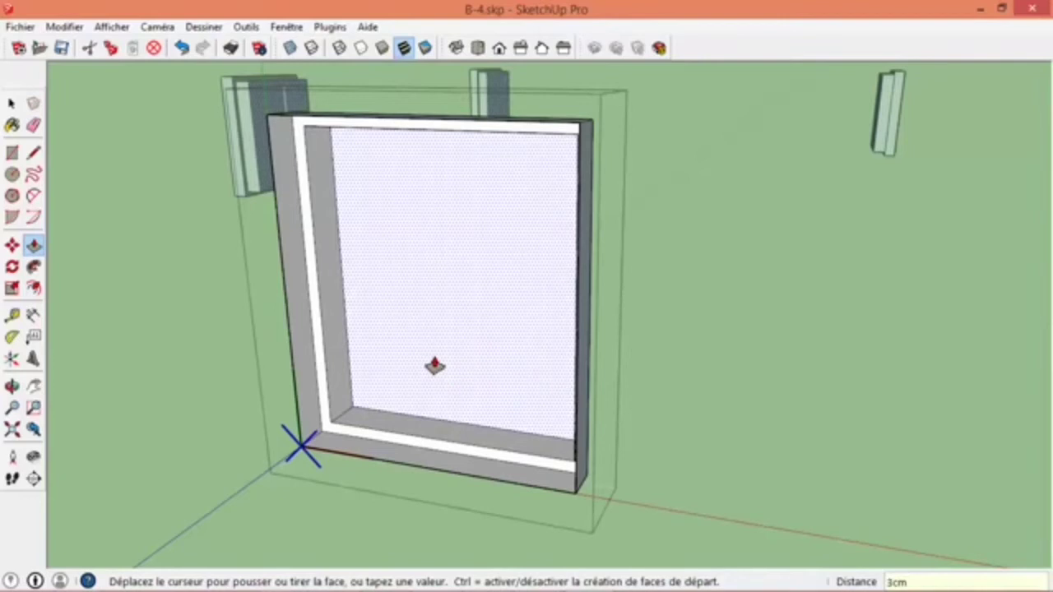
key(Return)
middle_drag(437, 364, 461, 463)
scroll(460, 383, up, 3)
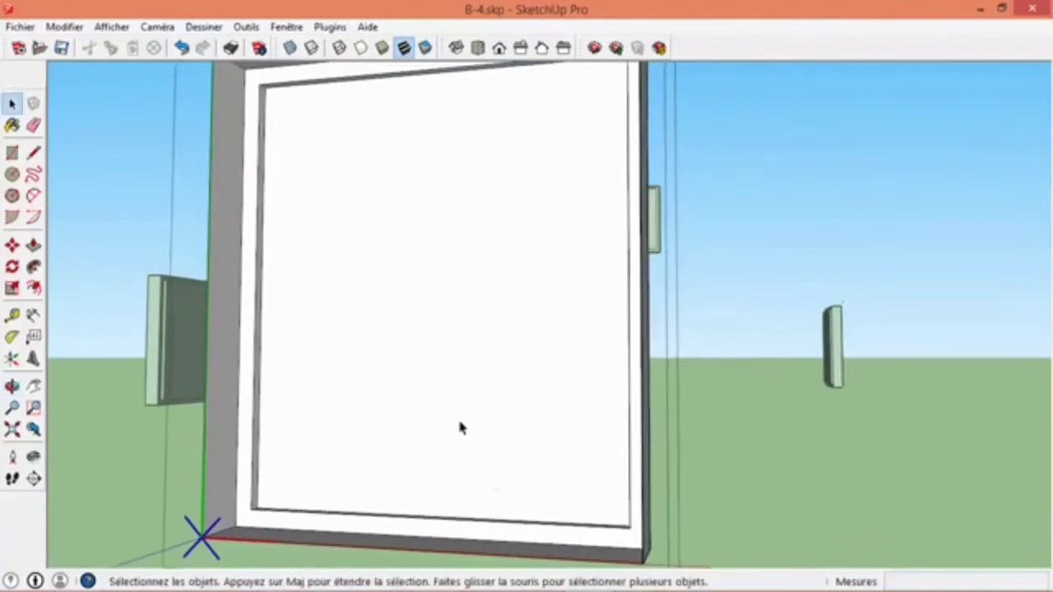
middle_drag(463, 425, 448, 396)
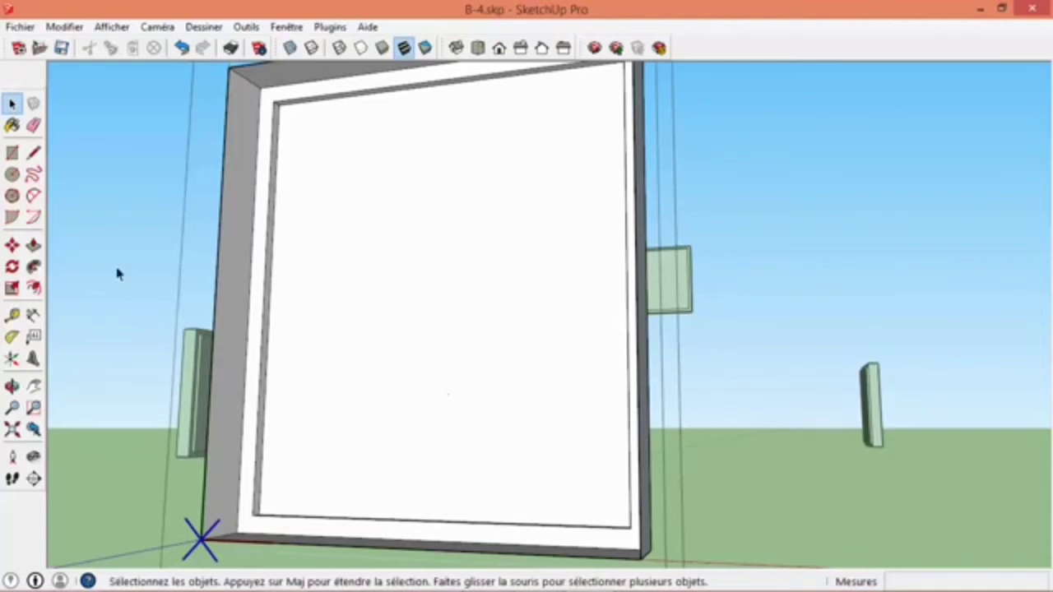
- Split the recessed window face into two sashes with a rectangle from its upper corner to the midpoint of its lower edge, 125 × 55 cm
click(13, 157)
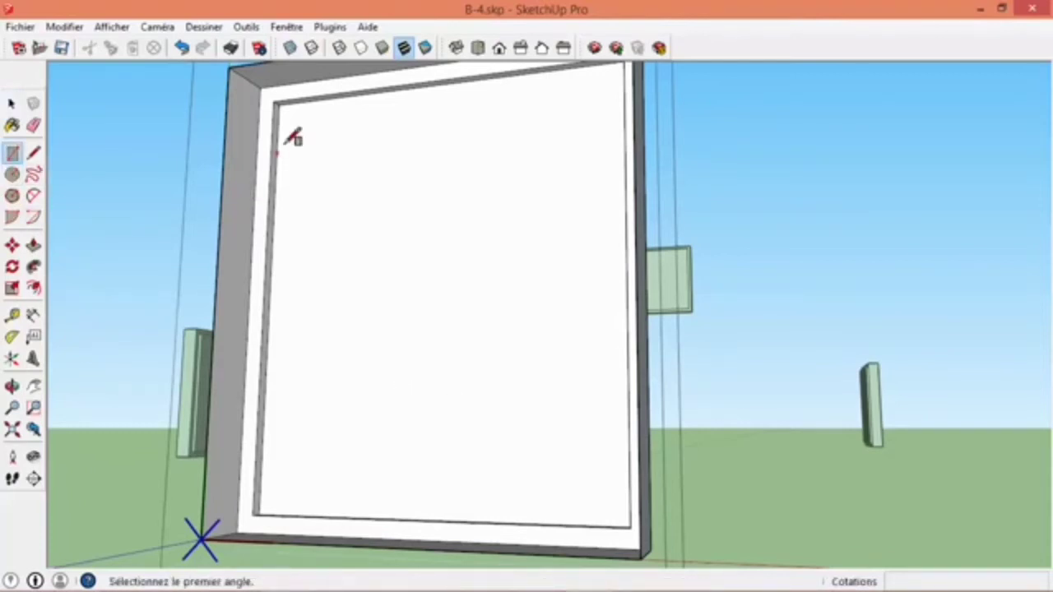
scroll(288, 101, up, 5)
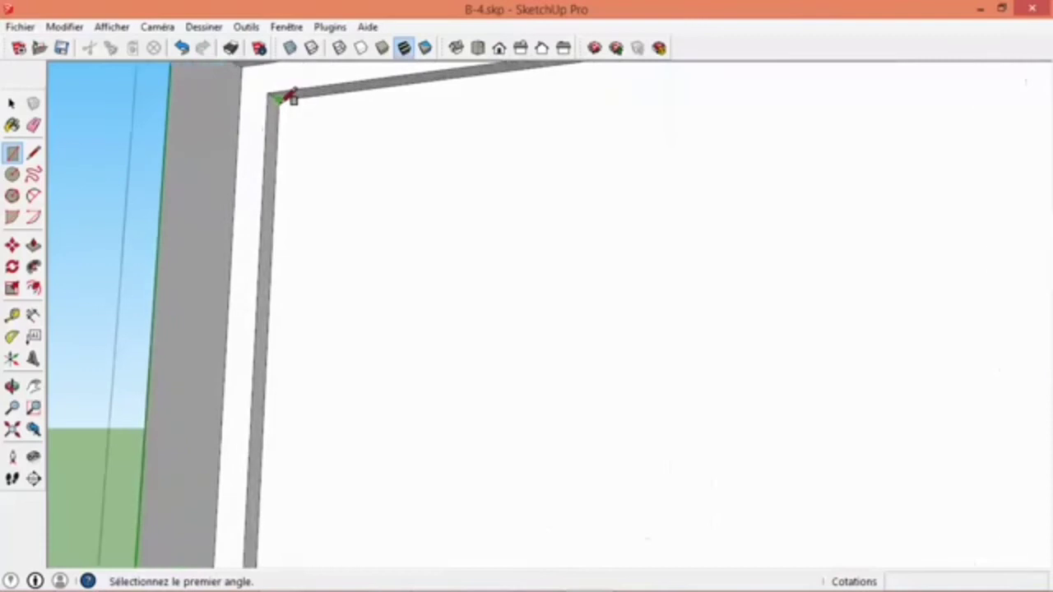
click(294, 92)
scroll(293, 119, down, 8)
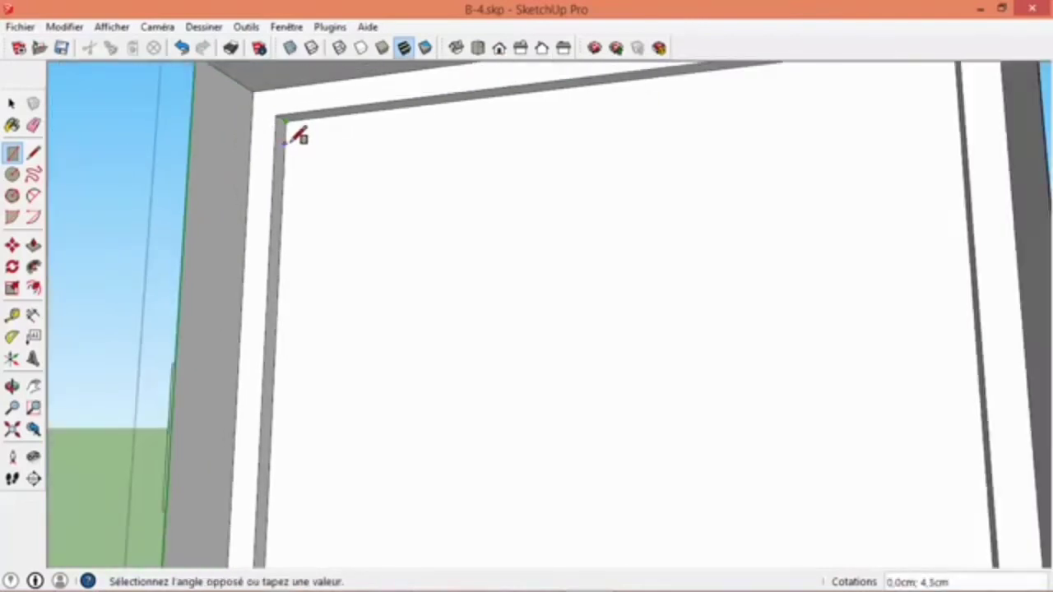
middle_drag(293, 124, 327, 353)
scroll(383, 431, up, 3)
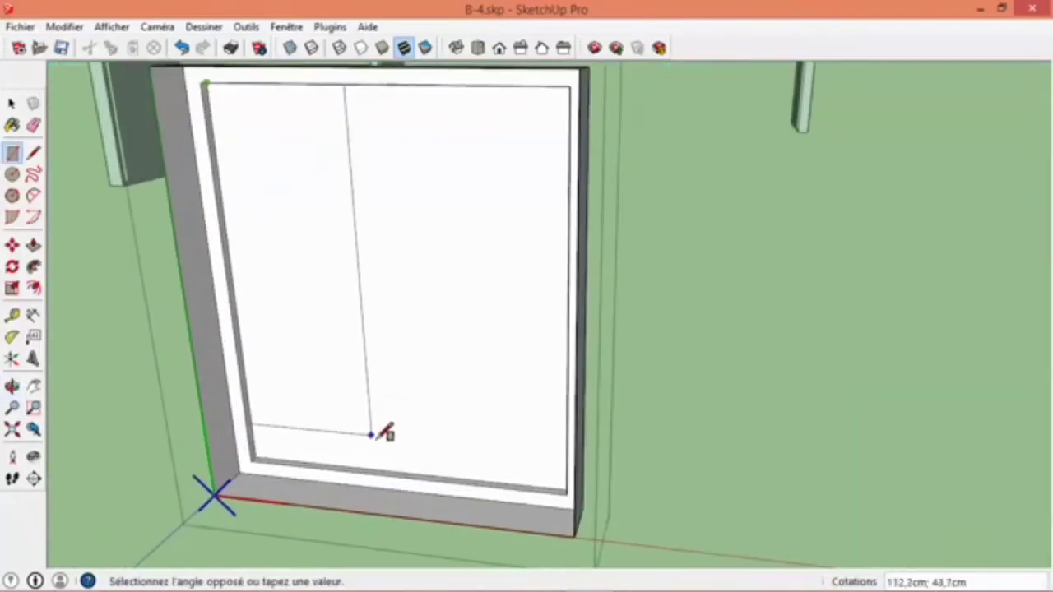
scroll(403, 465, up, 2)
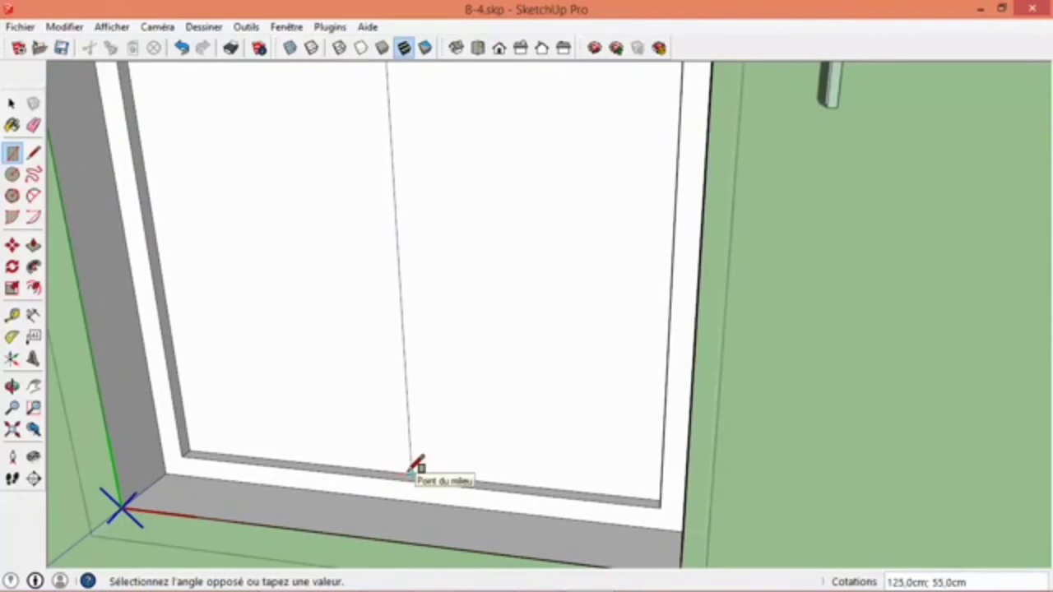
click(395, 472)
scroll(394, 456, down, 4)
key(space)
middle_drag(394, 429, 364, 284)
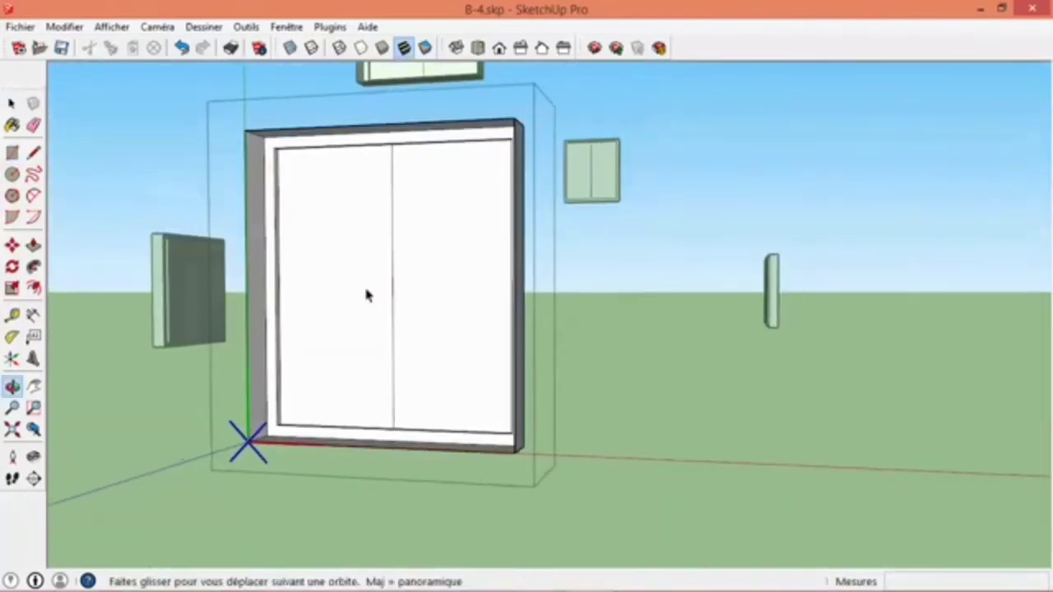
- Offset the outlines of both window sashes 5 cm inward
click(33, 287)
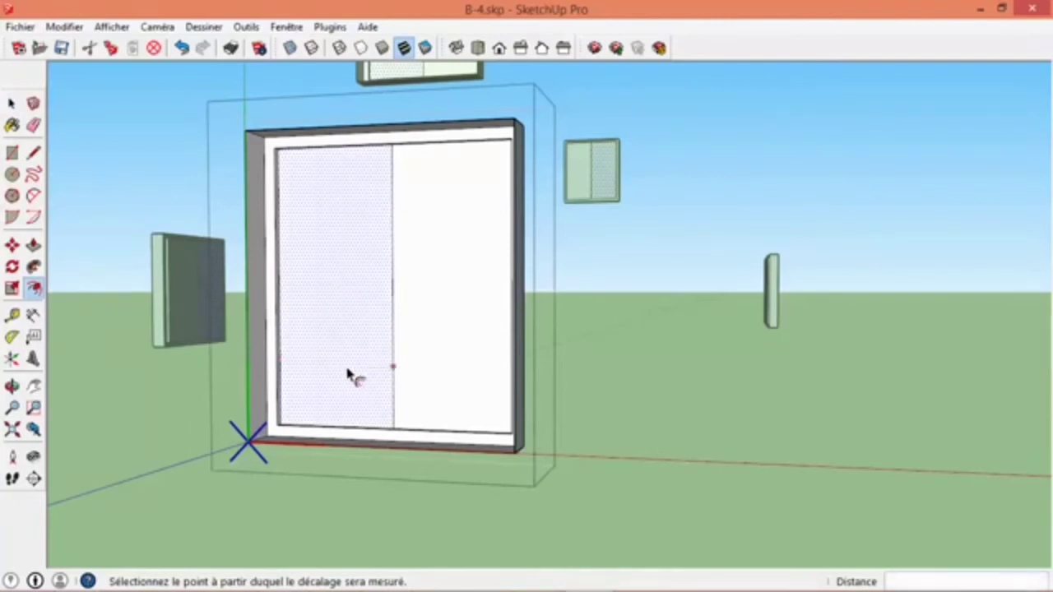
click(347, 372)
click(374, 403)
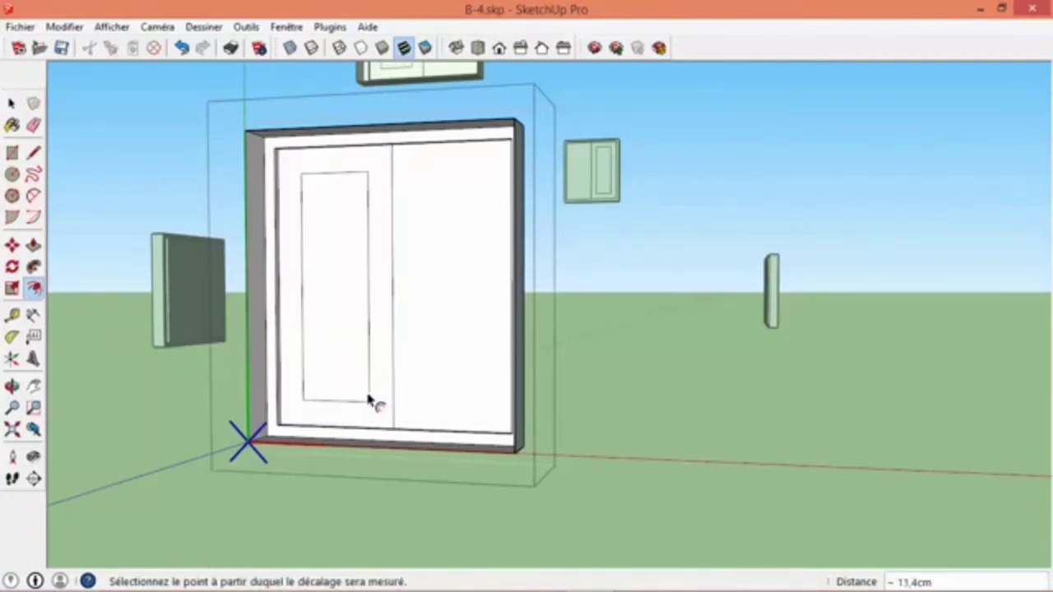
text(5cm)
key(Return)
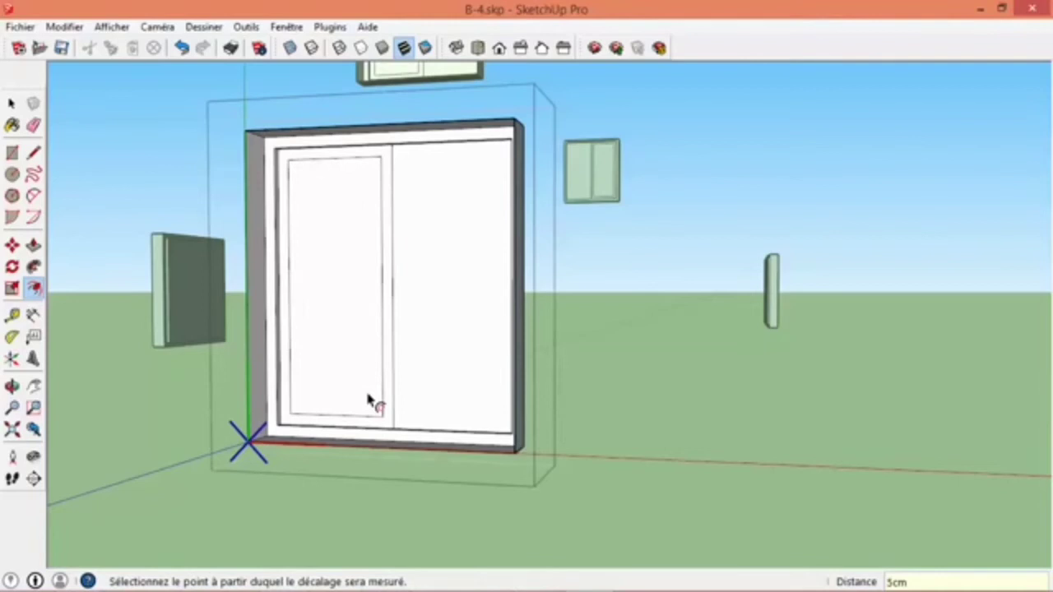
double_click(467, 366)
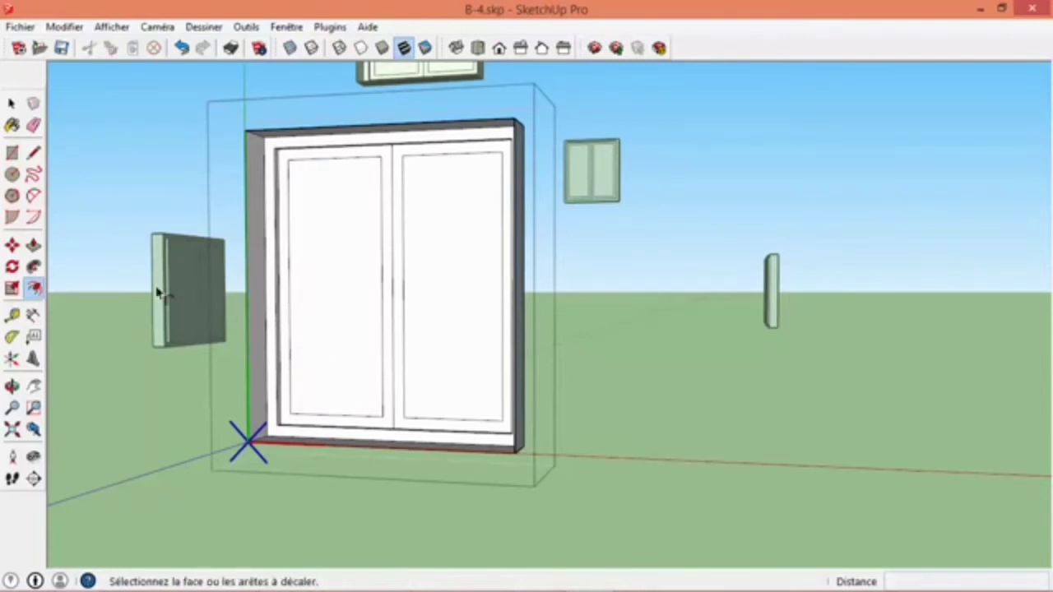
- Push the inner panes of both window sashes inward with Push/Pull, and close the window component
click(33, 245)
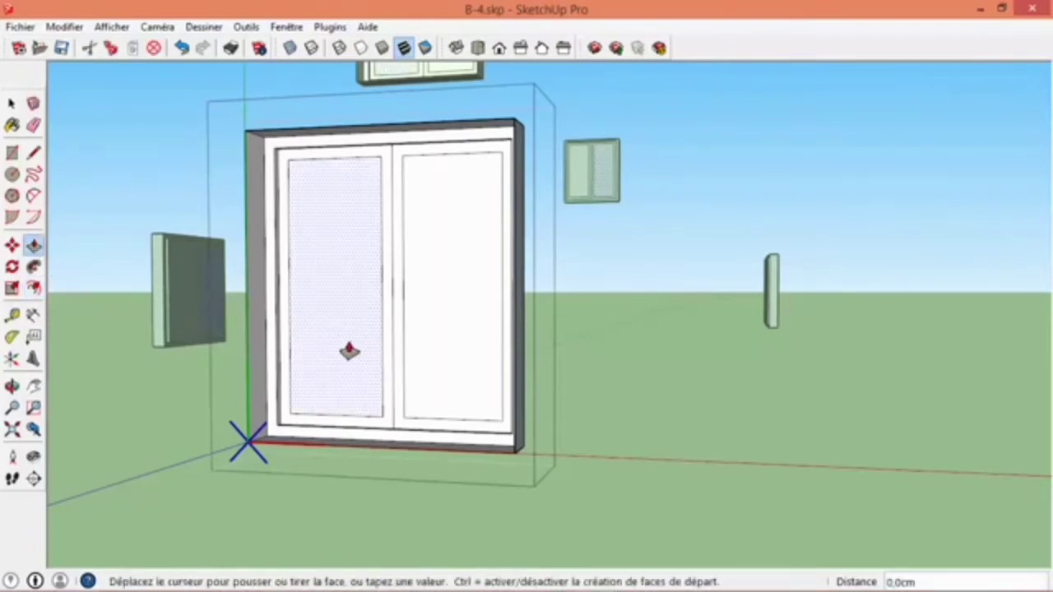
key(o)
middle_drag(381, 409, 355, 444)
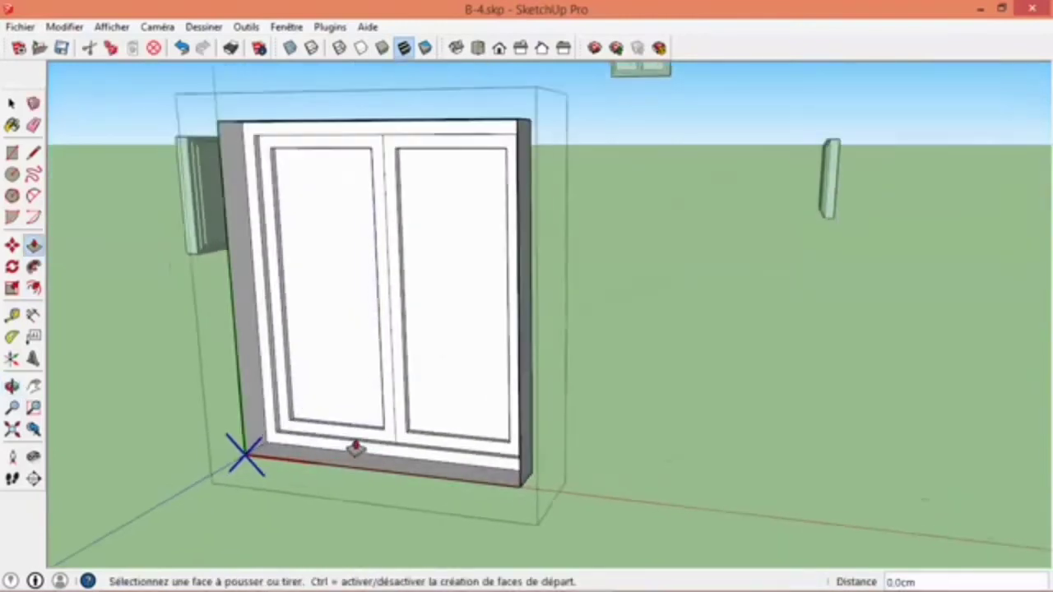
scroll(354, 430, up, 4)
key(space)
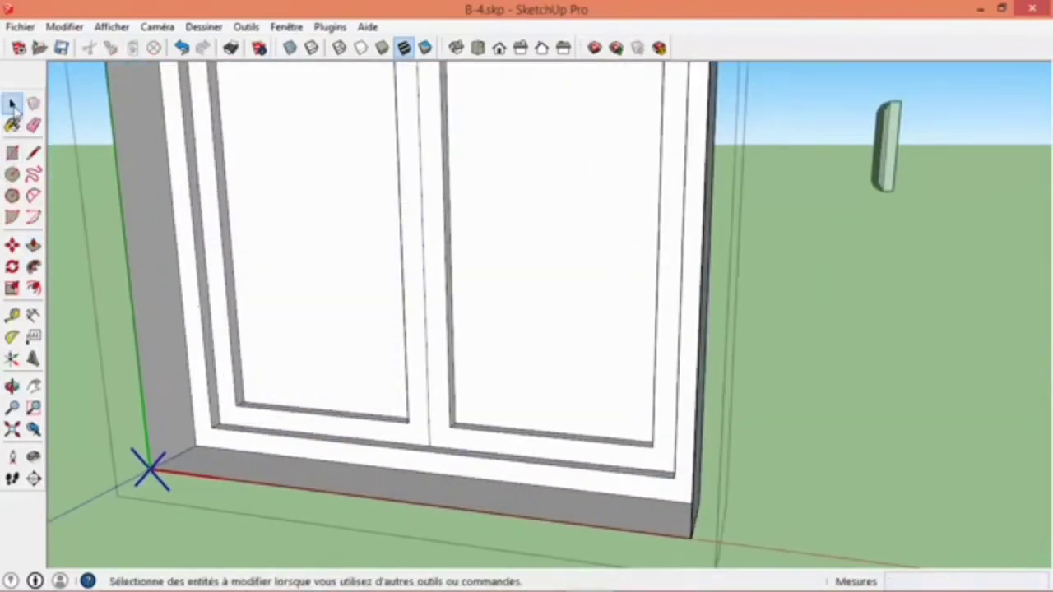
click(875, 454)
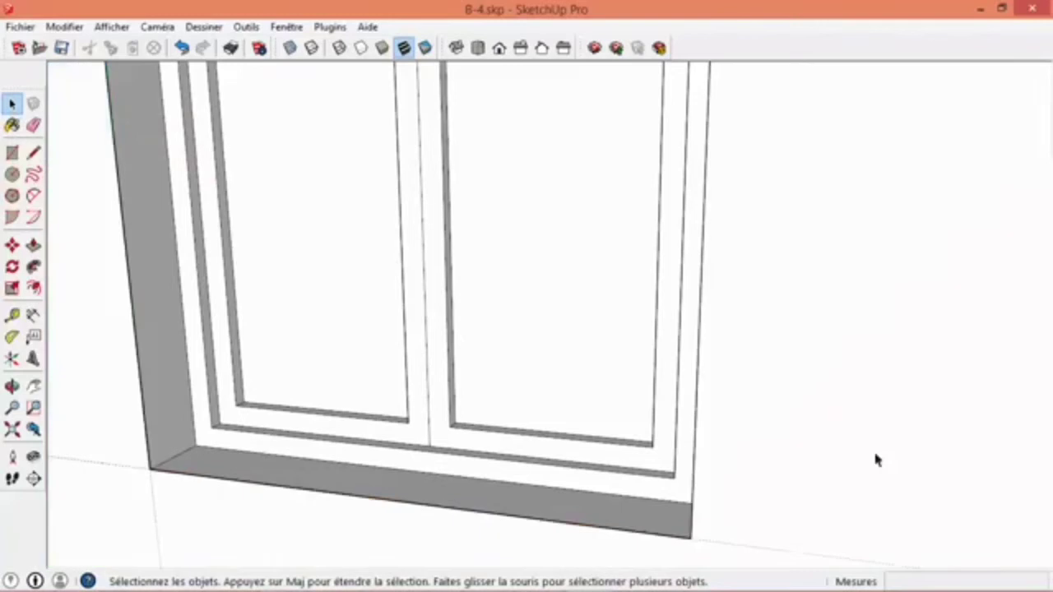
- Examine the detailed windows on the house's gable and side walls to check that every instance was updated
scroll(526, 423, down, 10)
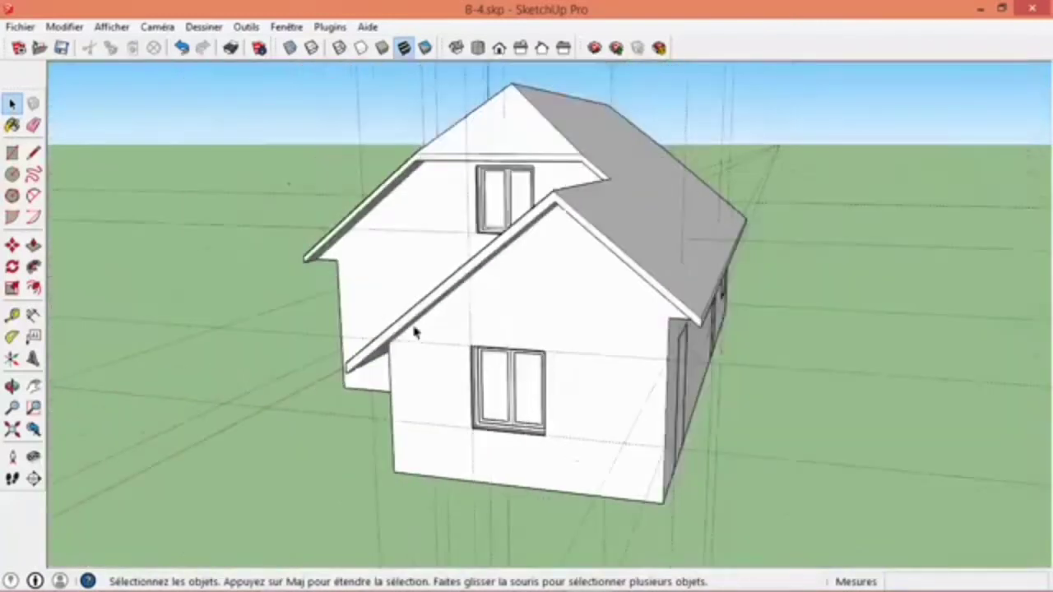
middle_drag(415, 332, 653, 233)
scroll(653, 233, up, 10)
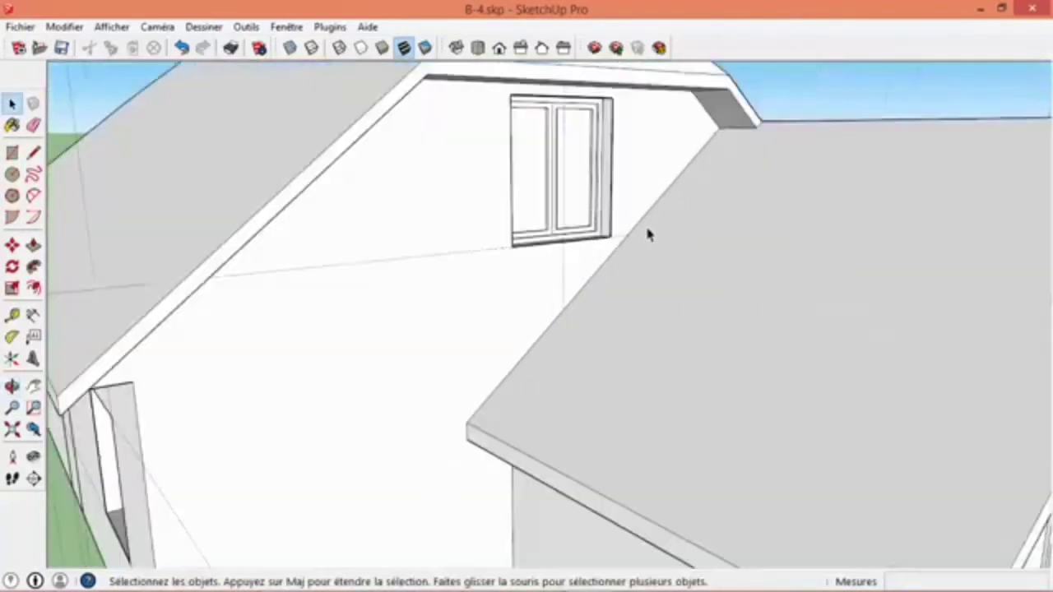
middle_drag(587, 200, 619, 341)
middle_drag(569, 376, 573, 264)
scroll(568, 282, down, 5)
scroll(428, 395, down, 10)
scroll(346, 460, up, 10)
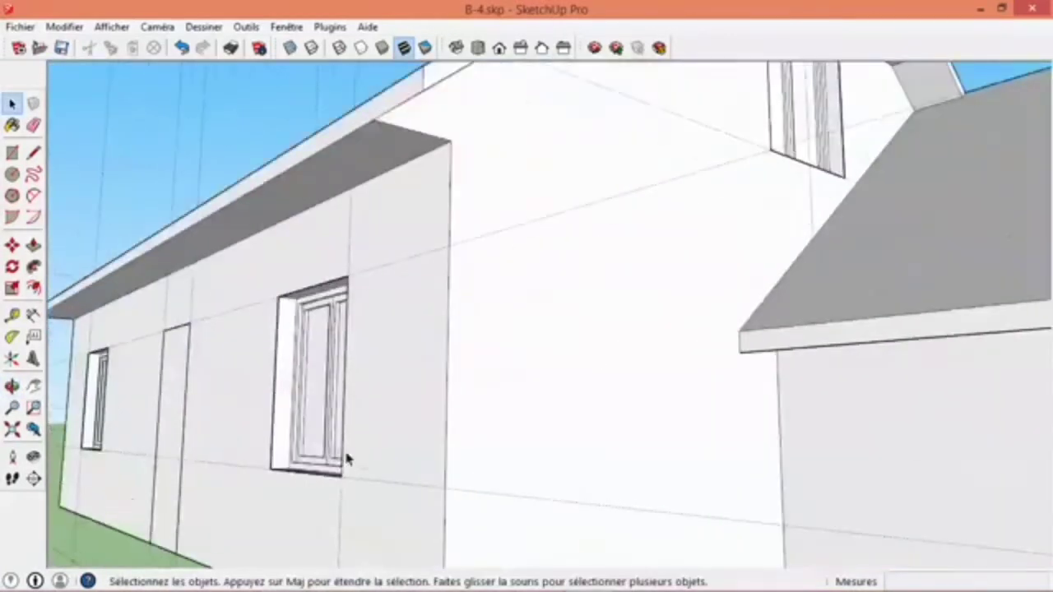
middle_drag(580, 333, 740, 312)
scroll(260, 255, up, 3)
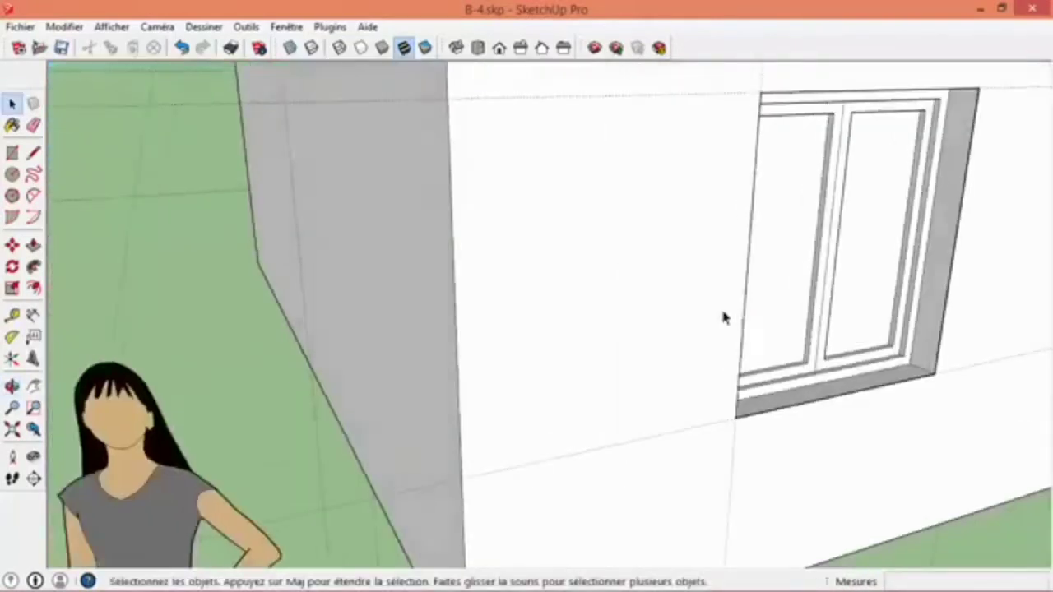
scroll(717, 321, down, 5)
scroll(716, 320, down, 3)
scroll(585, 157, up, 6)
middle_drag(440, 192, 913, 283)
scroll(496, 482, up, 5)
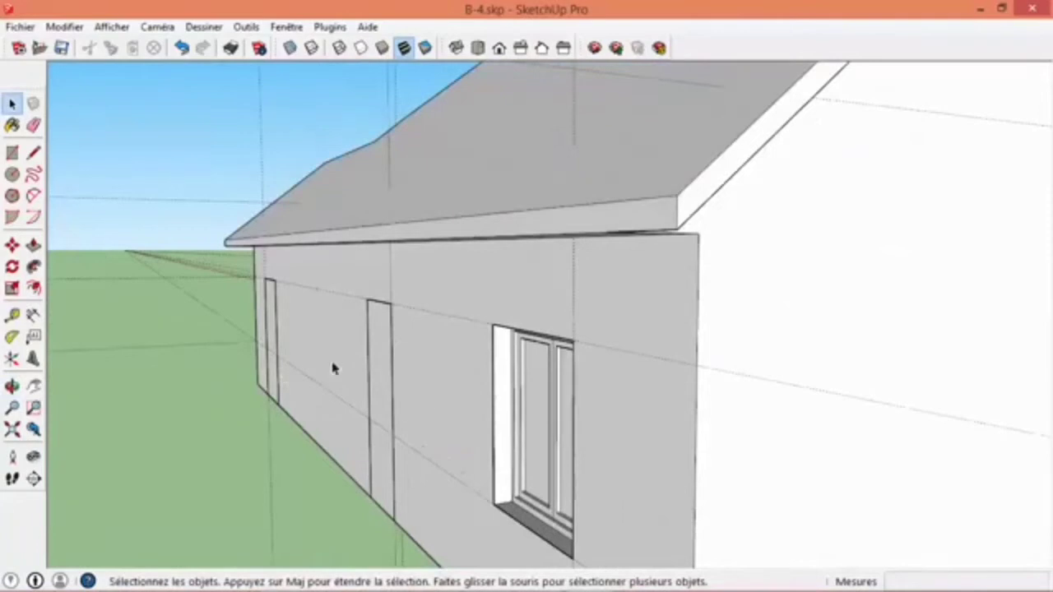
- Open the door component on the house wall for editing
middle_drag(280, 376, 759, 332)
middle_drag(255, 325, 683, 327)
middle_drag(472, 329, 930, 379)
middle_drag(637, 435, 485, 333)
scroll(473, 331, up, 4)
double_click(398, 316)
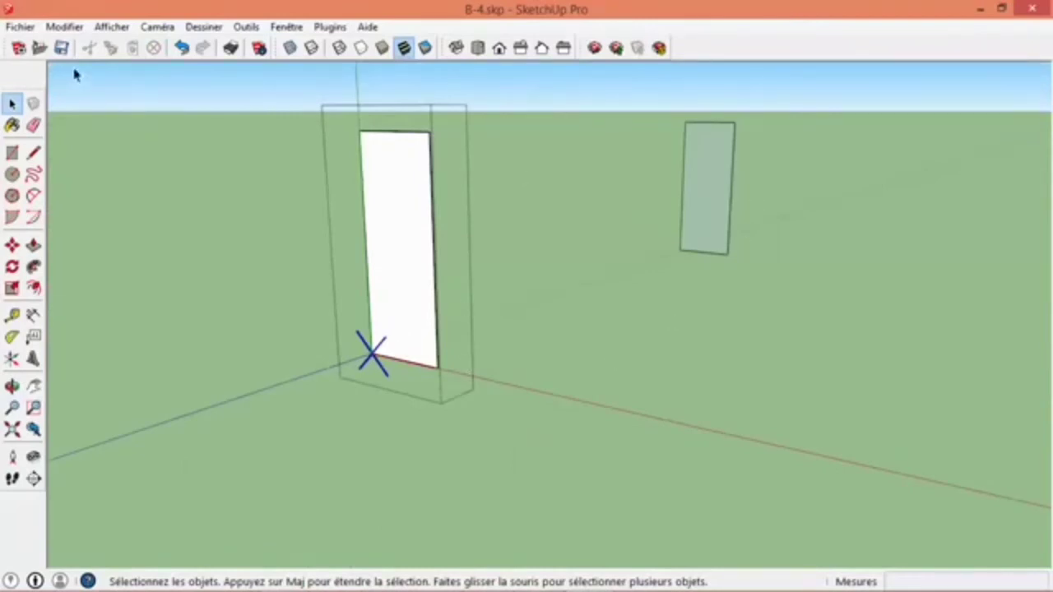
- Check the component-editing display setting that hides the rest of the model, and leave the door component
click(111, 27)
mouse_move(119, 262)
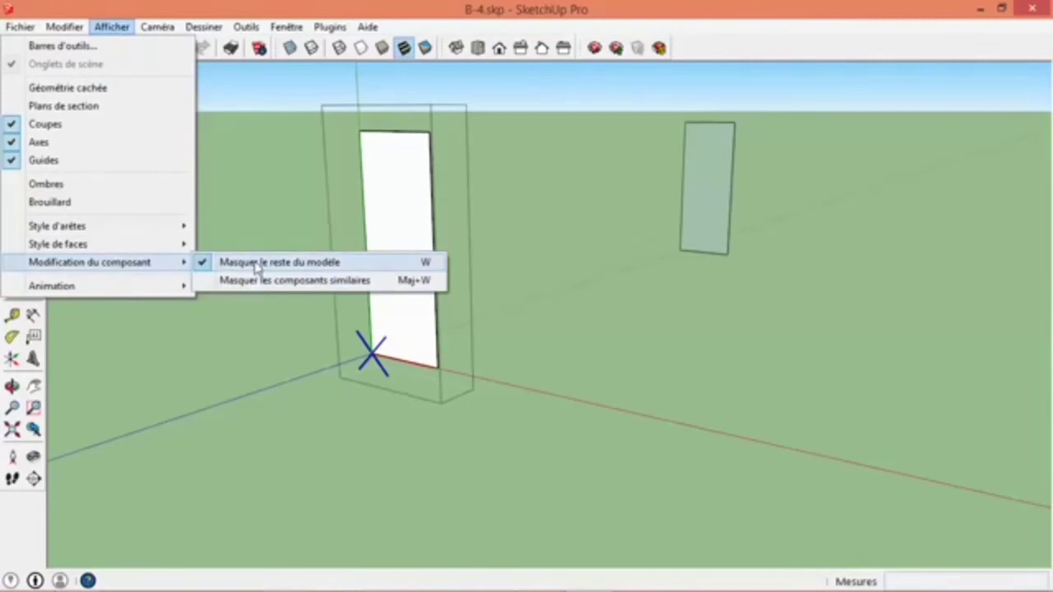
click(582, 324)
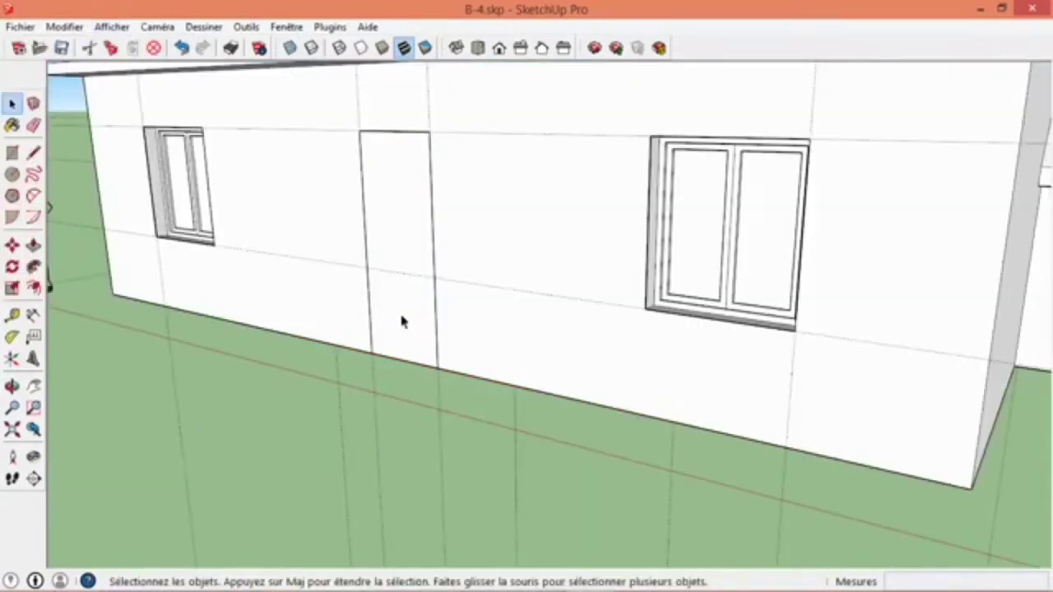
- Reopen the door component for editing and push its face 15 cm inward with Push/Pull
double_click(404, 323)
scroll(368, 317, up, 2)
click(33, 245)
middle_drag(464, 328, 423, 365)
click(413, 369)
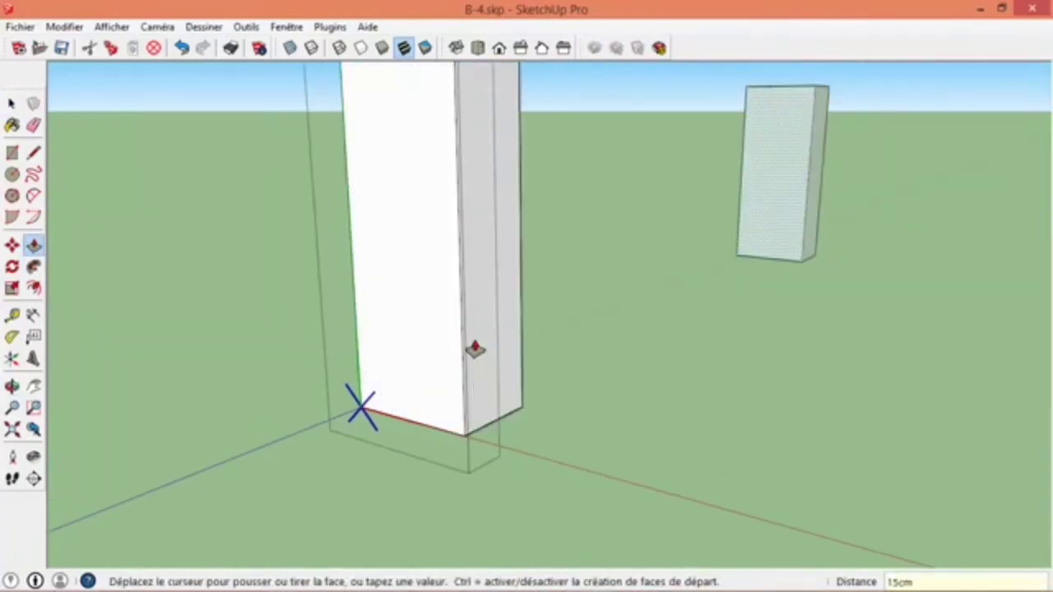
key(Return)
key(space)
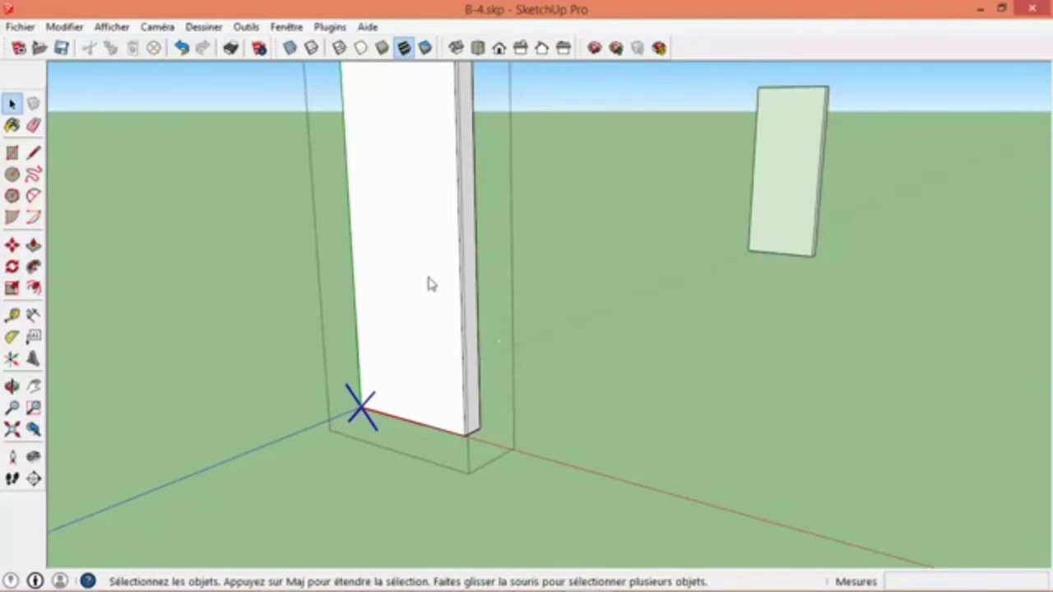
- Erase the front face of the door volume and reverse all of the remaining faces
right_click(429, 284)
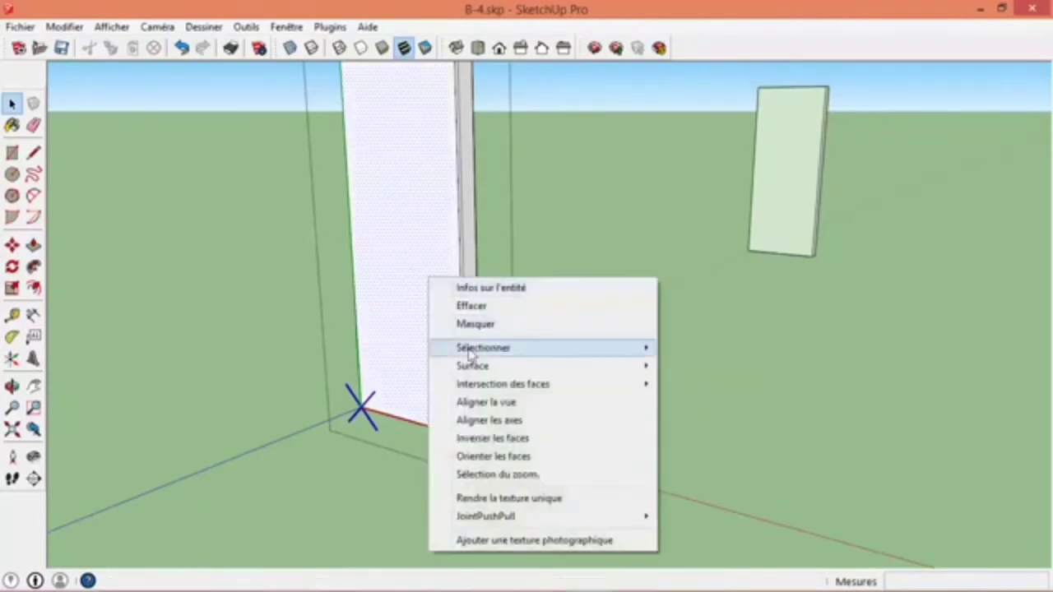
click(470, 306)
key(ctrl+a)
right_click(421, 364)
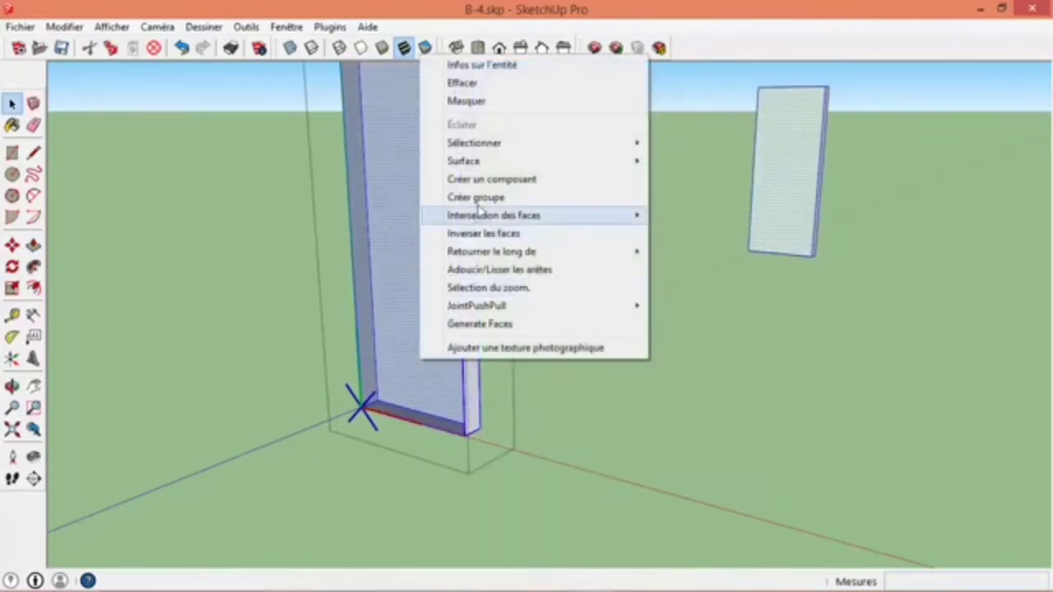
click(479, 235)
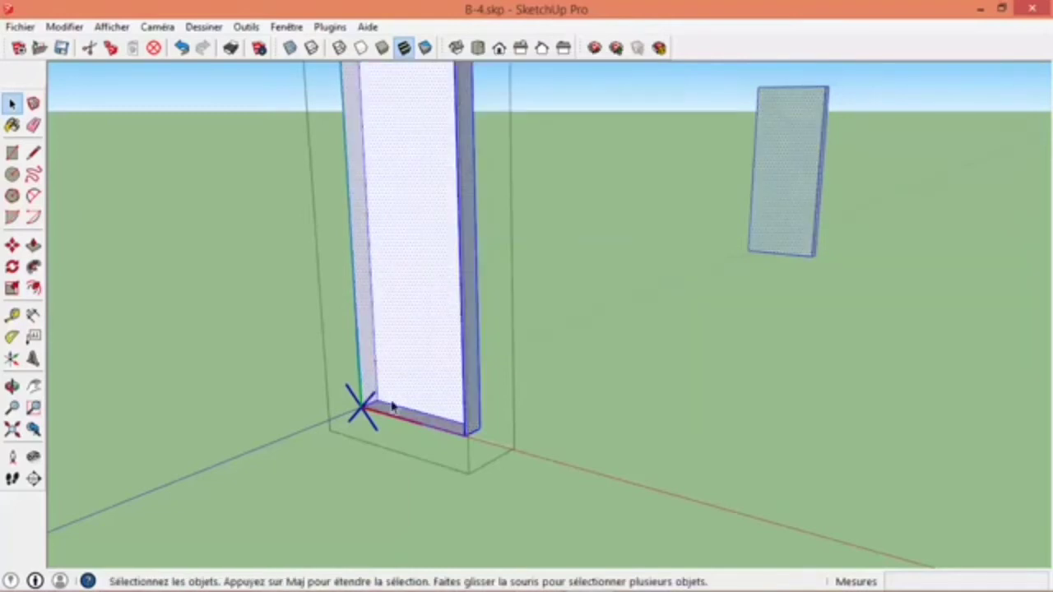
- Raise the bottom face of the door recess 10 cm with Push/Pull to form a threshold
click(425, 403)
click(402, 412)
scroll(401, 412, up, 2)
click(33, 245)
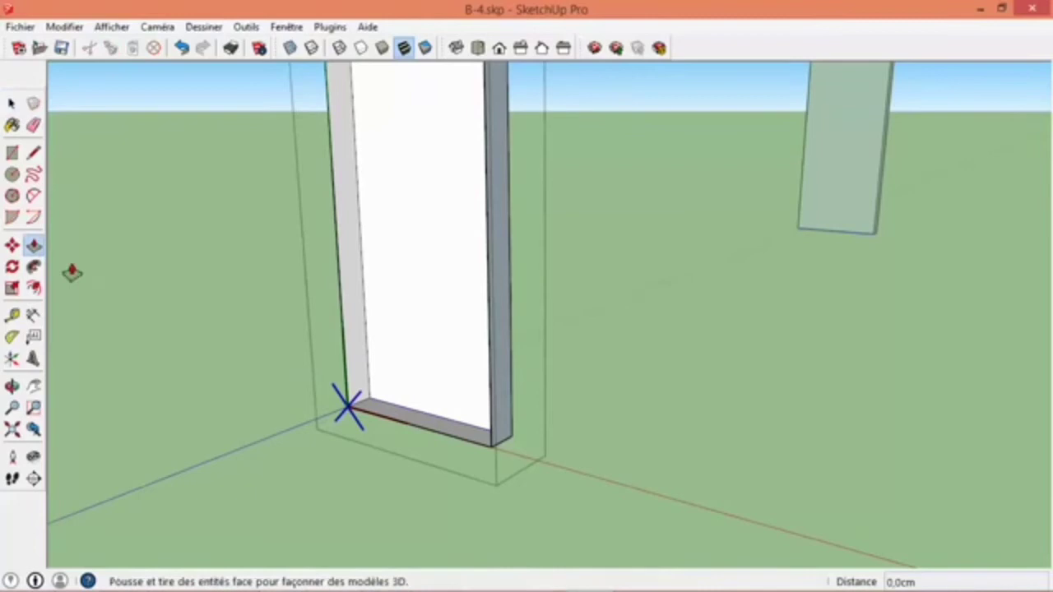
click(423, 420)
text(10cm)
key(Return)
- Try to offset the whole outline of the door's back face inward
key(space)
middle_drag(452, 373, 446, 433)
scroll(440, 421, up, 3)
click(444, 436)
key(f)
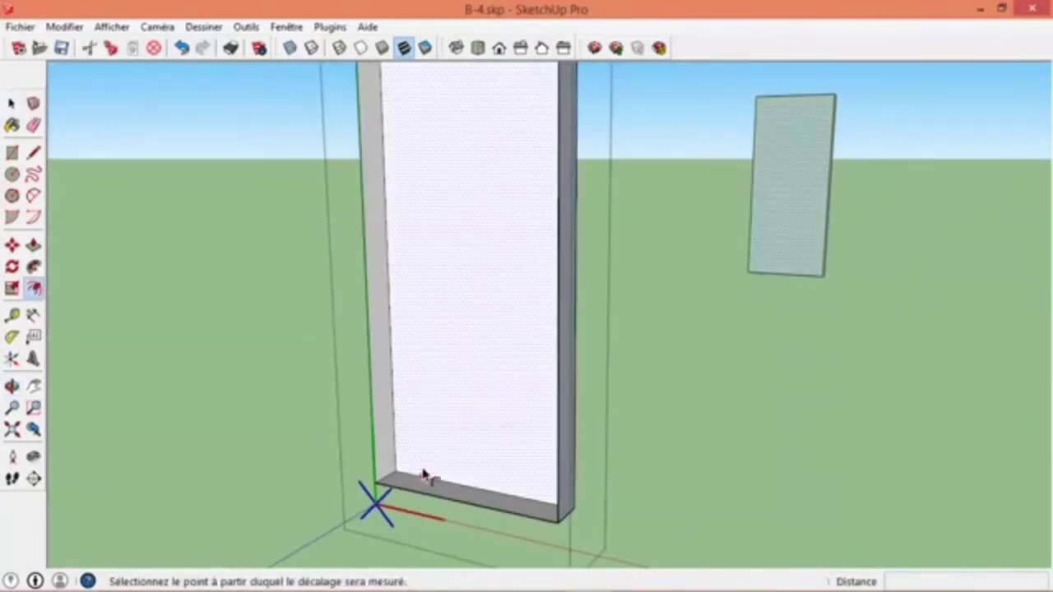
click(424, 477)
click(425, 461)
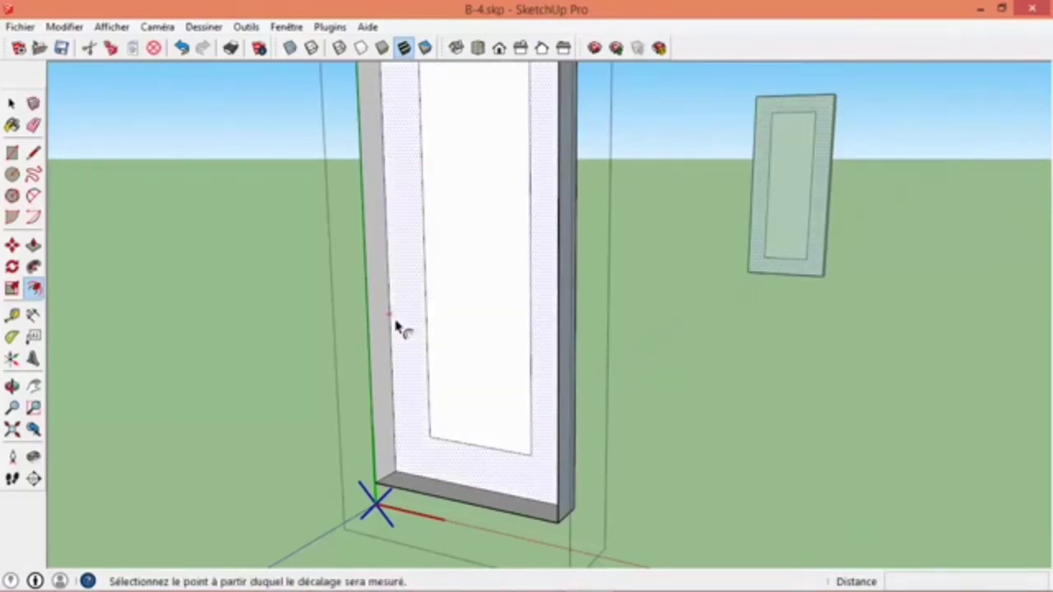
scroll(399, 315, down, 4)
key(ctrl+z)
scroll(418, 378, up, 2)
scroll(417, 378, up, 1)
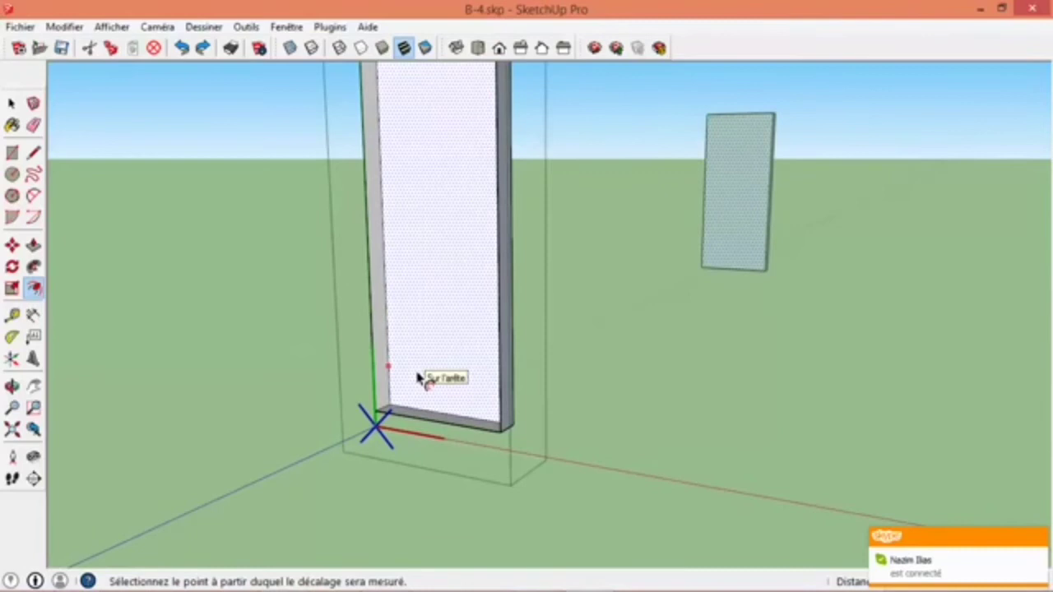
- Select only the side and top edges of the door's back face and offset them 5 cm inward
key(space)
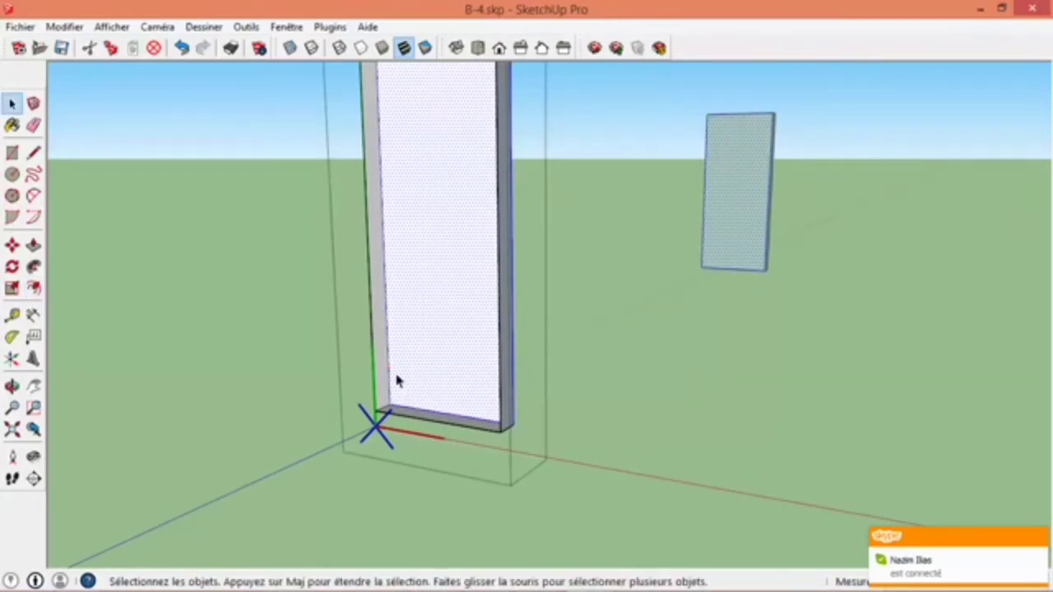
shift+middle_drag(382, 304, 462, 350)
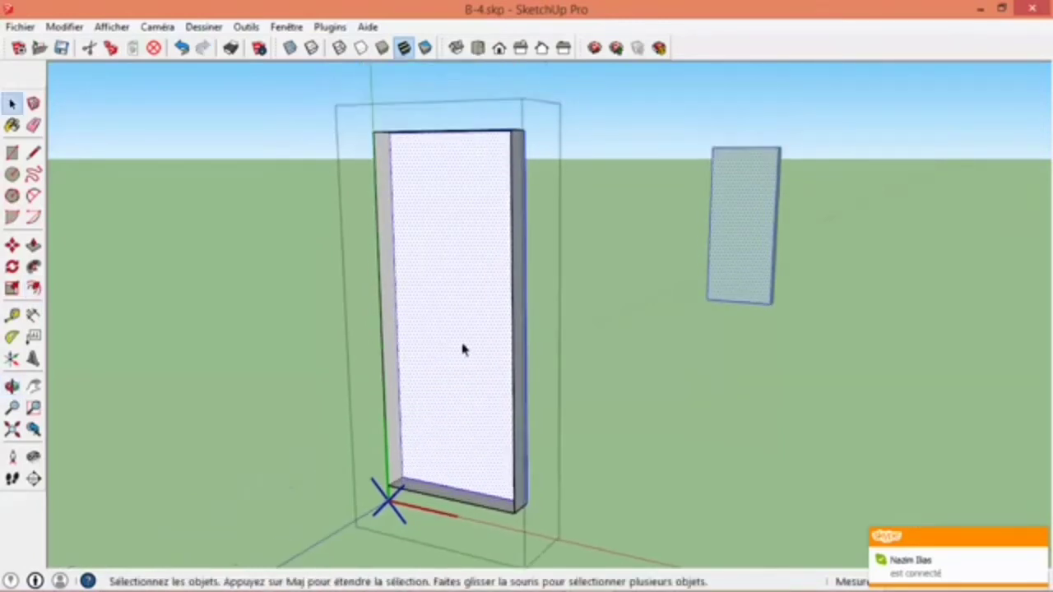
click(425, 384)
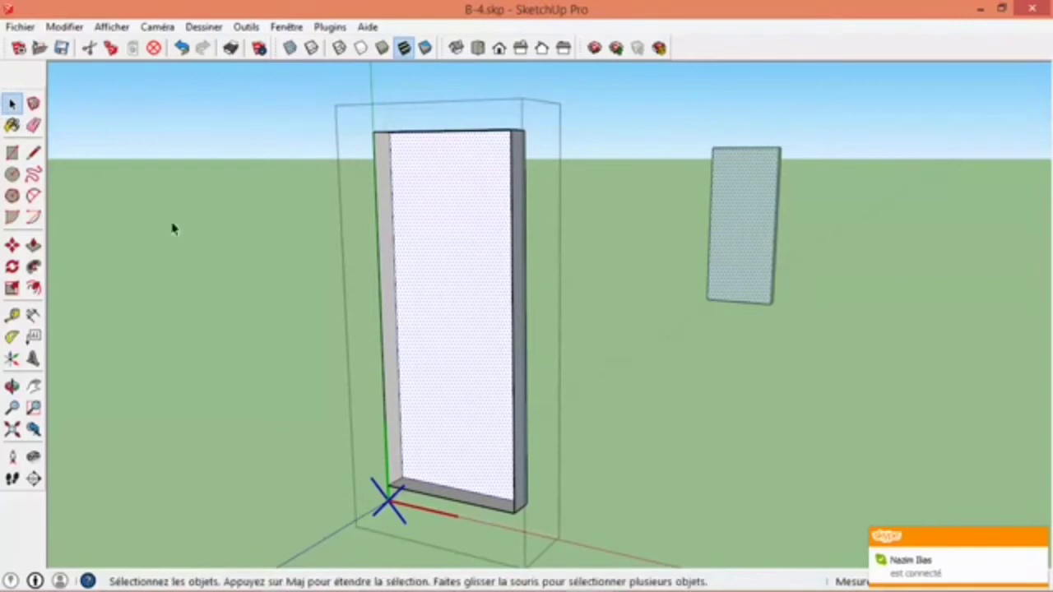
middle_drag(423, 376, 521, 220)
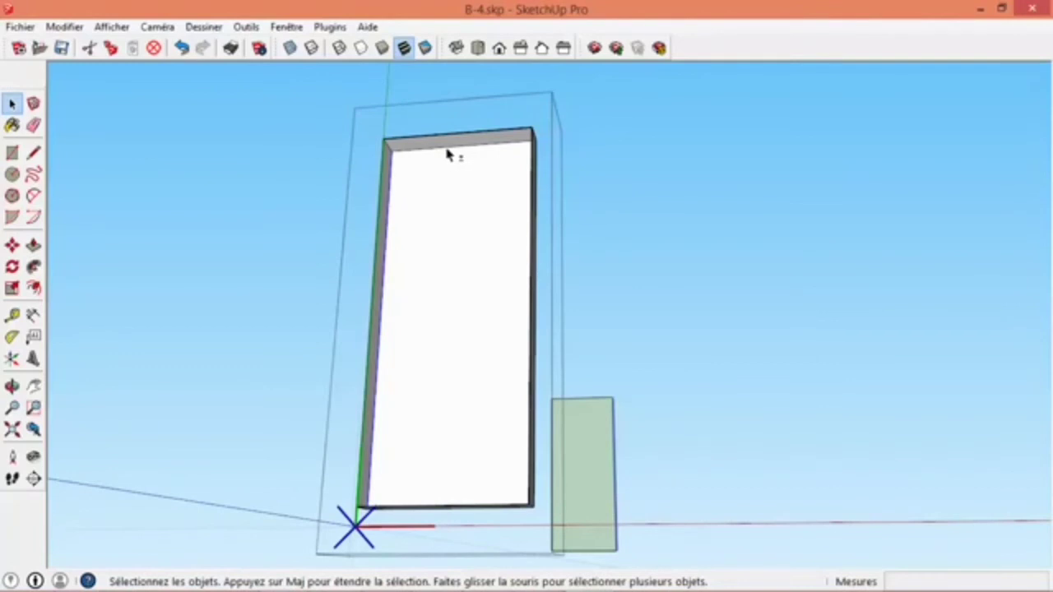
middle_drag(451, 190, 672, 331)
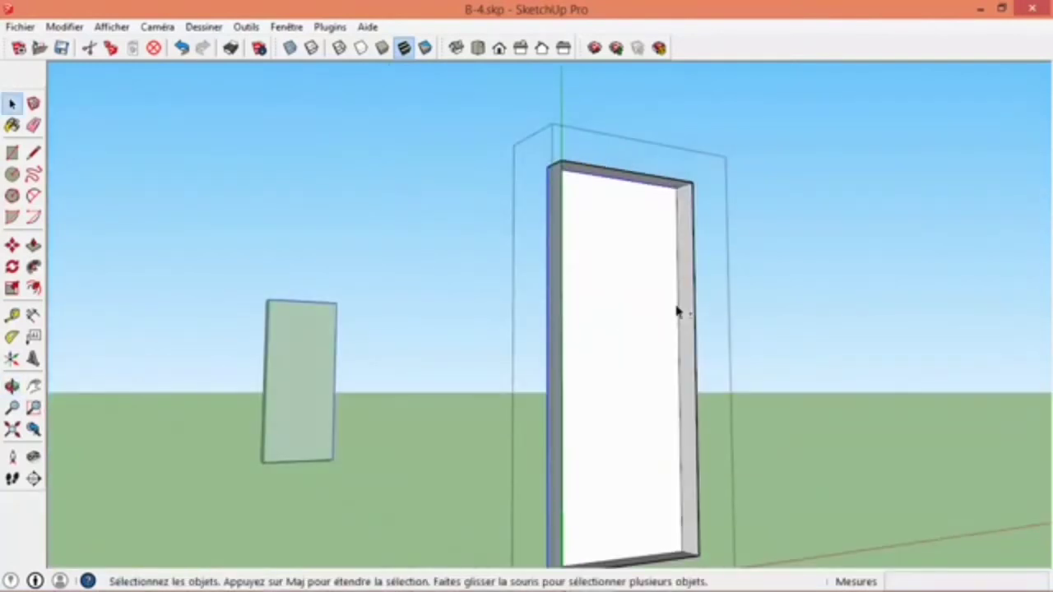
middle_drag(666, 345, 518, 336)
click(33, 287)
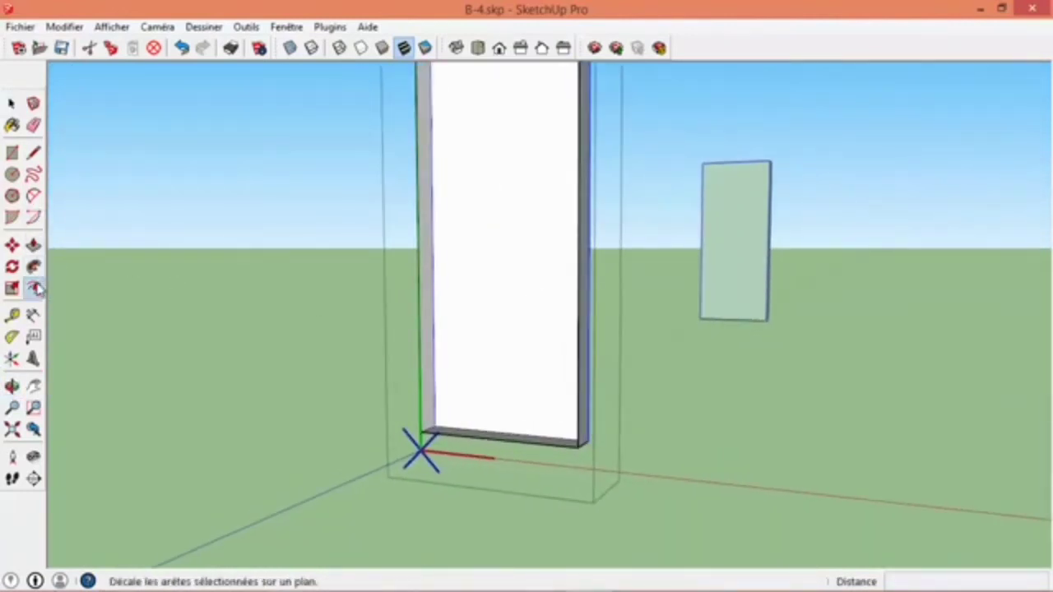
click(438, 404)
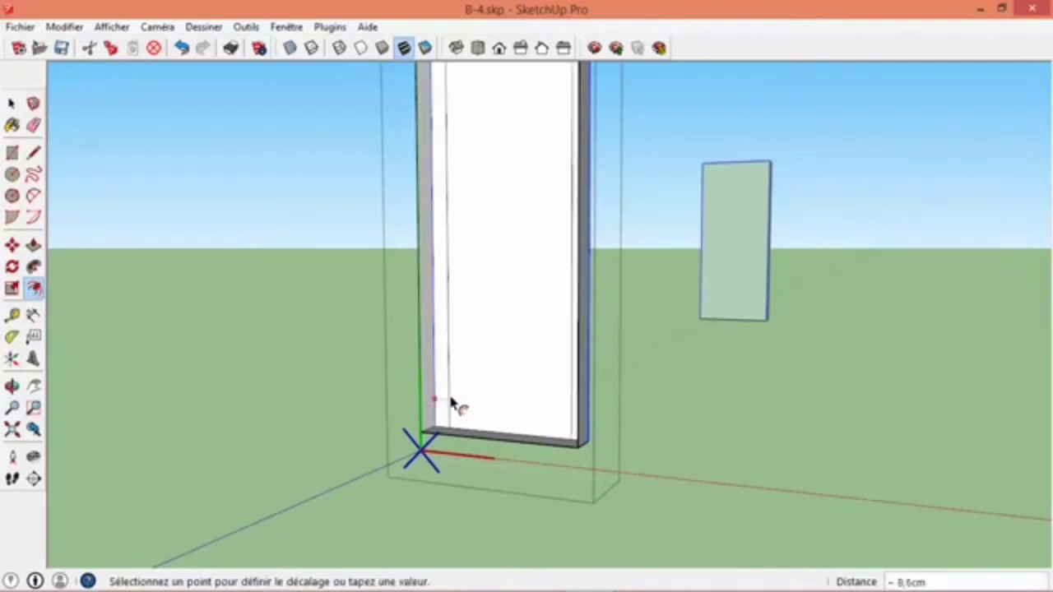
click(475, 402)
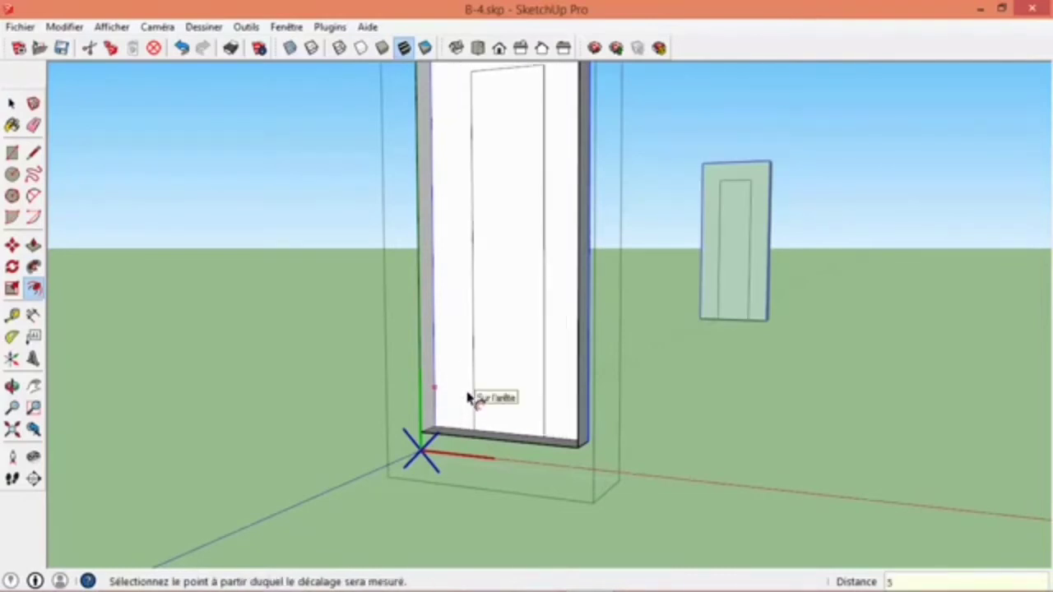
key(ctrl+z)
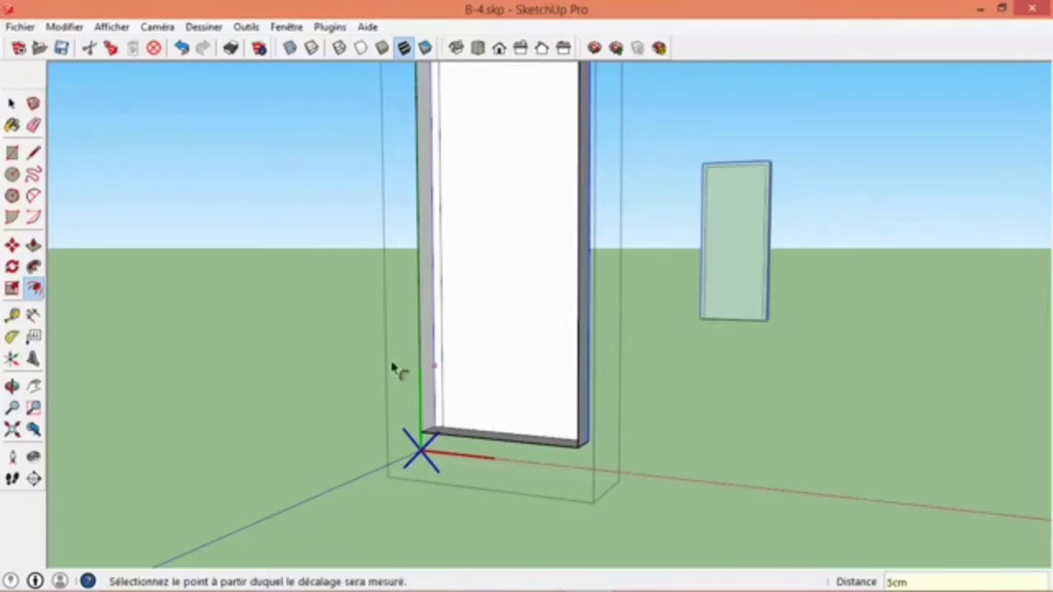
- Push the door leaf inside the offset frame 3 cm inward with Push/Pull
key(p)
click(472, 403)
click(479, 399)
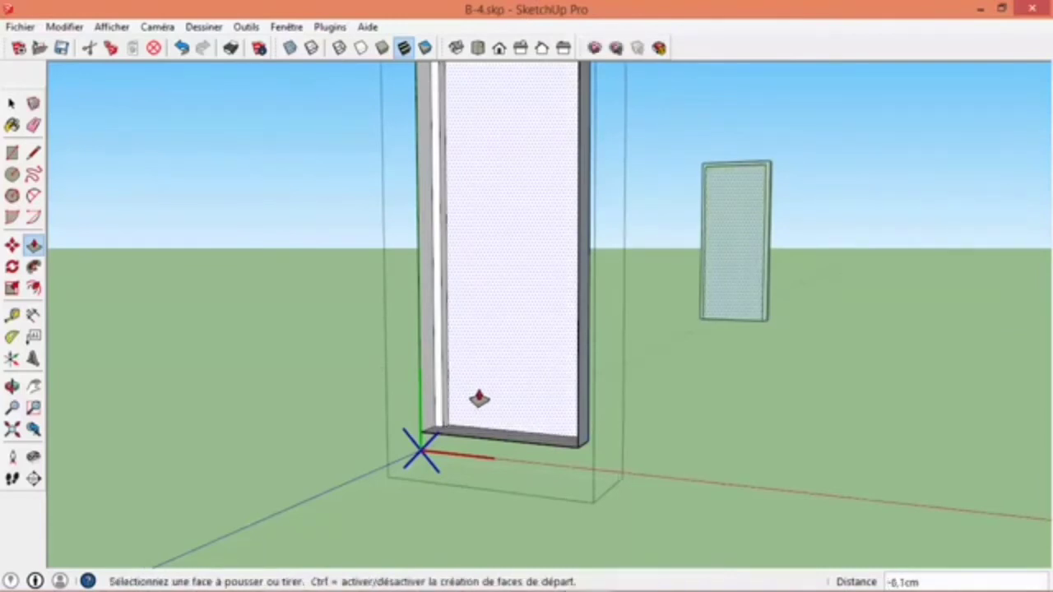
click(479, 399)
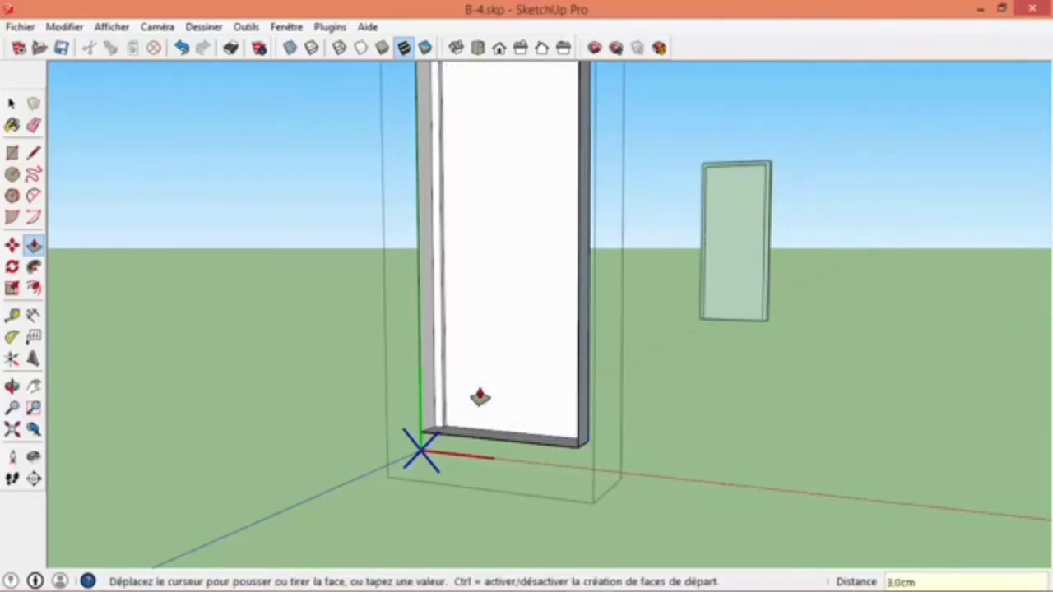
click(479, 399)
key(space)
- Divide the long vertical edge of the door leaf into 3 equal segments and check the resulting segments
scroll(494, 333, down, 3)
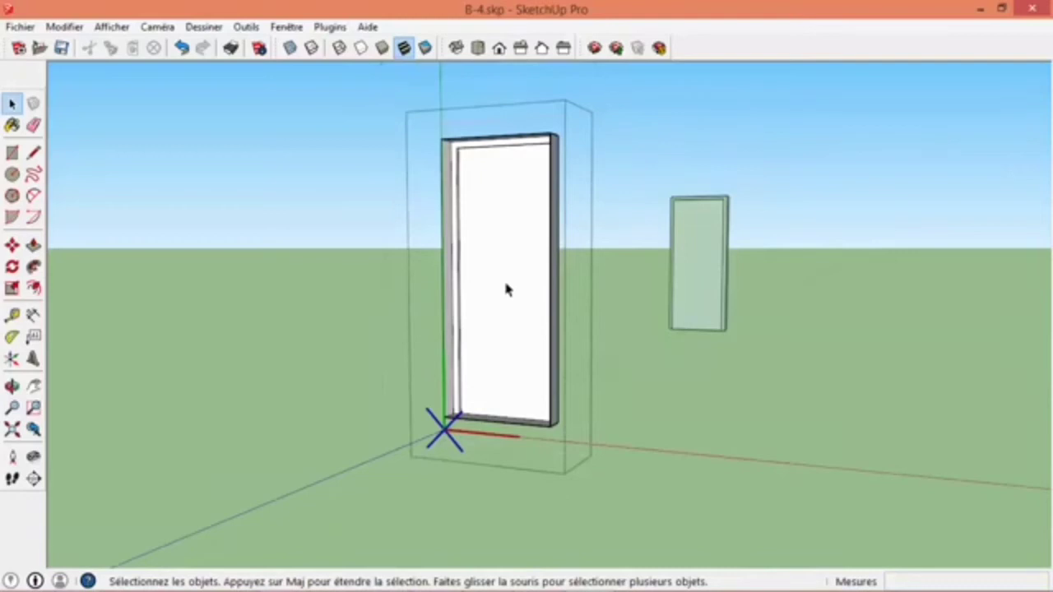
scroll(504, 280, up, 5)
scroll(496, 305, down, 2)
scroll(496, 422, up, 2)
middle_drag(496, 423, 463, 397)
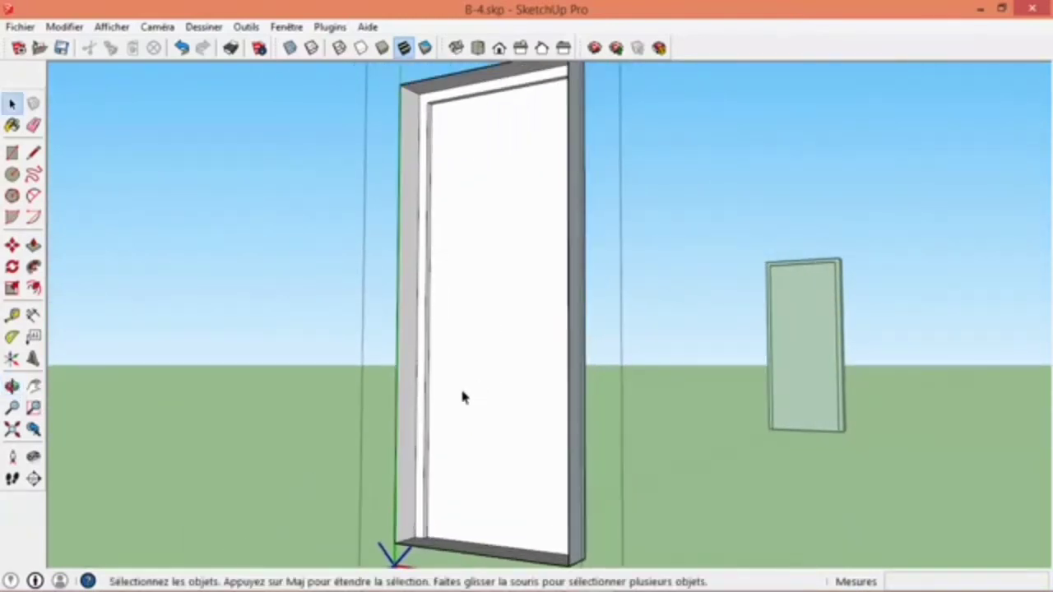
click(429, 503)
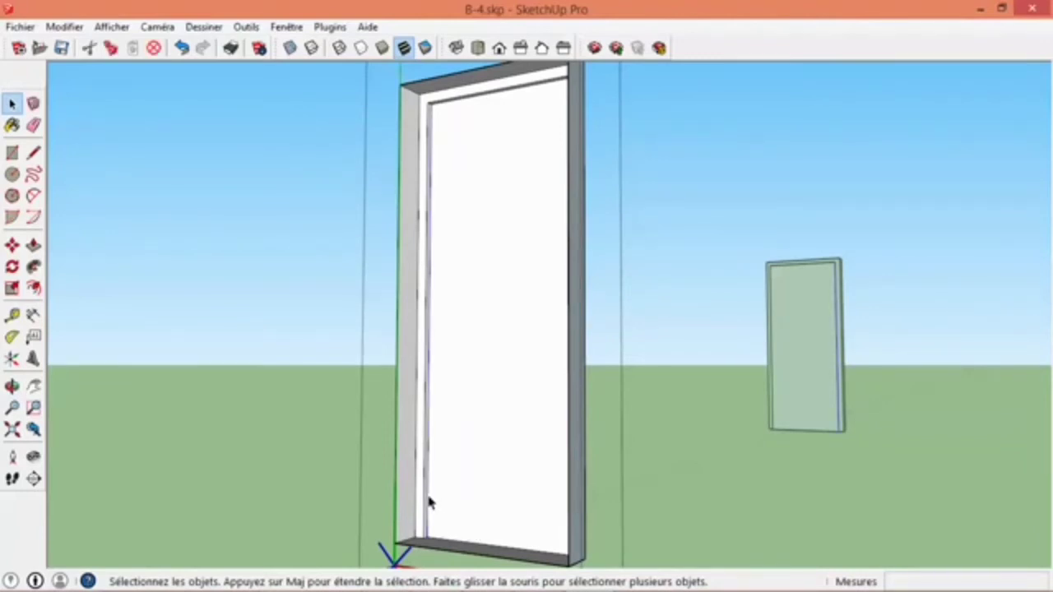
right_click(430, 503)
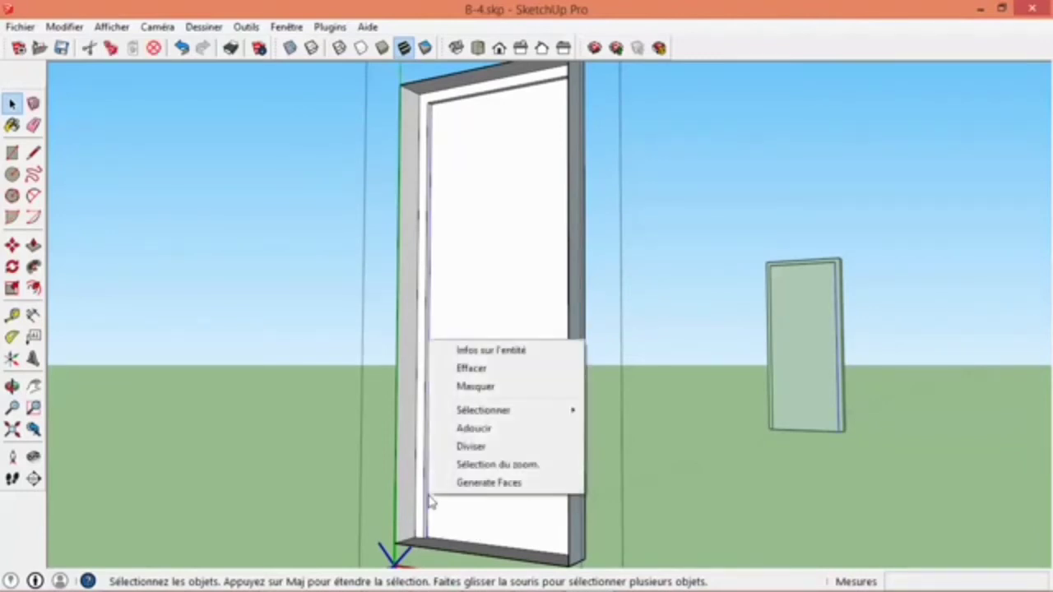
click(464, 451)
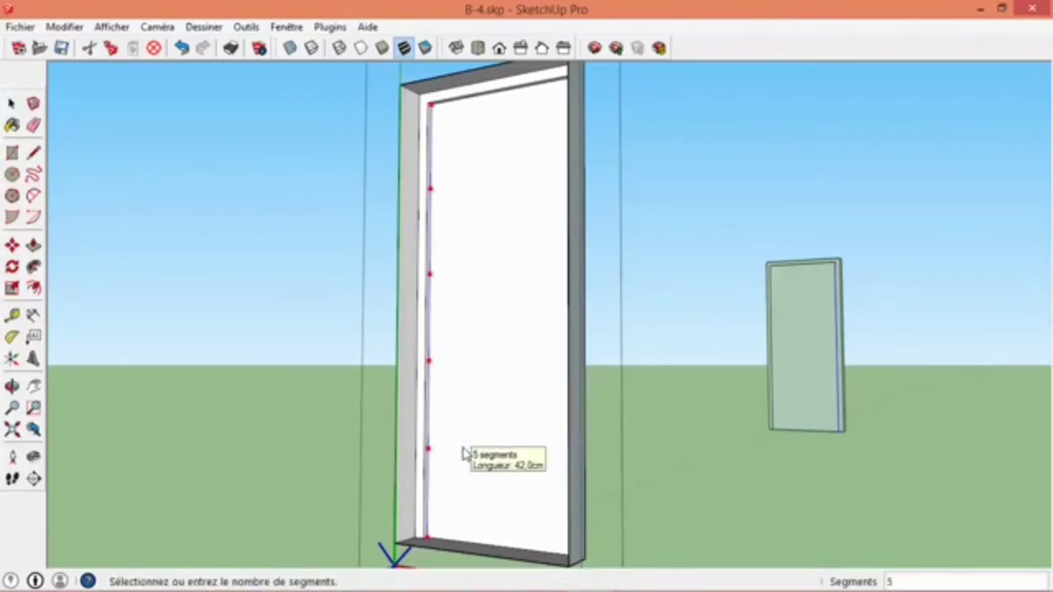
text(3)
key(Return)
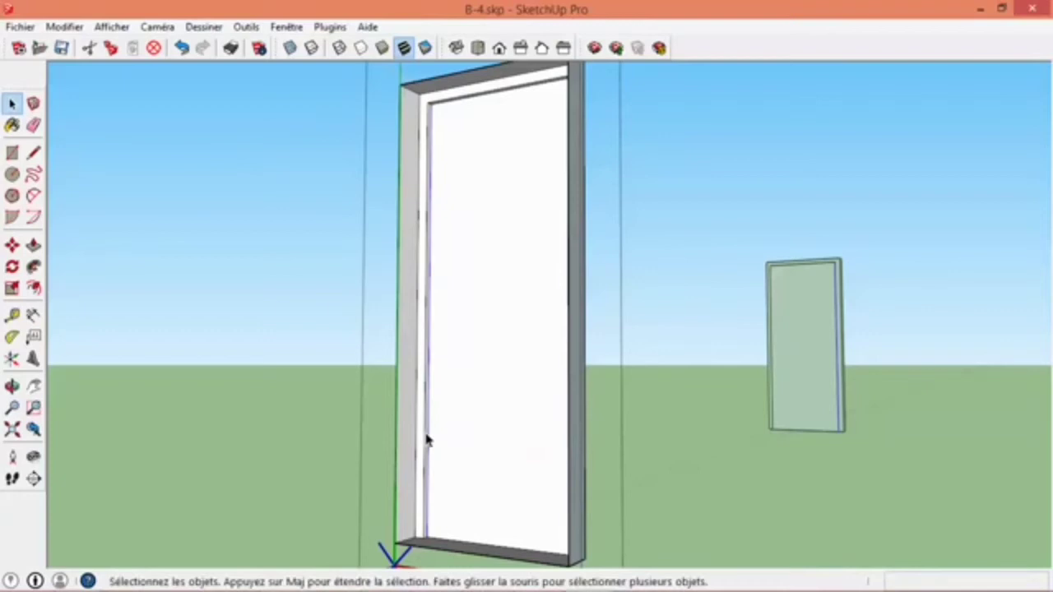
click(431, 414)
click(430, 419)
click(429, 420)
- Draw 80 by 70 cm rectangles from the division points on the back of the door leaf, splitting it into three equal panels
middle_drag(567, 362, 494, 362)
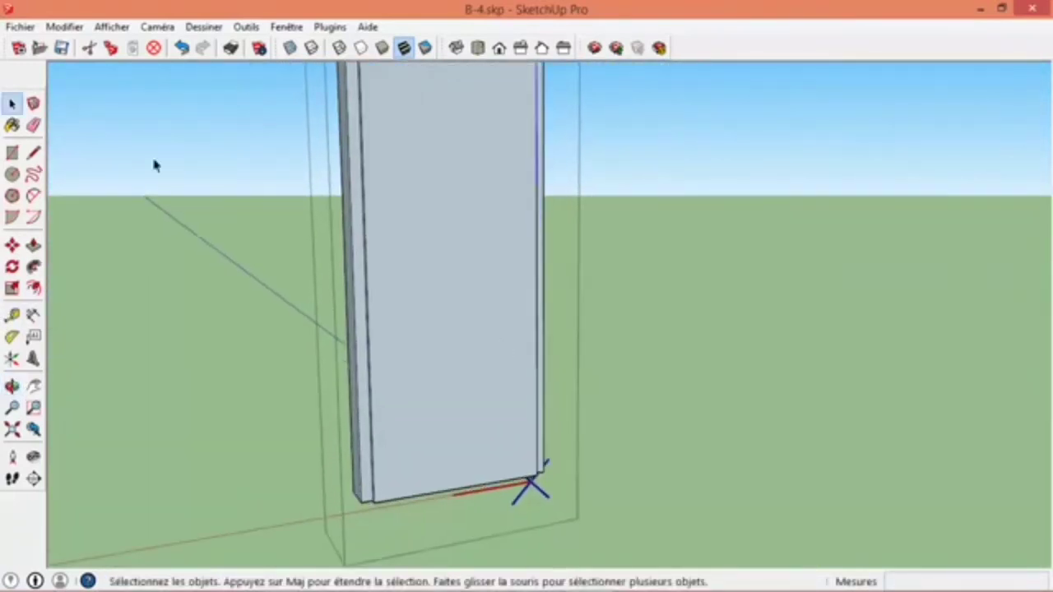
click(12, 153)
click(387, 491)
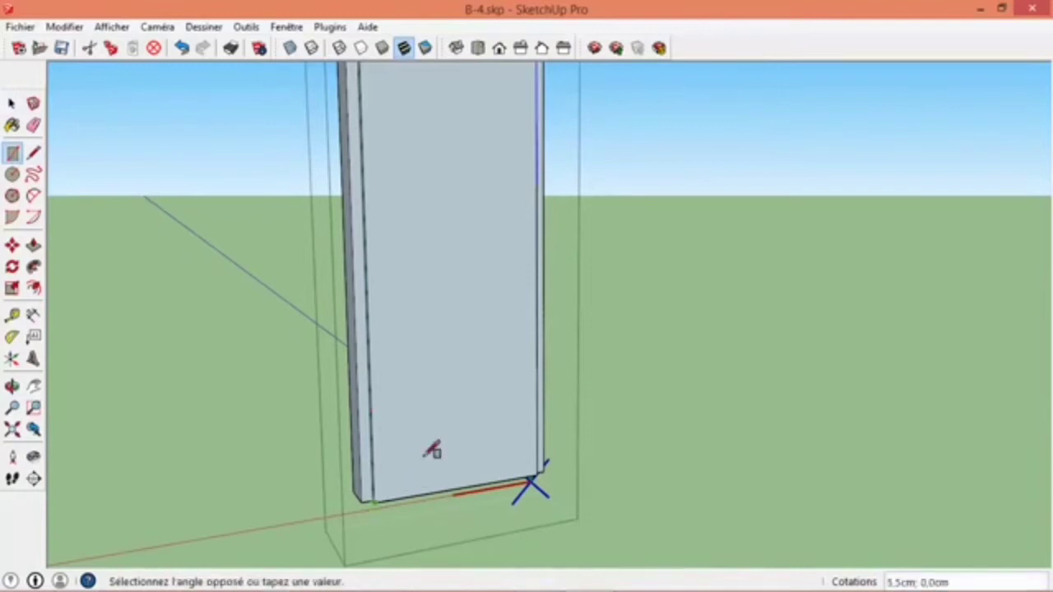
click(543, 330)
scroll(505, 324, down, 2)
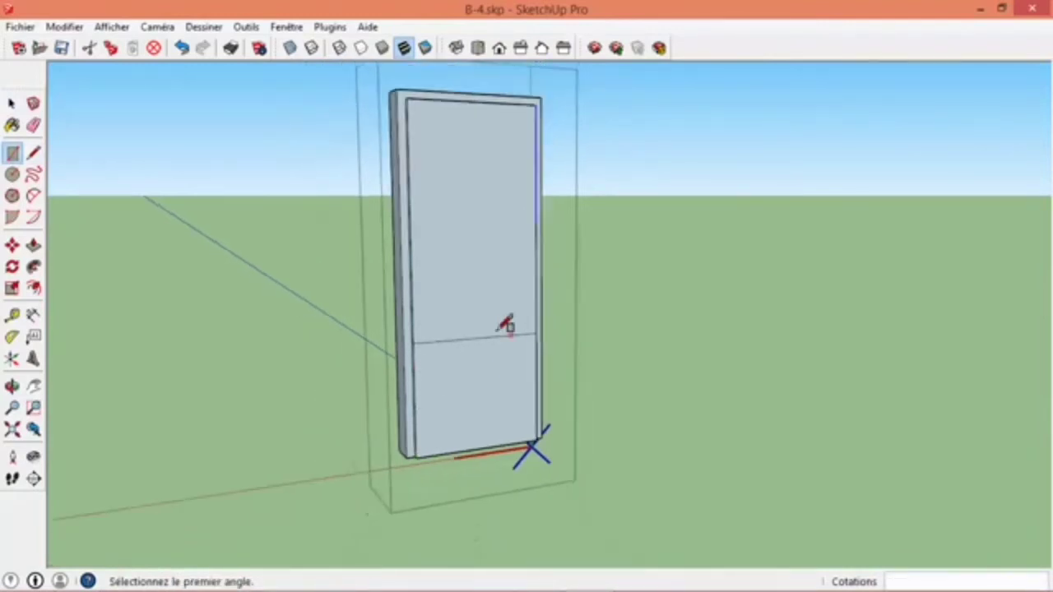
click(428, 338)
click(543, 215)
middle_drag(333, 223, 1029, 301)
key(space)
- Offset the outlines of the three door panels 10 cm inward
middle_drag(710, 301, 296, 334)
scroll(379, 376, up, 3)
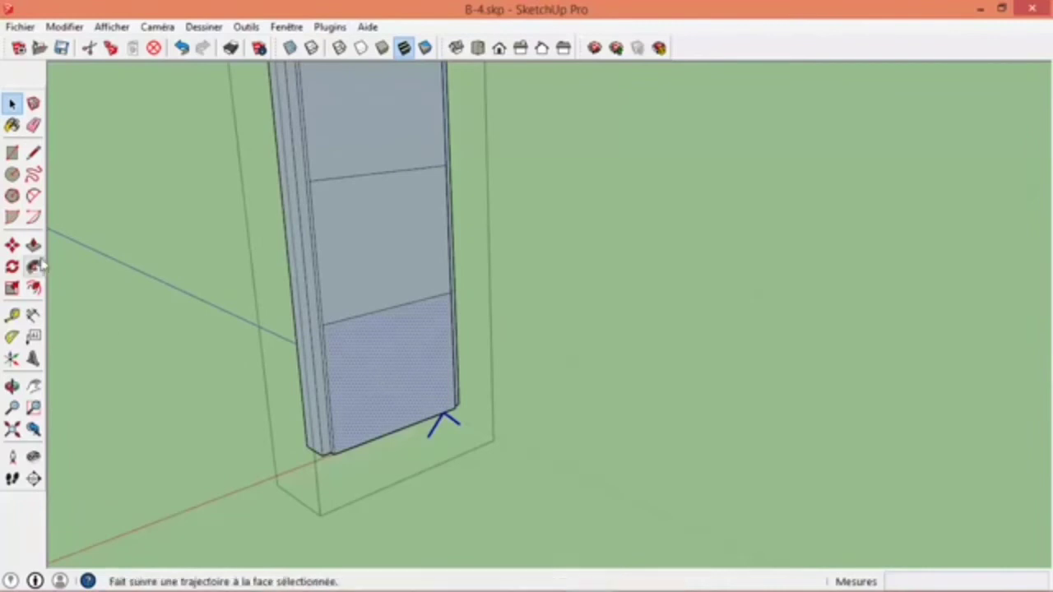
click(33, 287)
click(329, 370)
click(344, 365)
text(10cm)
key(Return)
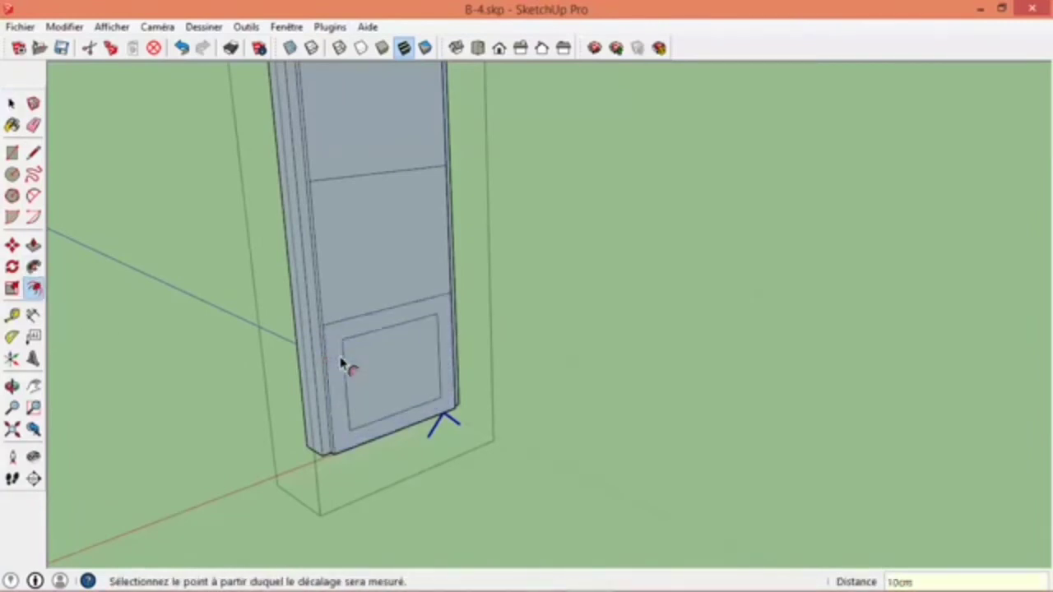
double_click(369, 275)
shift+middle_drag(369, 274, 373, 321)
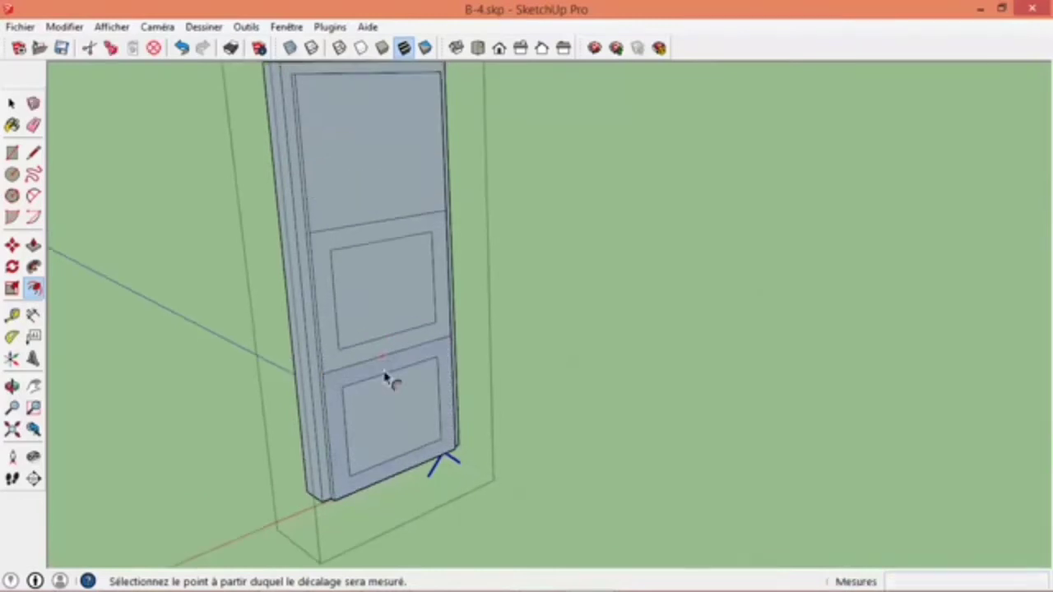
mouse_move(368, 164)
middle_down()
mouse_move(529, 341)
mouse_move(976, 322)
middle_up()
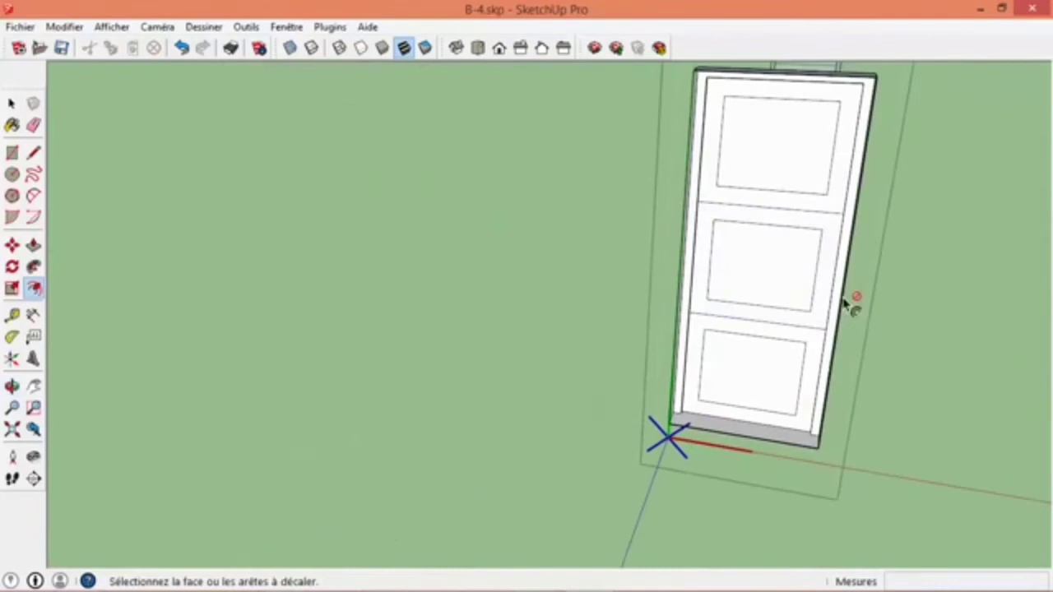
- Recess the inner rectangles of the three door panels inward with Push/Pull
scroll(790, 317, up, 3)
key(e)
key(p)
click(732, 397)
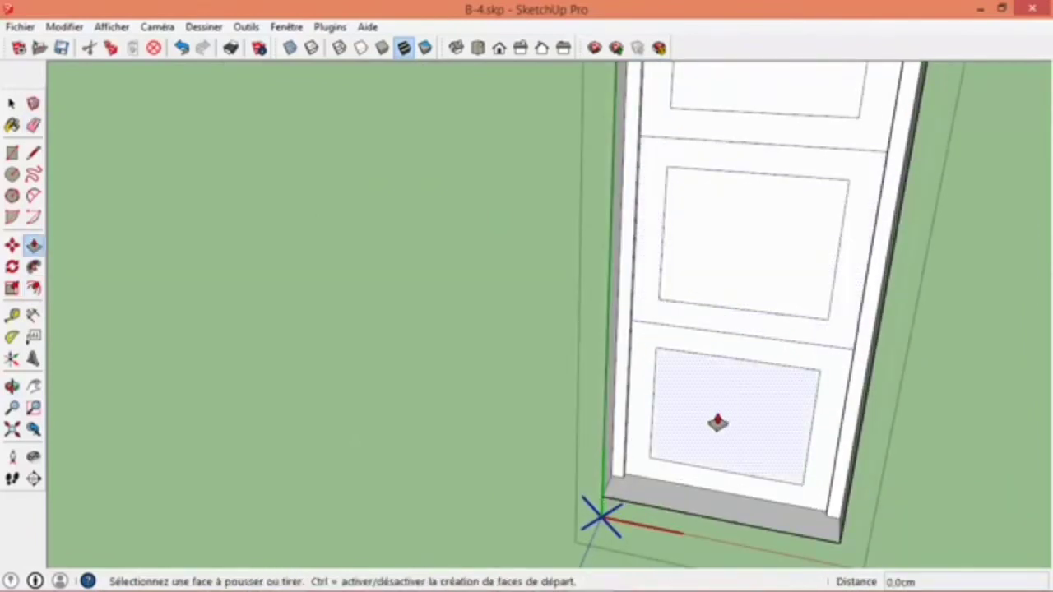
scroll(738, 239, down, 2)
click(734, 182)
- Erase the two horizontal lines dividing the door panels and close the door component
key(e)
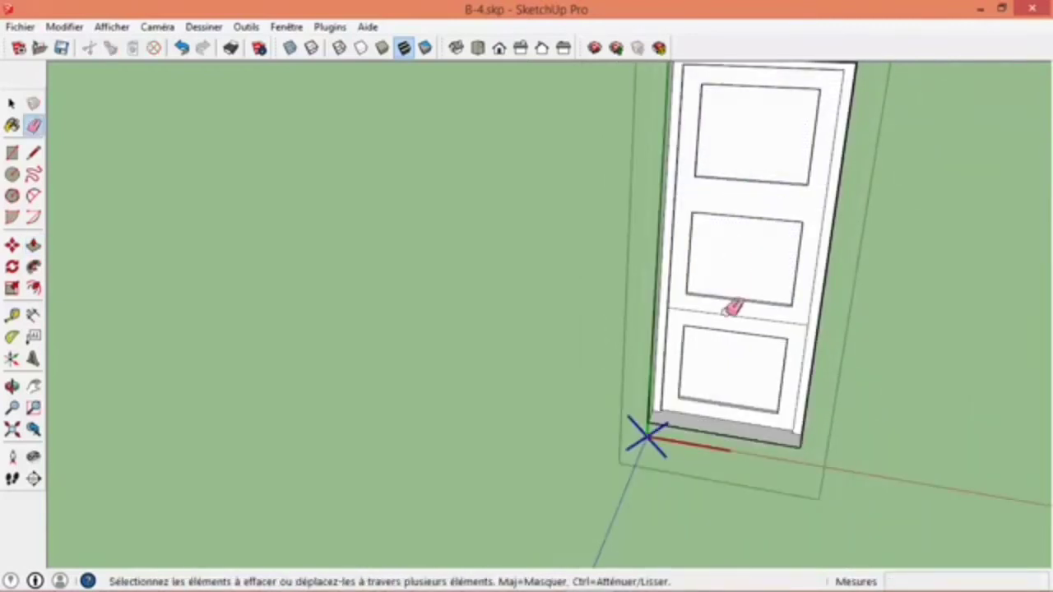
scroll(726, 321, down, 2)
mouse_move(699, 311)
middle_down()
mouse_move(630, 247)
mouse_move(634, 308)
mouse_move(644, 301)
middle_up()
key(space)
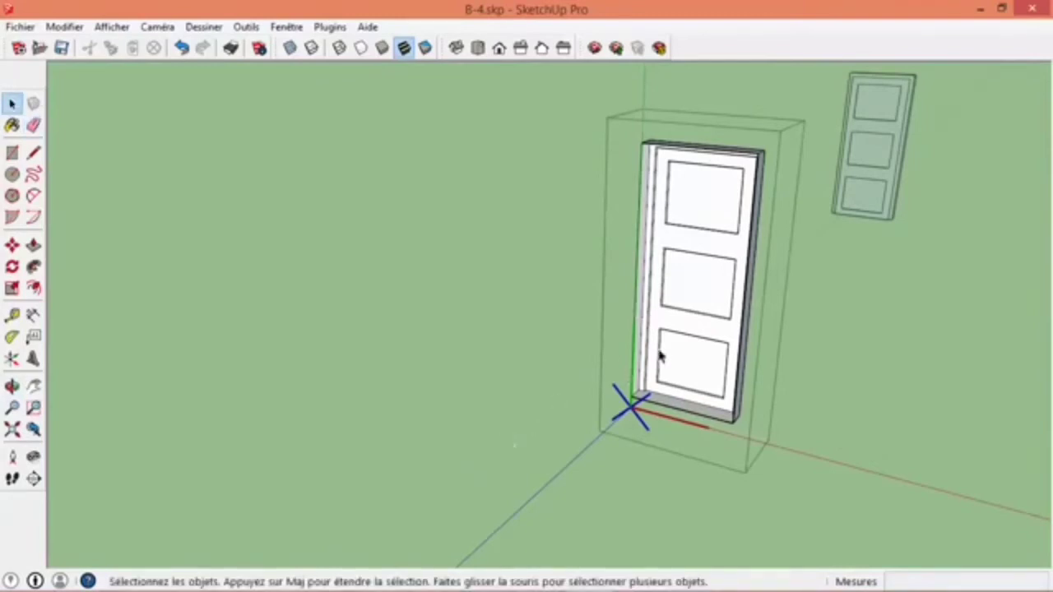
click(388, 437)
middle_drag(387, 437, 714, 334)
- Open the plain door component near the other end of the wall and extrude its face 15 cm with Push/Pull
middle_drag(527, 304, 1003, 355)
middle_drag(461, 337, 1038, 280)
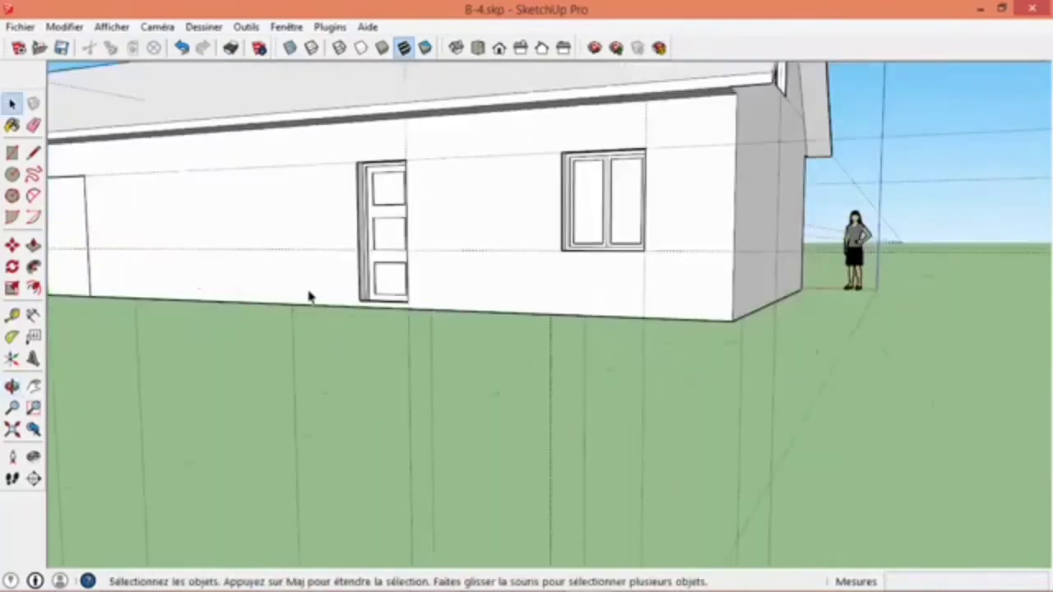
scroll(435, 275, up, 4)
scroll(406, 358, down, 6)
middle_drag(419, 341, 515, 340)
scroll(432, 287, up, 4)
scroll(459, 384, up, 3)
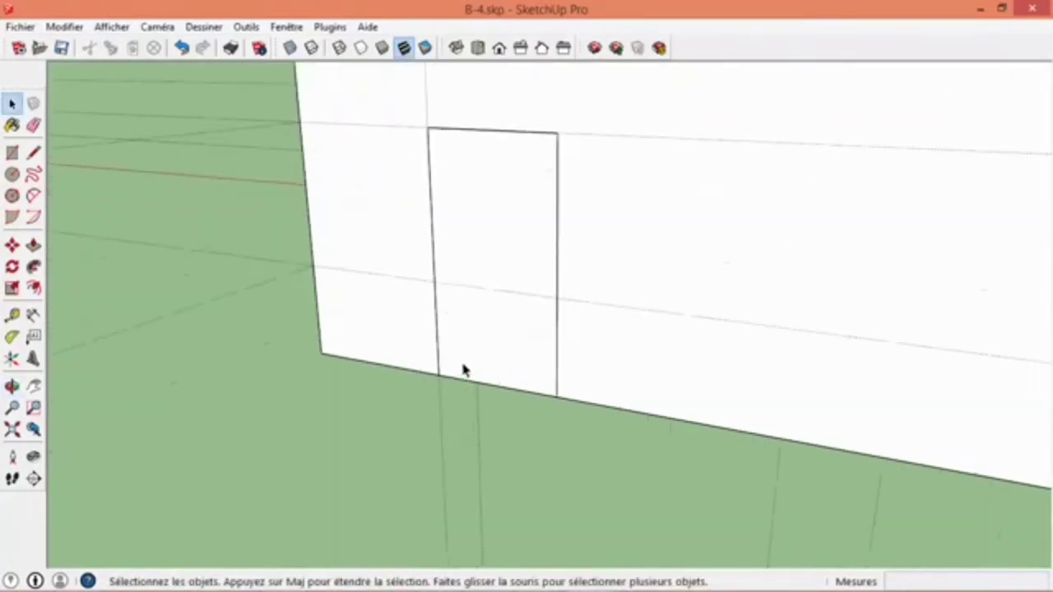
double_click(463, 370)
key(p)
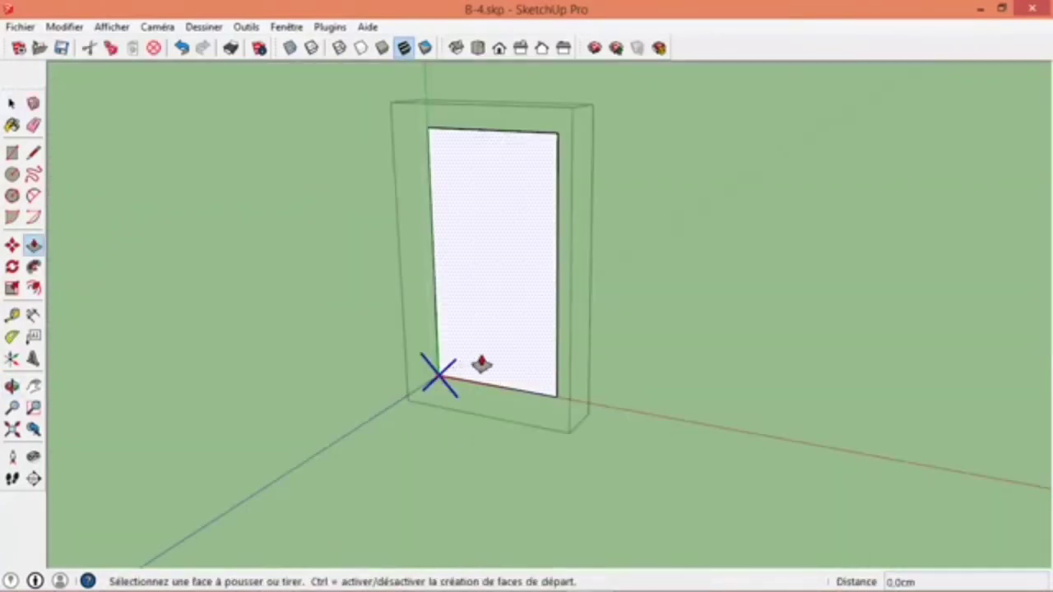
click(480, 366)
key(Return)
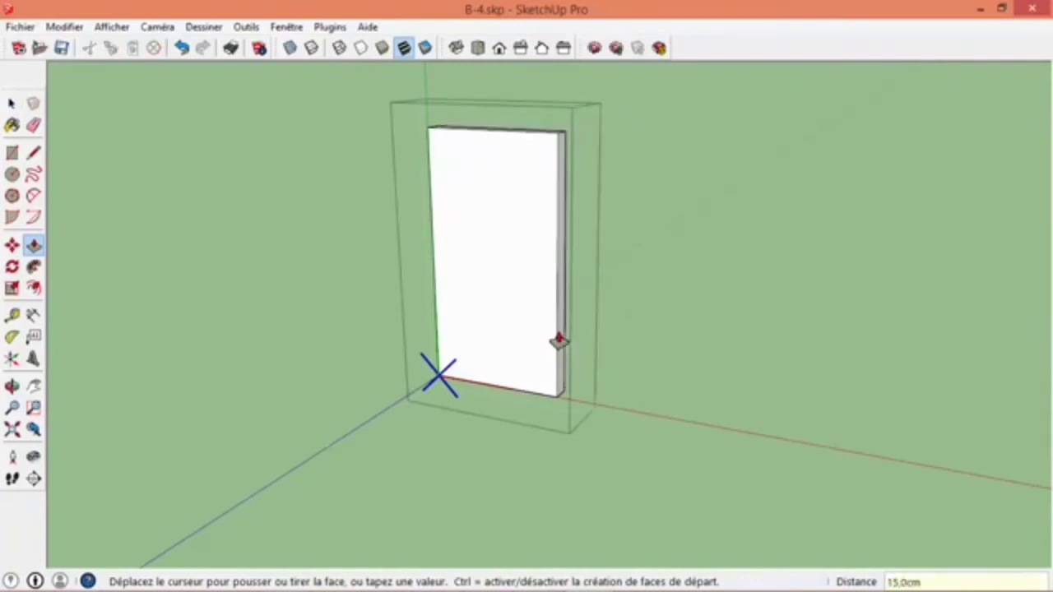
- Delete the front face of the extruded door block to open up its inside
key(space)
right_click(486, 235)
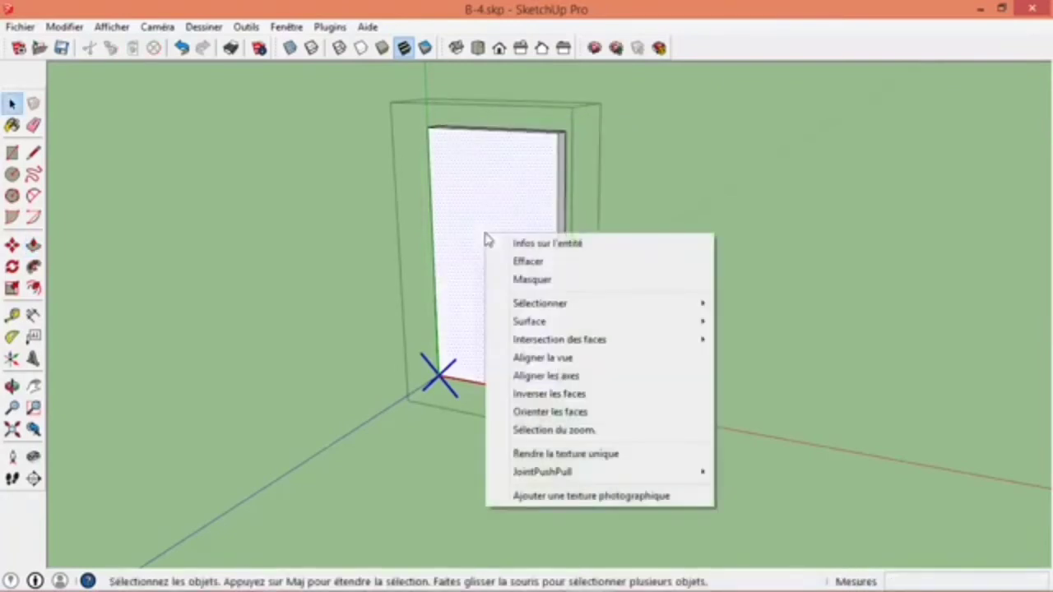
click(539, 262)
- Raise the inner bottom face of the hollow door block with Push/Pull to shorten the frame from below
middle_drag(543, 268, 445, 413)
scroll(445, 413, up, 3)
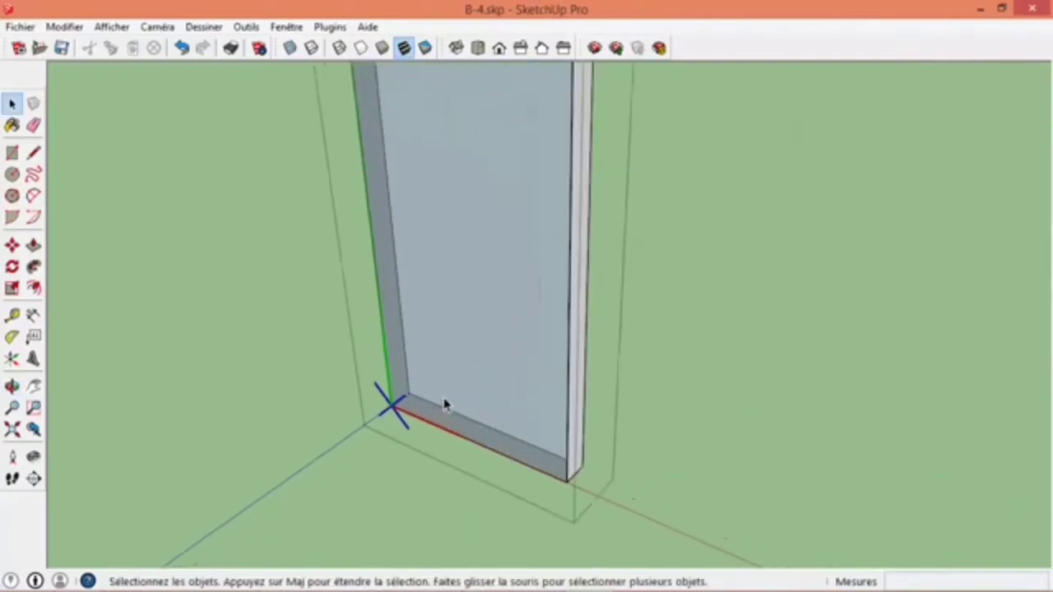
key(p)
click(427, 409)
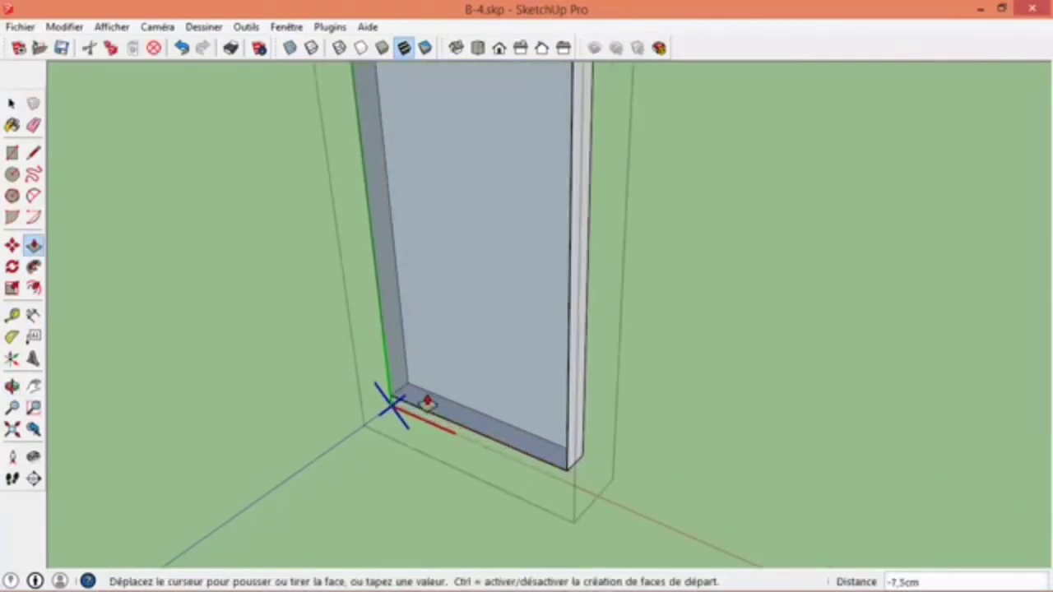
click(427, 403)
- Select all the geometry of the door frame and reverse its faces
key(space)
click(459, 385)
right_click(459, 384)
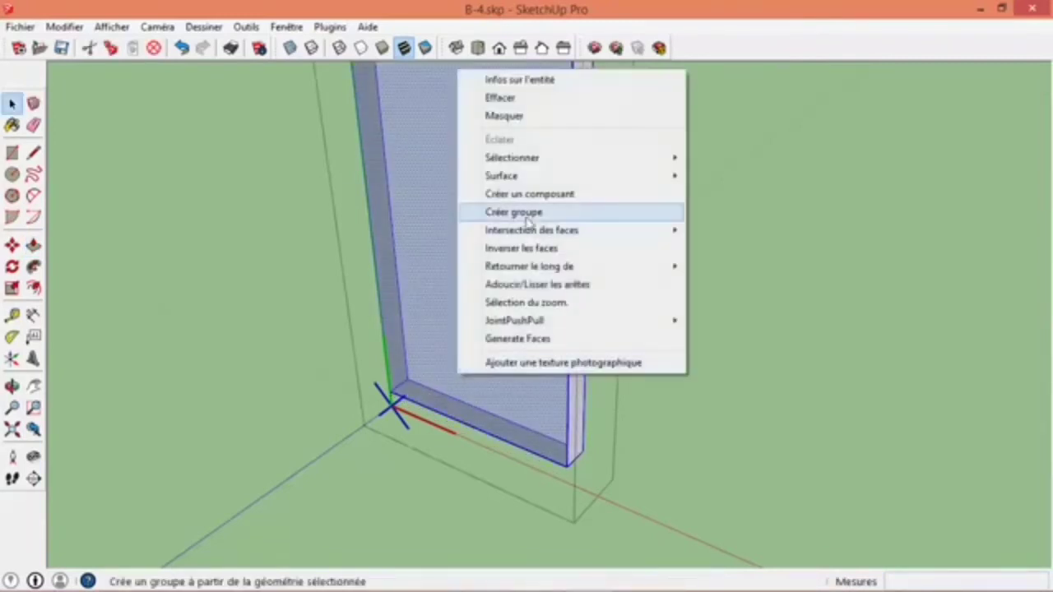
click(515, 244)
- Offset the outline of the door's back face 5 cm inward
middle_drag(485, 333, 505, 294)
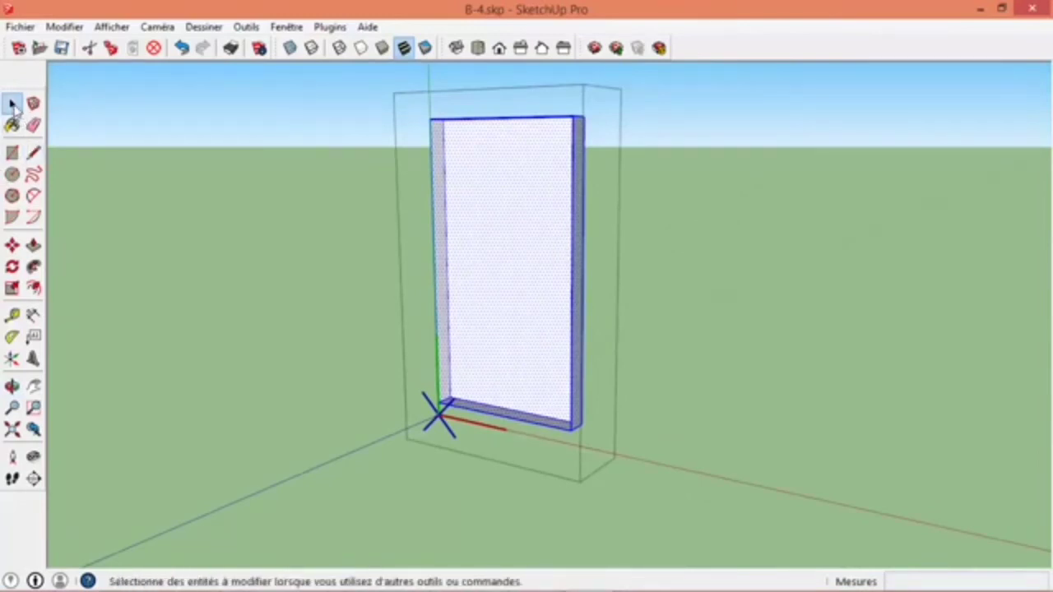
click(445, 190)
middle_drag(486, 204, 532, 77)
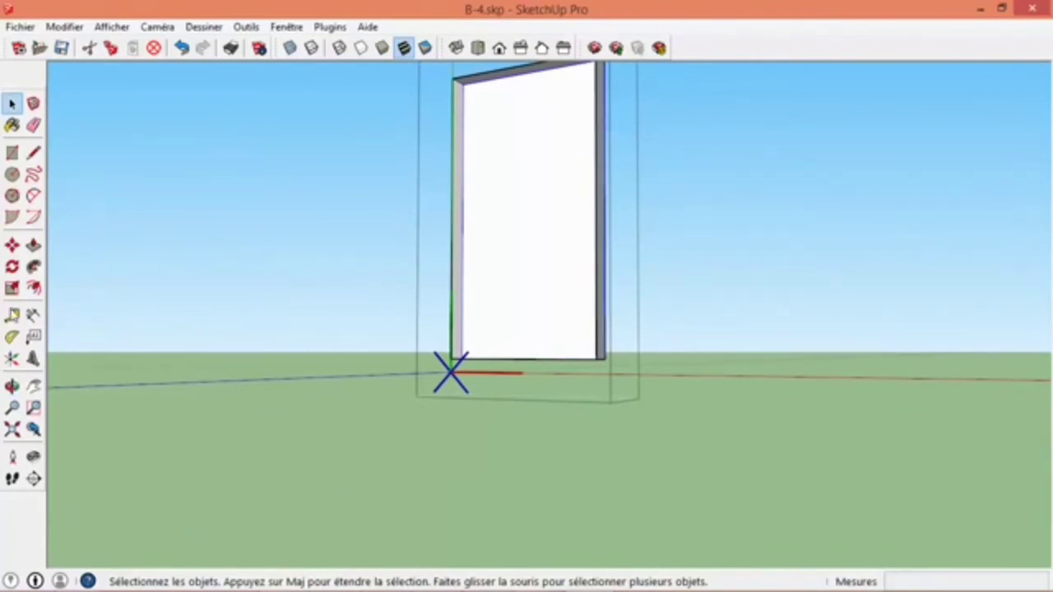
click(33, 287)
click(477, 341)
click(486, 337)
text(5cm)
key(Return)
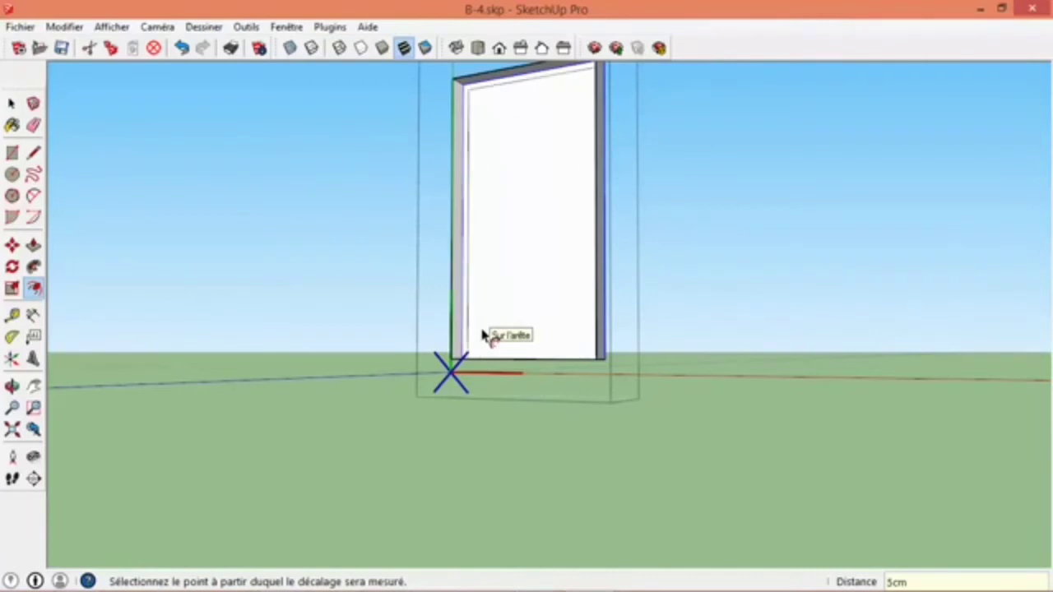
- Push the face inside the offset door frame 3 cm inward with Push/Pull
middle_drag(483, 335, 521, 402)
key(p)
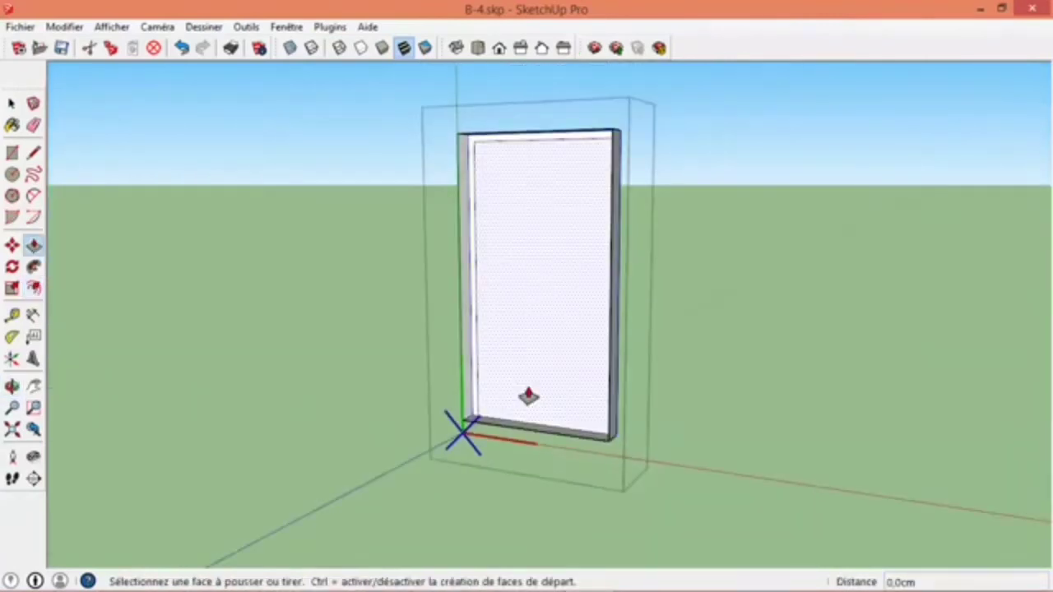
click(528, 393)
text(3c)
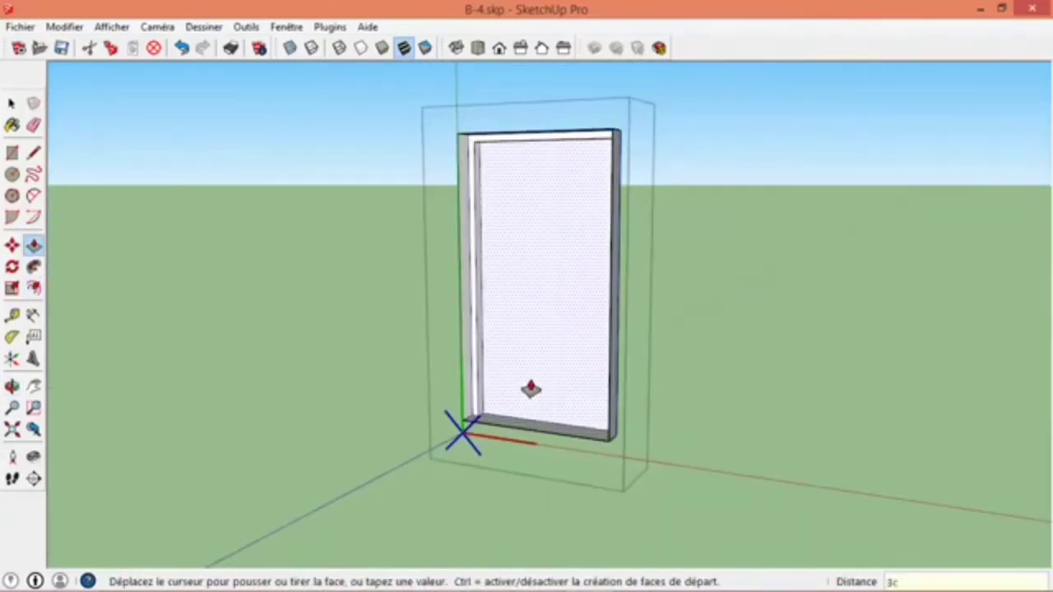
text(m)
key(Return)
- Draw a full-height rectangle from the bottom corner to the top midpoint of the recessed face, splitting it into two equal door leaves
key(space)
middle_drag(534, 388, 460, 379)
click(11, 153)
scroll(473, 362, up, 3)
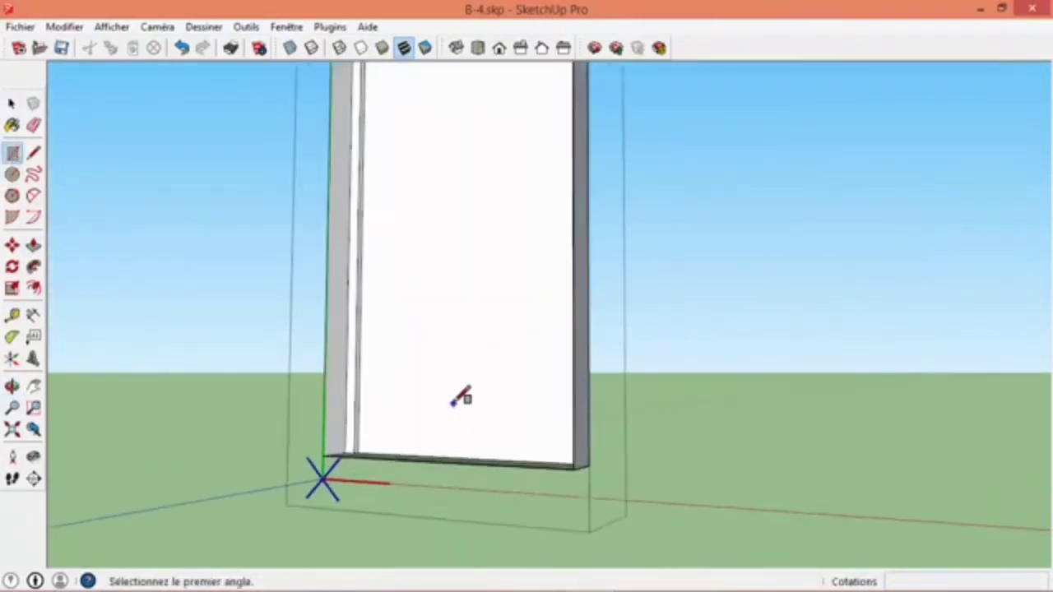
scroll(455, 401, up, 2)
click(333, 462)
middle_drag(428, 419, 606, 104)
click(600, 106)
middle_drag(600, 146, 560, 364)
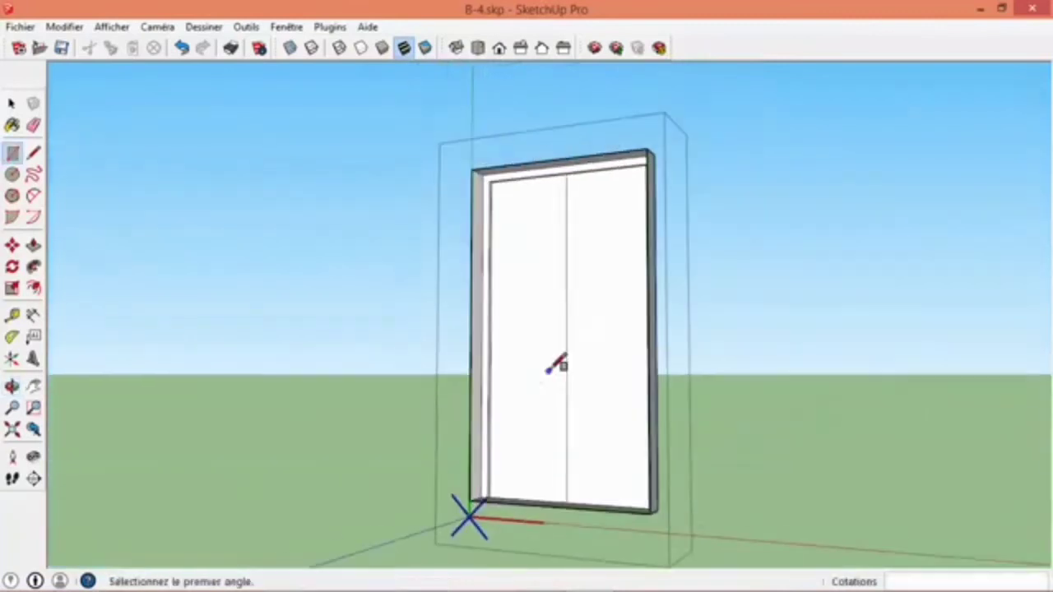
- Offset the outlines of both door leaves inward by the same distance
key(f)
click(564, 389)
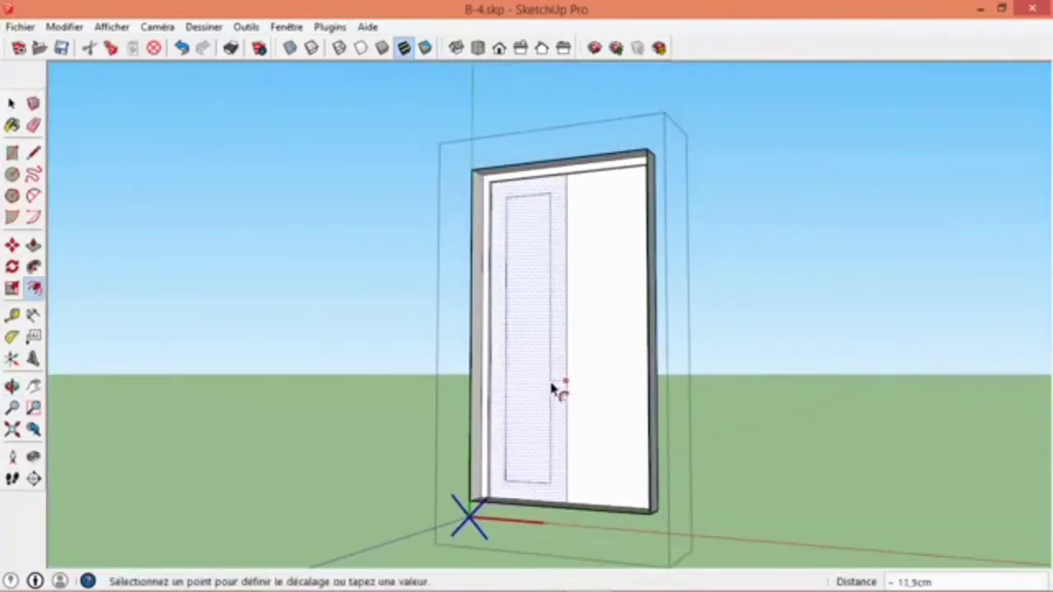
click(551, 389)
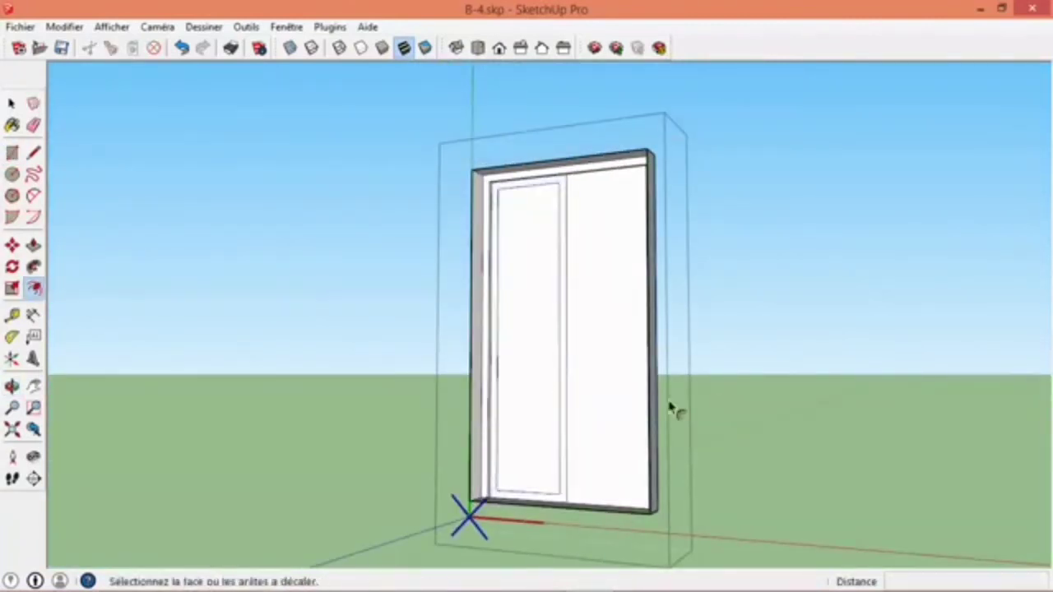
double_click(597, 407)
- Recess the inner panels of both door leaves with Push/Pull and close the component to return to the whole house
key(p)
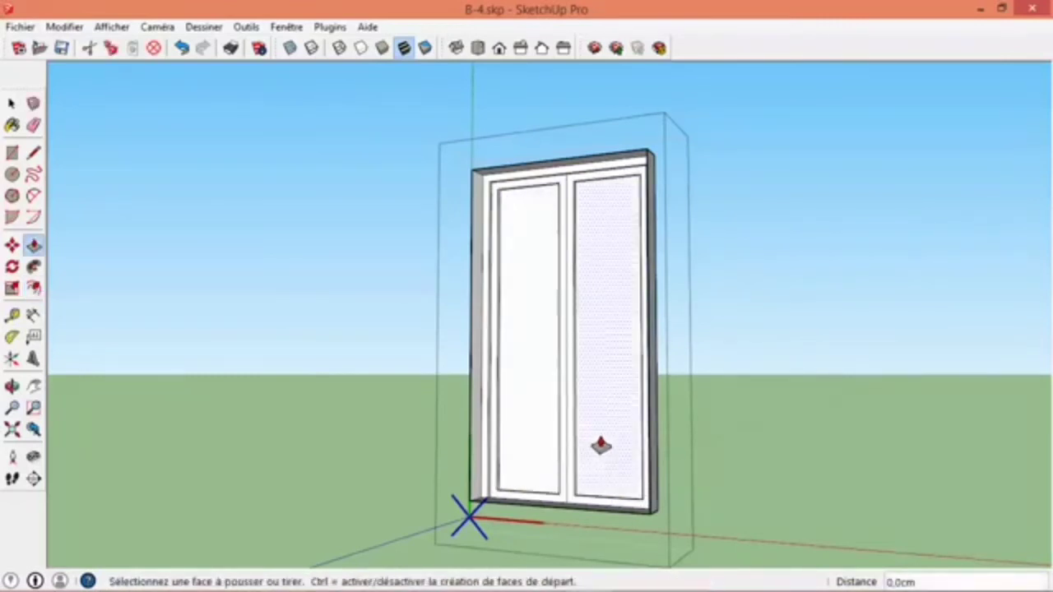
key(space)
click(318, 416)
scroll(403, 458, down, 3)
middle_drag(435, 457, 720, 461)
scroll(718, 459, down, 3)
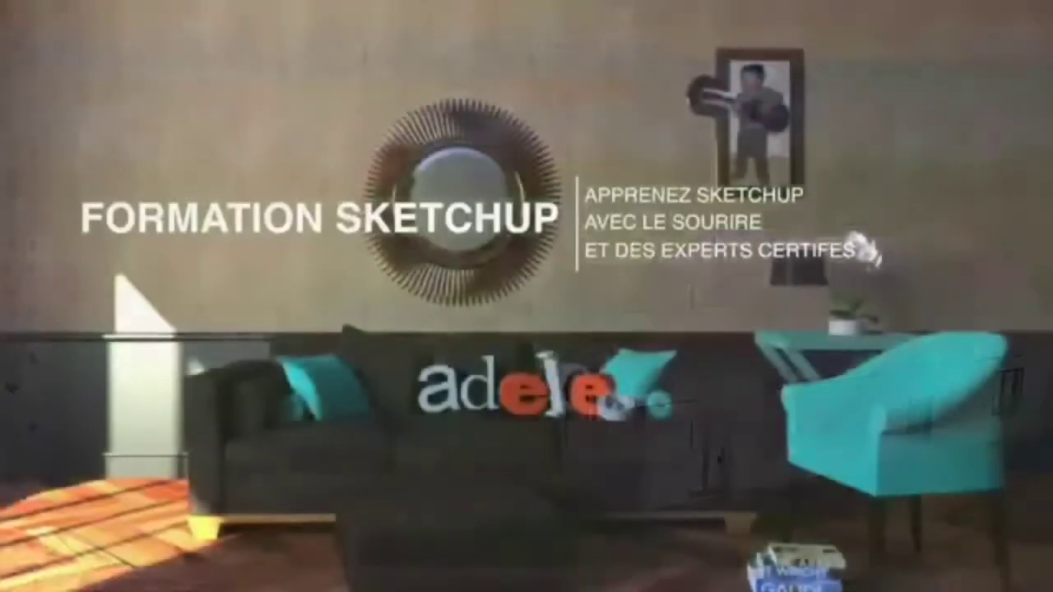
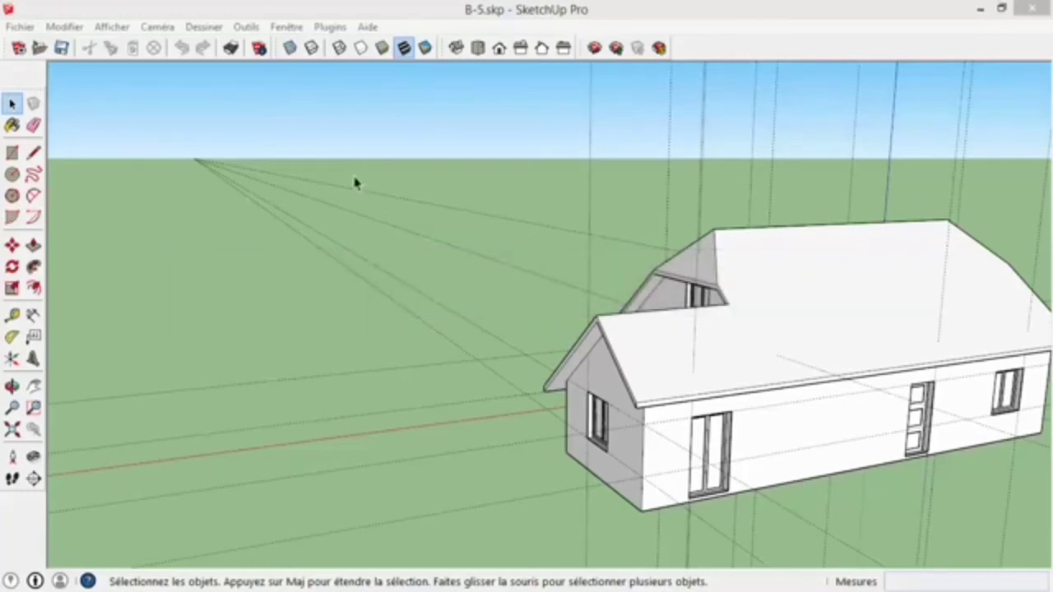
- Delete all construction guides from the model
click(70, 28)
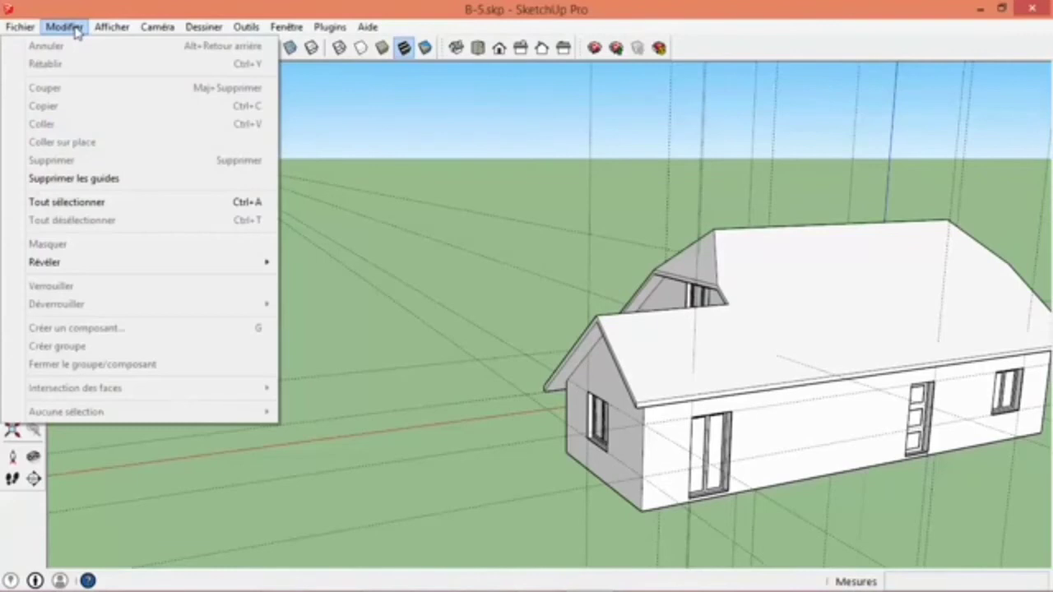
click(90, 179)
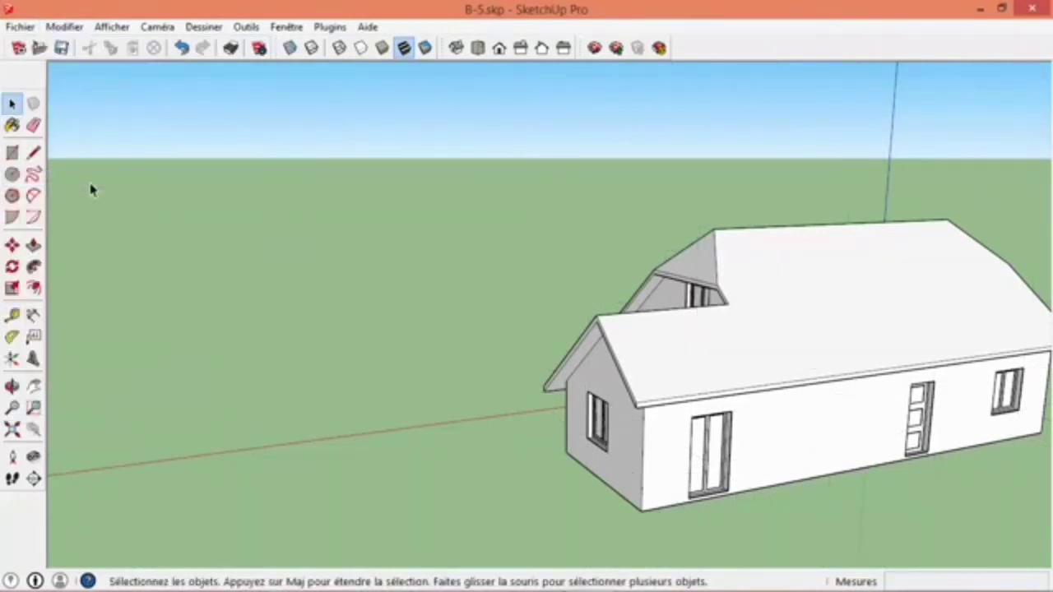
- Sketch an upright chimney profile at the gable-end roof corner, with its outer side about 188 cm long down to the roof edge
middle_drag(481, 356, 586, 230)
scroll(585, 228, up, 3)
scroll(585, 228, down, 5)
middle_drag(601, 272, 513, 304)
scroll(516, 292, up, 2)
scroll(520, 281, down, 2)
scroll(523, 281, up, 2)
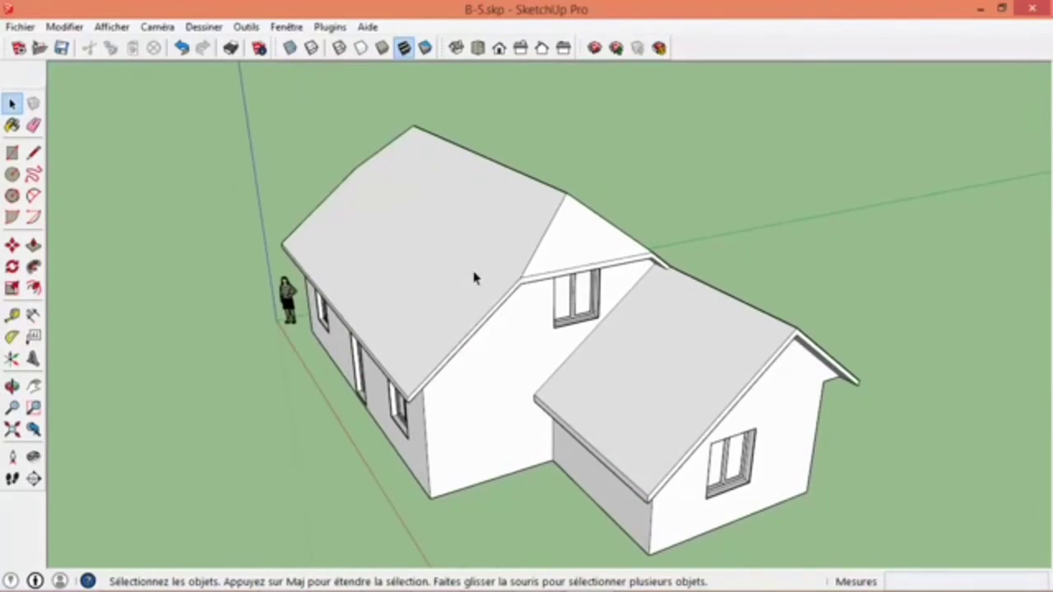
mouse_move(573, 223)
middle_down()
mouse_move(551, 299)
mouse_move(562, 237)
middle_up()
scroll(564, 237, up, 3)
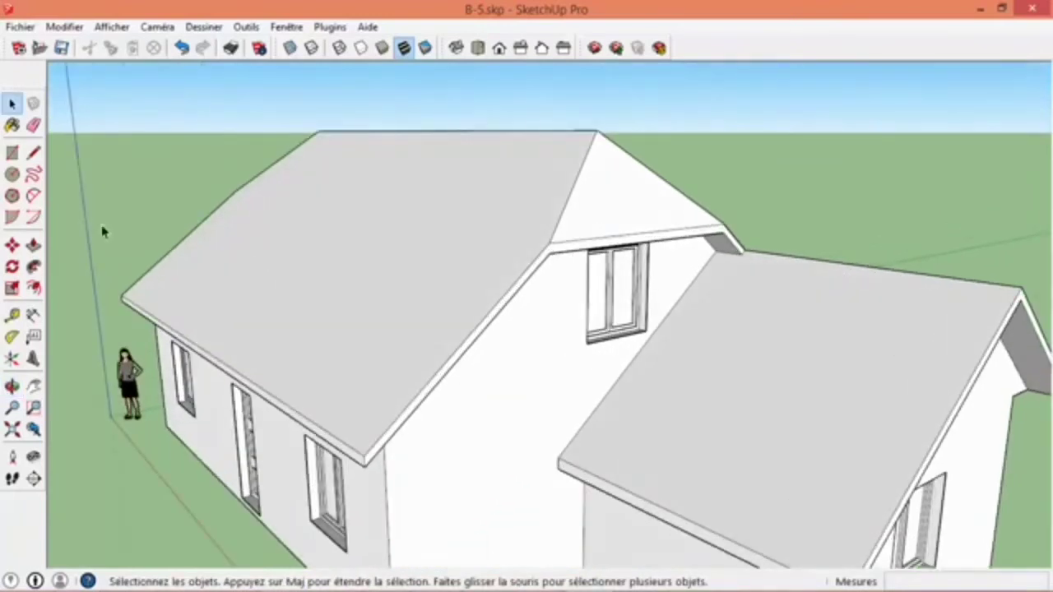
click(33, 153)
click(549, 242)
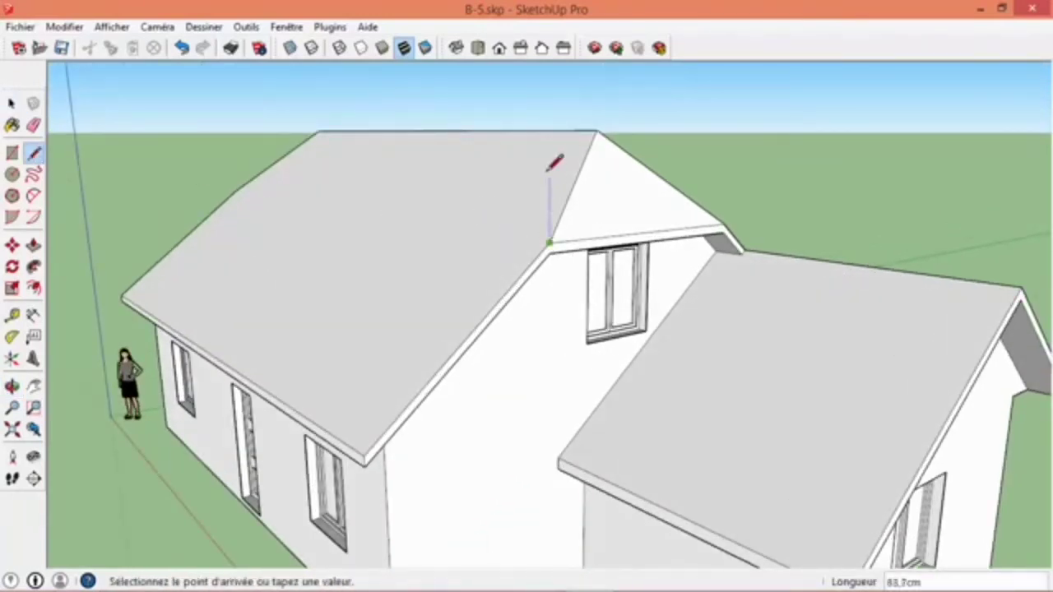
click(549, 114)
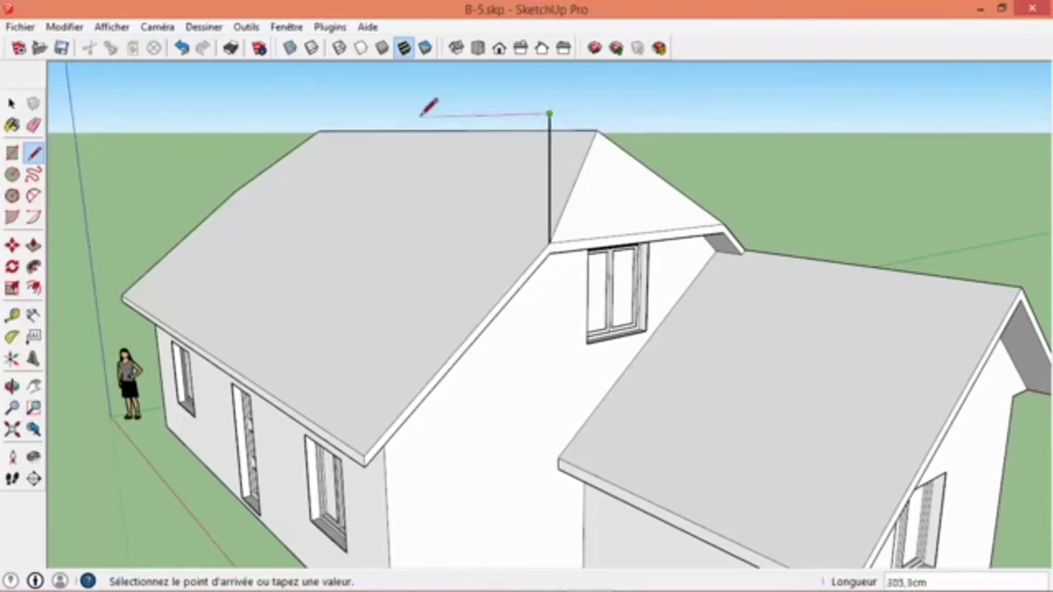
middle_drag(421, 117, 301, 145)
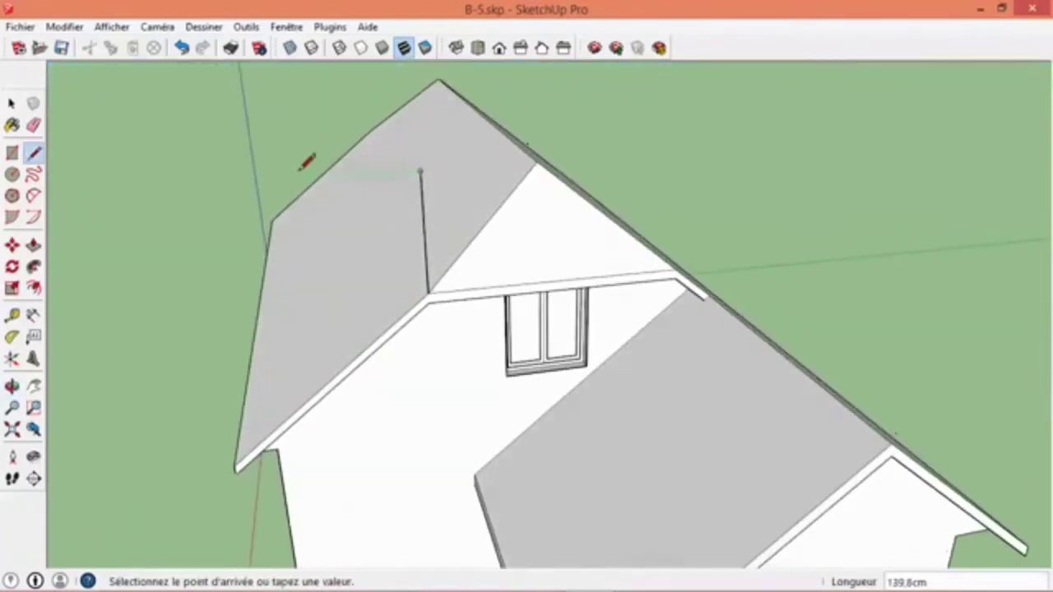
click(386, 173)
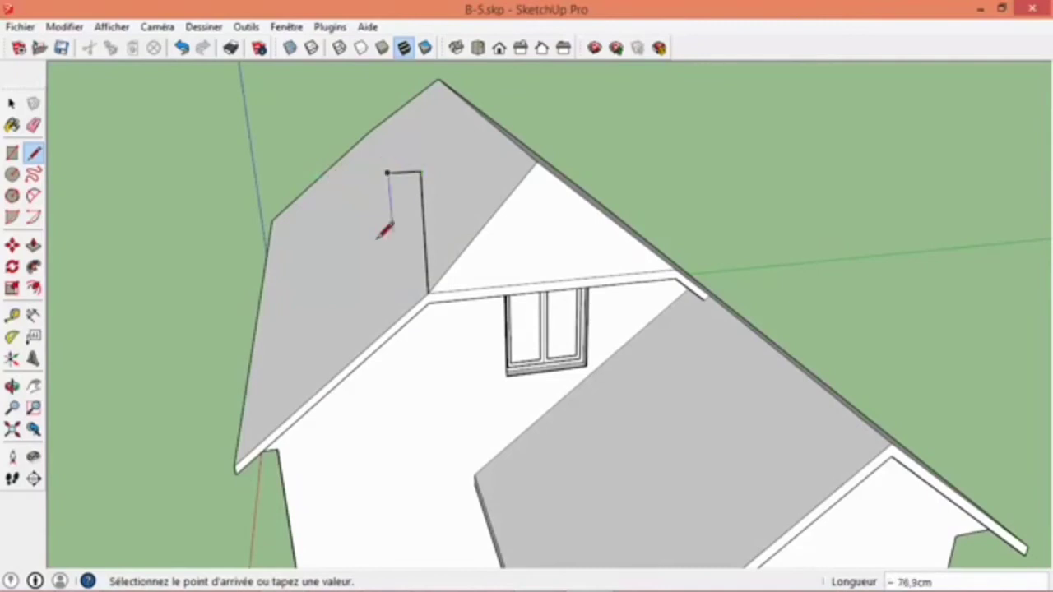
click(400, 311)
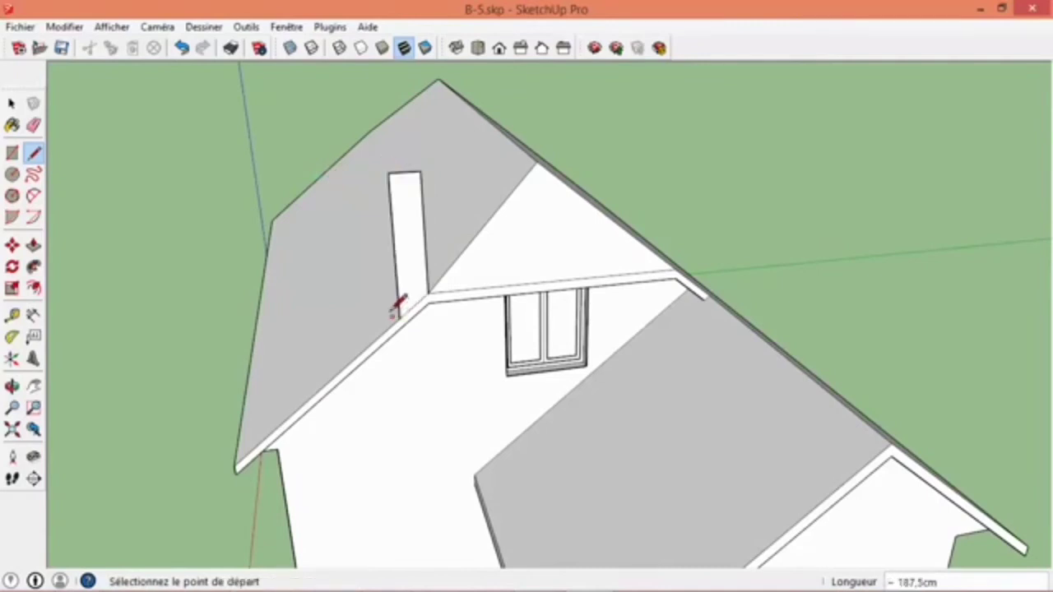
- Extrude the chimney profile about 65 cm with Push/Pull
key(p)
click(411, 285)
click(402, 274)
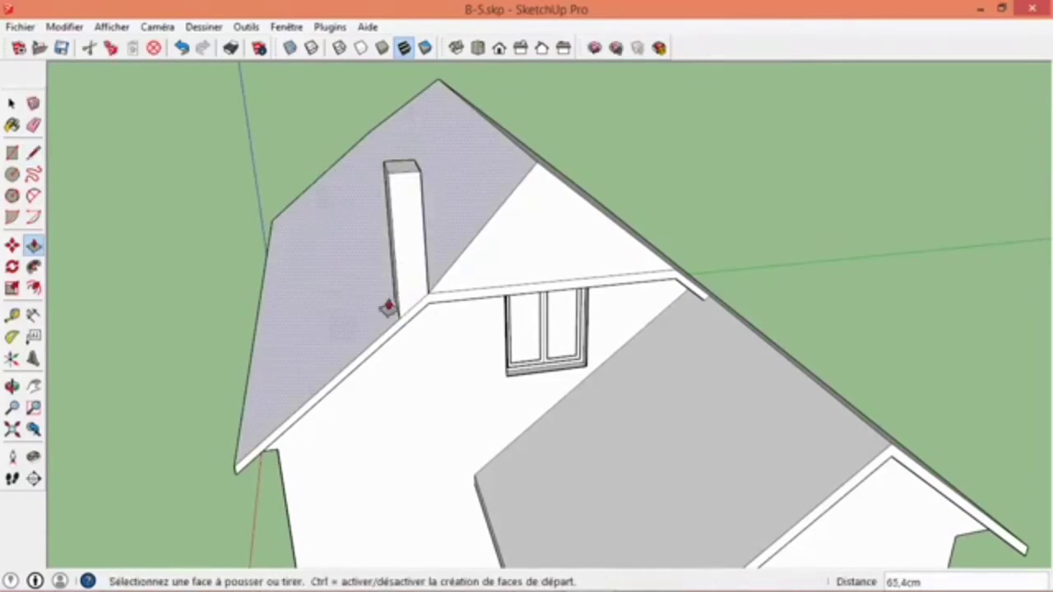
- Try to move the ungrouped chimney about 90 cm down the roof slope from its base corner
middle_drag(505, 277, 500, 238)
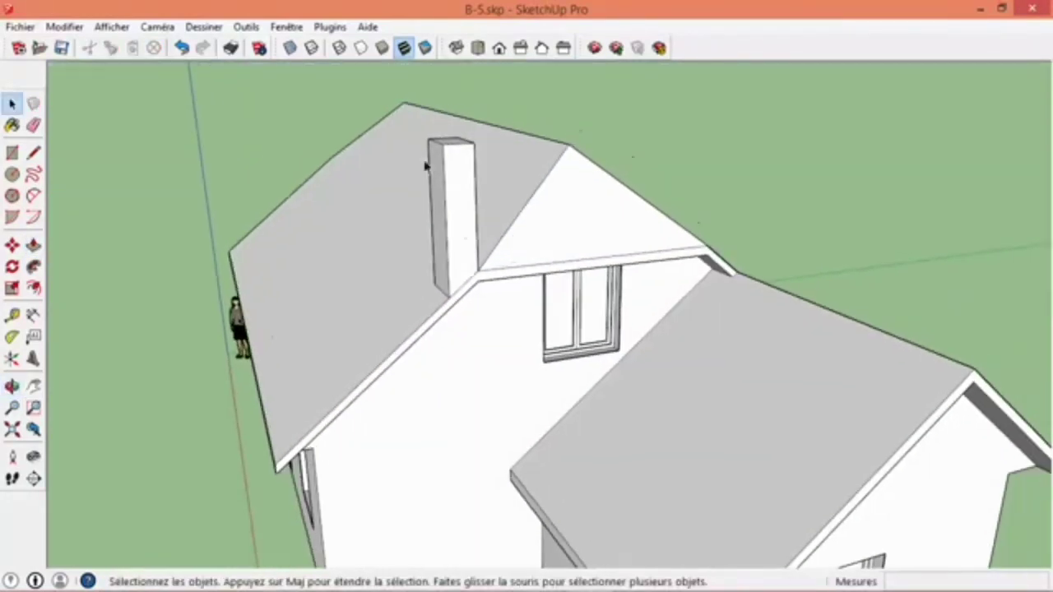
click(448, 222)
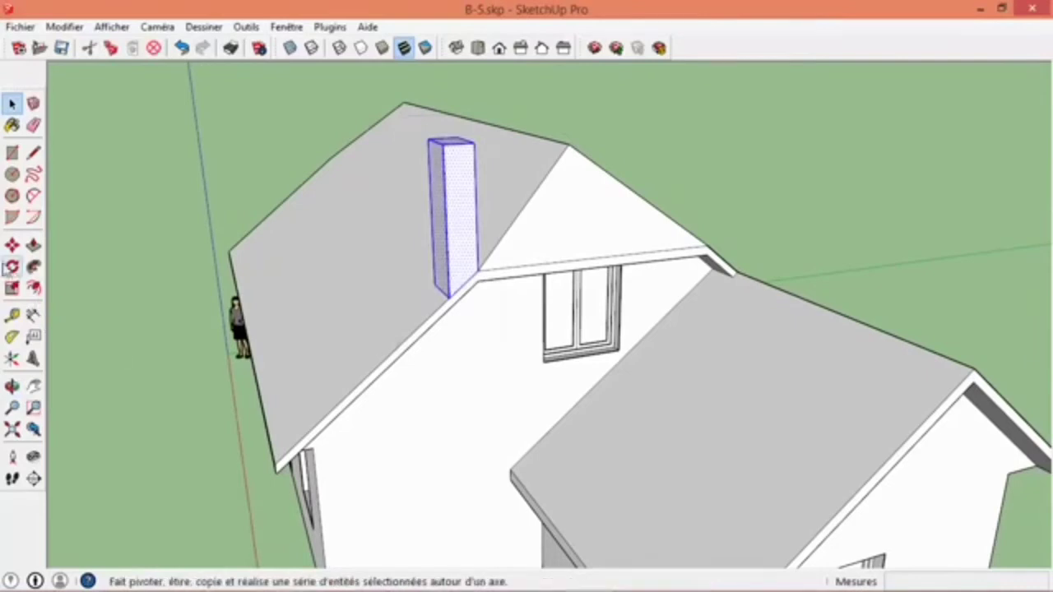
click(11, 246)
click(473, 273)
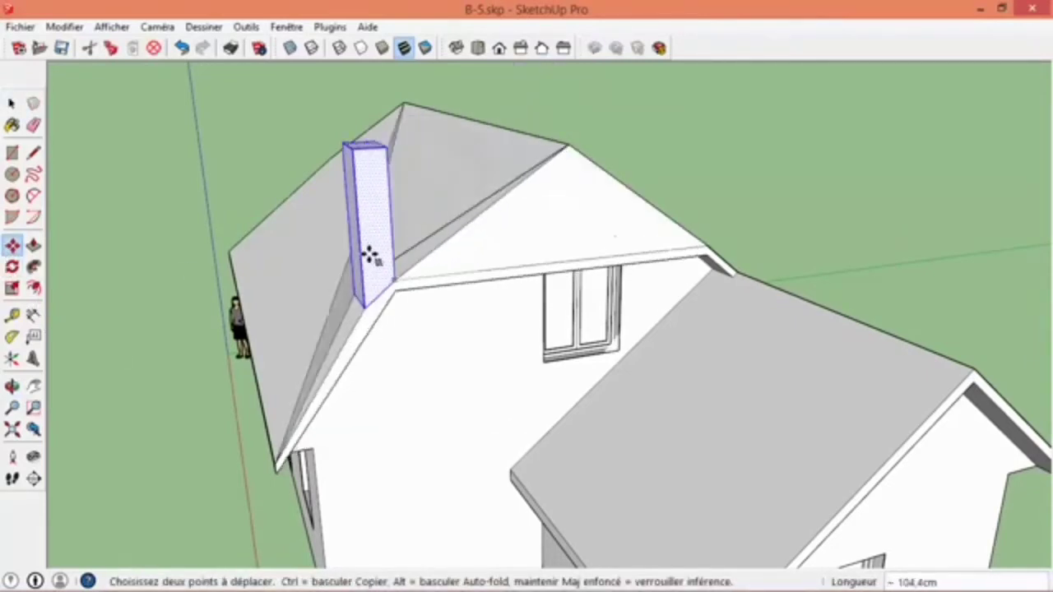
click(387, 258)
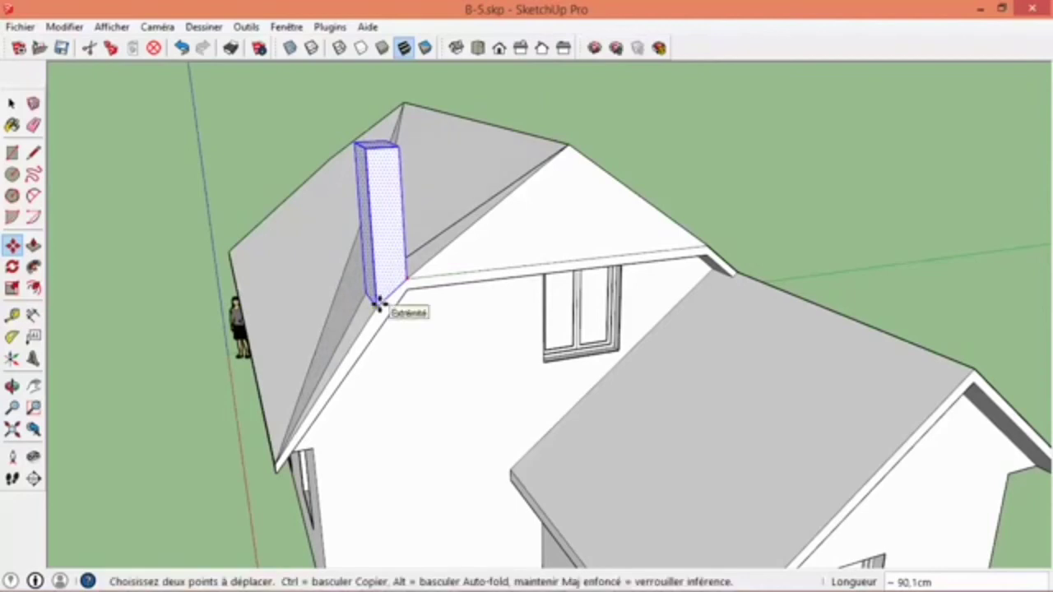
- Undo the chimney move, the extrusion and its profile, and leave the Move tool
middle_drag(378, 305, 473, 296)
key(ctrl+z)
key(ctrl+z)
key(ctrl+z)
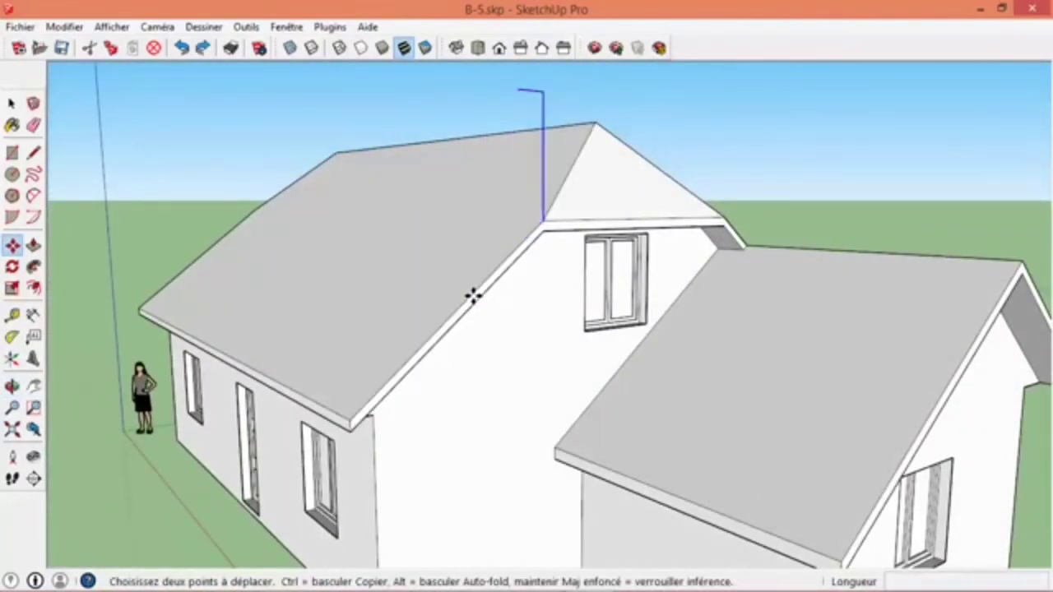
scroll(483, 286, down, 5)
key(space)
- Erase the human scale figure standing beside the house
middle_drag(489, 340, 558, 328)
middle_drag(529, 322, 460, 246)
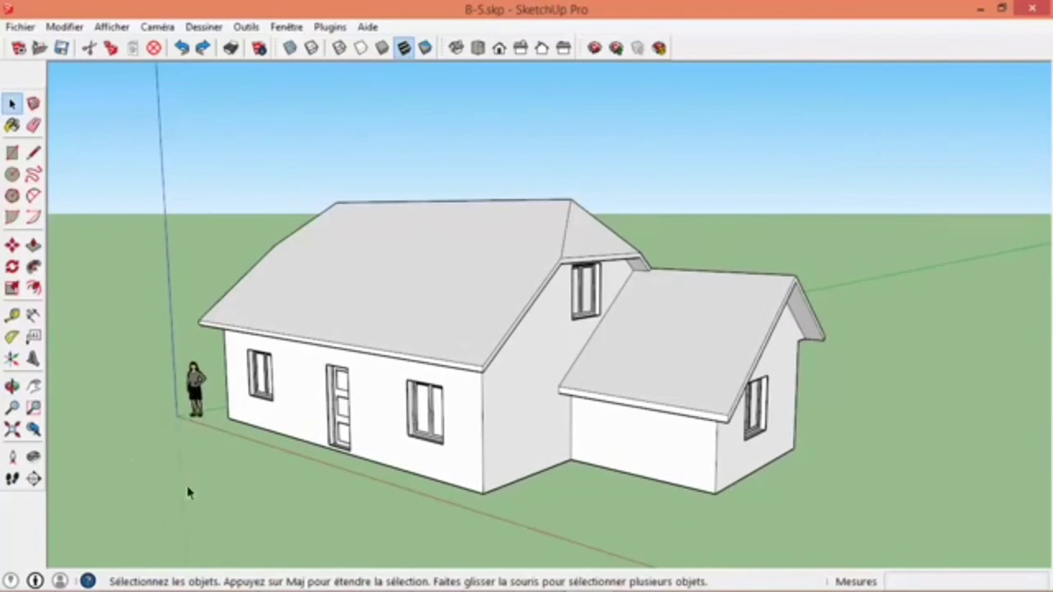
right_click(194, 385)
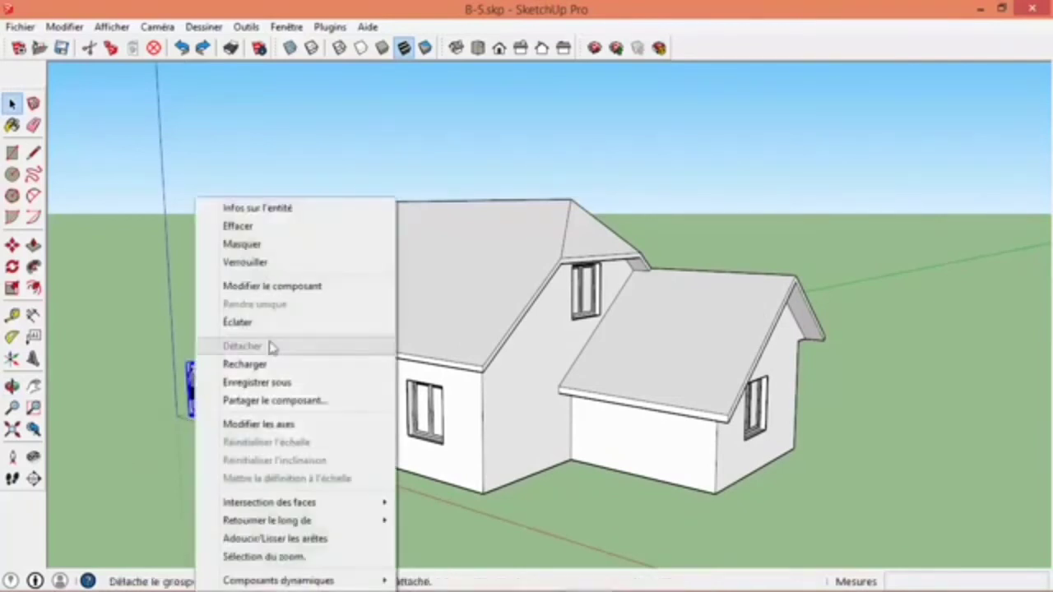
click(261, 233)
- Select the entire house including its window and door components and make it a group
middle_drag(390, 303, 469, 378)
scroll(465, 368, down, 1)
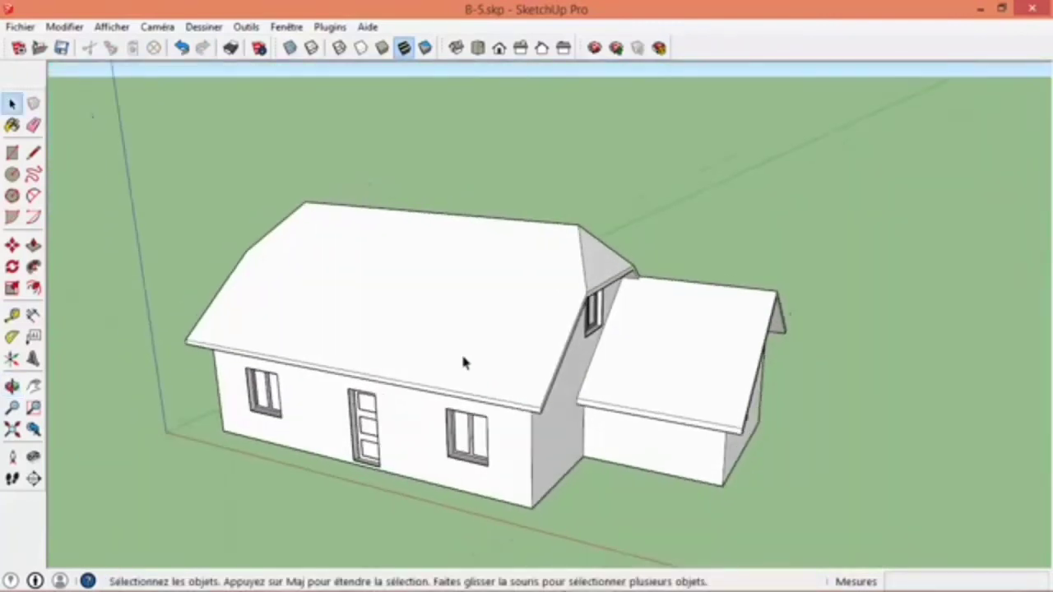
middle_drag(455, 327, 345, 296)
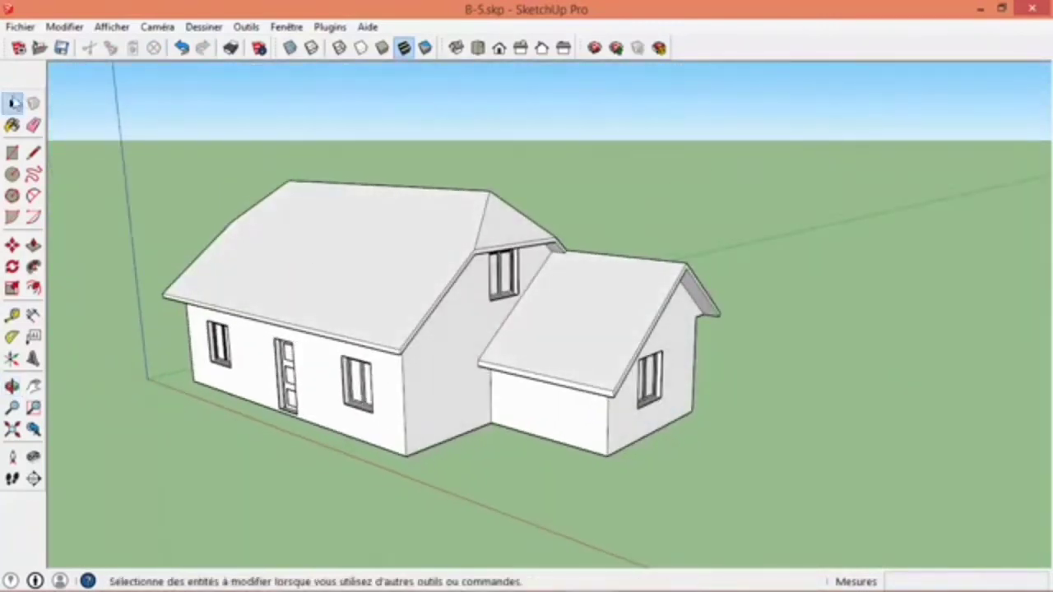
triple_click(371, 310)
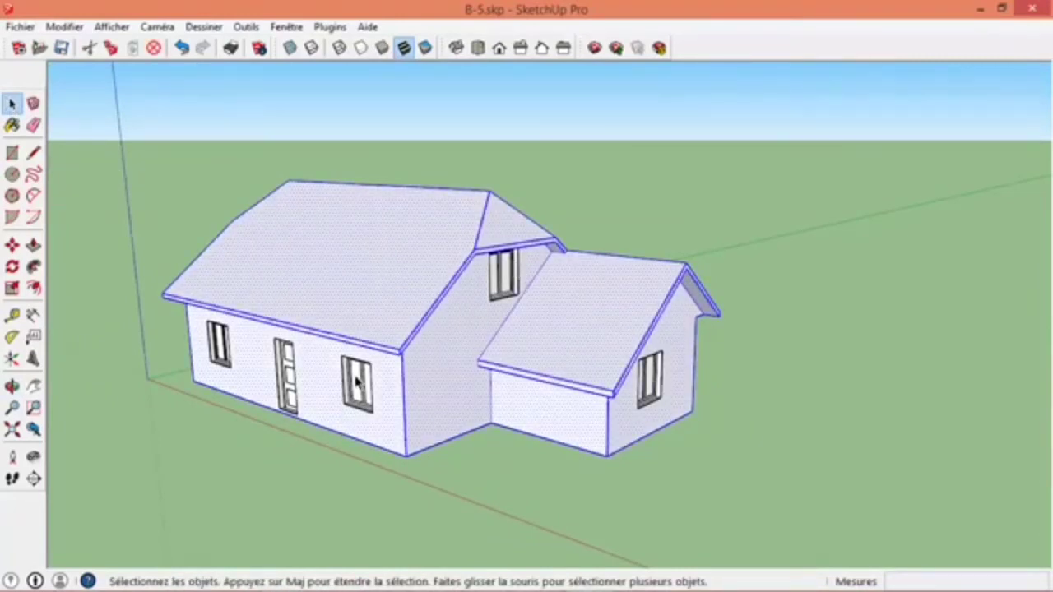
click(297, 446)
drag(85, 100, 773, 524)
mouse_move(732, 485)
middle_down()
mouse_move(136, 240)
mouse_move(699, 332)
mouse_move(644, 359)
middle_up()
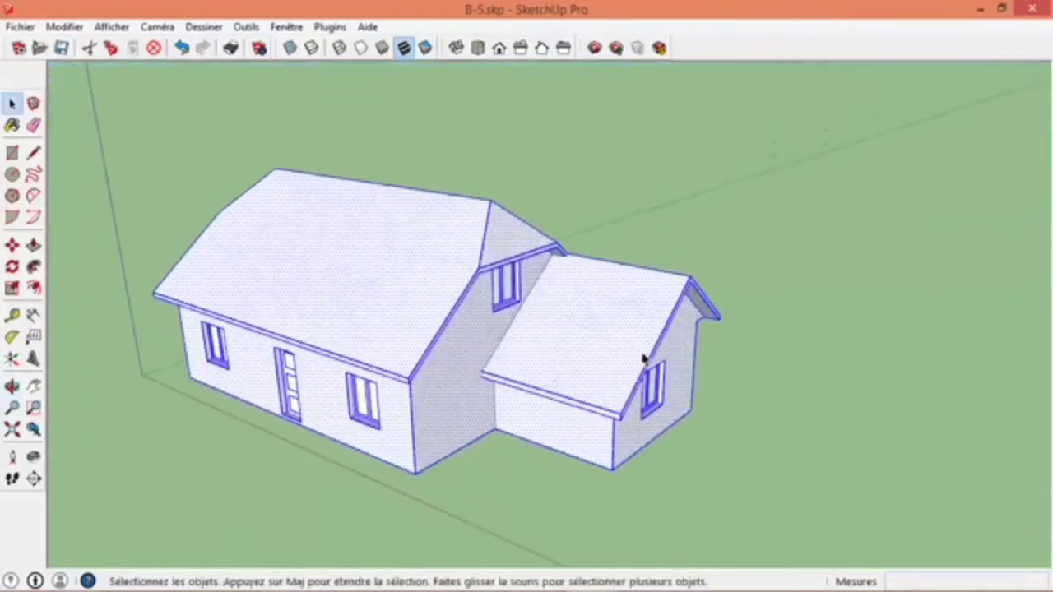
right_click(393, 282)
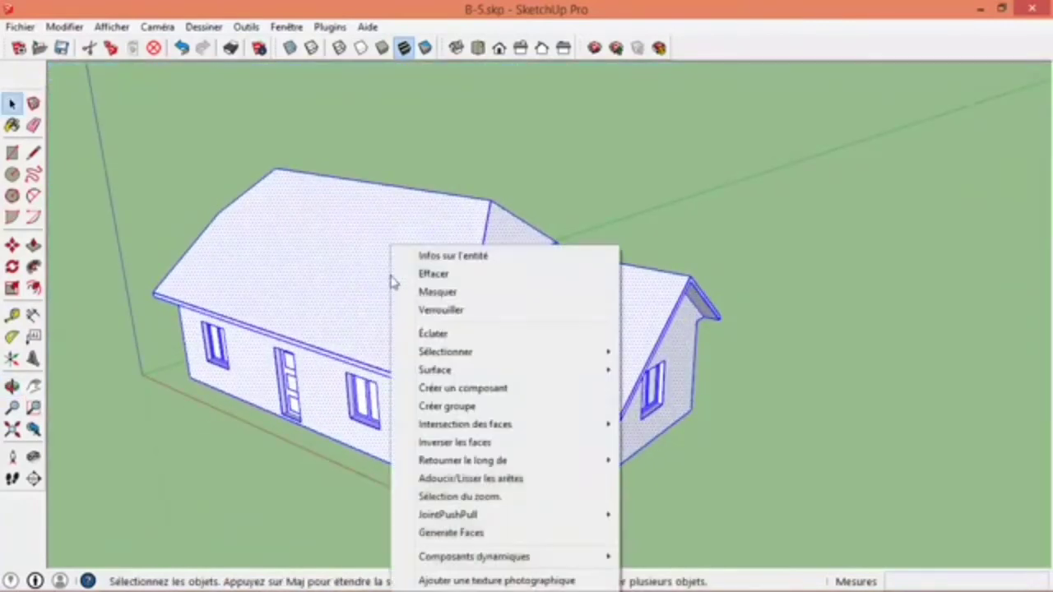
click(490, 406)
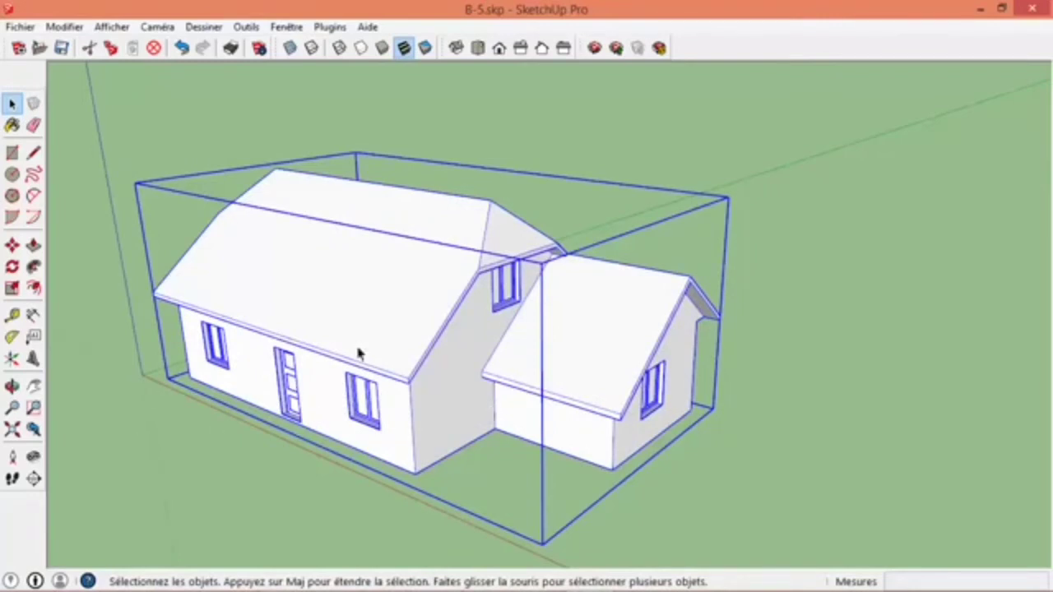
- Open the house group to examine its individual faces, then close it and check that it selects as one object
double_click(369, 330)
click(376, 313)
click(468, 380)
click(543, 354)
click(418, 301)
click(186, 495)
click(377, 318)
click(355, 535)
- Draw a 135 cm vertical line upward from the roof corner above the gable window for the chimney
middle_drag(453, 348, 395, 313)
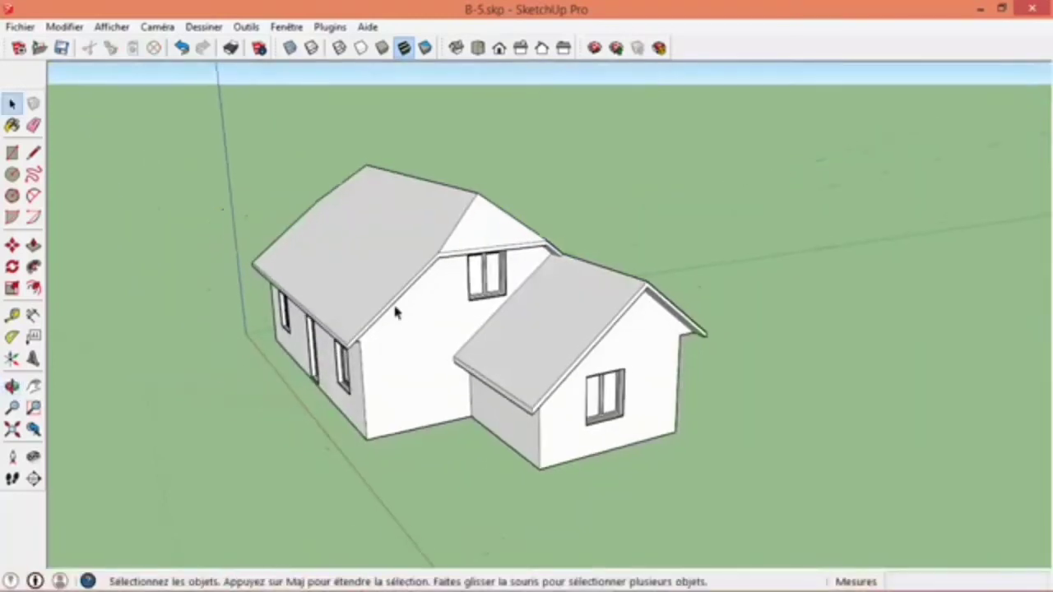
scroll(395, 313, up, 5)
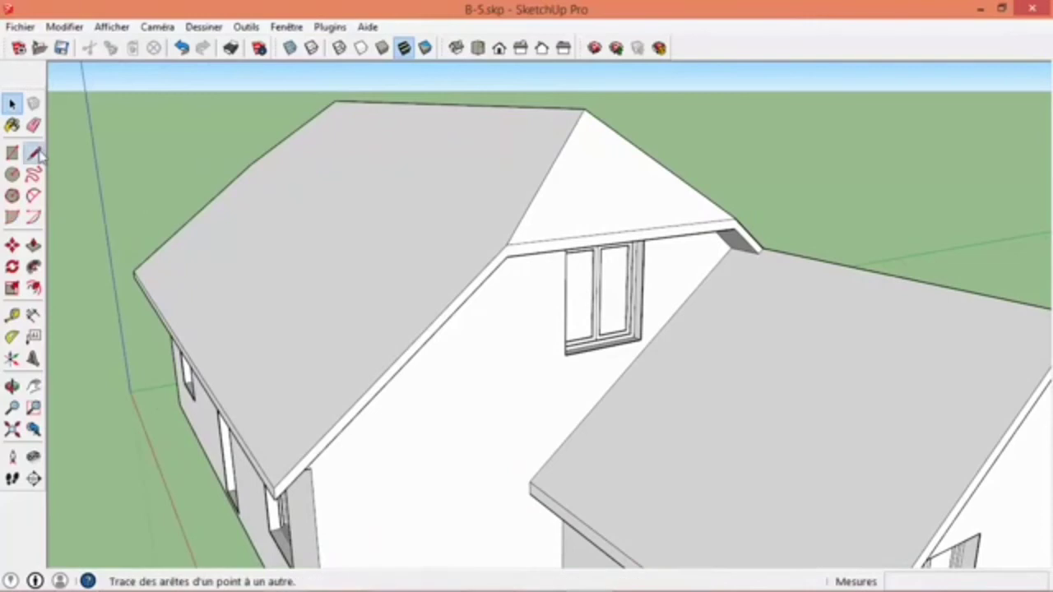
click(35, 154)
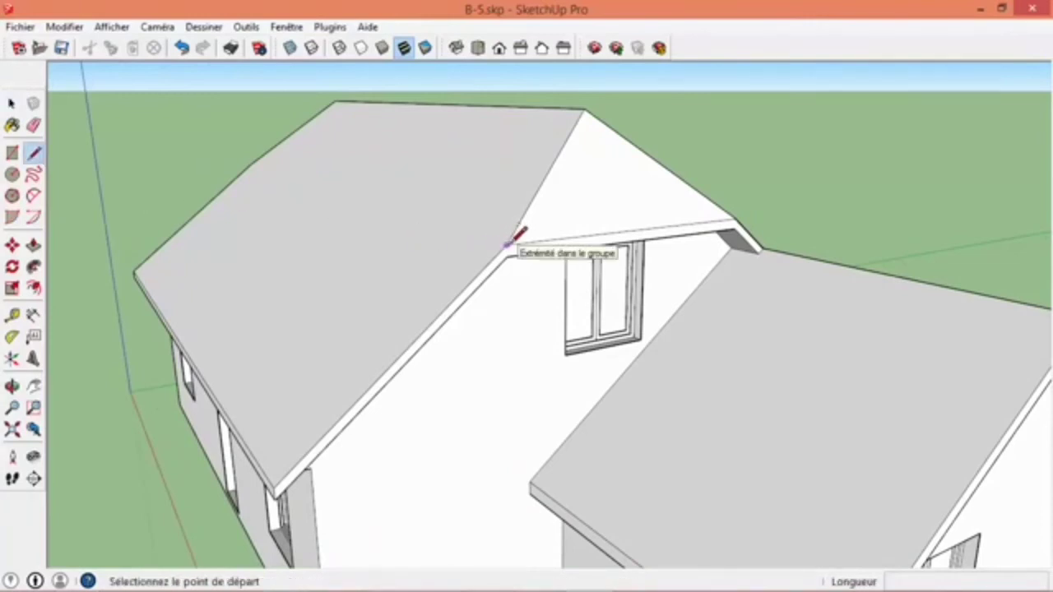
click(507, 245)
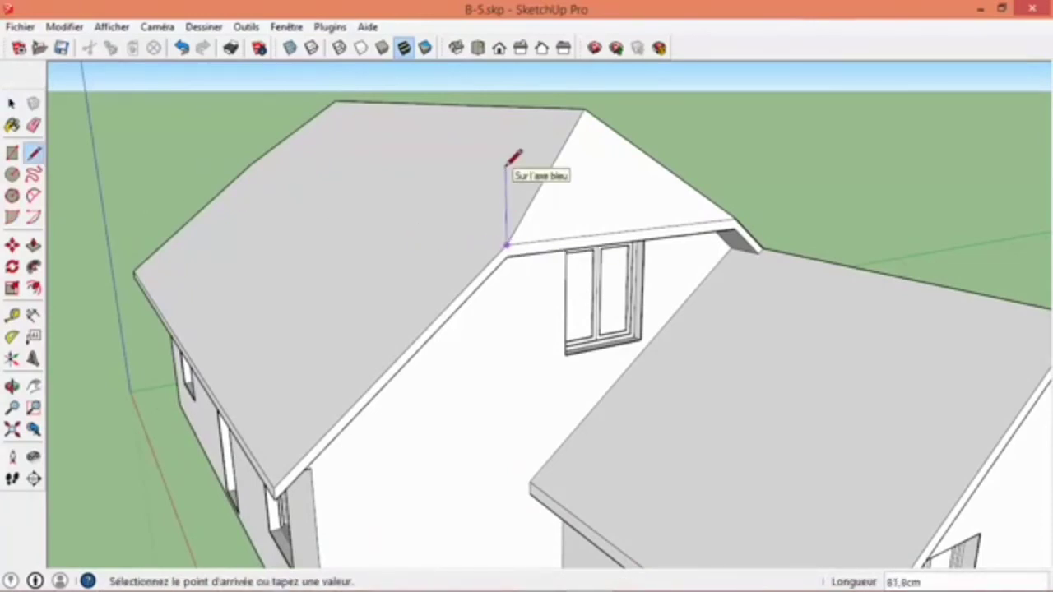
text(135)
key(Return)
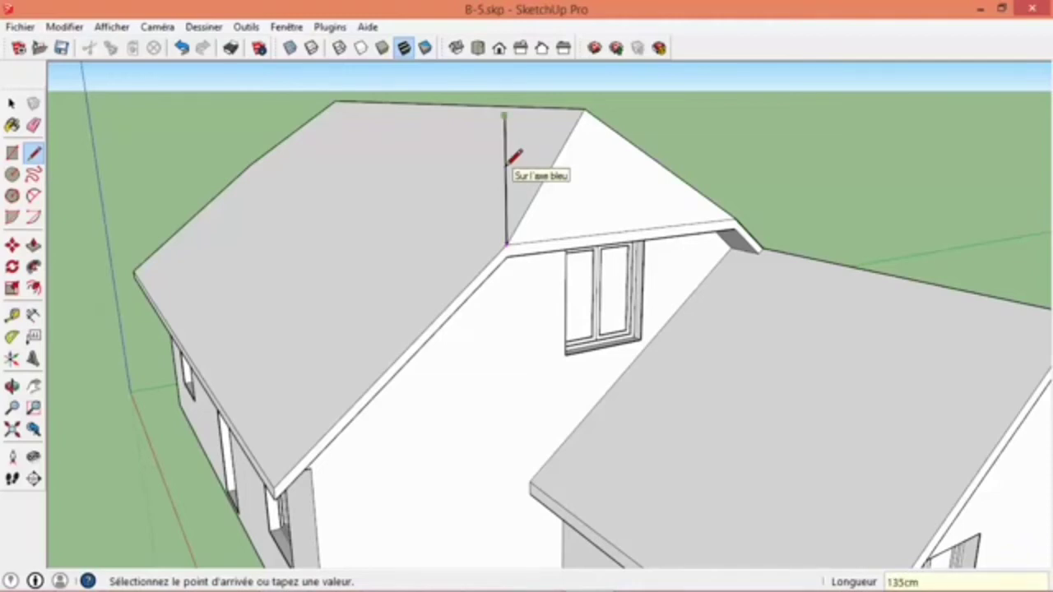
- Draw the chimney profile's 38 cm top edge, then close the outline down to the roof edge and back to the starting corner
click(407, 117)
text(38)
key(Return)
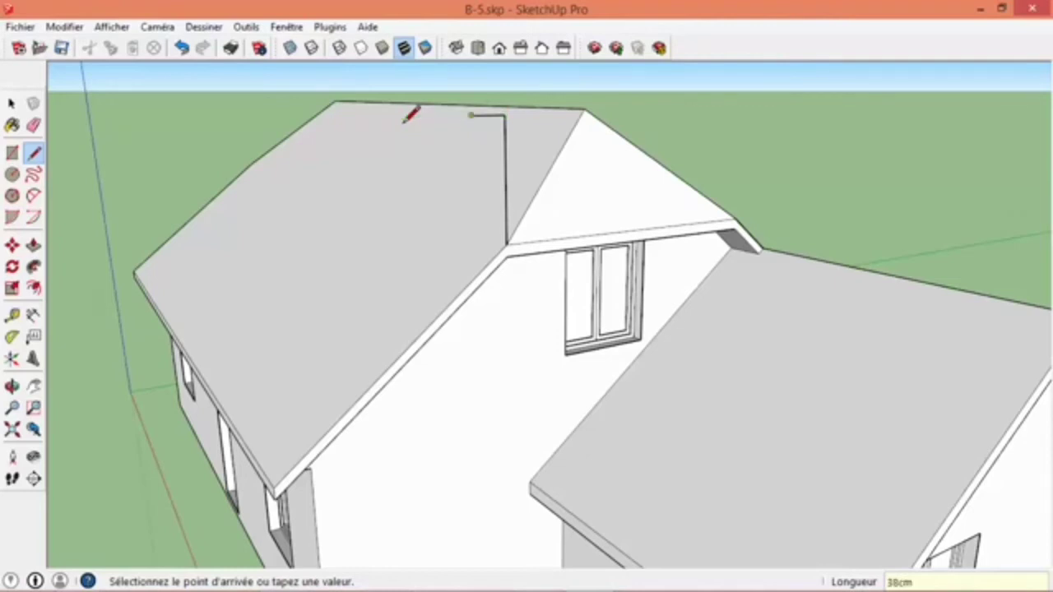
click(475, 276)
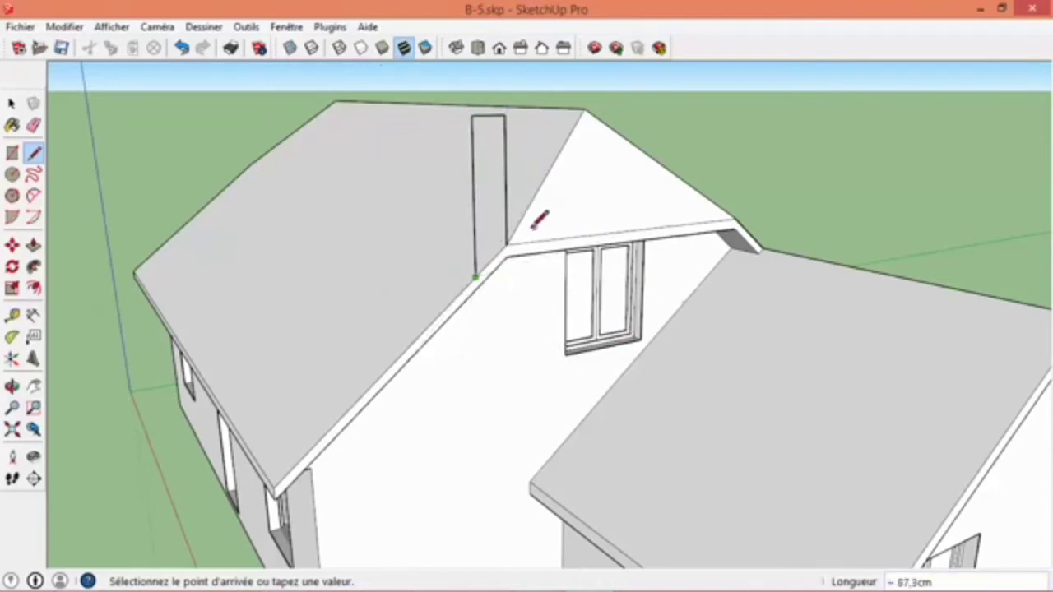
click(507, 242)
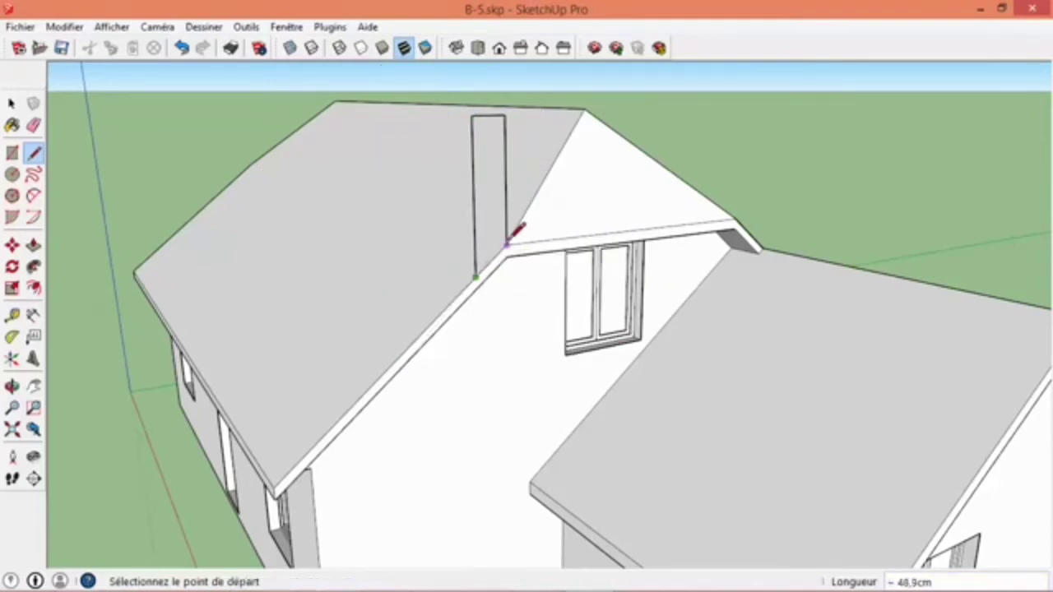
- Extrude the chimney profile 38 cm over the main roof slope with Push/Pull
mouse_move(477, 296)
middle_down()
mouse_move(436, 289)
mouse_move(932, 283)
mouse_move(575, 311)
mouse_move(493, 347)
mouse_move(461, 329)
middle_up()
click(33, 246)
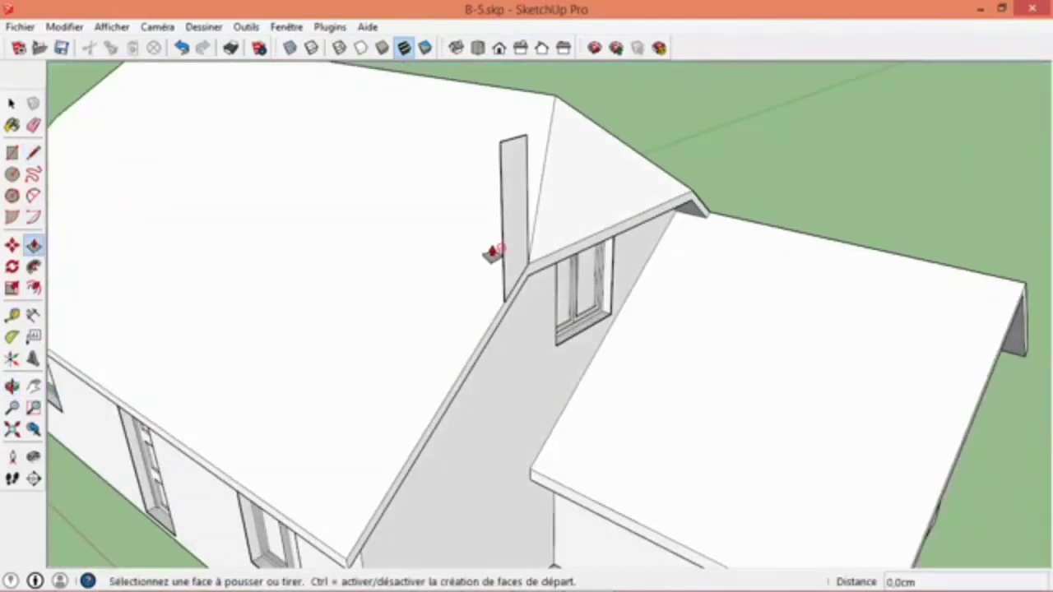
click(507, 258)
text(38cm)
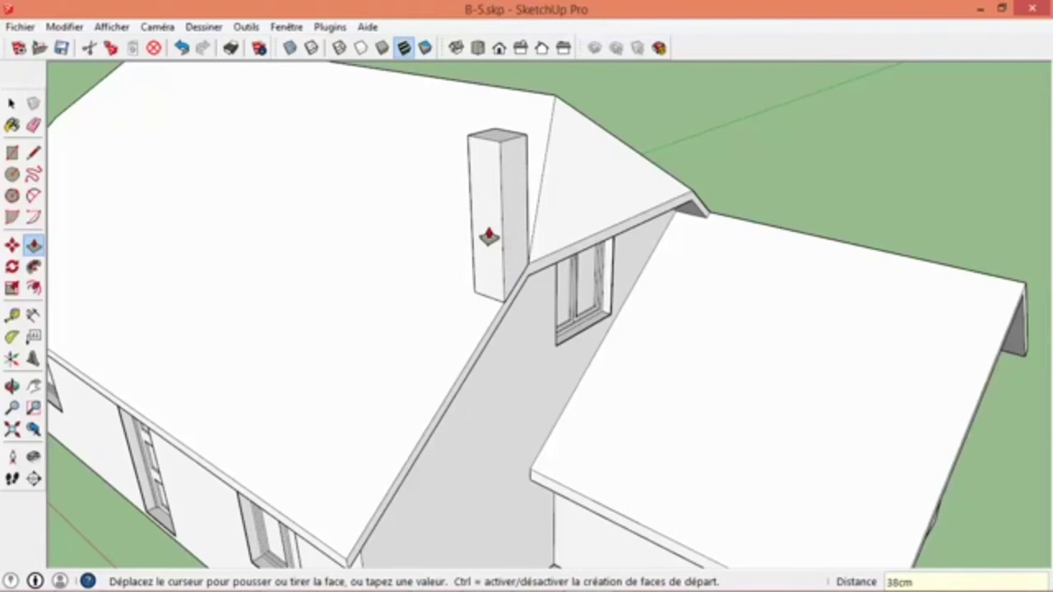
key(Return)
key(space)
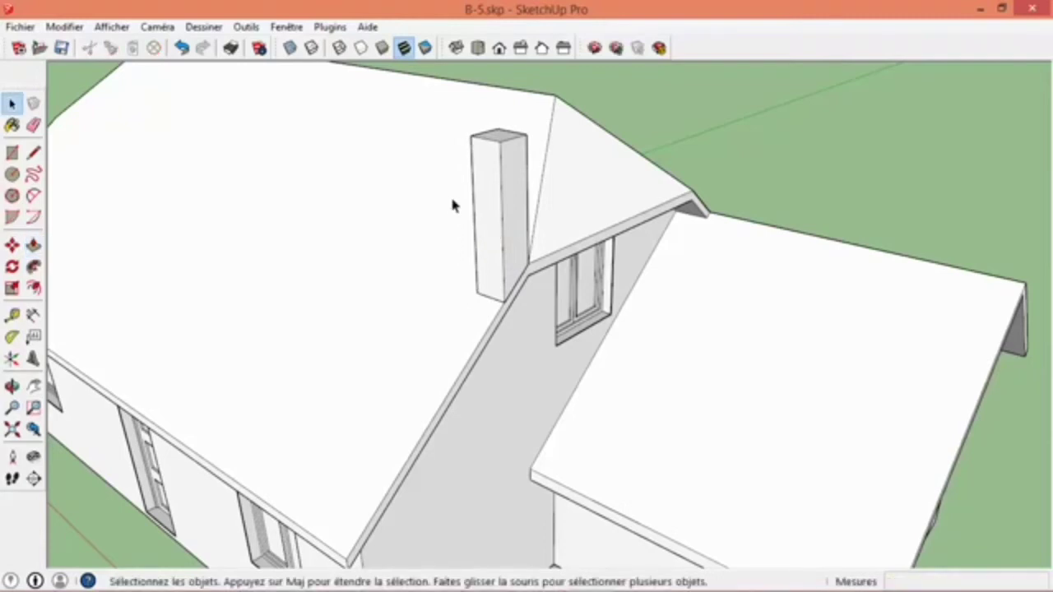
- Group all connected faces and edges of the chimney
triple_click(505, 220)
right_click(503, 215)
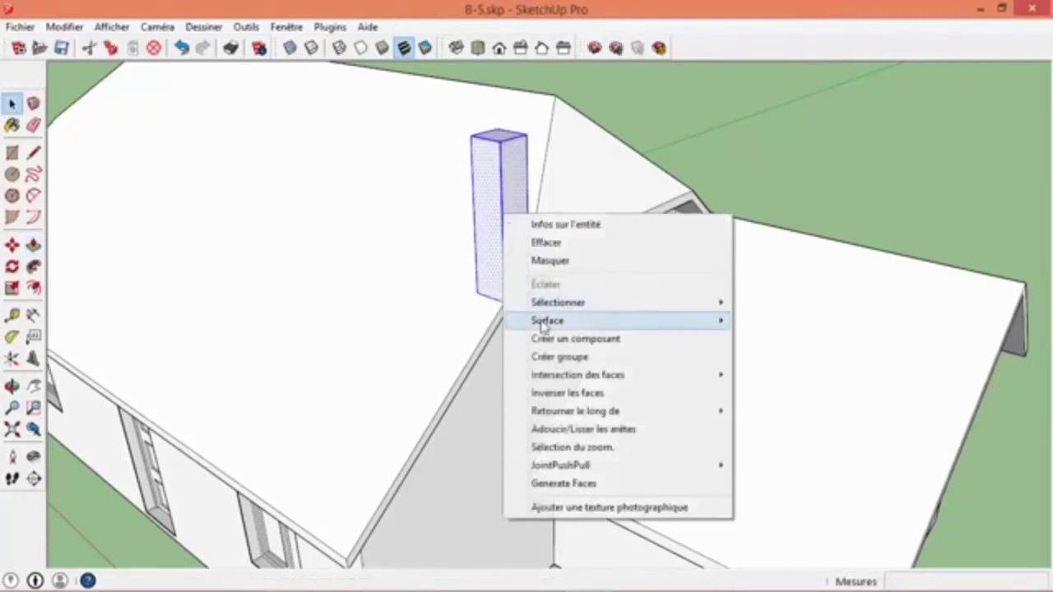
click(549, 358)
scroll(500, 288, down, 3)
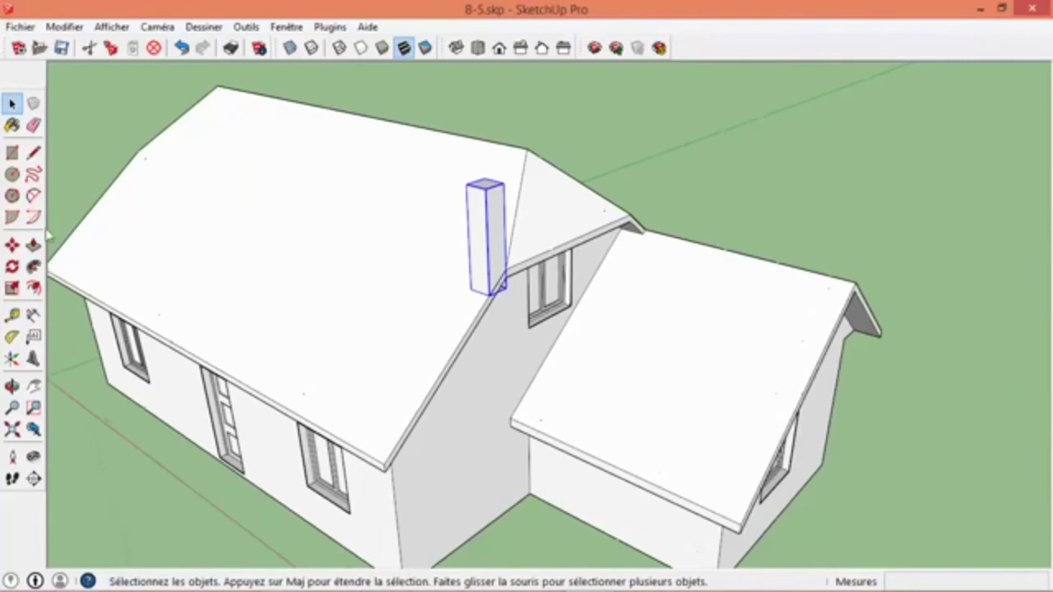
click(13, 245)
click(489, 294)
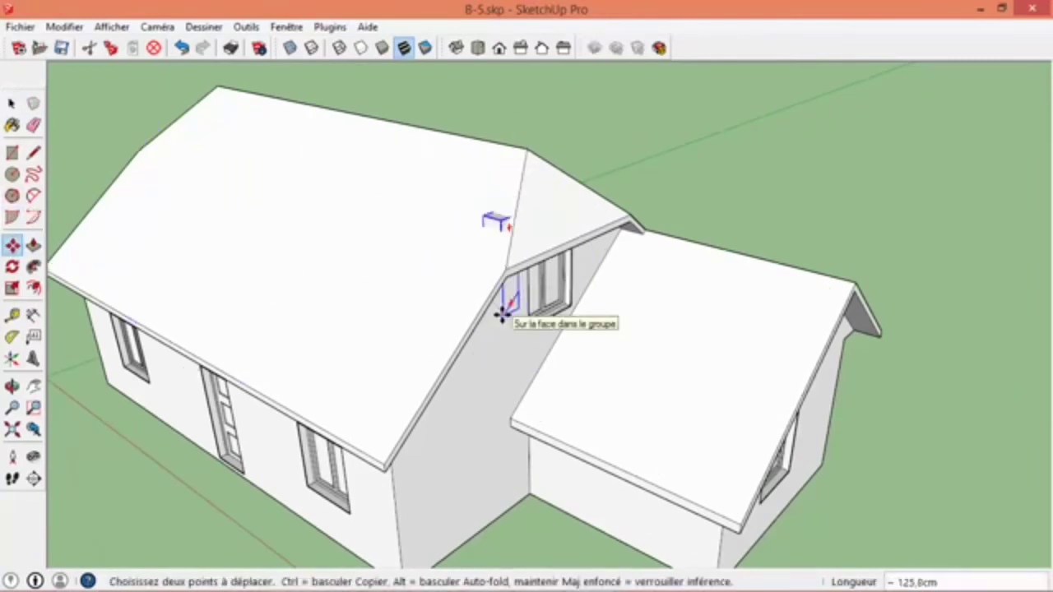
key(Escape)
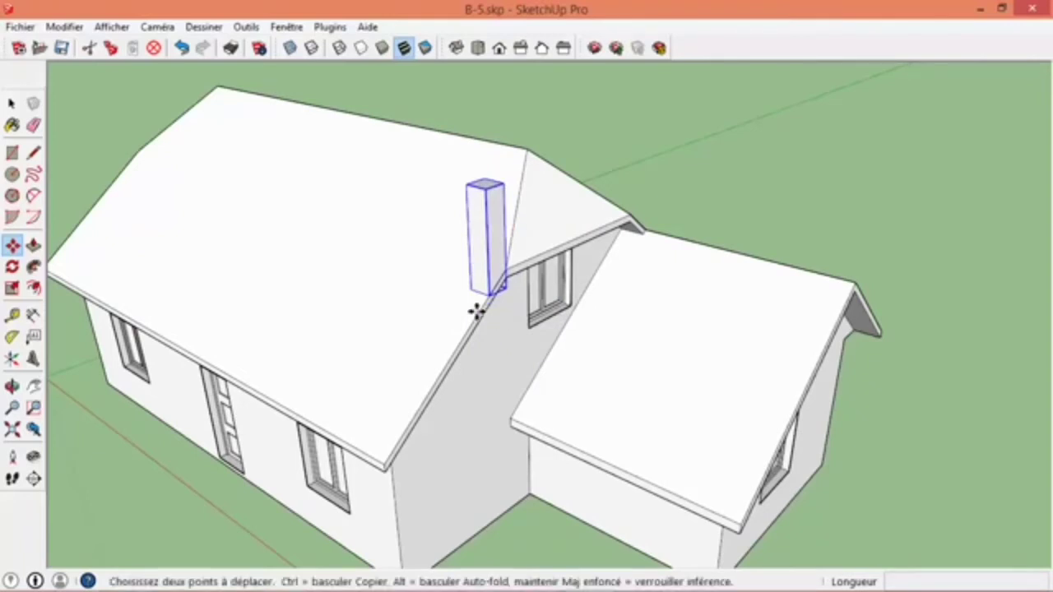
- Move the chimney group by an exact distance along the main roof's length, away from the gable edge, using the roof's lower corner as reference
click(11, 104)
click(552, 126)
click(481, 213)
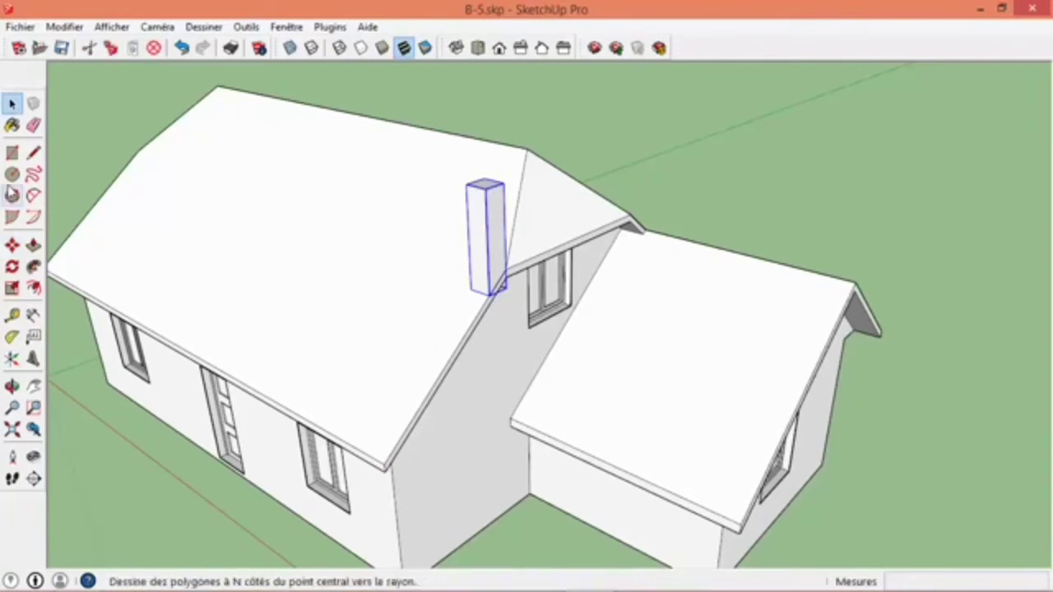
click(11, 245)
click(380, 462)
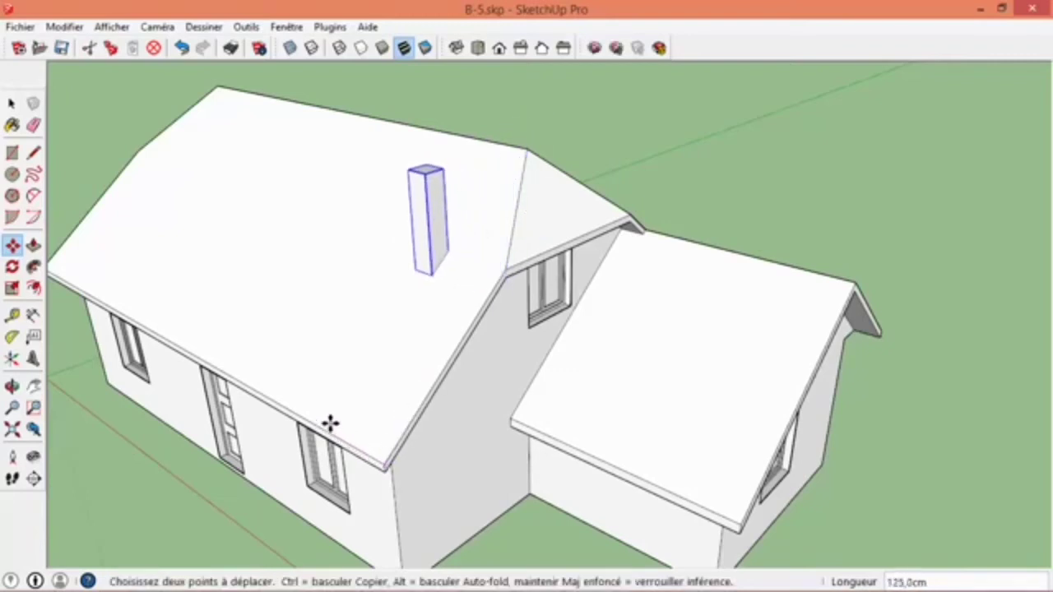
text(1)
key(Return)
key(space)
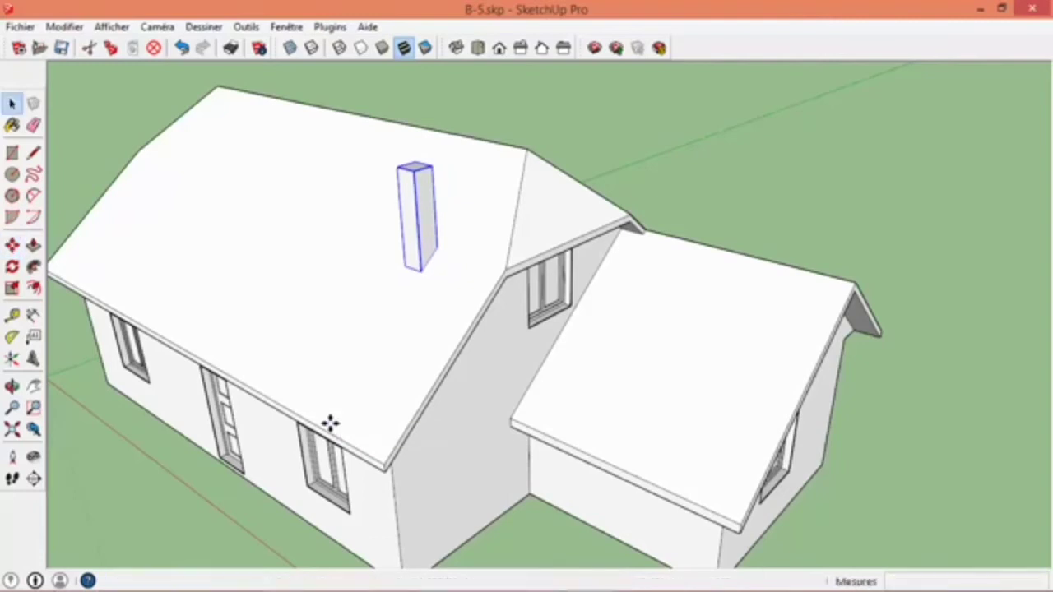
scroll(534, 422, down, 4)
middle_drag(534, 421, 518, 324)
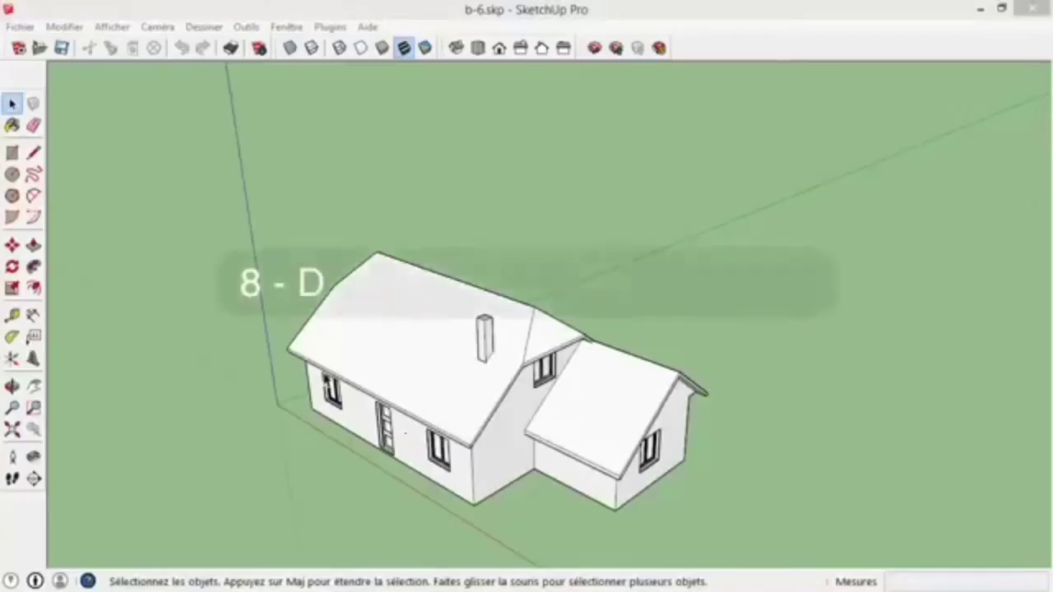
- Draw a 40 × 10 cm rectangle on the gable wall, starting from the corner where the roof slopes meet beside the upper window
mouse_move(592, 345)
middle_down()
mouse_move(667, 345)
mouse_move(482, 369)
mouse_move(566, 422)
mouse_move(620, 238)
mouse_move(398, 251)
mouse_move(335, 391)
mouse_move(438, 303)
middle_up()
scroll(395, 251, up, 4)
scroll(432, 300, up, 4)
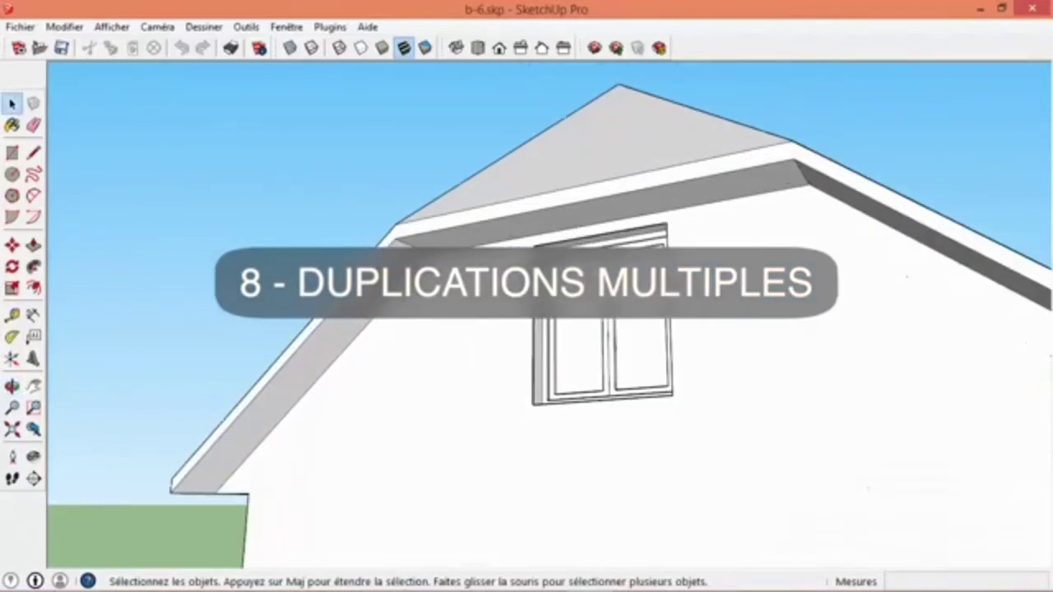
click(12, 153)
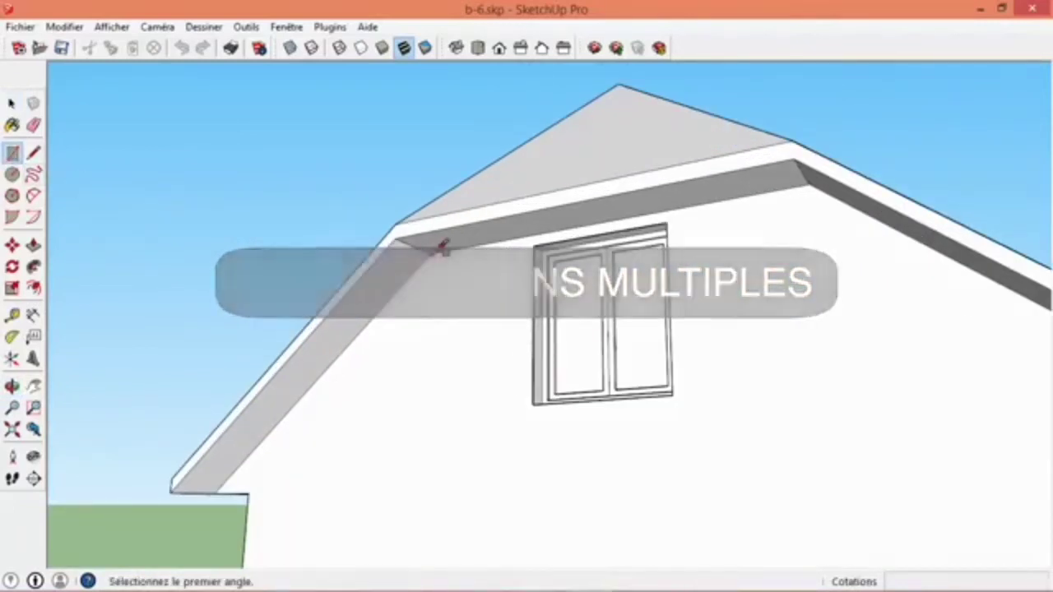
click(439, 245)
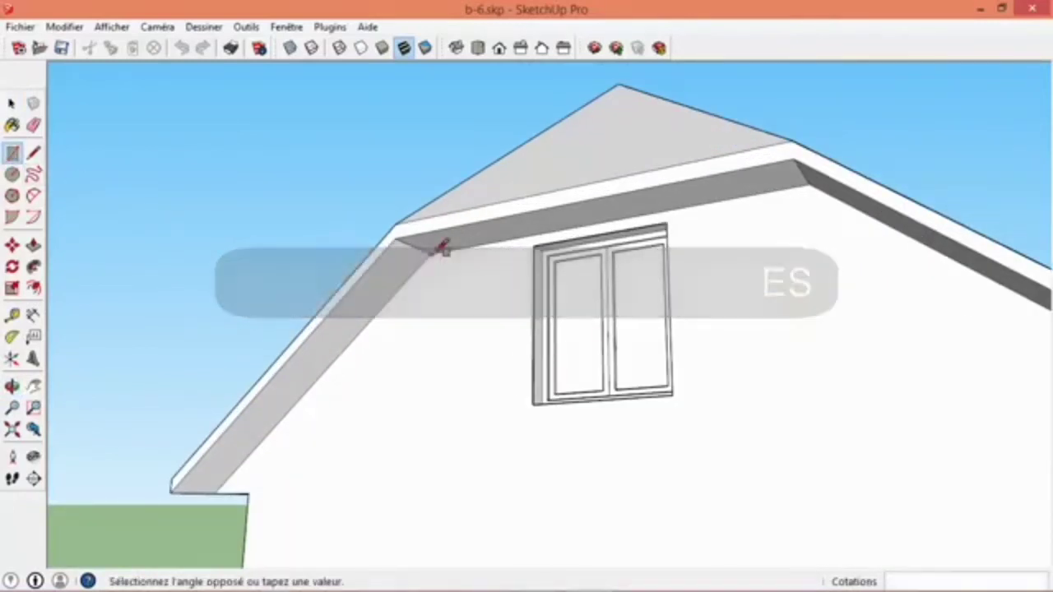
click(500, 441)
text(40)
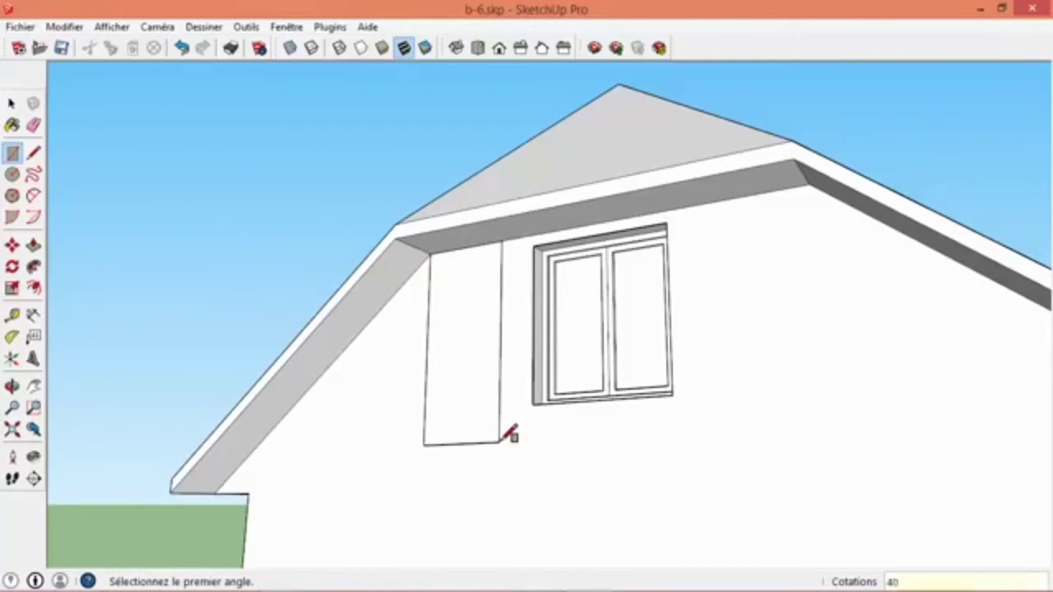
text(cm;10cm)
key(Return)
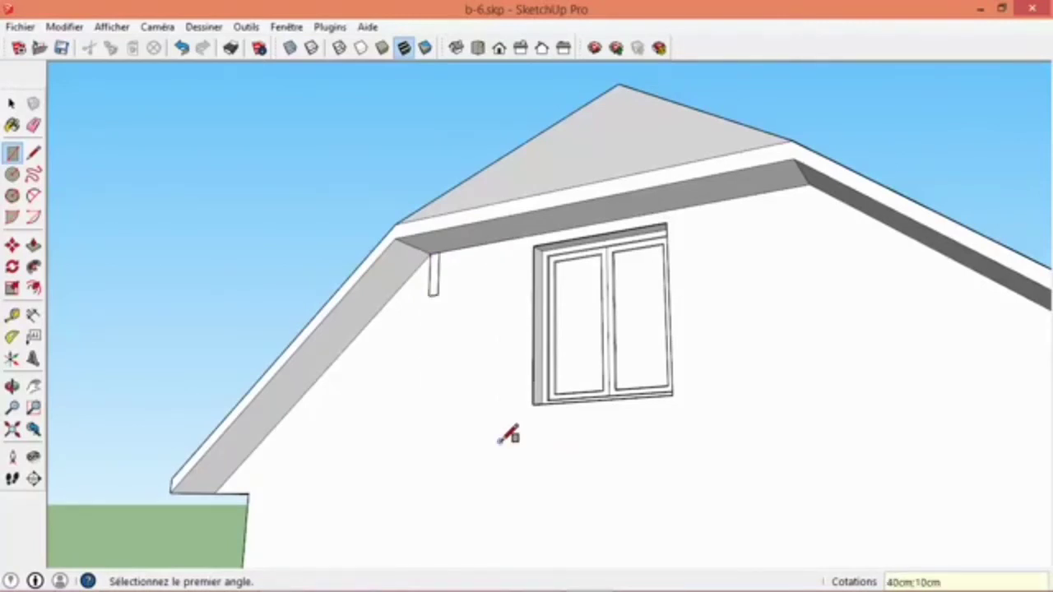
- Extrude the rectangle 50 cm outward with Push/Pull to form a beam end flush with the roof overhang
key(p)
click(434, 289)
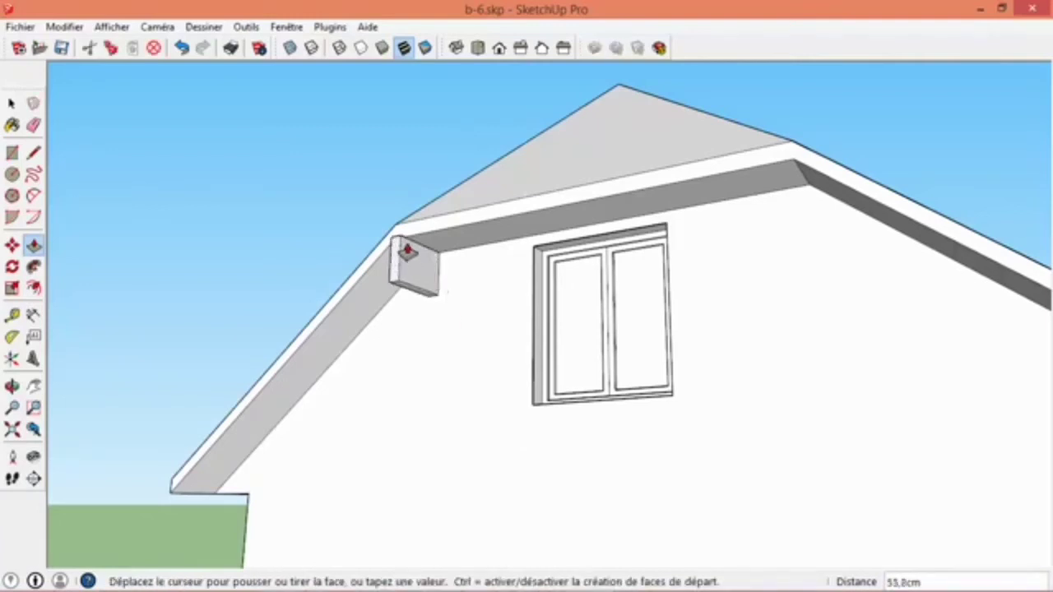
click(419, 238)
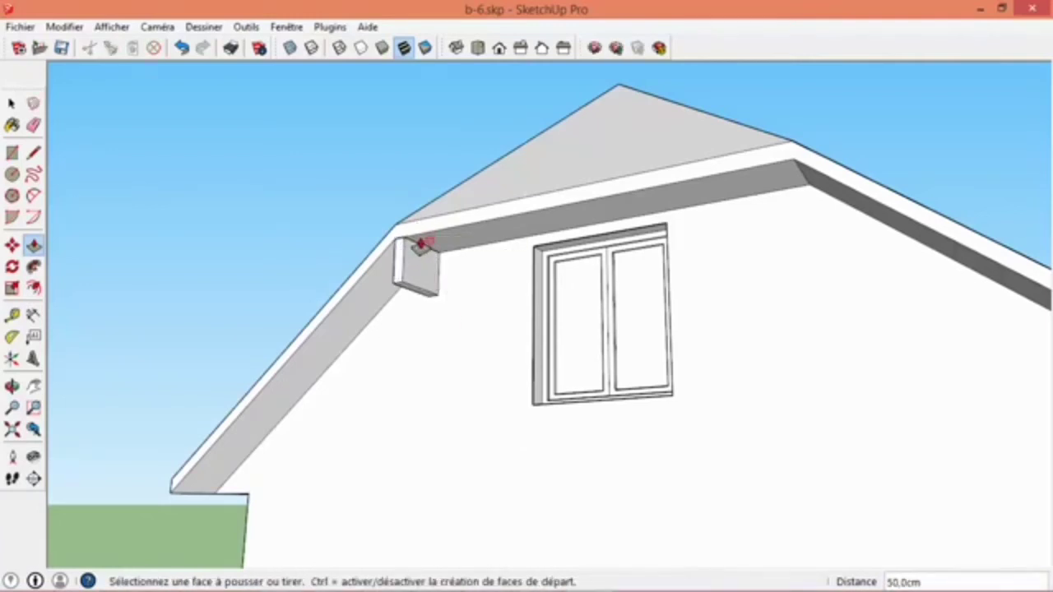
- Select the whole beam end and make it a component named "poutre A"
click(11, 102)
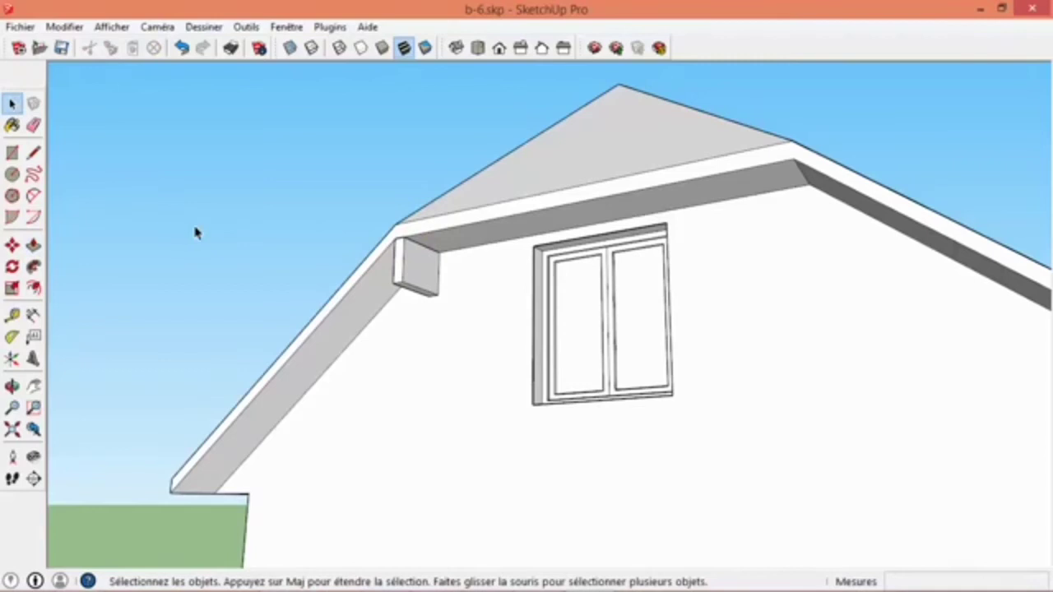
click(415, 273)
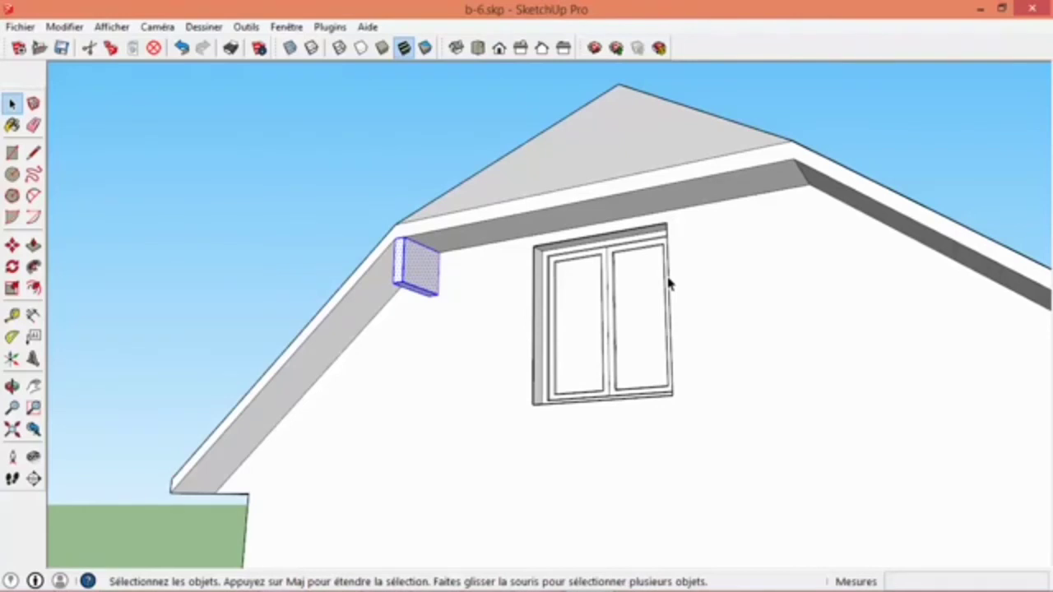
right_click(434, 273)
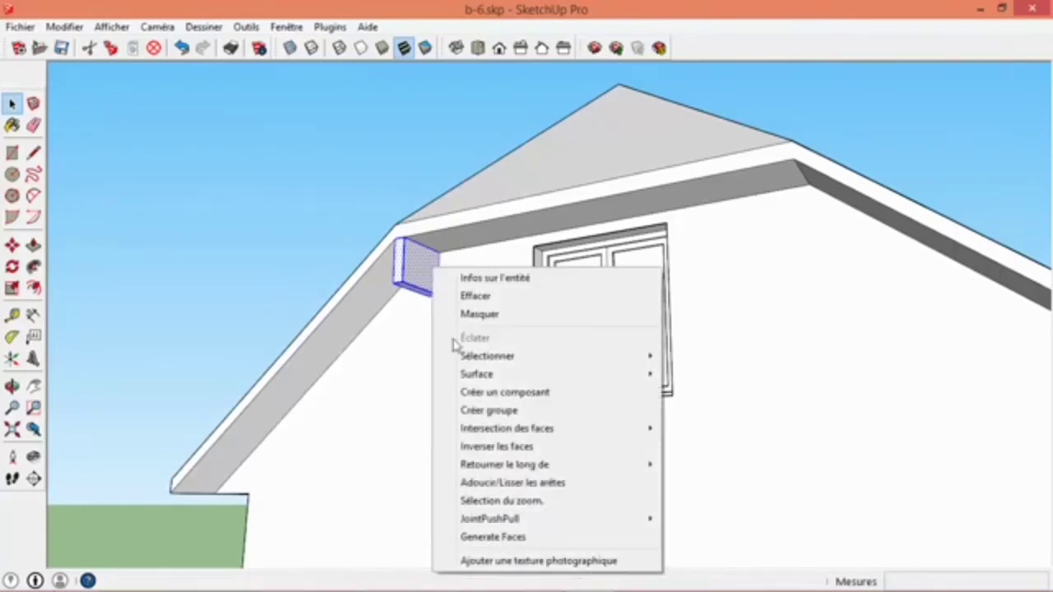
click(511, 394)
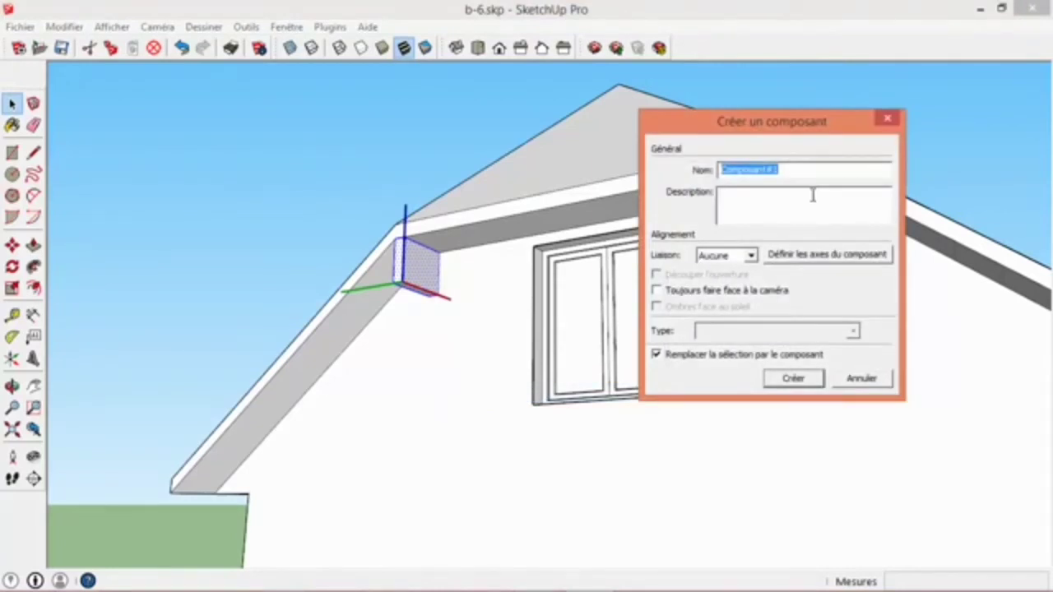
text(poutre A)
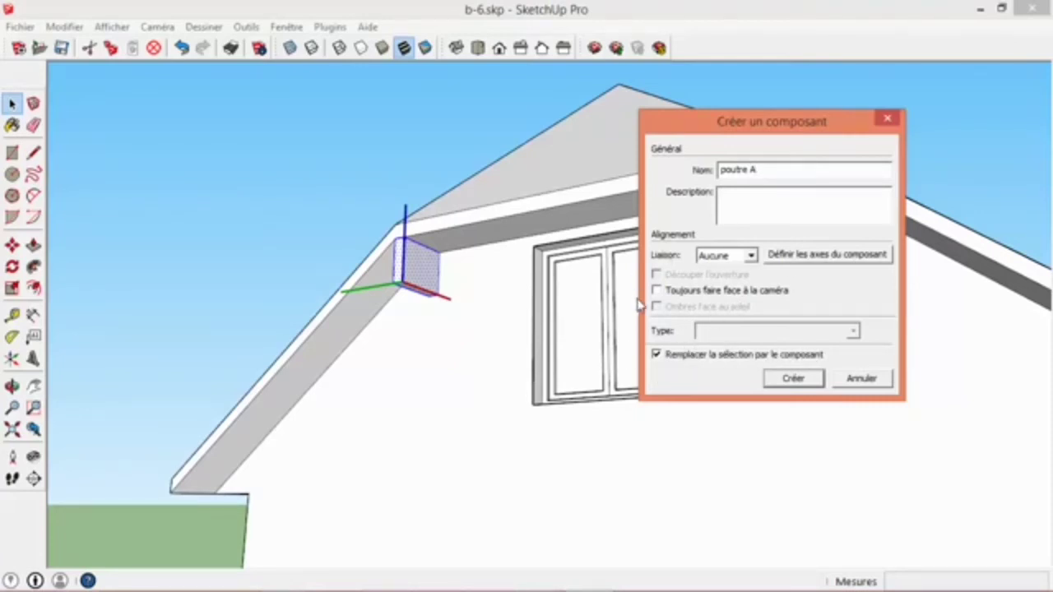
click(793, 379)
- Copy the beam component from its upper front corner to the matching roof corner on the other side of the gable window
middle_drag(514, 334, 591, 403)
key(m)
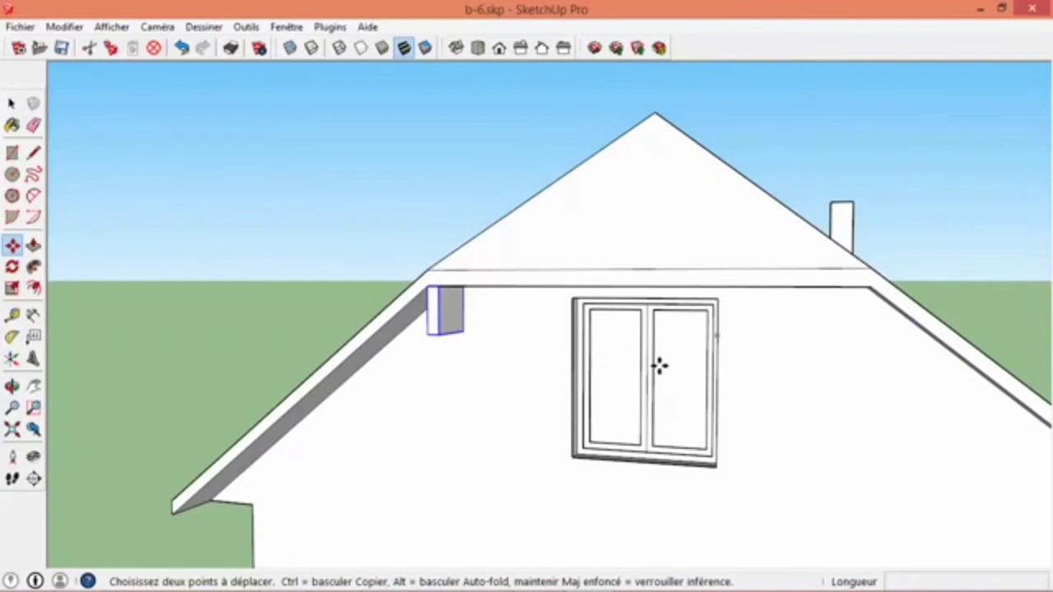
scroll(458, 310, up, 2)
scroll(457, 310, up, 1)
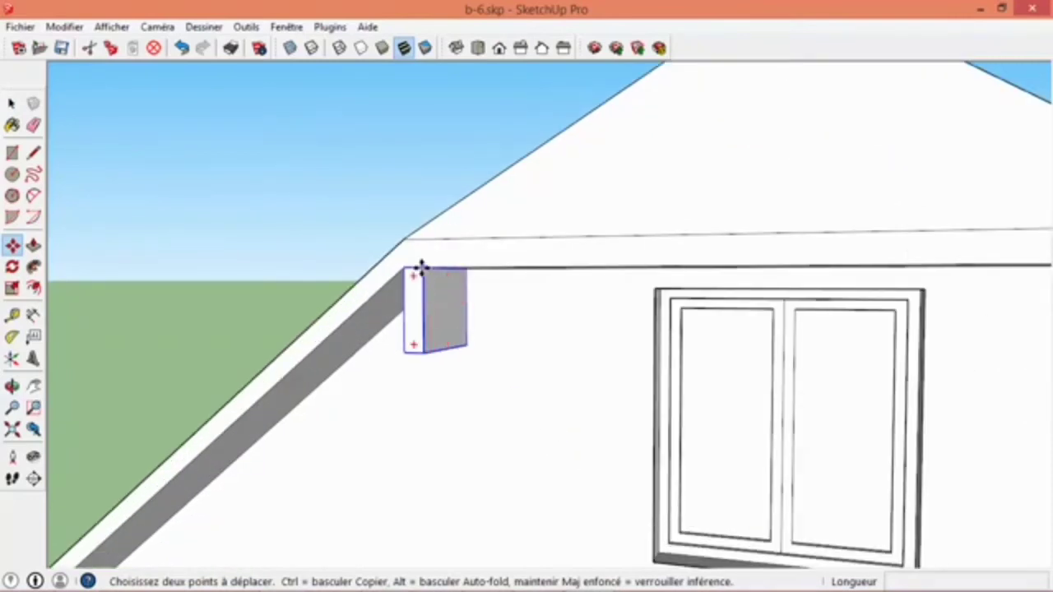
click(416, 270)
scroll(417, 304, down, 4)
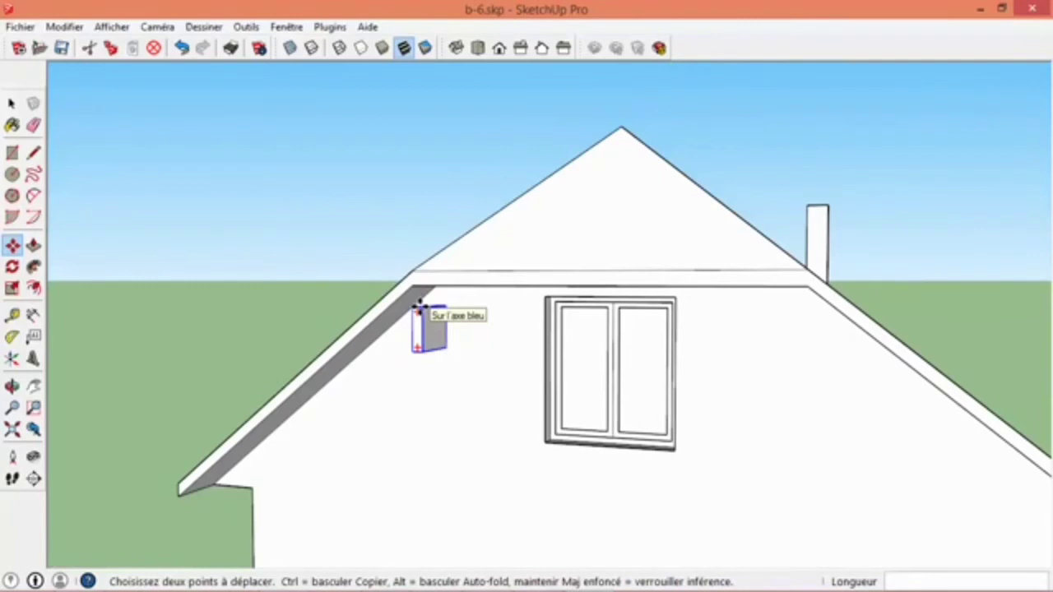
key(ctrl)
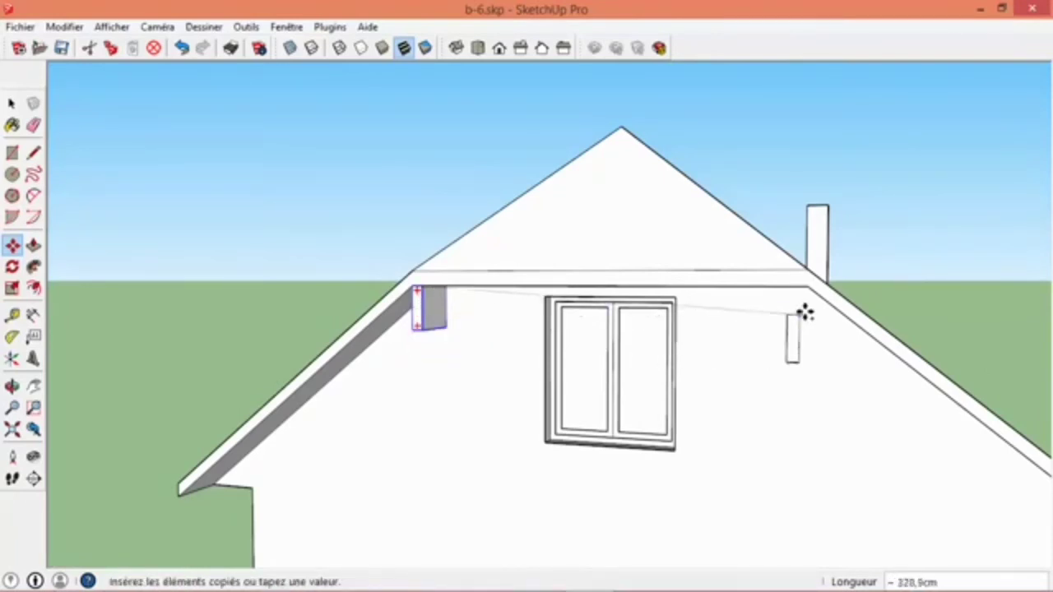
click(808, 285)
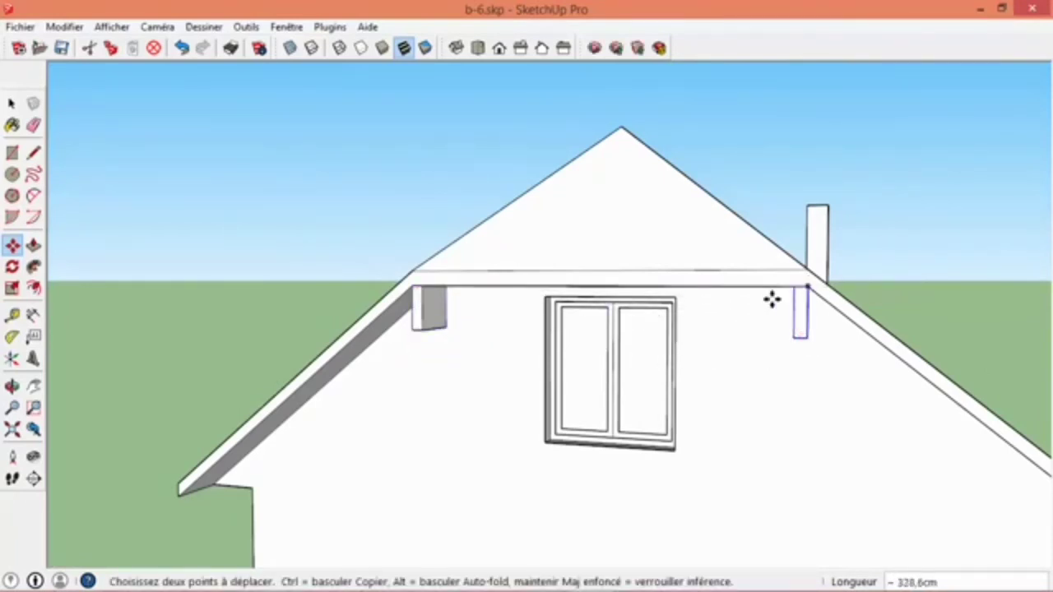
key(space)
- Flip the copied beam component along its green axis so it mirrors the original
mouse_move(782, 322)
middle_down()
mouse_move(791, 190)
mouse_move(729, 228)
mouse_move(735, 411)
mouse_move(744, 311)
middle_up()
scroll(739, 238, down, 6)
scroll(744, 311, up, 2)
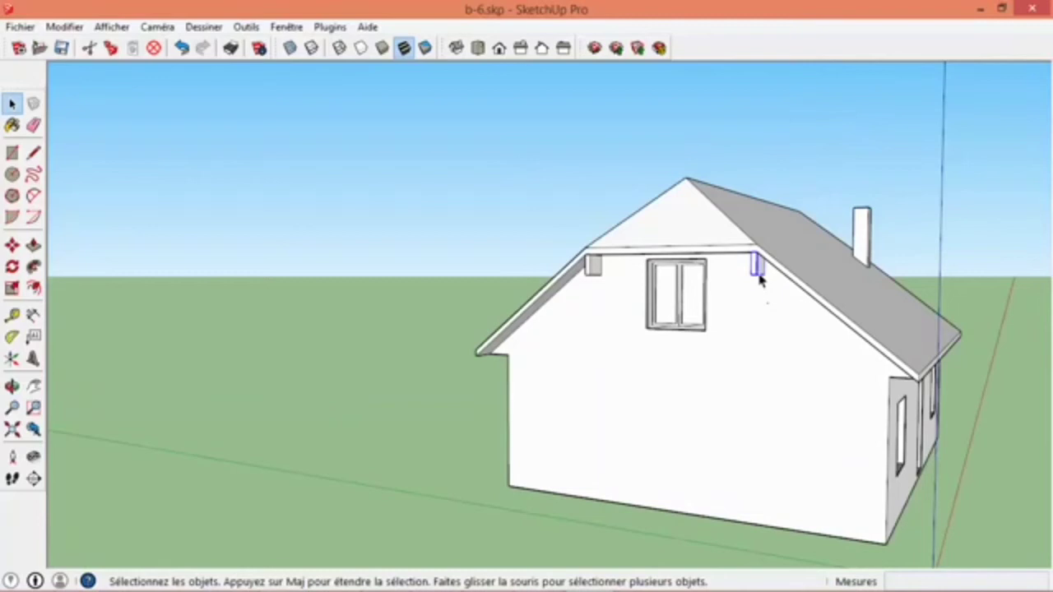
right_click(757, 271)
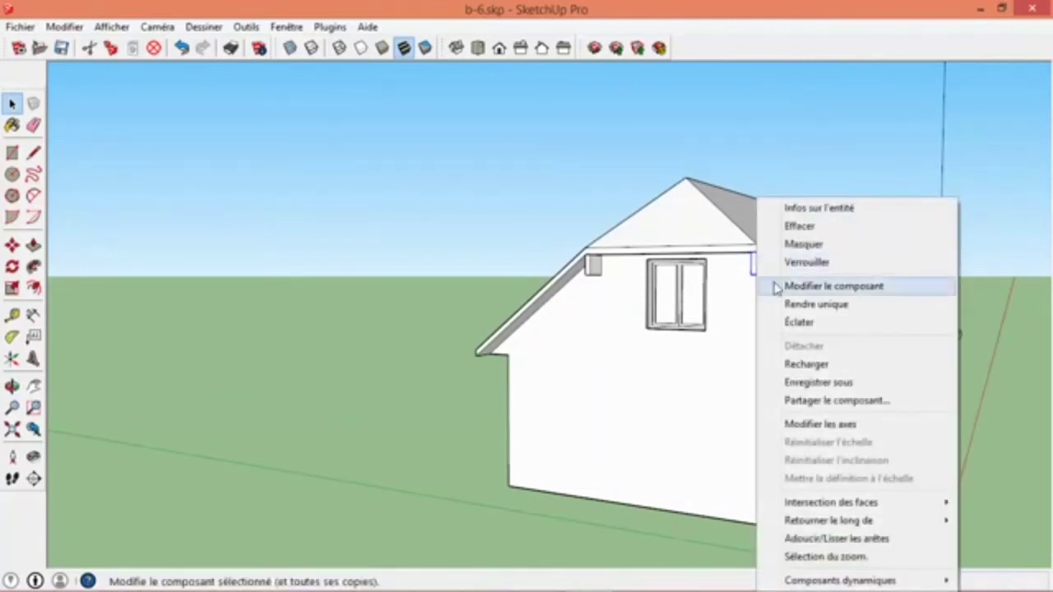
mouse_move(831, 519)
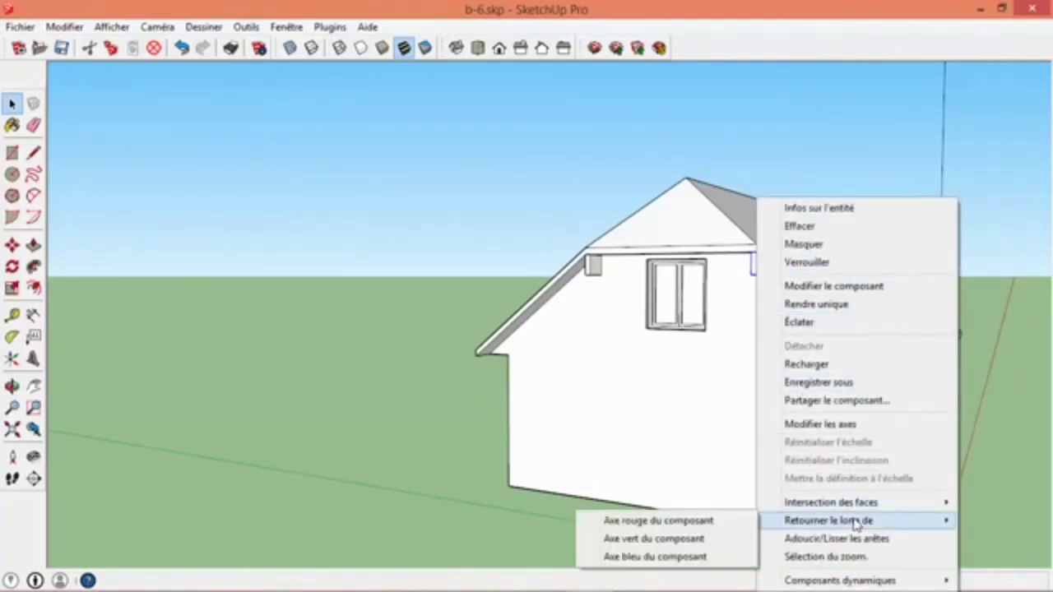
click(674, 540)
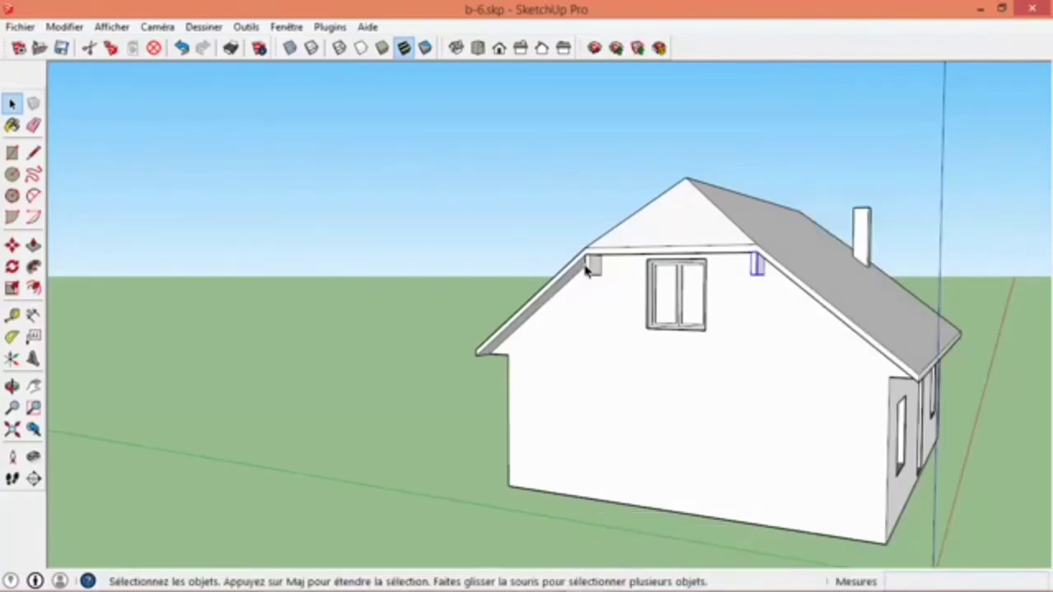
- Open the original beam component for editing and draw a rectangle across the upper part of its side face
scroll(604, 282, up, 2)
scroll(601, 273, down, 3)
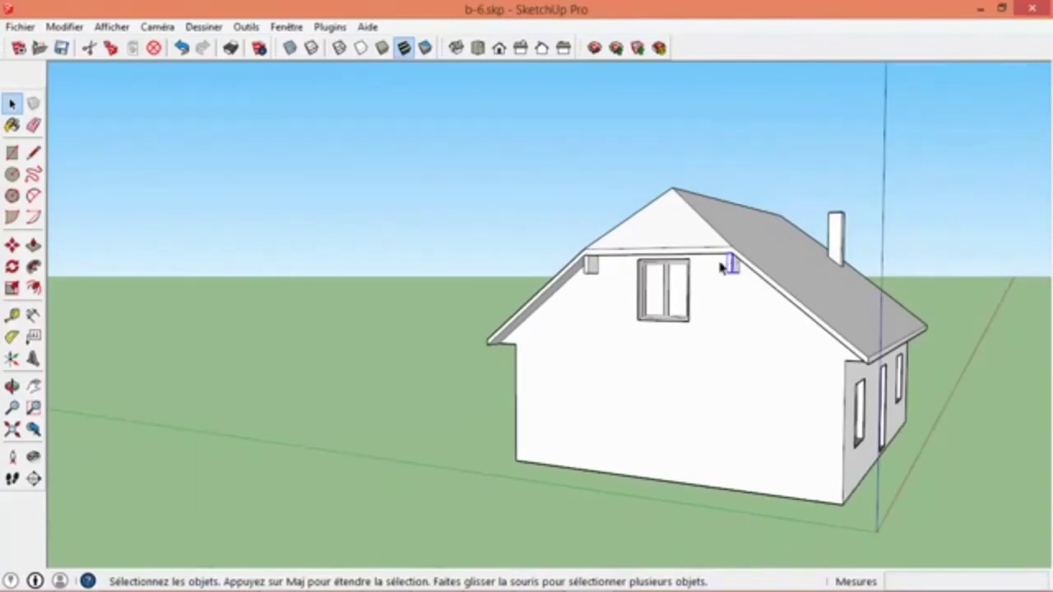
scroll(606, 270, up, 3)
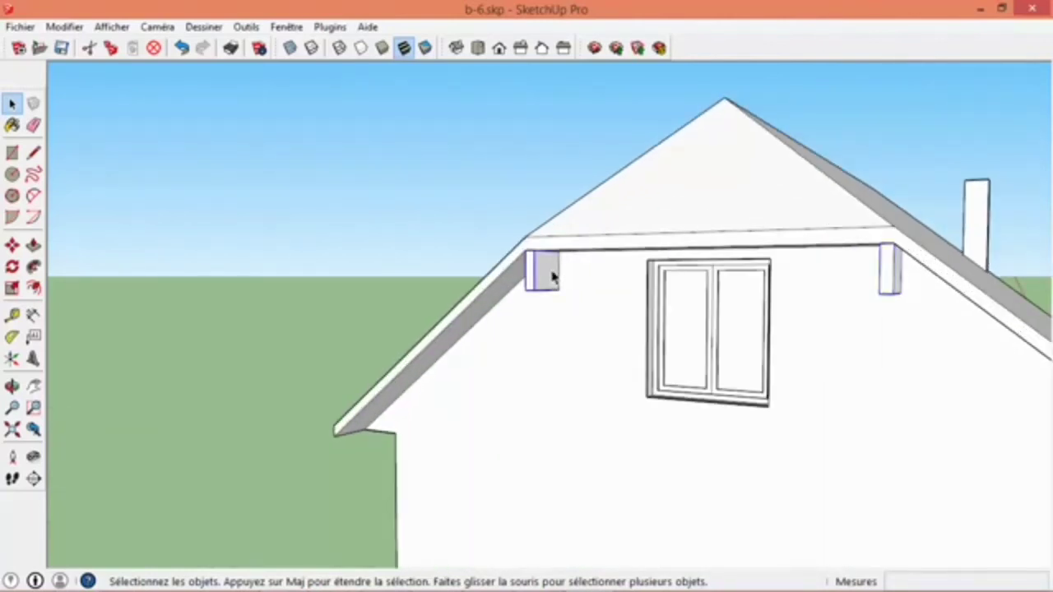
double_click(550, 275)
scroll(553, 277, up, 2)
key(r)
click(529, 243)
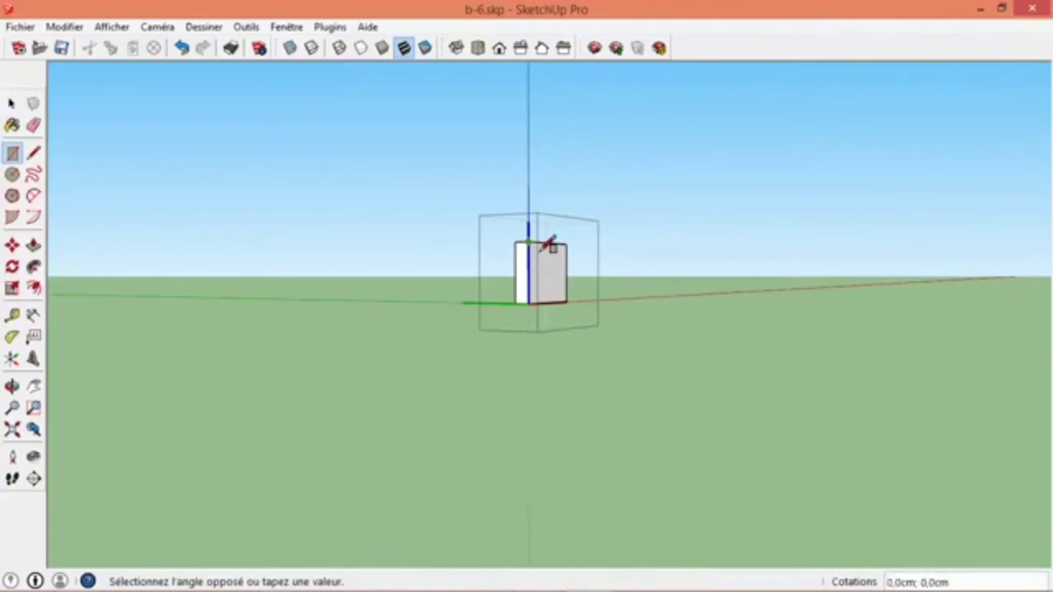
click(561, 260)
- Extrude the rectangle about 35 cm sideways, close the component and compare both beams under the gable roof
key(p)
click(546, 263)
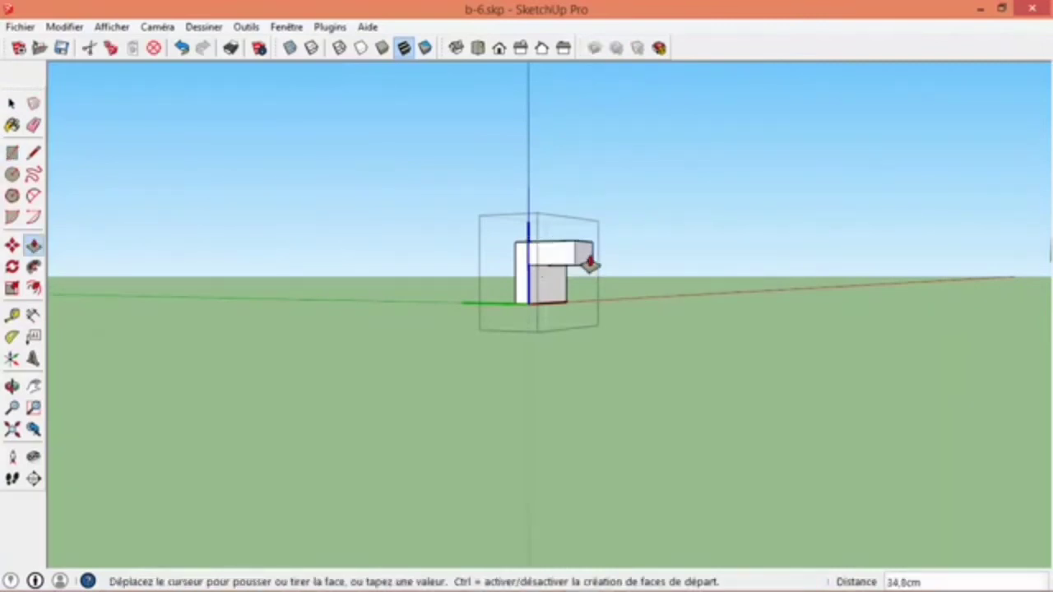
click(591, 260)
key(space)
click(547, 411)
scroll(543, 411, down, 2)
middle_drag(806, 356, 1050, 188)
middle_drag(816, 335, 588, 193)
middle_drag(521, 342, 535, 352)
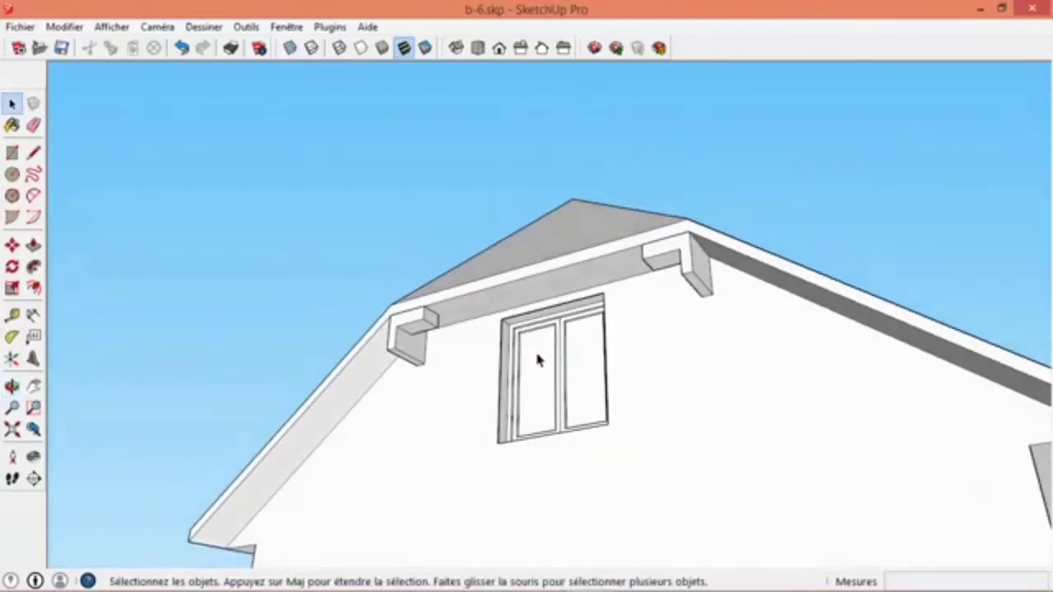
- Undo the extrusion and the rectangle added inside the beam component
key(ctrl+z)
key(ctrl+z)
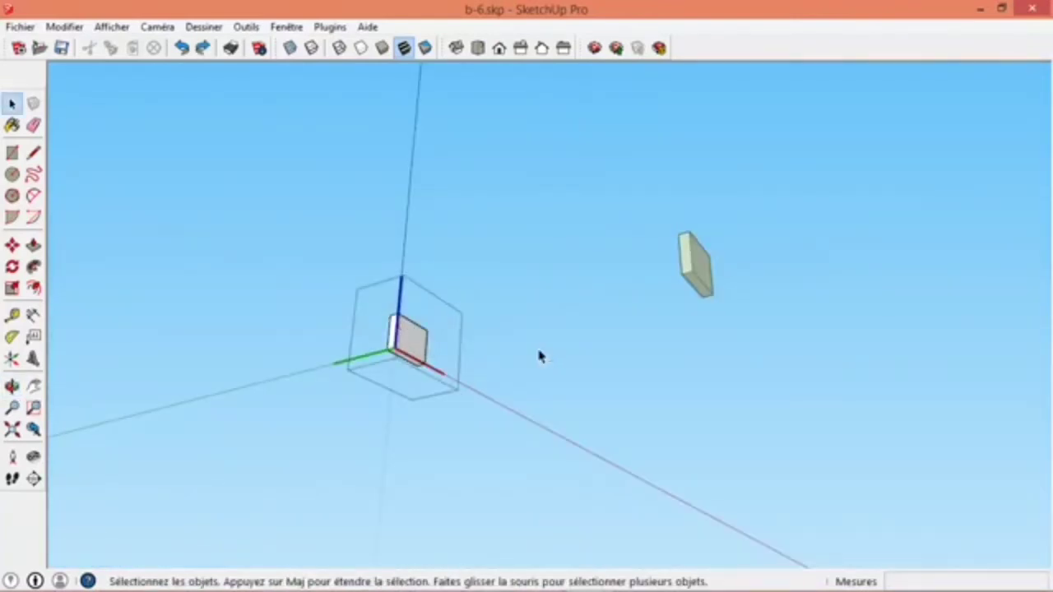
- Close the beam component and place a horizontal guide across the gable wall, parallel to and below the clipped gable's lower roof edge
click(521, 449)
middle_drag(521, 449, 601, 304)
scroll(629, 315, down, 2)
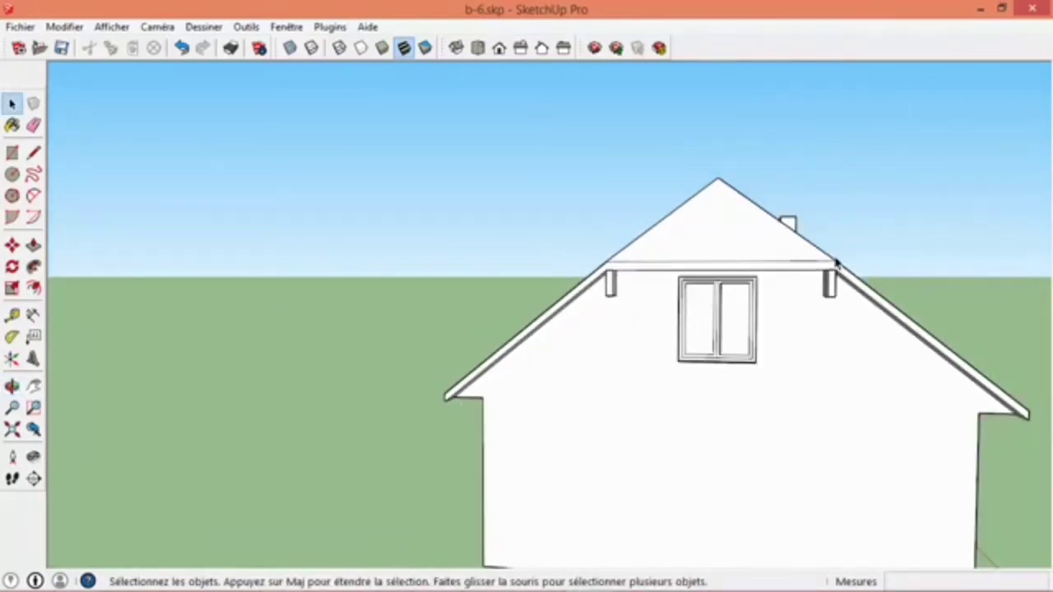
middle_drag(927, 370, 631, 324)
scroll(386, 345, down, 2)
click(12, 315)
scroll(319, 331, up, 3)
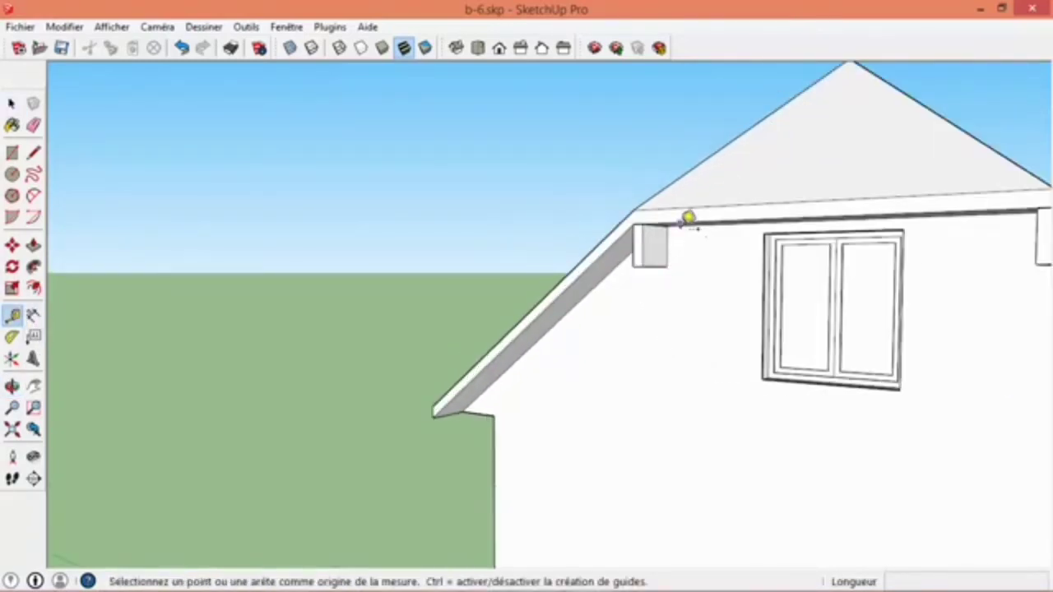
click(682, 221)
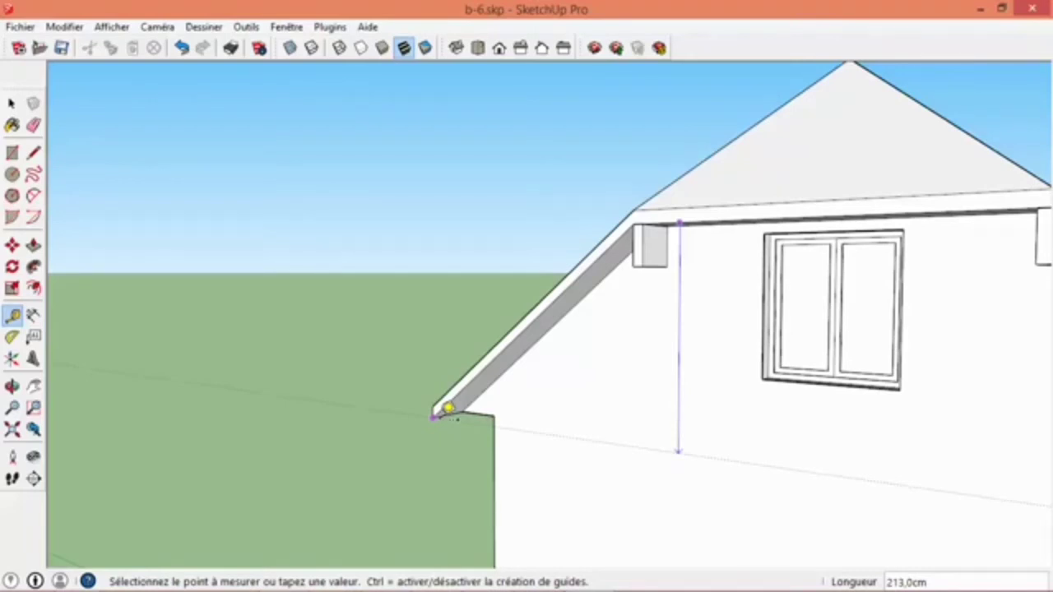
text(17)
key(Return)
key(space)
middle_drag(439, 423, 649, 348)
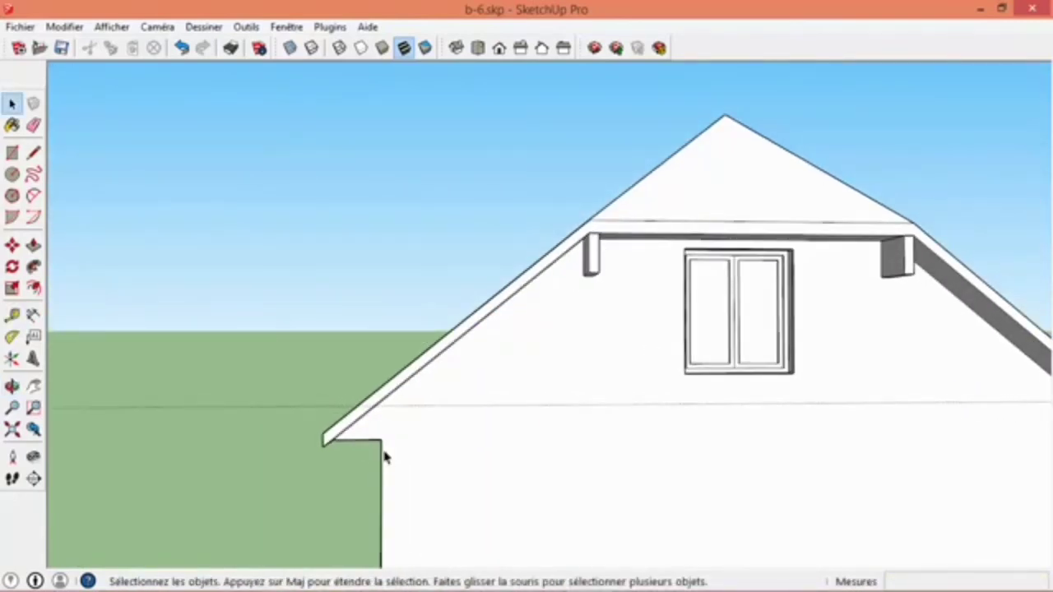
- Copy the upper left beam about 275 cm down the roof slope to the guide and divide the copy distance by 3
click(590, 261)
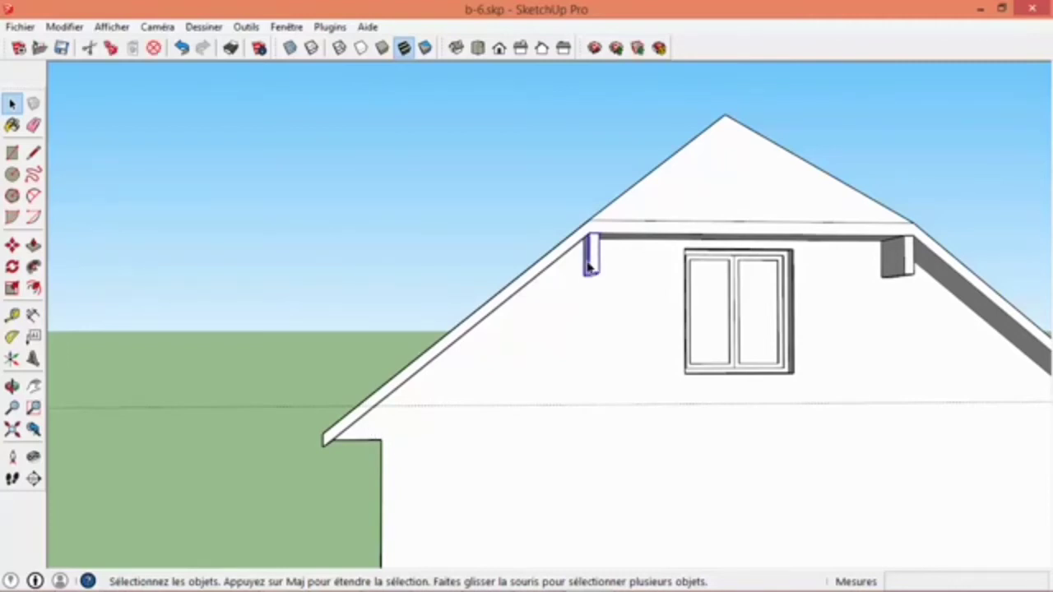
click(13, 245)
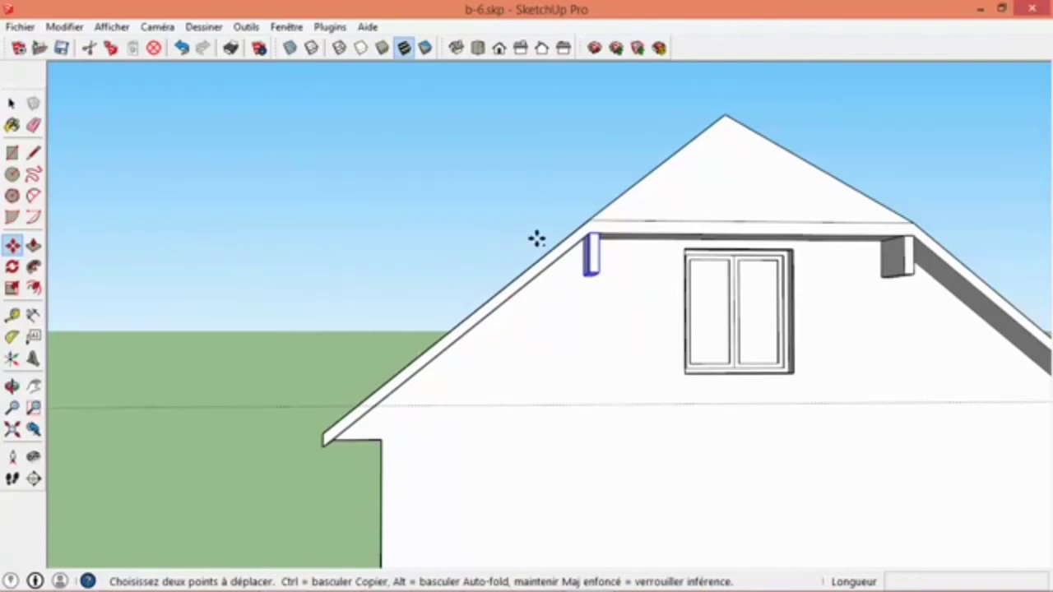
key(ctrl)
click(589, 234)
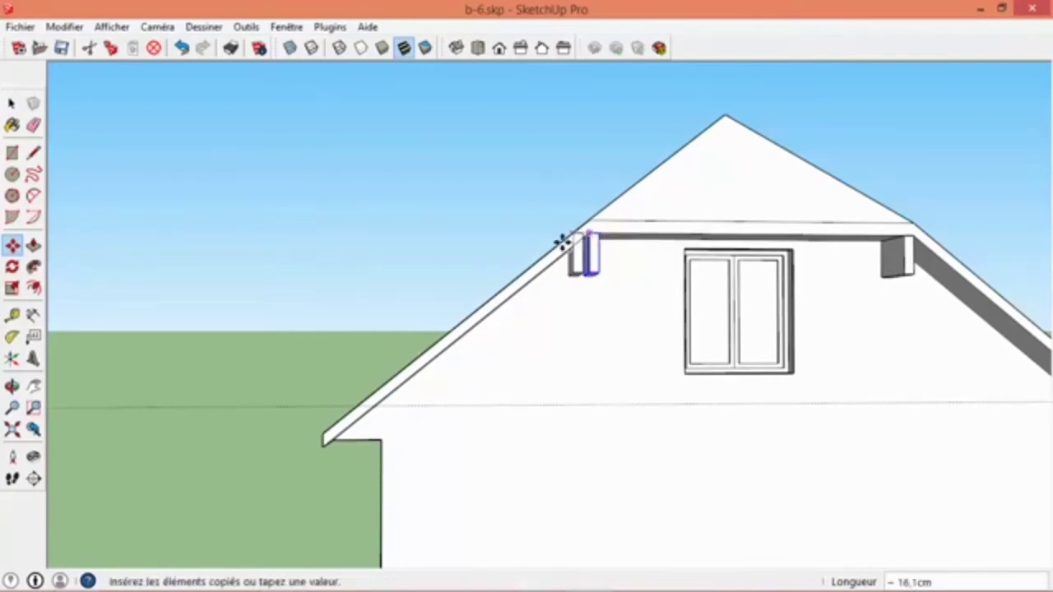
click(379, 404)
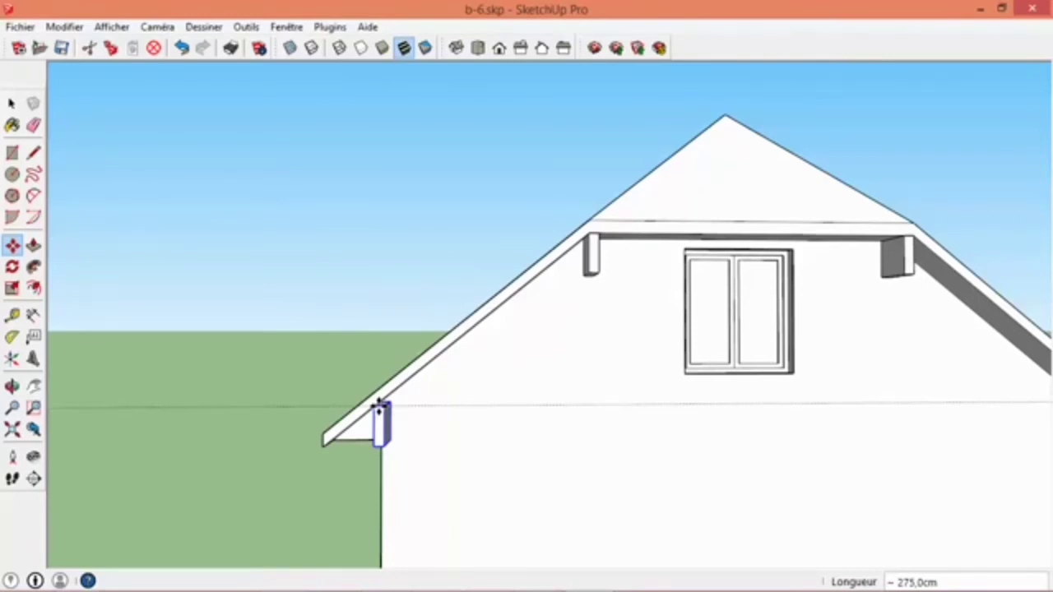
text(/3)
key(Return)
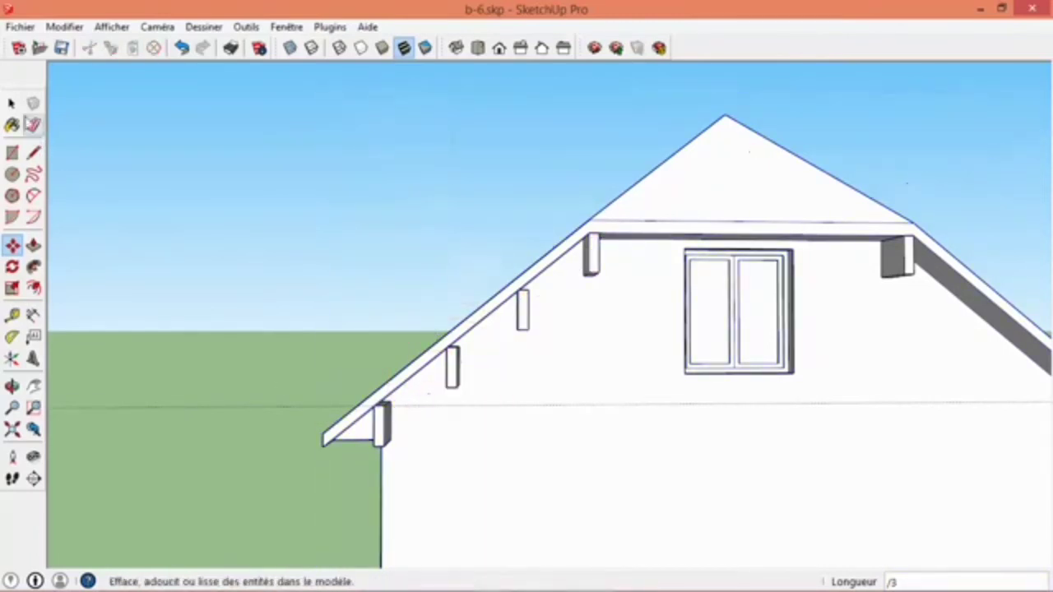
click(11, 102)
middle_drag(348, 376, 399, 330)
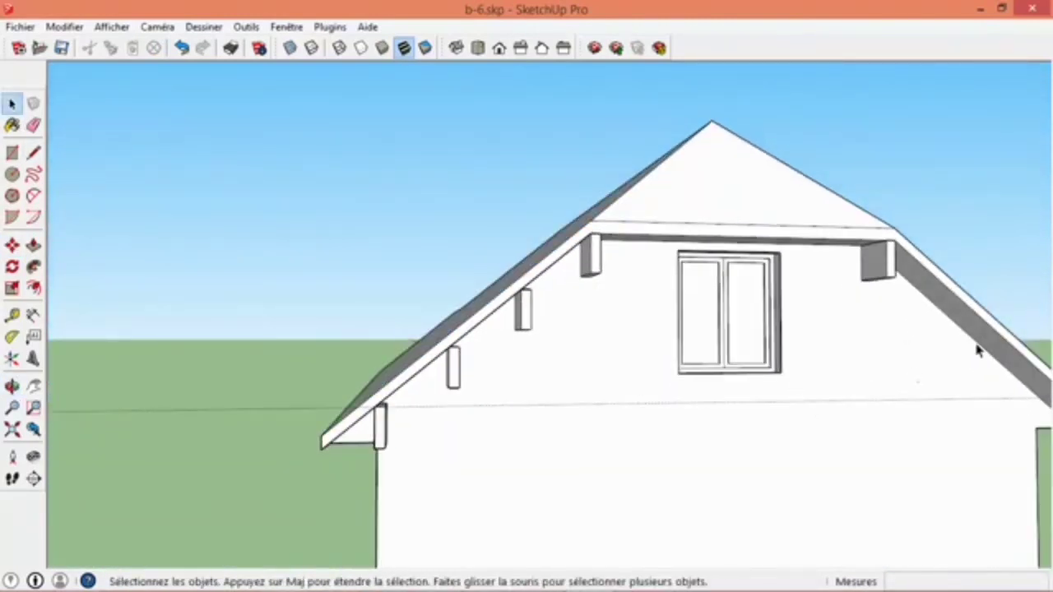
- Copy the upper right beam about 275 cm down its roof slope to the guide and divide the copy distance by 3
middle_drag(977, 352, 638, 272)
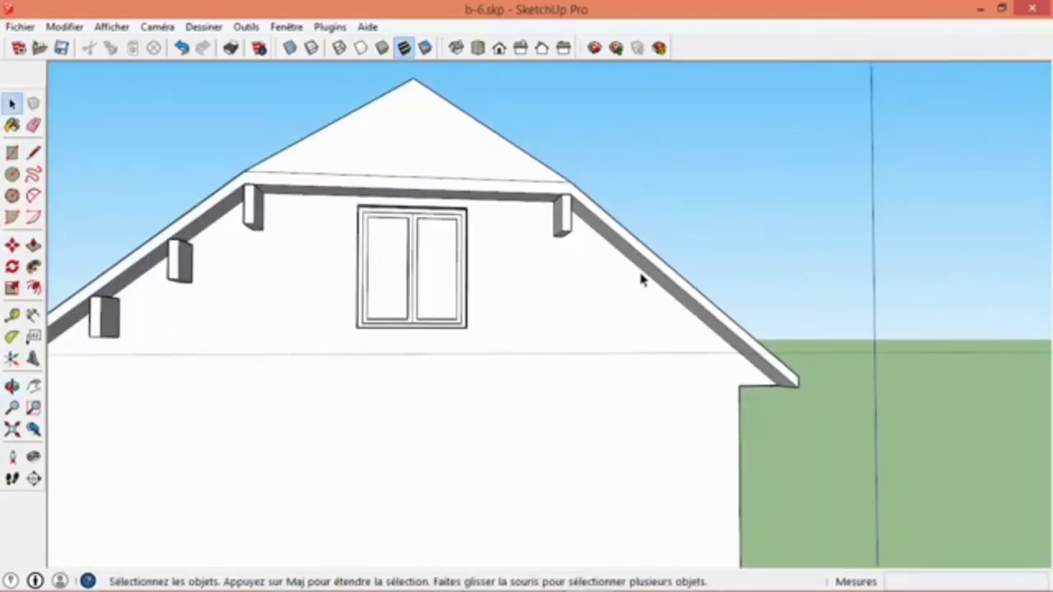
click(562, 220)
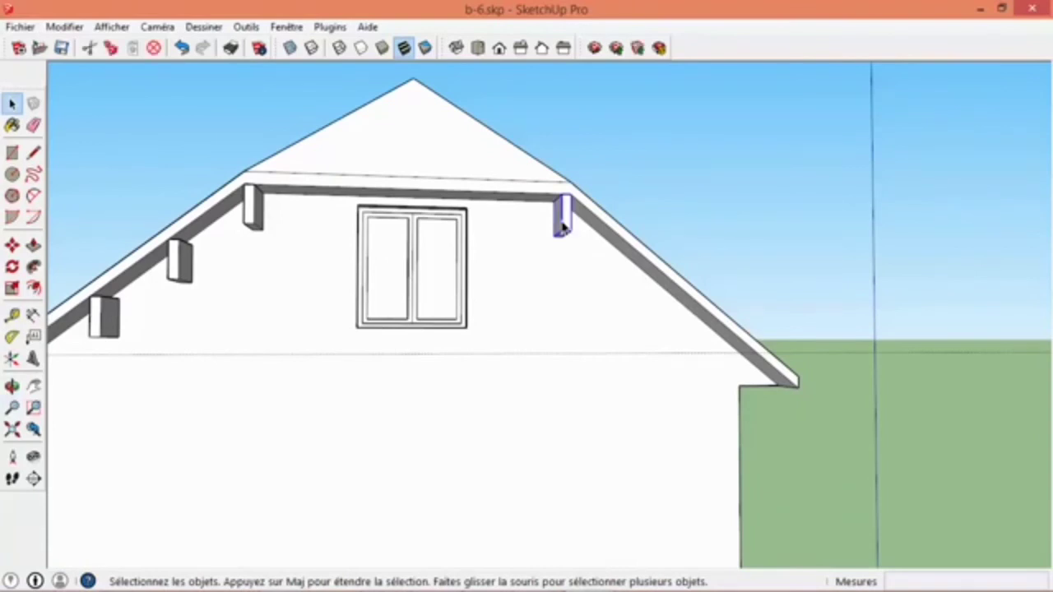
click(13, 245)
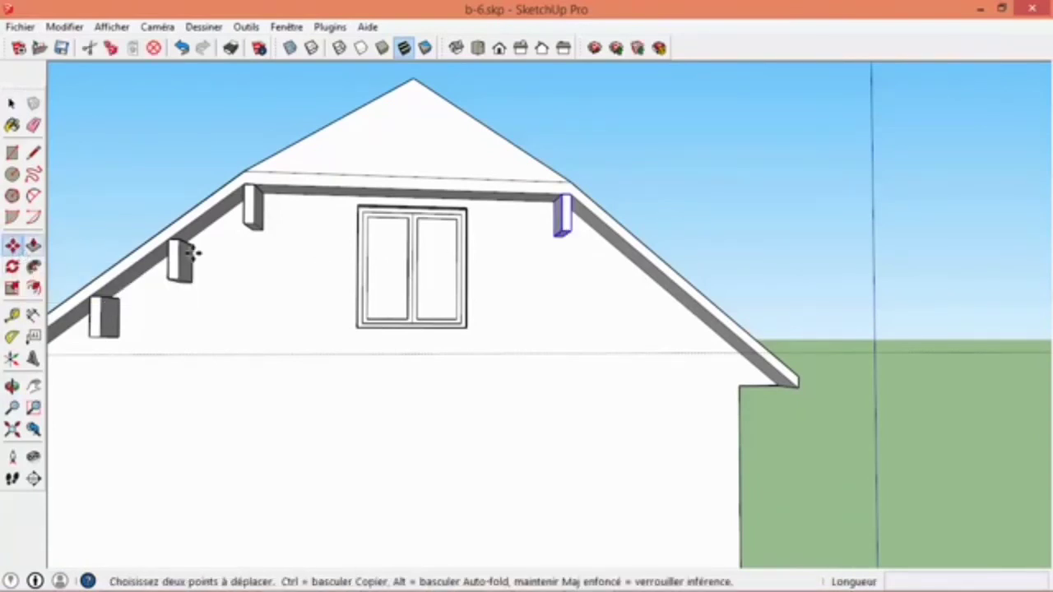
click(569, 193)
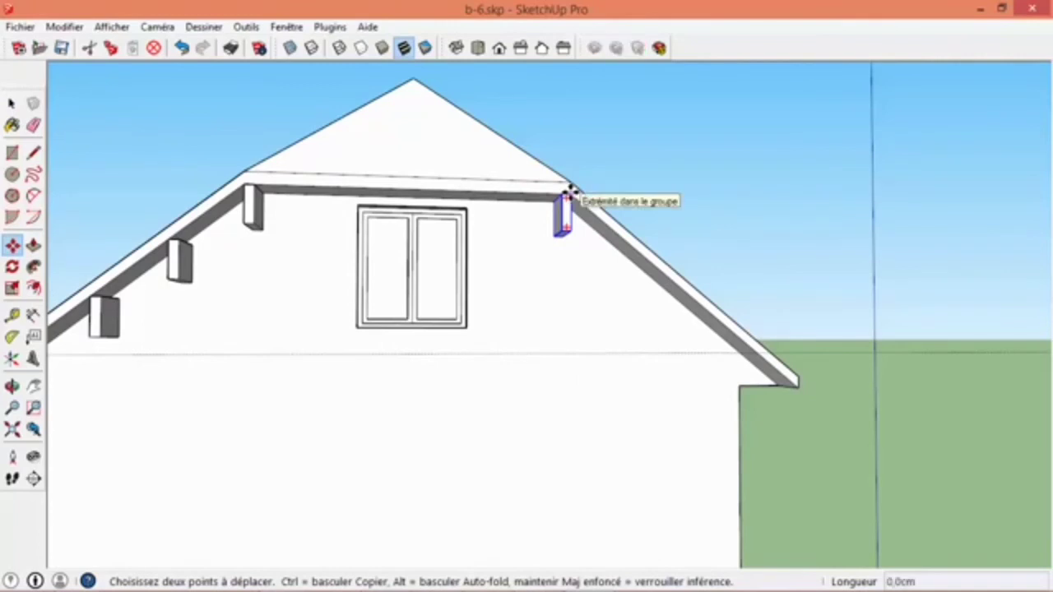
key(ctrl)
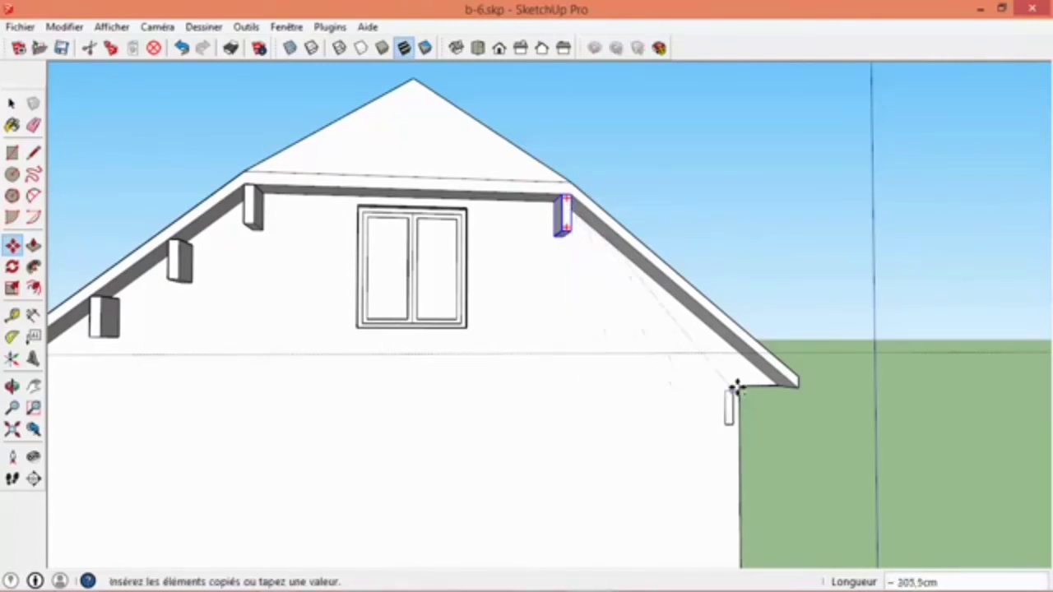
click(763, 356)
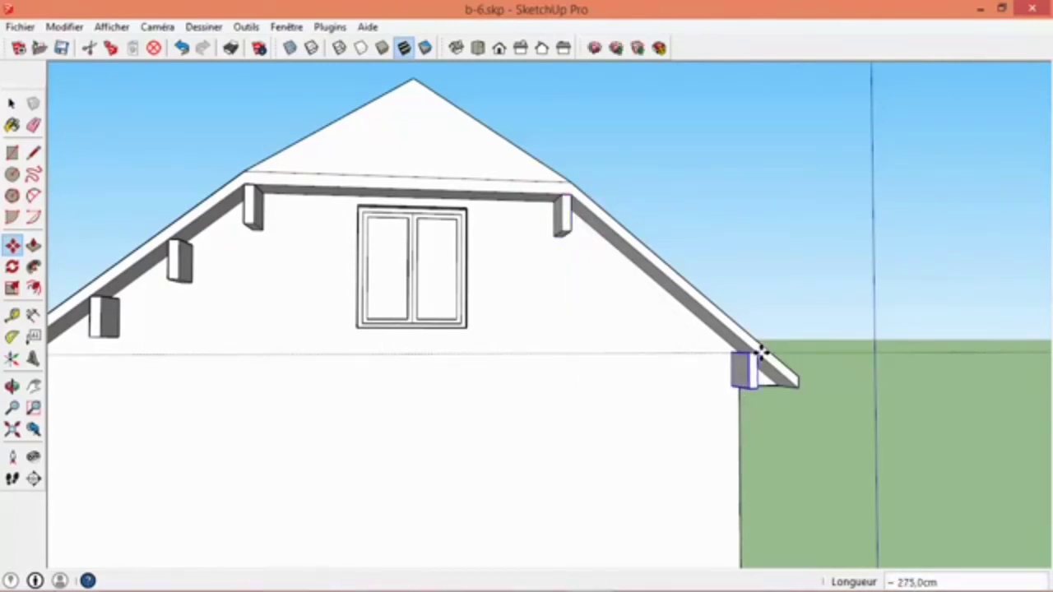
text(/3)
key(Return)
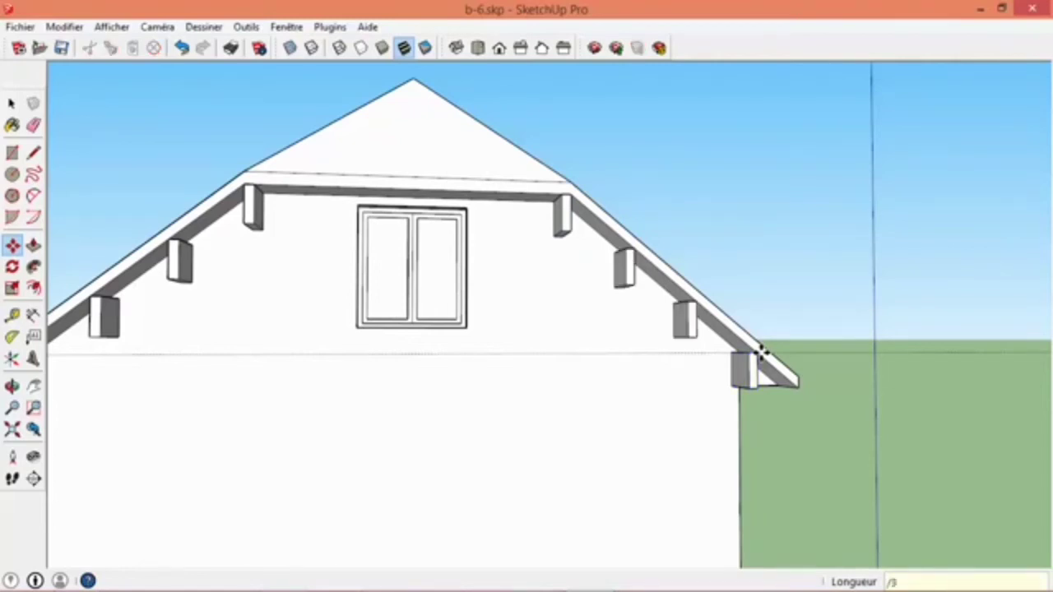
key(space)
- Erase the horizontal guide that crosses the gable wall below the roof beams
scroll(763, 354, down, 5)
middle_drag(489, 370, 362, 366)
scroll(359, 362, up, 6)
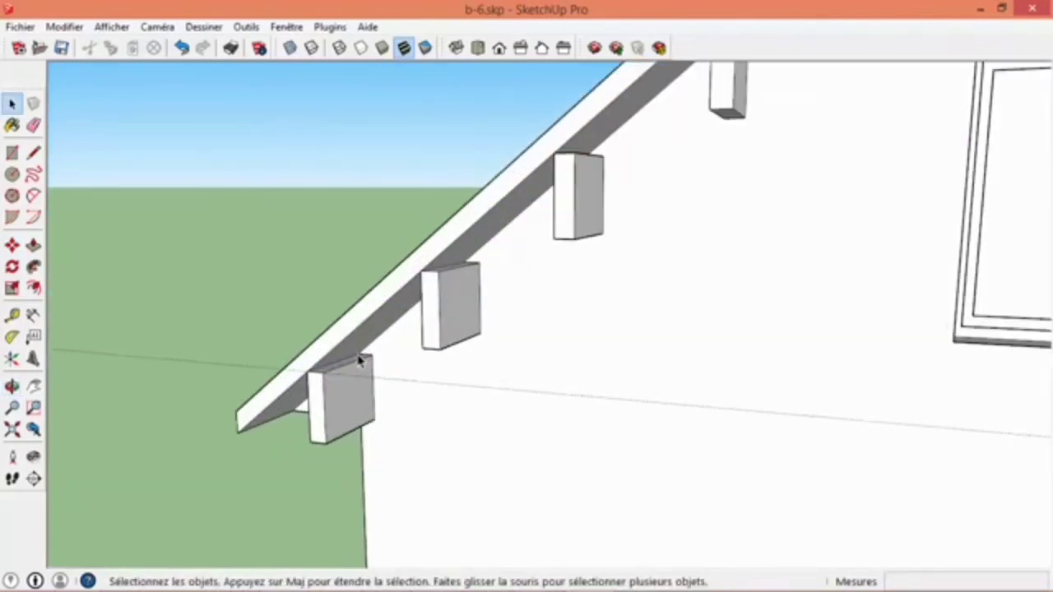
scroll(357, 367, down, 6)
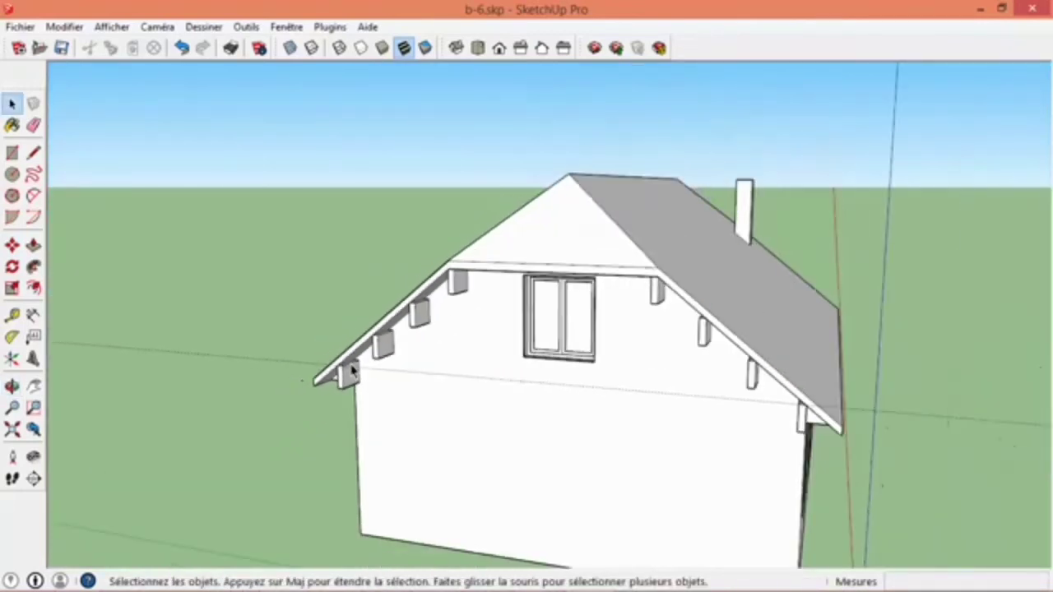
click(33, 125)
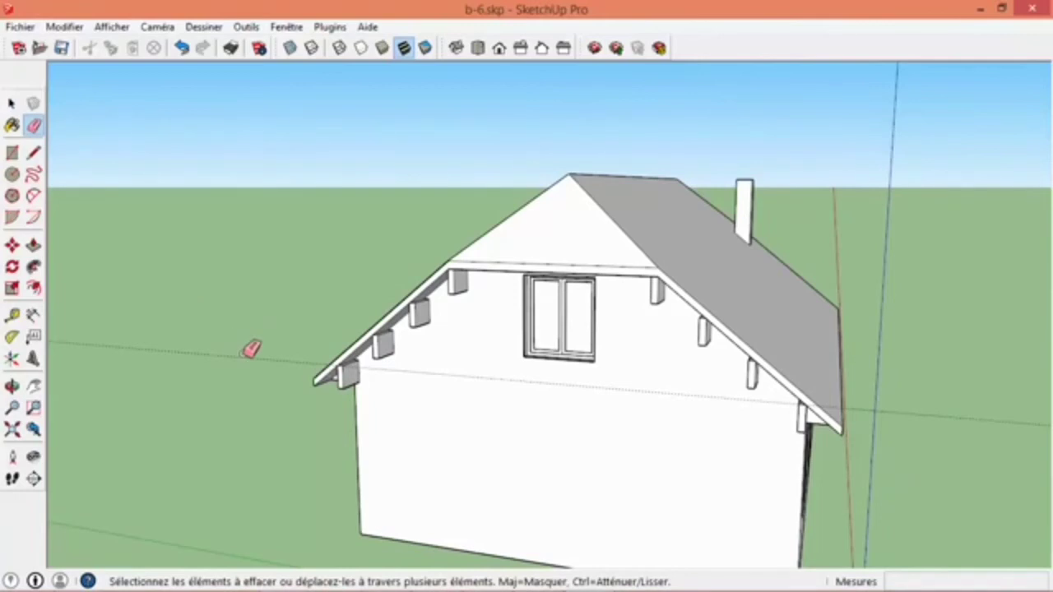
click(247, 357)
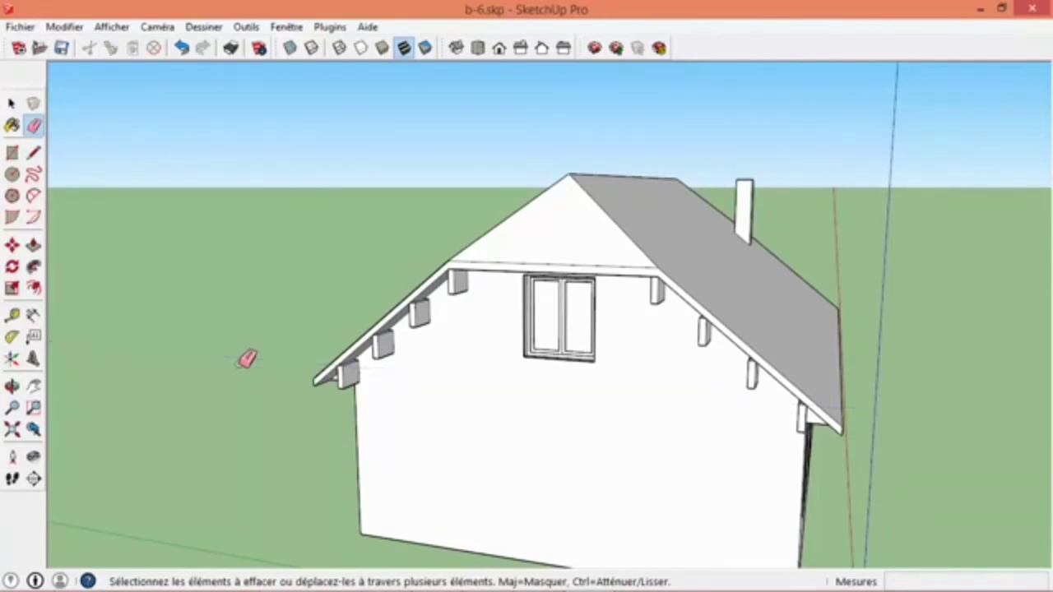
- Copy the upper left beam and all four right-slope beams 1105 cm to the matching positions under the opposite gable roof
click(11, 103)
middle_drag(177, 245, 469, 275)
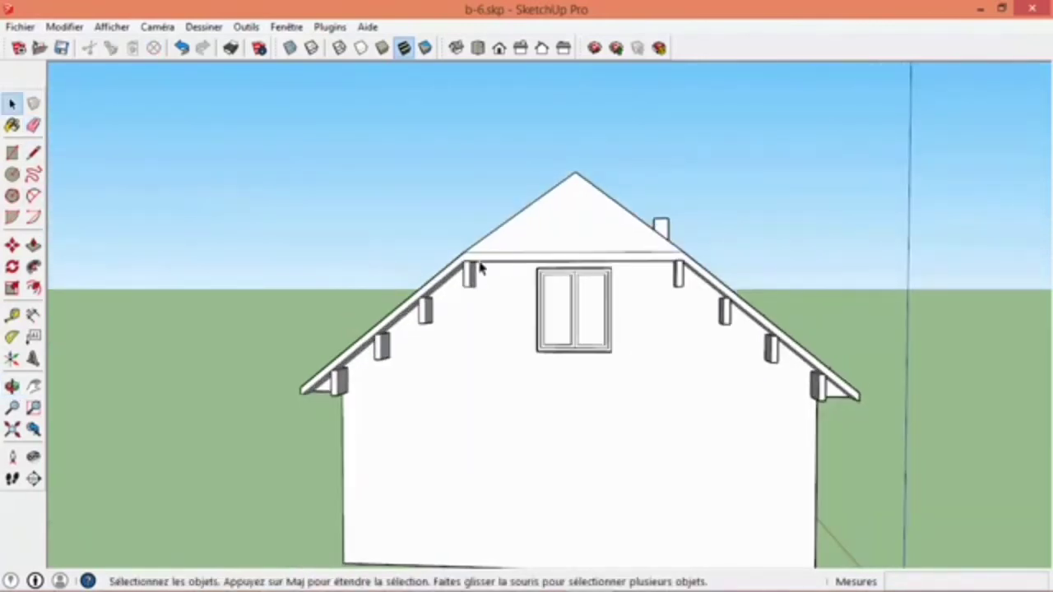
middle_drag(804, 279, 804, 222)
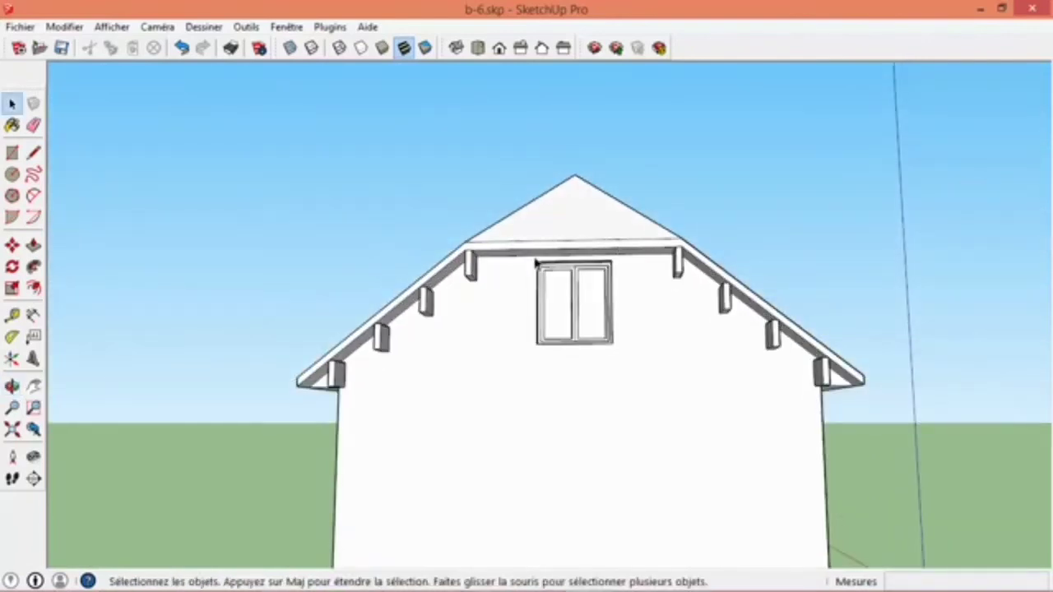
click(471, 272)
shift+click(677, 265)
shift+click(724, 298)
shift+click(774, 335)
shift+click(827, 375)
middle_drag(766, 256, 527, 301)
scroll(528, 301, up, 3)
key(m)
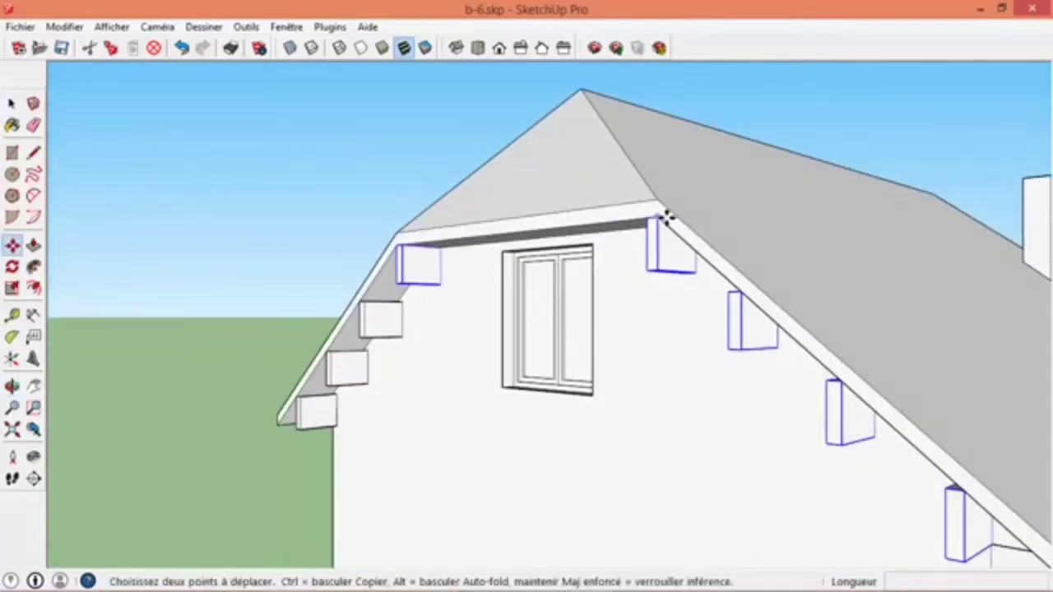
click(654, 218)
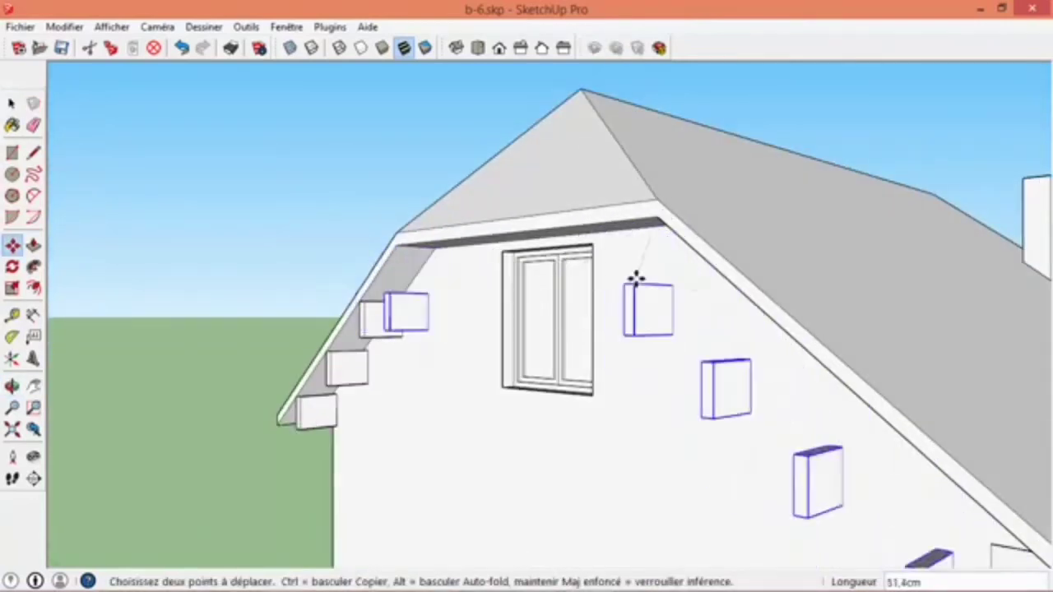
key(ctrl)
scroll(624, 272, down, 3)
middle_drag(626, 271, 541, 245)
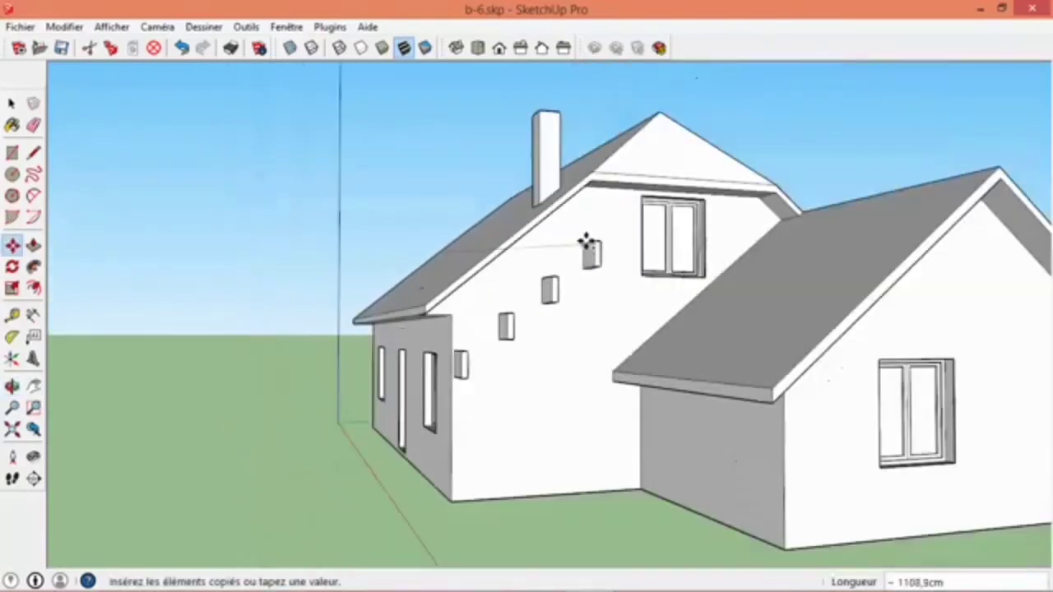
scroll(584, 205, up, 4)
scroll(597, 153, down, 3)
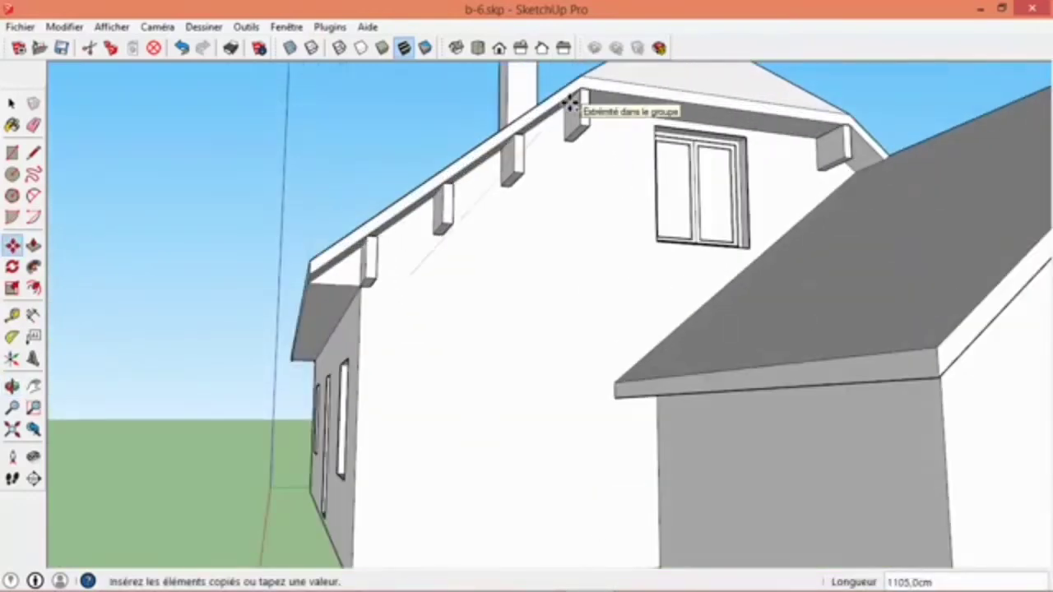
click(583, 107)
middle_drag(461, 211, 578, 291)
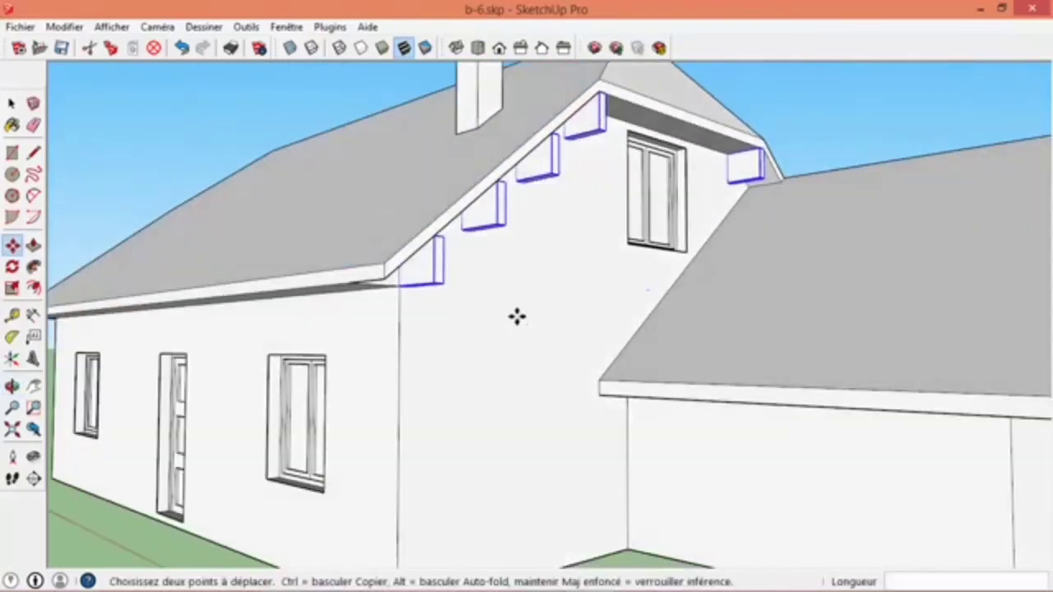
key(space)
- Open the lowest left beam component for editing and draw a vertical triangle at the wall end of its top face
scroll(494, 304, down, 5)
middle_drag(332, 241, 705, 287)
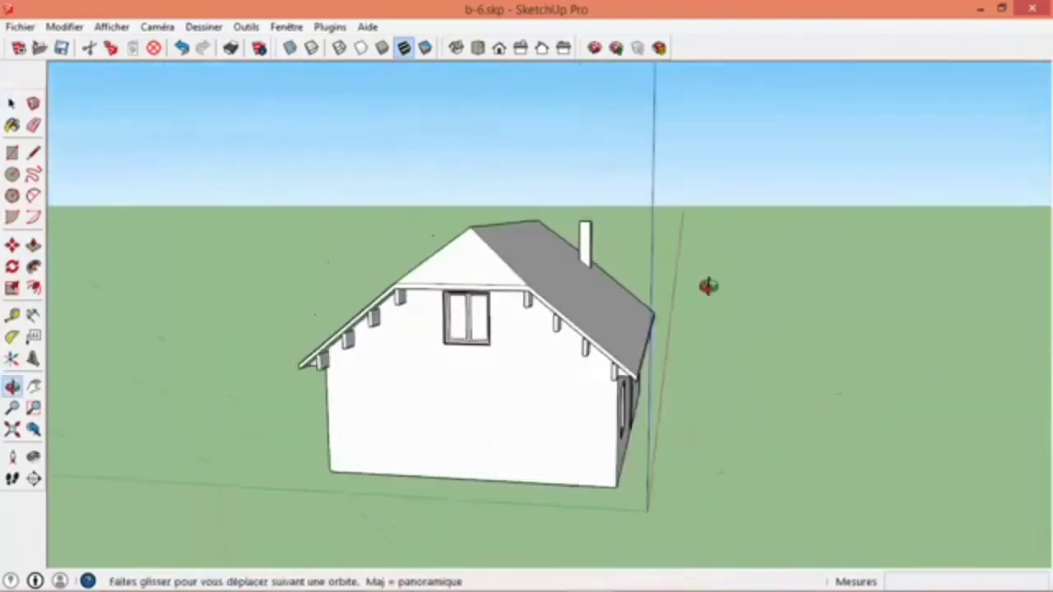
scroll(368, 367, up, 5)
scroll(368, 368, down, 2)
scroll(412, 323, down, 2)
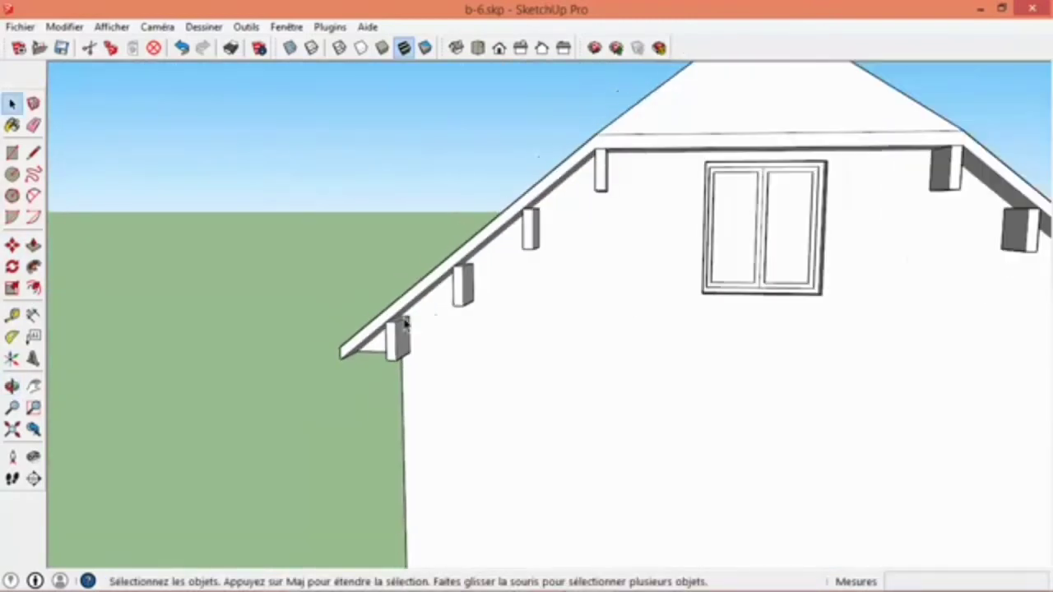
scroll(442, 306, up, 5)
double_click(296, 337)
scroll(301, 337, up, 3)
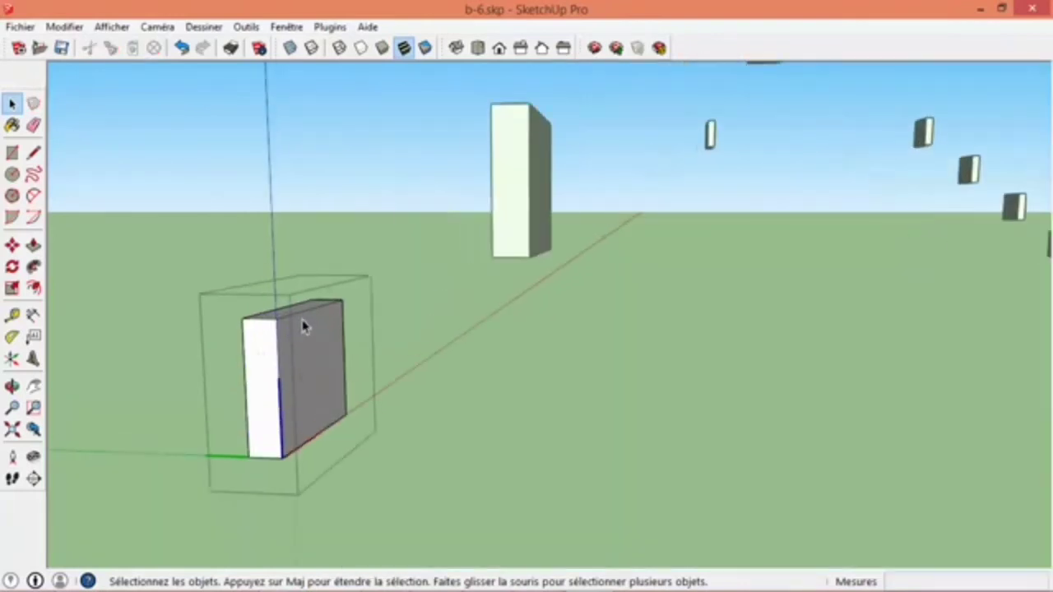
key(l)
click(342, 299)
click(339, 248)
click(315, 300)
click(342, 299)
- Extrude the triangle along the beam's full length to its front face, close the component and check the linked beams under the roof
key(p)
click(337, 296)
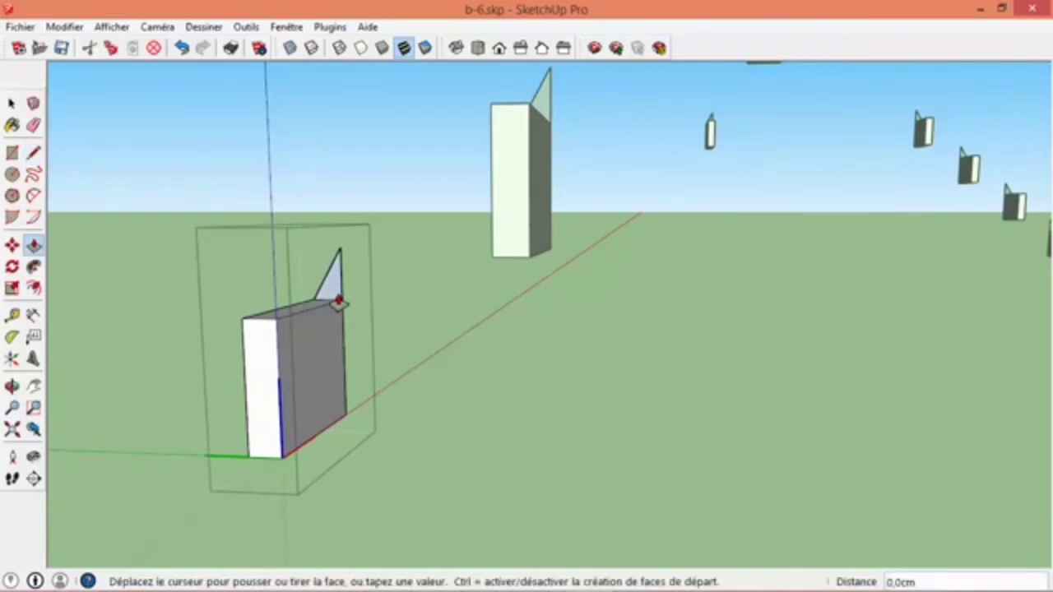
click(268, 360)
key(space)
click(402, 382)
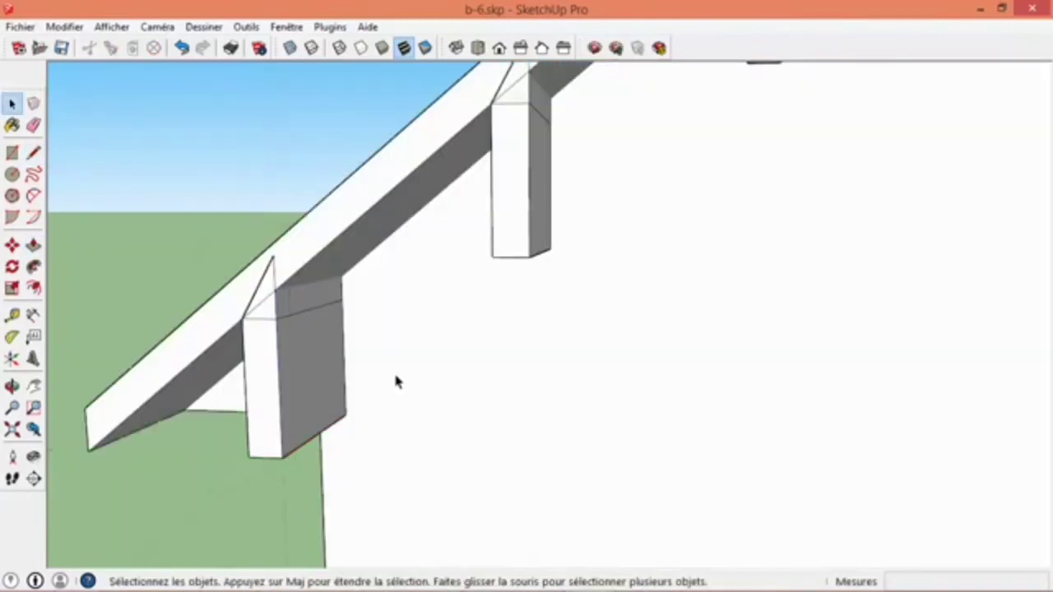
scroll(395, 382, down, 5)
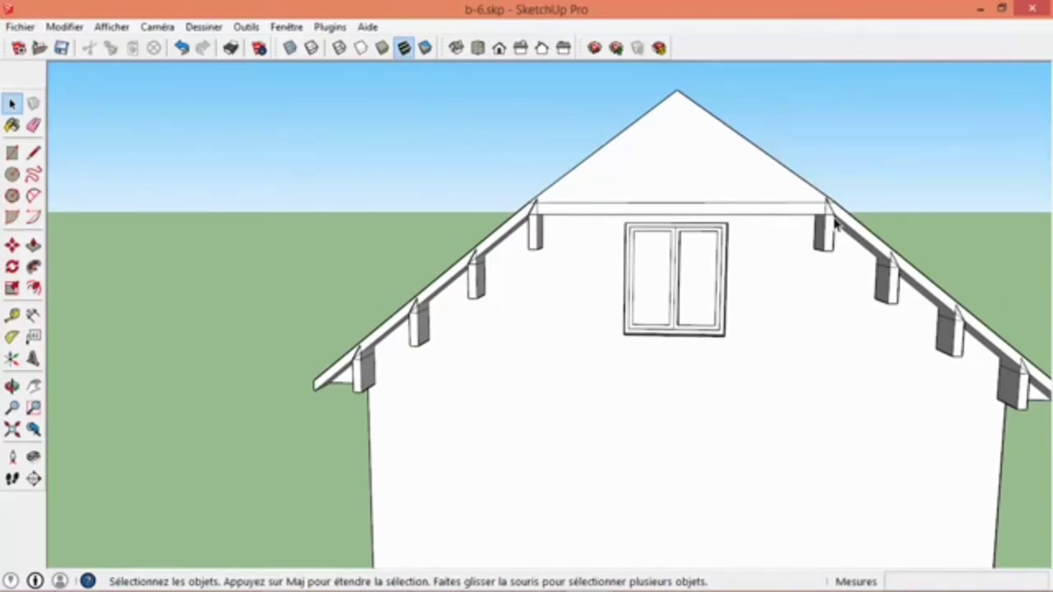
scroll(546, 216, up, 3)
scroll(543, 227, down, 4)
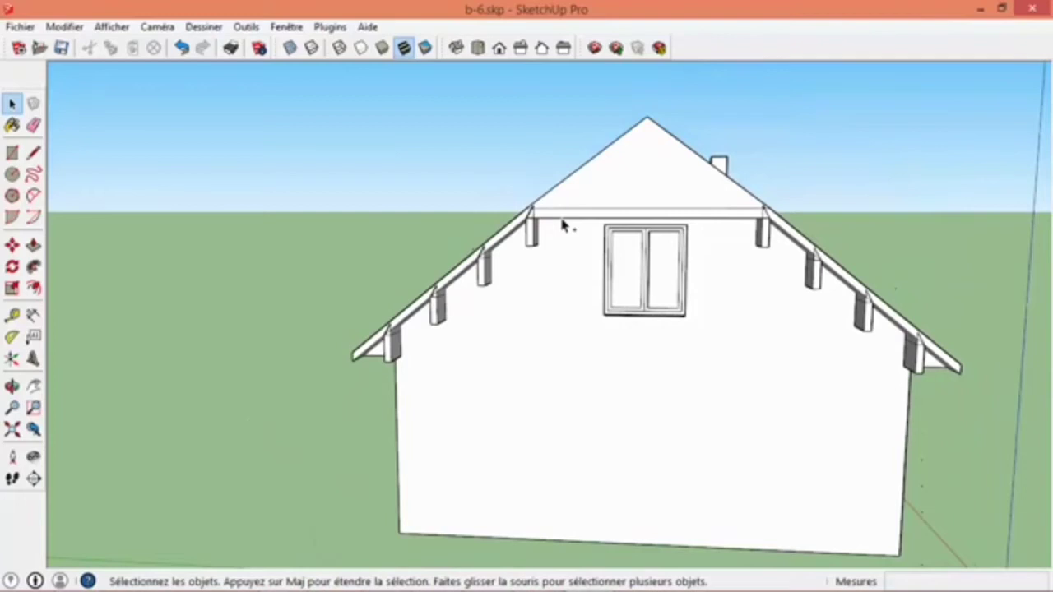
- Undo the triangular addition to the beam component and return to the whole house
key(ctrl+z)
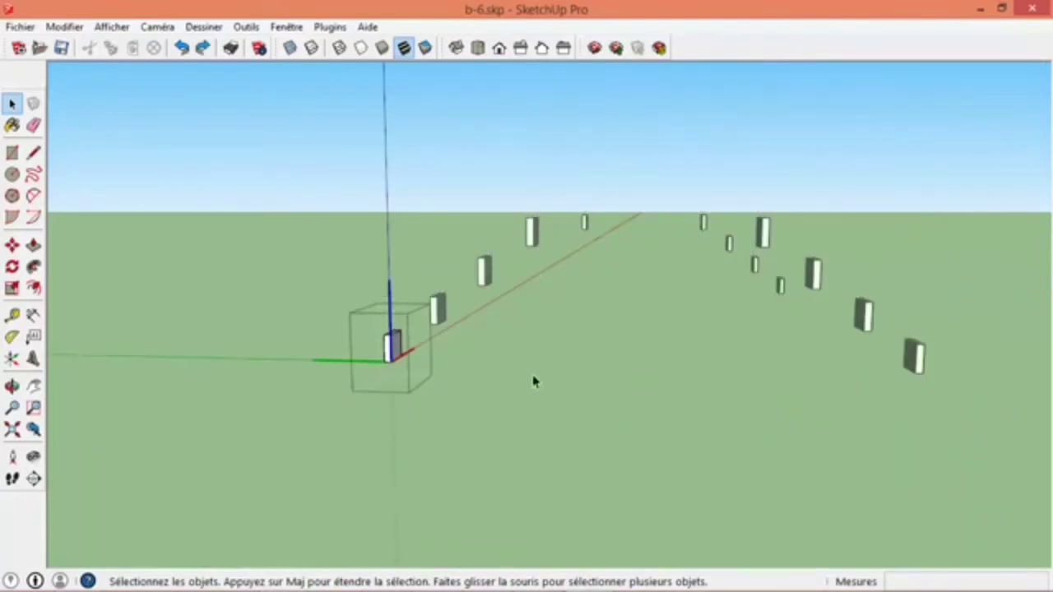
key(ctrl+y)
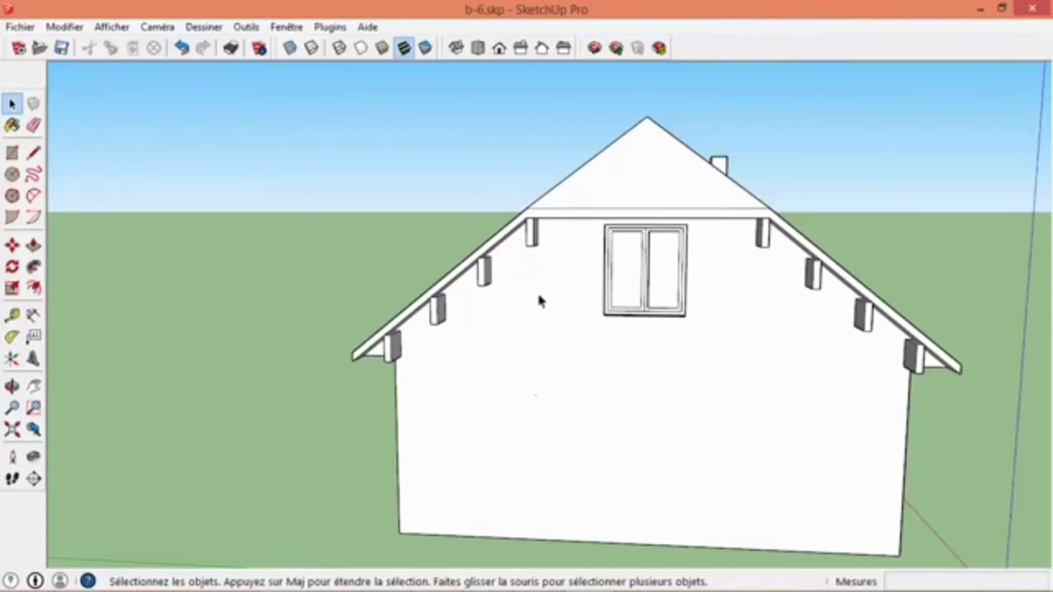
scroll(531, 247, up, 3)
click(530, 209)
scroll(526, 235, down, 3)
shift+click(756, 222)
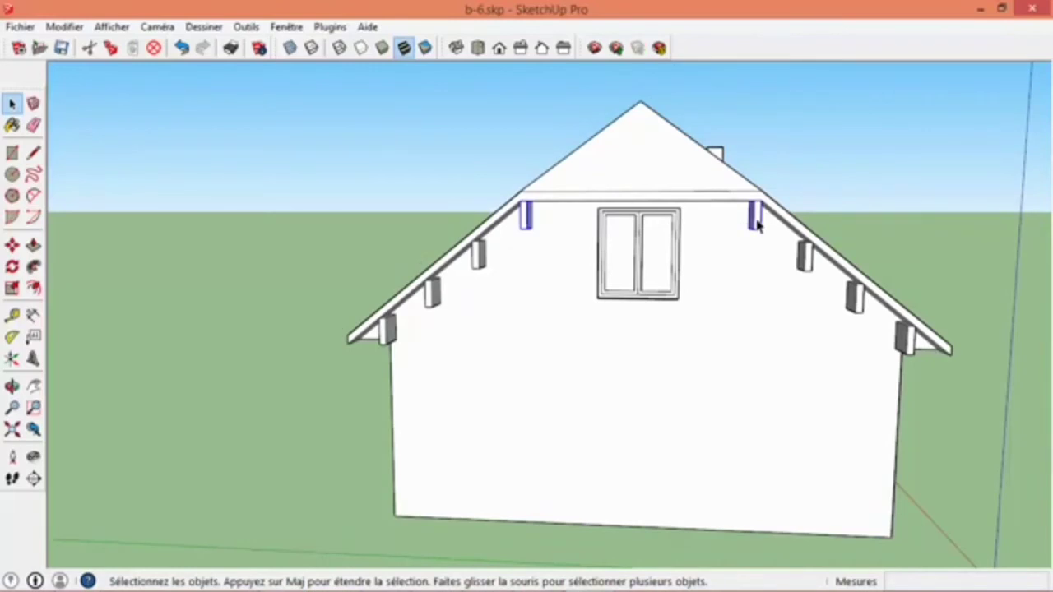
click(433, 120)
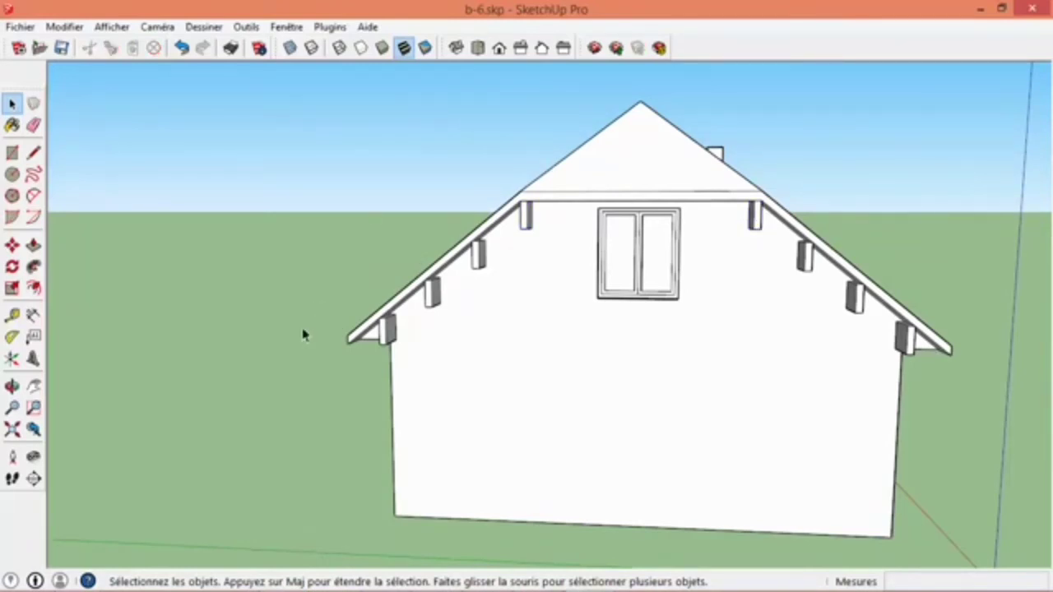
- Select the four uppermost beams, two under each gable, and make them unique as a separate component
click(527, 217)
shift+click(756, 221)
middle_drag(756, 223, 612, 223)
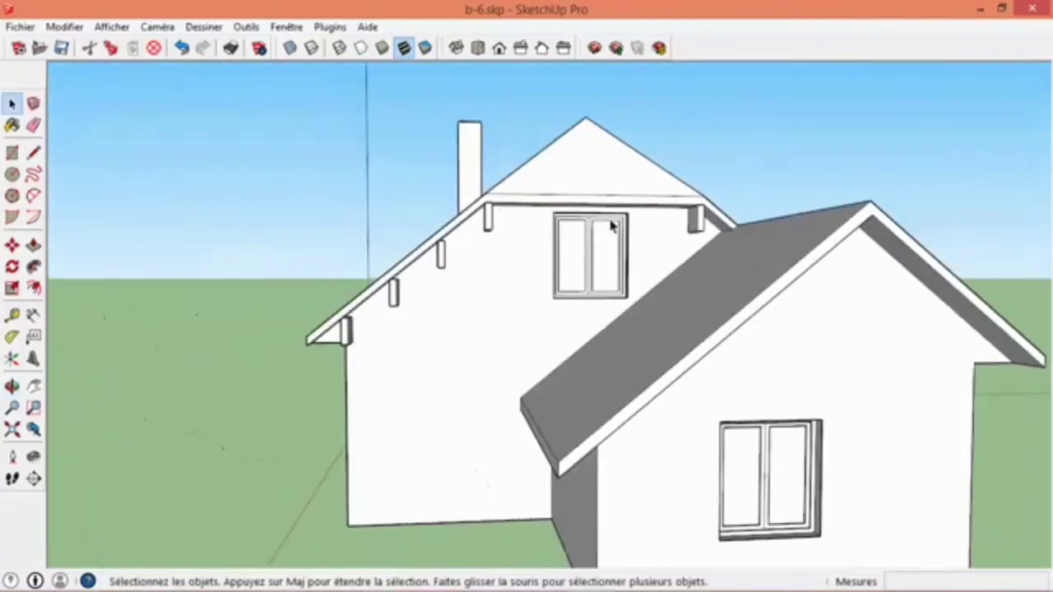
scroll(612, 223, up, 3)
shift+click(427, 223)
shift+click(788, 227)
middle_drag(362, 206, 617, 308)
scroll(466, 263, down, 4)
scroll(467, 265, down, 5)
middle_drag(467, 265, 387, 235)
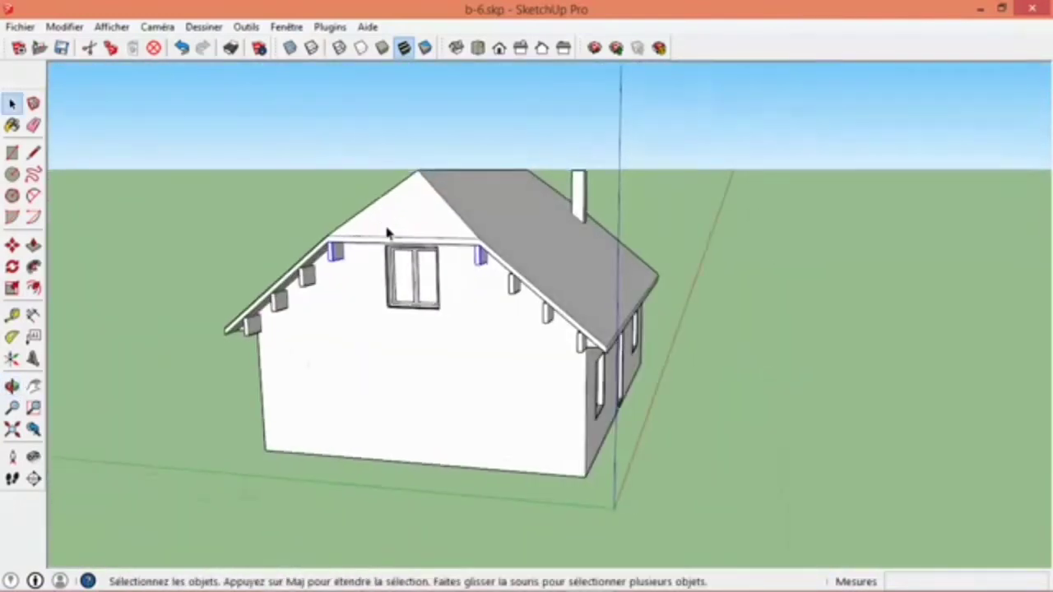
scroll(305, 265, up, 3)
right_click(310, 269)
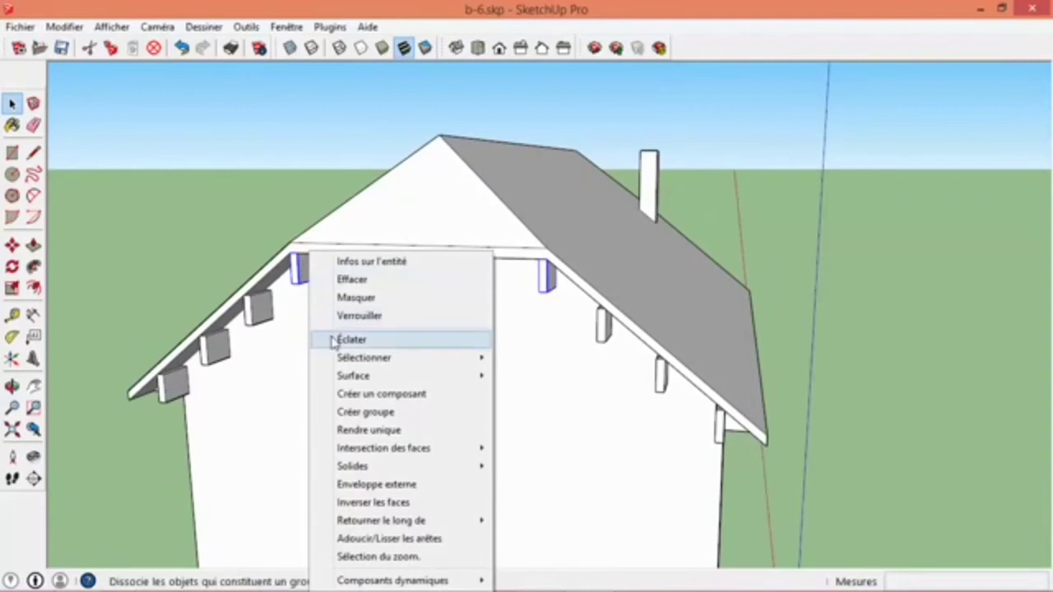
click(383, 431)
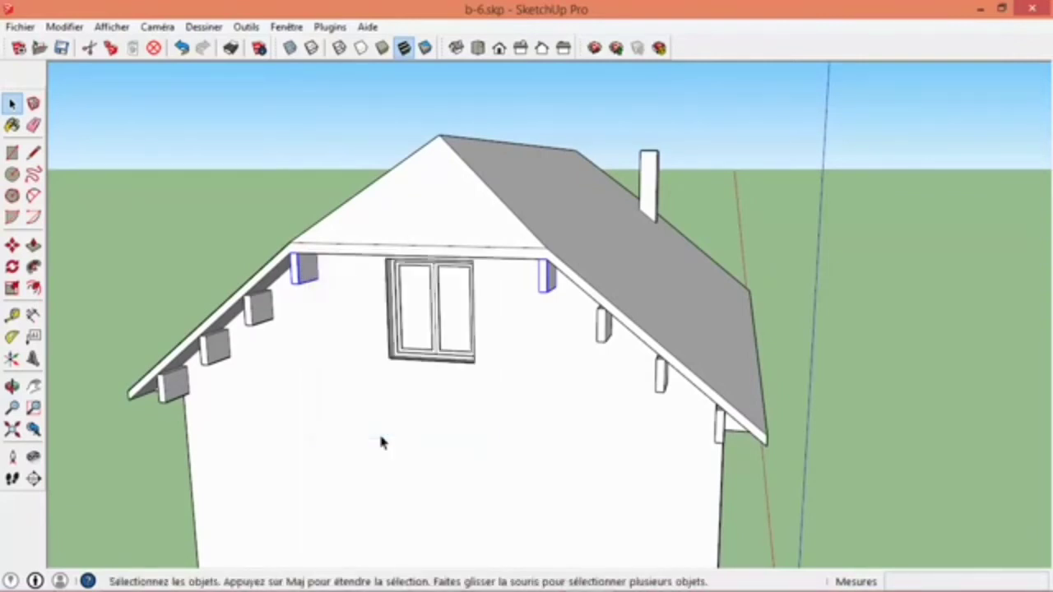
click(249, 217)
scroll(241, 329, up, 4)
scroll(237, 336, down, 5)
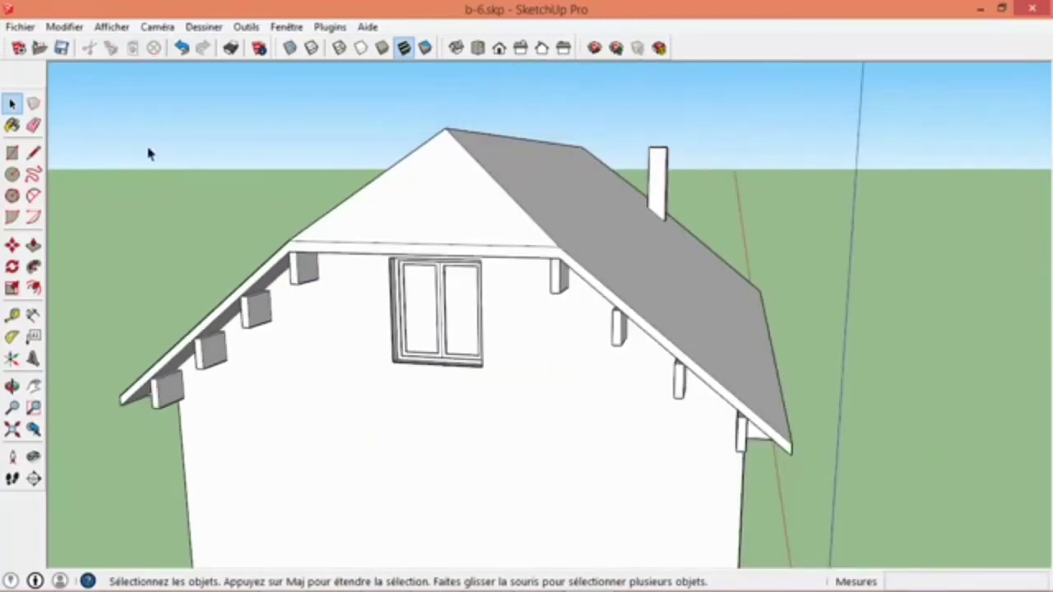
- Examine the entity info of a lower left beam and the upper beams to compare their component definitions and instance counts
right_click(258, 314)
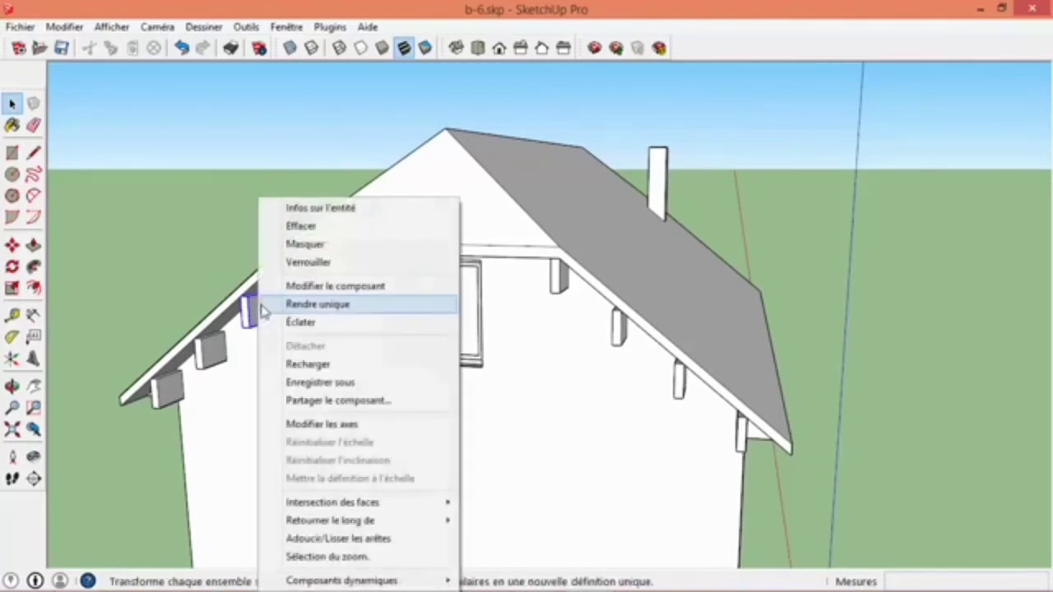
click(291, 206)
drag(253, 125, 872, 94)
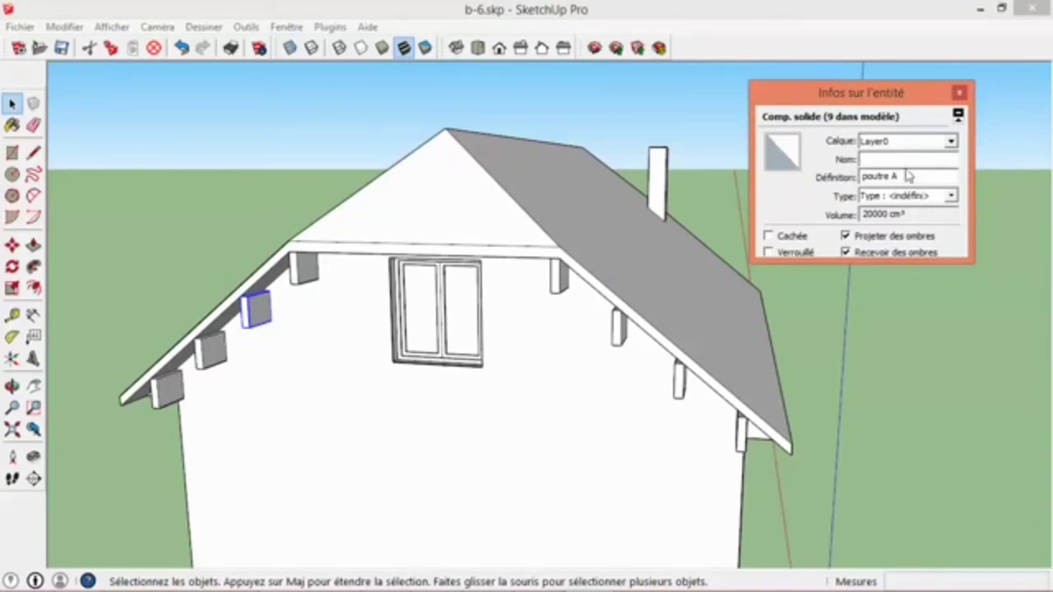
click(306, 273)
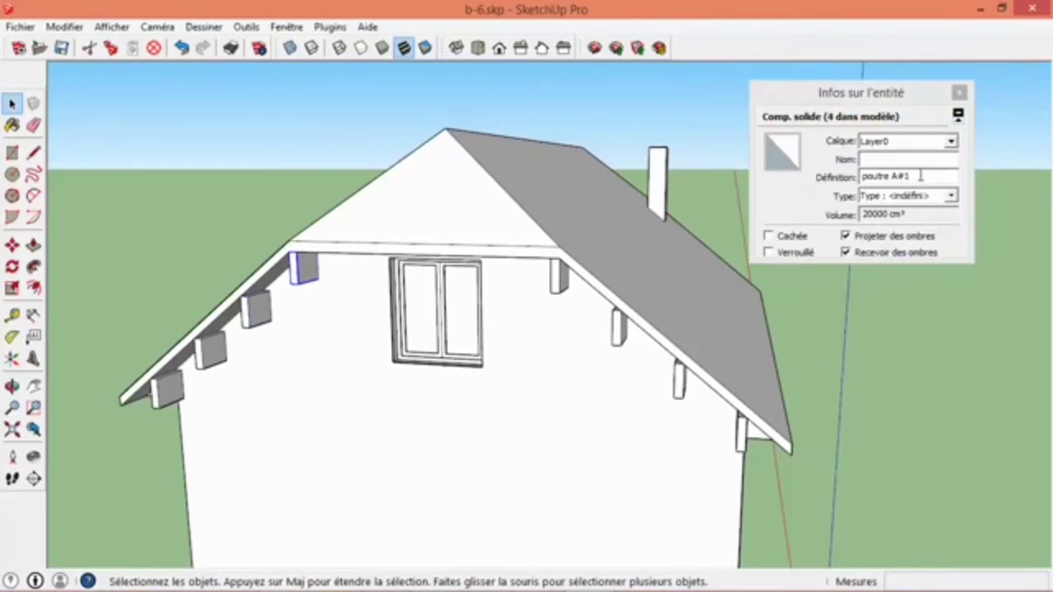
key(Escape)
click(556, 280)
text(8)
click(959, 92)
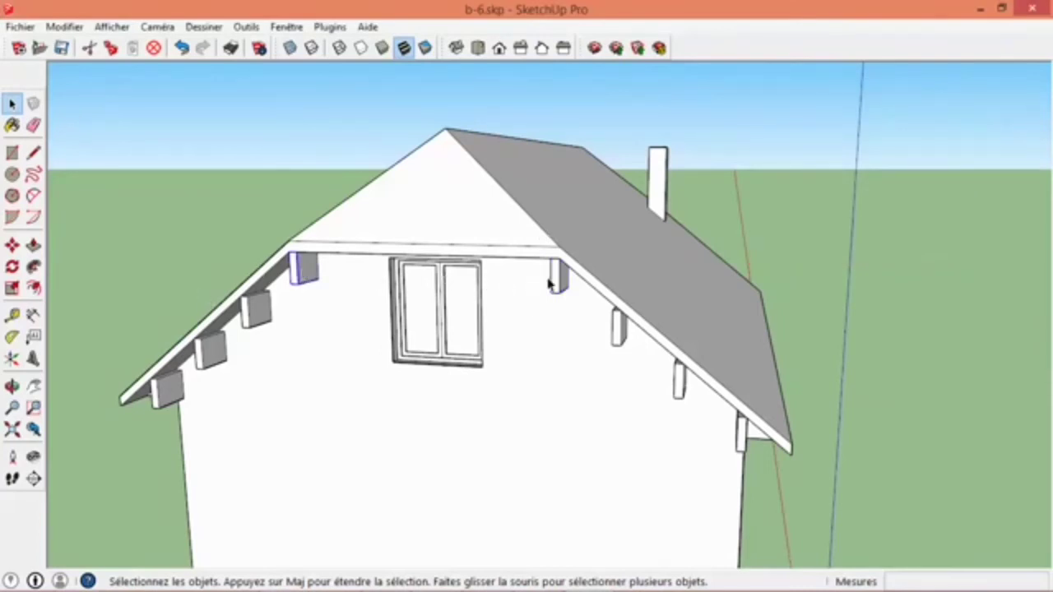
- Open the lowest left beam component for editing and make the rest of the model visible during component editing
mouse_move(559, 281)
middle_down()
mouse_move(425, 206)
mouse_move(547, 282)
middle_up()
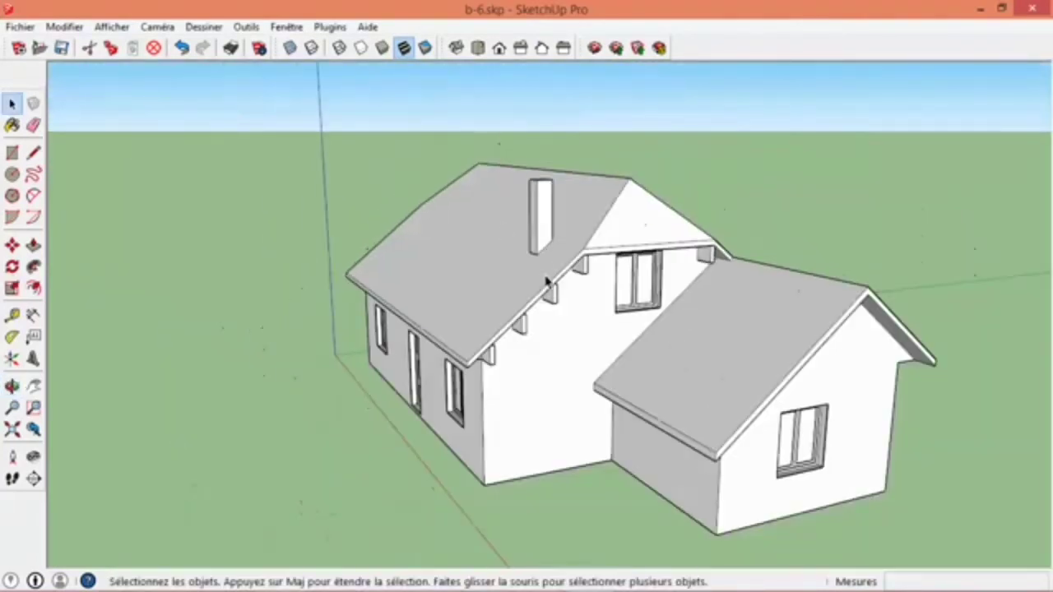
middle_drag(493, 355, 797, 280)
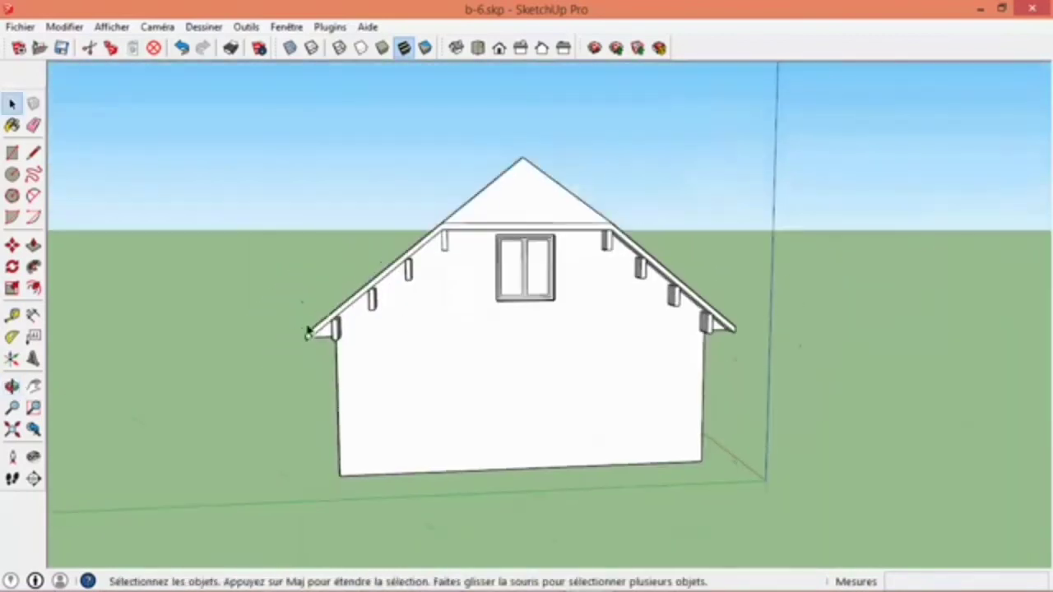
scroll(426, 337, up, 10)
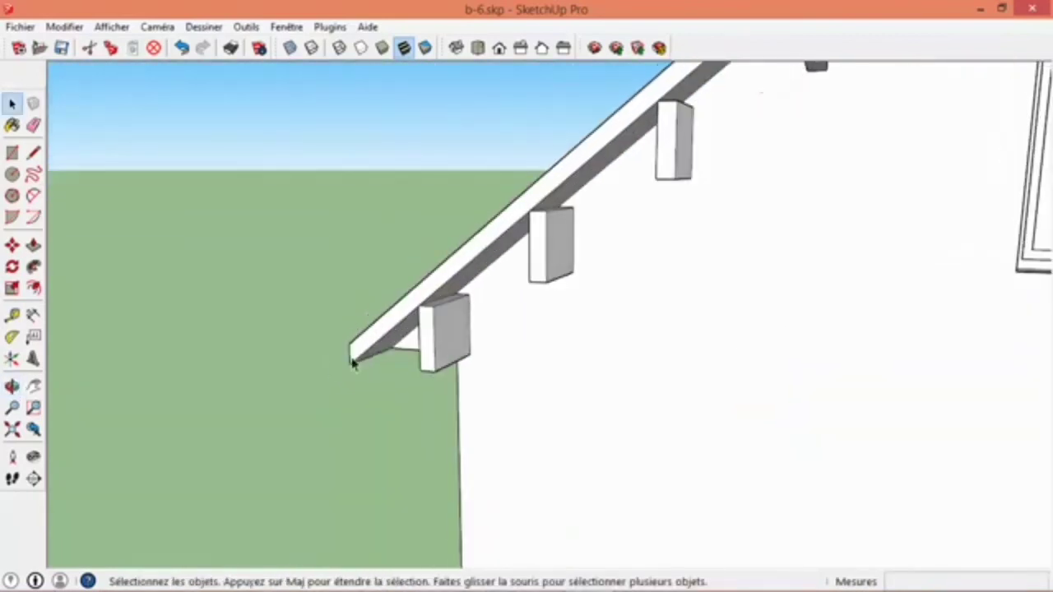
scroll(358, 379, down, 5)
scroll(356, 375, up, 5)
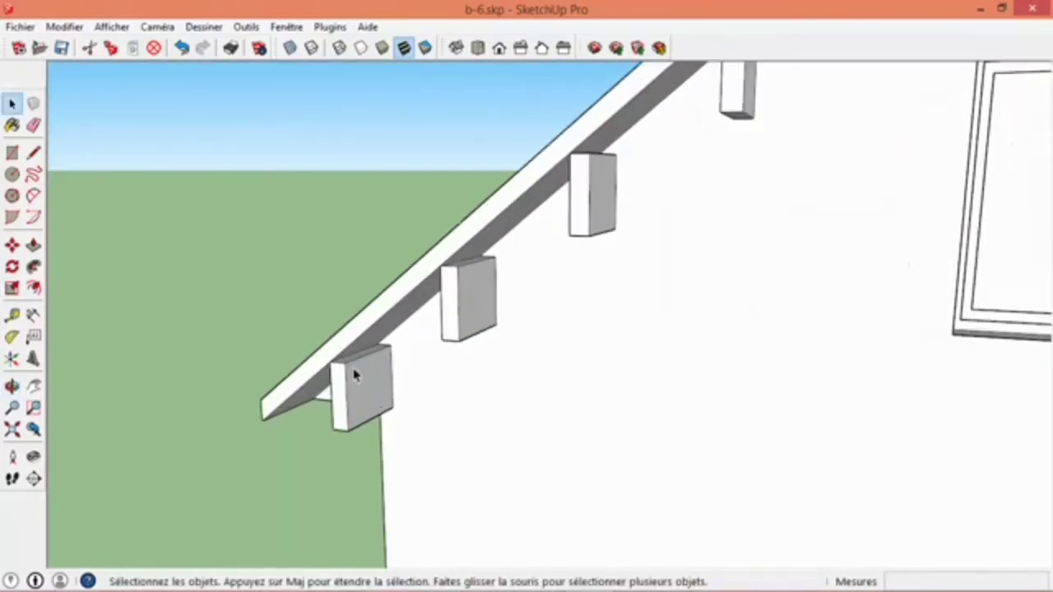
double_click(353, 375)
scroll(351, 372, up, 2)
scroll(350, 372, down, 1)
scroll(353, 345, up, 4)
scroll(355, 347, down, 3)
scroll(348, 387, up, 2)
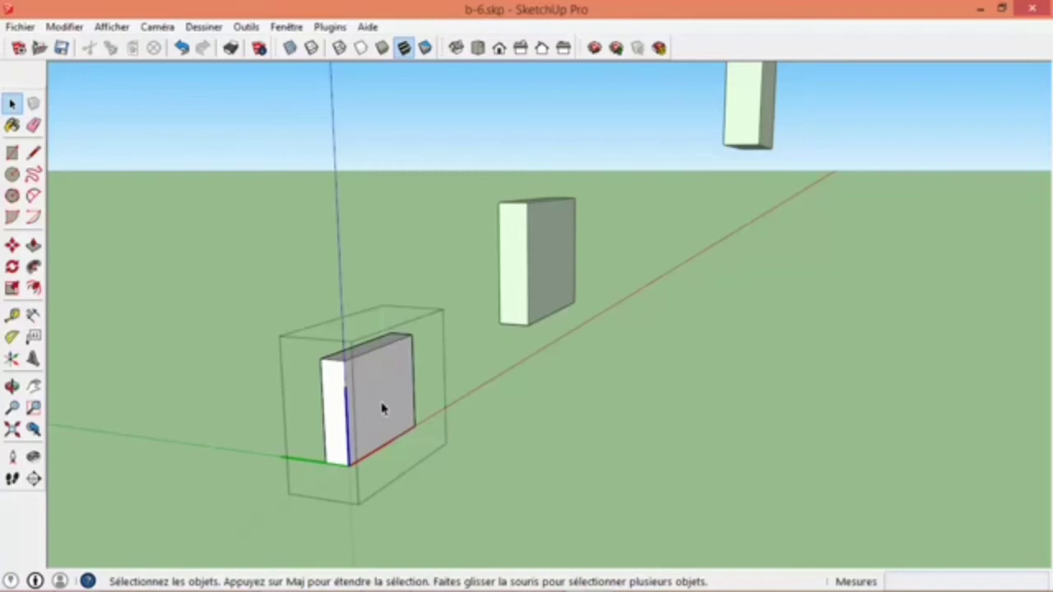
click(120, 29)
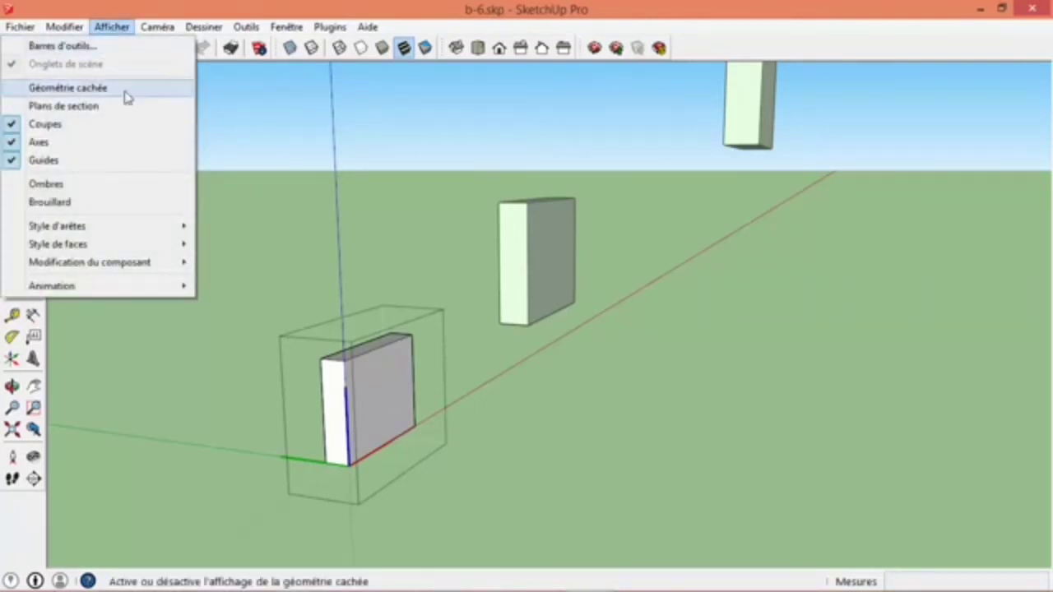
mouse_move(130, 266)
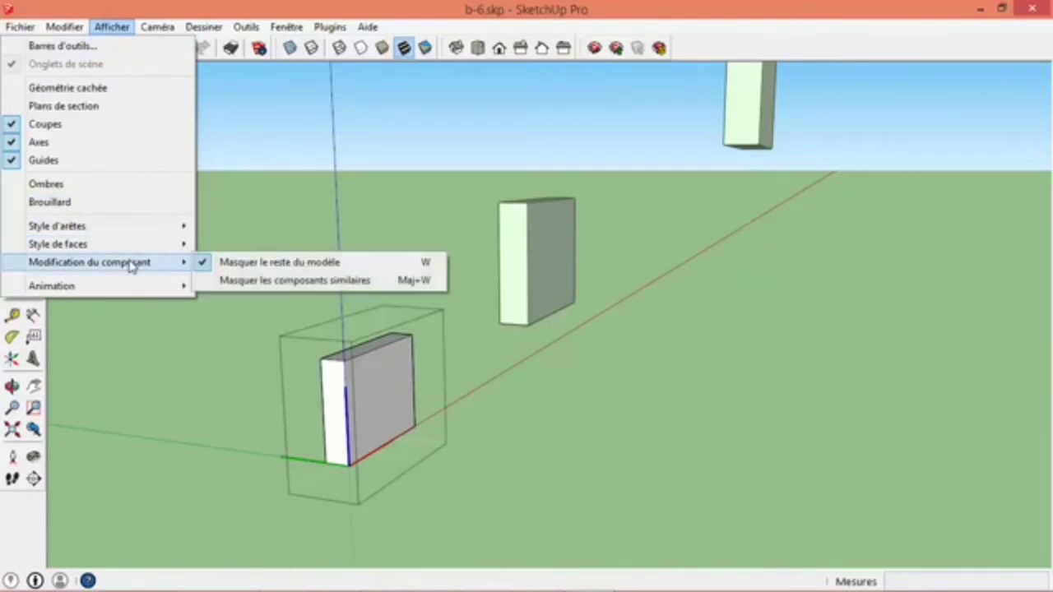
click(199, 266)
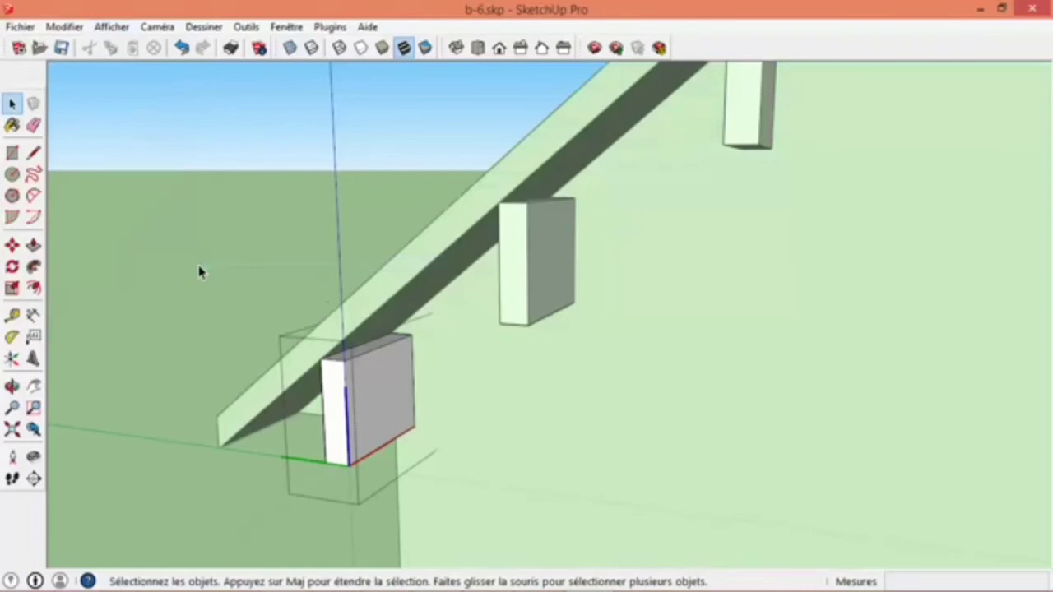
- Draw a vertical triangle about 7.5 cm high at the wall end of the beam's top, following the roof underside
click(32, 152)
scroll(421, 327, up, 3)
scroll(409, 330, up, 2)
click(405, 331)
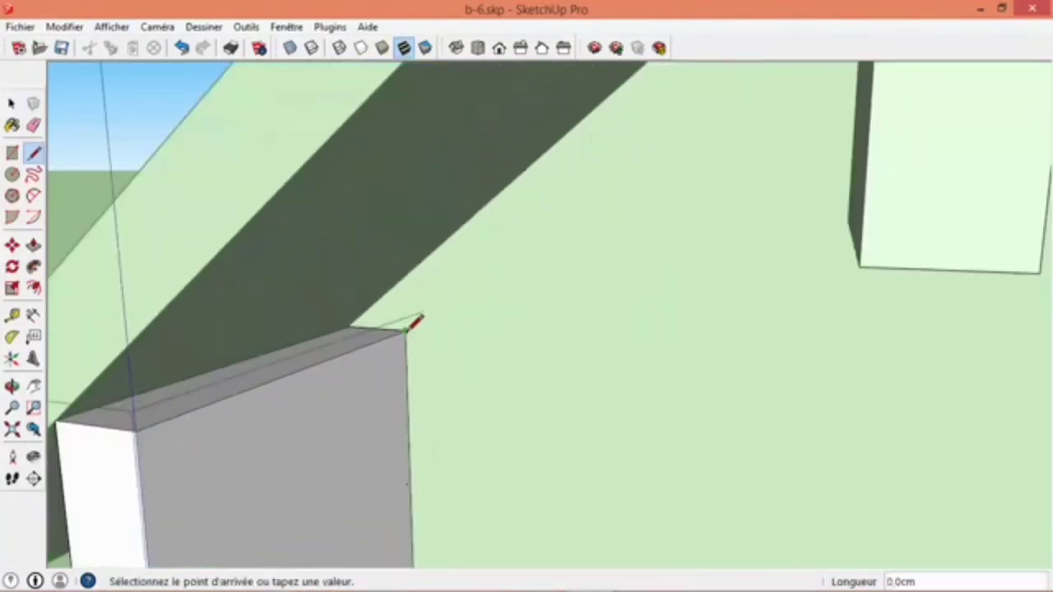
click(405, 278)
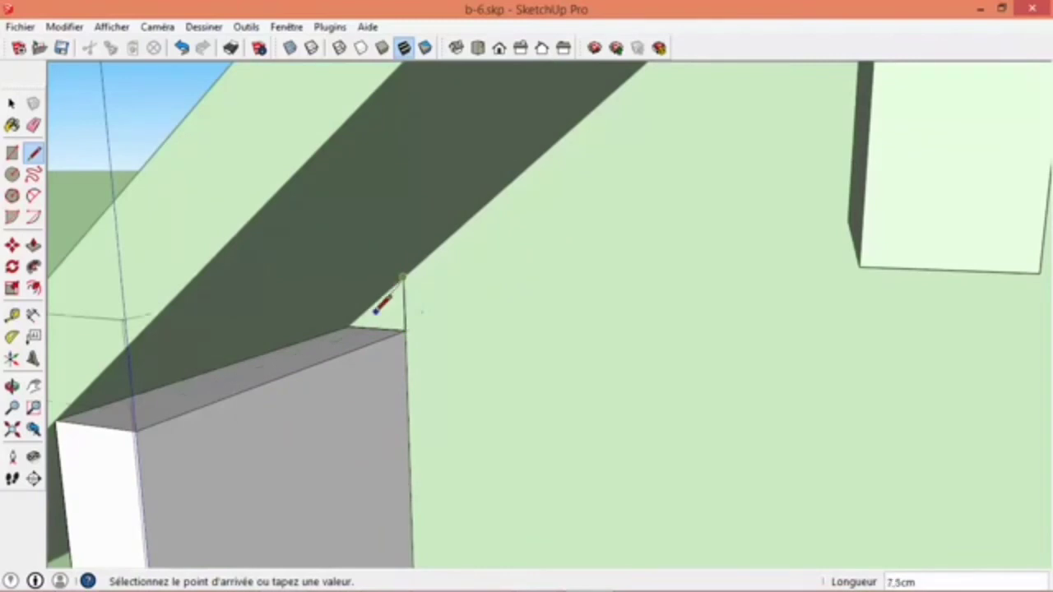
key(Escape)
mouse_move(357, 318)
middle_down()
mouse_move(349, 326)
mouse_move(354, 312)
middle_up()
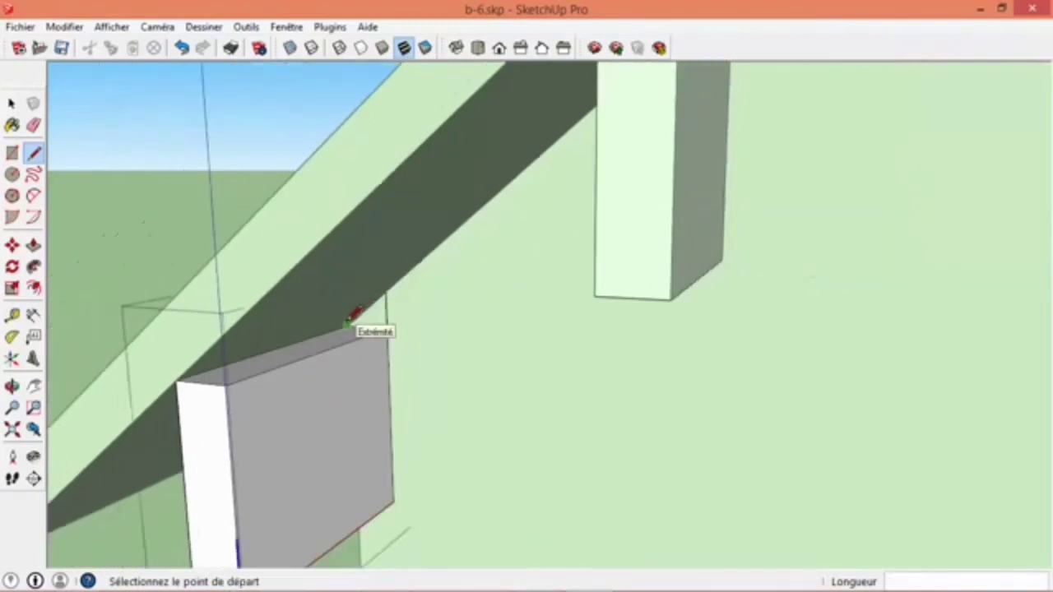
- Extrude the triangle 50 cm along the beam's length to its front face
key(p)
click(371, 321)
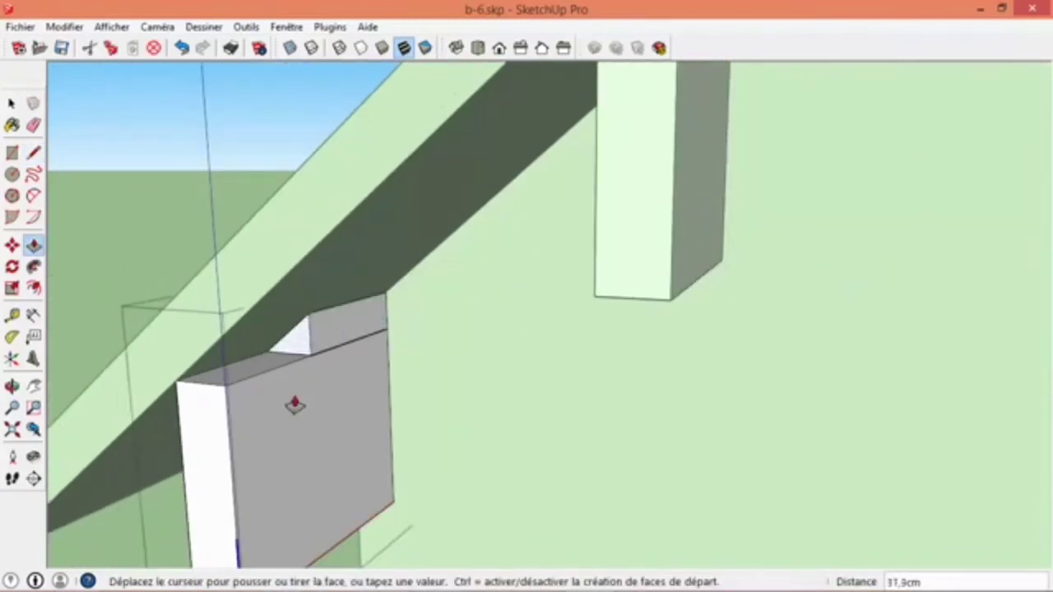
click(230, 456)
- Erase the seam edges between the beam and its sloped top, and close the component
click(34, 126)
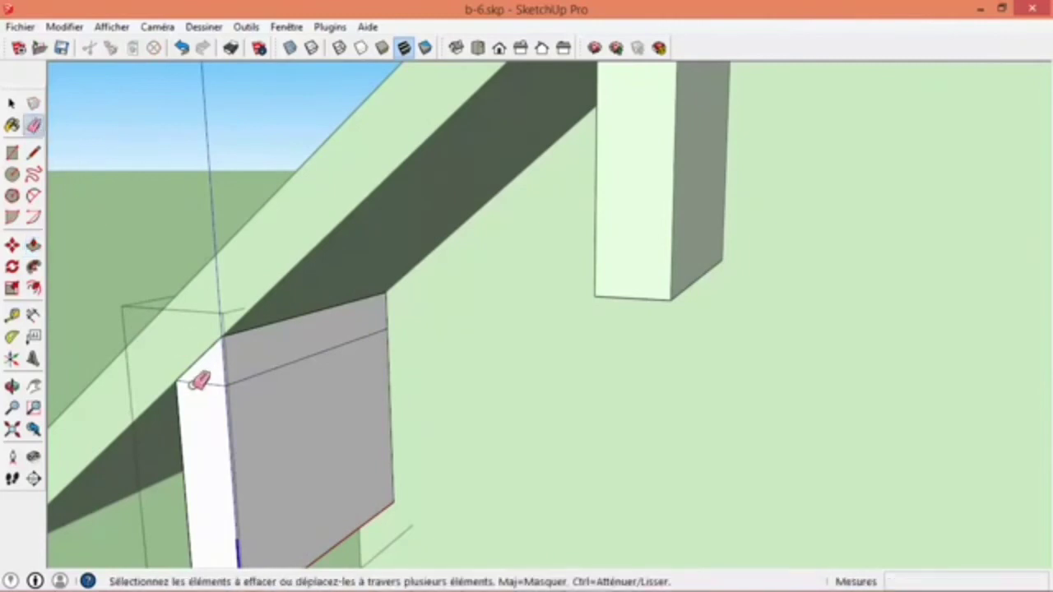
middle_drag(298, 406, 295, 429)
scroll(295, 429, down, 3)
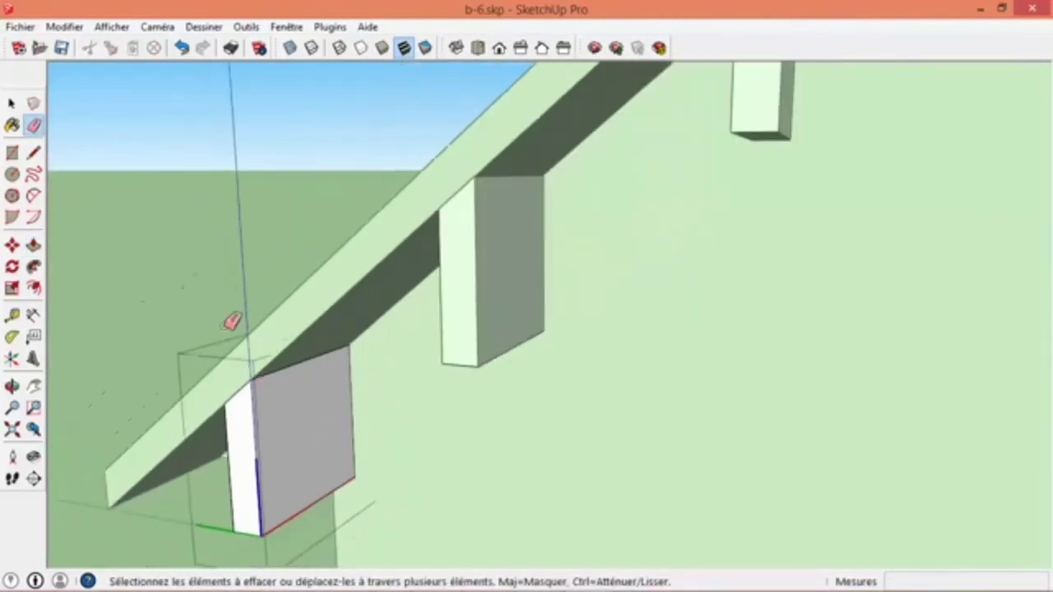
key(space)
click(173, 266)
- Flip the upper left beam along the component's green axis
scroll(175, 267, down, 3)
shift+middle_drag(219, 284, 206, 412)
middle_drag(207, 482, 529, 197)
scroll(480, 231, down, 3)
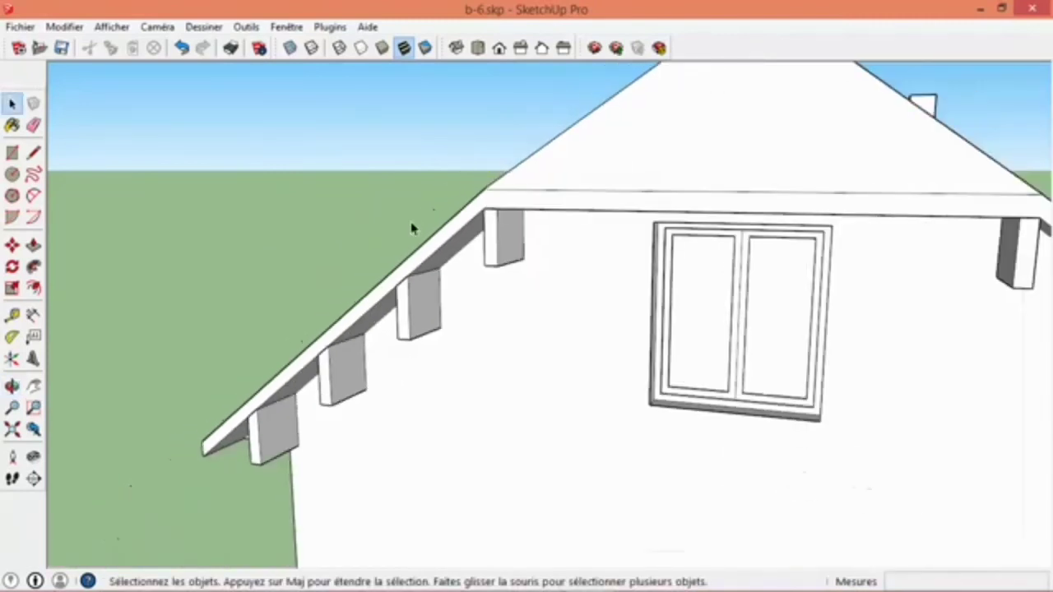
right_click(505, 252)
mouse_move(630, 521)
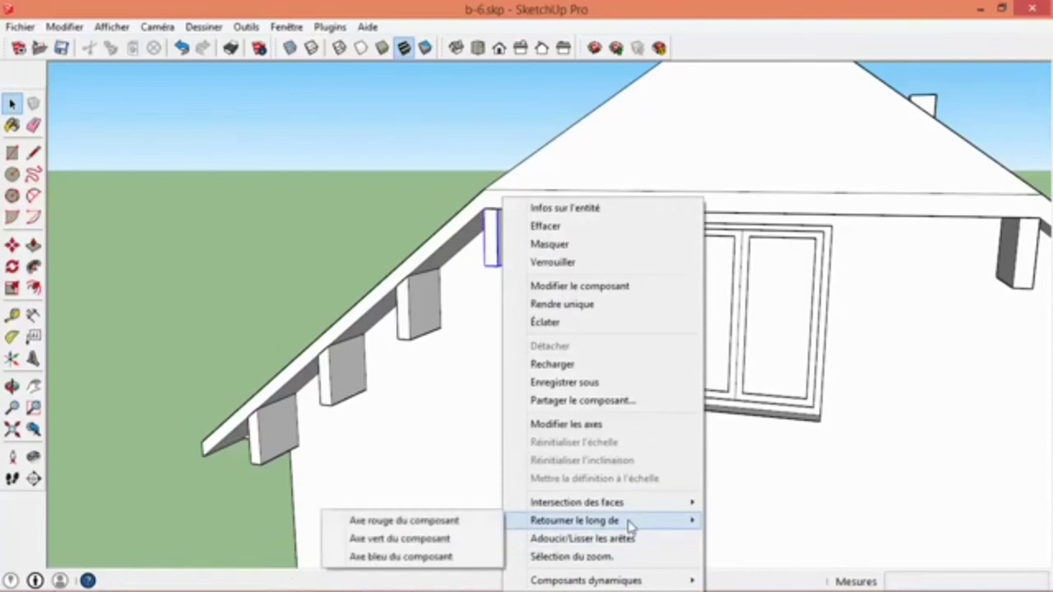
click(430, 545)
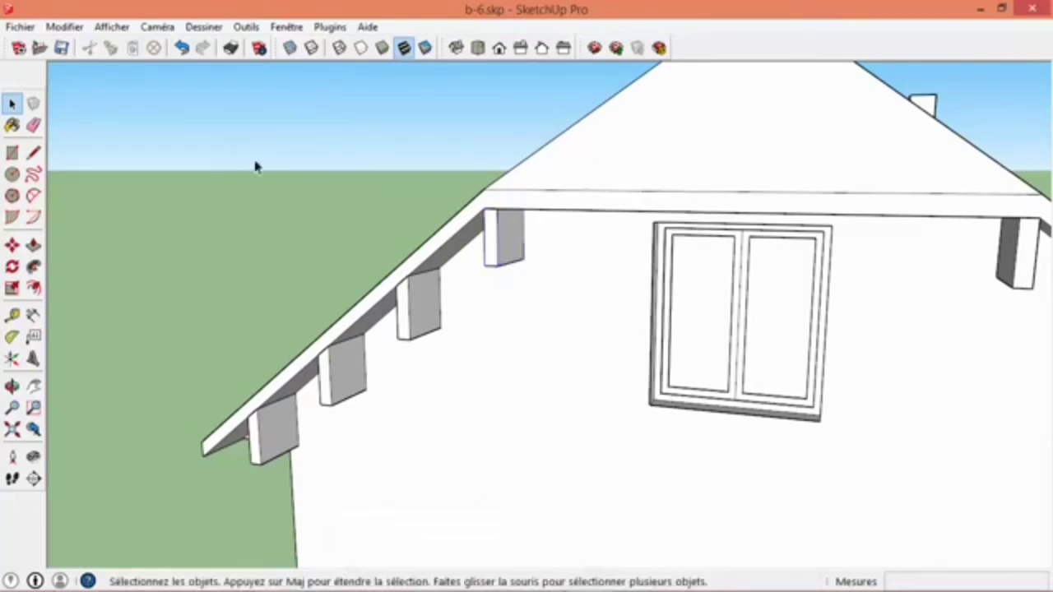
- Flip the lowest right beam along its green axis, and flip it back to follow the roof slope
middle_drag(576, 400, 639, 255)
scroll(639, 256, up, 3)
middle_drag(538, 275, 499, 280)
right_click(538, 359)
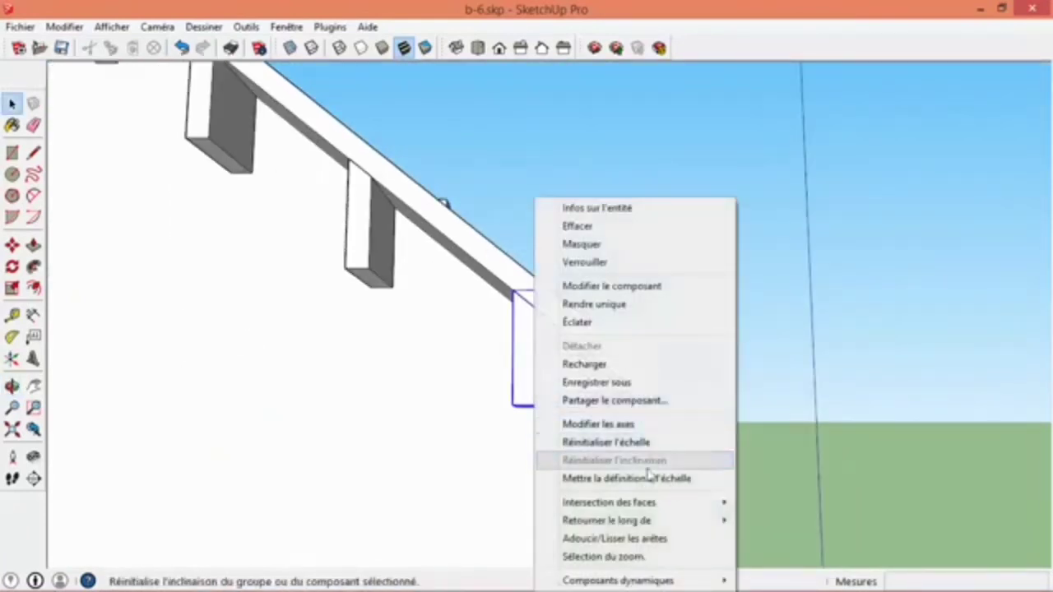
mouse_move(639, 521)
click(500, 538)
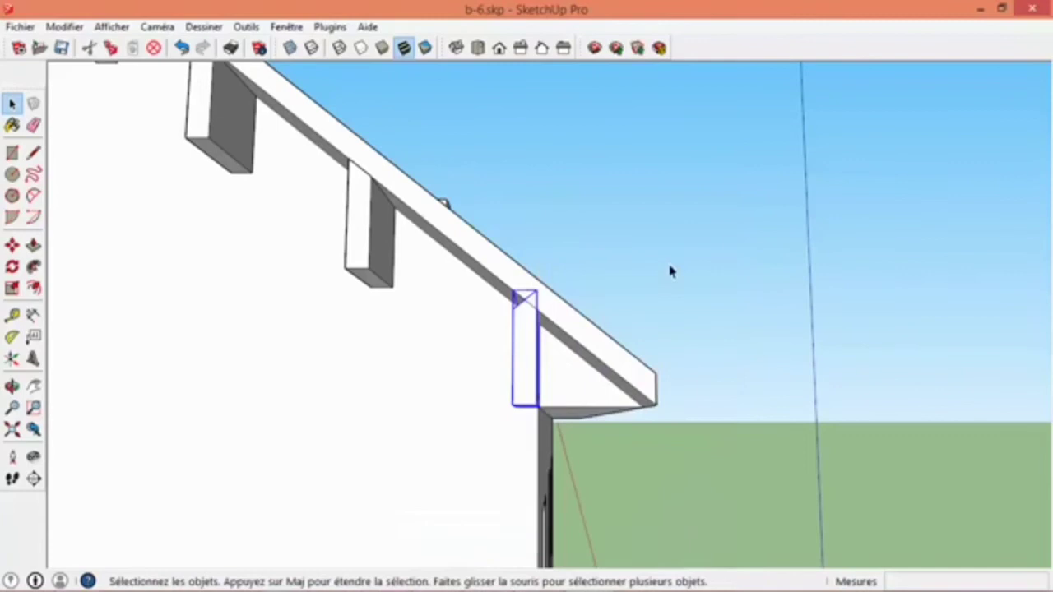
middle_drag(534, 348, 556, 438)
right_click(536, 376)
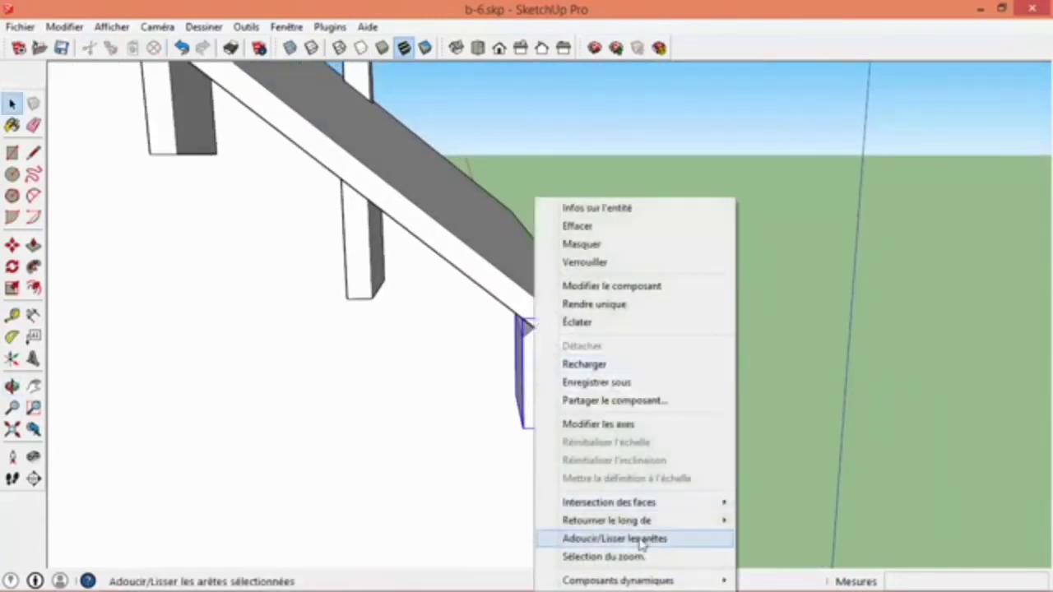
mouse_move(606, 521)
click(463, 542)
scroll(433, 393, down, 9)
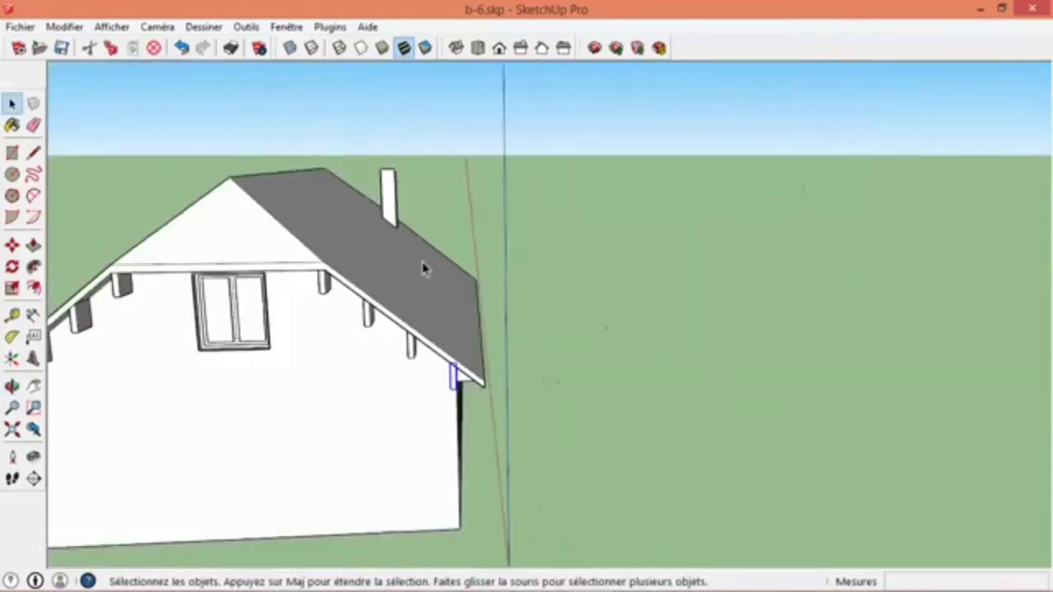
middle_drag(699, 239, 386, 237)
middle_drag(806, 280, 489, 281)
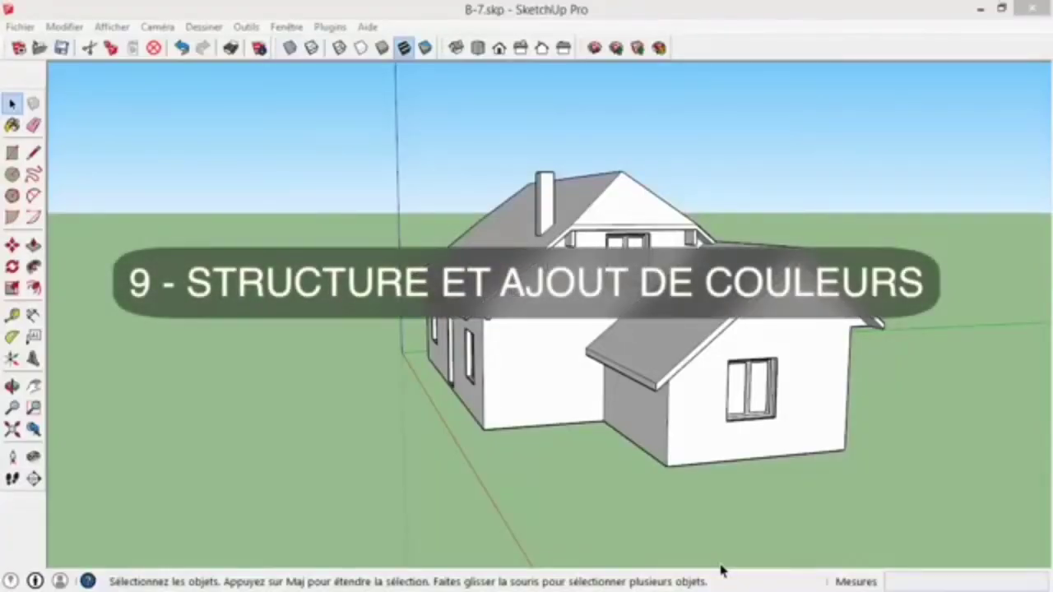
- Open the house group, select its connected geometry to see what it contains, and close the group
mouse_move(378, 247)
middle_down()
mouse_move(559, 287)
mouse_move(823, 296)
middle_up()
mouse_move(477, 296)
middle_down()
mouse_move(825, 228)
mouse_move(352, 244)
mouse_move(459, 277)
mouse_move(423, 360)
mouse_move(404, 348)
middle_up()
middle_drag(569, 319, 1003, 306)
double_click(623, 273)
triple_click(622, 273)
click(598, 343)
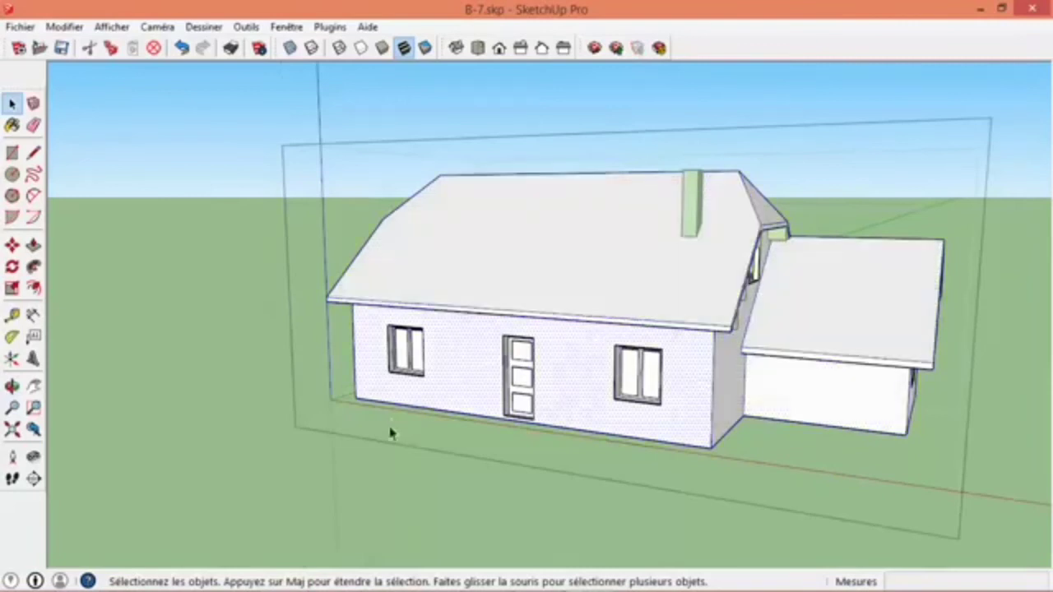
click(390, 469)
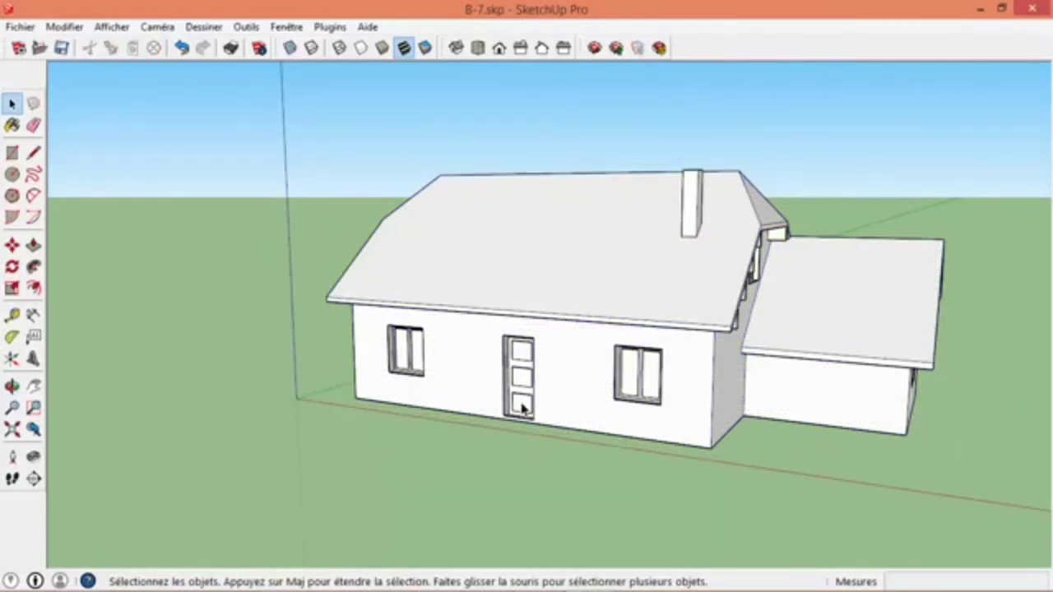
- Show the Structure window and place it beside the house
click(287, 27)
mouse_move(246, 27)
mouse_move(287, 28)
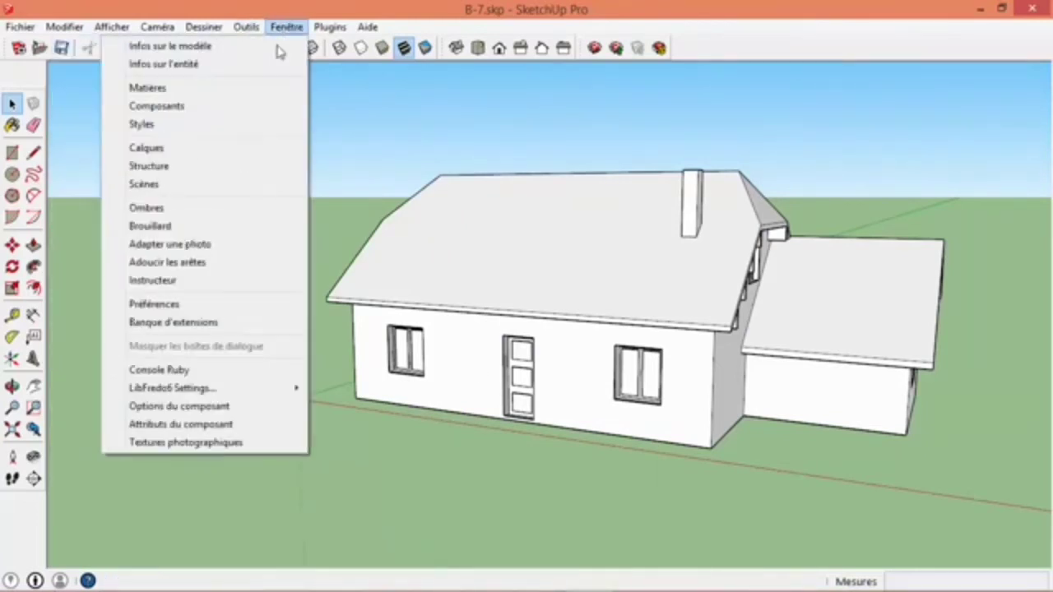
click(226, 164)
drag(133, 57, 249, 132)
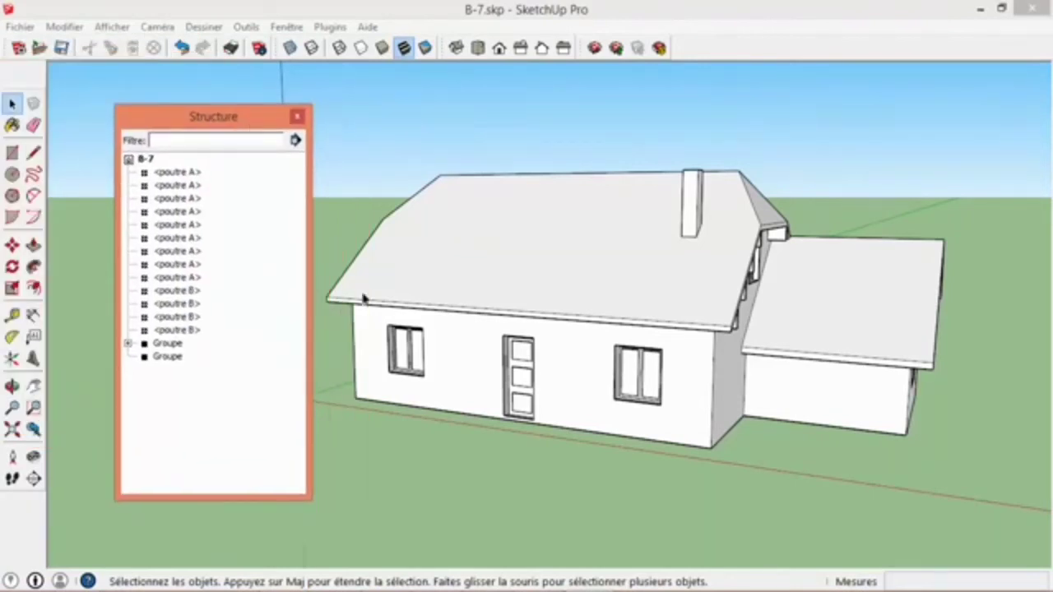
- Locate the poutre A and poutre B beam components in the model by selecting their entries in the structure list
middle_drag(429, 246, 755, 258)
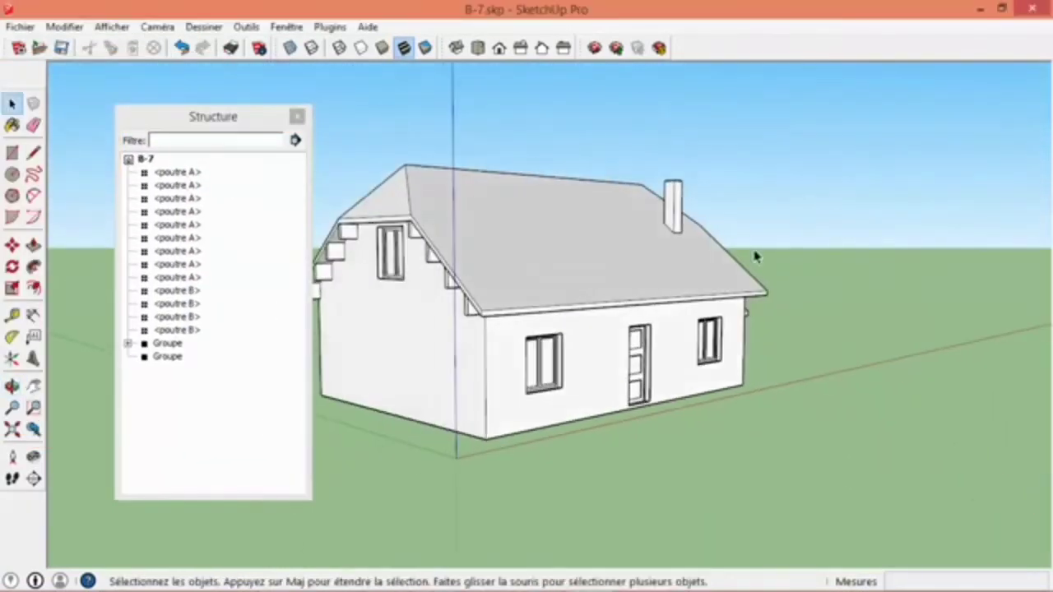
click(177, 330)
shift+click(177, 171)
middle_drag(469, 278, 275, 351)
scroll(552, 246, up, 3)
scroll(557, 253, down, 3)
- Rename the chimney group in the structure list as cheminée
click(168, 356)
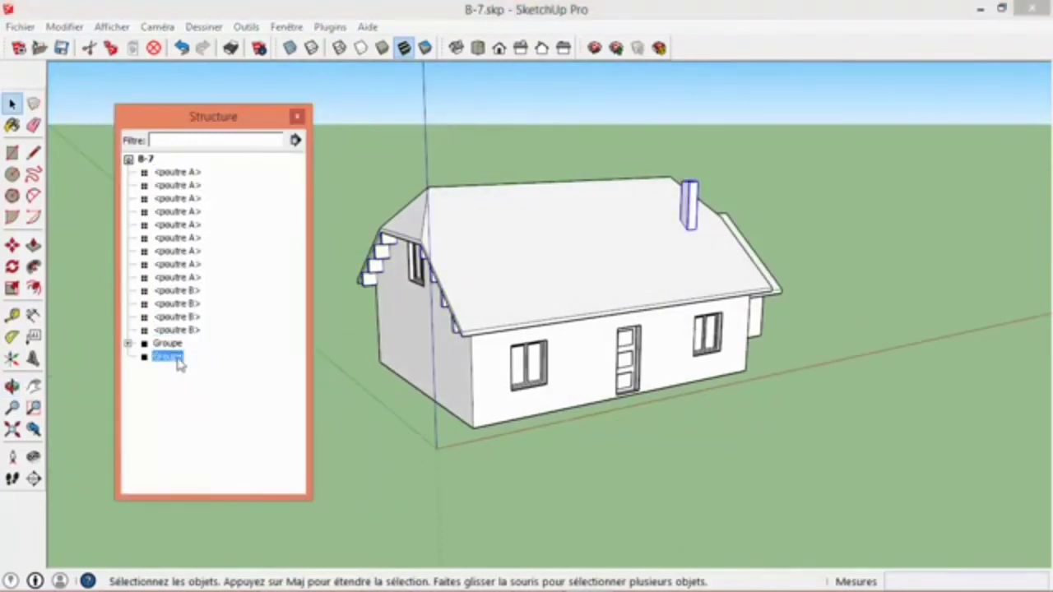
middle_drag(740, 227, 557, 270)
scroll(623, 255, up, 3)
scroll(622, 256, down, 2)
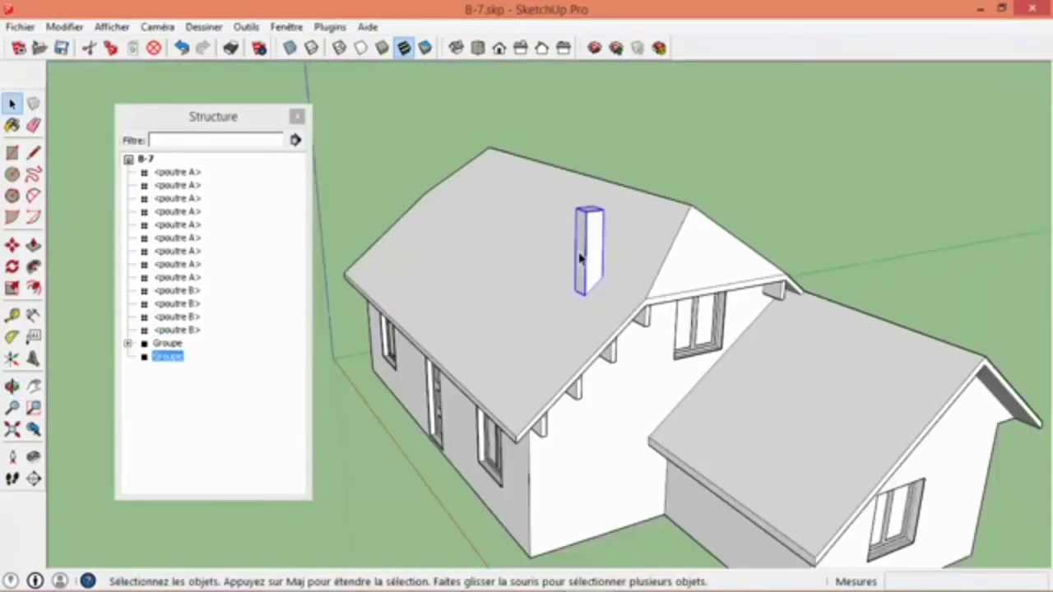
right_click(165, 363)
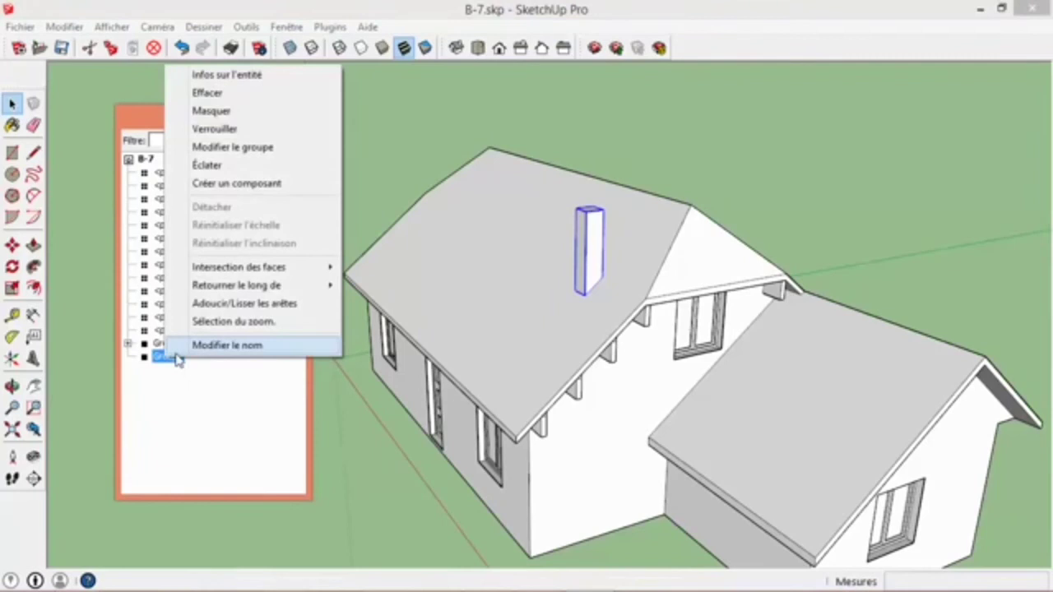
click(191, 349)
text(cheminée)
key(Return)
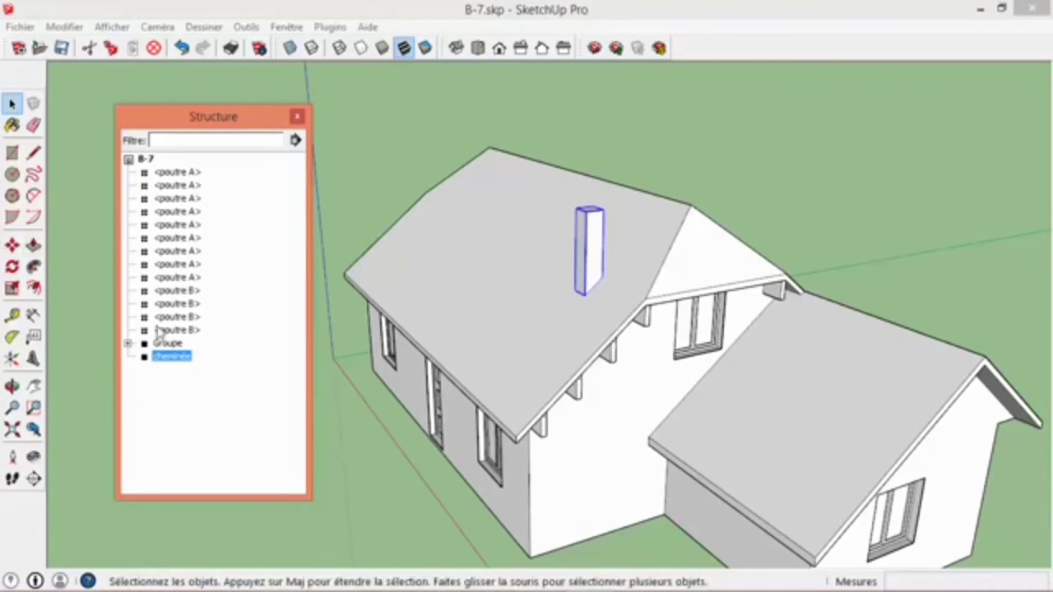
- Expand the house group in the structure list and check the fenetre and porte components nested inside it
click(169, 344)
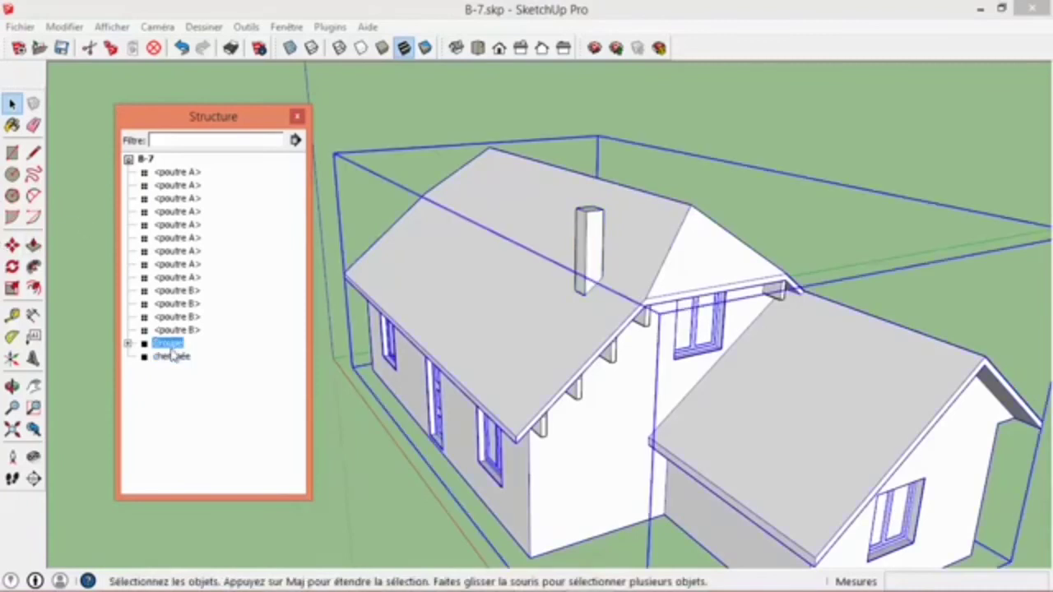
click(128, 344)
click(178, 359)
click(184, 384)
click(188, 423)
click(353, 462)
- Select the chimney and a roof beam in the model to find their matching entries in the structure list
middle_drag(354, 462, 731, 239)
click(615, 313)
scroll(613, 321, down, 4)
scroll(662, 244, up, 3)
click(638, 260)
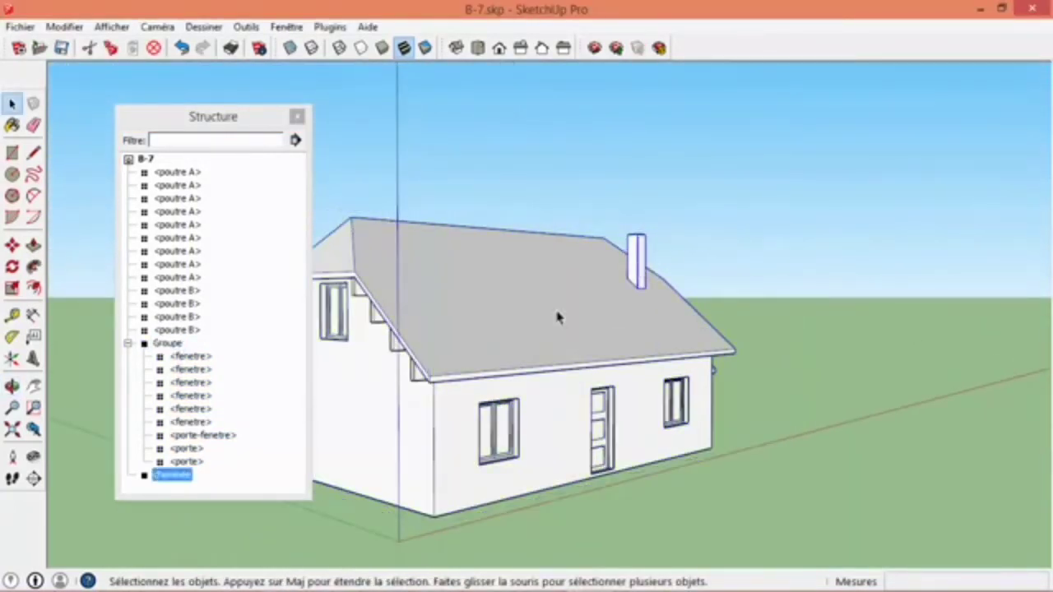
click(413, 385)
middle_drag(512, 359, 338, 336)
scroll(495, 322, down, 2)
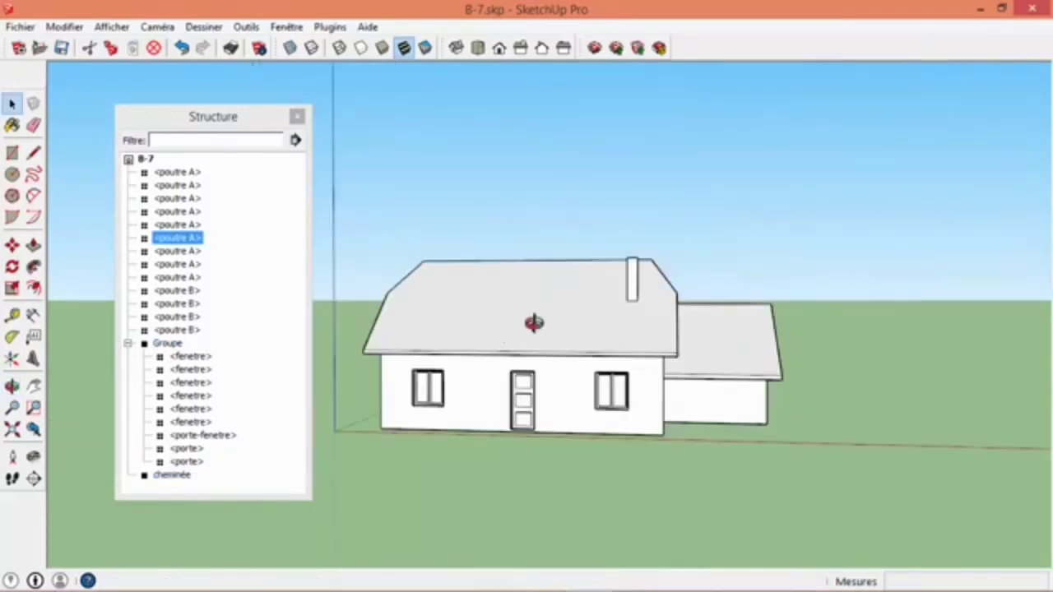
- Explode the house group so its components are released to the top level of the model
middle_drag(533, 322, 535, 328)
right_click(519, 323)
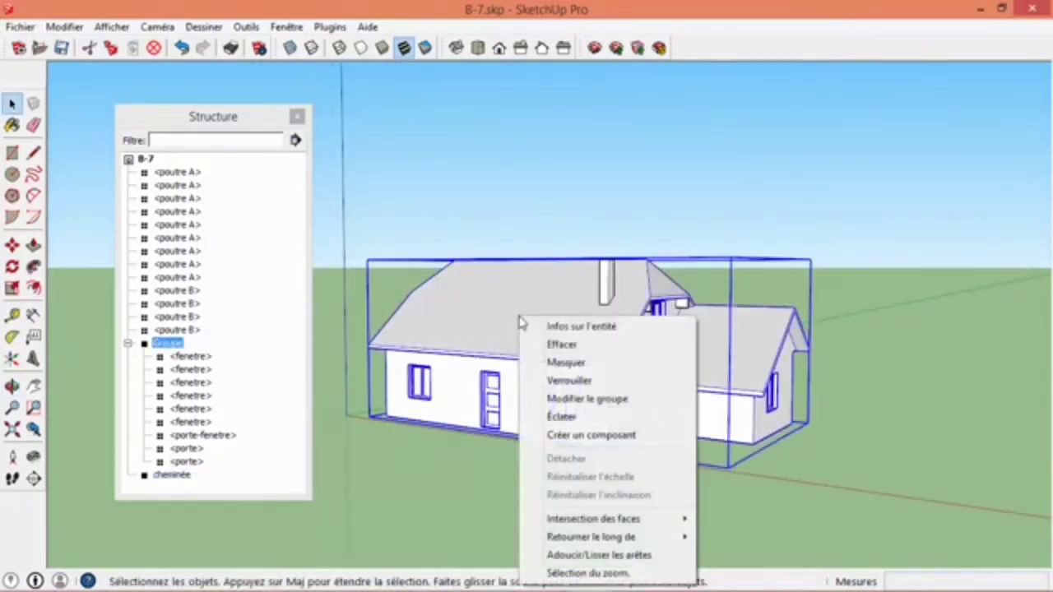
click(560, 418)
click(516, 477)
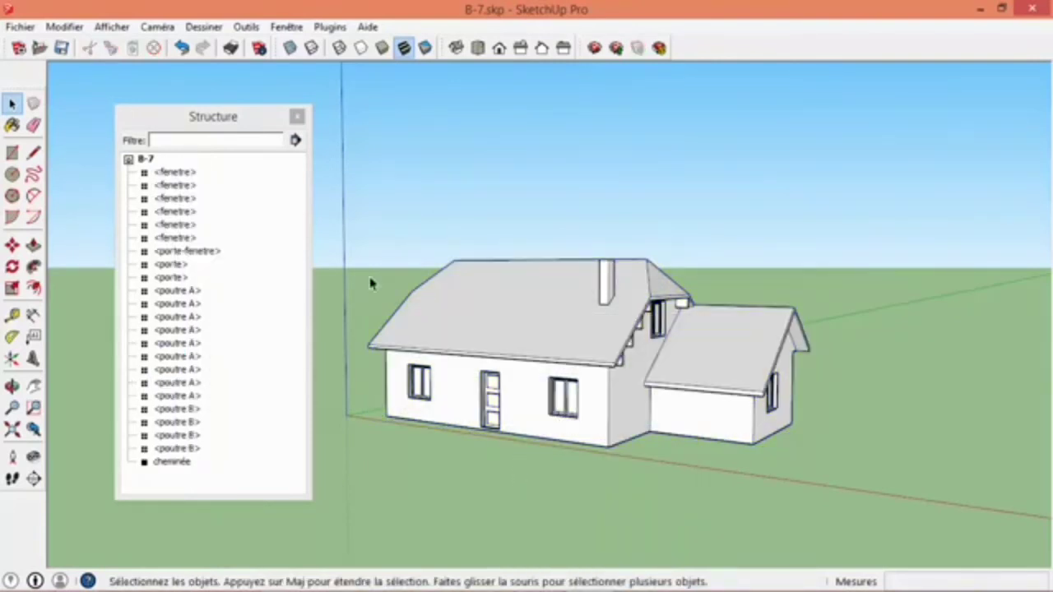
- Group the entire house together with its windows, doors, beams and chimney
drag(317, 172, 913, 515)
middle_drag(605, 301, 1051, 313)
scroll(390, 318, up, 4)
scroll(390, 318, down, 4)
right_click(601, 325)
click(665, 403)
middle_drag(552, 385, 434, 371)
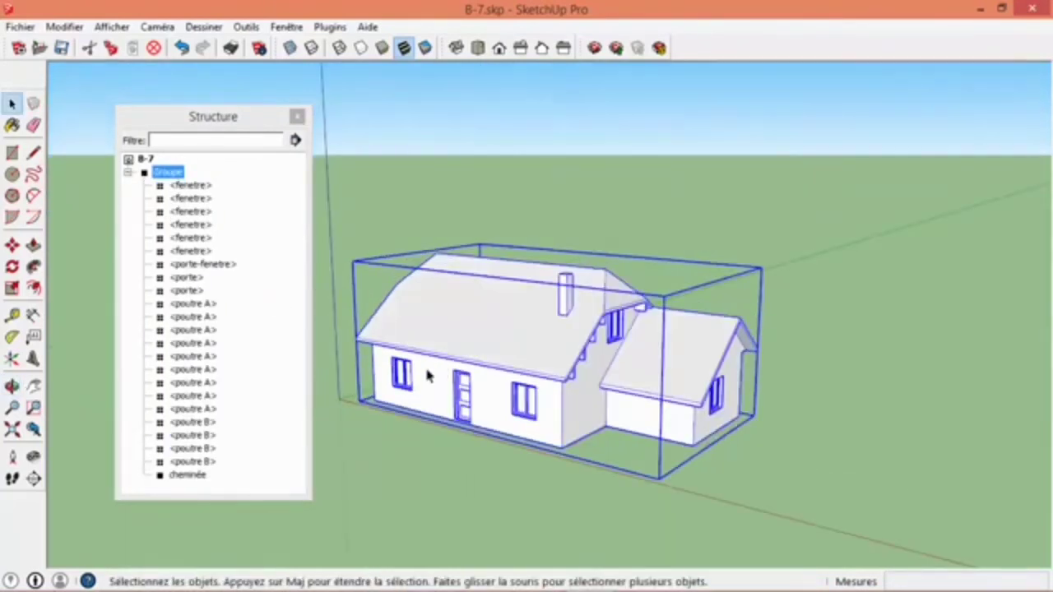
- Collapse and re-expand the new group in the structure list, and examine its nested windows, doors and beams
click(127, 174)
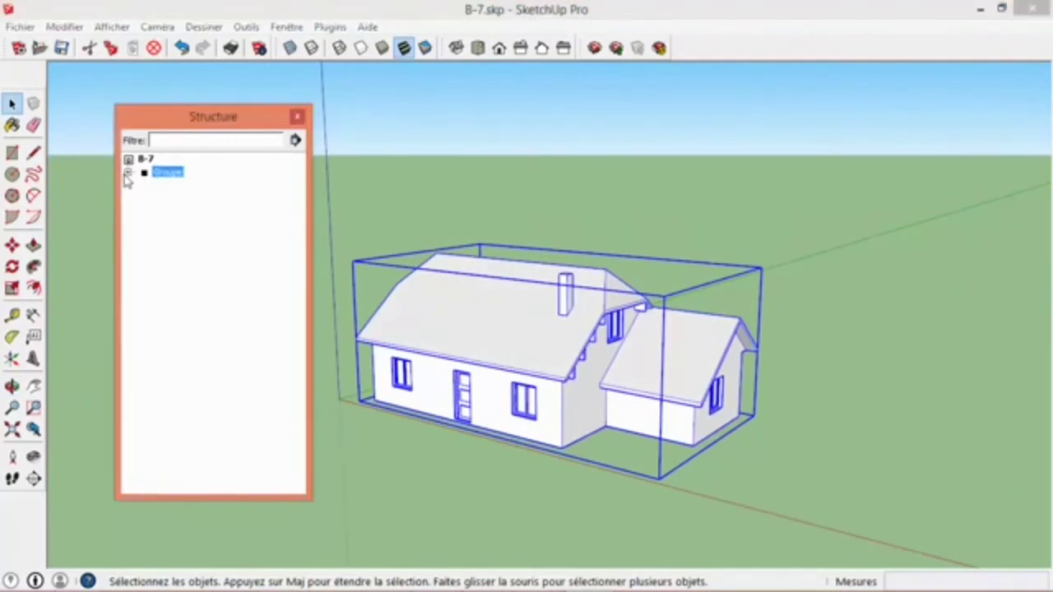
click(127, 175)
click(177, 187)
click(185, 212)
click(191, 251)
click(194, 304)
click(193, 356)
click(194, 396)
click(193, 435)
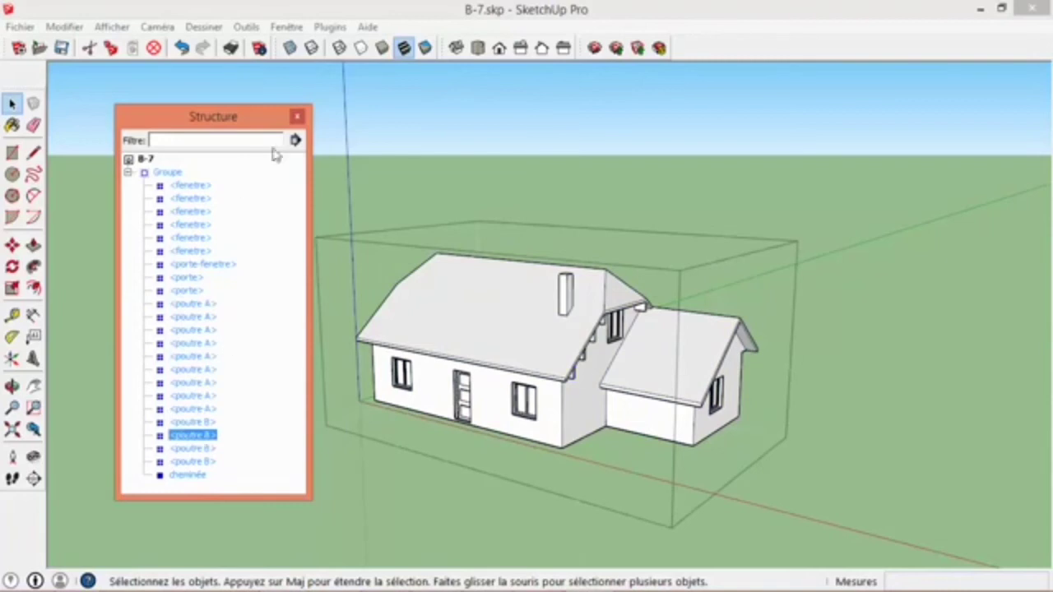
- Close the Structure window and leave the house group
click(298, 117)
click(372, 155)
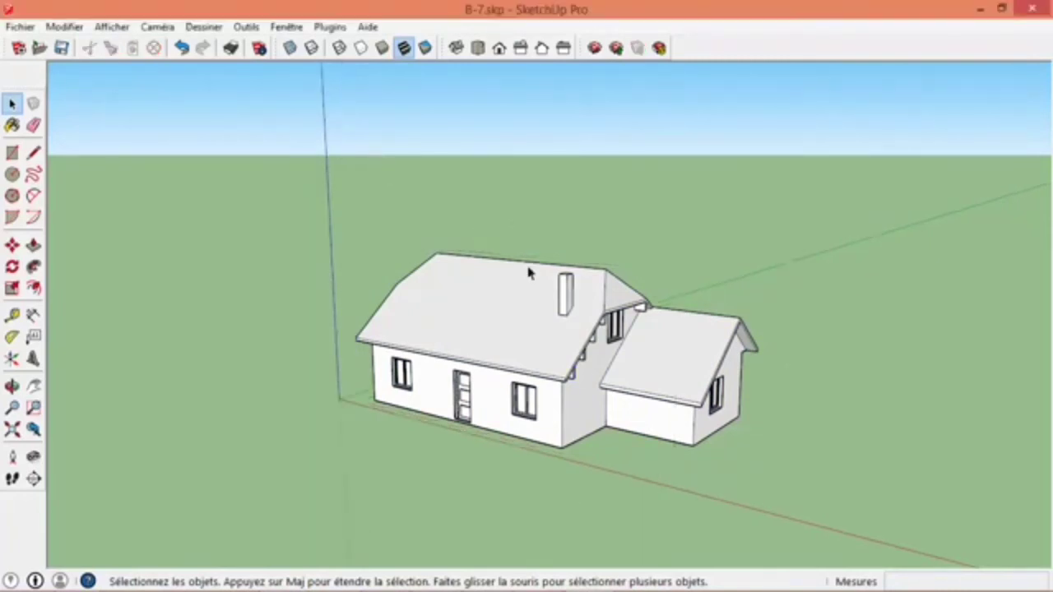
middle_drag(524, 269, 404, 305)
scroll(627, 352, up, 4)
middle_drag(629, 376, 638, 329)
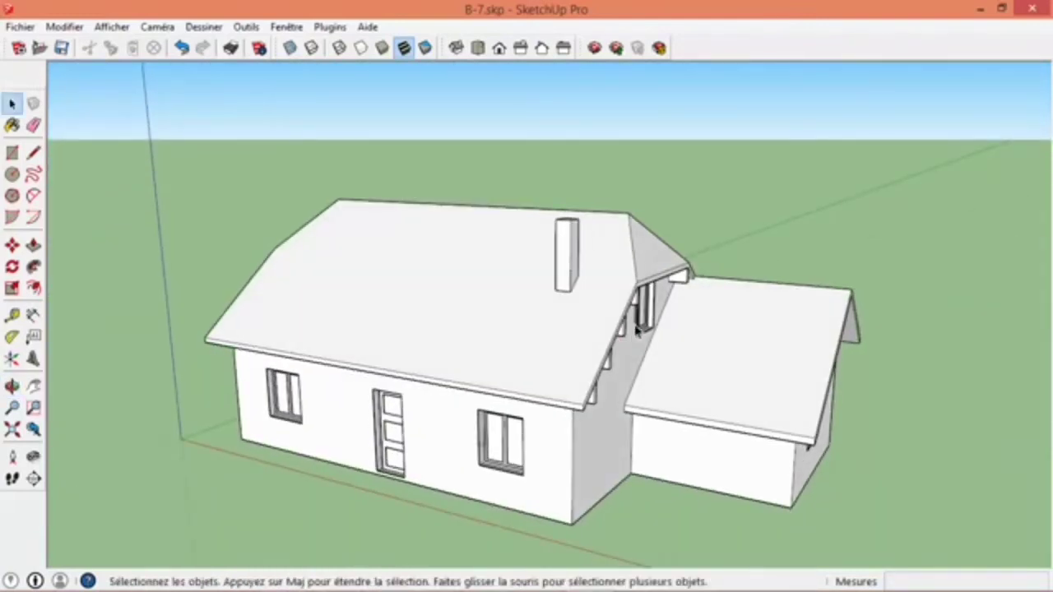
scroll(324, 337, down, 5)
middle_drag(411, 334, 506, 293)
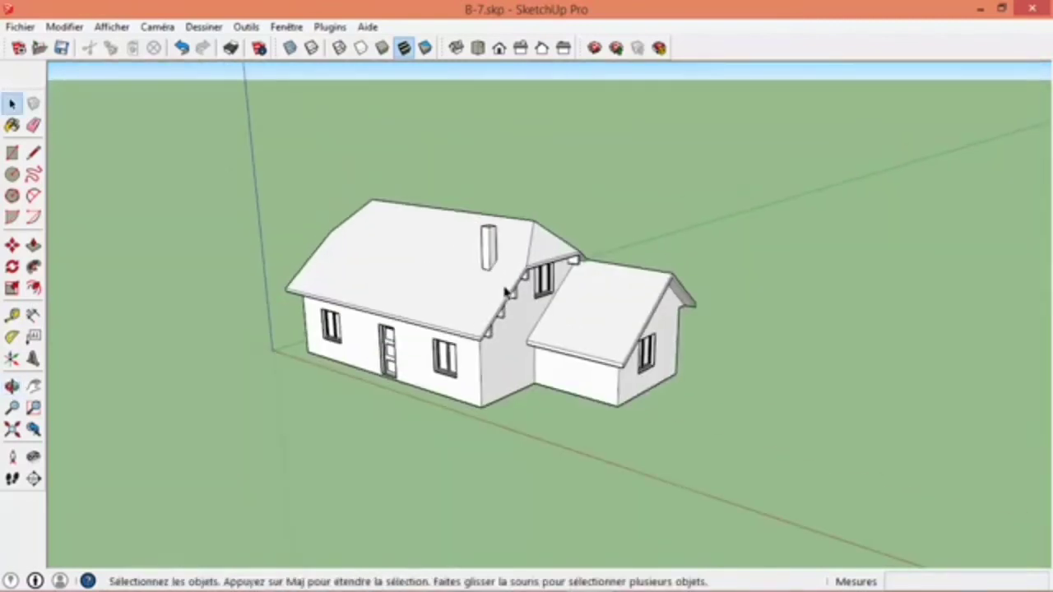
- Start the paint tool and display the Couverture collection of roofing materials
click(11, 128)
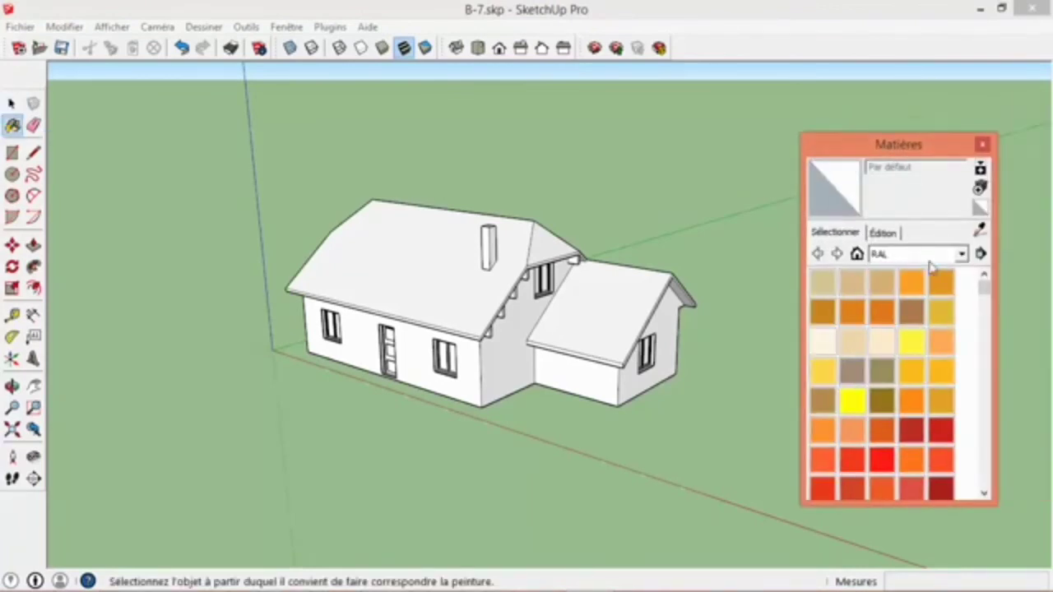
click(929, 254)
click(911, 297)
drag(913, 157, 873, 141)
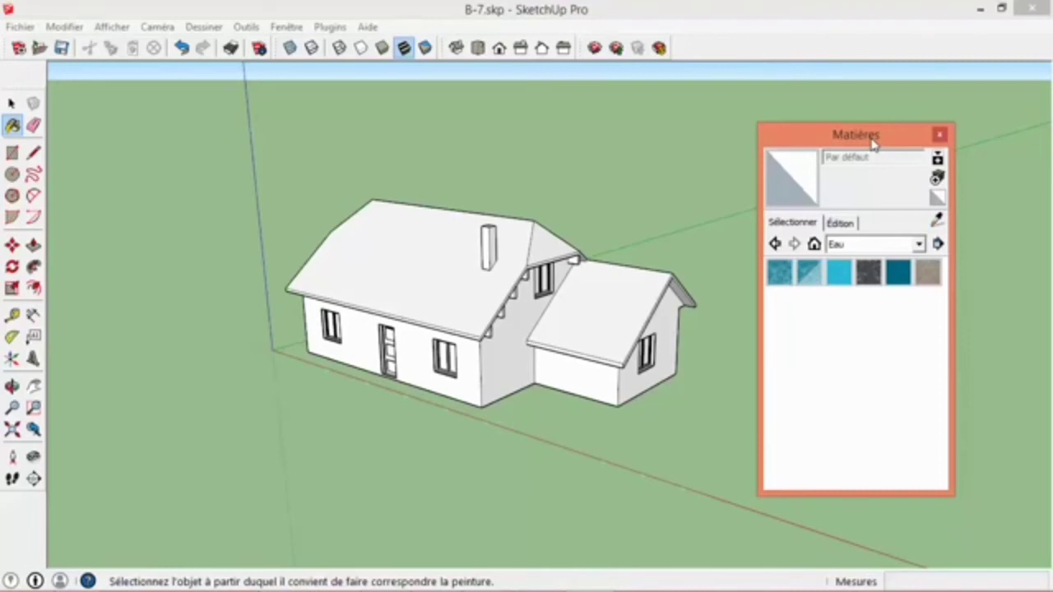
middle_drag(587, 287, 573, 312)
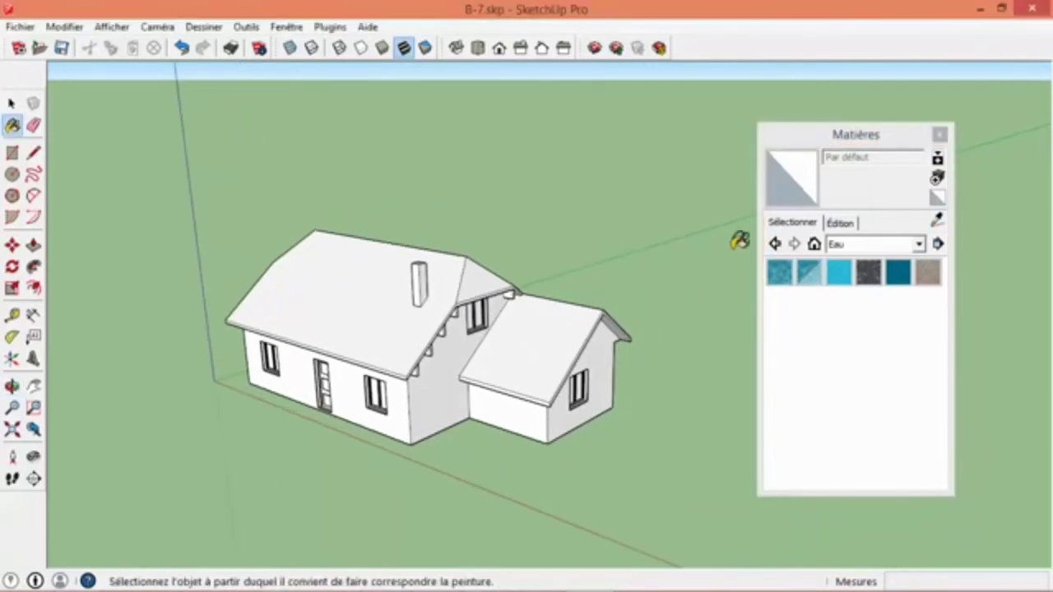
click(885, 245)
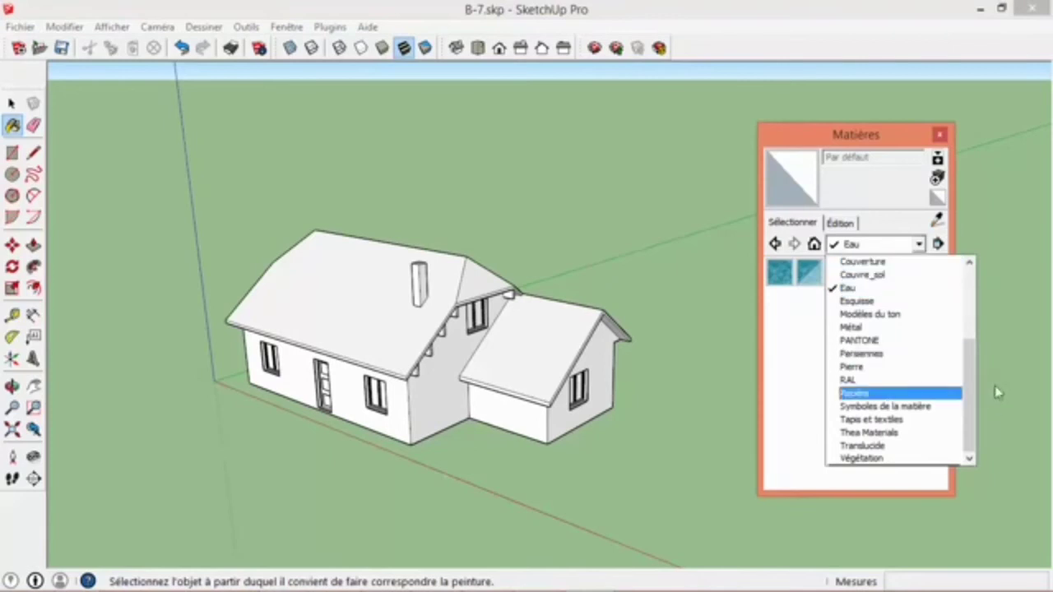
drag(966, 397, 966, 312)
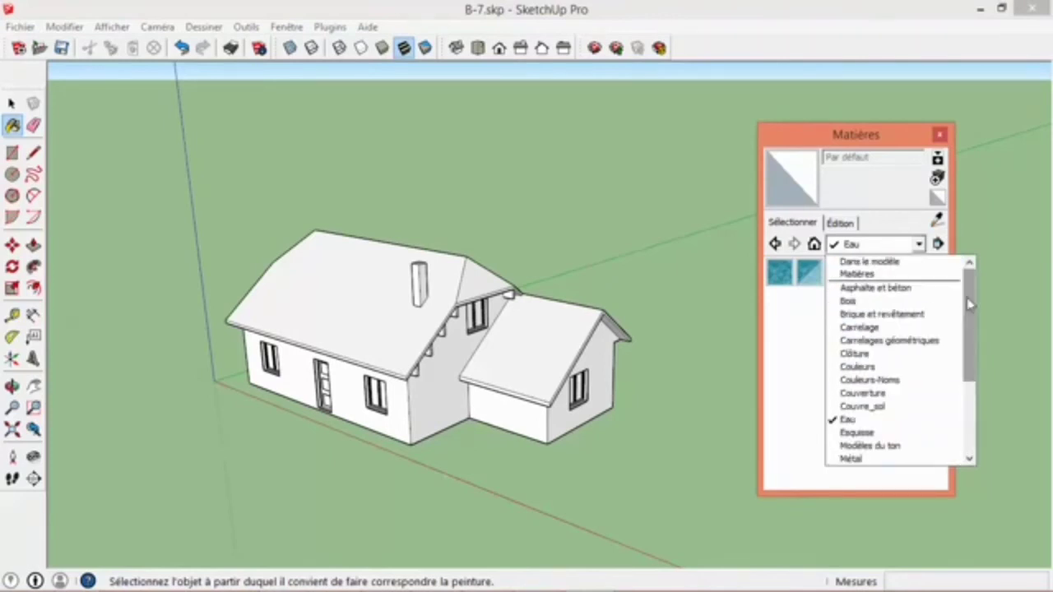
click(893, 393)
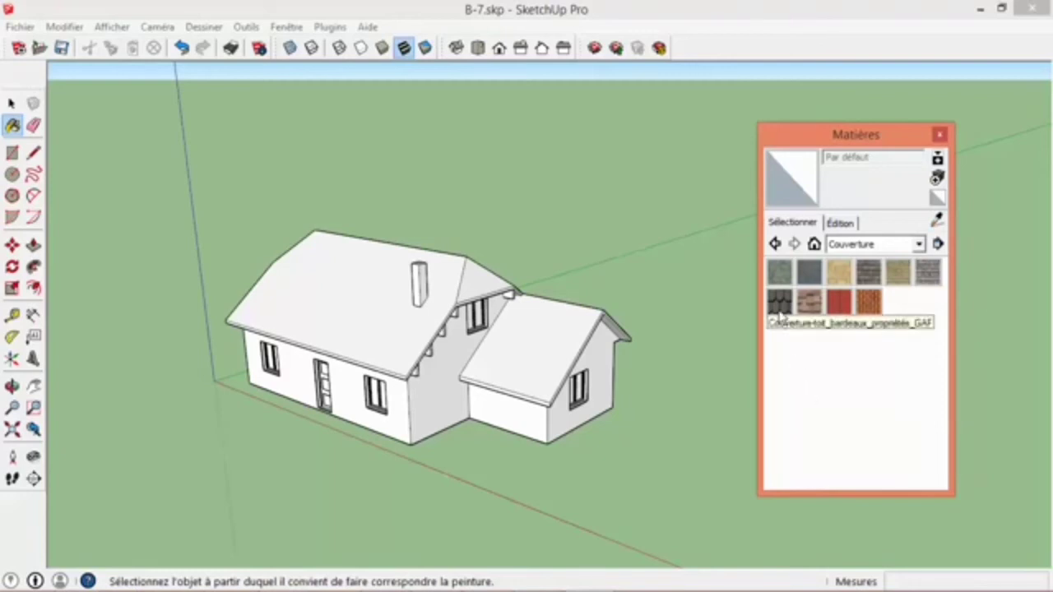
- Try to apply the Couverture-toit_bardeaux_propriétés_GAF shingles to the whole house group, and undo it
click(779, 301)
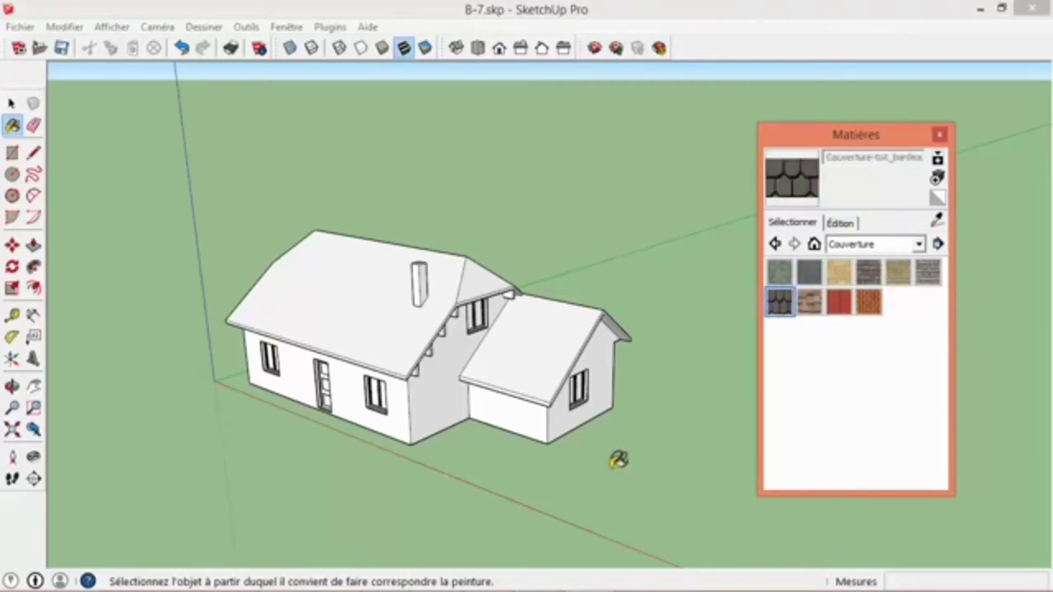
click(376, 314)
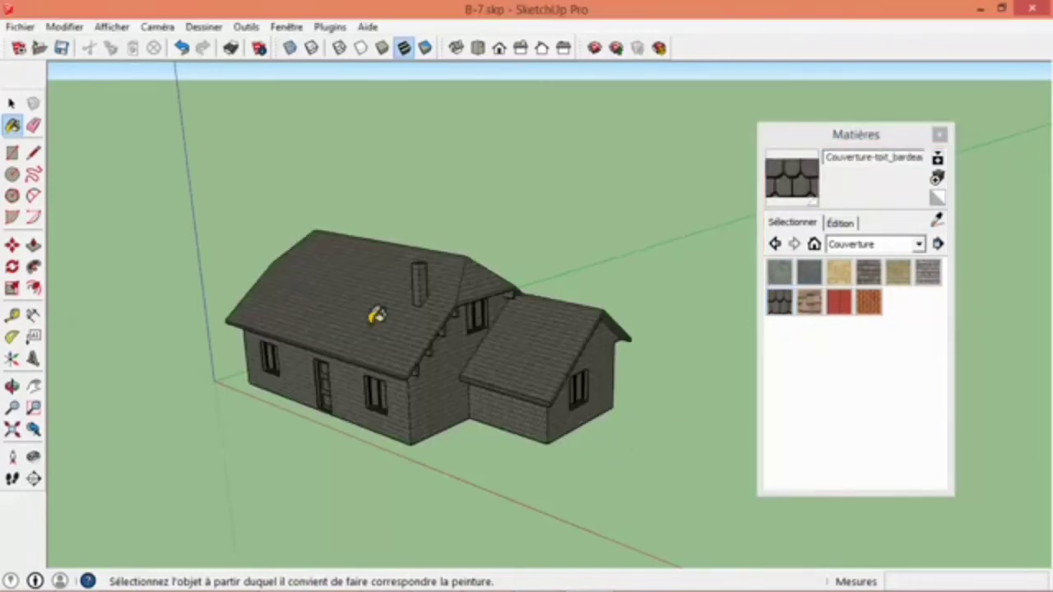
key(ctrl+z)
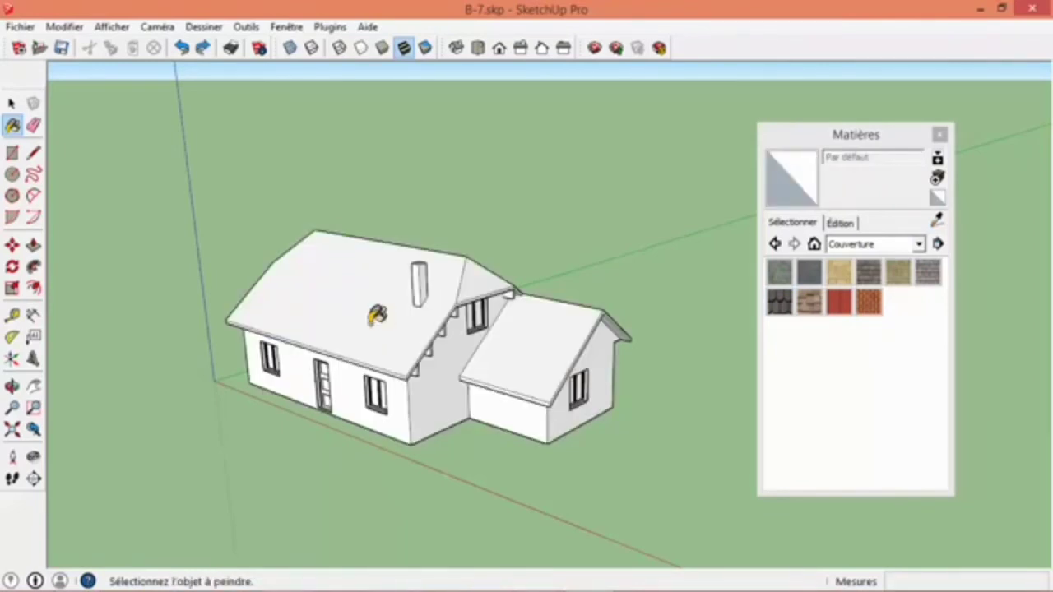
key(alt)
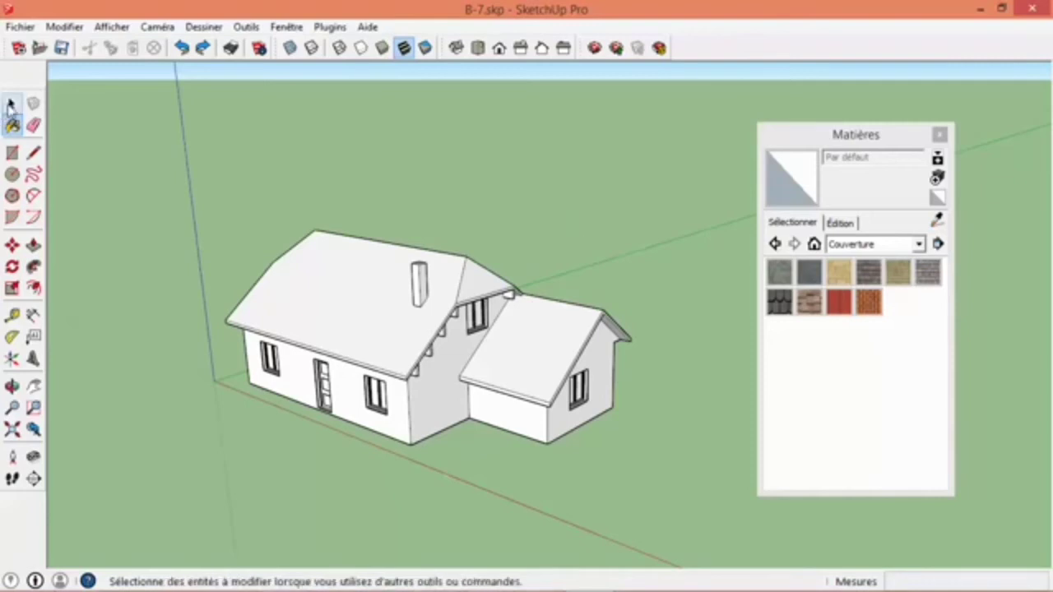
- Open the house group and paint the main roof's front slope with the Couverture-toit_bardeaux_propriétés_GAF shingles
click(11, 103)
click(403, 347)
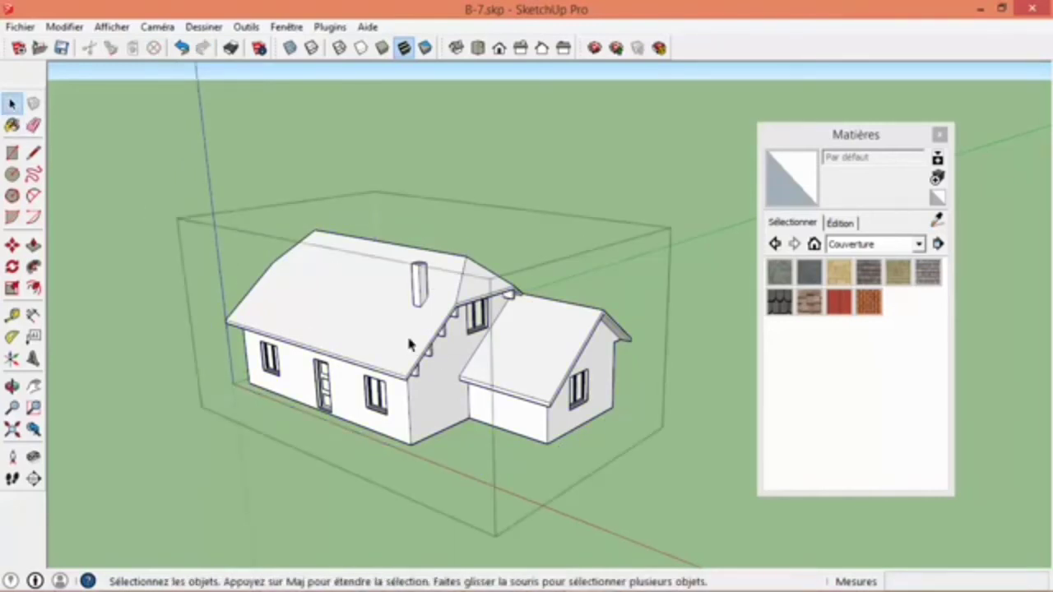
click(409, 343)
click(523, 350)
click(376, 328)
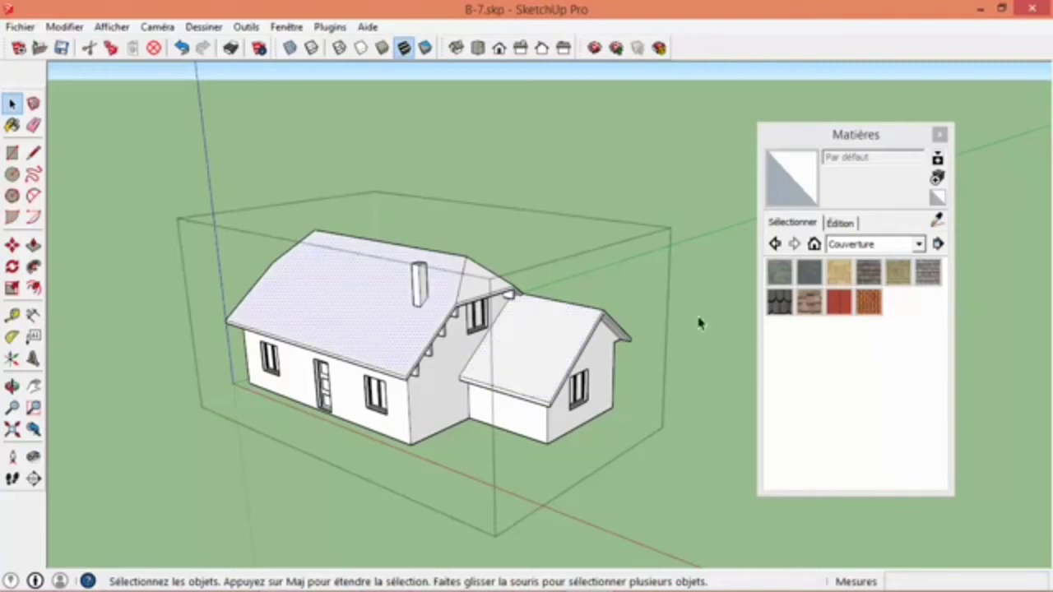
click(779, 301)
click(416, 311)
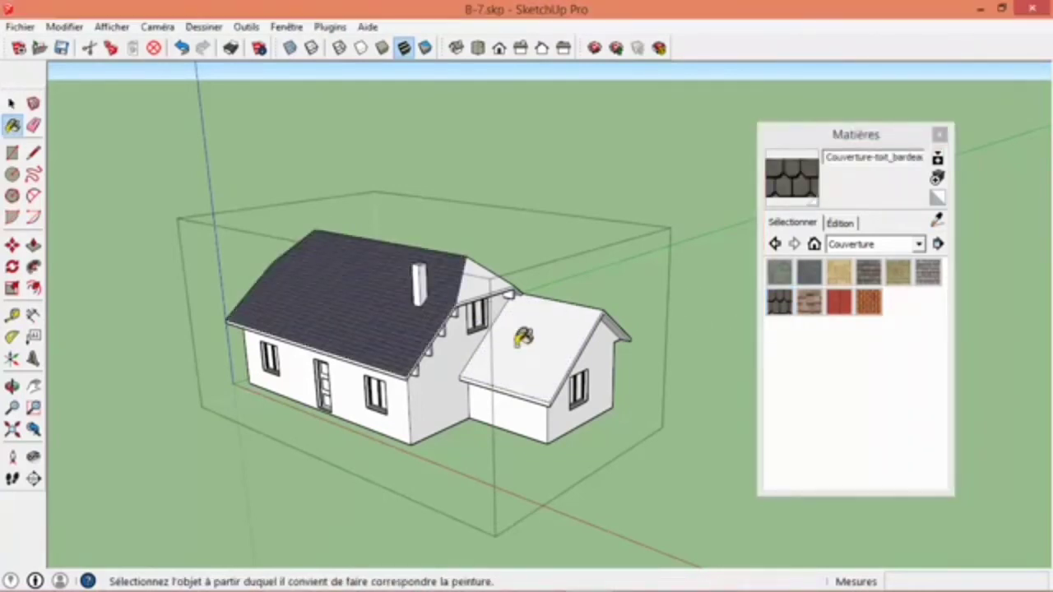
- Paint the extension's roof slope, the hipped end and the rear roof slope with the same dark shingles
click(506, 325)
scroll(493, 312, up, 5)
click(445, 204)
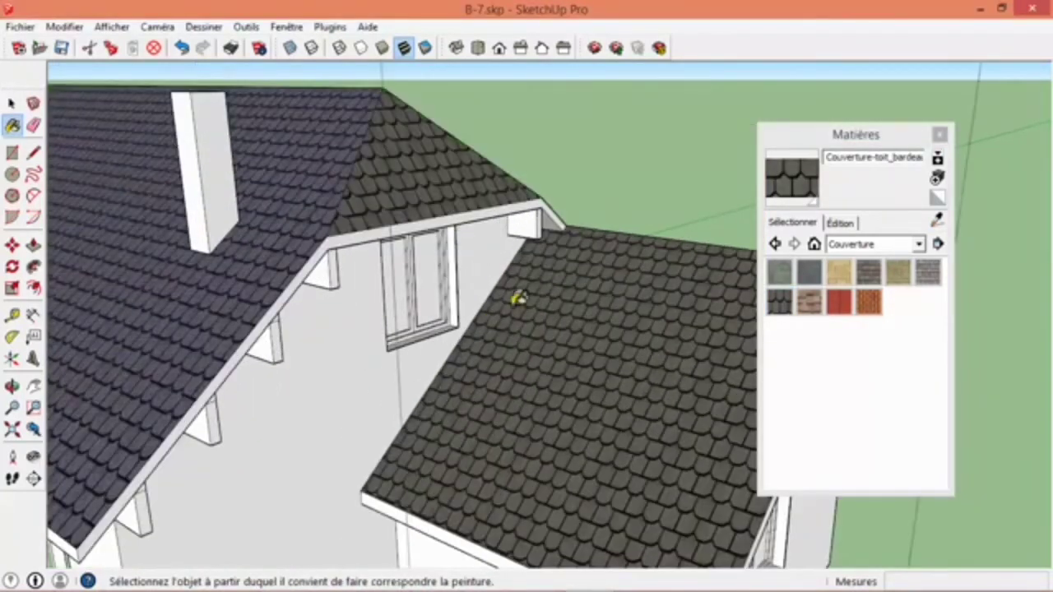
middle_drag(517, 298, 399, 360)
scroll(411, 360, down, 3)
click(446, 357)
middle_drag(666, 239, 176, 301)
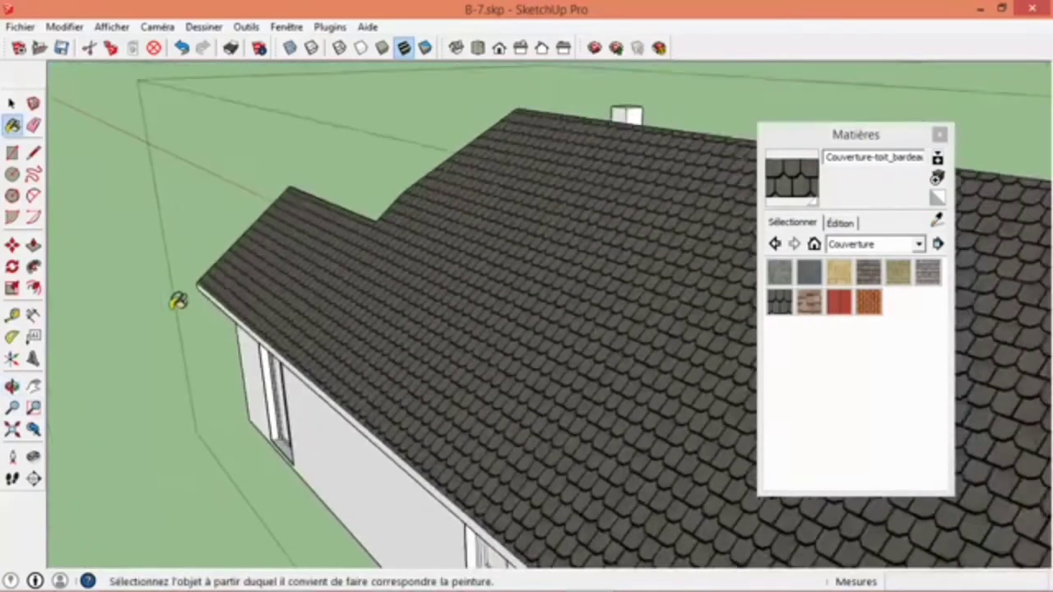
- Choose RAL 1001 Beige from the RAL collection and paint the main house's gable wall and the extension's adjoining side wall
scroll(176, 301, down, 5)
middle_drag(699, 349, 533, 306)
click(383, 262)
mouse_move(383, 262)
middle_down()
mouse_move(176, 318)
mouse_move(318, 275)
mouse_move(501, 275)
mouse_move(450, 206)
mouse_move(453, 235)
middle_up()
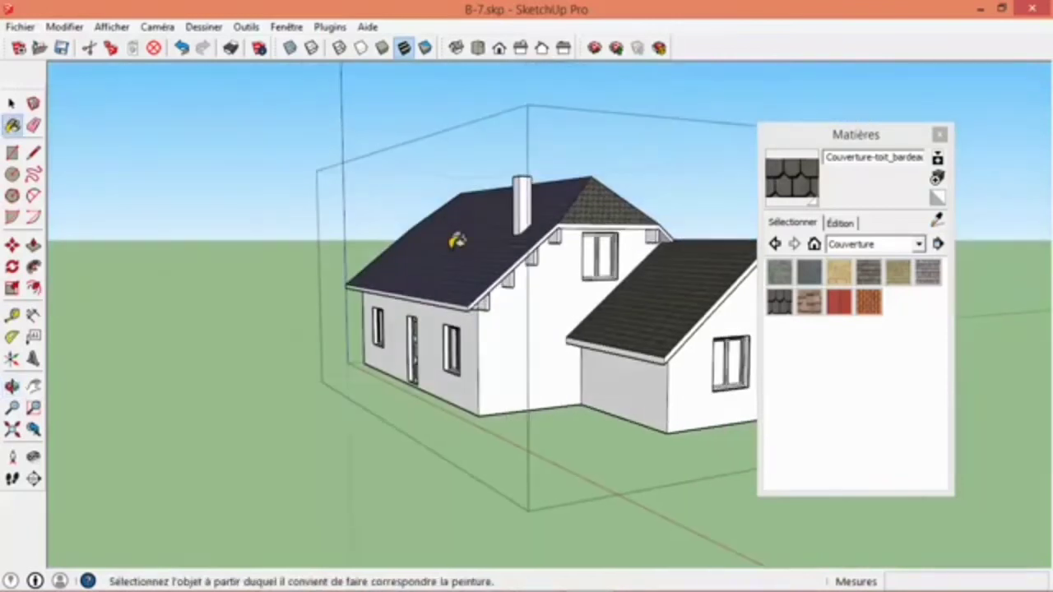
click(878, 244)
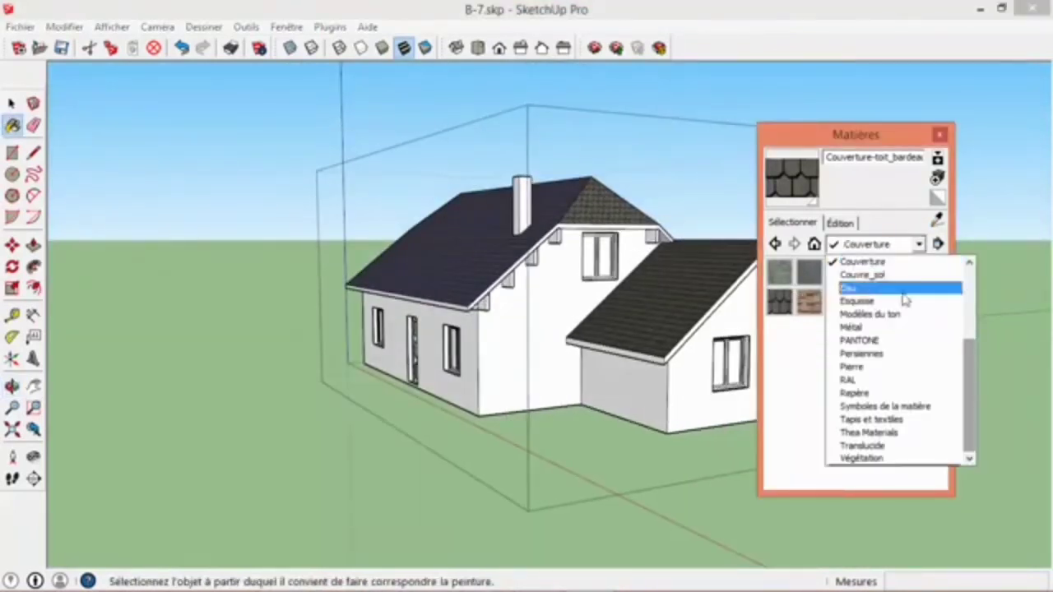
click(915, 381)
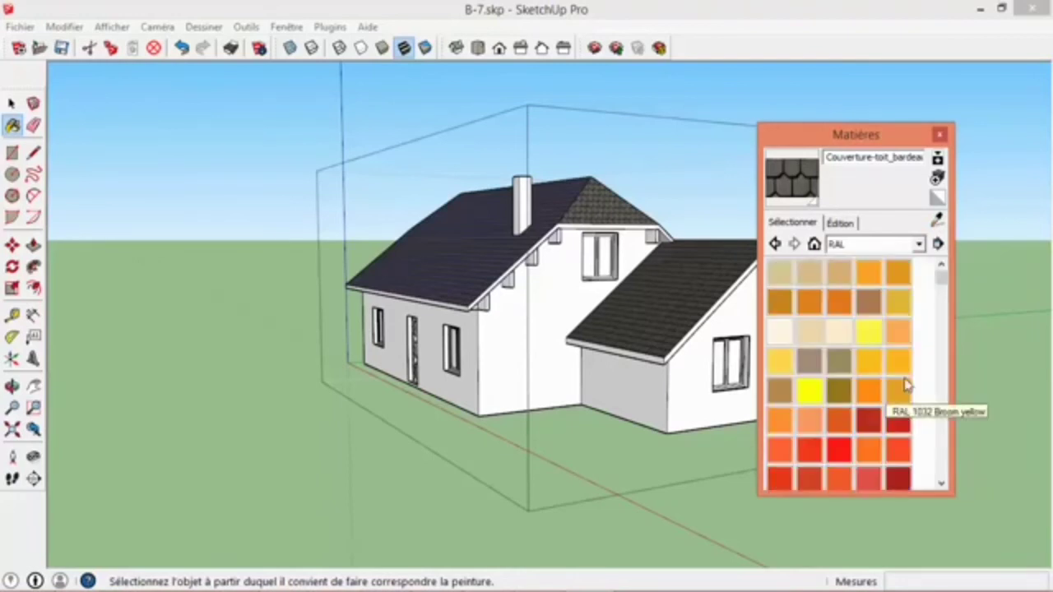
mouse_move(944, 281)
mouse_down()
mouse_move(940, 343)
mouse_move(940, 278)
mouse_up()
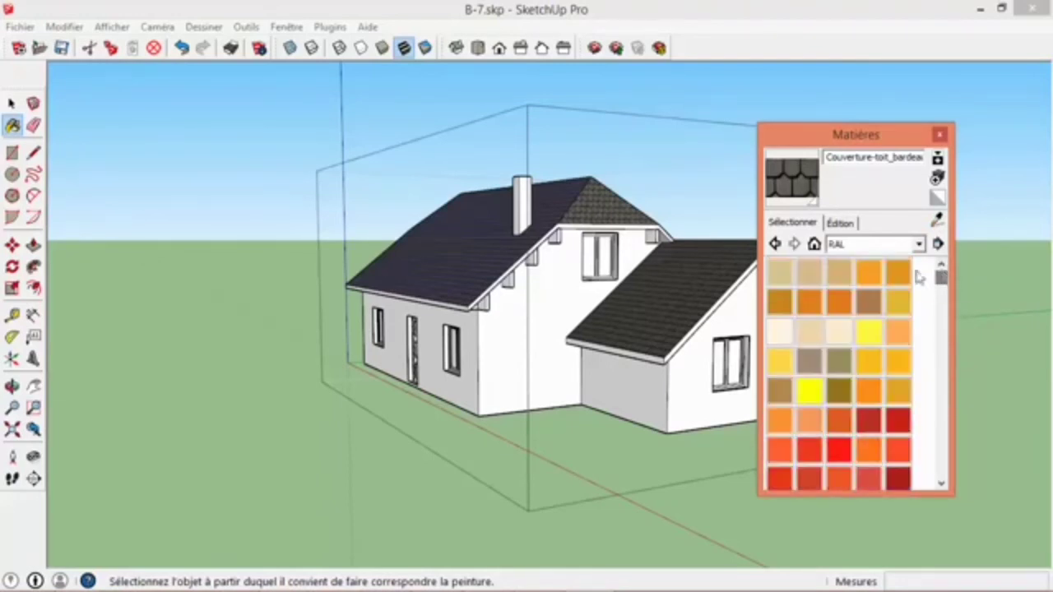
click(809, 279)
click(521, 371)
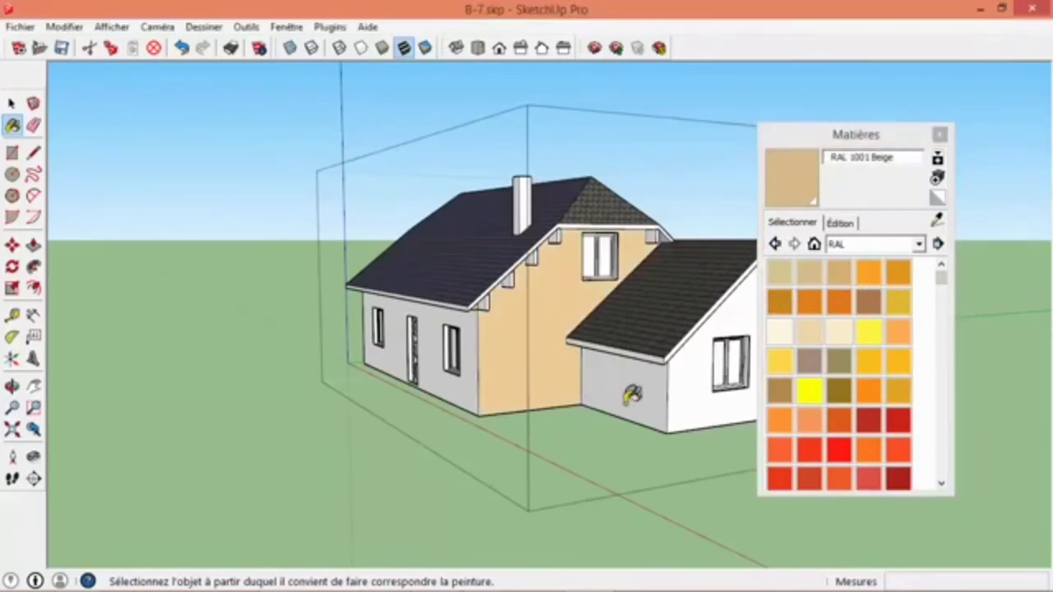
click(646, 395)
- Paint more of the house's outer walls, including the long rear wall, with RAL 1001 Beige
mouse_move(473, 372)
middle_down()
mouse_move(499, 357)
mouse_move(329, 317)
mouse_move(886, 371)
mouse_move(639, 353)
middle_up()
click(320, 346)
click(605, 365)
- Try to paint the glazed double door in the long rear wall with RAL 1001 Beige, and undo it
scroll(409, 358, up, 10)
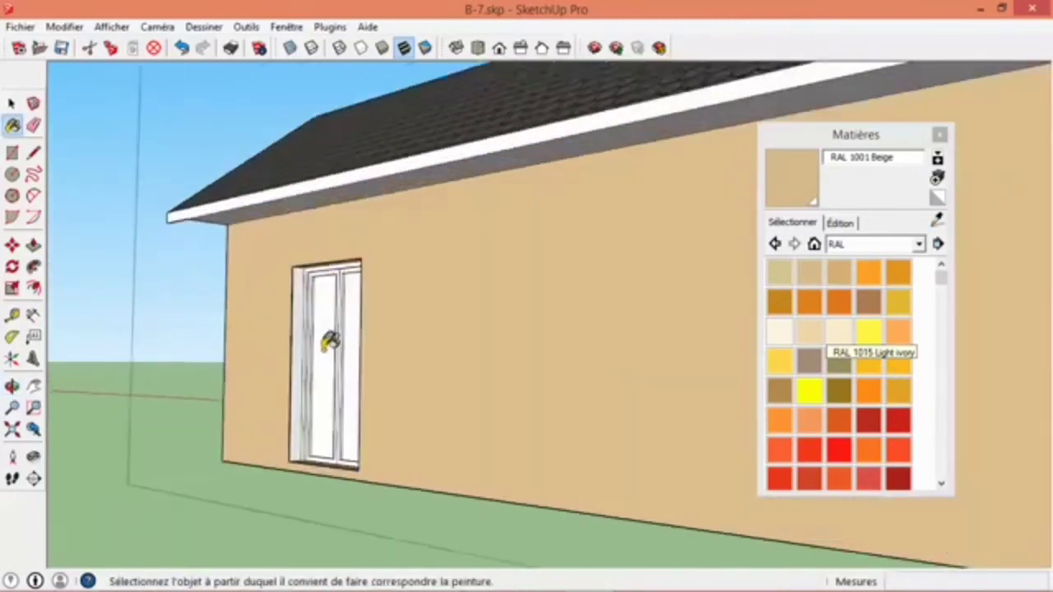
scroll(315, 337, down, 3)
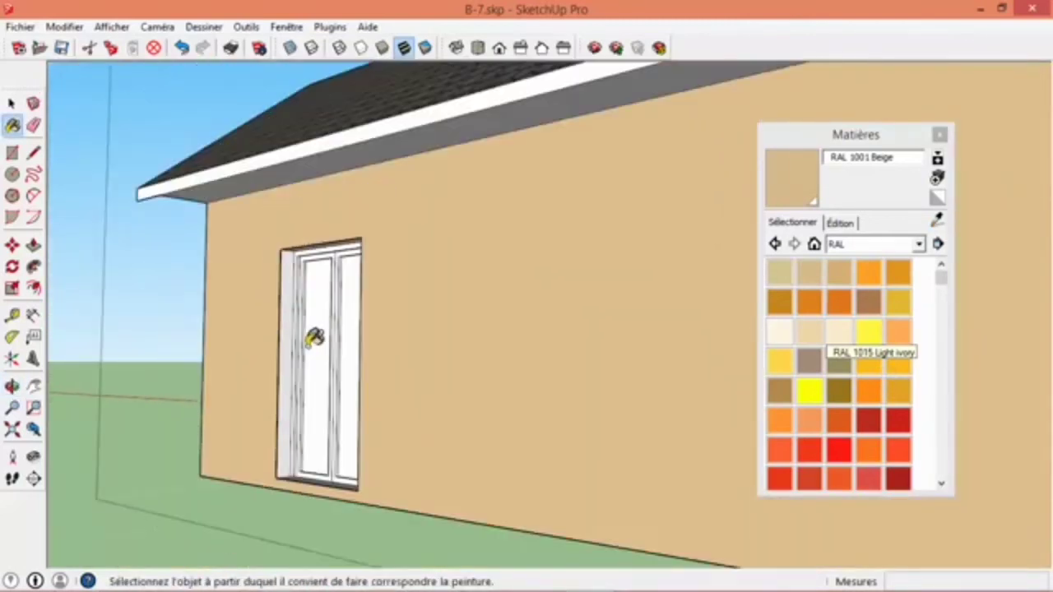
click(295, 347)
scroll(297, 351, down, 3)
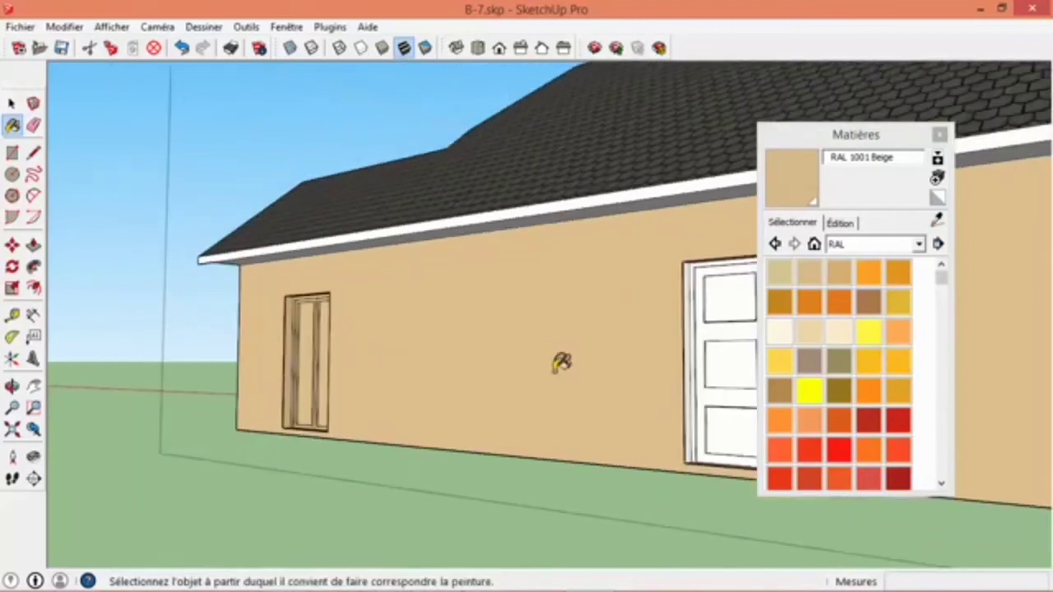
key(ctrl+z)
- Paint the extension's gable wall, the underside of the front eave and the underside of the house with RAL 1001 Beige
middle_drag(404, 374, 709, 370)
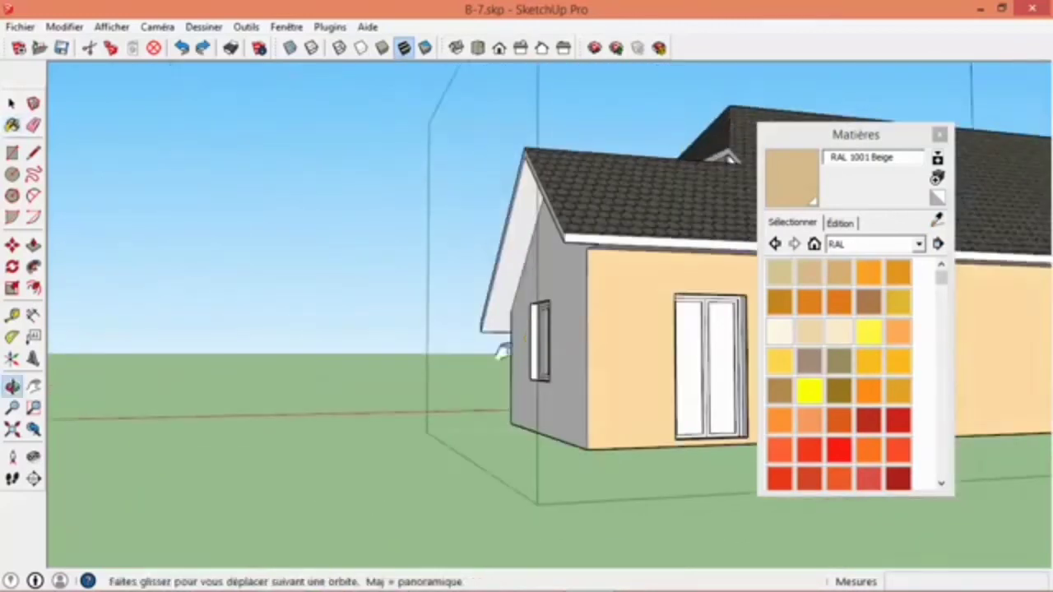
middle_drag(550, 344, 491, 352)
middle_drag(453, 383, 441, 337)
middle_drag(720, 352, 712, 306)
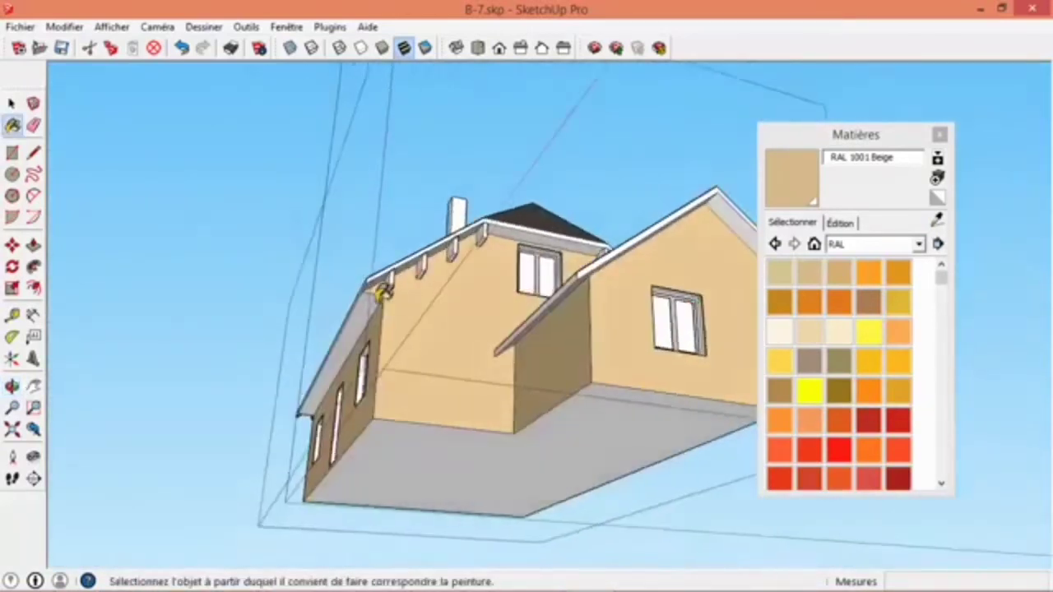
scroll(378, 297, up, 3)
click(365, 306)
scroll(391, 318, down, 4)
middle_drag(633, 394, 455, 440)
click(544, 402)
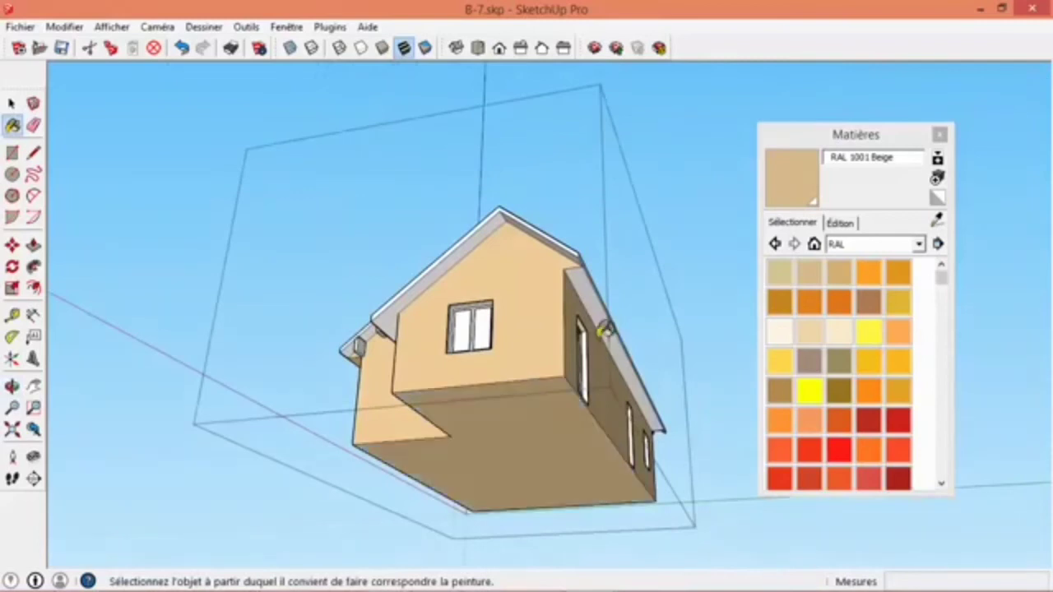
- Choose Bois_cerisier_original from the Bois collection and paint the roof's fascia edges and gable overhangs
mouse_move(607, 330)
middle_down()
mouse_move(590, 368)
mouse_move(447, 338)
middle_up()
scroll(706, 350, up, 3)
click(847, 245)
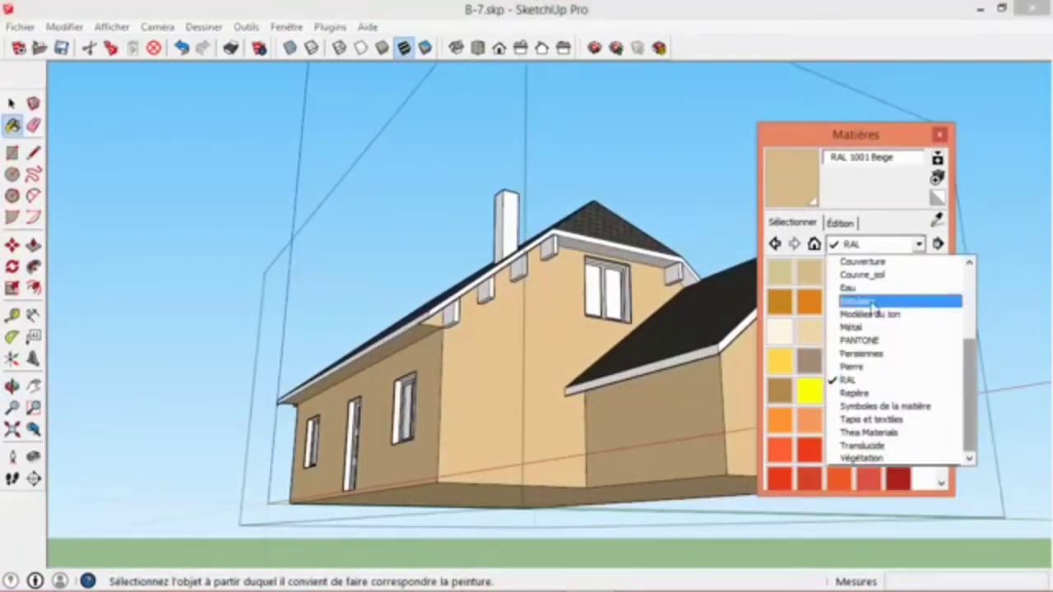
scroll(975, 361, up, 3)
scroll(975, 354, up, 3)
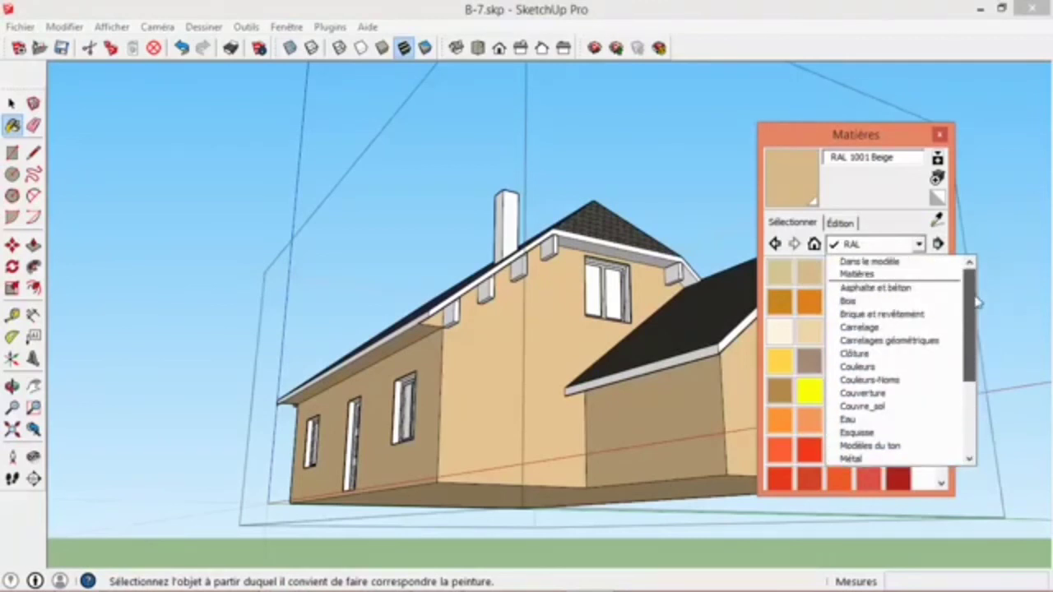
click(904, 303)
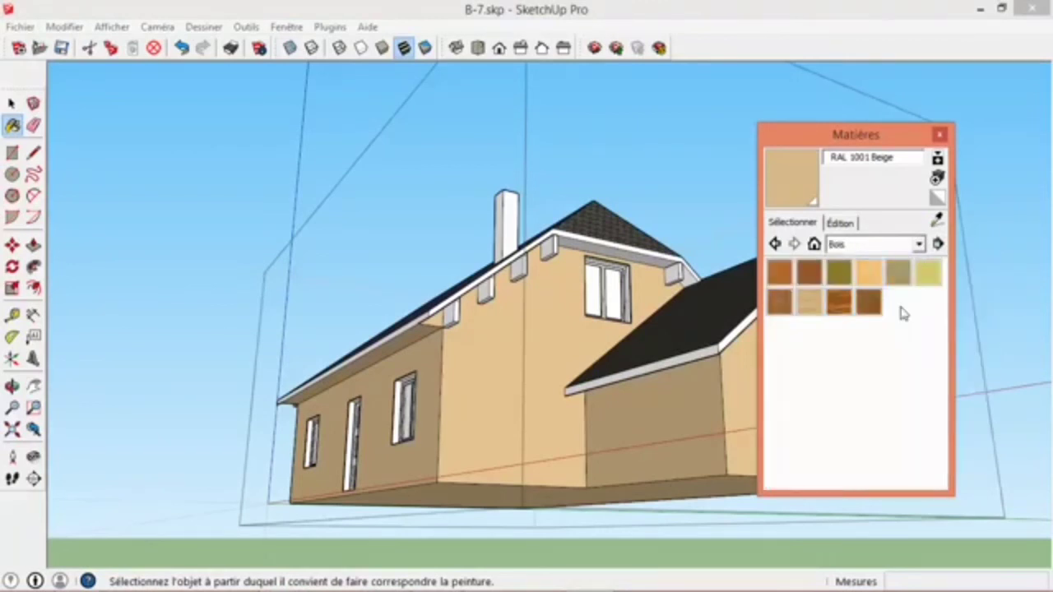
click(807, 275)
middle_drag(647, 235, 571, 176)
scroll(568, 193, up, 3)
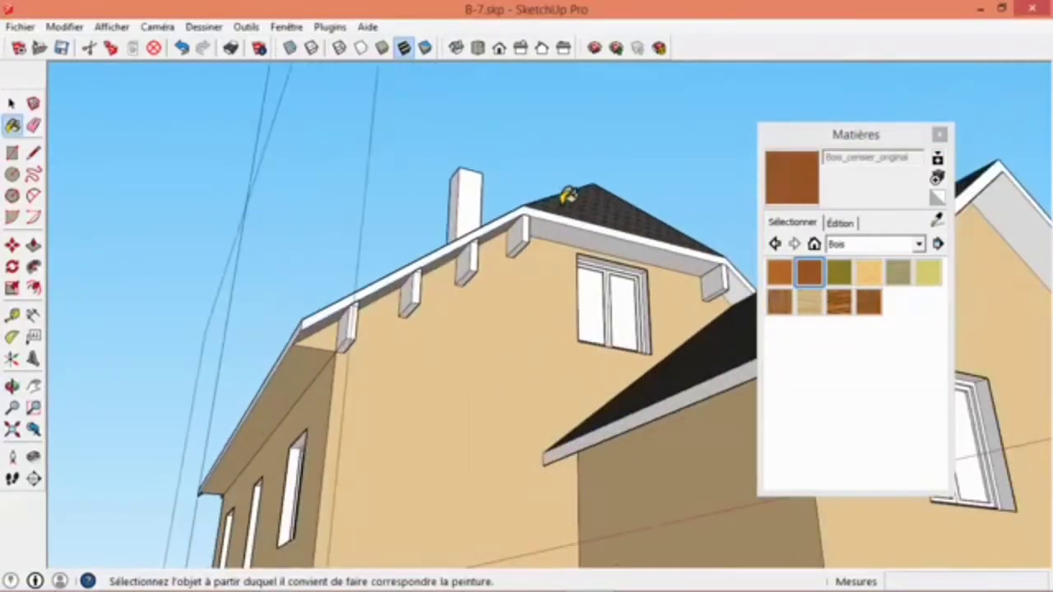
shift+click(601, 232)
mouse_move(587, 228)
middle_down()
mouse_move(453, 285)
mouse_move(540, 218)
mouse_move(309, 308)
mouse_move(364, 369)
mouse_move(404, 343)
middle_up()
scroll(439, 343, up, 5)
scroll(435, 349, down, 5)
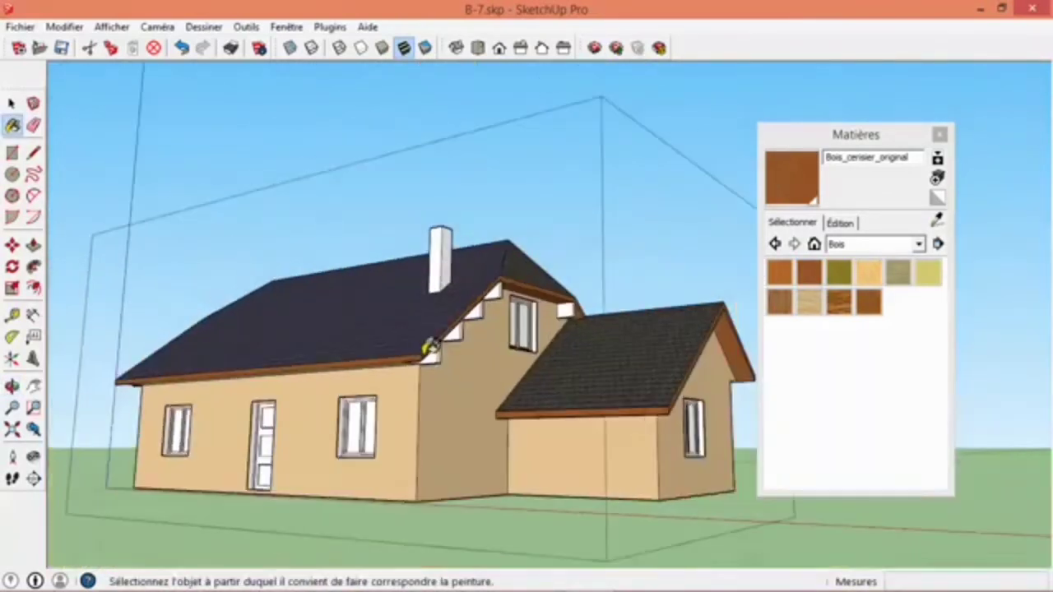
- Open the lowest roof beam on the main gable and paint it with Bois_bambou_moyen
key(space)
mouse_move(437, 371)
middle_down()
mouse_move(235, 435)
mouse_move(646, 382)
mouse_move(453, 340)
mouse_move(355, 333)
middle_up()
scroll(520, 377, up, 8)
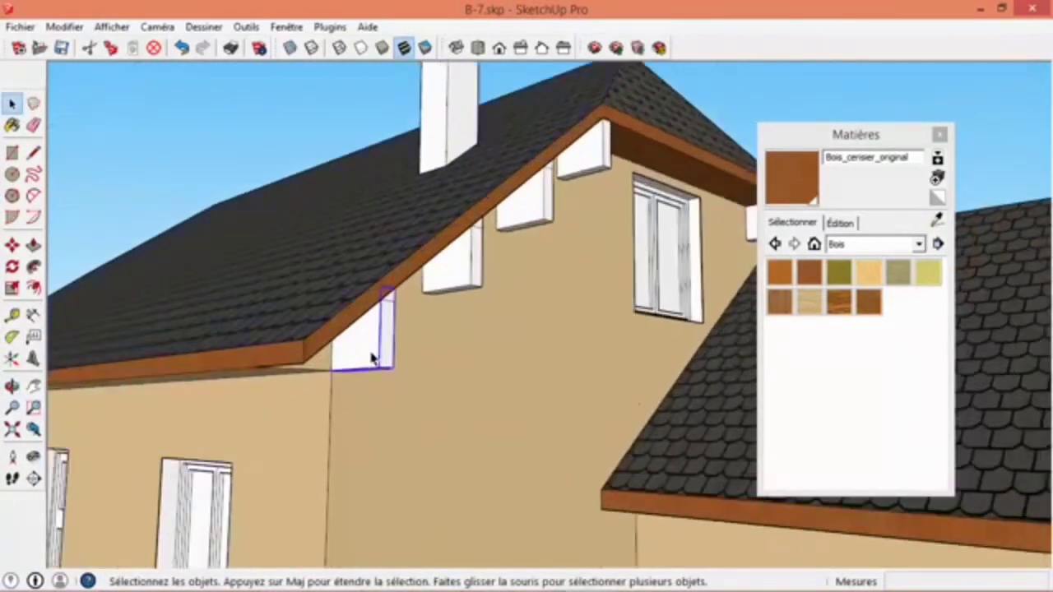
double_click(372, 358)
scroll(380, 294, up, 5)
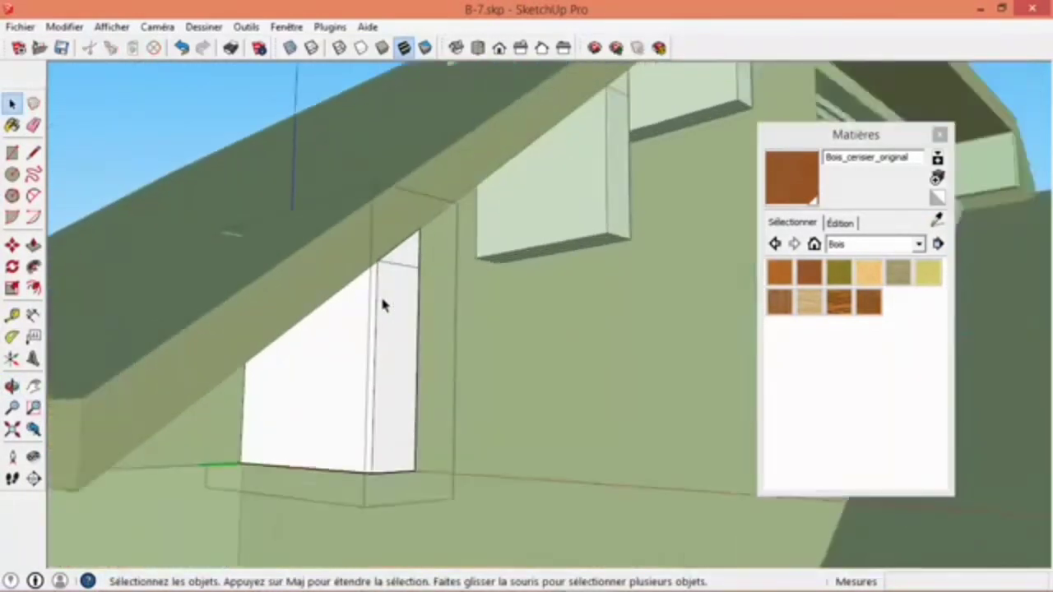
key(e)
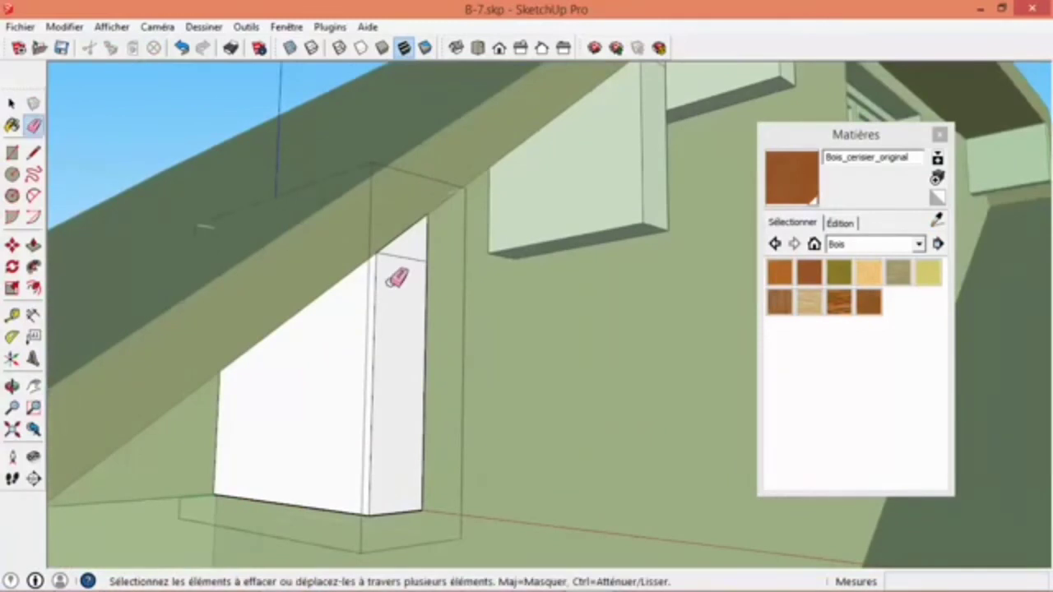
click(783, 278)
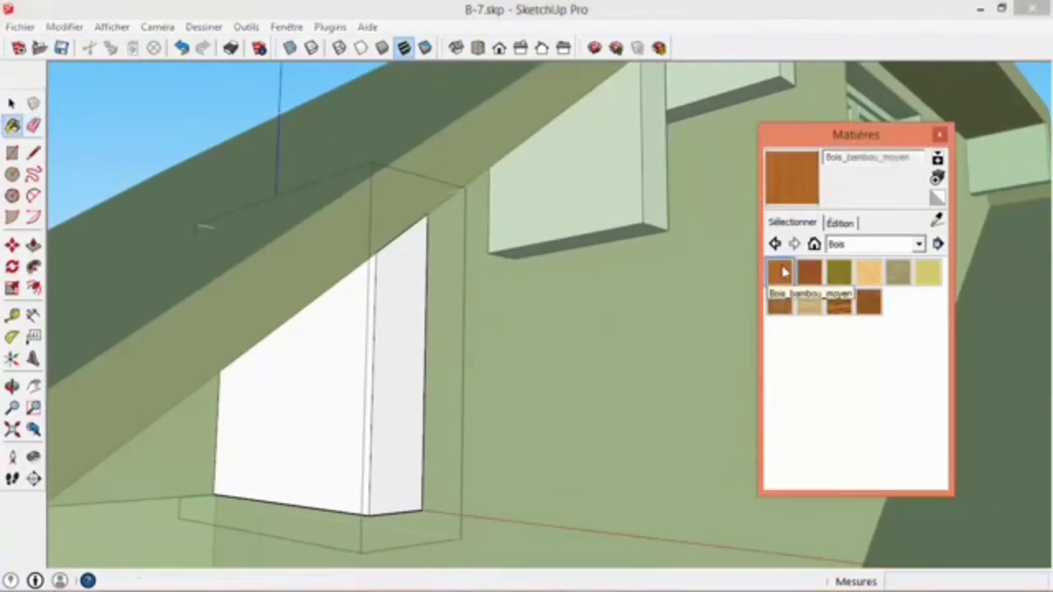
click(333, 409)
scroll(329, 408, down, 5)
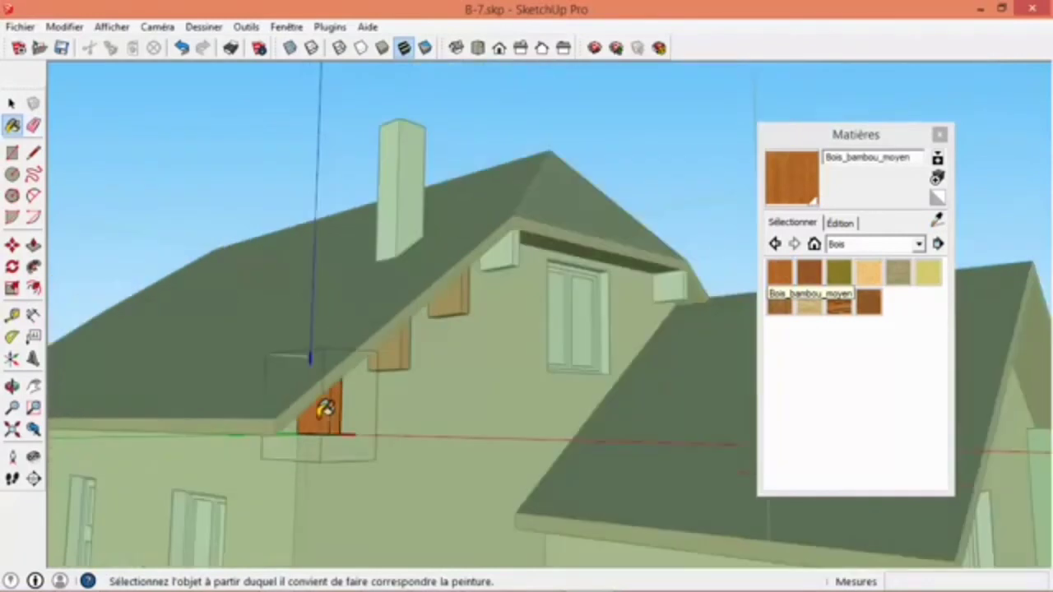
- Open the top roof beam beside the upper gable window, paint it with Bois_bambou_moyen and return to selecting
key(space)
click(263, 221)
scroll(214, 353, up, 3)
middle_drag(244, 412, 193, 412)
scroll(522, 313, up, 3)
shift+middle_drag(546, 258, 534, 261)
scroll(534, 261, down, 3)
scroll(320, 308, up, 3)
double_click(325, 311)
click(780, 271)
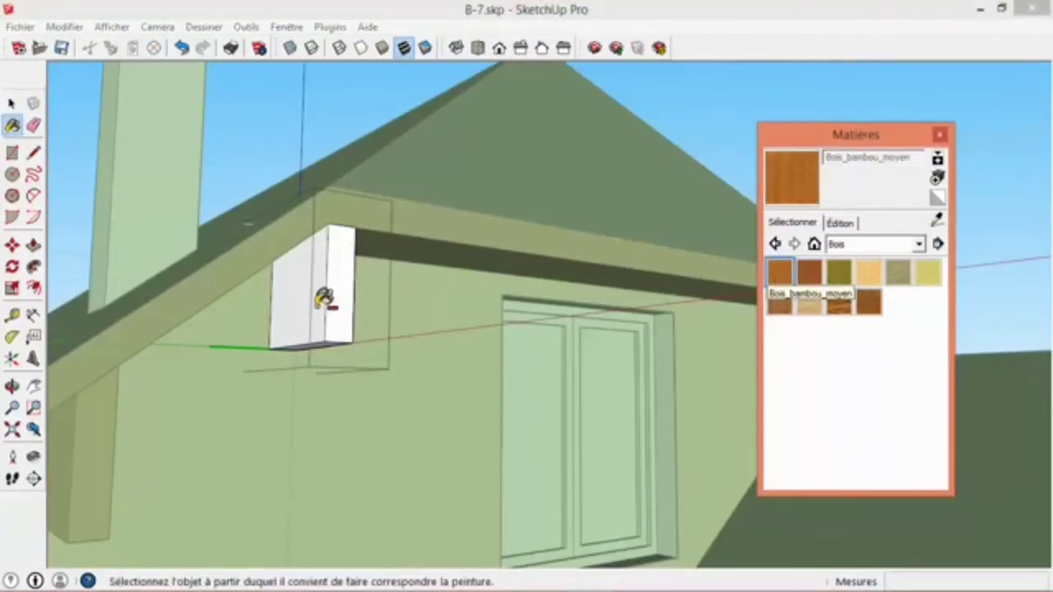
click(346, 294)
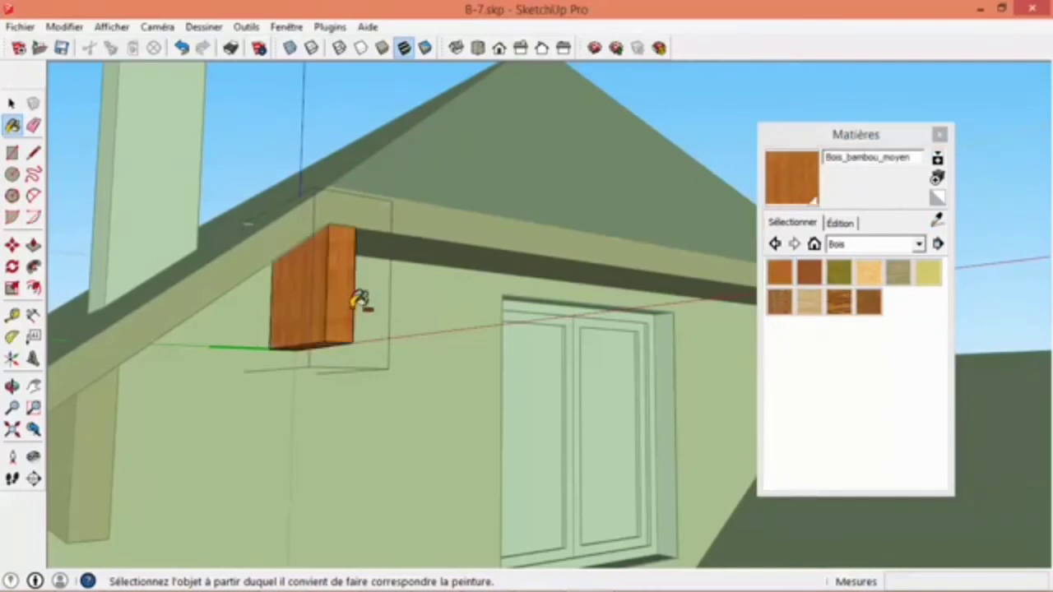
scroll(362, 302, down, 5)
key(space)
- Select the chimney, sample RAL 1001 Beige from the gable wall and paint the chimney with it
mouse_move(510, 219)
middle_down()
mouse_move(348, 402)
mouse_move(411, 340)
mouse_move(356, 339)
mouse_move(411, 353)
mouse_move(493, 345)
mouse_move(531, 329)
mouse_move(453, 395)
middle_up()
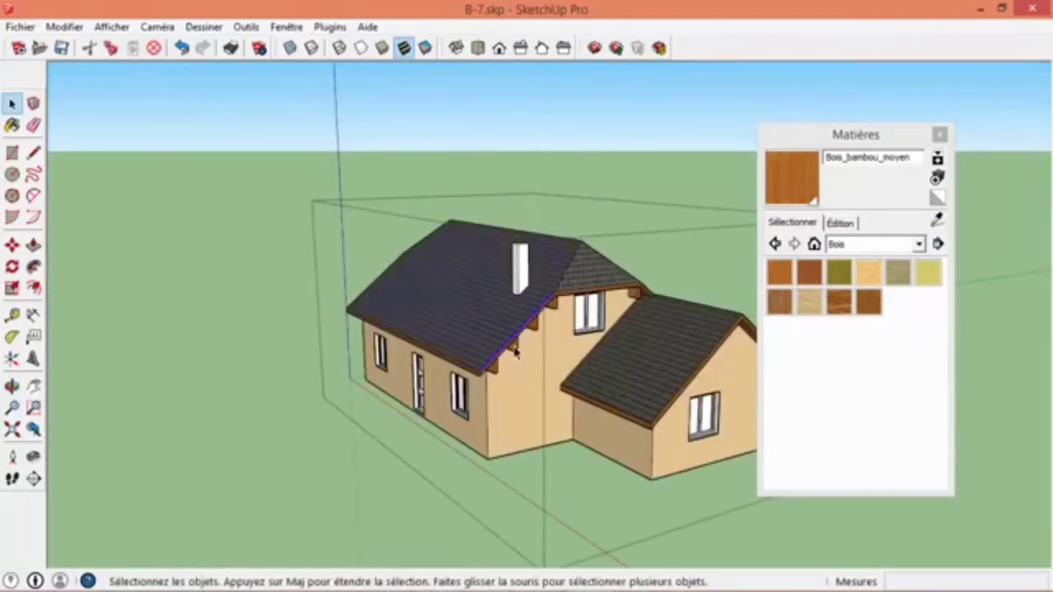
scroll(499, 378, up, 2)
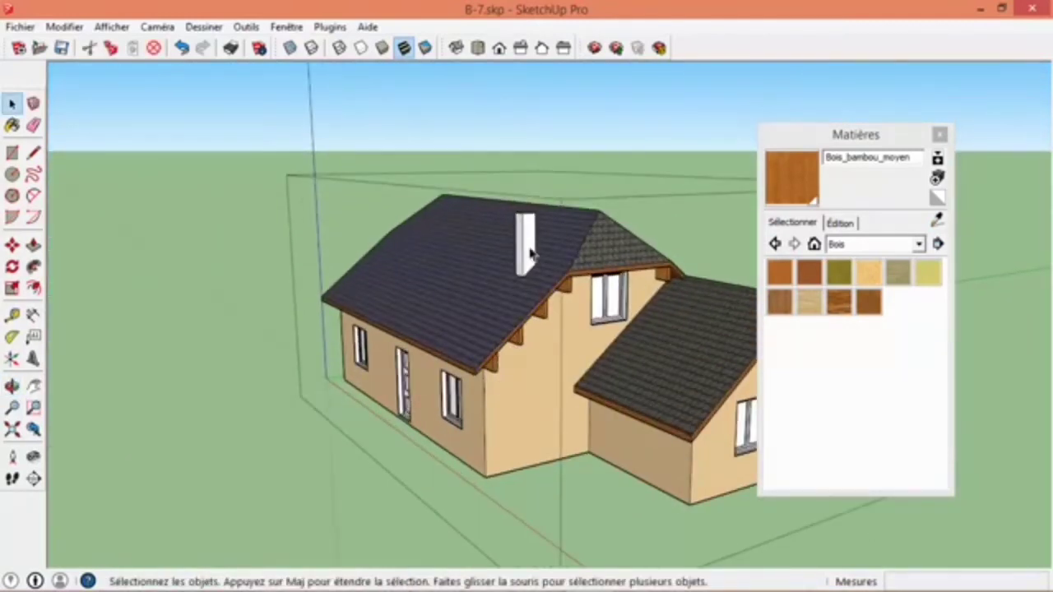
scroll(530, 255, up, 2)
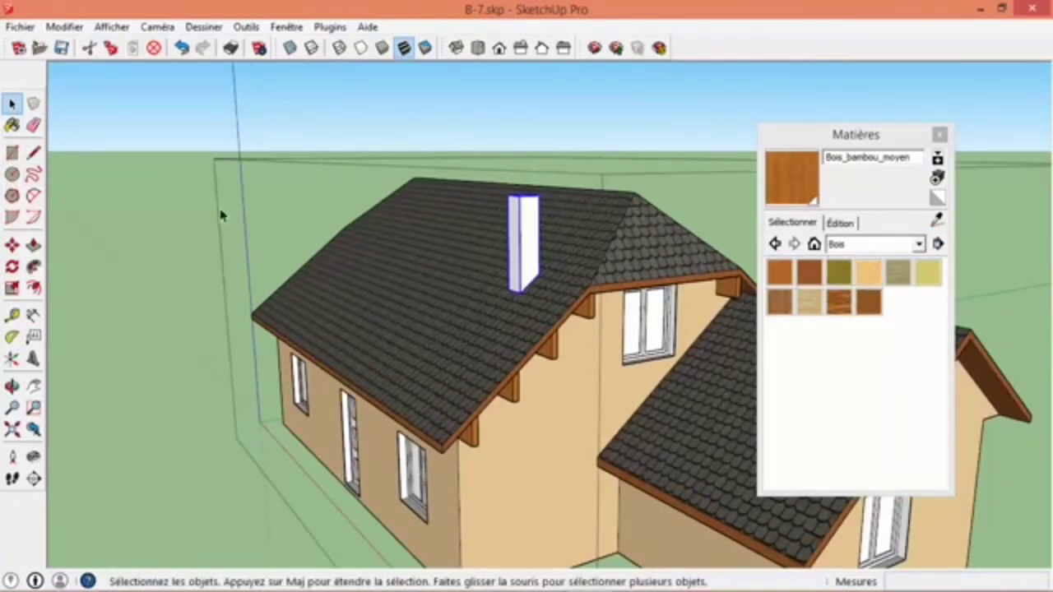
click(12, 125)
key(alt)
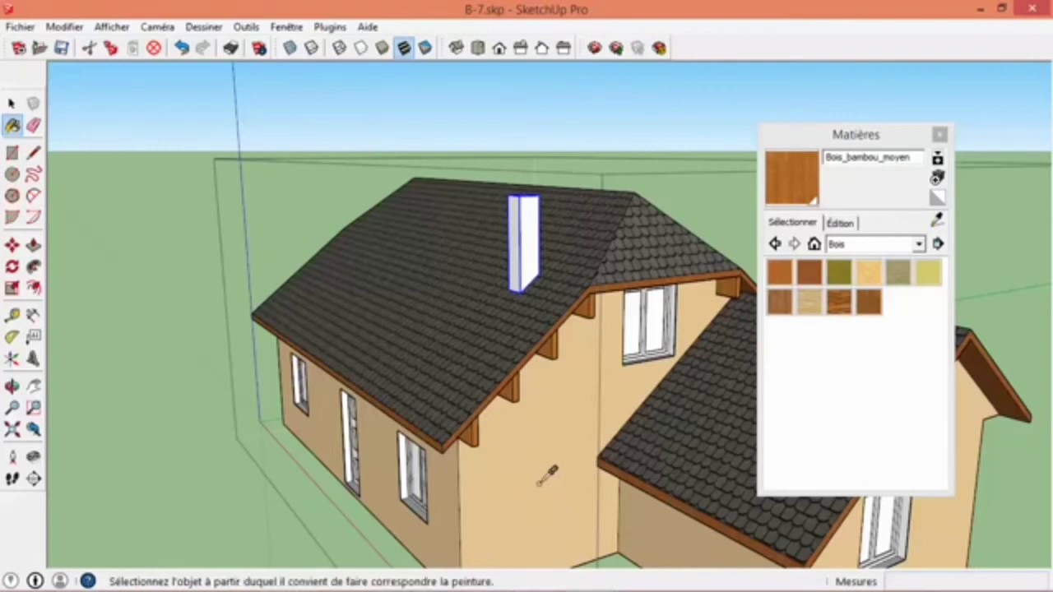
key(alt)
alt+click(538, 482)
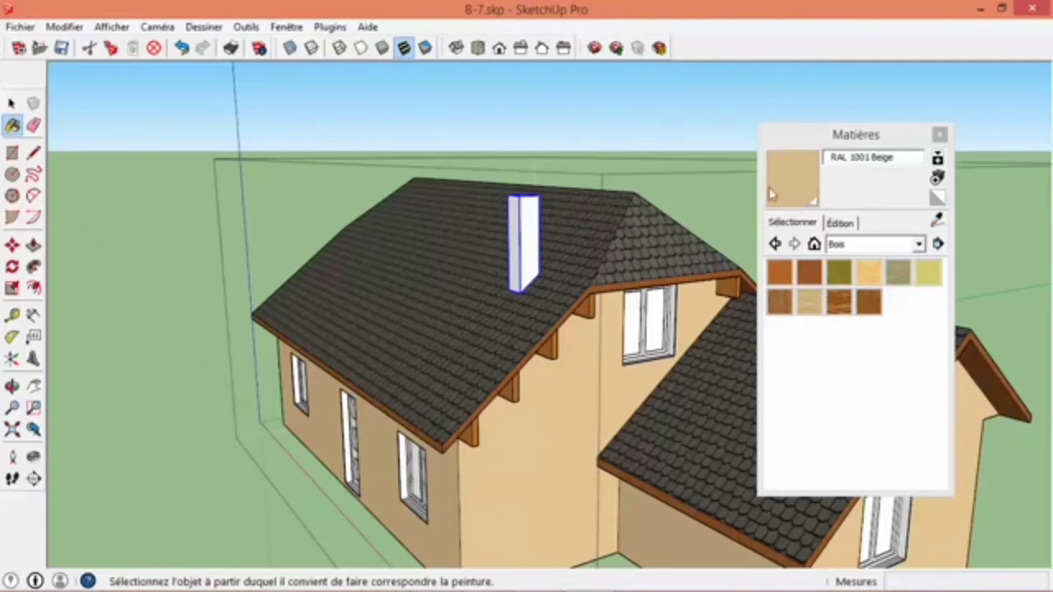
click(533, 224)
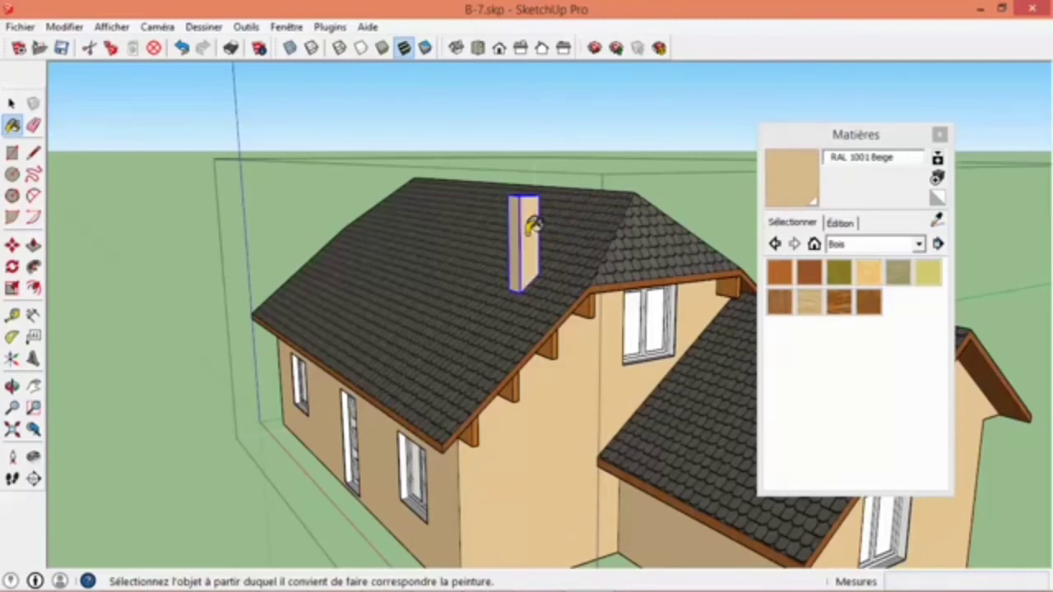
- Open the window component in the extension's gable wall for editing
click(12, 102)
mouse_move(395, 287)
middle_down()
mouse_move(414, 296)
mouse_move(455, 256)
middle_up()
scroll(455, 257, up, 5)
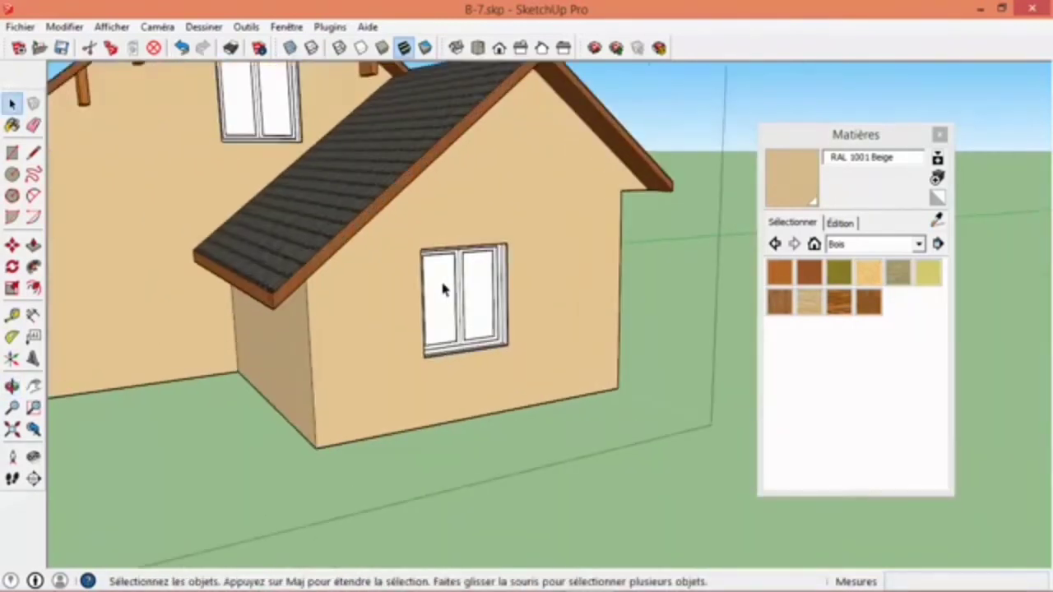
double_click(445, 286)
scroll(444, 286, up, 3)
scroll(477, 303, up, 3)
shift+middle_drag(507, 305, 329, 329)
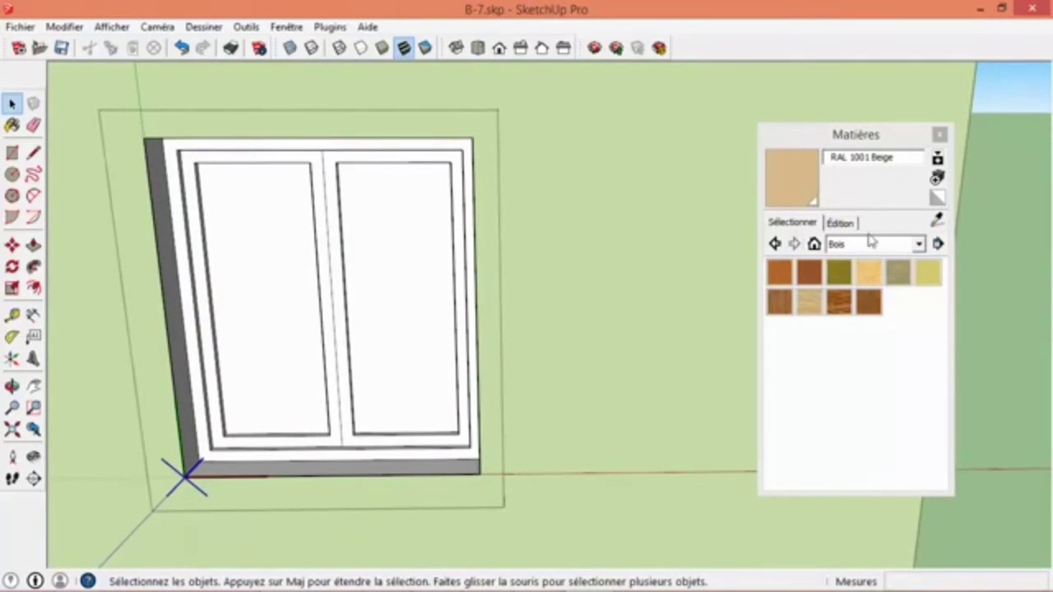
- Choose the cloudy blue Verre_translucide_effet glass from the Translucide collection and paint both panes of the window
click(862, 244)
drag(974, 341, 974, 424)
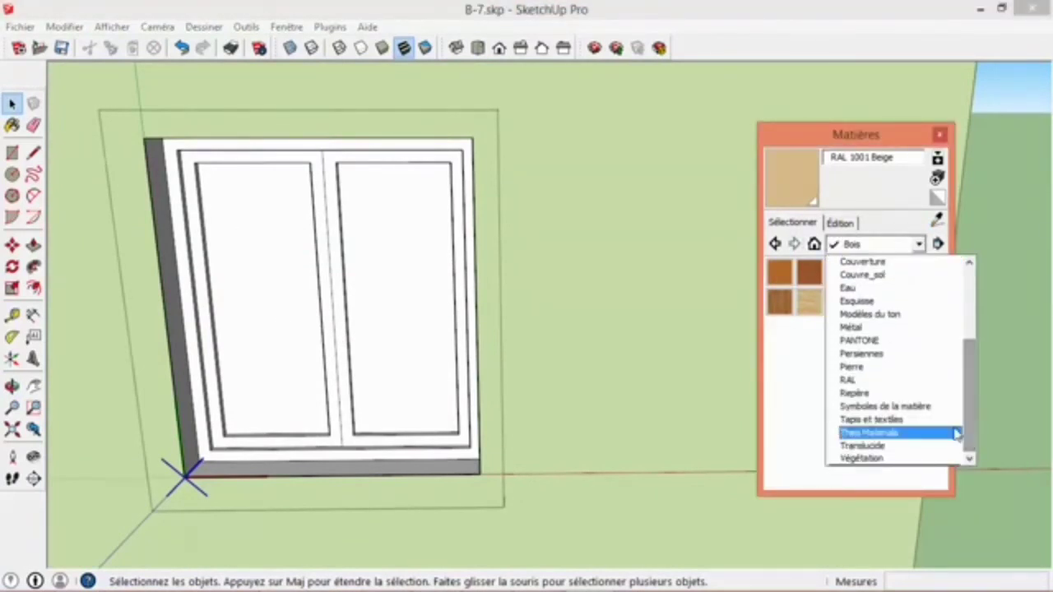
click(903, 449)
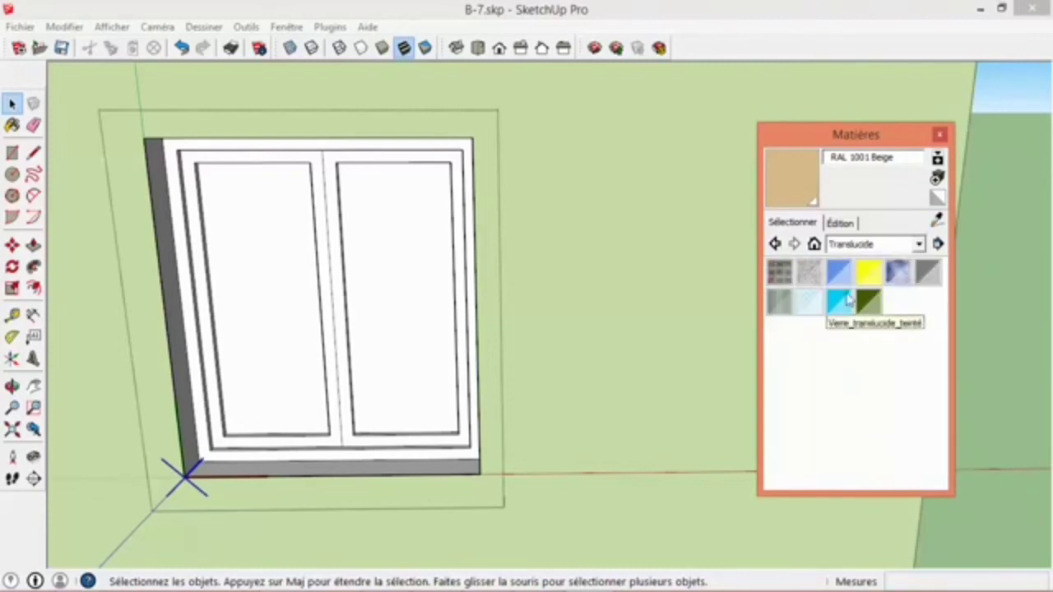
click(899, 273)
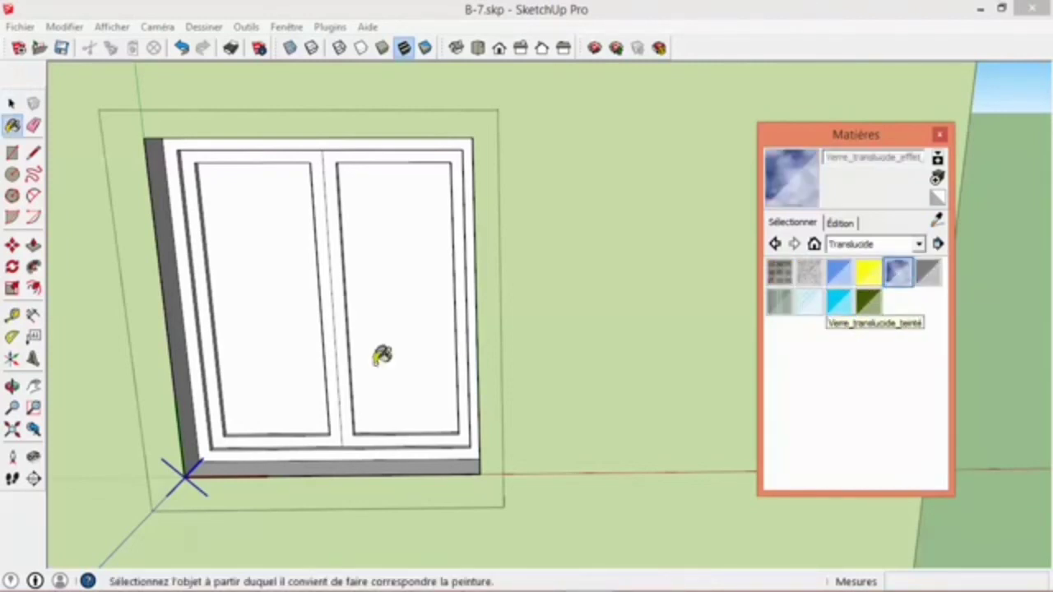
click(309, 350)
click(383, 362)
mouse_move(383, 364)
middle_down()
mouse_move(286, 377)
mouse_move(519, 299)
mouse_move(299, 244)
mouse_move(167, 381)
mouse_move(258, 424)
mouse_move(329, 263)
middle_up()
scroll(244, 353, up, 5)
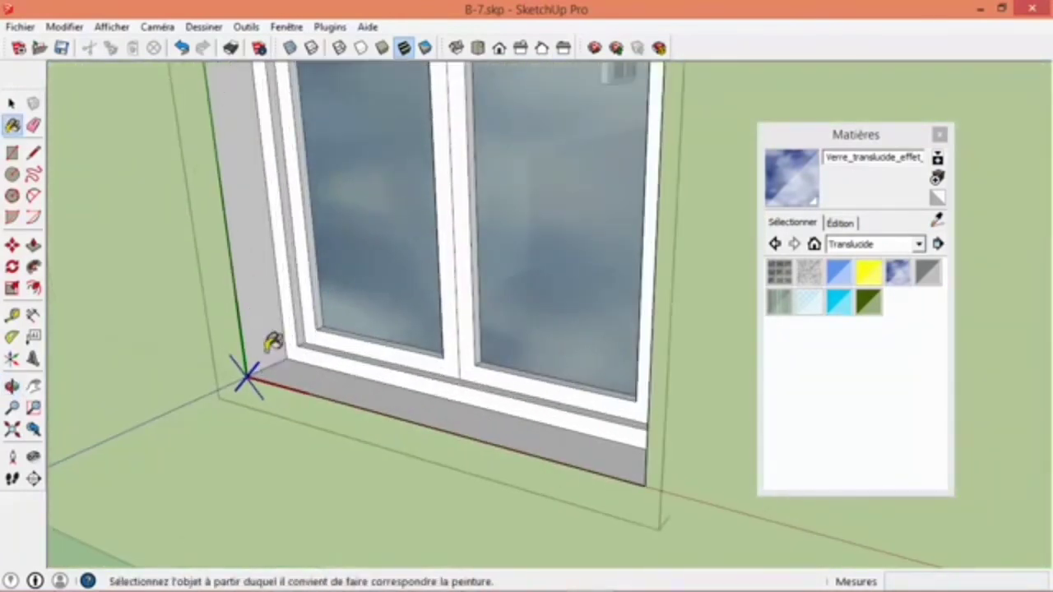
- Sample RAL 1001 Beige from the wall and paint the window's sill, side reveals and head with it
alt+click(148, 288)
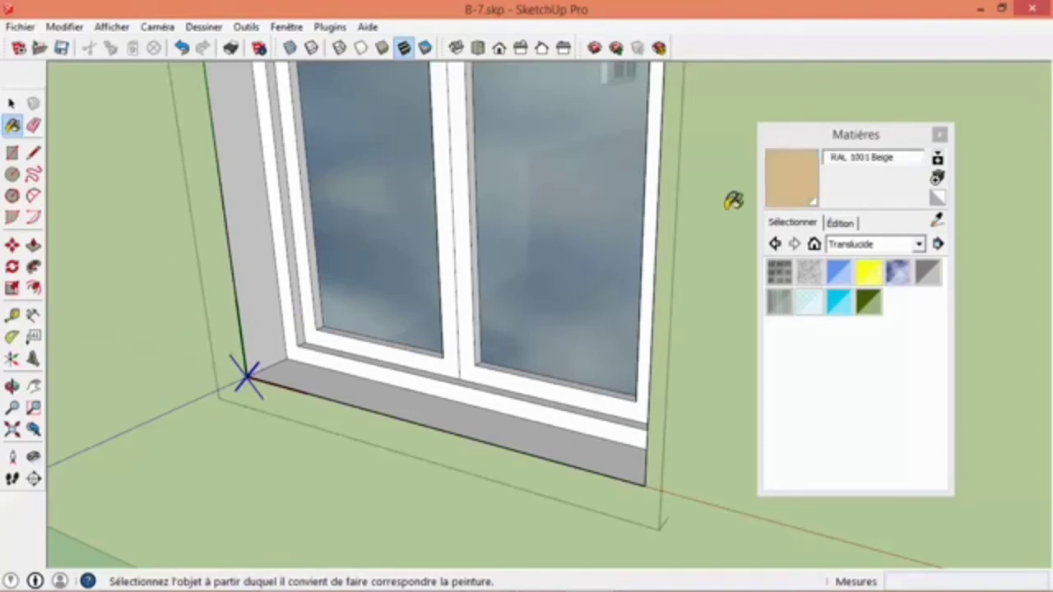
click(329, 395)
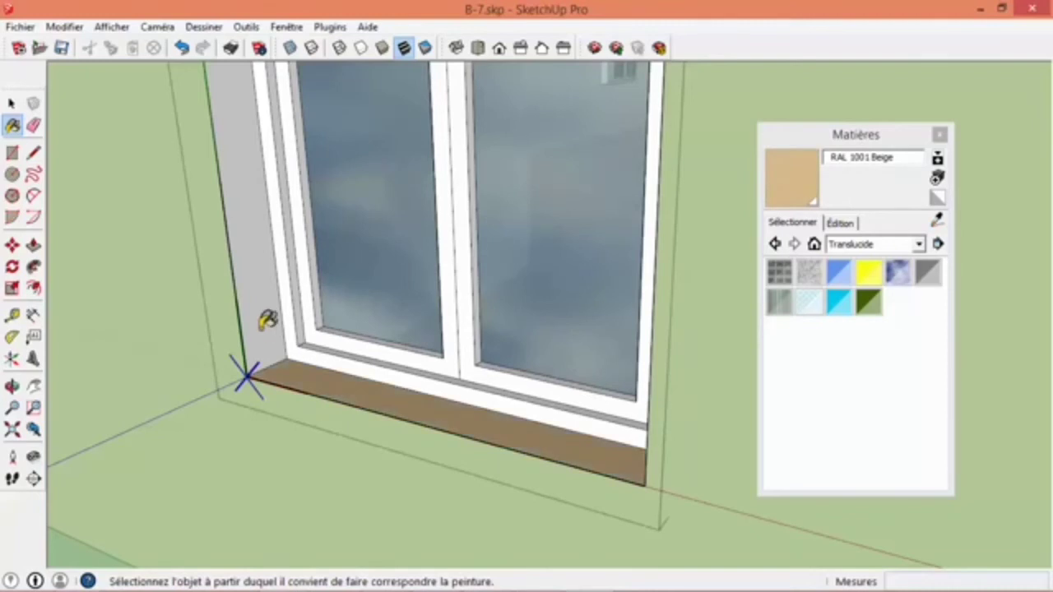
click(262, 327)
scroll(268, 356, down, 4)
mouse_move(270, 356)
middle_down()
mouse_move(693, 303)
mouse_move(707, 276)
middle_up()
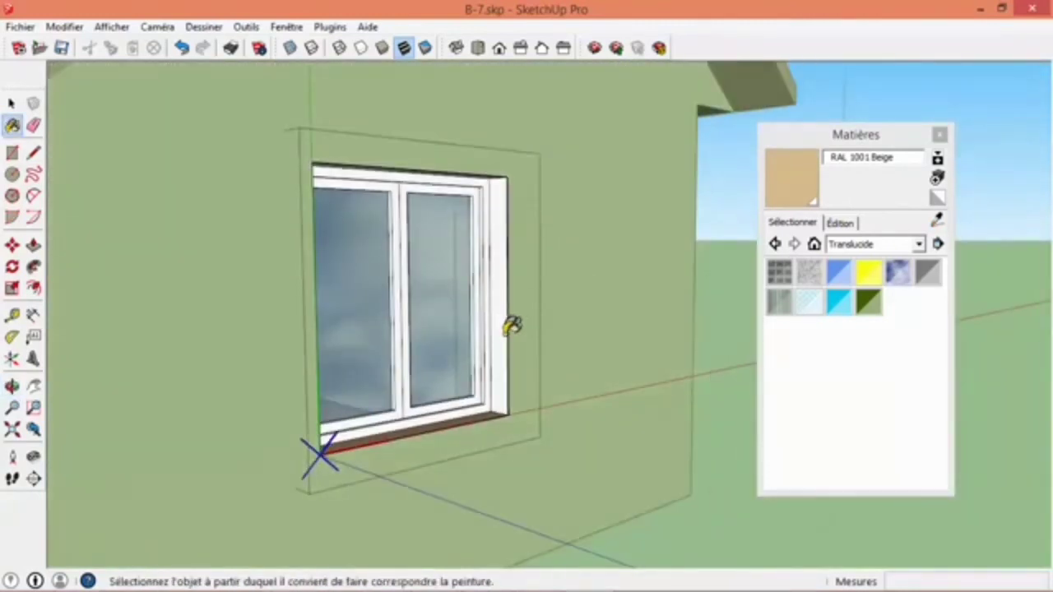
click(512, 326)
mouse_move(511, 326)
middle_down()
mouse_move(246, 223)
mouse_move(218, 151)
middle_up()
scroll(218, 151, up, 3)
click(218, 140)
scroll(242, 205, down, 3)
- Sample Bois_bambou_moyen from a roof beam, paint the window frame with it and leave the component
mouse_move(242, 216)
middle_down()
mouse_move(422, 296)
mouse_move(371, 205)
mouse_move(362, 235)
mouse_move(329, 250)
middle_up()
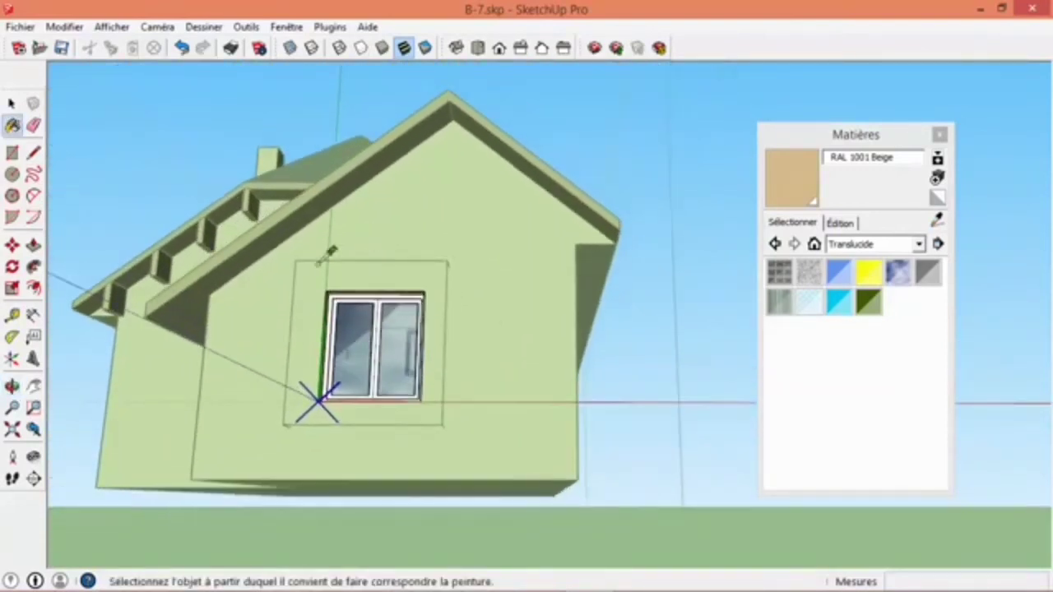
alt+click(120, 292)
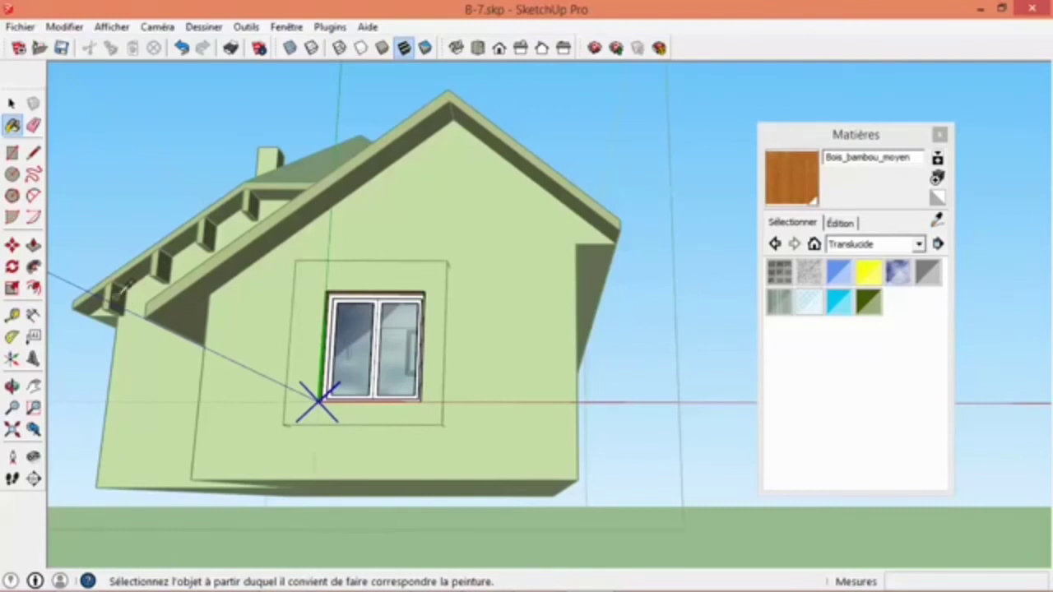
scroll(353, 345, up, 6)
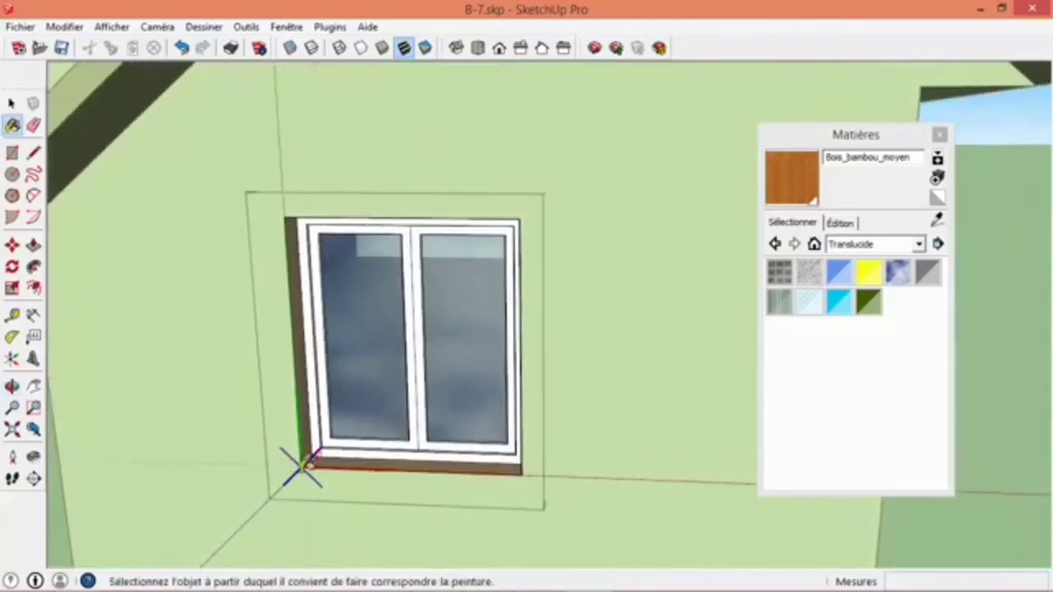
middle_drag(341, 345, 277, 370)
scroll(348, 305, up, 4)
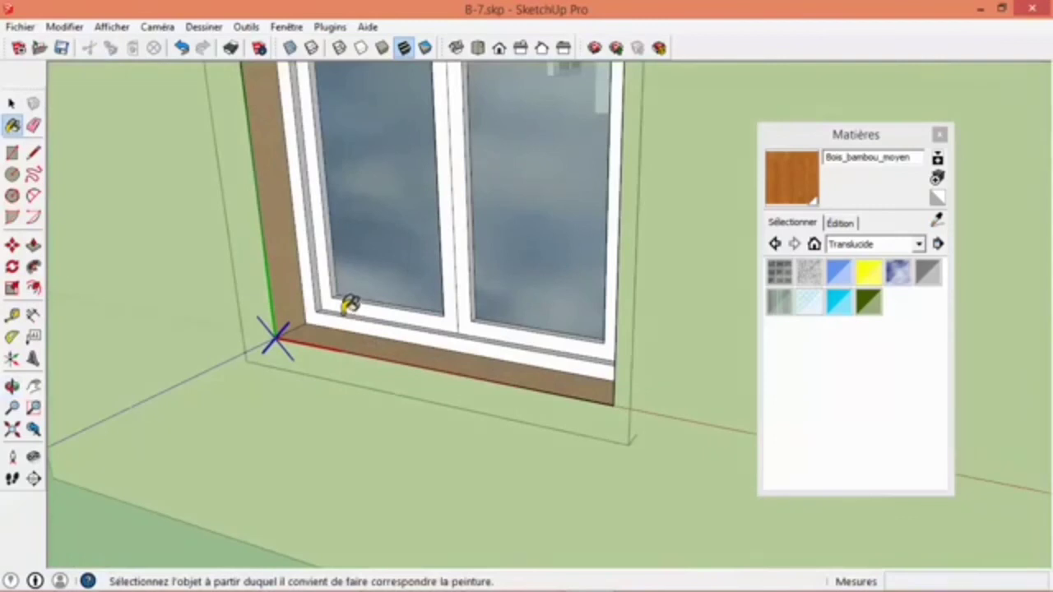
click(352, 303)
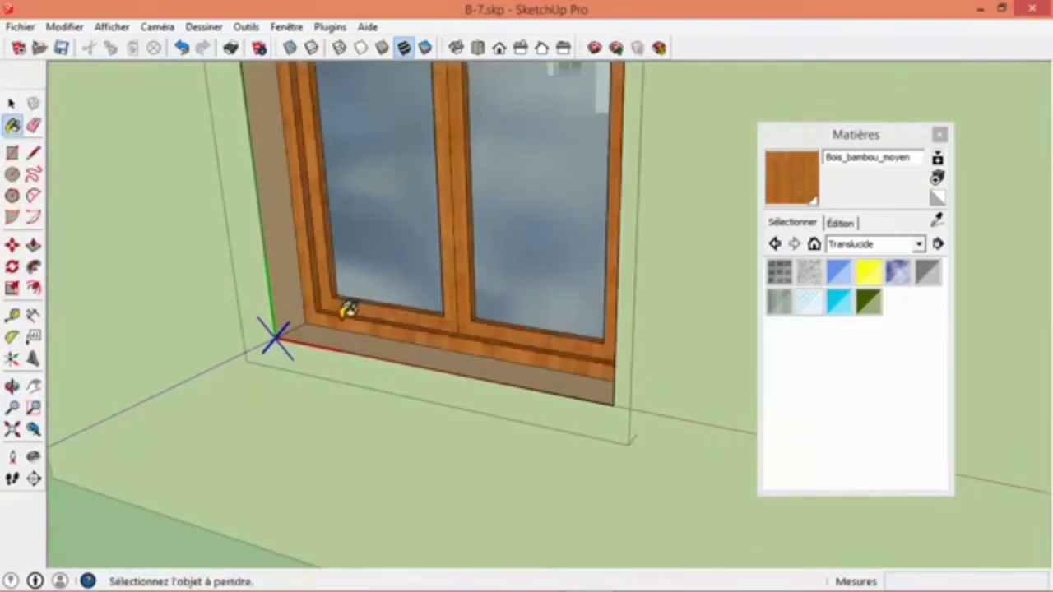
scroll(341, 310, down, 6)
key(space)
click(255, 424)
- Open the two-pane French door component in the long rear wall for editing
middle_drag(254, 423, 612, 262)
scroll(522, 314, down, 7)
middle_drag(458, 302, 477, 346)
scroll(482, 360, up, 3)
scroll(482, 336, down, 5)
middle_drag(334, 370, 630, 305)
scroll(282, 407, up, 3)
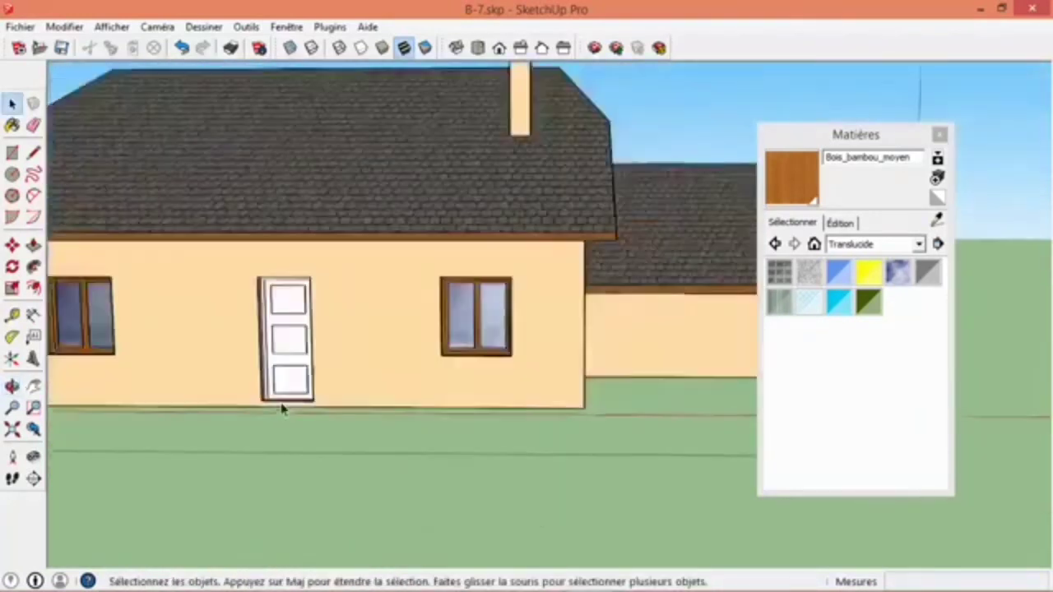
scroll(606, 340, down, 4)
middle_drag(606, 340, 346, 352)
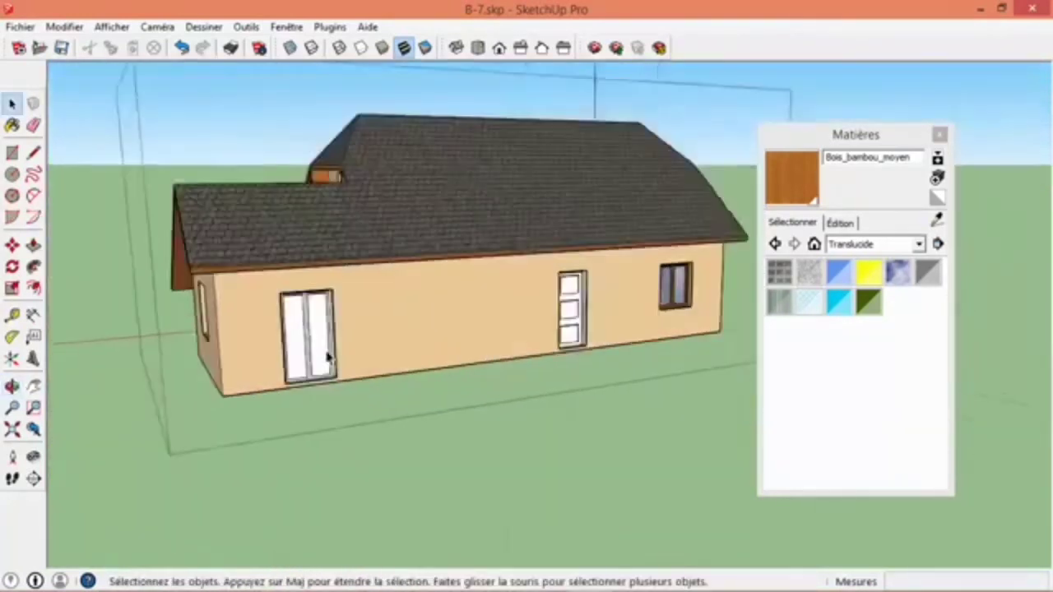
scroll(317, 350, up, 4)
click(318, 349)
double_click(318, 350)
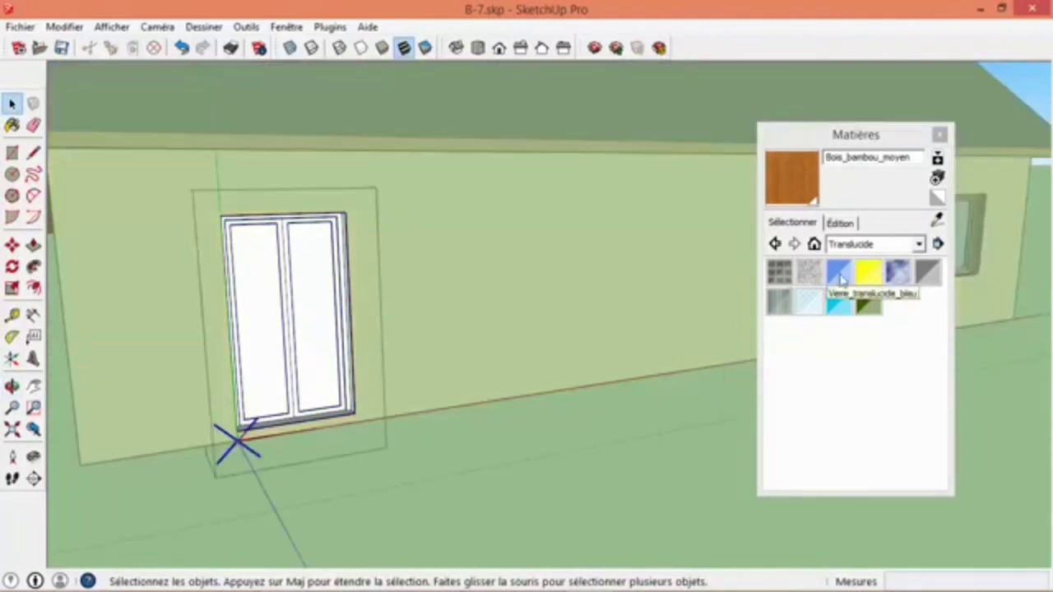
- Paint both panes of the French door with the cloudy blue Verre_translucide_effet glass
click(897, 271)
click(337, 334)
click(271, 338)
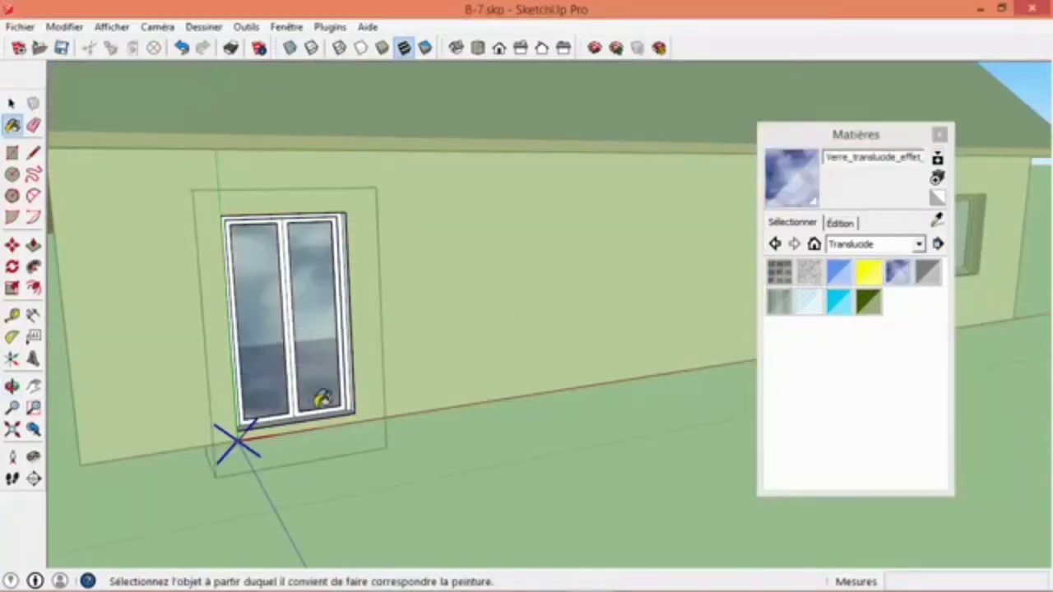
- Sample RAL 1001 Beige from the wall and paint the French door's threshold, side reveals and head with it
alt+click(463, 330)
middle_drag(364, 345, 463, 238)
scroll(536, 325, up, 4)
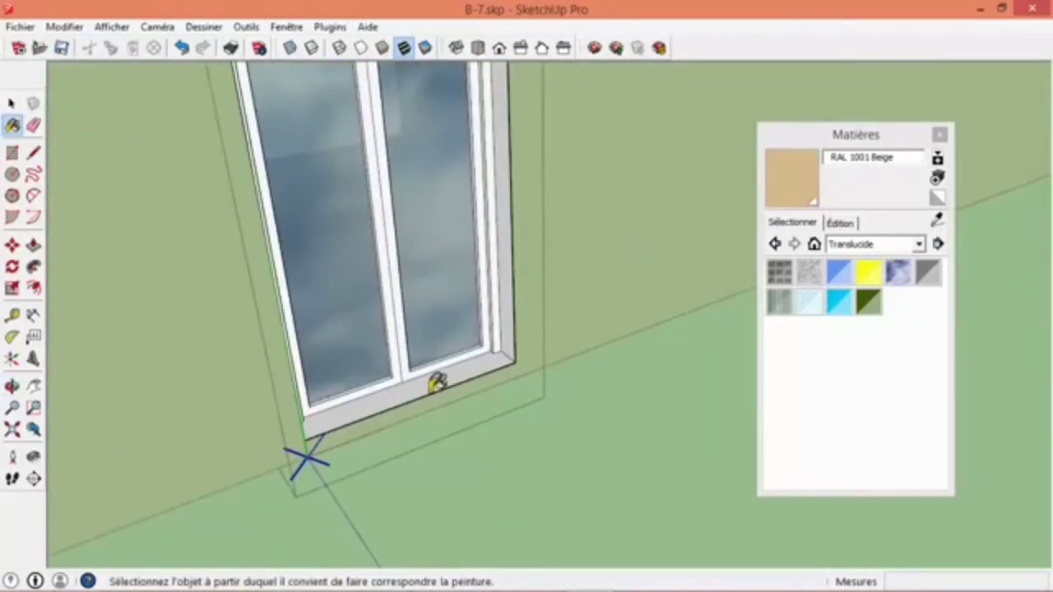
click(436, 382)
middle_drag(512, 321, 440, 548)
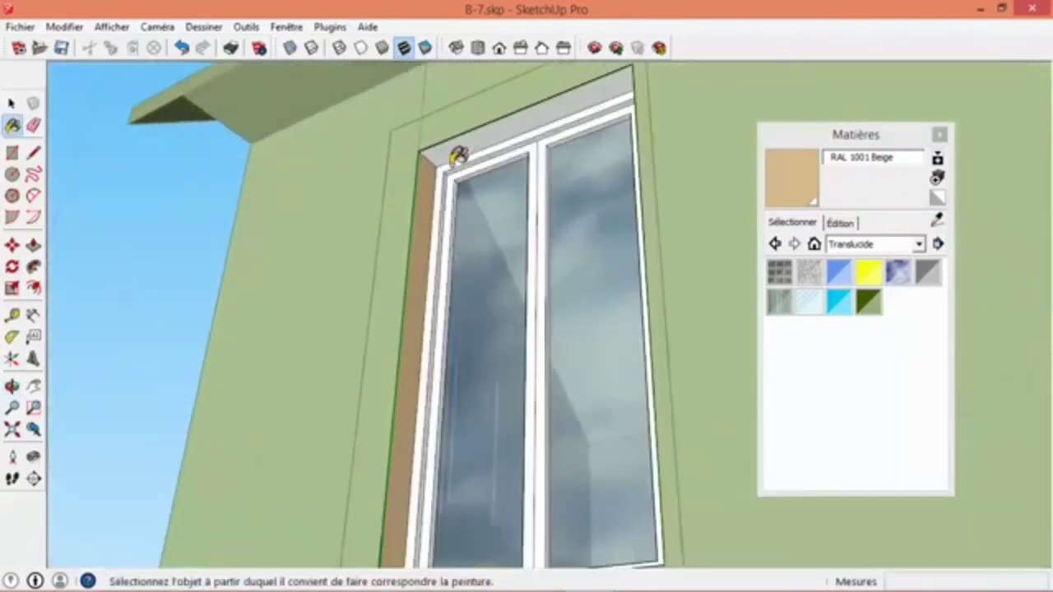
mouse_move(477, 134)
middle_down()
mouse_move(499, 200)
mouse_move(526, 222)
middle_up()
- Choose Bois_cerisier_original from the Bois collection, paint the French door's frame with it and return to selecting
click(863, 245)
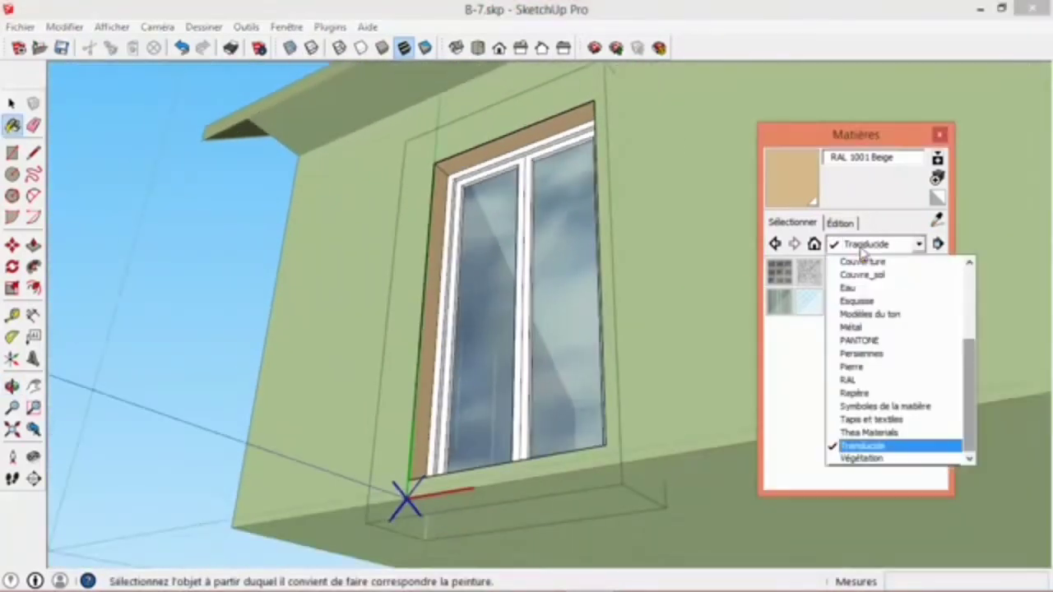
drag(970, 371, 971, 295)
click(871, 301)
click(809, 273)
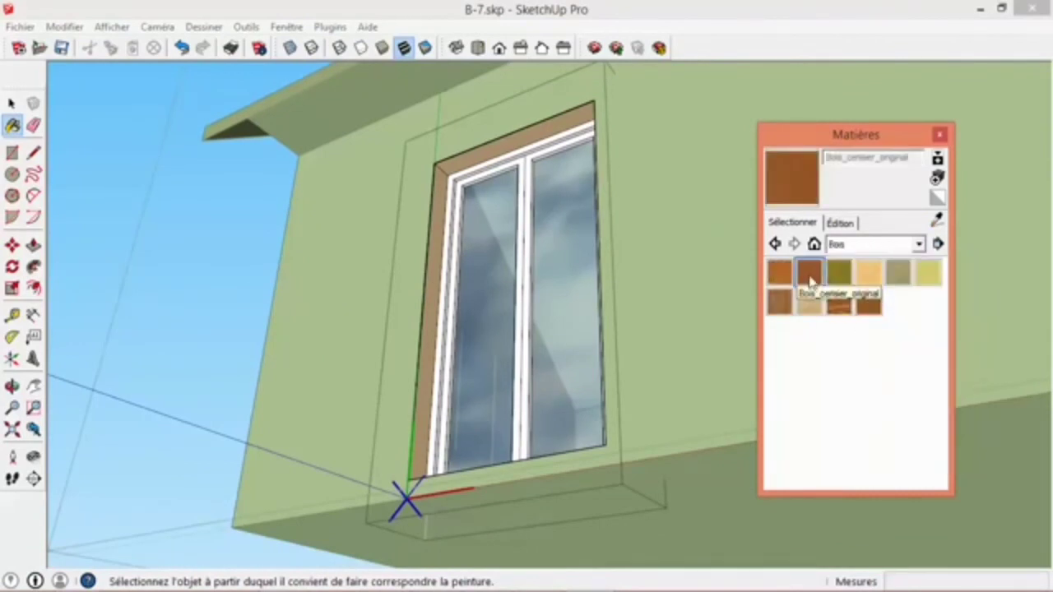
click(528, 343)
mouse_move(531, 340)
middle_down()
mouse_move(728, 477)
mouse_move(683, 439)
mouse_move(576, 519)
mouse_move(466, 371)
mouse_move(289, 387)
middle_up()
scroll(662, 446, down, 4)
key(space)
- Open the three-panel door component between the French door and the window for editing
scroll(356, 318, up, 1)
scroll(356, 318, down, 5)
middle_drag(383, 390, 526, 341)
scroll(540, 338, up, 2)
scroll(540, 339, up, 3)
double_click(496, 344)
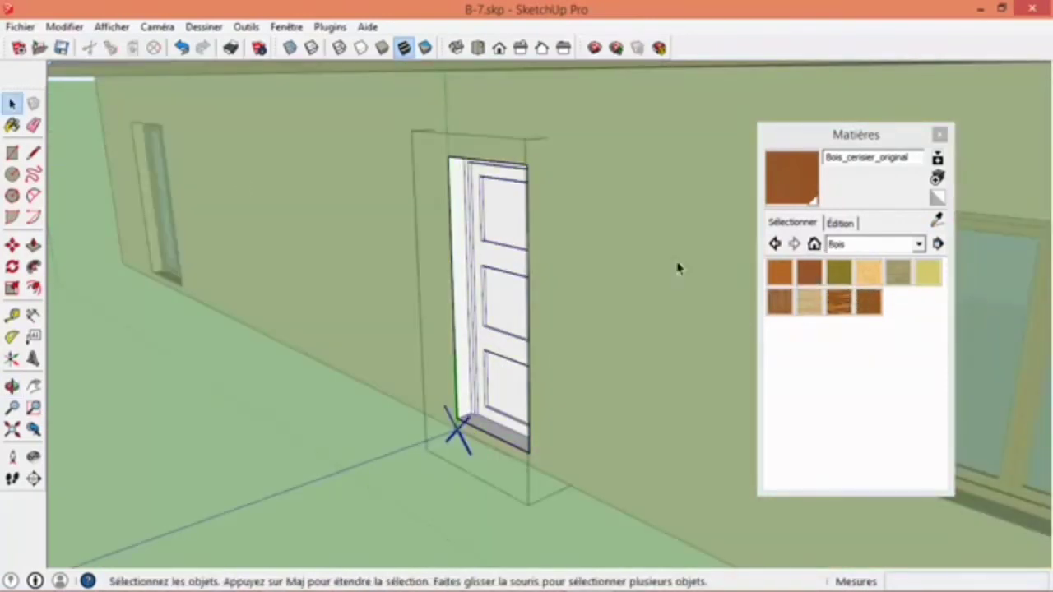
- Sample RAL 1001 Beige from the wall and paint the panelled door's threshold, side reveals and head with it
click(11, 125)
alt+click(371, 277)
scroll(432, 312, up, 3)
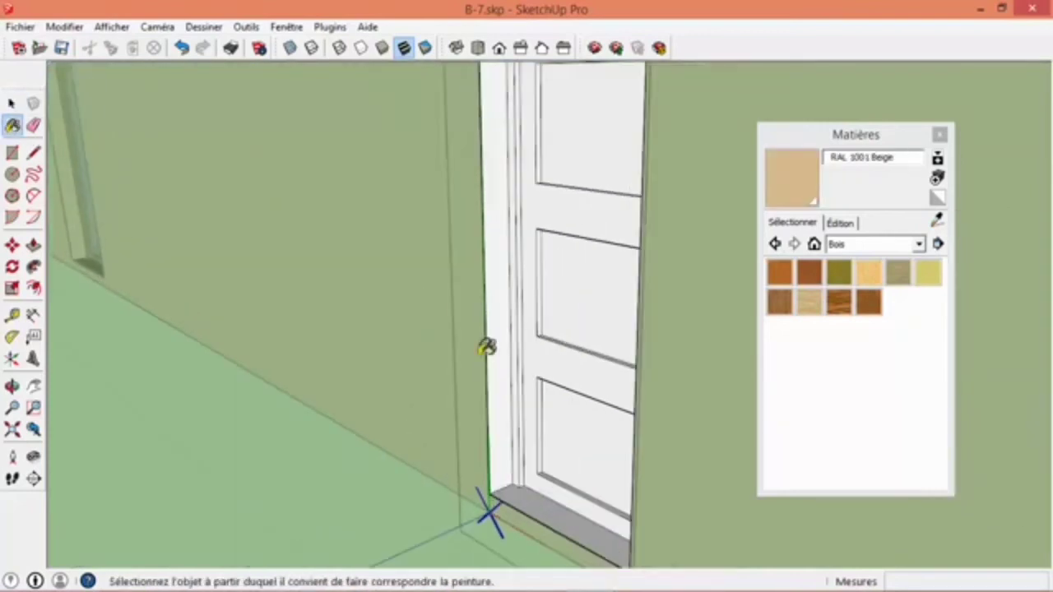
click(504, 411)
click(532, 500)
mouse_move(419, 442)
middle_down()
mouse_move(700, 444)
mouse_move(765, 428)
middle_up()
mouse_move(765, 428)
shift+middle_down()
mouse_move(407, 344)
mouse_move(302, 360)
shift+middle_up()
click(501, 401)
mouse_move(501, 399)
middle_down()
mouse_move(423, 197)
mouse_move(422, 132)
middle_up()
click(420, 148)
middle_drag(556, 234, 719, 252)
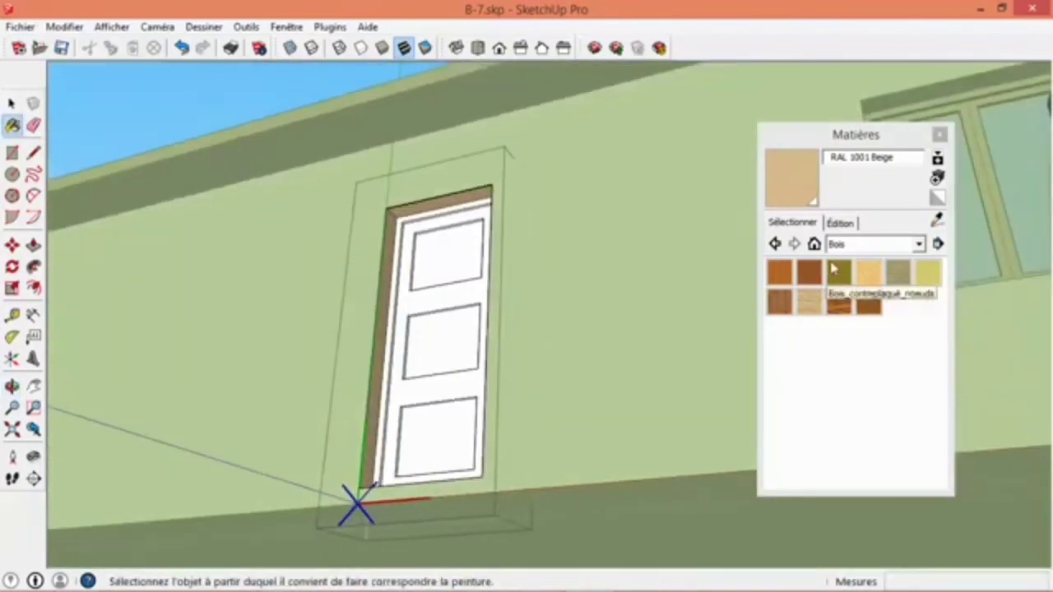
- Paint the three-panel door and its frame with Bois_cerisier_original and leave the component
click(808, 272)
click(445, 331)
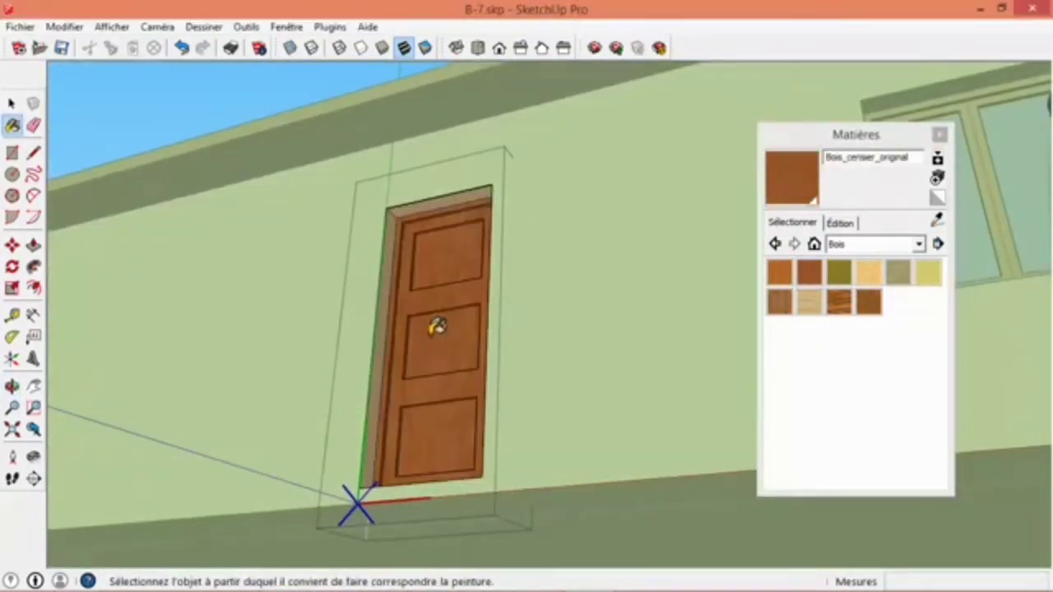
middle_drag(437, 327, 426, 409)
scroll(426, 409, down, 7)
key(space)
click(345, 481)
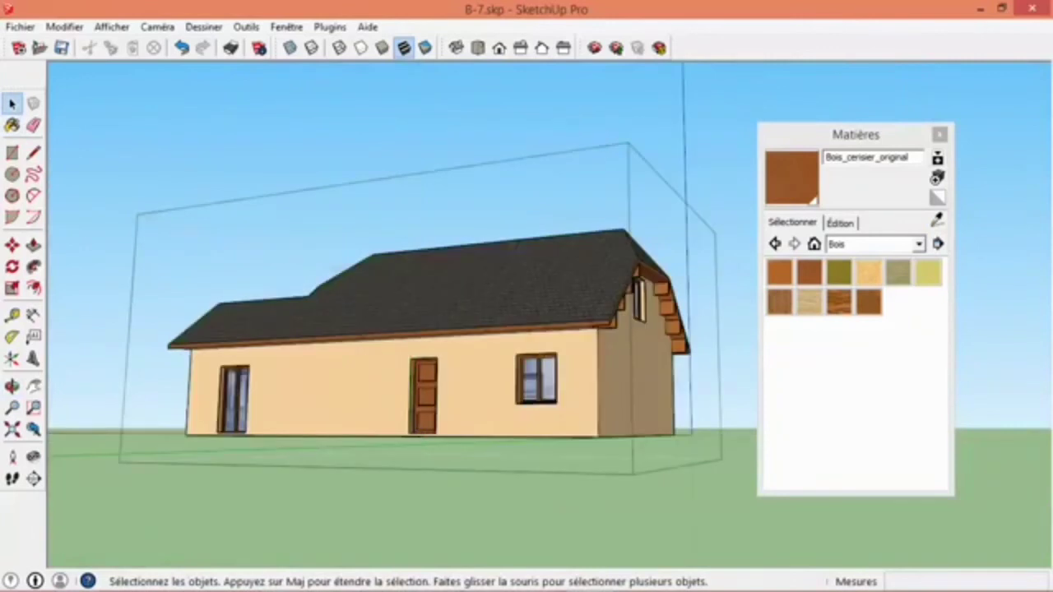
- Collapse the Materials window and examine the painted house from several sides and distances
click(903, 135)
middle_drag(636, 250, 346, 445)
click(732, 442)
middle_drag(573, 349, 563, 302)
scroll(563, 302, up, 5)
scroll(623, 324, down, 7)
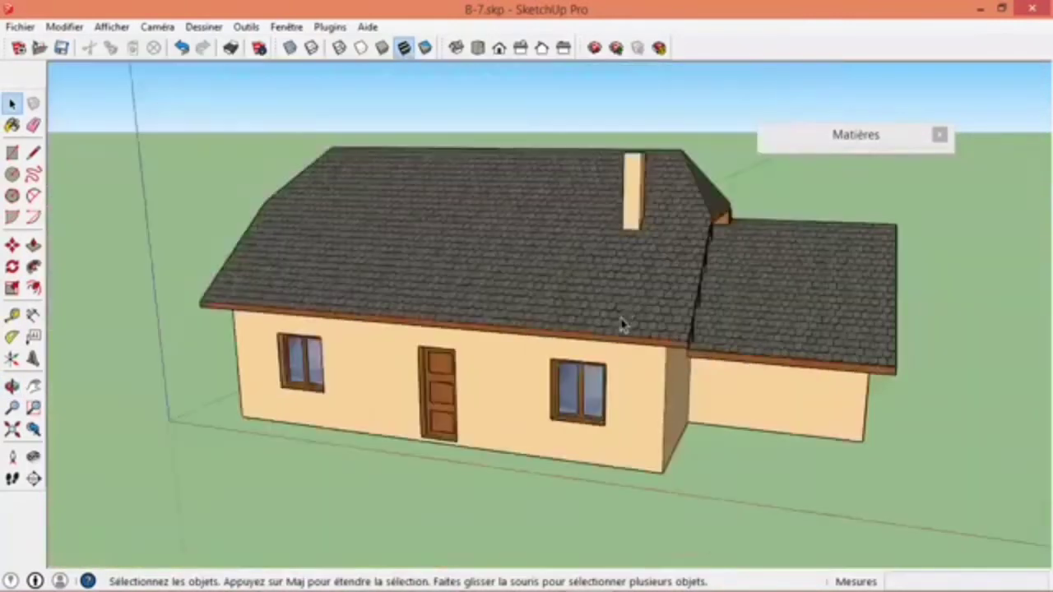
middle_drag(633, 316, 428, 261)
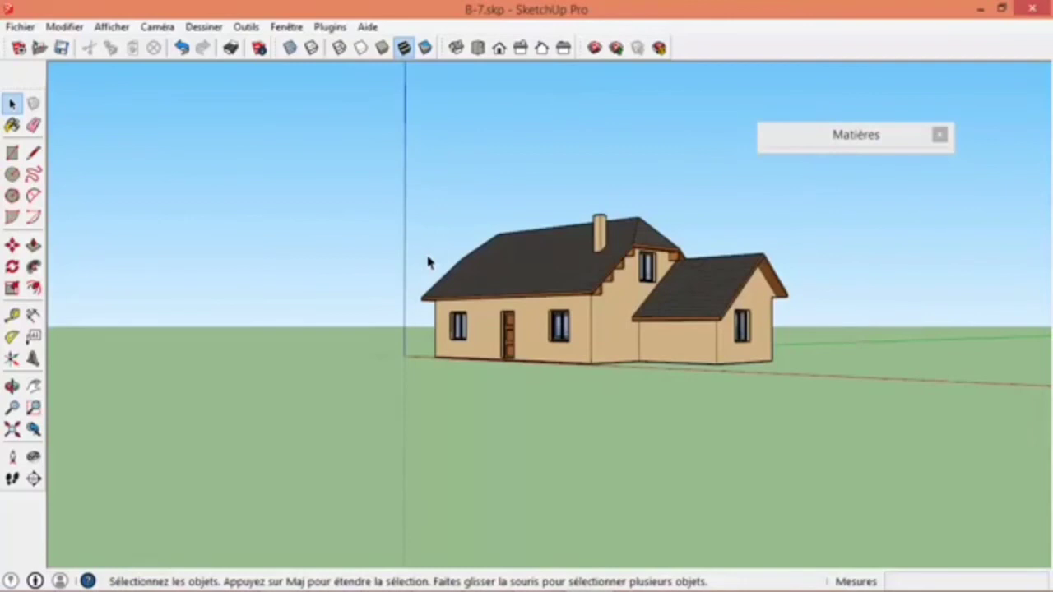
middle_drag(428, 262, 403, 388)
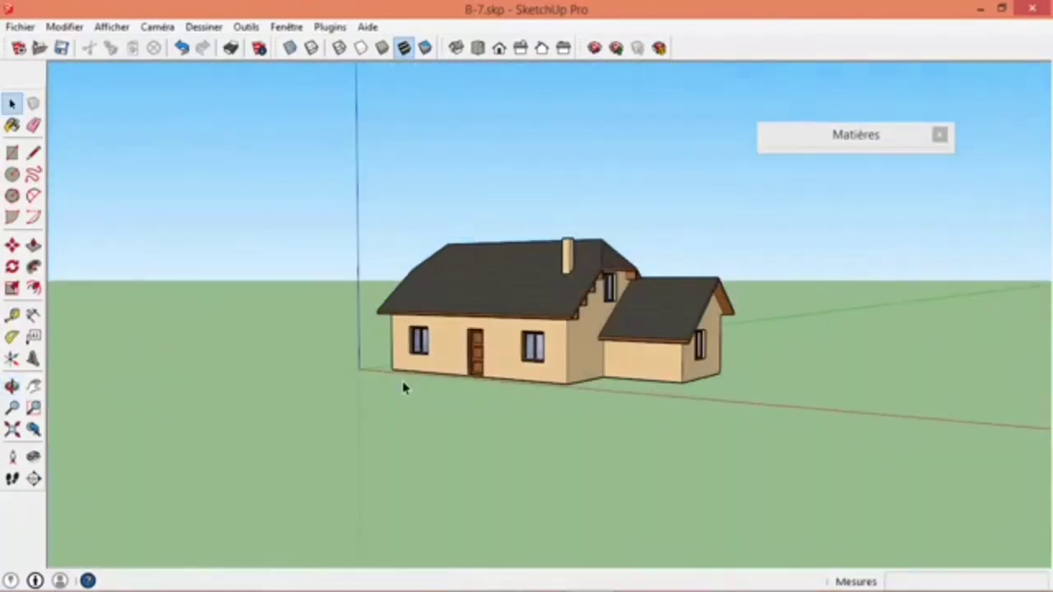
scroll(480, 329, up, 5)
scroll(562, 349, down, 4)
scroll(662, 325, up, 4)
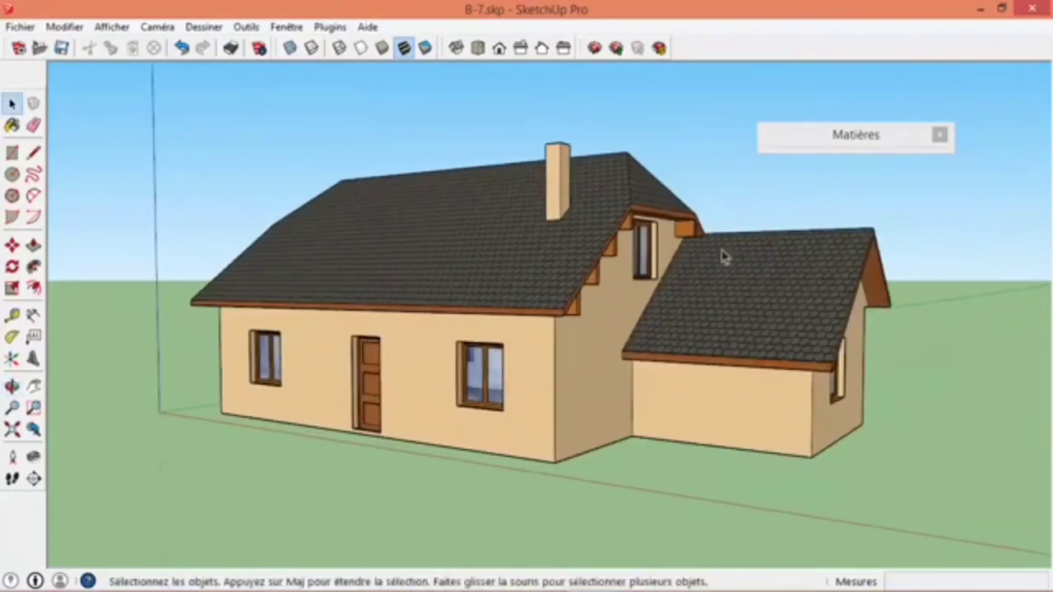
- Expand and reposition the Materials window, and show the collection of materials used in the model
click(871, 147)
drag(860, 136, 842, 95)
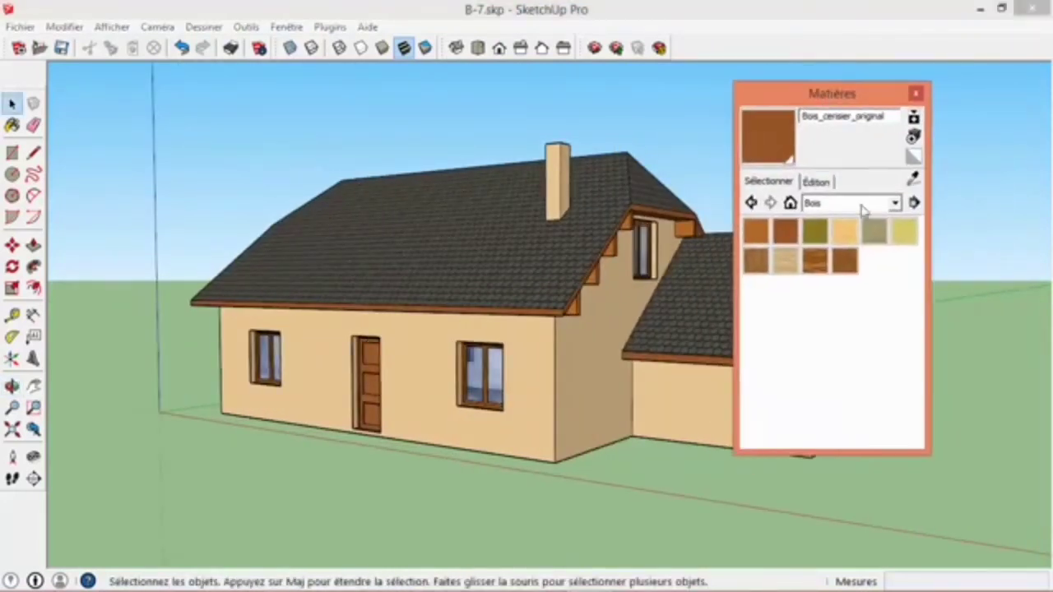
middle_drag(681, 393, 430, 403)
scroll(429, 415, down, 2)
scroll(531, 419, down, 3)
scroll(533, 419, up, 4)
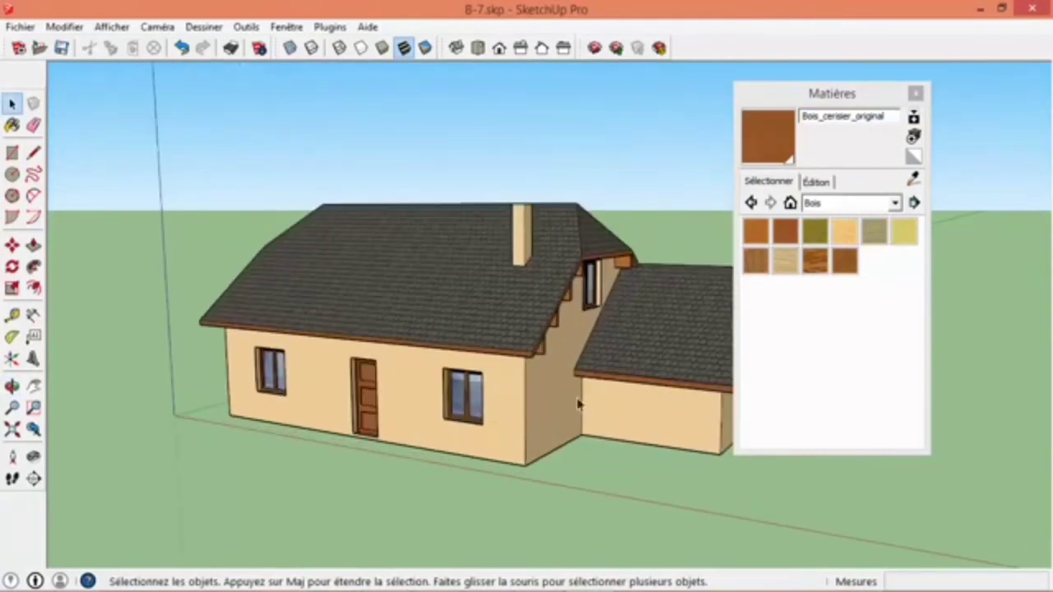
click(789, 203)
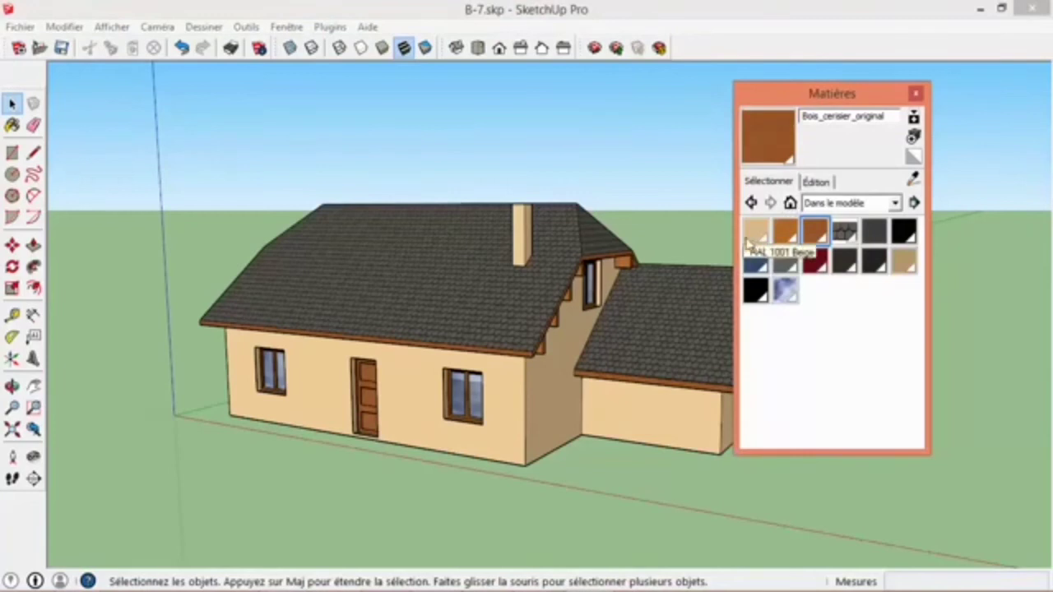
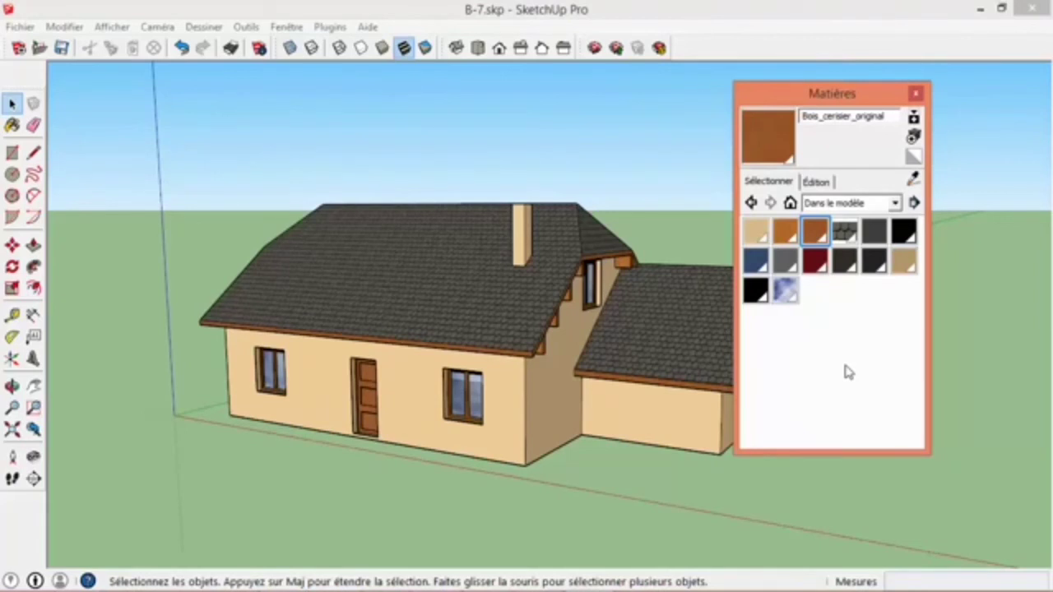
- Move the Materials window aside to clear the view of the house
drag(845, 98, 917, 80)
middle_drag(646, 206, 486, 360)
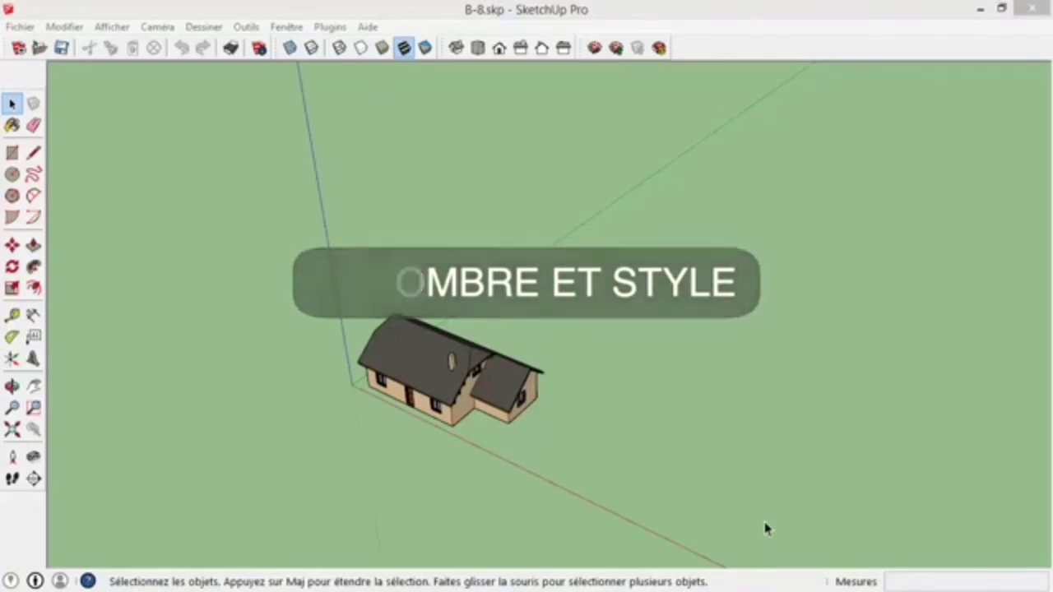
- Draw ground rectangles in the recess beside the extension, about 400 by 320 cm, and along the front of the house
middle_drag(516, 434, 477, 443)
scroll(488, 448, up, 2)
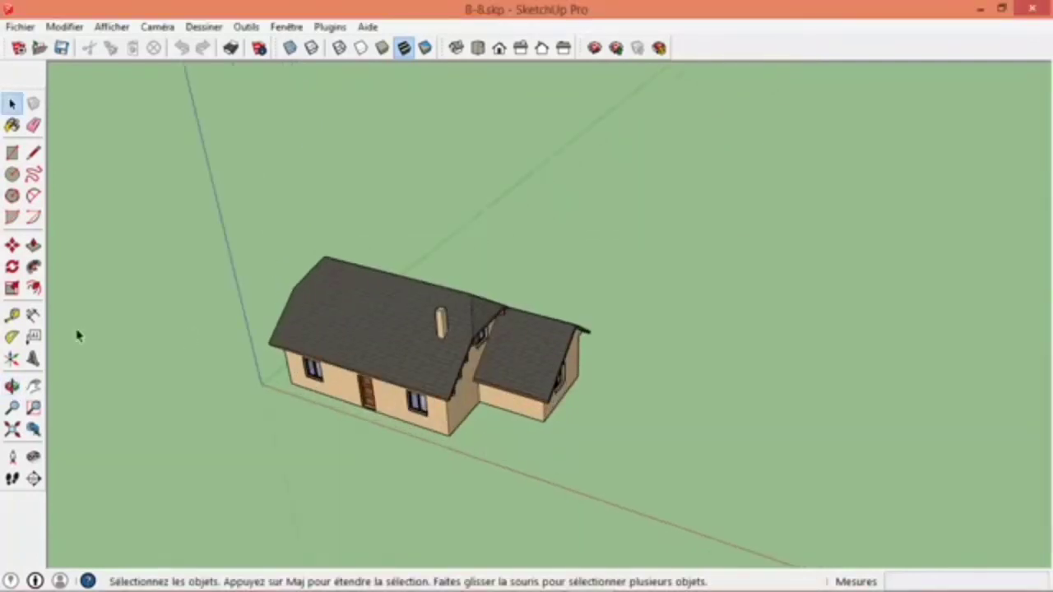
click(12, 153)
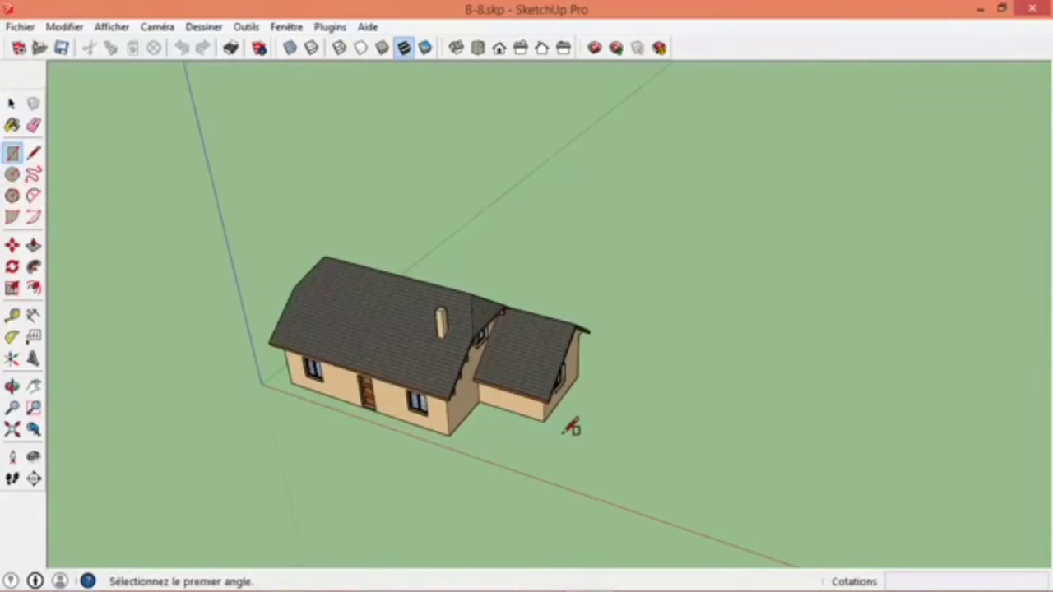
click(546, 418)
click(453, 436)
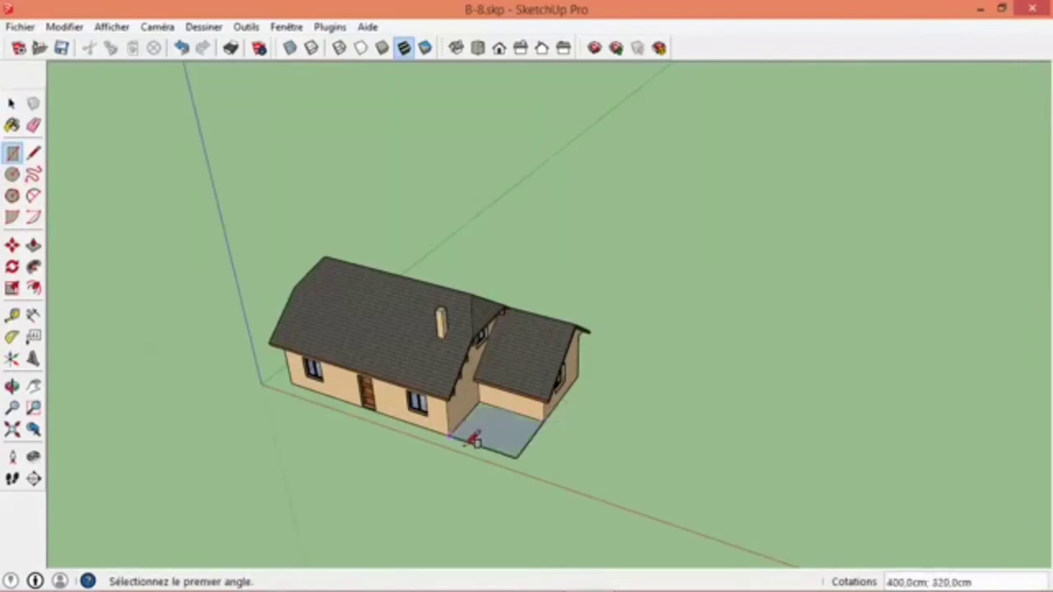
click(523, 454)
click(179, 403)
mouse_move(179, 403)
middle_down()
mouse_move(592, 403)
mouse_move(964, 329)
middle_up()
- Draw a ground rectangle along the main house's gable end, continuing from the front strip to the rear wall corner
click(885, 486)
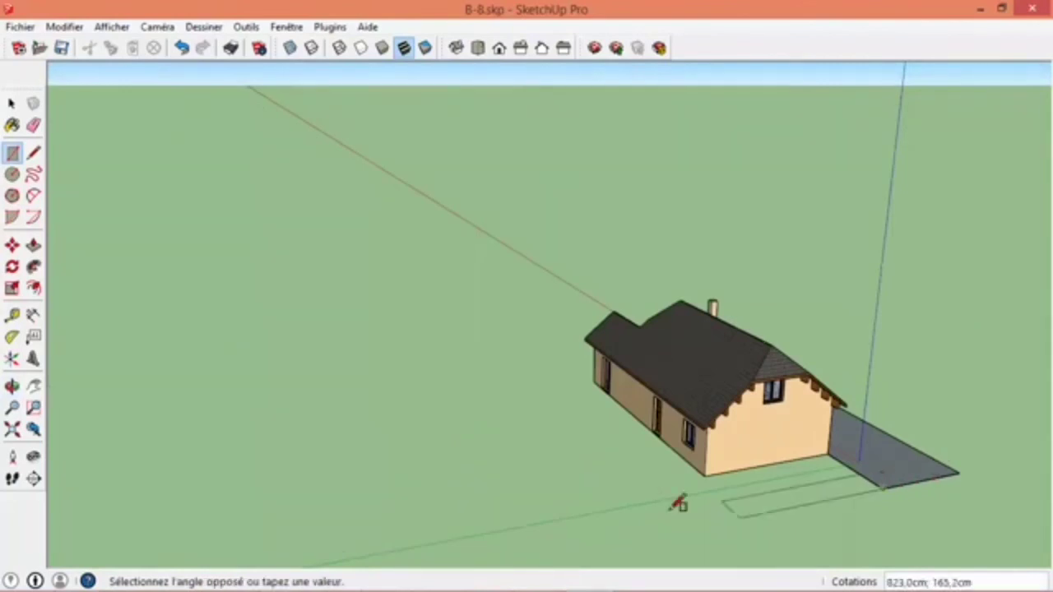
click(604, 496)
click(706, 476)
middle_drag(597, 402, 629, 435)
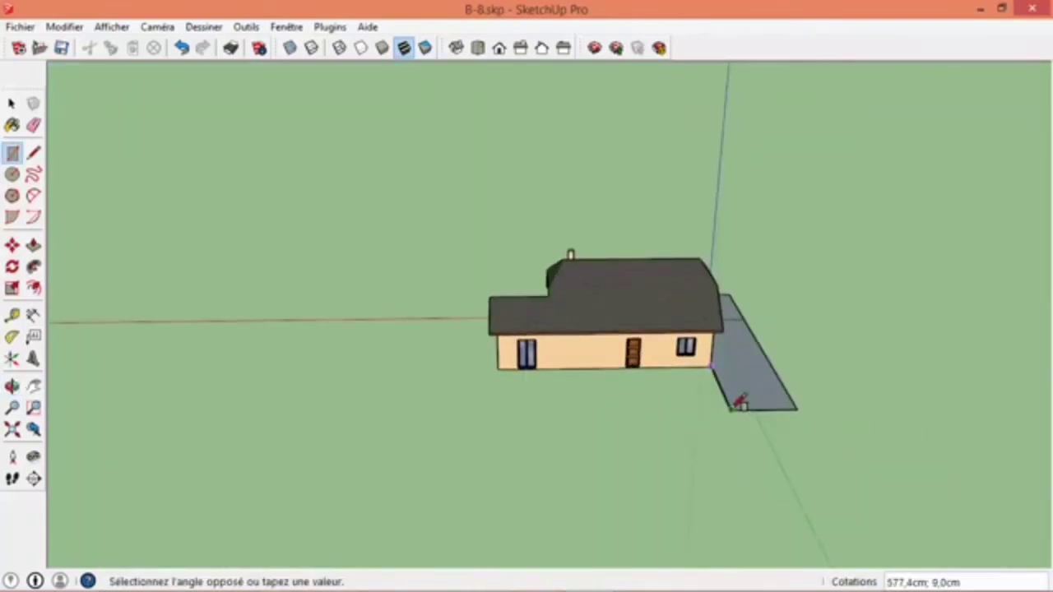
key(Escape)
- Draw ground rectangles along the rear wall and beyond the extension's gable, the latter about 1837 by 518 cm
click(498, 370)
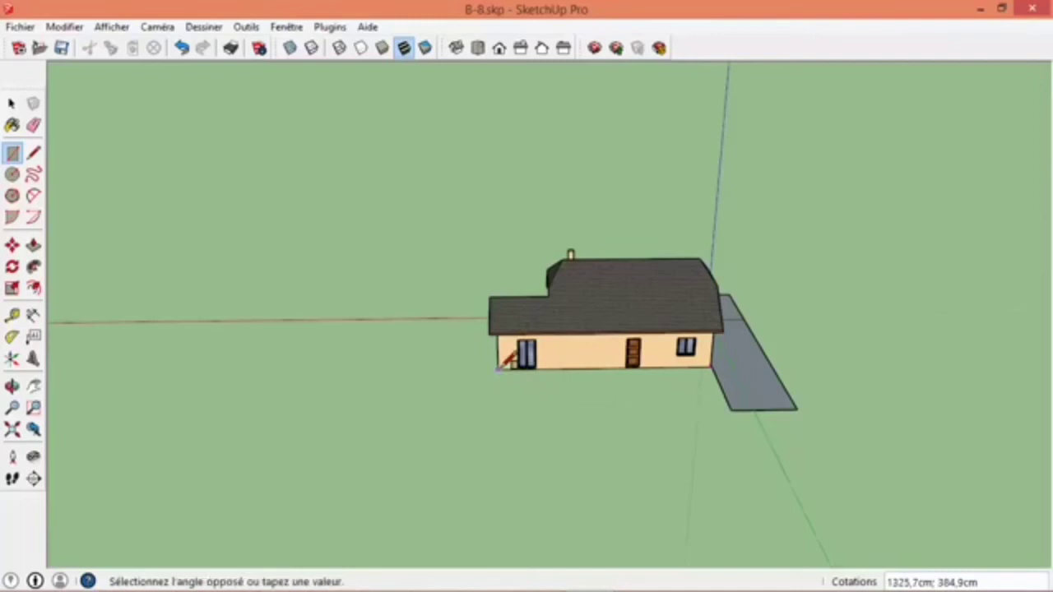
click(733, 403)
middle_drag(734, 403, 953, 394)
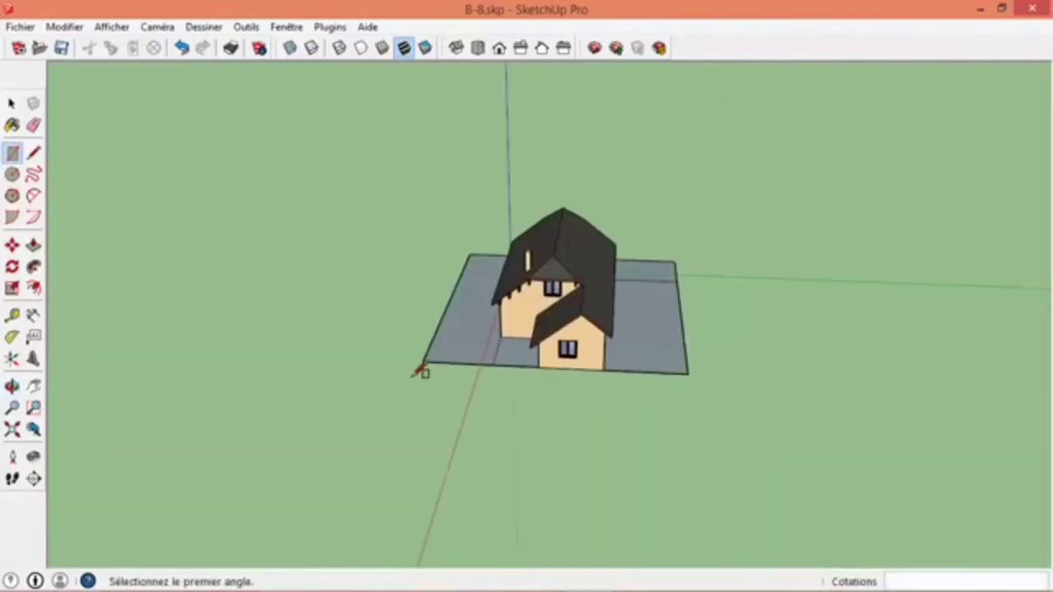
click(424, 361)
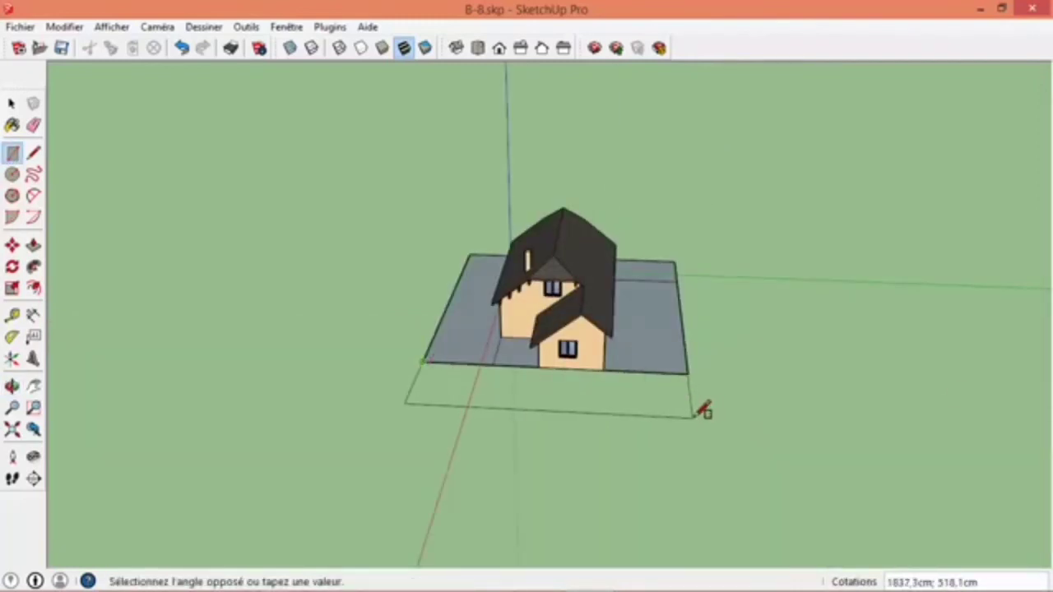
click(694, 417)
- Select all connected ground faces around the house and reverse their orientation
scroll(637, 370, up, 3)
key(space)
middle_drag(302, 381, 765, 411)
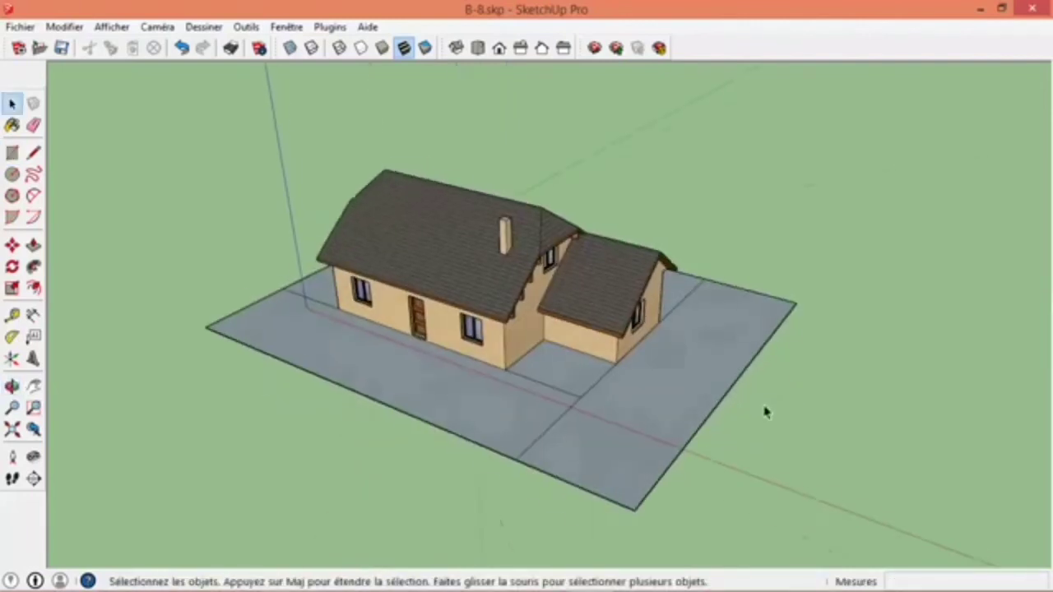
triple_click(642, 416)
right_click(642, 416)
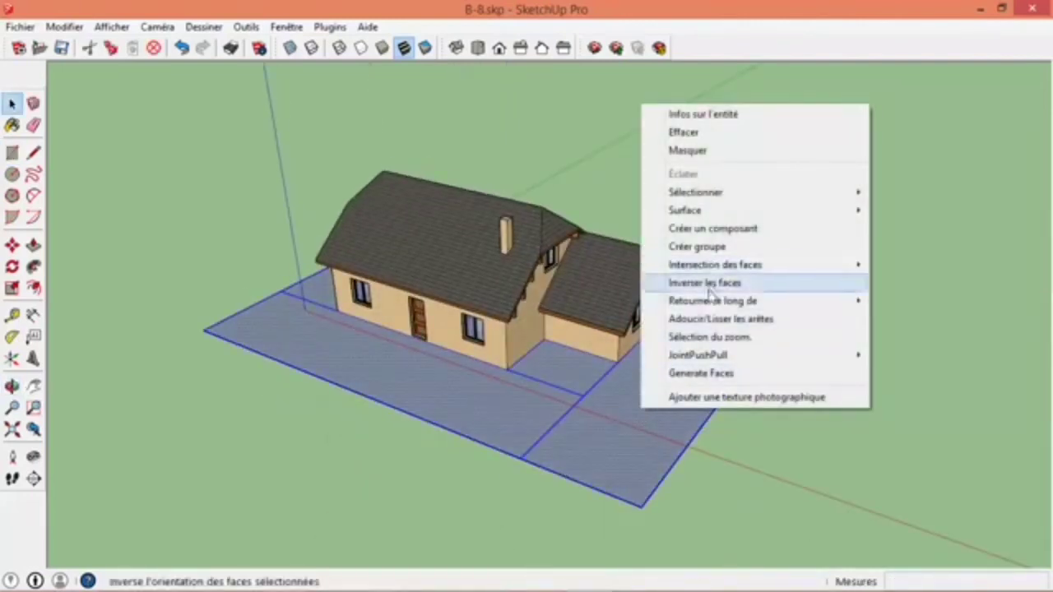
click(701, 288)
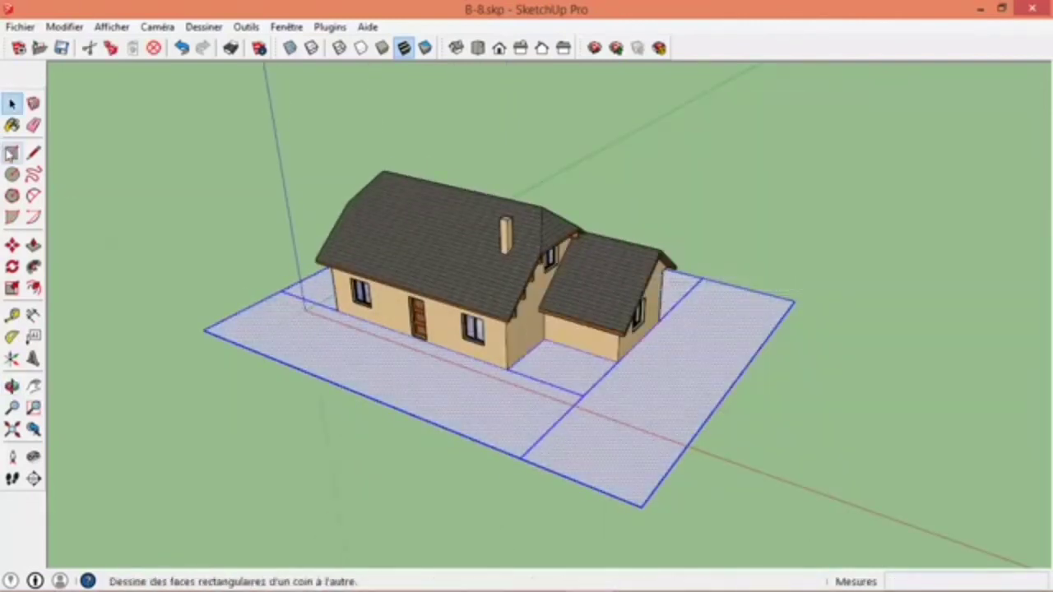
- Draw a rectangular path about 125 by 494 cm from the front door to the front edge of the ground
click(12, 153)
scroll(308, 337, up, 2)
scroll(539, 320, up, 3)
click(509, 322)
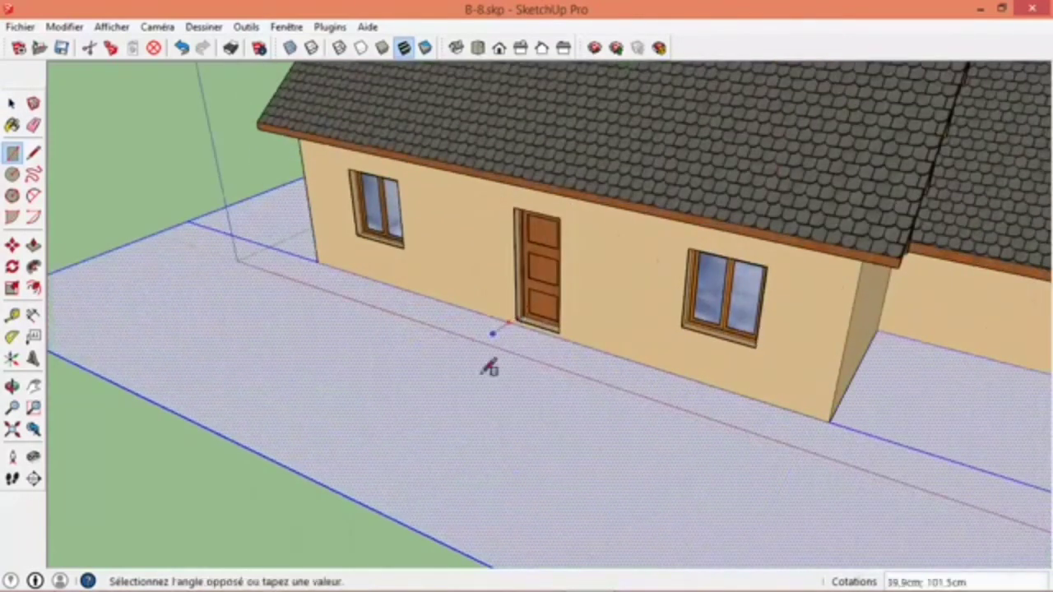
click(384, 500)
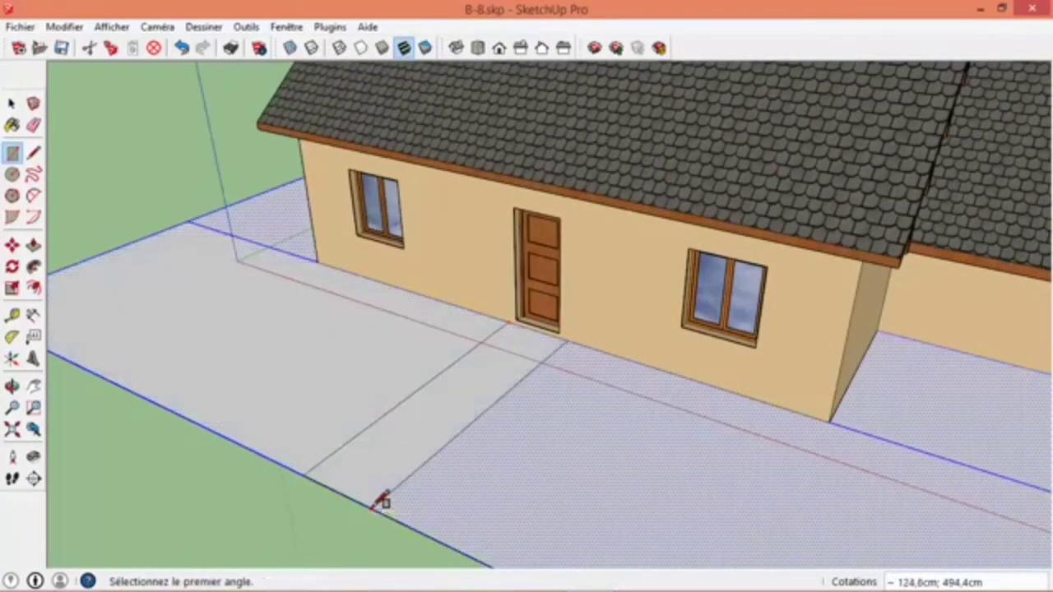
- Draw a rectangle from the extension's front outer corner to the far rear corner of the ground
middle_drag(378, 498, 419, 372)
click(543, 354)
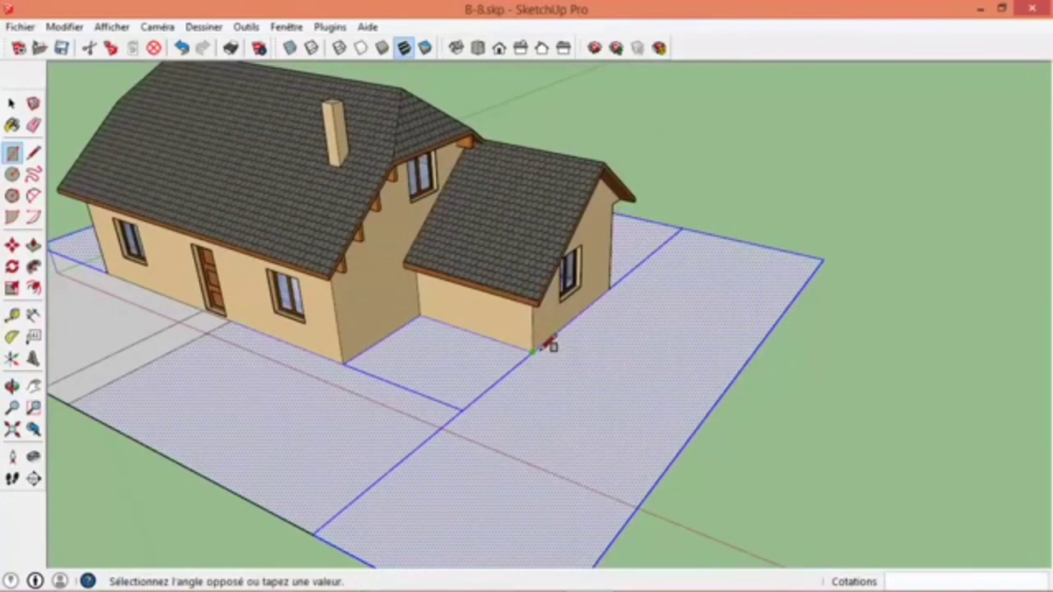
click(823, 261)
- Erase the surplus construction lines across the driveway and the gable-end ground strip
key(e)
mouse_move(491, 393)
mouse_down()
mouse_move(451, 420)
mouse_move(475, 427)
mouse_up()
scroll(474, 428, down, 3)
mouse_move(475, 428)
middle_down()
mouse_move(68, 399)
mouse_move(653, 231)
mouse_move(588, 298)
middle_up()
click(716, 244)
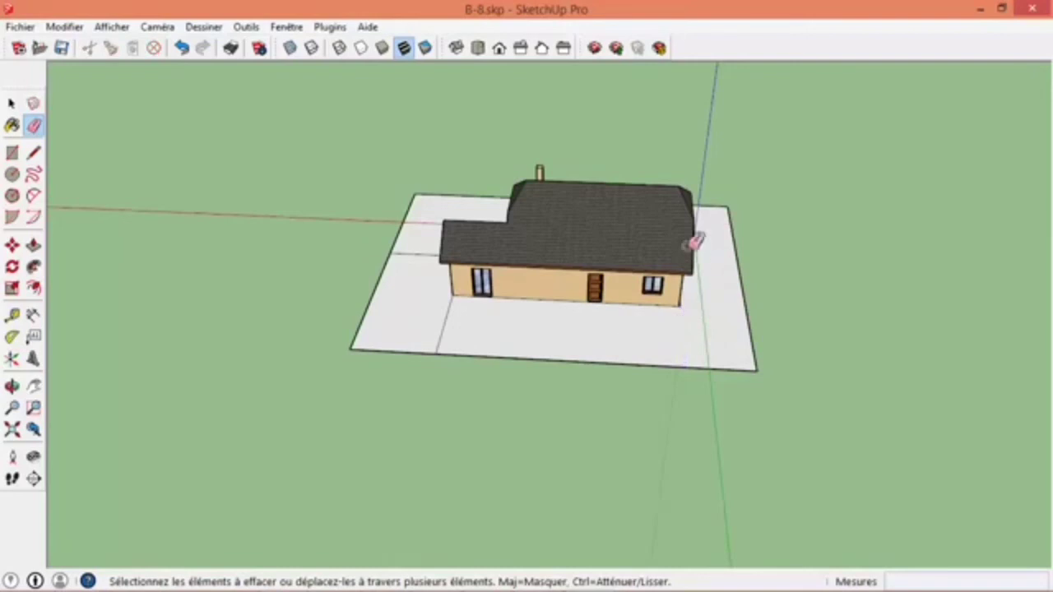
- Draw an arc on the ground against the rear wall, from beside the French window to beyond the door, outlining a terrace
scroll(41, 197, up, 2)
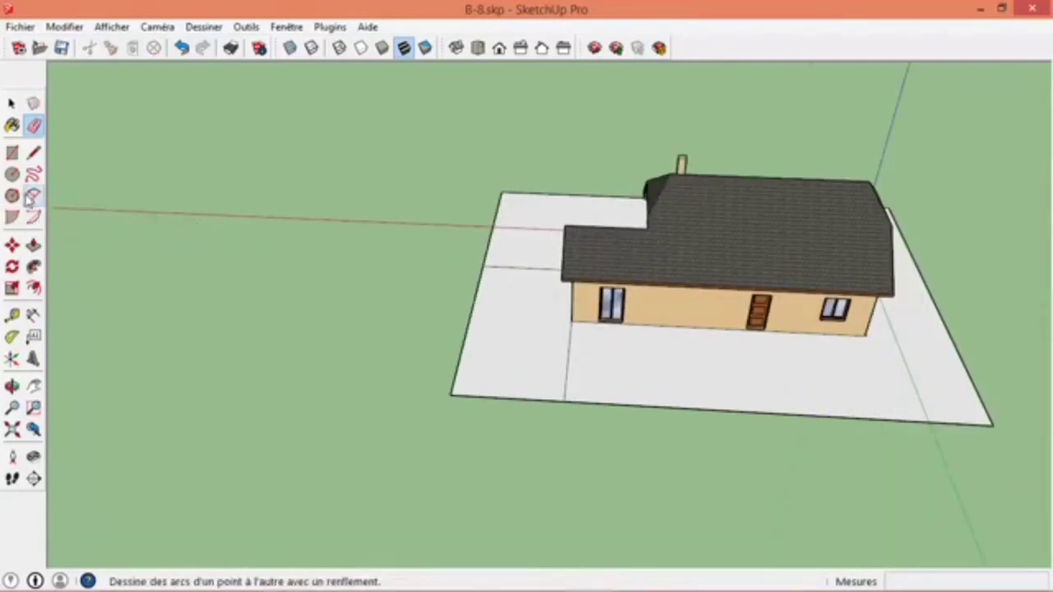
click(31, 197)
scroll(583, 383, up, 4)
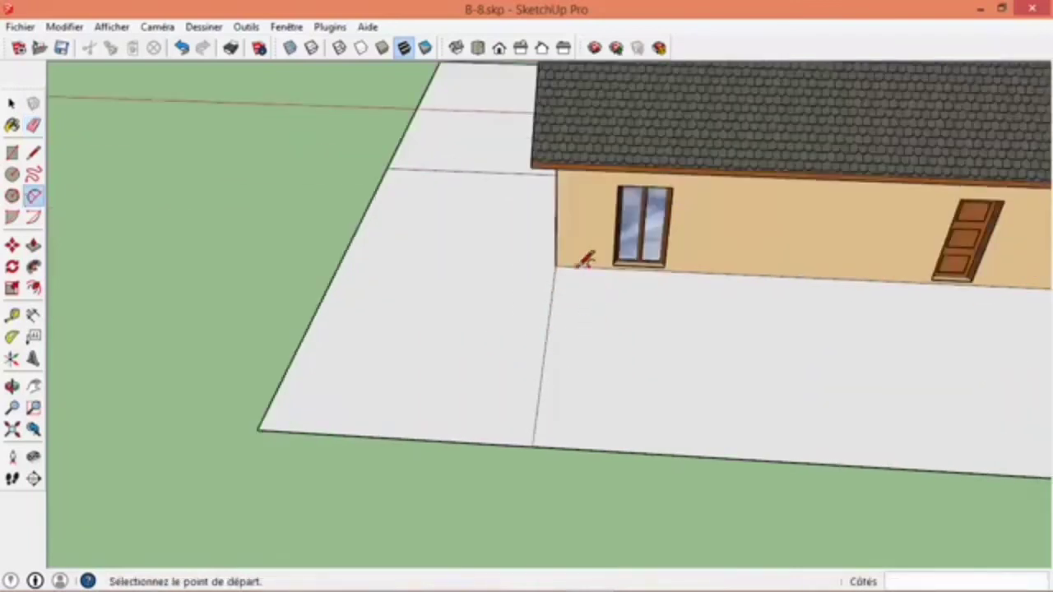
click(577, 267)
shift+middle_drag(751, 396, 442, 341)
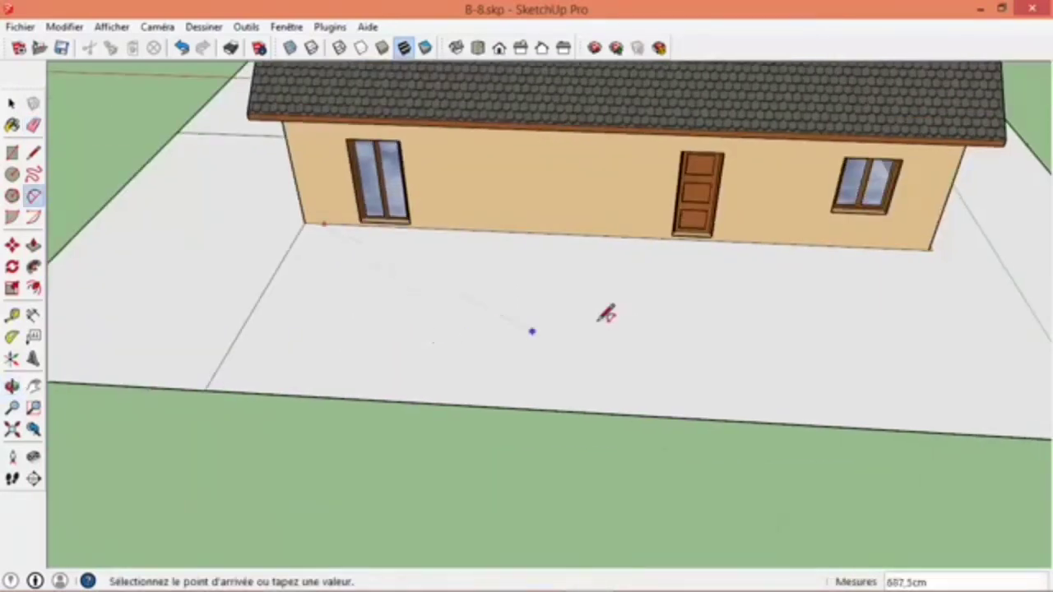
click(733, 241)
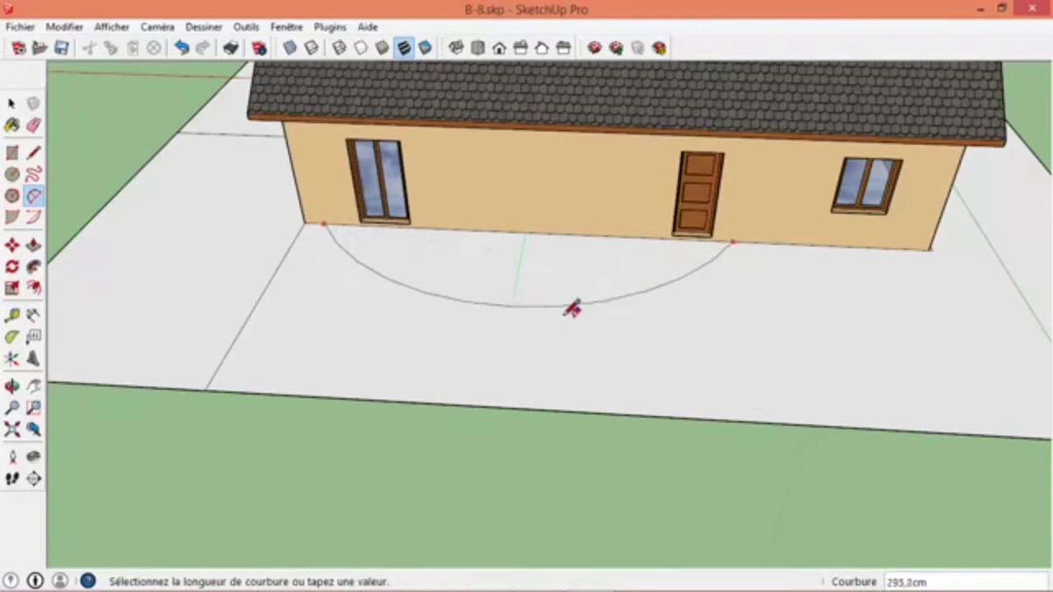
click(469, 368)
- Show the Materials window and clear the selection of the ground
middle_drag(473, 366, 403, 426)
scroll(738, 357, down, 5)
key(space)
click(594, 364)
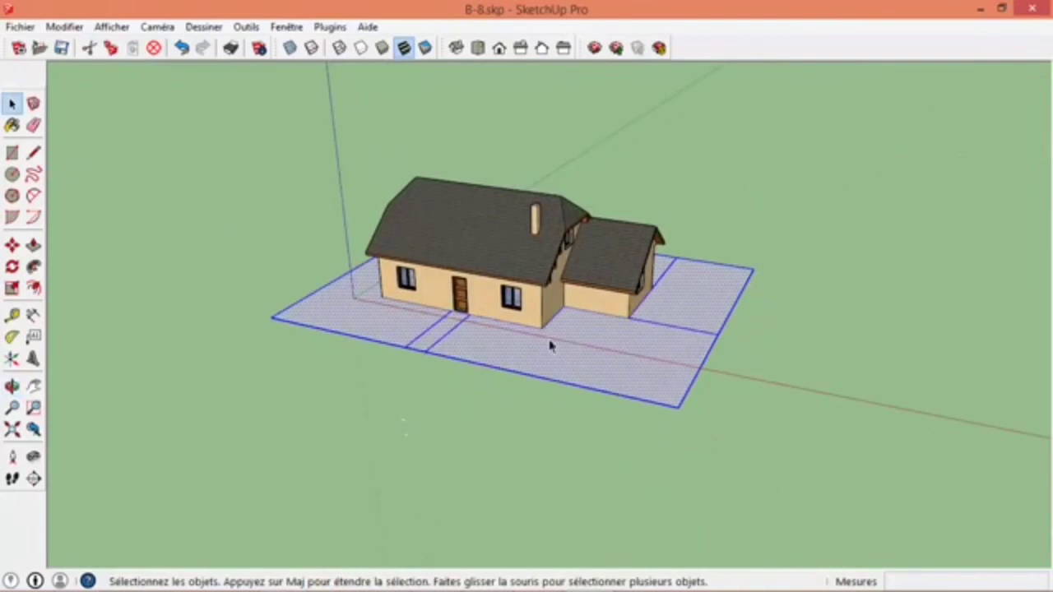
click(11, 125)
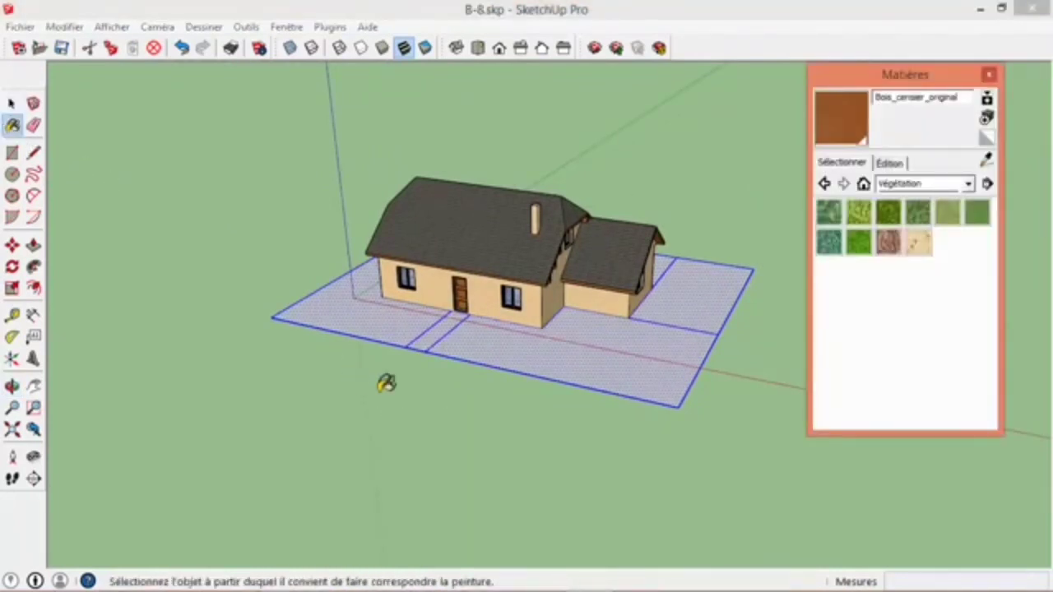
click(392, 384)
key(space)
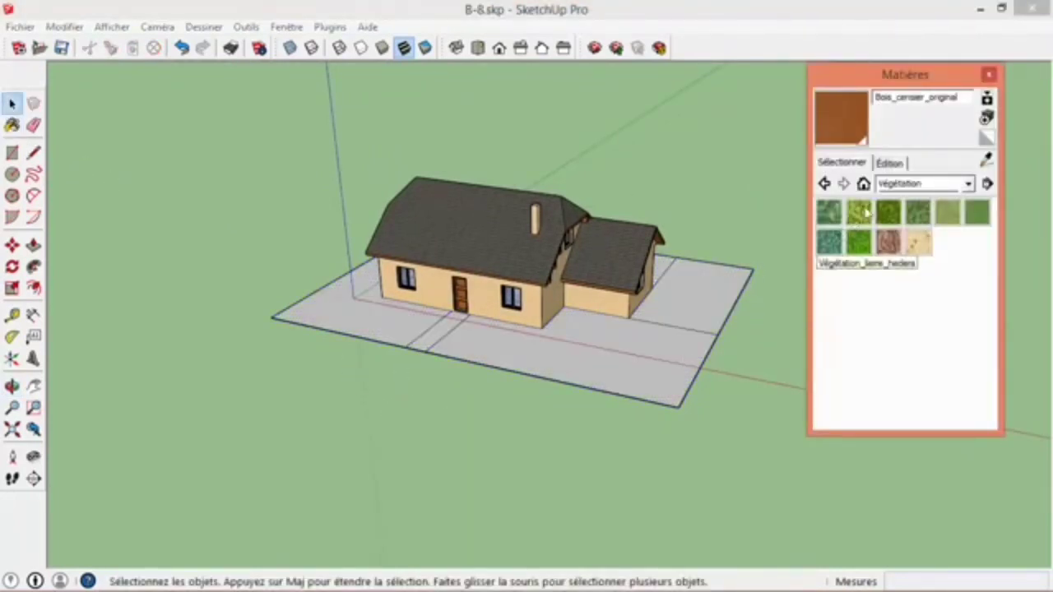
- Paint the driveway in front of the house and extension with Sol_sable_ratissé from the Couvre_sol collection
click(909, 187)
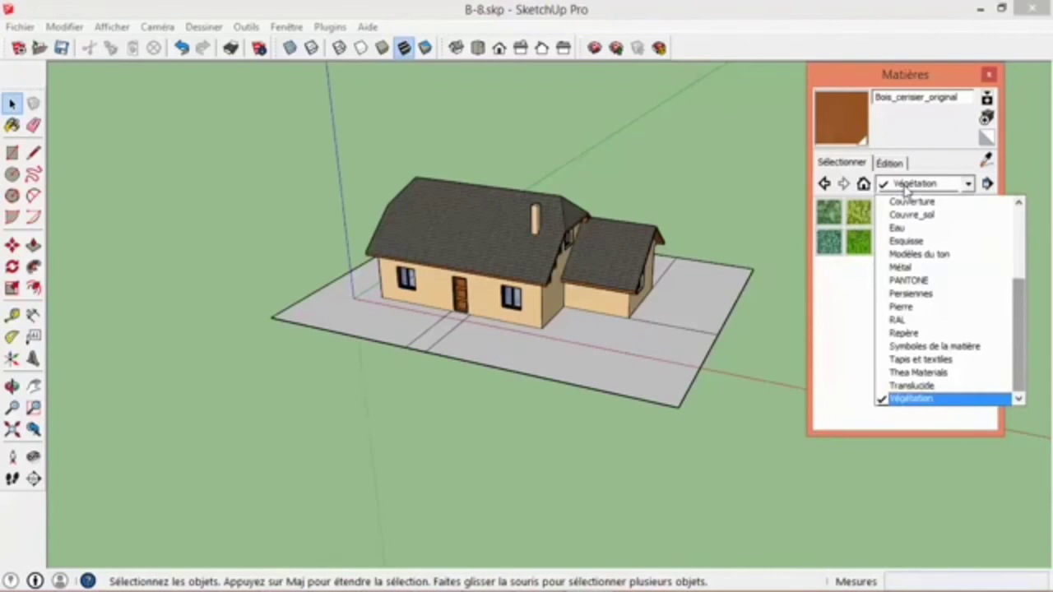
click(946, 215)
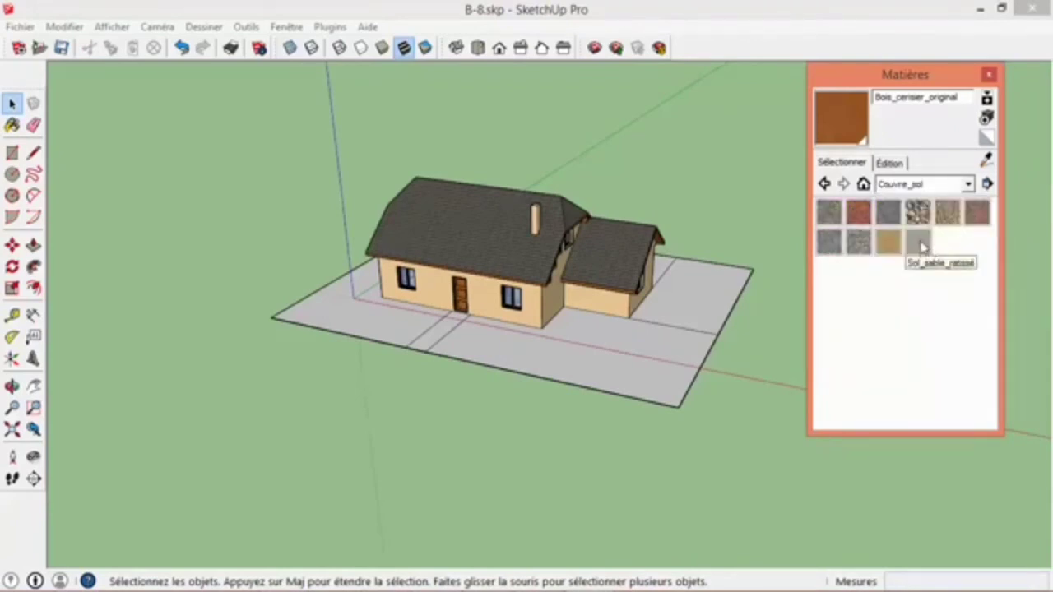
click(920, 246)
middle_drag(717, 327, 611, 372)
click(559, 378)
scroll(534, 379, up, 4)
scroll(535, 377, up, 2)
scroll(533, 382, down, 8)
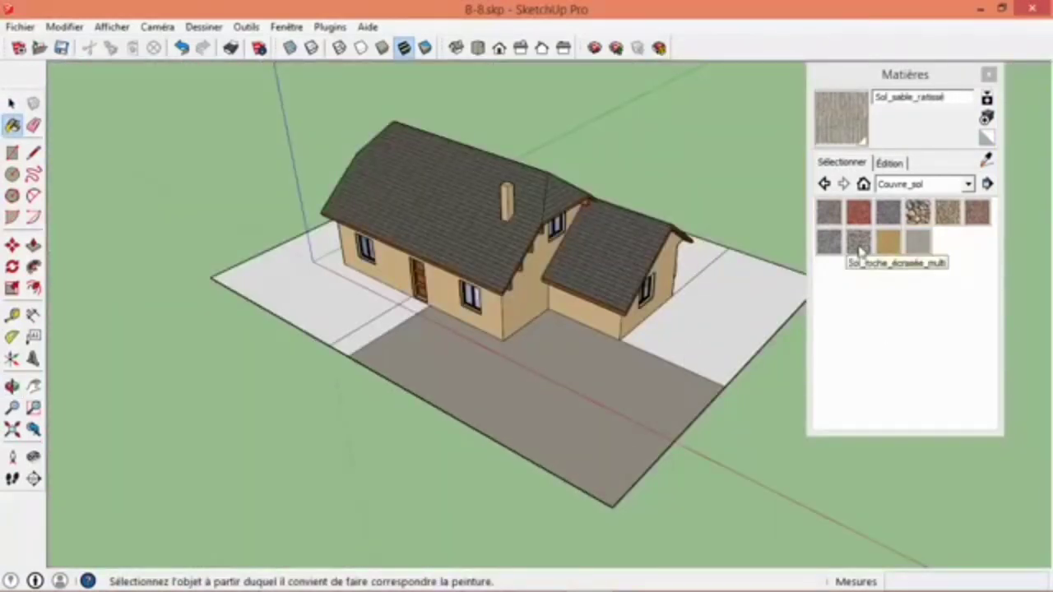
- Paint the front door path and the rounded rear terrace with Sol_gravier_1pouce
click(916, 213)
scroll(374, 339, up, 5)
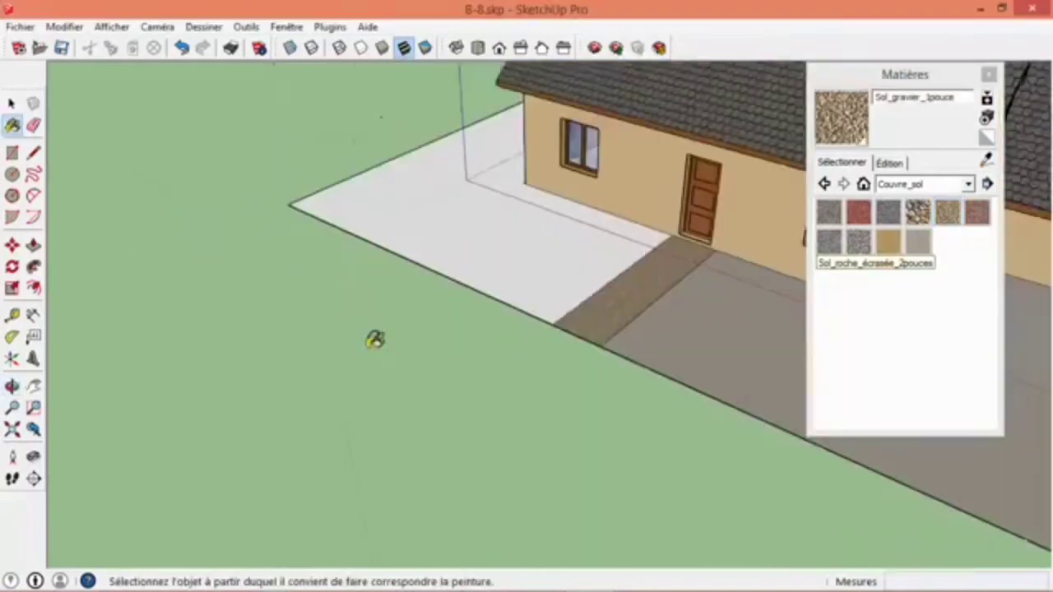
scroll(602, 284, up, 5)
scroll(563, 272, up, 1)
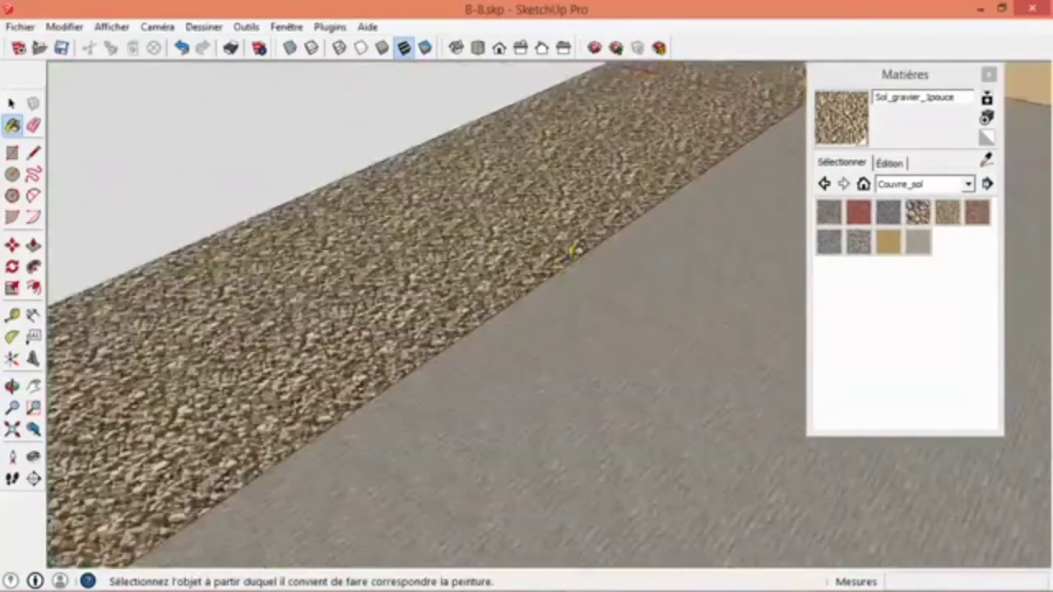
scroll(581, 247, down, 6)
scroll(581, 297, up, 2)
mouse_move(580, 297)
middle_down()
mouse_move(529, 364)
mouse_move(501, 376)
mouse_move(176, 340)
mouse_move(767, 335)
middle_up()
click(532, 392)
- Paint the remaining ground around the house with Végétation_herbe1 from the Végétation collection
click(944, 191)
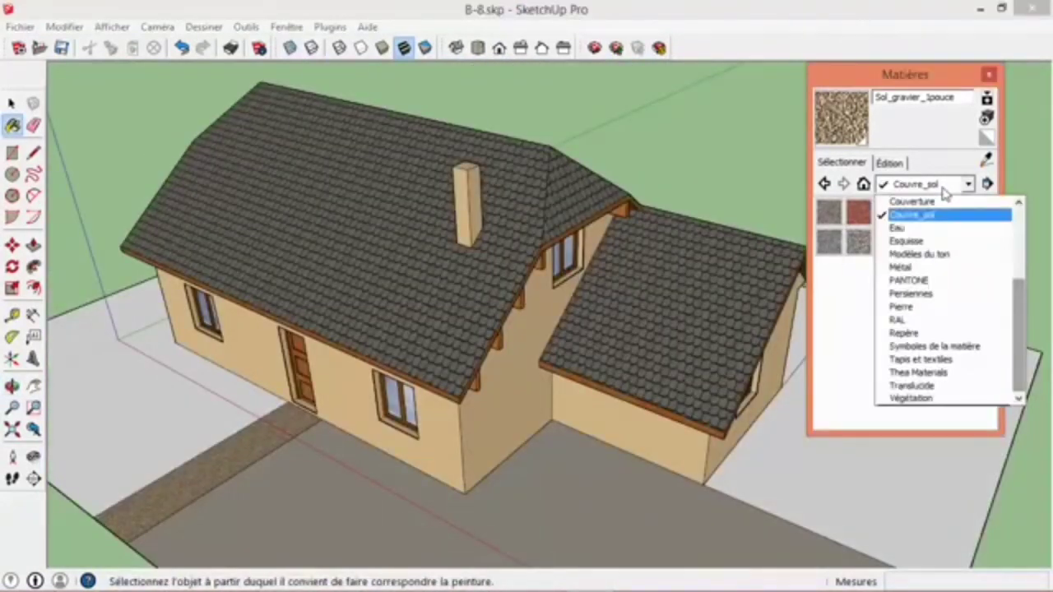
click(912, 401)
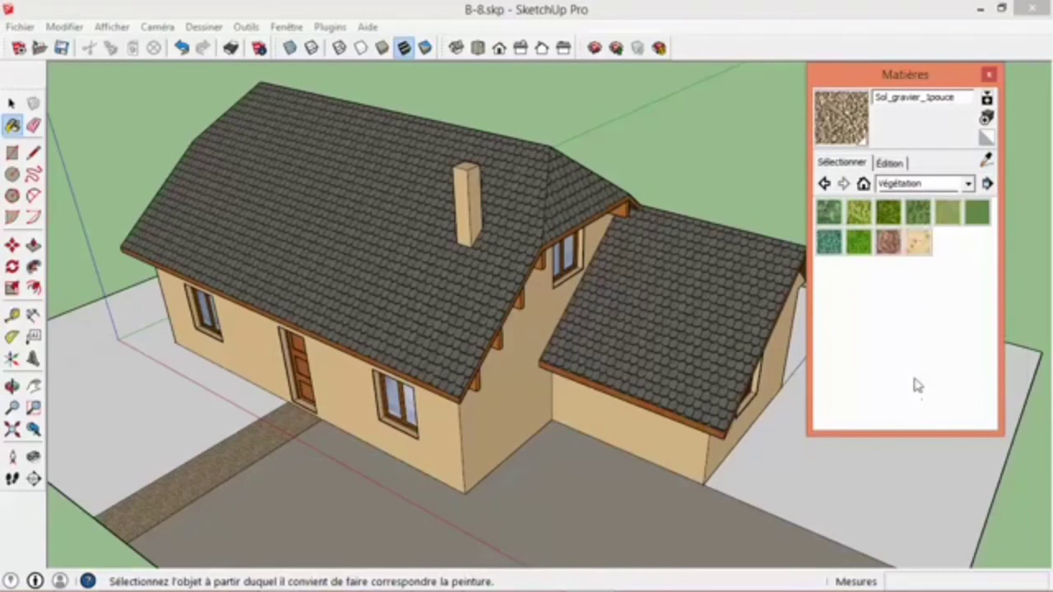
click(950, 216)
click(773, 444)
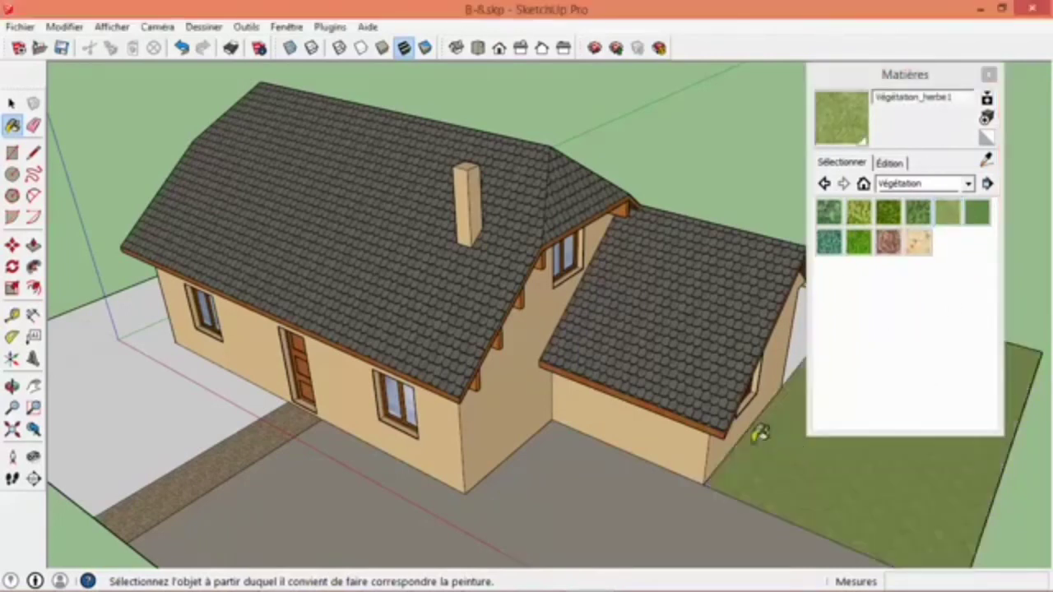
scroll(155, 424, down, 5)
middle_drag(154, 424, 75, 357)
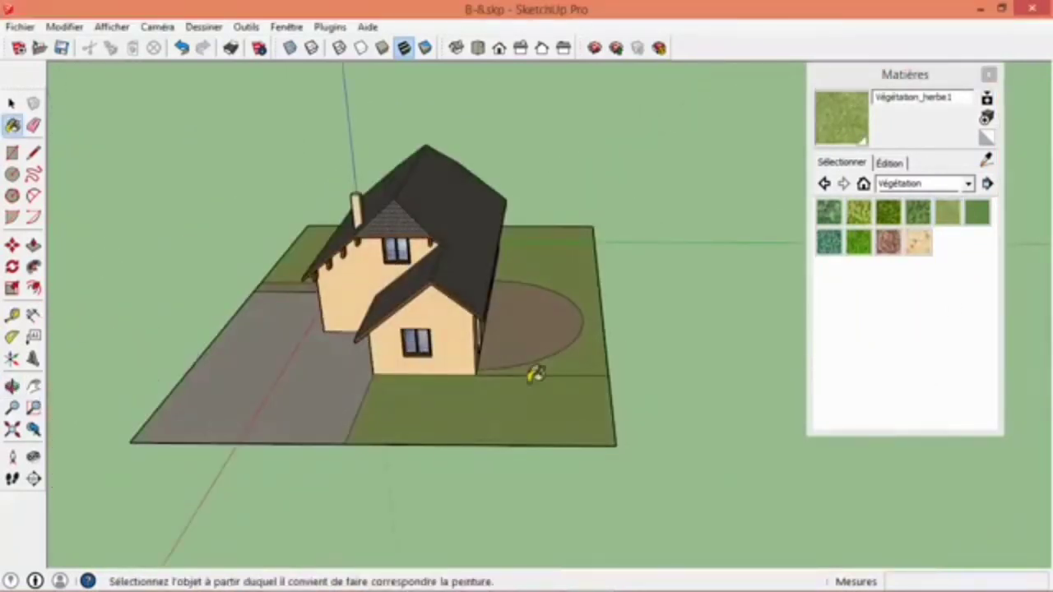
- Erase the line dividing the lawn behind the extension and close the Materials window
key(e)
key(space)
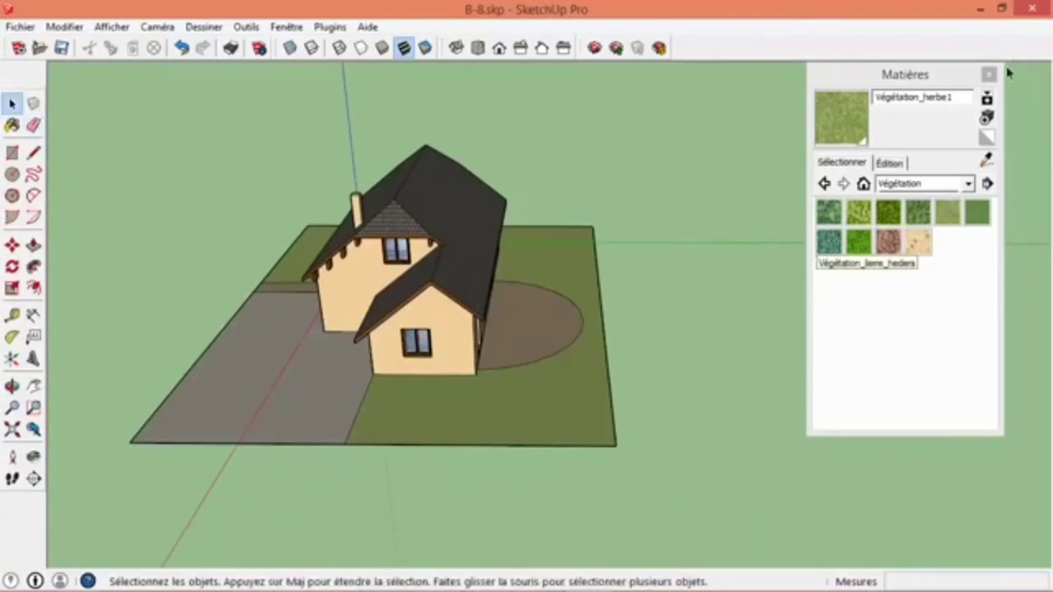
click(991, 76)
middle_drag(514, 300, 512, 354)
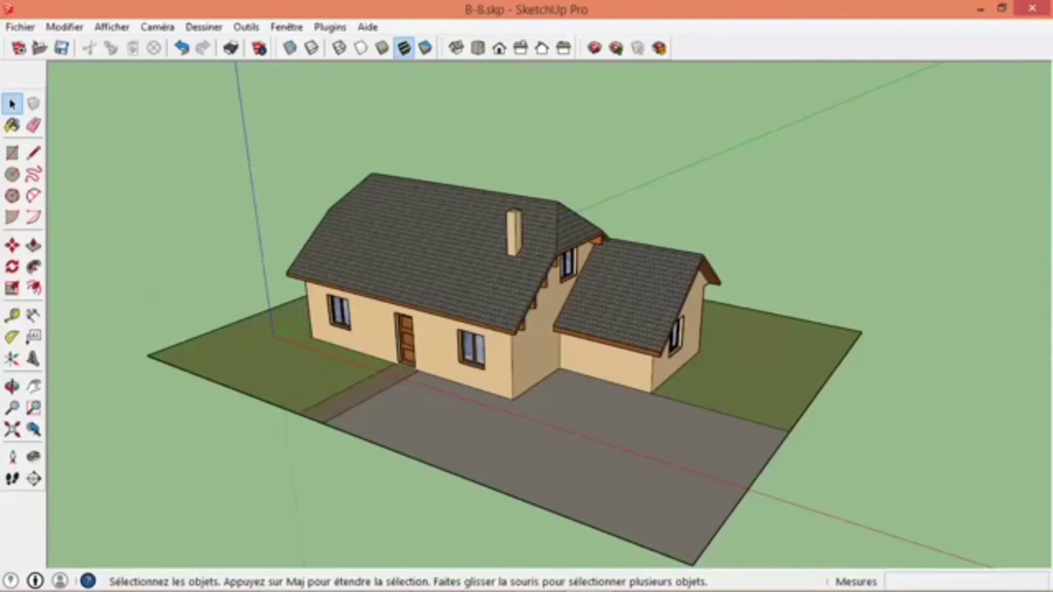
mouse_move(526, 591)
click(910, 578)
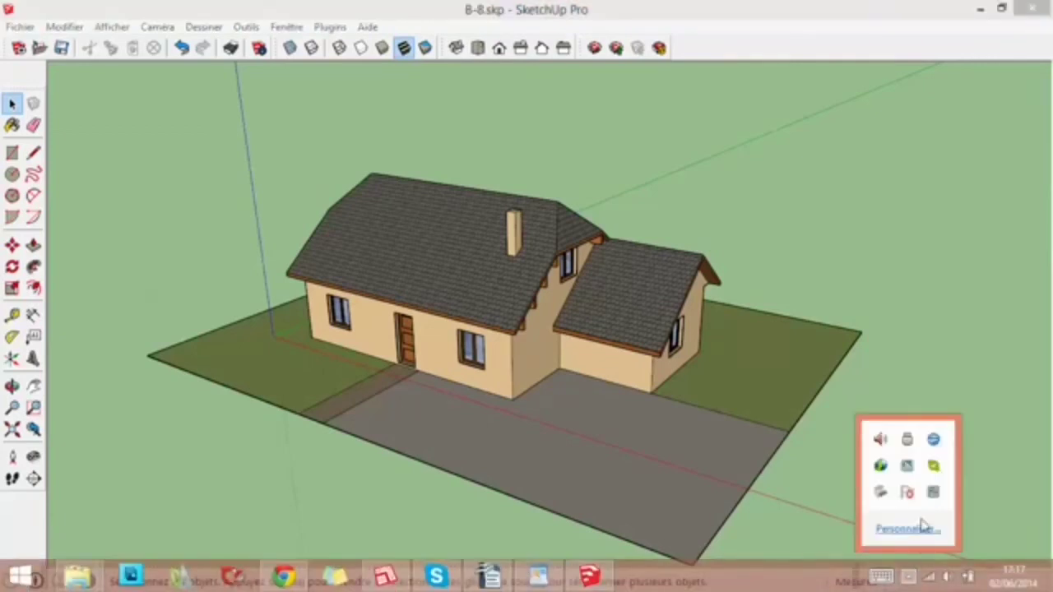
- Open the Components window and place an Arbre à feuilles persistantes 3D at the front corner of the lawn, beside the front door path
click(656, 219)
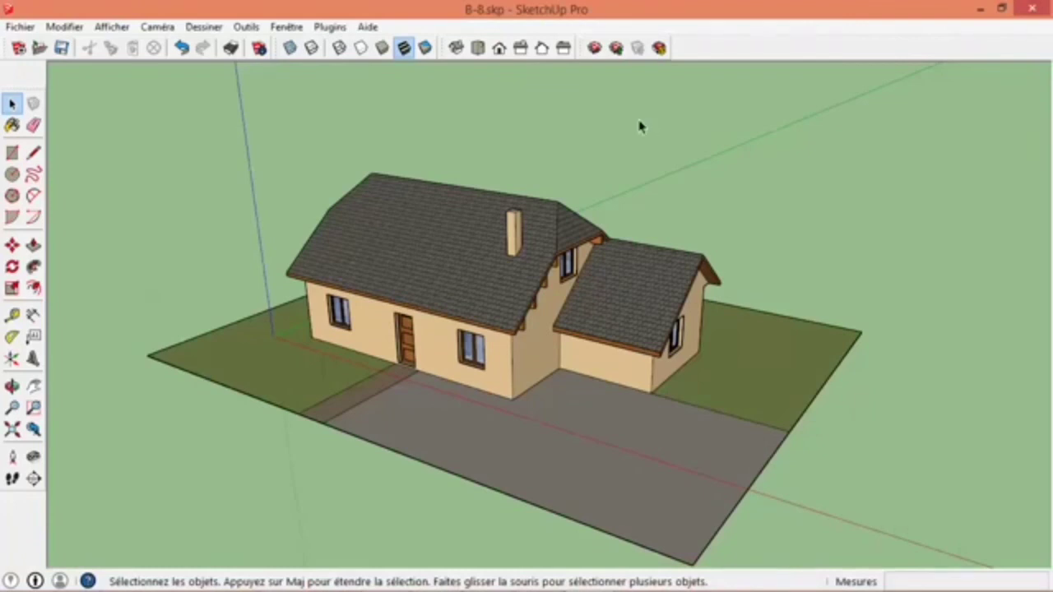
click(286, 26)
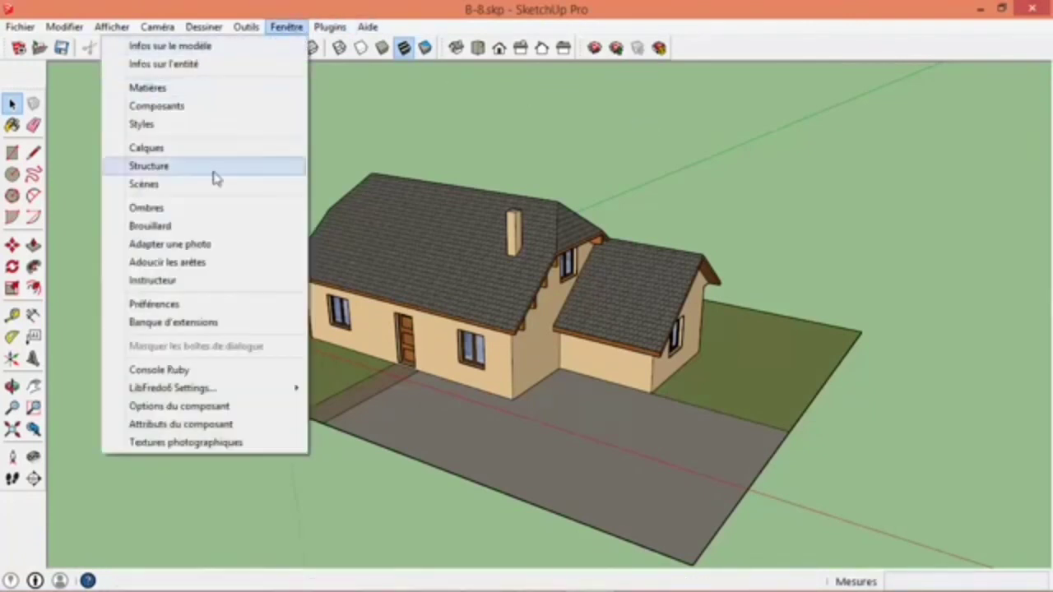
click(156, 106)
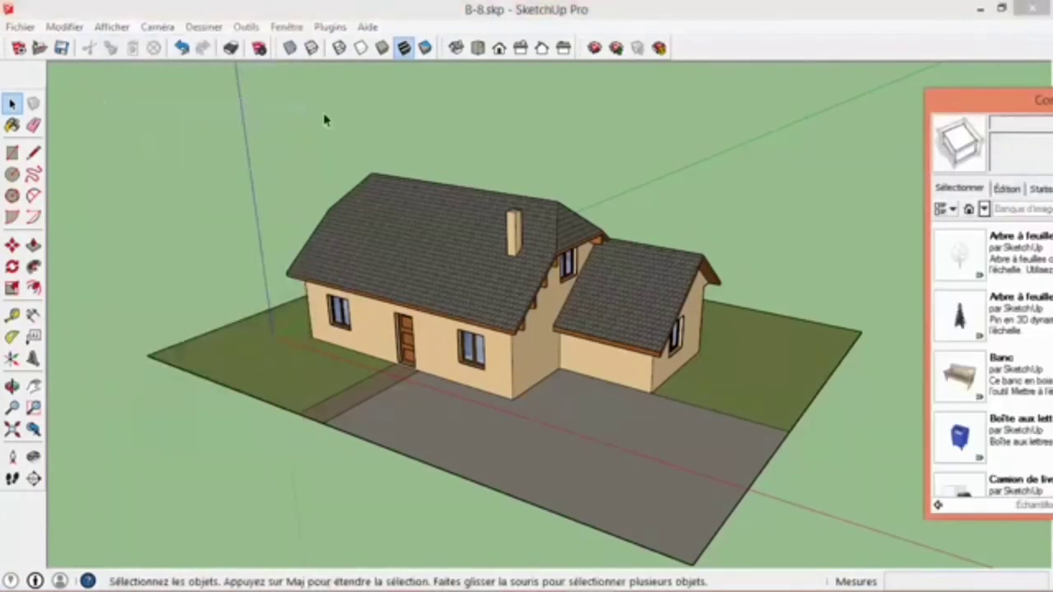
drag(1013, 91, 902, 80)
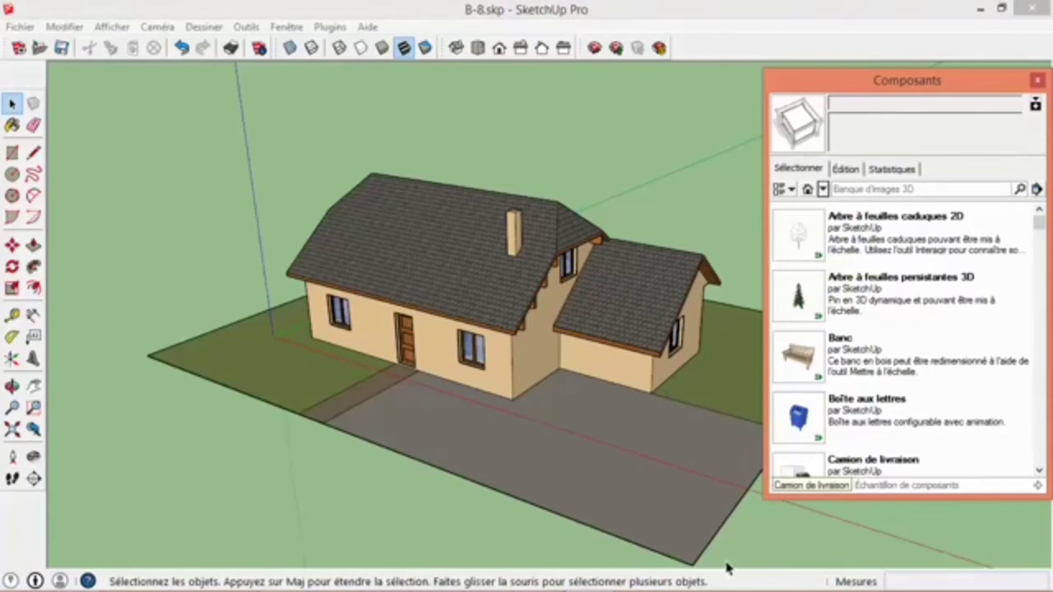
click(799, 309)
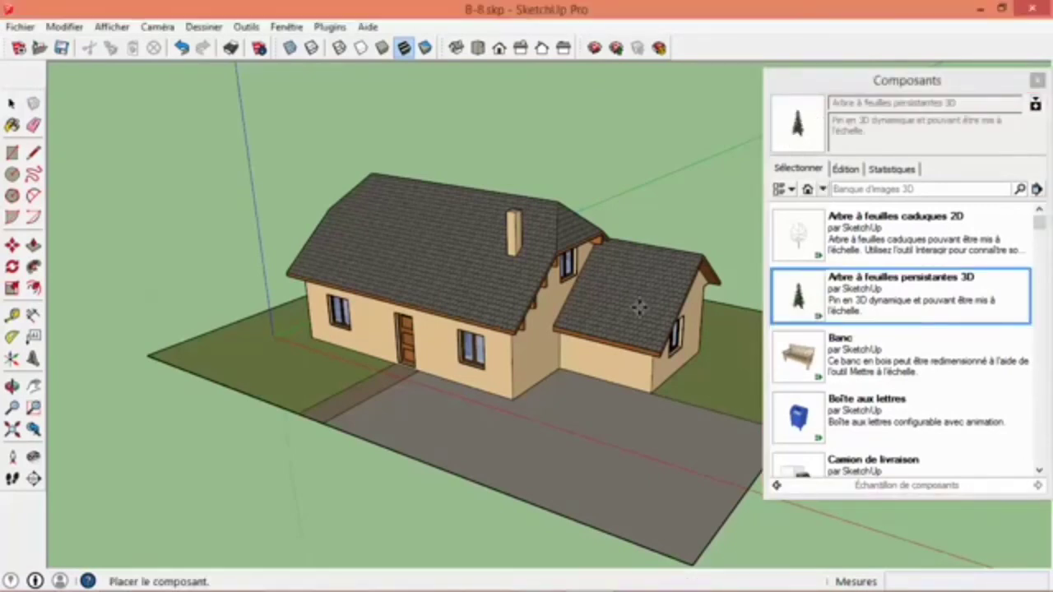
click(258, 369)
scroll(258, 370, down, 3)
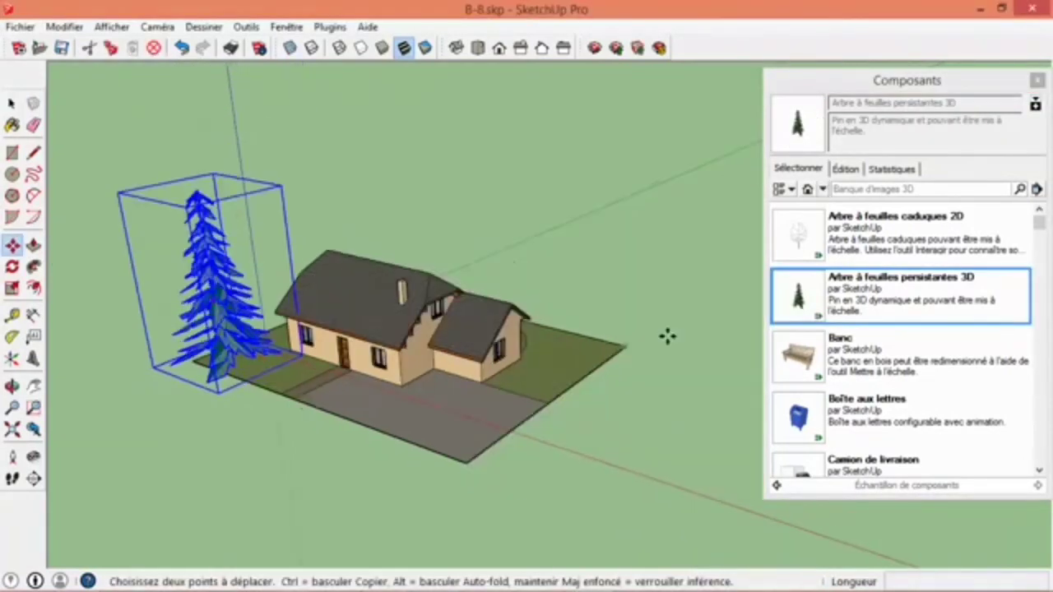
- Place two more Arbre à feuilles persistantes 3D trees, one beside the extension and one behind the house
click(798, 305)
click(583, 374)
middle_drag(582, 374, 672, 315)
click(798, 304)
click(605, 296)
middle_drag(444, 337, 552, 330)
key(space)
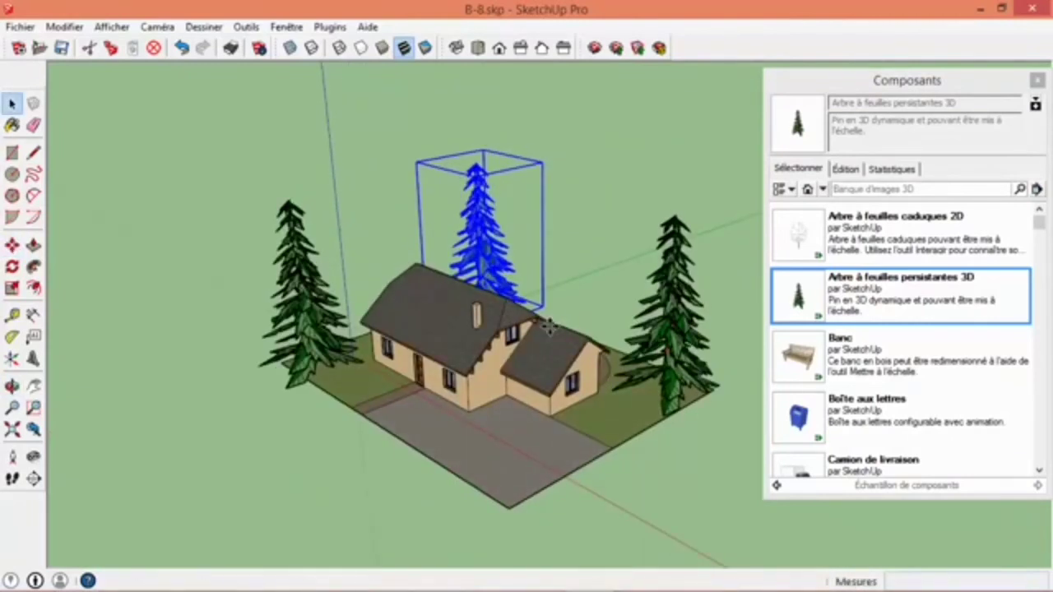
click(357, 235)
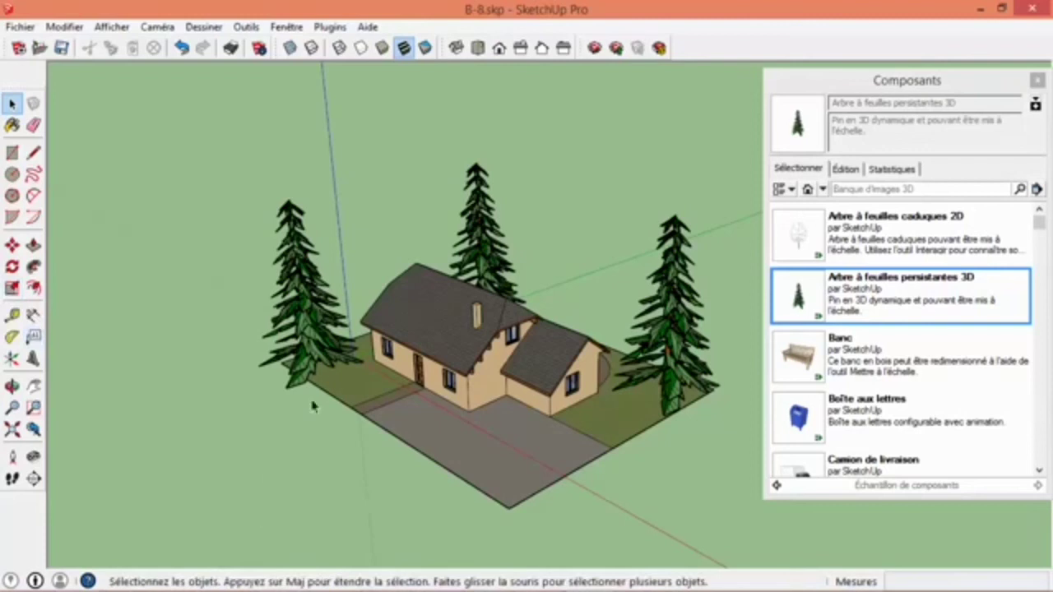
- Scale down the tree at the front corner of the lawn to roughly the height of the house
click(324, 370)
click(12, 287)
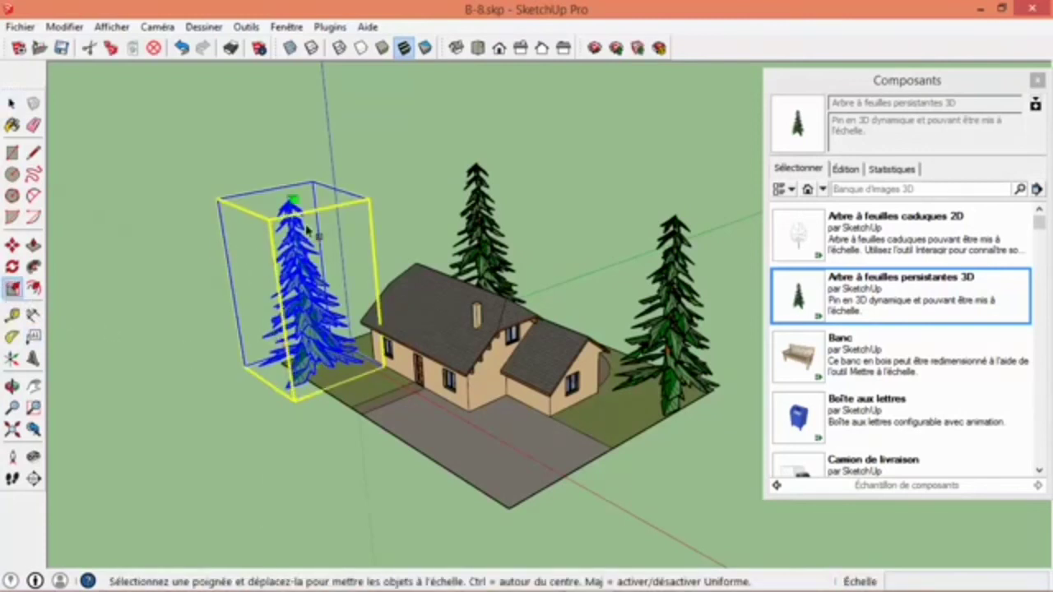
drag(292, 202, 302, 285)
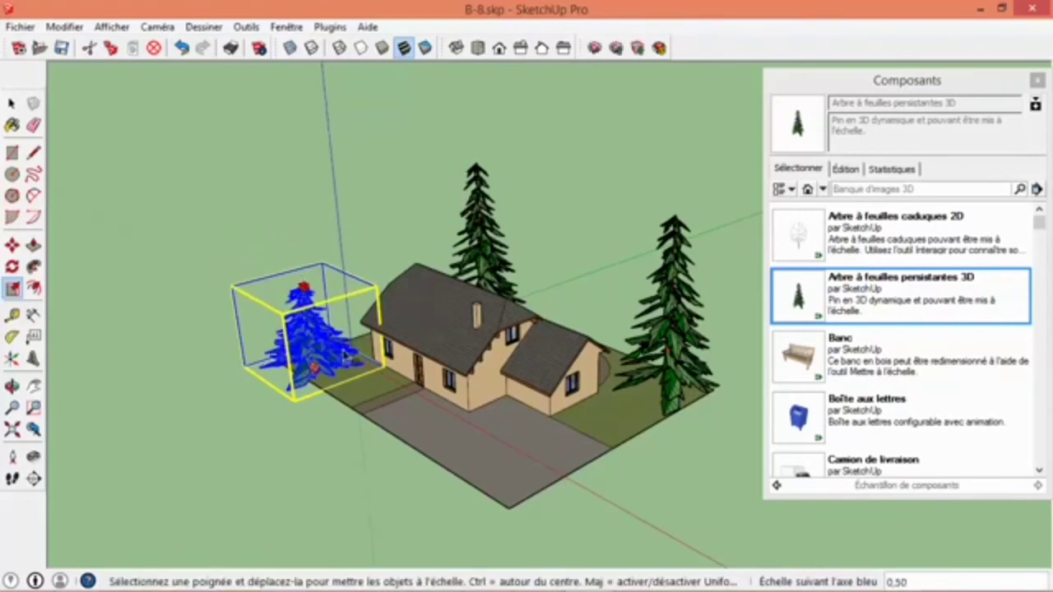
key(space)
- Scale down the tree behind the house and the tree beside the extension so both are slightly shorter
click(479, 240)
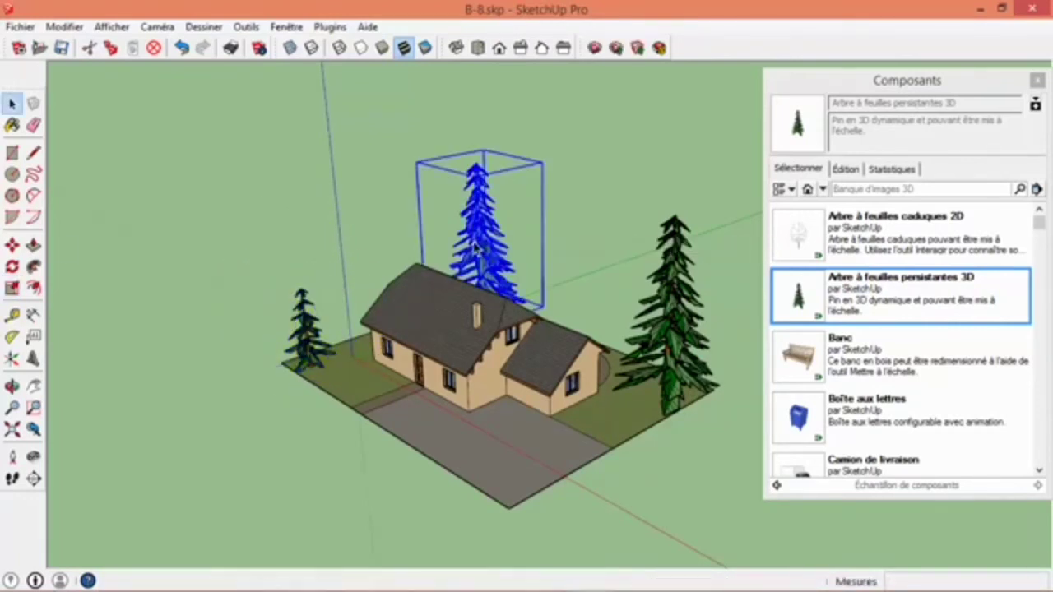
click(12, 289)
drag(478, 164, 479, 200)
key(space)
click(674, 319)
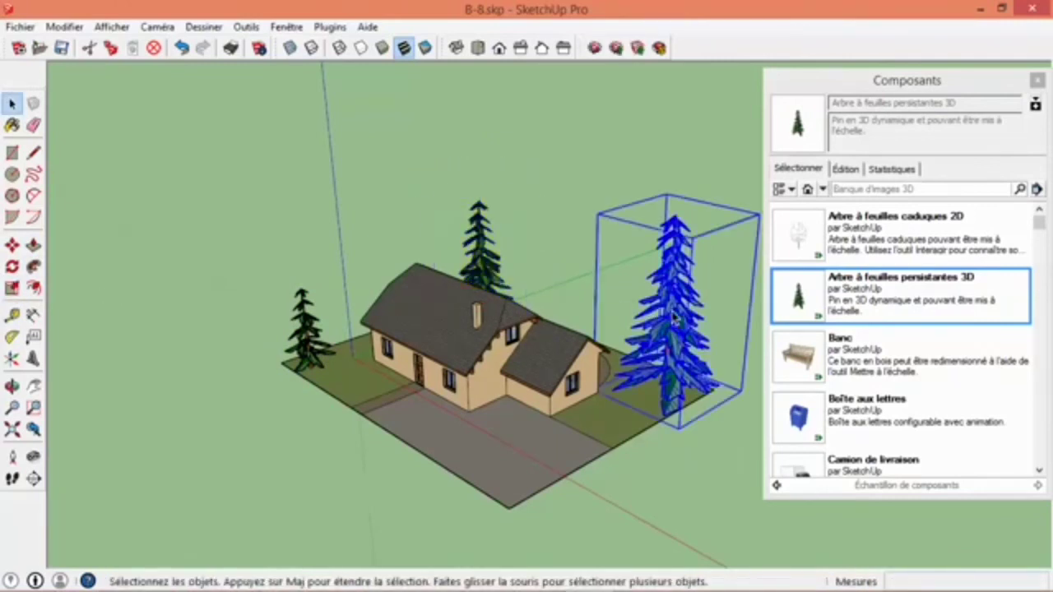
click(13, 288)
drag(677, 214, 676, 251)
key(space)
click(664, 467)
- Place the Table haute avec chaises component on the rounded rear terrace
middle_drag(664, 466, 551, 238)
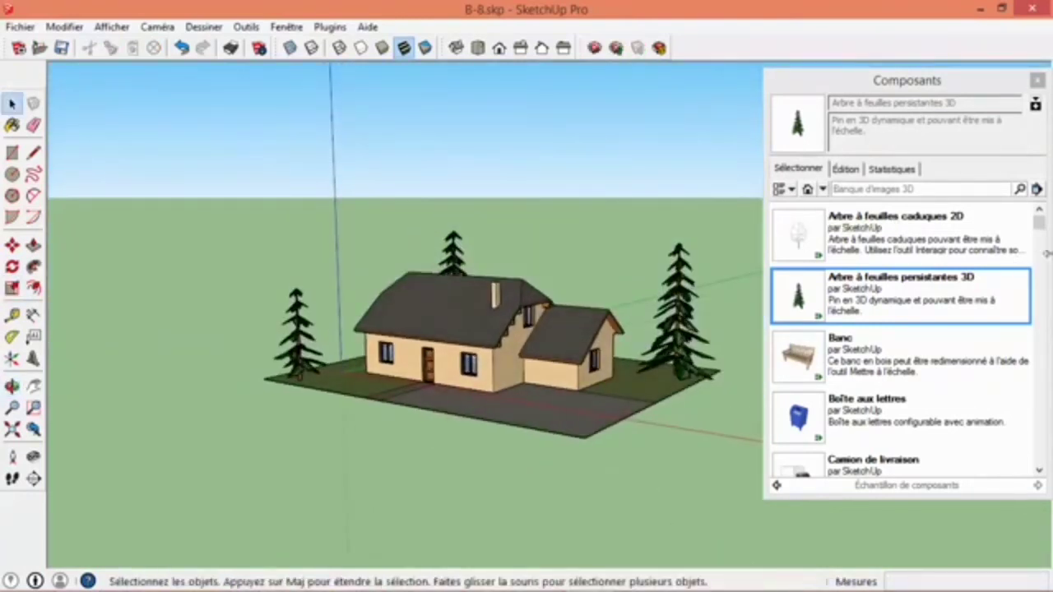
drag(1042, 233, 1046, 421)
middle_drag(621, 196, 535, 264)
click(799, 434)
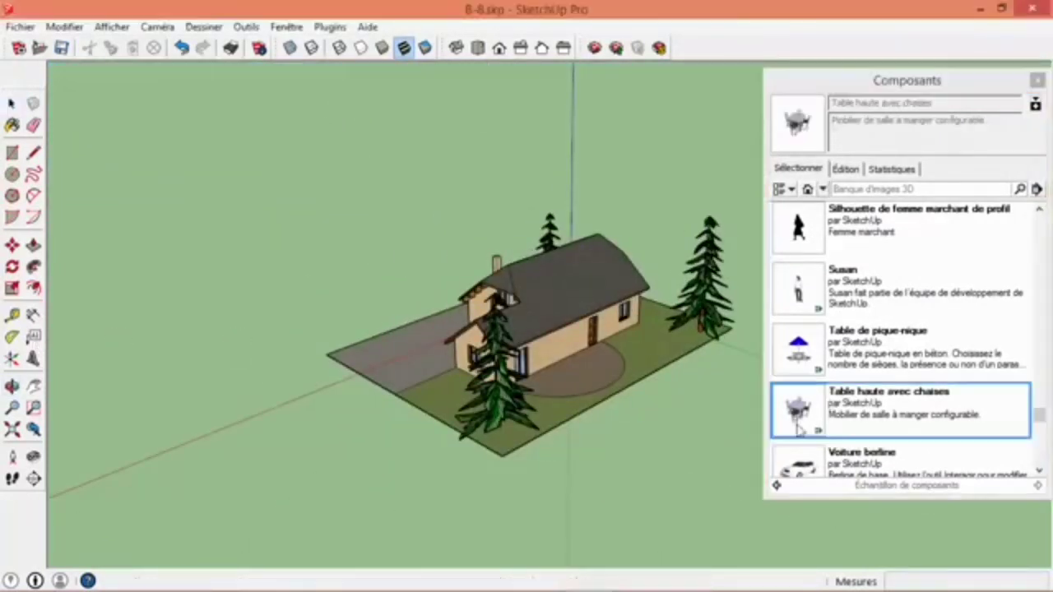
middle_drag(634, 356, 570, 354)
click(571, 353)
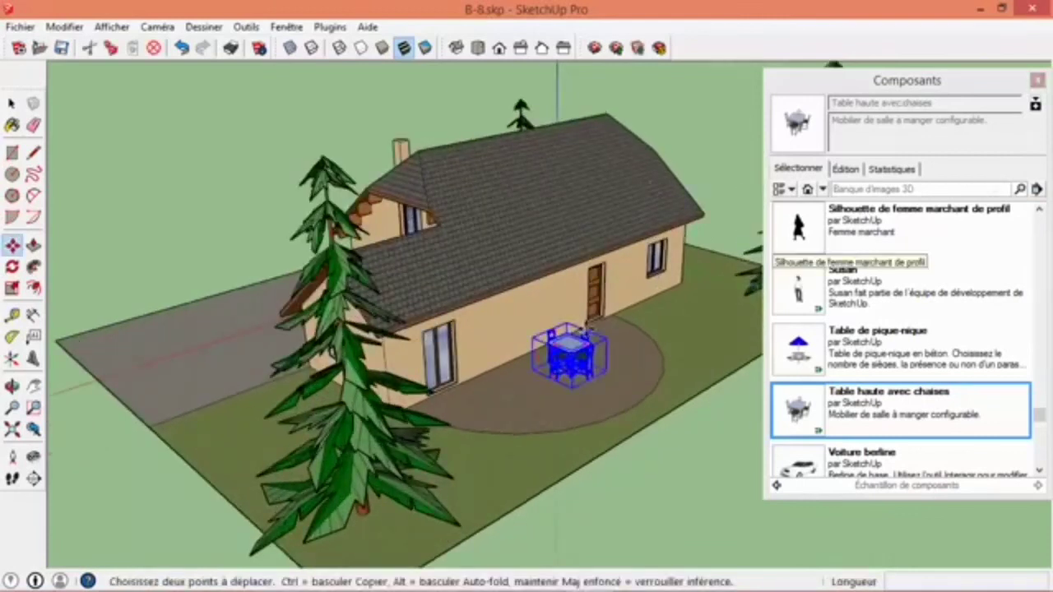
- Rotate the table with chairs on the rear terrace about its vertical axis and deselect it
scroll(593, 333, up, 3)
scroll(598, 332, down, 3)
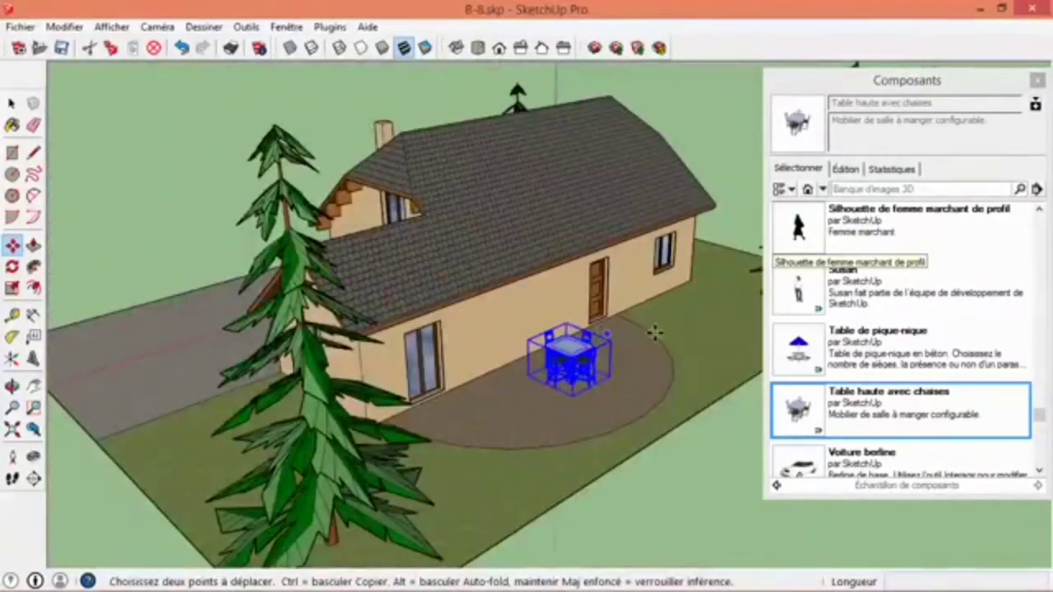
middle_drag(654, 332, 496, 444)
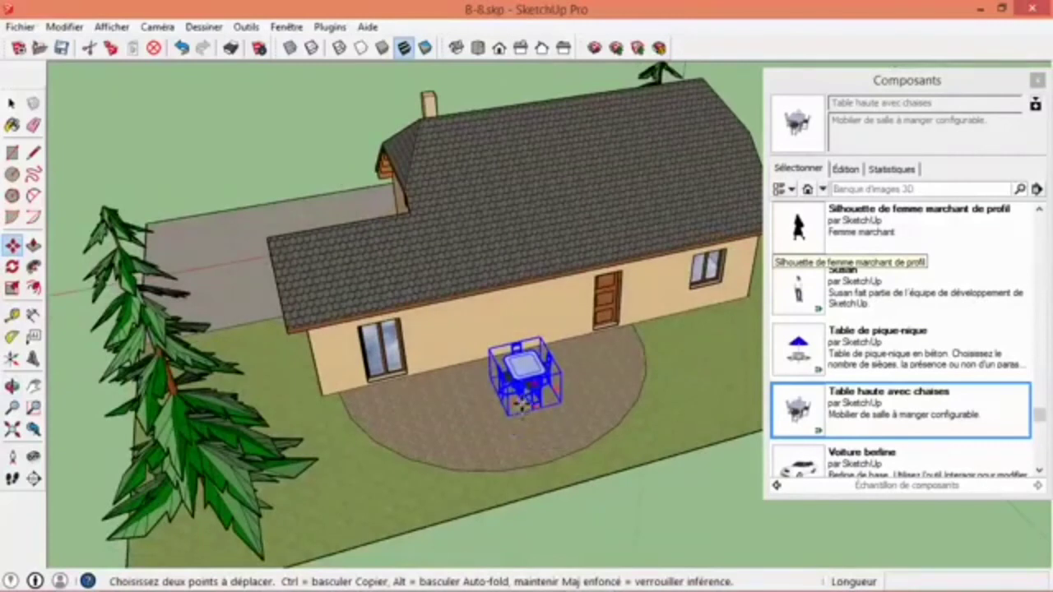
scroll(521, 432, up, 4)
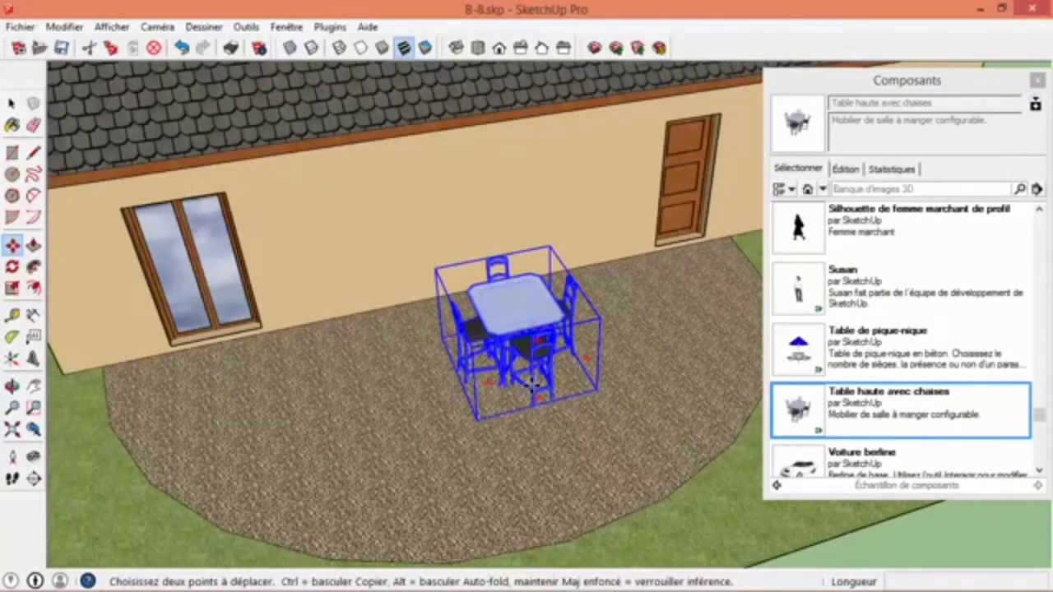
click(466, 294)
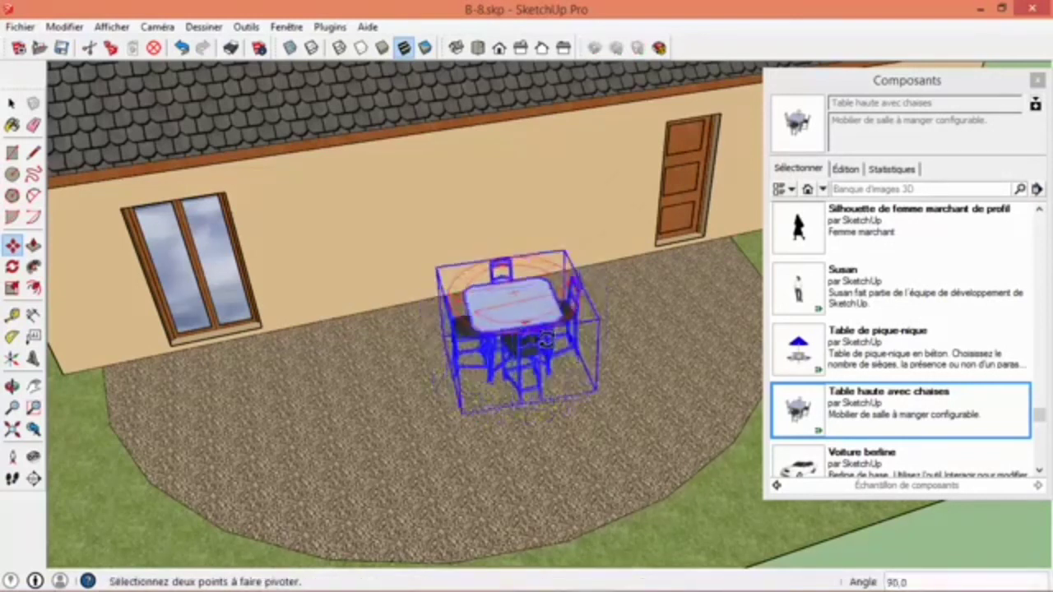
click(425, 269)
scroll(420, 418, down, 10)
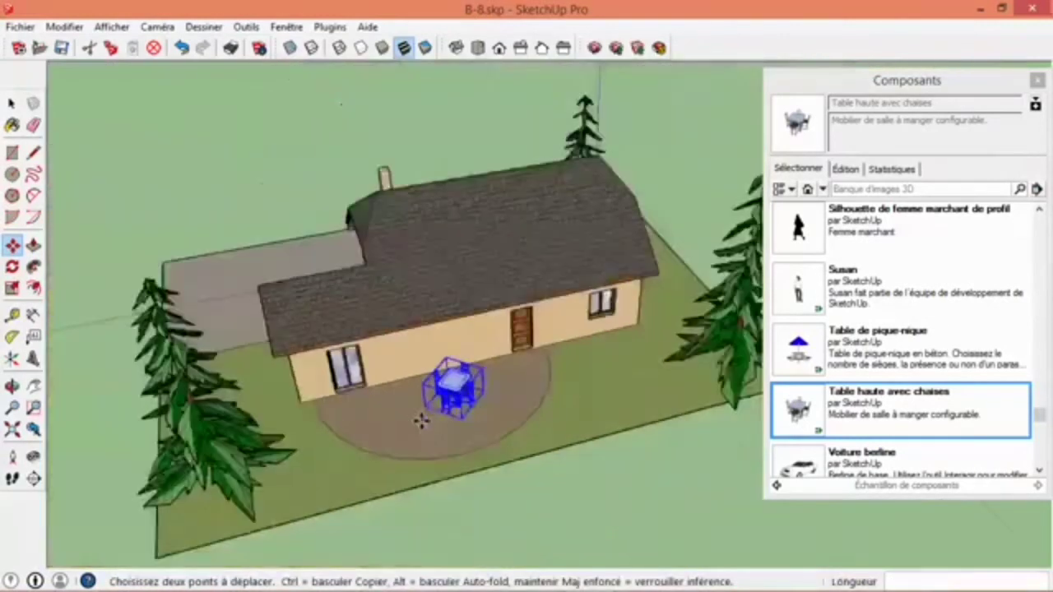
scroll(421, 421, down, 1)
key(space)
click(480, 508)
- Search the Banque d'images 3D for peugeot 208 with the front of the house in view
middle_drag(398, 415, 717, 355)
middle_drag(324, 369, 624, 353)
middle_drag(633, 411, 370, 325)
scroll(419, 491, down, 3)
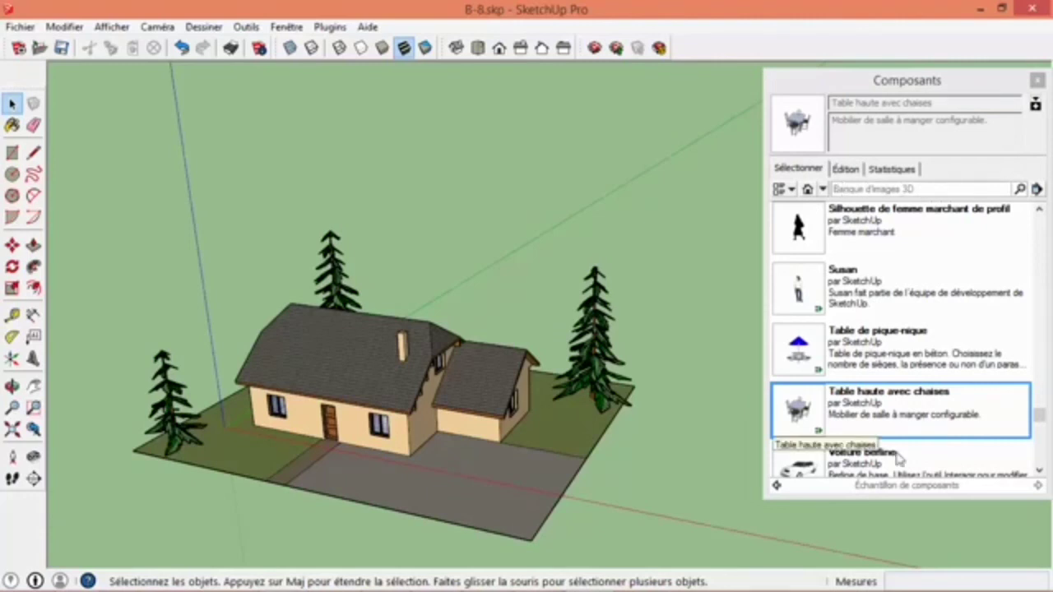
click(875, 190)
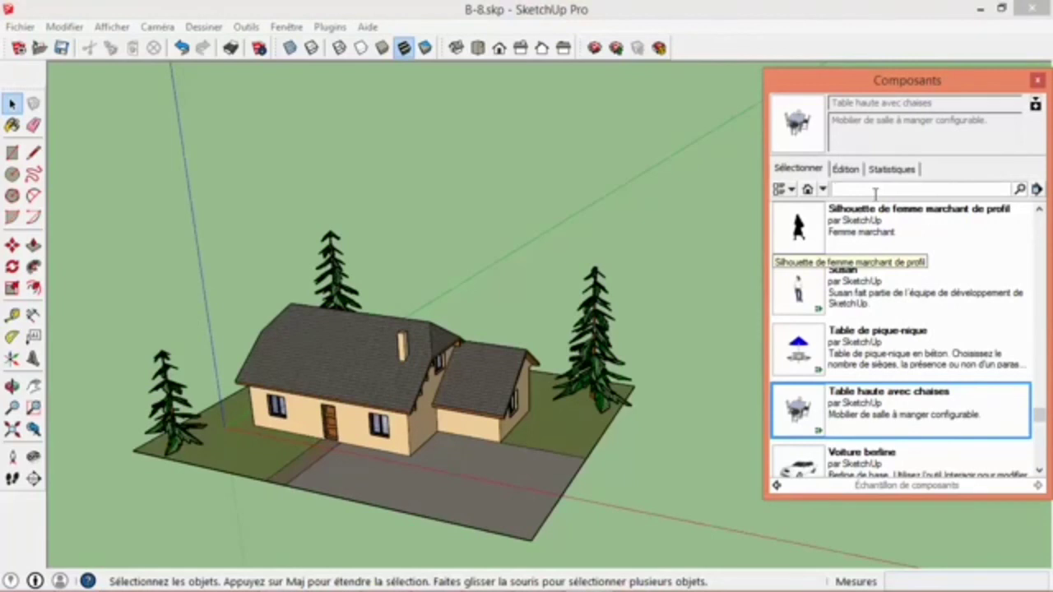
text(peugeot 208)
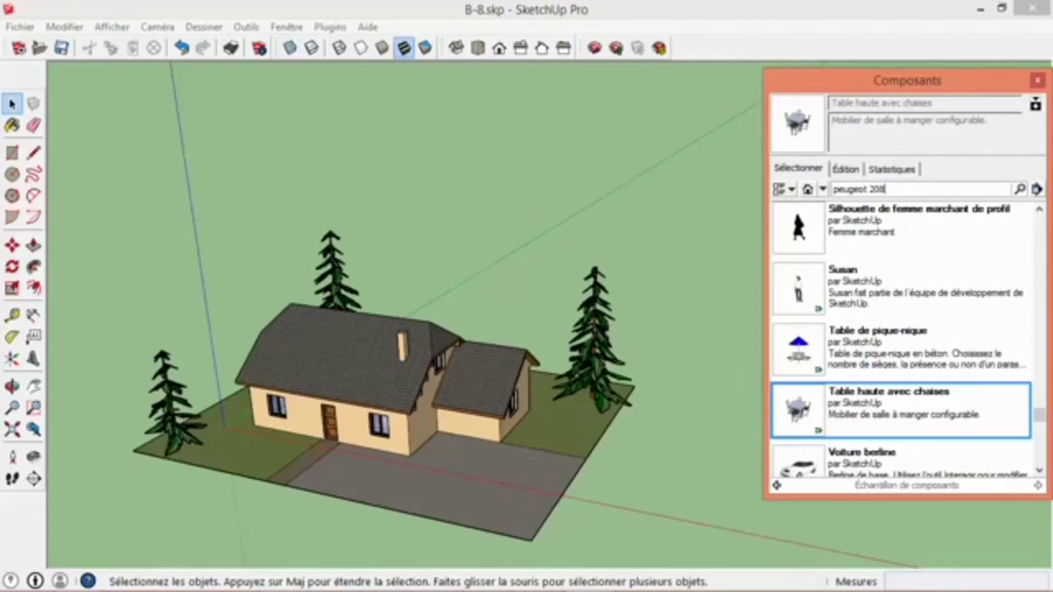
key(Return)
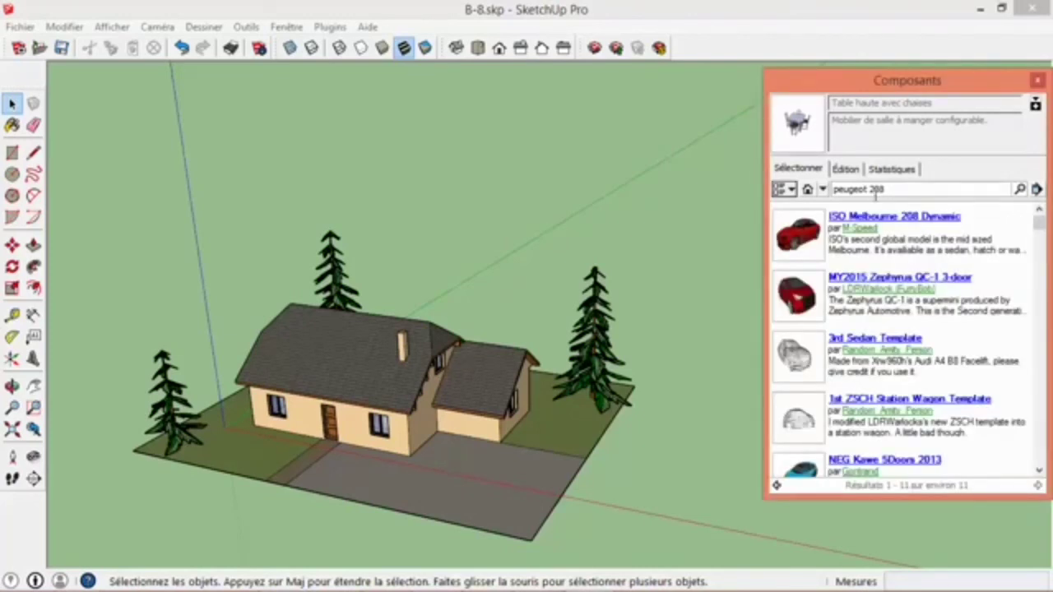
- Place the Avantis Asti MkIV 5-doors 2013 car on the driveway and shift it in front of the extension
drag(1038, 220, 1017, 340)
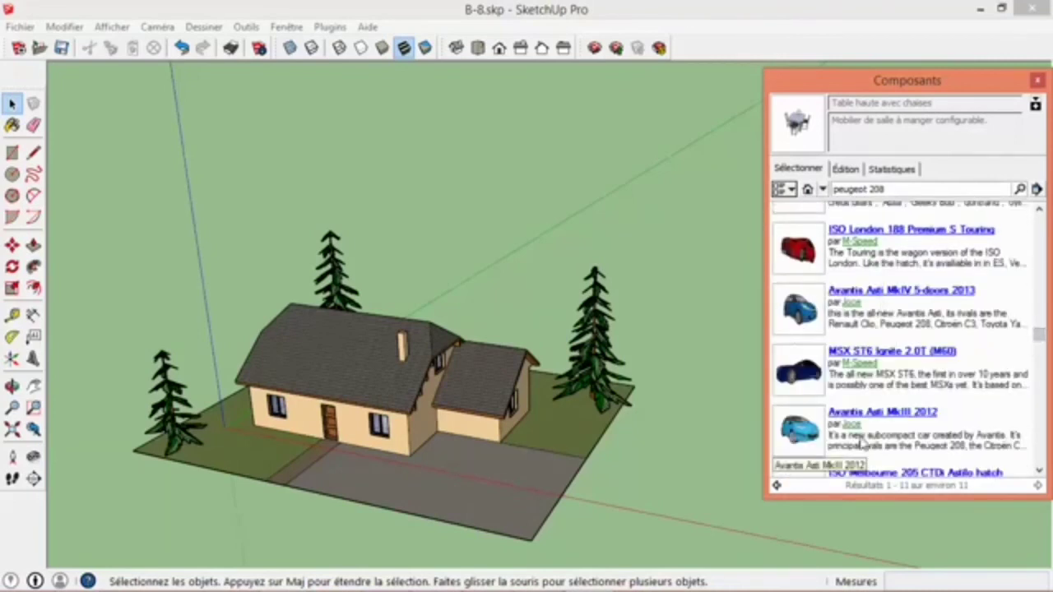
click(806, 309)
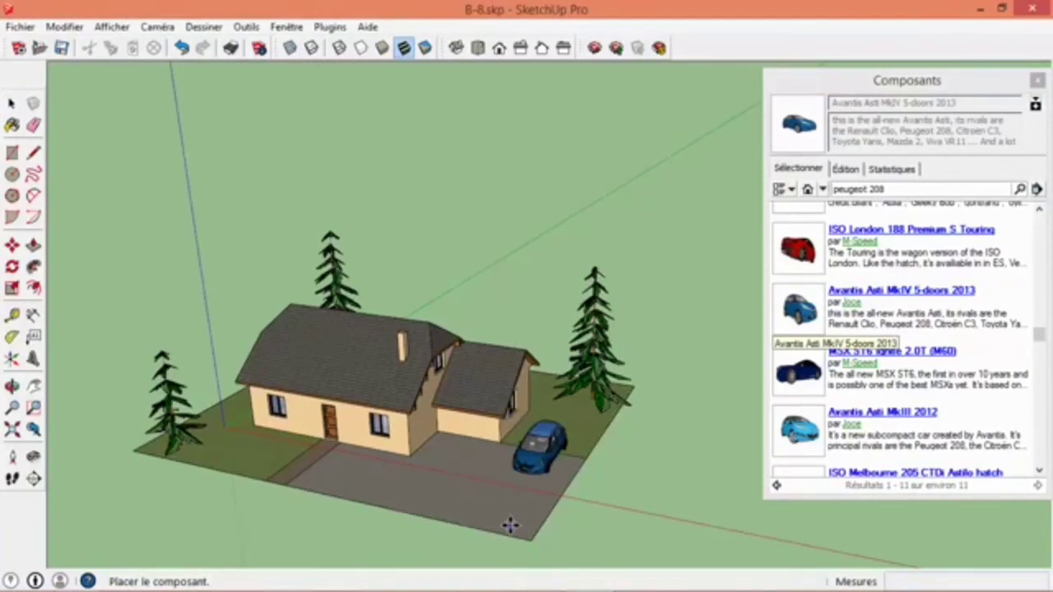
click(510, 527)
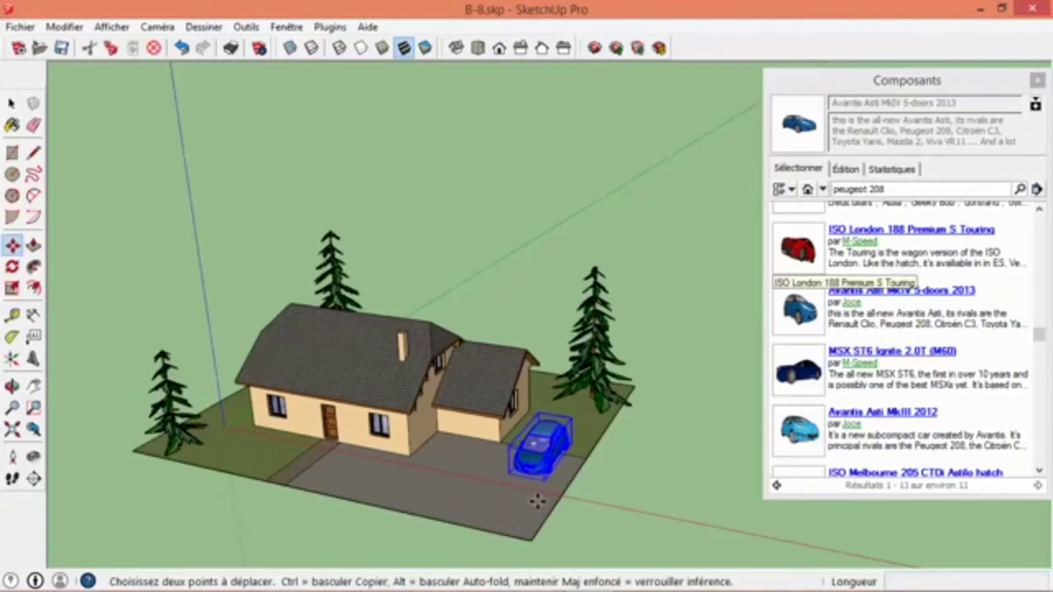
middle_drag(535, 499, 498, 520)
scroll(468, 488, up, 5)
drag(464, 489, 391, 523)
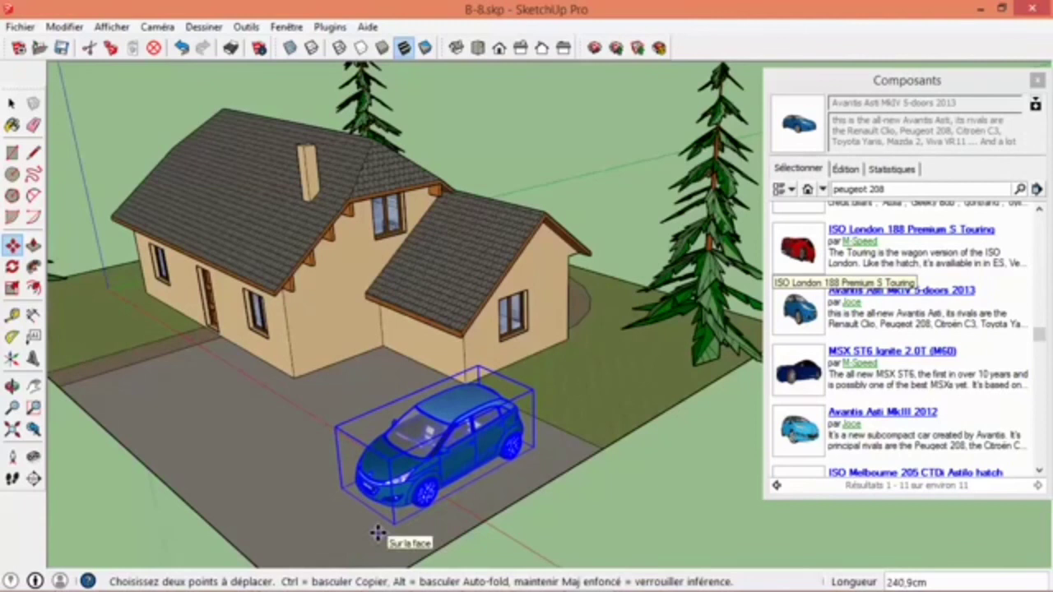
- Rotate the car so it faces the main house's gable wall and move it closer to the extension
click(493, 385)
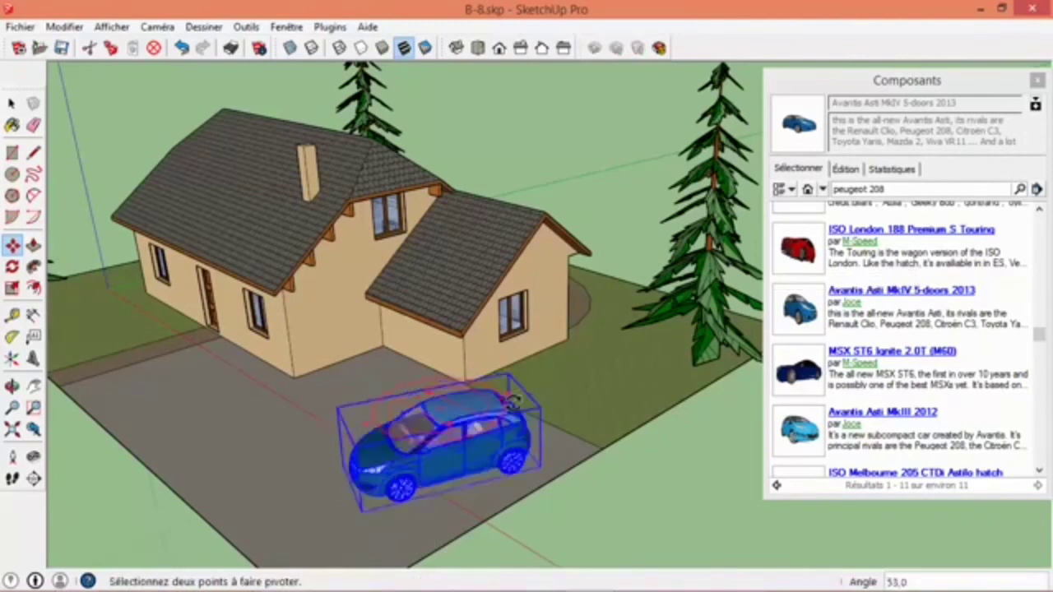
click(494, 473)
click(375, 523)
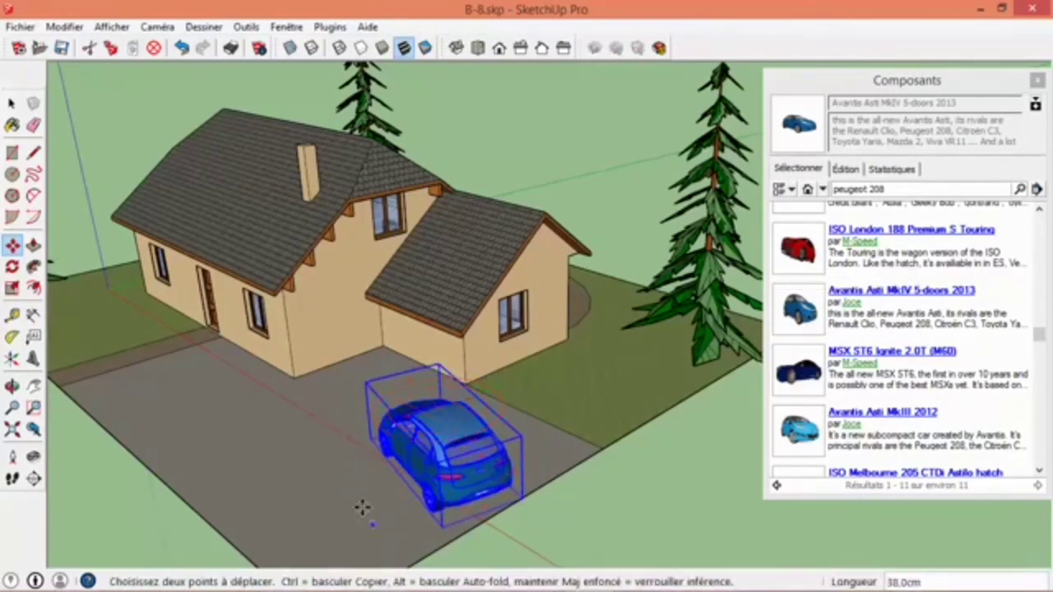
click(318, 458)
click(12, 103)
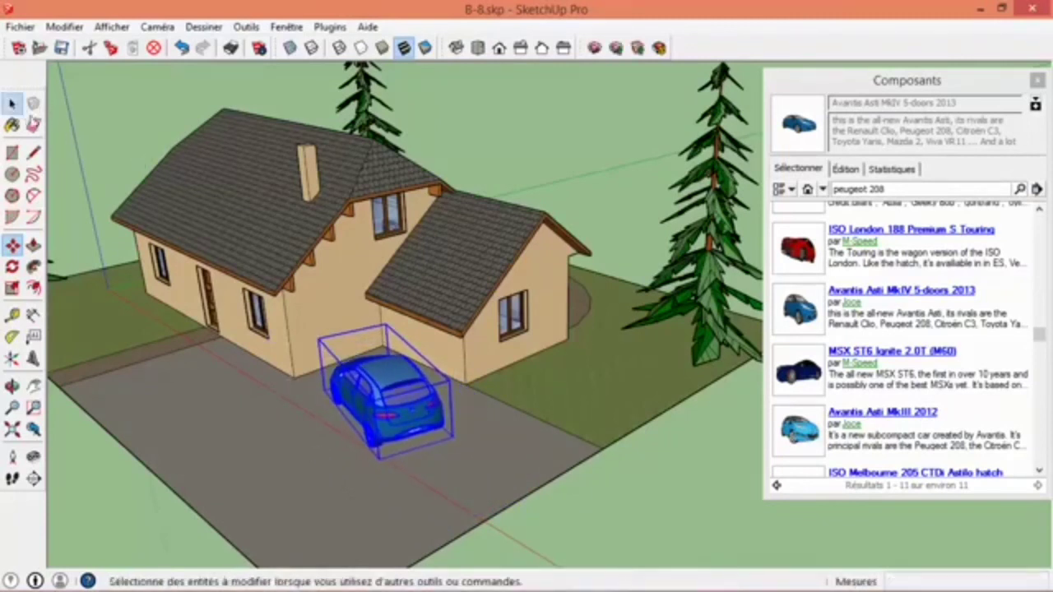
- Examine the parked car up close and from several angles along with the front of the house
middle_drag(243, 406, 386, 323)
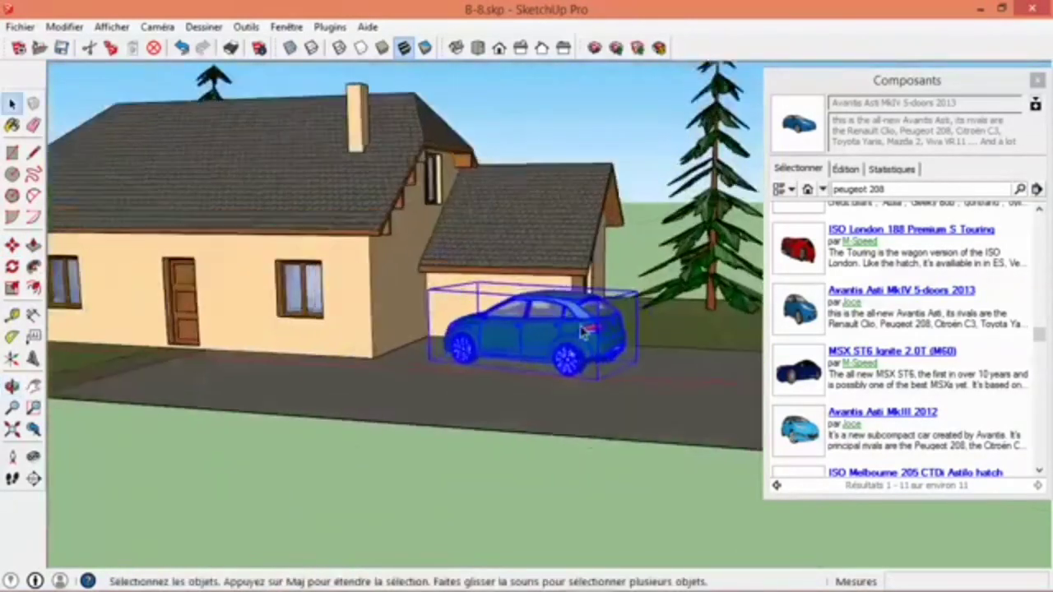
scroll(586, 339, up, 5)
middle_drag(657, 212, 730, 306)
scroll(470, 367, up, 2)
scroll(471, 367, up, 2)
scroll(472, 369, down, 8)
middle_drag(553, 339, 315, 473)
scroll(352, 435, up, 3)
middle_drag(352, 434, 455, 359)
scroll(454, 359, down, 2)
scroll(454, 362, down, 5)
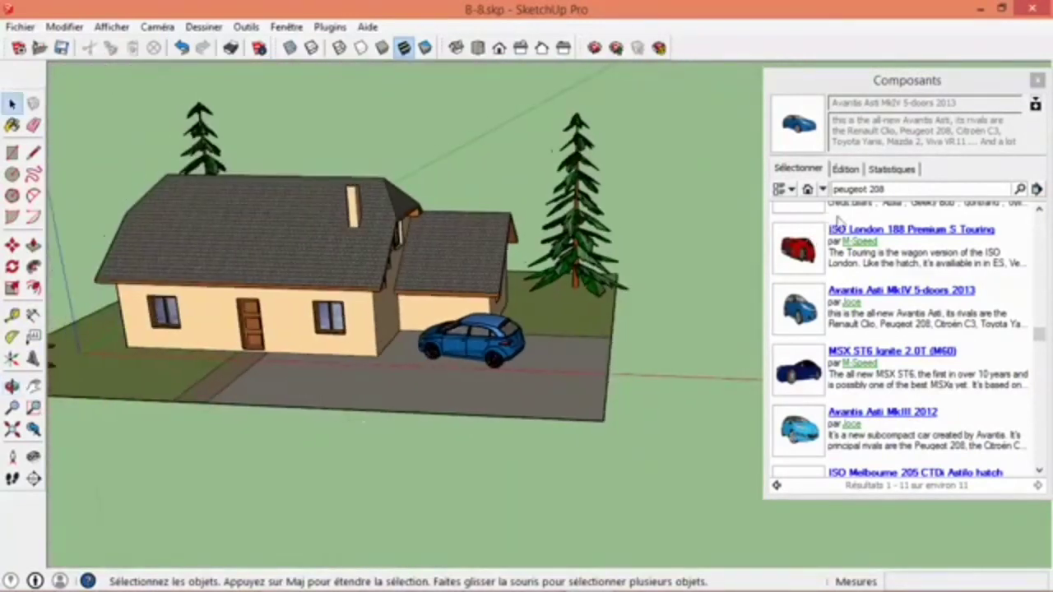
- Search the Banque d'images 3D for boite au lettre
click(905, 188)
drag(903, 188, 811, 196)
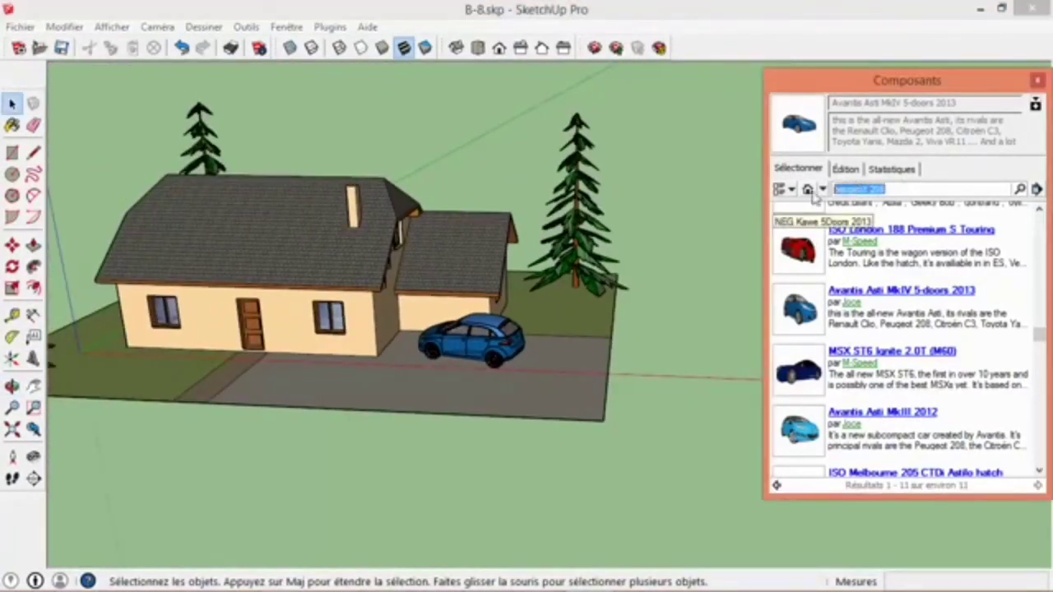
text(boite au l)
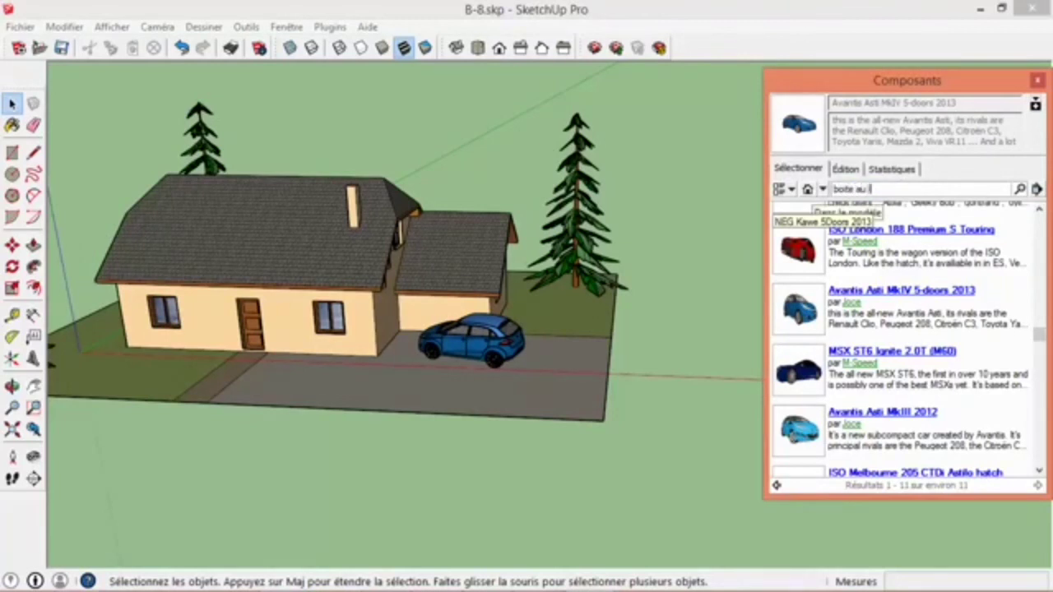
text(ettre)
key(Return)
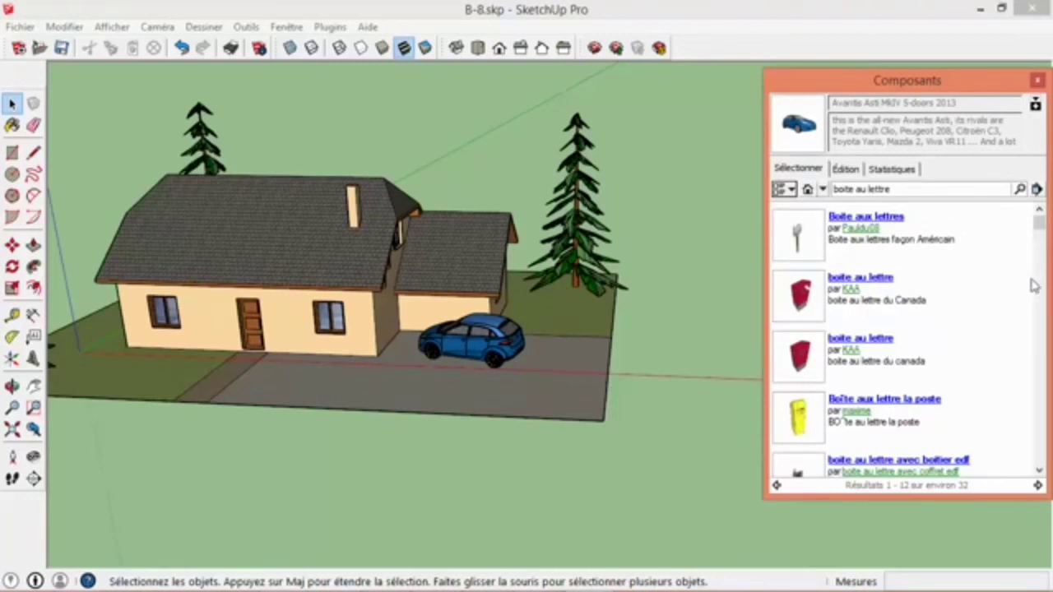
- Insert the Boîte au lettre (By Exter) component at the front edge of the plot beside the gravel path
drag(1042, 233, 1042, 351)
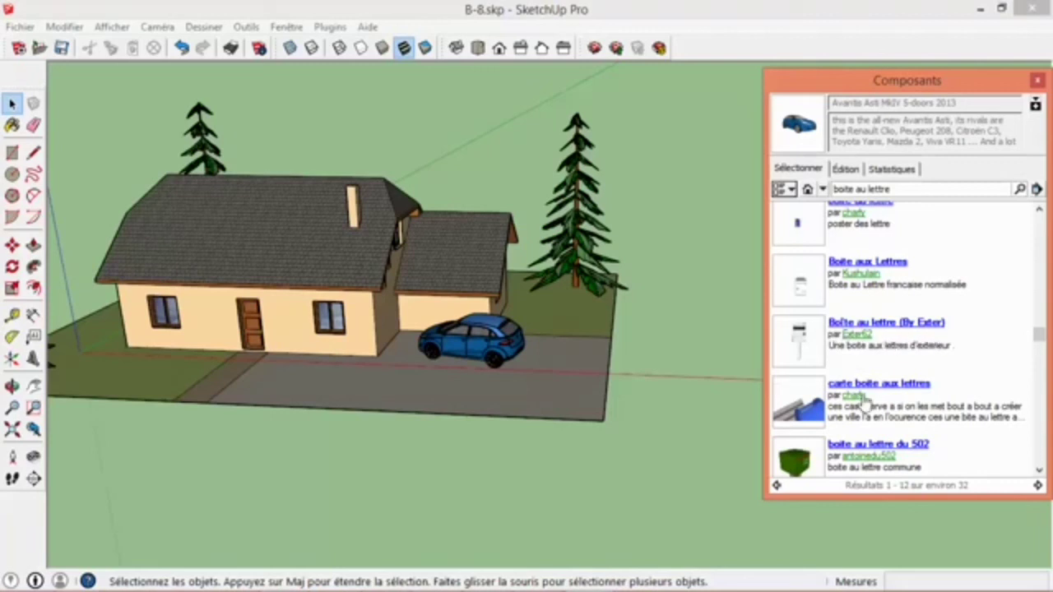
click(798, 359)
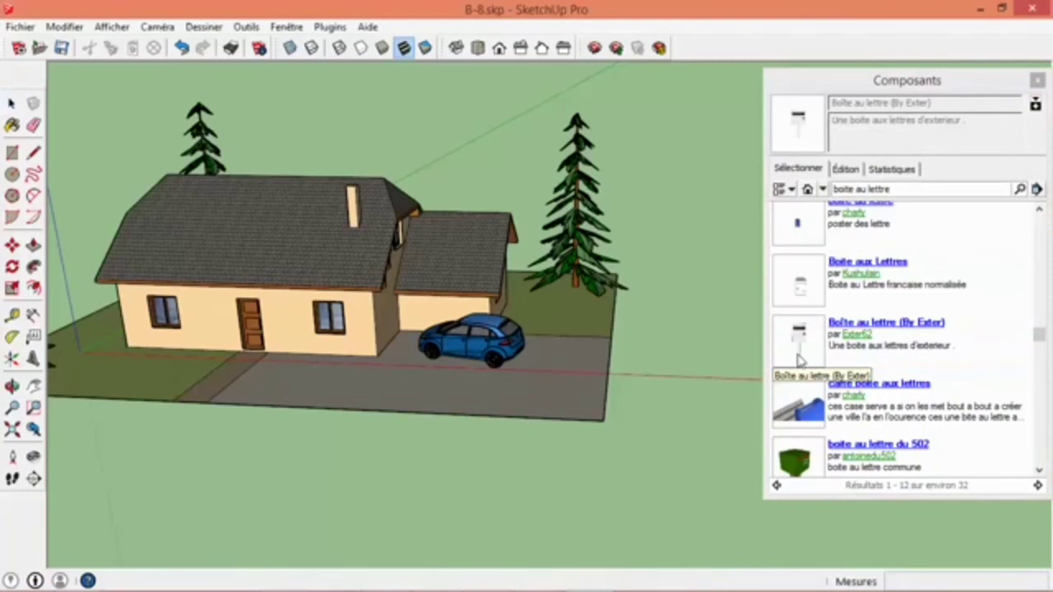
click(211, 403)
- Rotate the mailbox so its slotted front faces away from the house, toward the plot's front edge
middle_drag(211, 403, 622, 436)
scroll(622, 435, up, 5)
middle_drag(590, 365, 447, 398)
scroll(447, 398, down, 1)
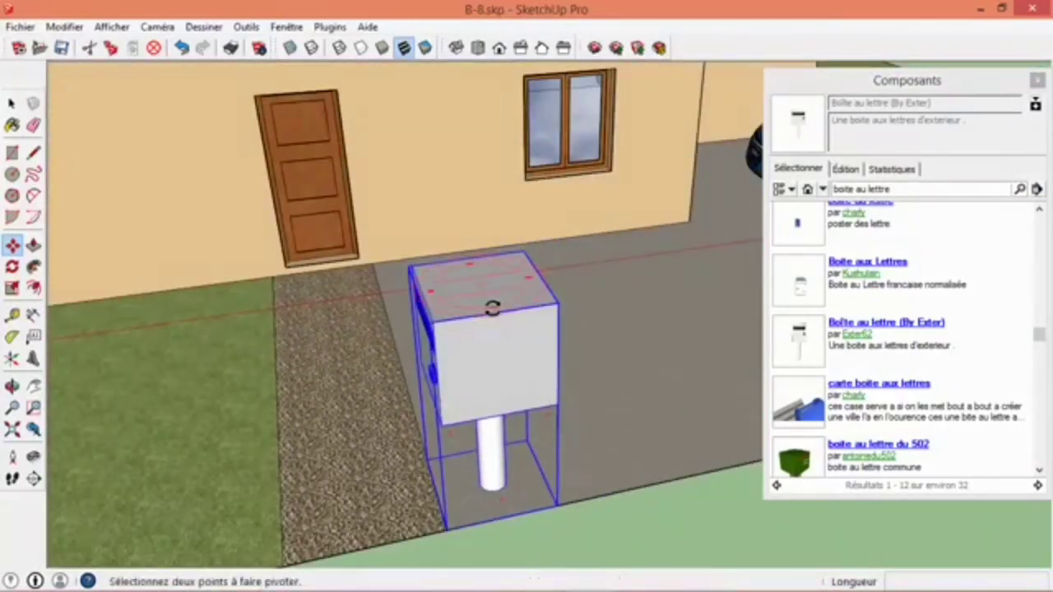
click(495, 307)
click(541, 273)
middle_drag(540, 272, 346, 336)
- Scale the mailbox down uniformly to about 0.38
click(12, 288)
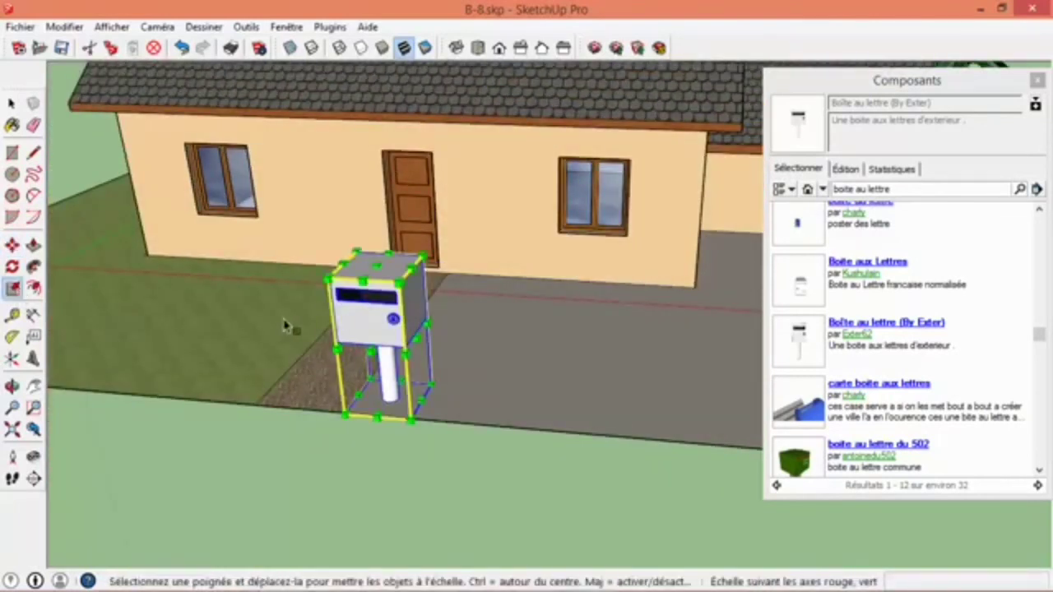
click(355, 252)
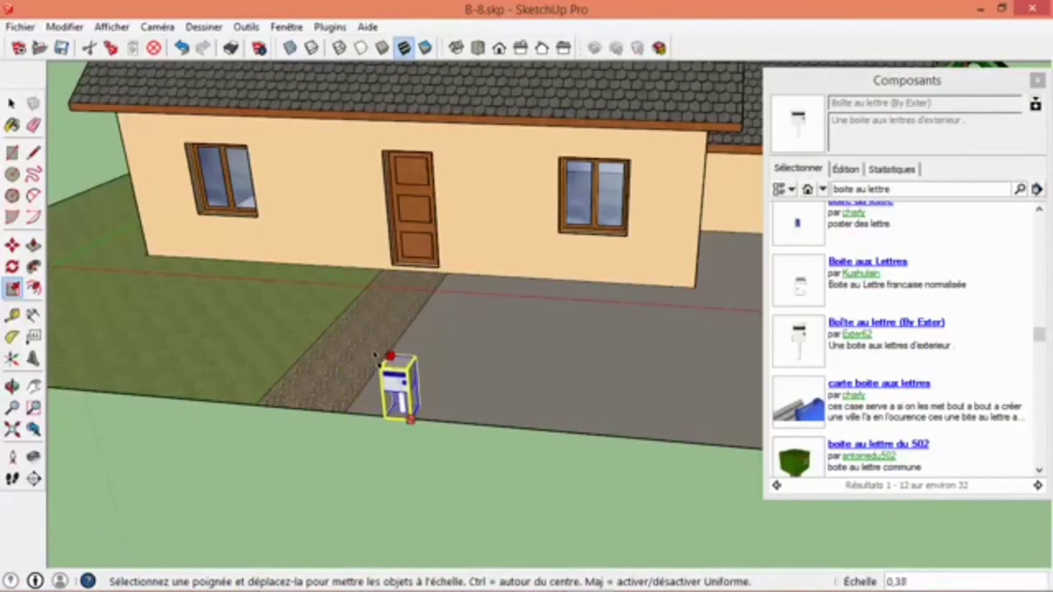
click(376, 358)
middle_drag(440, 446, 423, 392)
key(space)
- Edit the mailbox component, raise its box about 28.5 cm straight up on the post, and leave the component
scroll(388, 278, up, 4)
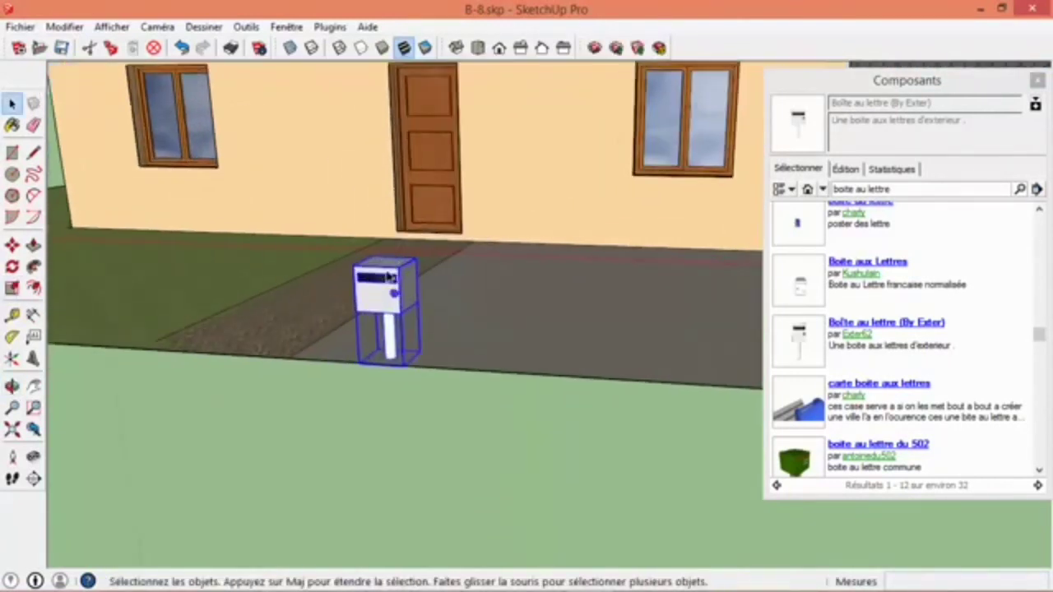
scroll(390, 296, up, 2)
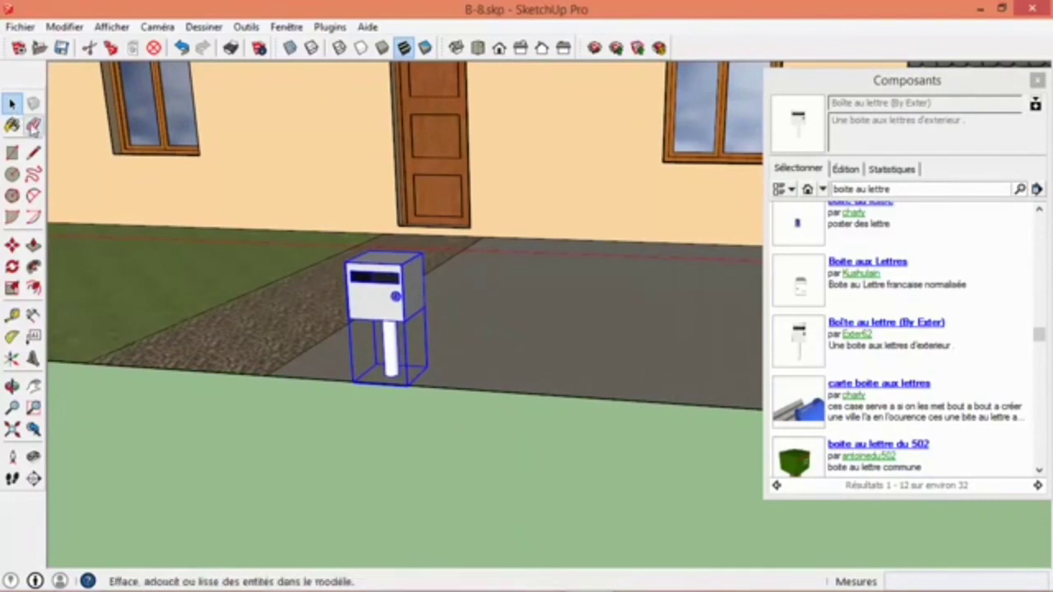
double_click(392, 311)
click(391, 311)
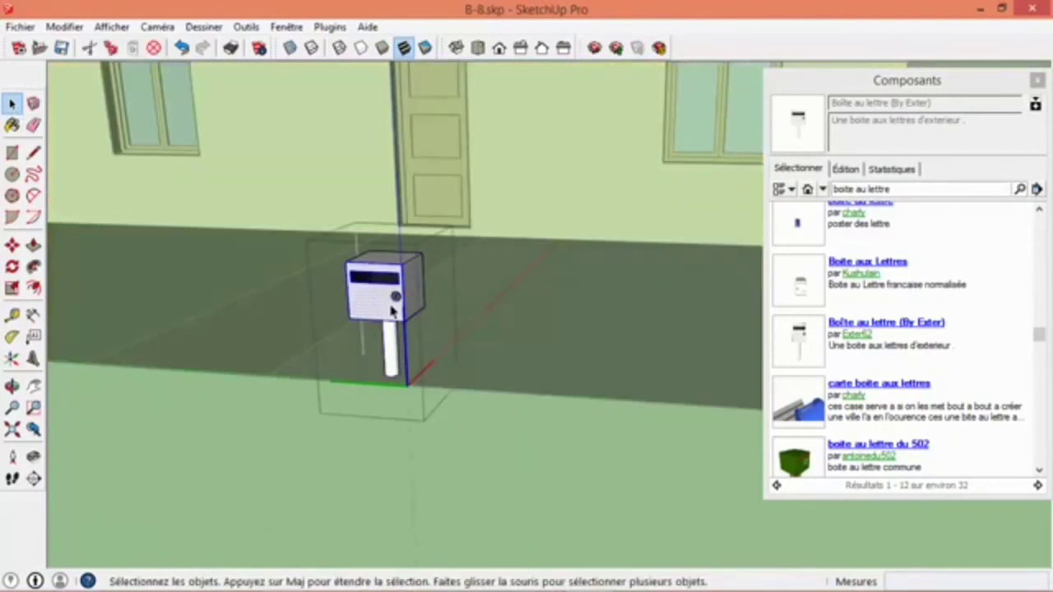
click(378, 301)
drag(296, 202, 470, 338)
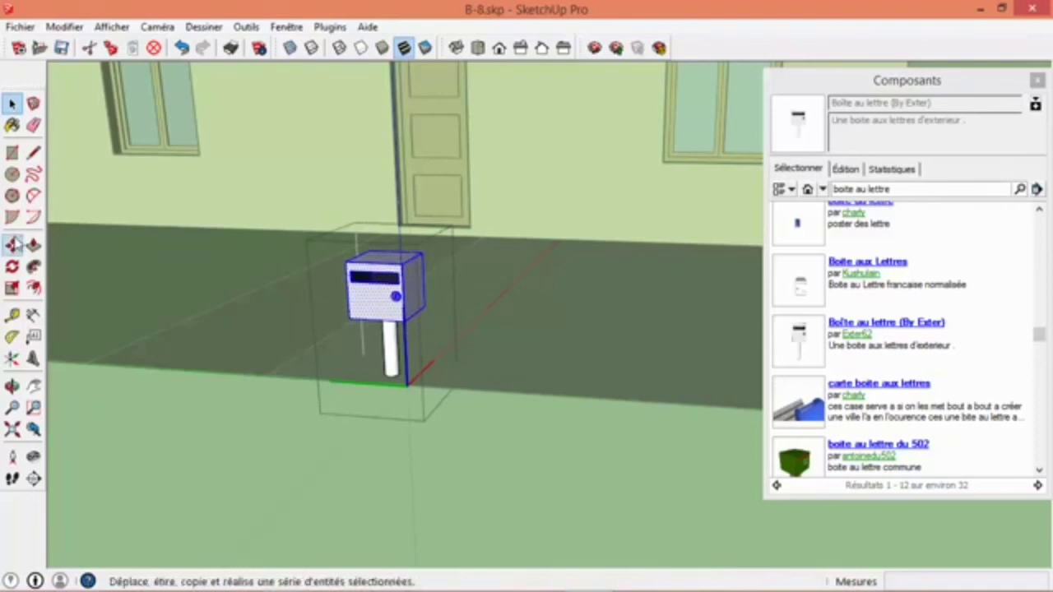
click(12, 245)
drag(372, 314, 372, 267)
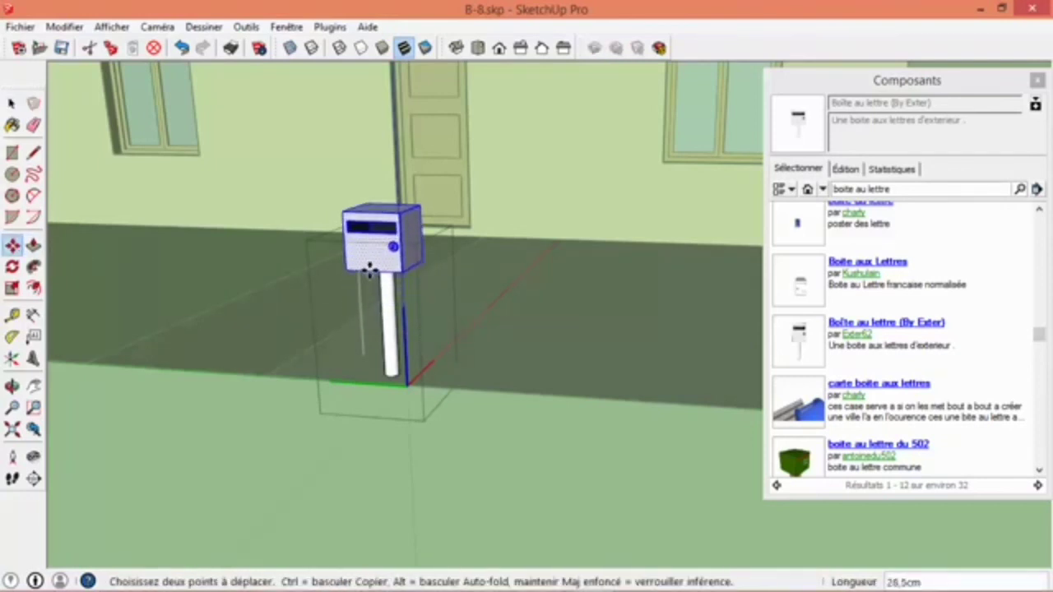
click(11, 103)
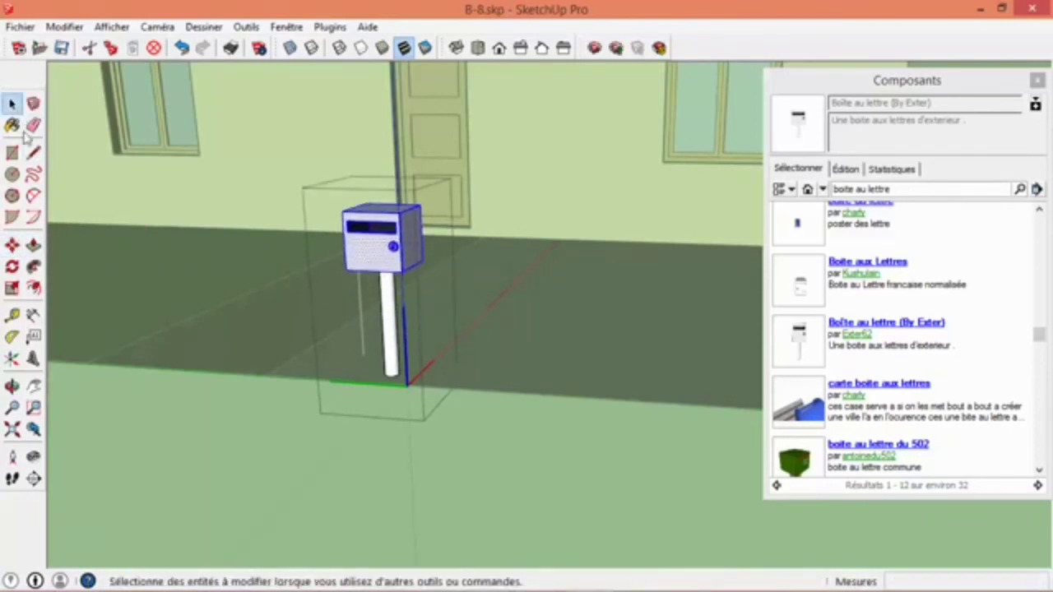
click(267, 434)
- Close the Composants window
scroll(531, 383, down, 5)
middle_drag(535, 376, 357, 369)
scroll(420, 394, down, 8)
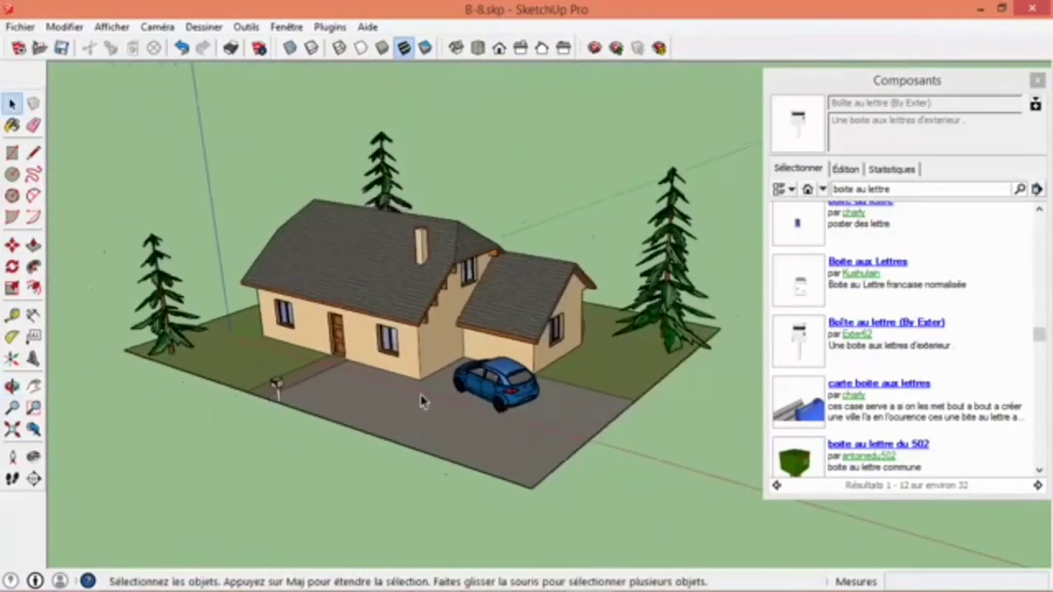
click(1037, 80)
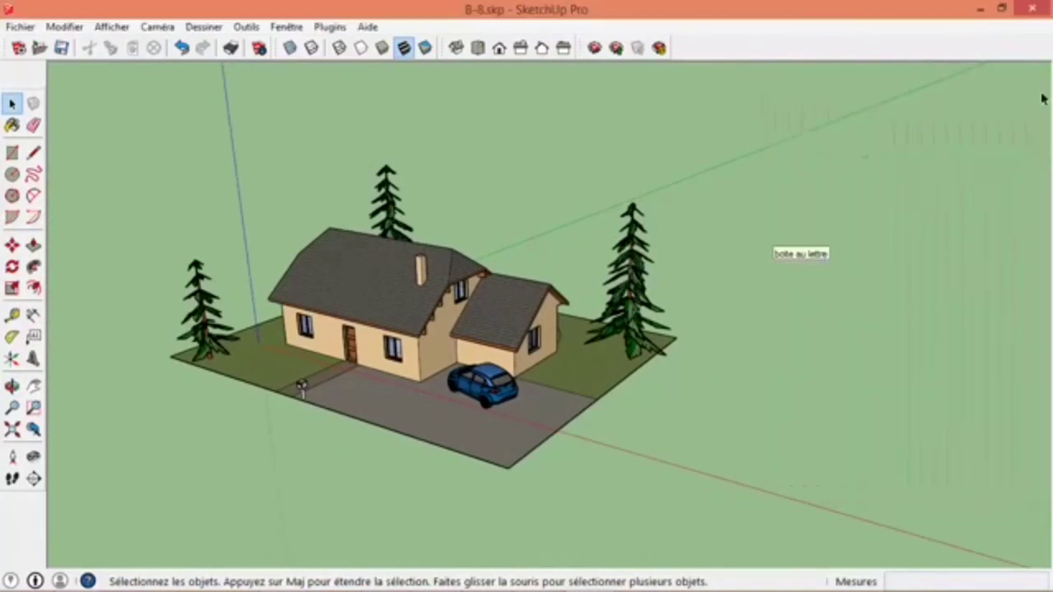
- Open the shadow settings and turn on shadow display for the house scene
middle_drag(433, 388, 459, 445)
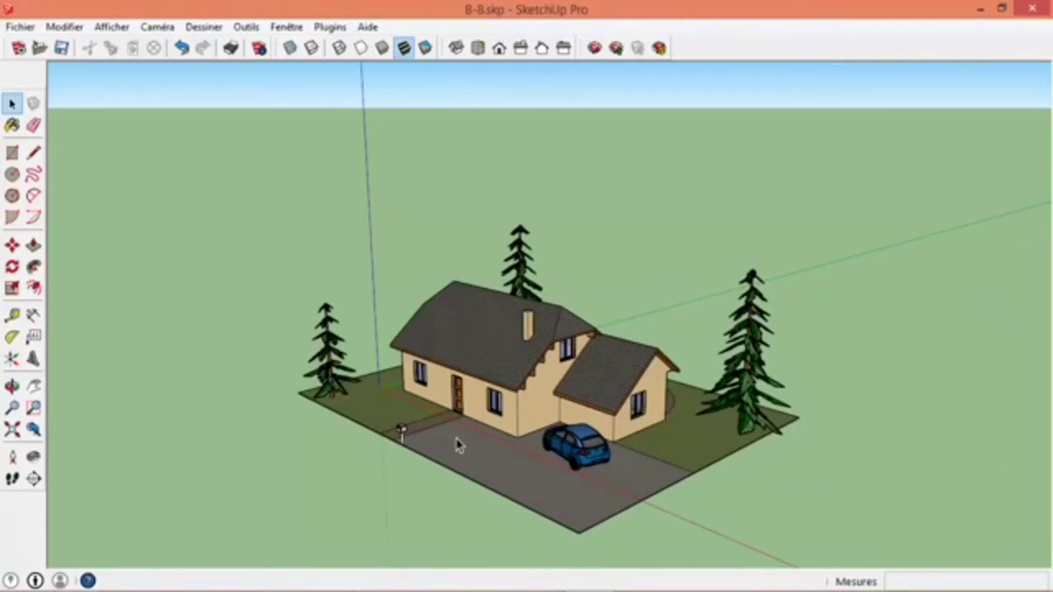
middle_drag(459, 445, 526, 395)
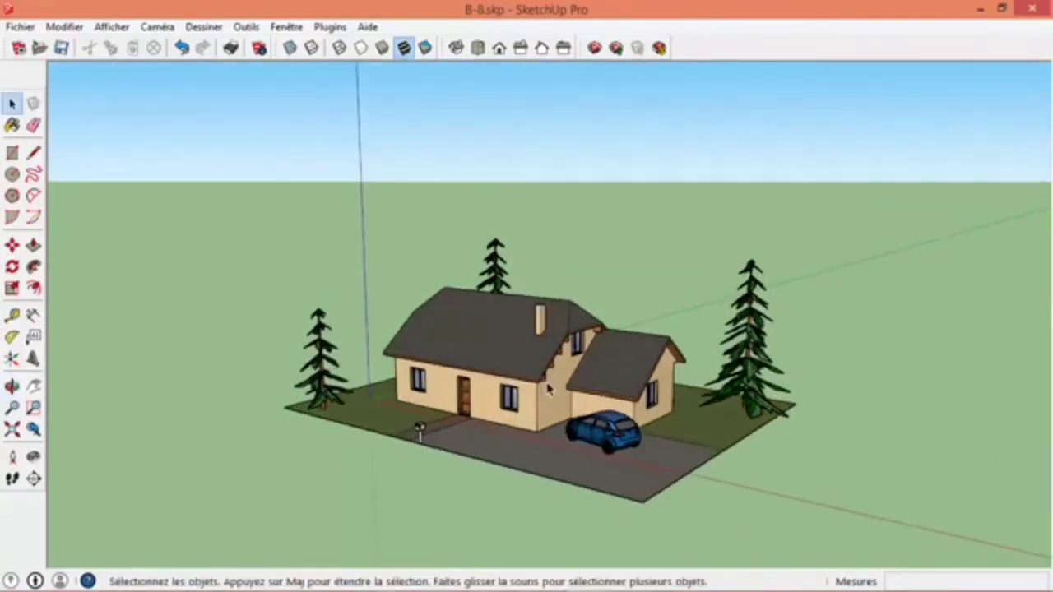
scroll(540, 384, up, 3)
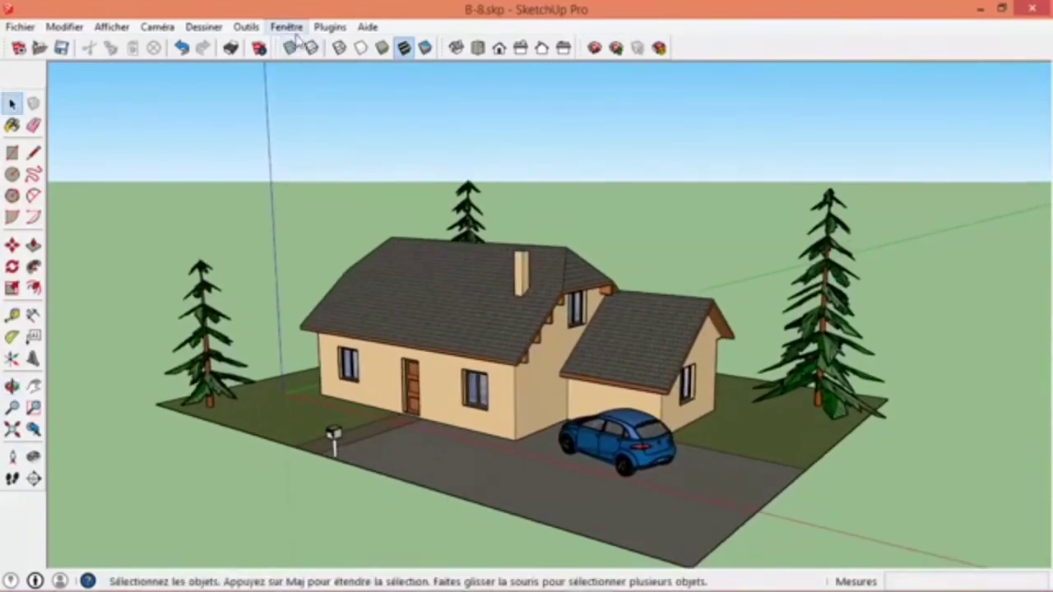
click(286, 26)
click(207, 208)
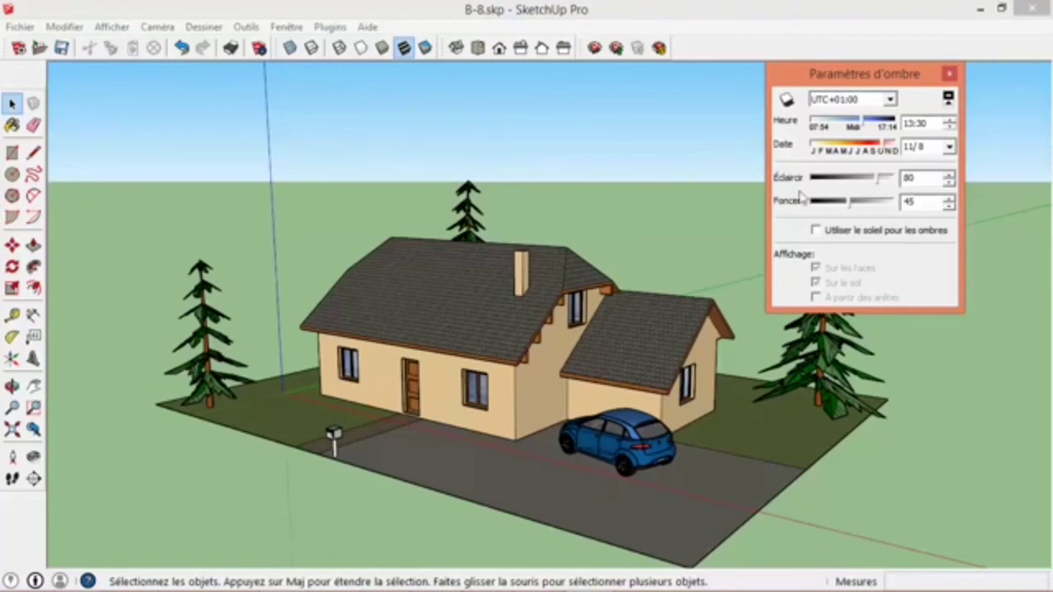
drag(827, 75, 797, 322)
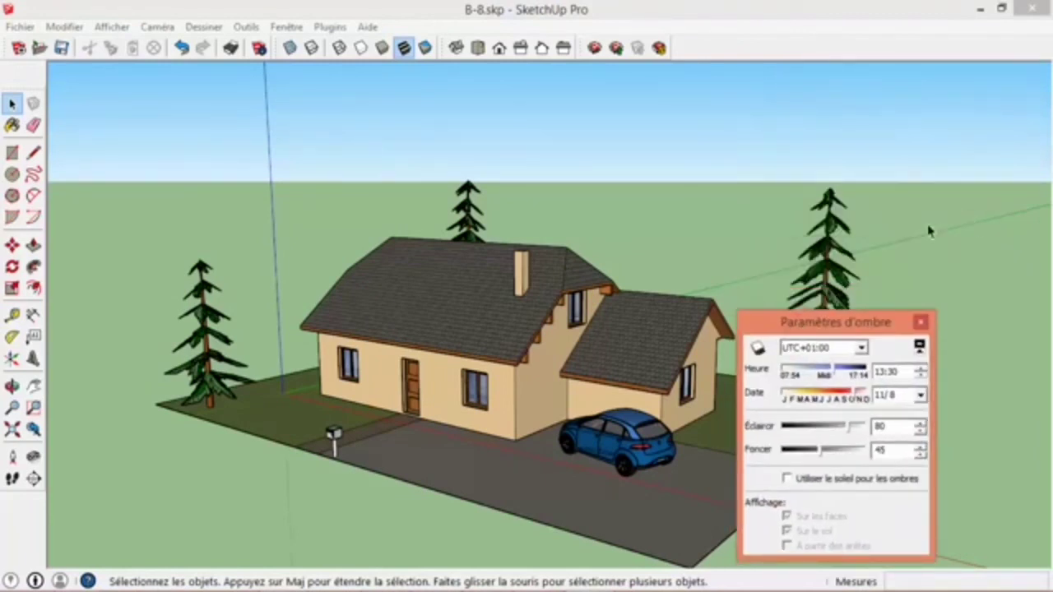
drag(853, 312, 910, 161)
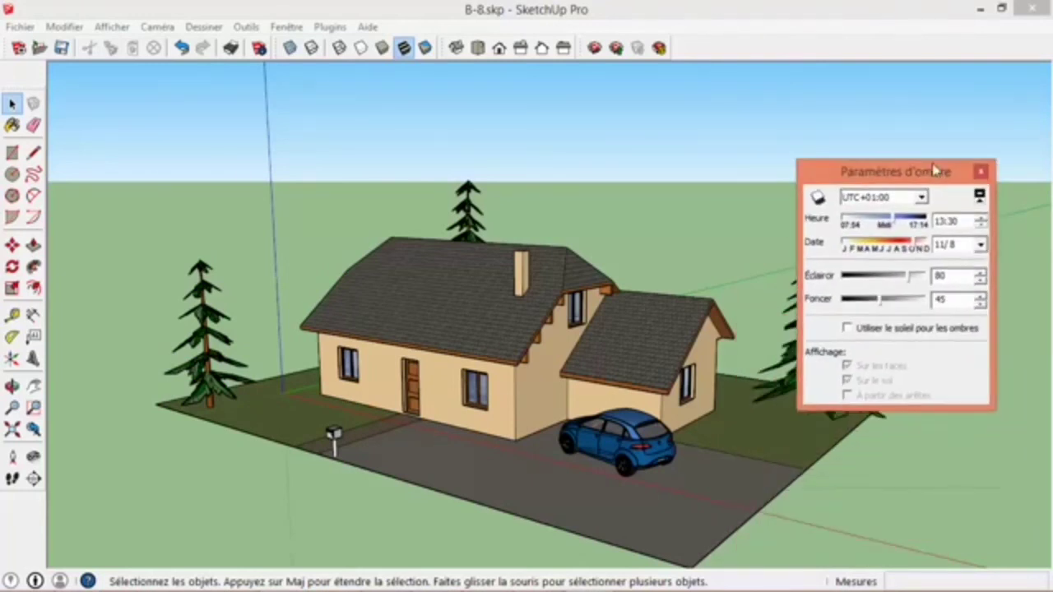
click(817, 201)
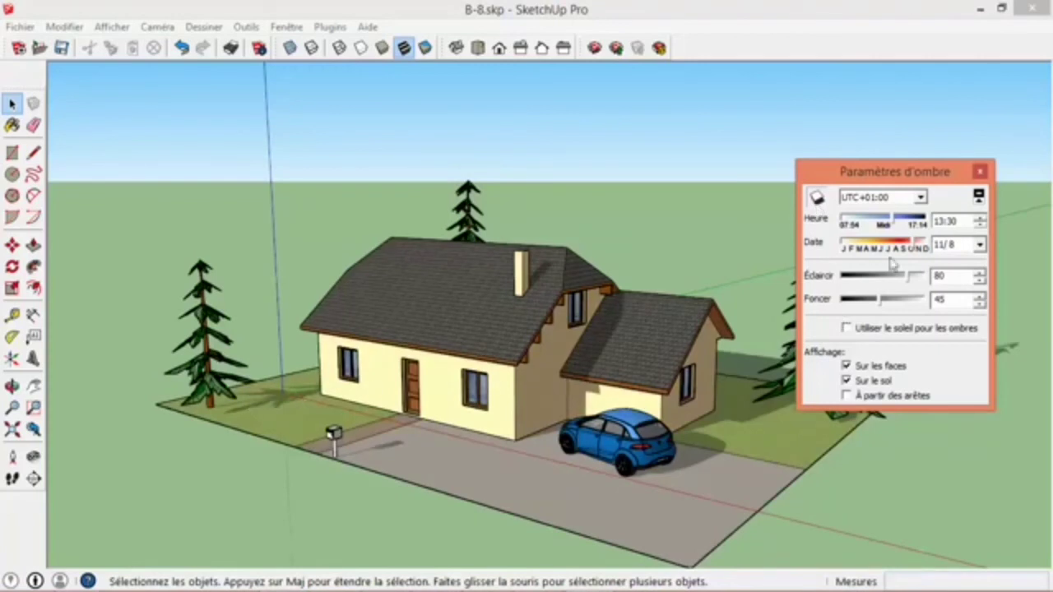
- Set the shadow date to 9/10 and the time to 14:18
mouse_move(915, 246)
mouse_down()
mouse_move(925, 247)
mouse_move(903, 246)
mouse_move(893, 222)
mouse_move(903, 224)
mouse_move(899, 249)
mouse_up()
click(979, 245)
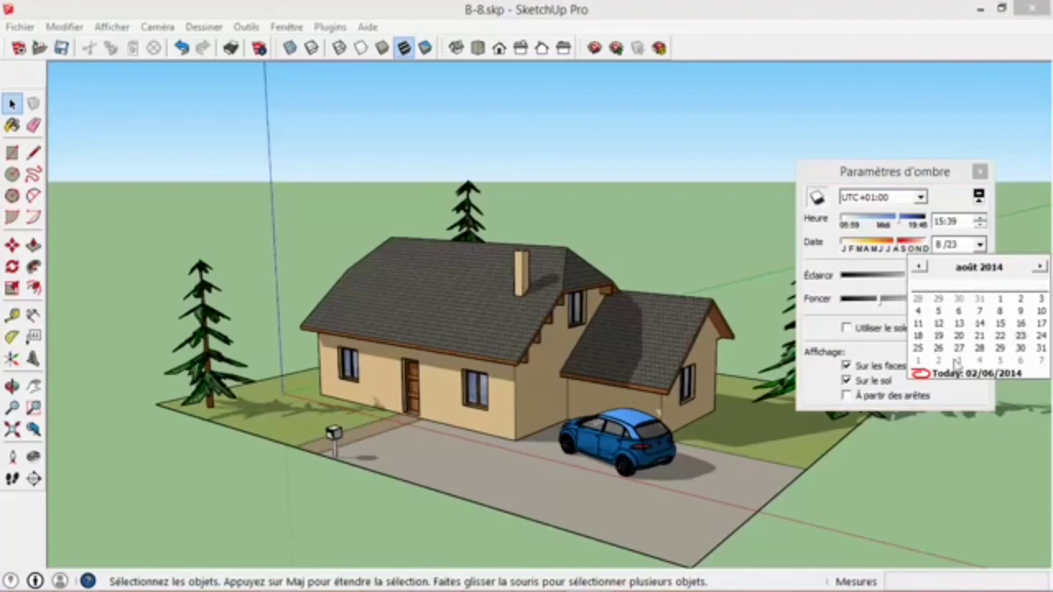
click(959, 199)
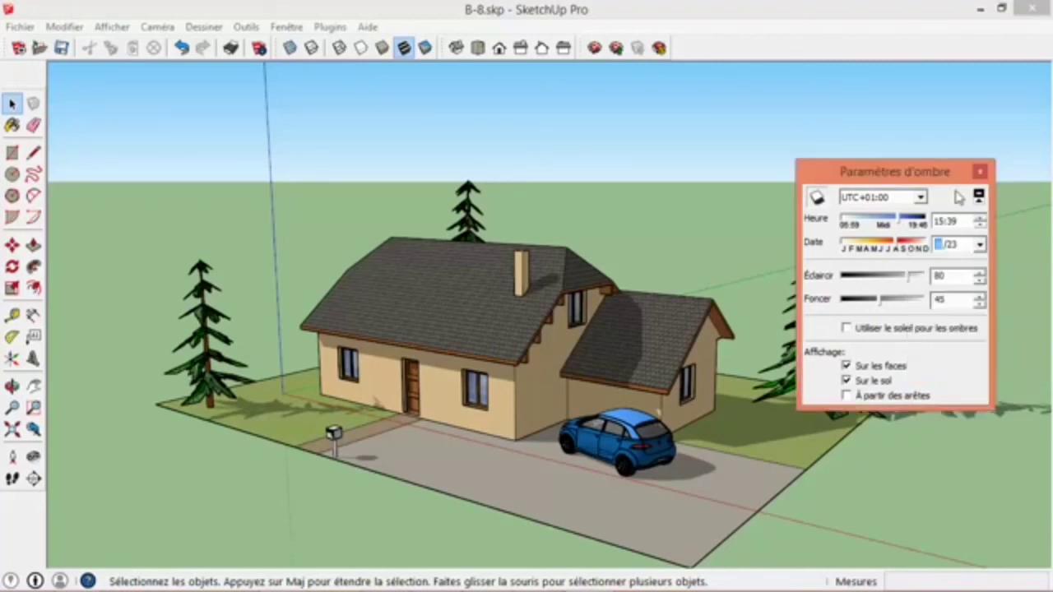
click(899, 222)
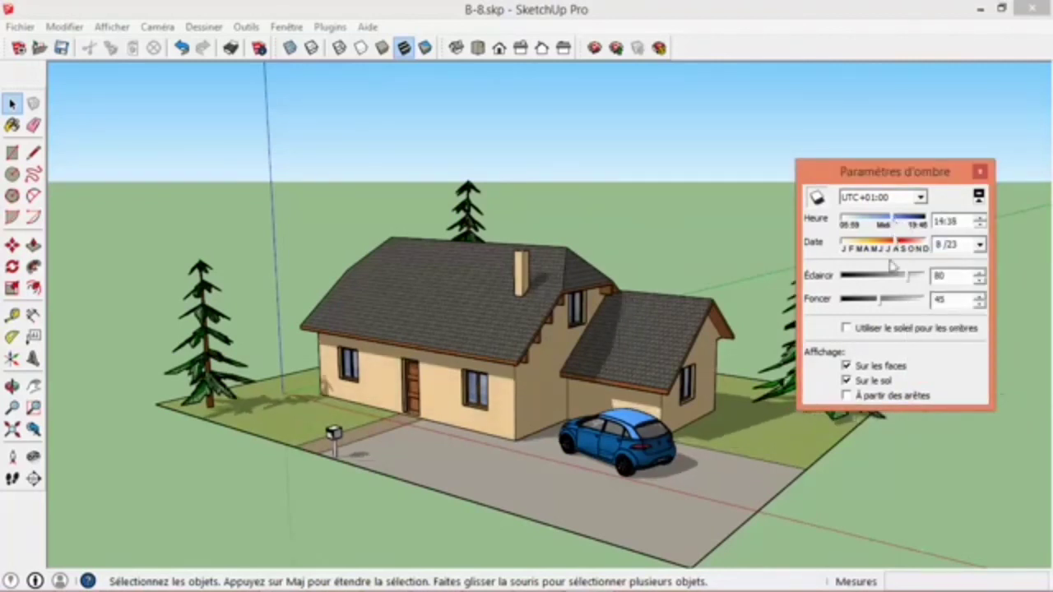
click(899, 247)
drag(896, 244, 899, 244)
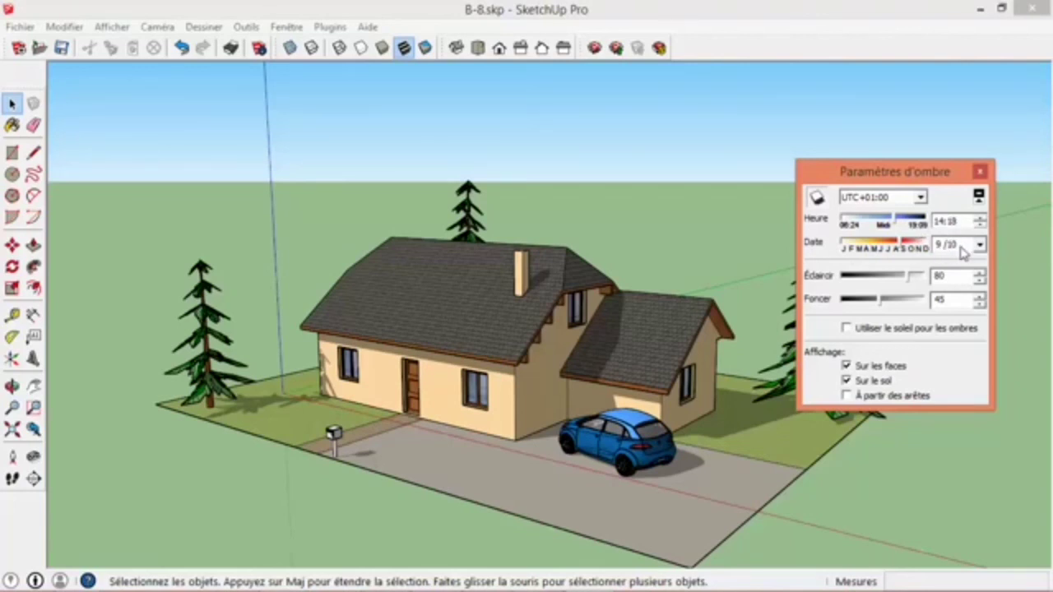
- Set the shadow values Éclaircir to 100 and Foncer to 36, and close the shadow settings
middle_drag(646, 341, 512, 343)
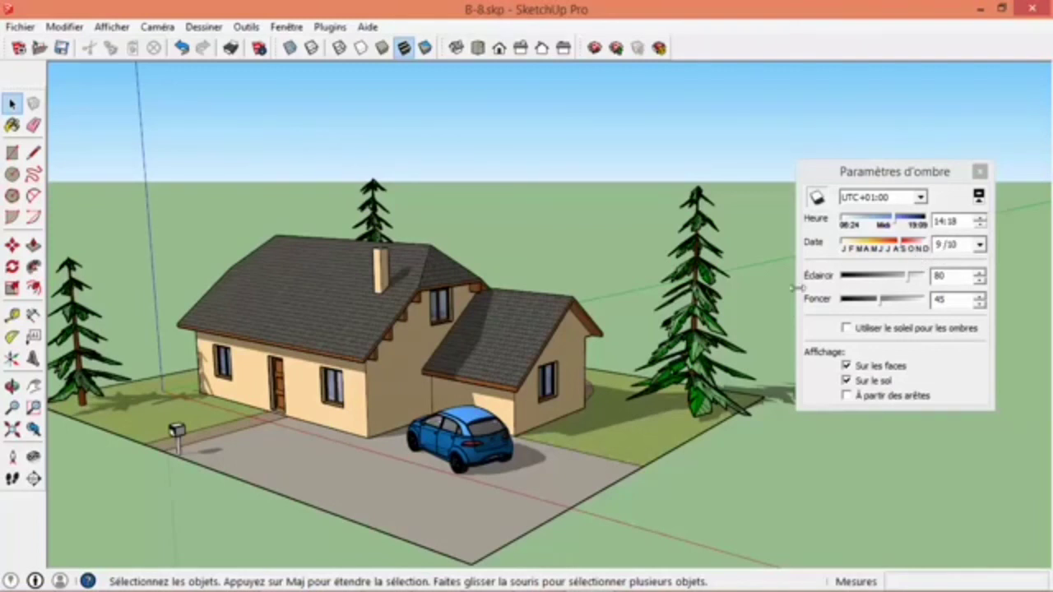
scroll(632, 359, down, 1)
middle_drag(400, 353, 480, 339)
scroll(535, 333, up, 4)
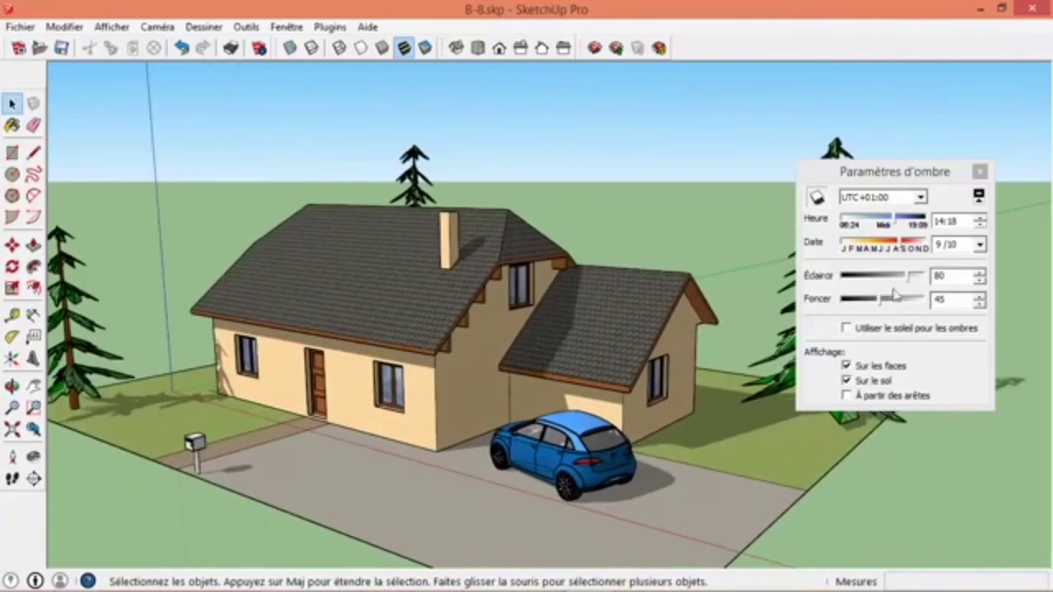
mouse_move(912, 281)
mouse_down()
mouse_move(853, 280)
mouse_move(923, 284)
mouse_move(890, 298)
mouse_move(921, 300)
mouse_move(859, 301)
mouse_move(876, 306)
mouse_move(931, 307)
mouse_move(927, 283)
mouse_move(935, 285)
mouse_up()
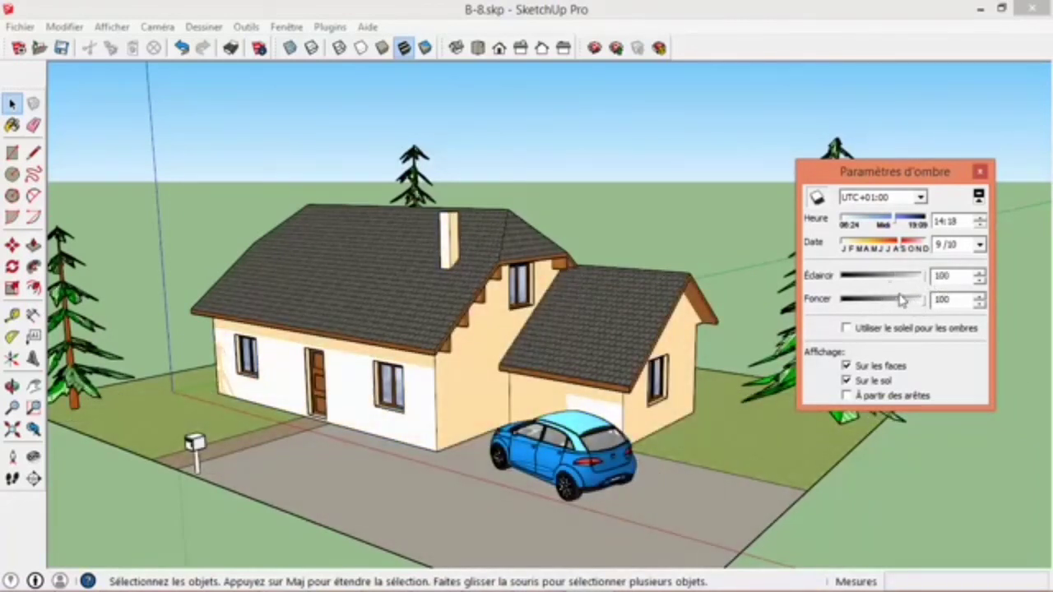
drag(927, 306, 870, 301)
mouse_move(927, 281)
mouse_down()
mouse_move(900, 282)
mouse_move(928, 281)
mouse_up()
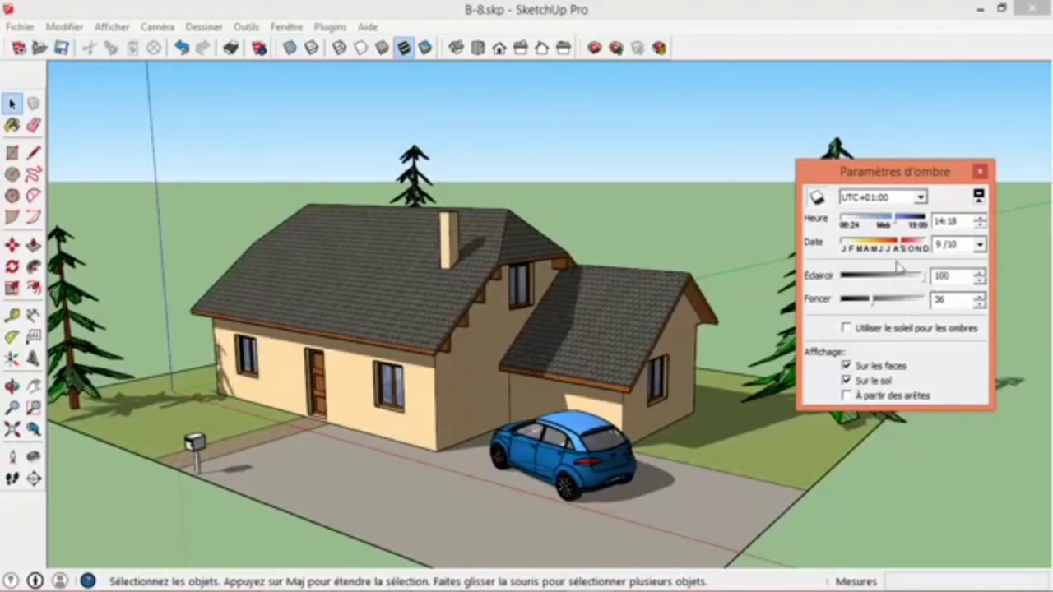
click(981, 172)
- Apply the Griffonnage sur panneau dur style from the Styles assortis collection to the model
middle_drag(551, 391, 574, 321)
scroll(527, 394, down, 3)
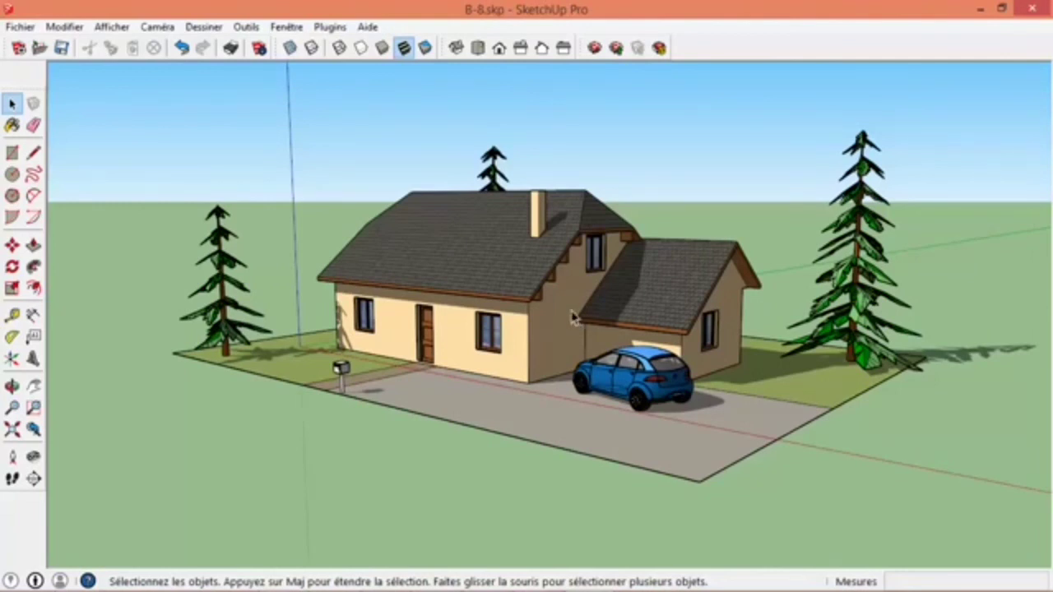
click(286, 26)
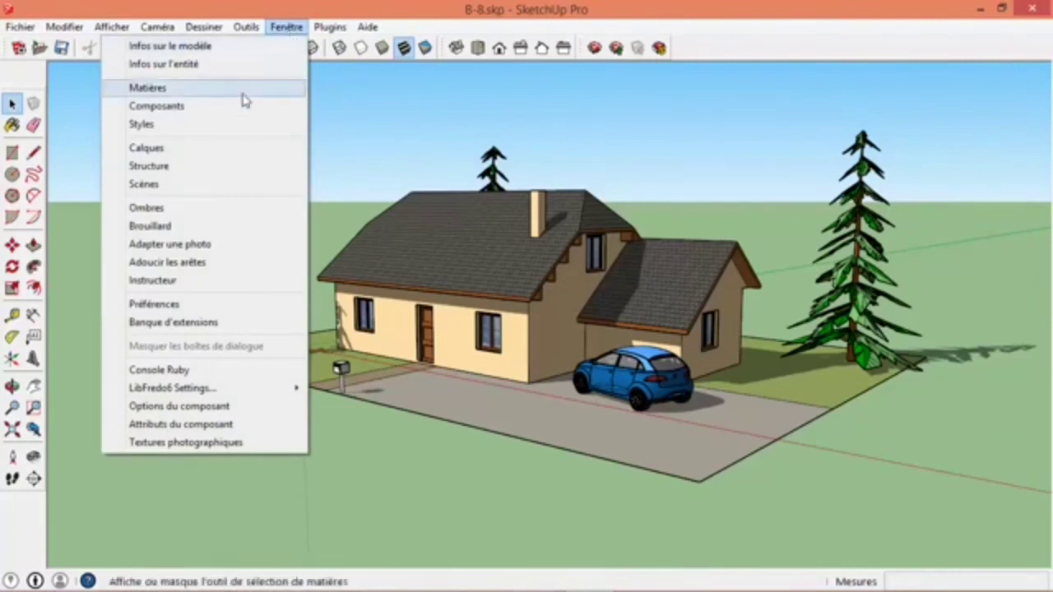
click(204, 134)
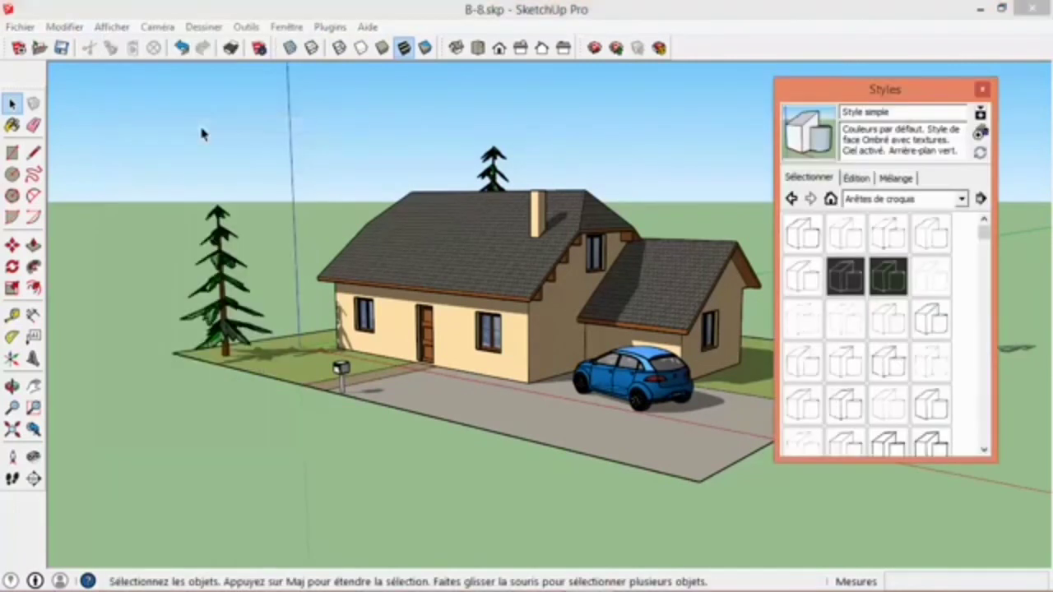
click(829, 198)
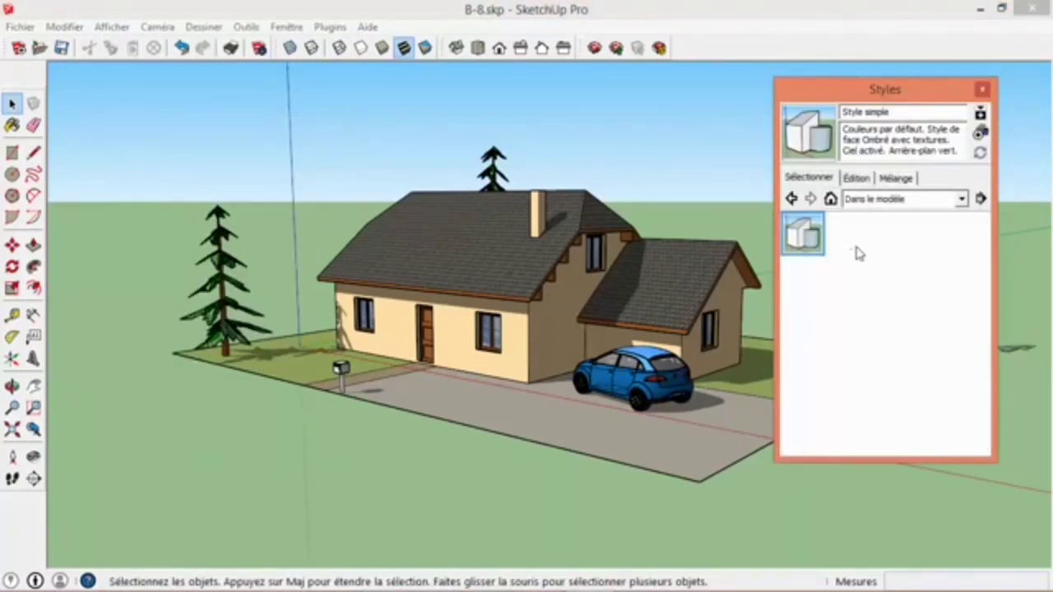
click(960, 200)
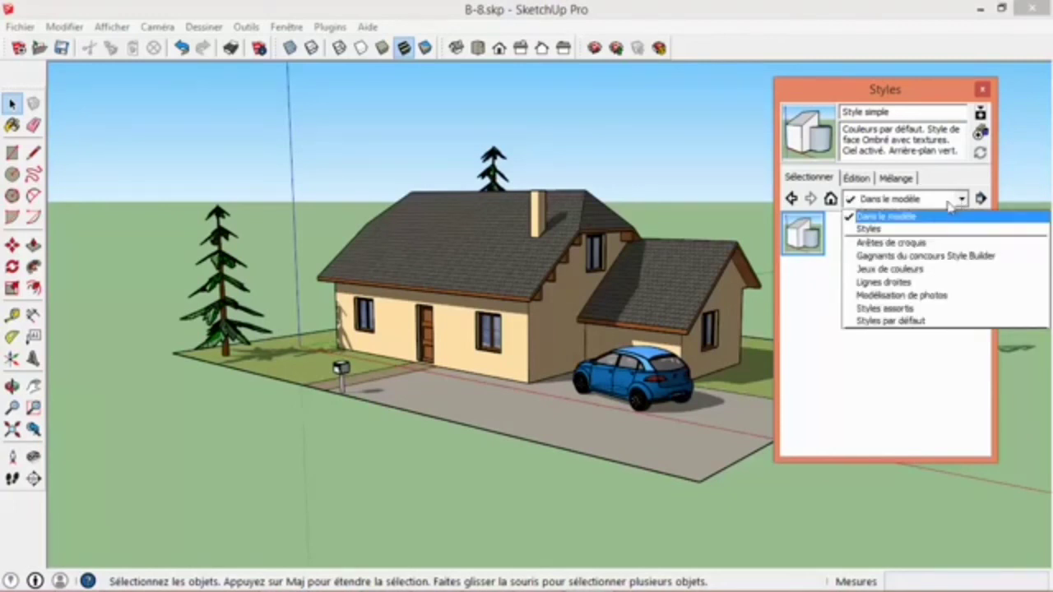
click(889, 308)
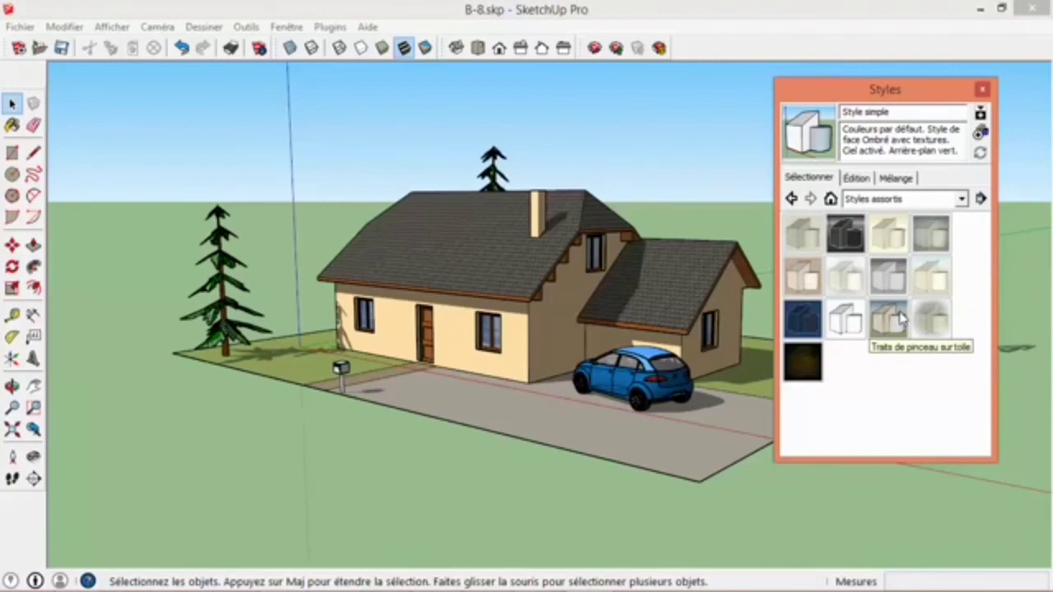
click(802, 278)
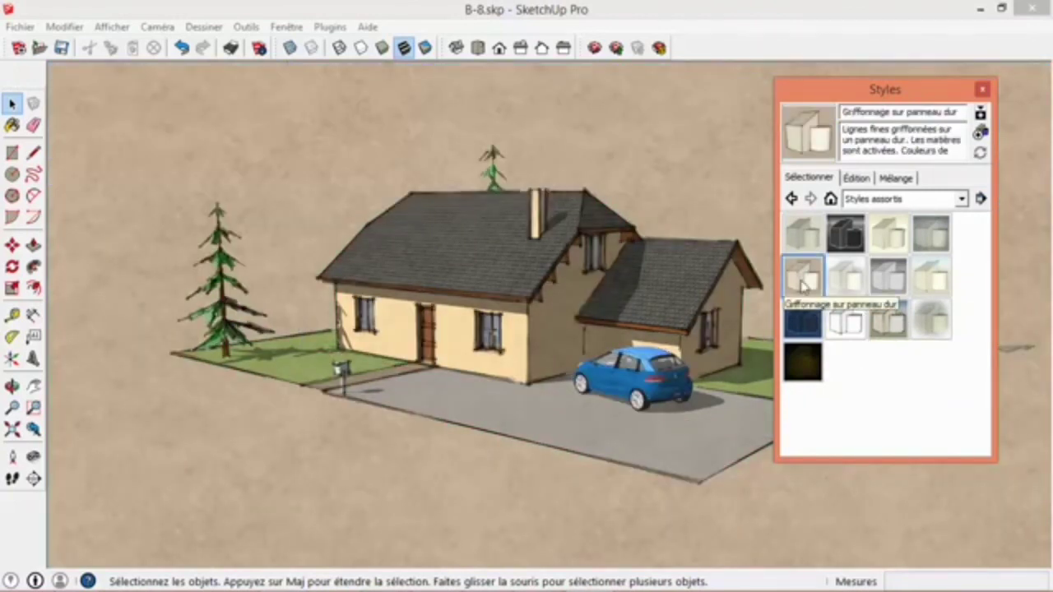
- Try the styles Aggloméré avec marqueur fin, Traits de pinceau sur toile and Tableau blanc avec marqueur on the model
click(804, 233)
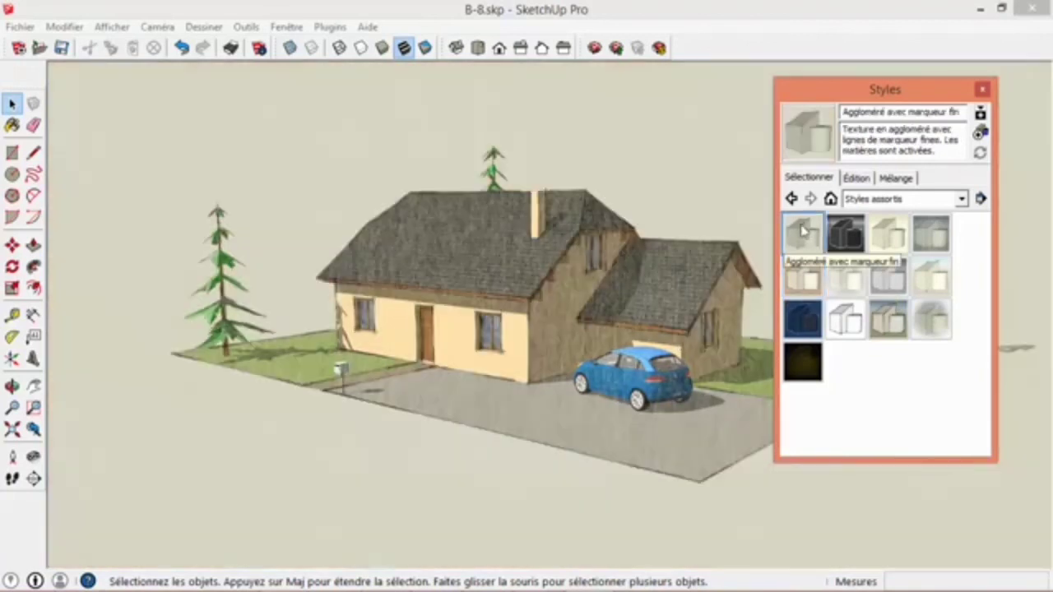
click(890, 319)
click(849, 321)
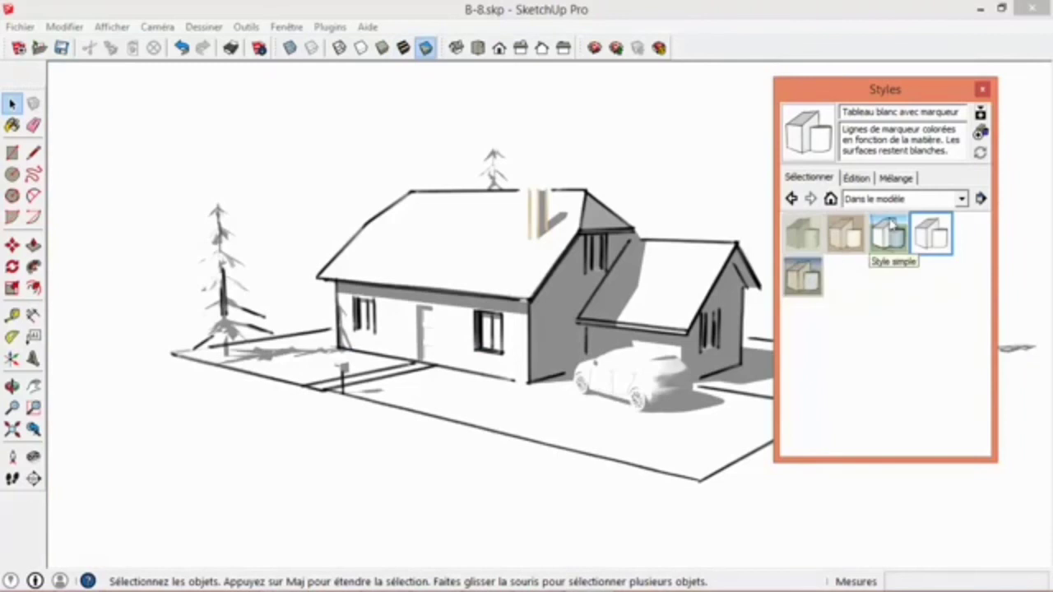
- Apply the Style par défaut style from the Styles par défaut collection to the model
click(900, 199)
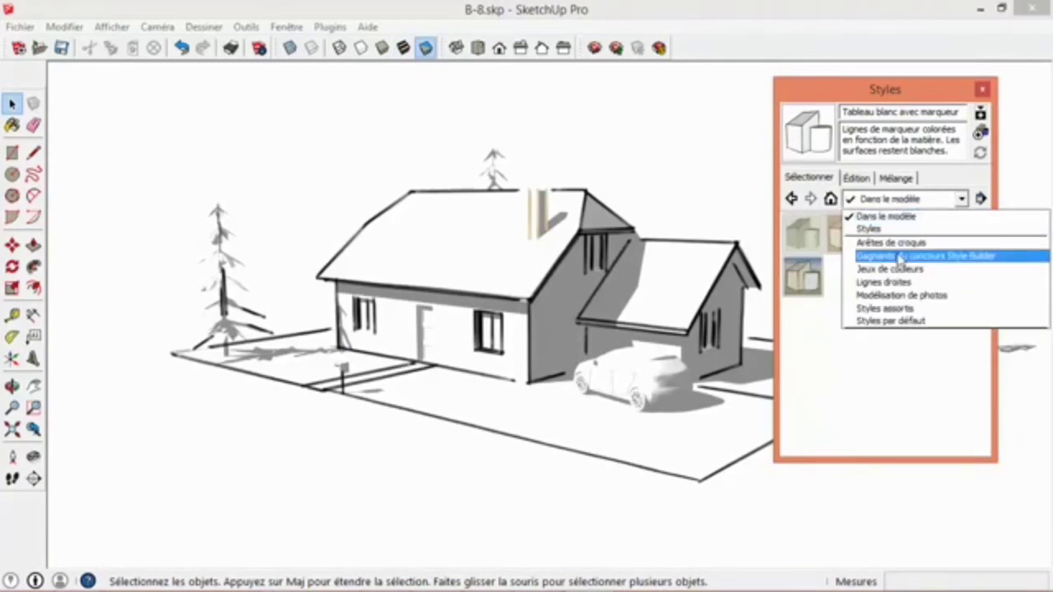
click(893, 321)
click(931, 320)
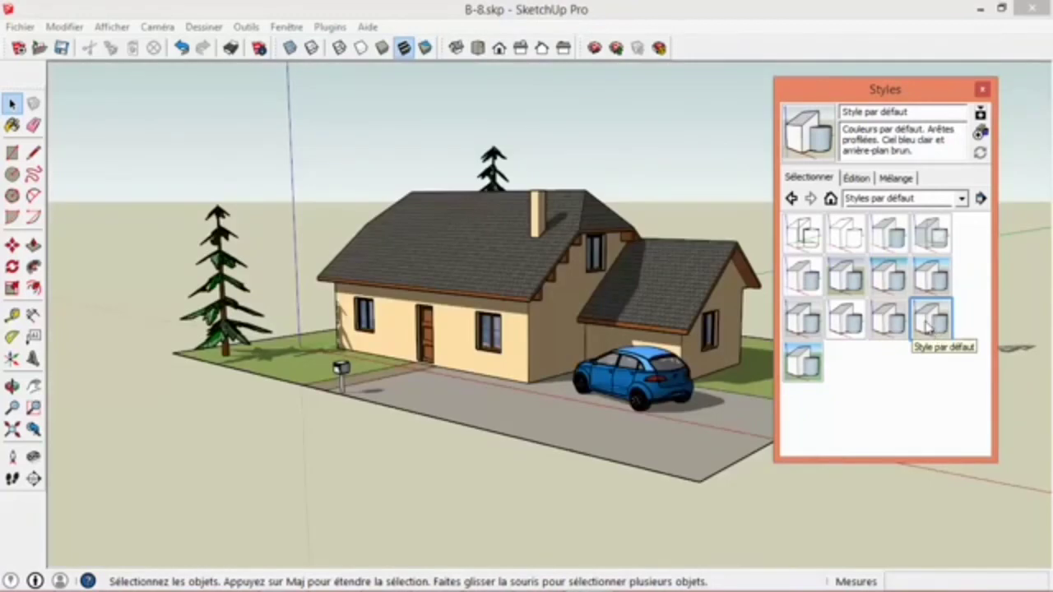
- Try the Aquarelle and Aérographe styles from the Arêtes de croquis collection, and apply its Fils de fer style to the model
click(921, 201)
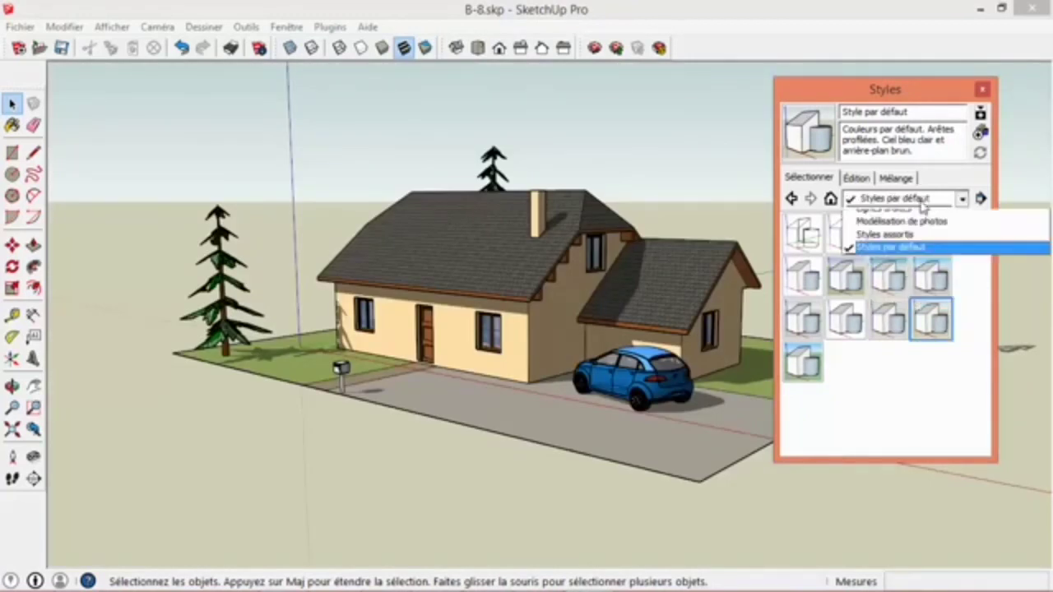
click(876, 243)
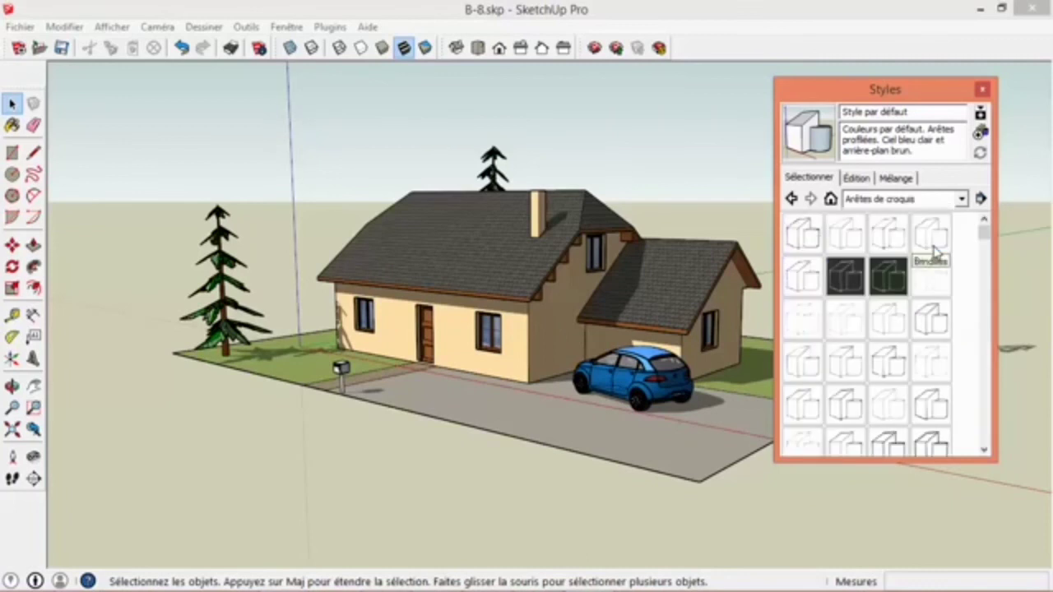
click(804, 237)
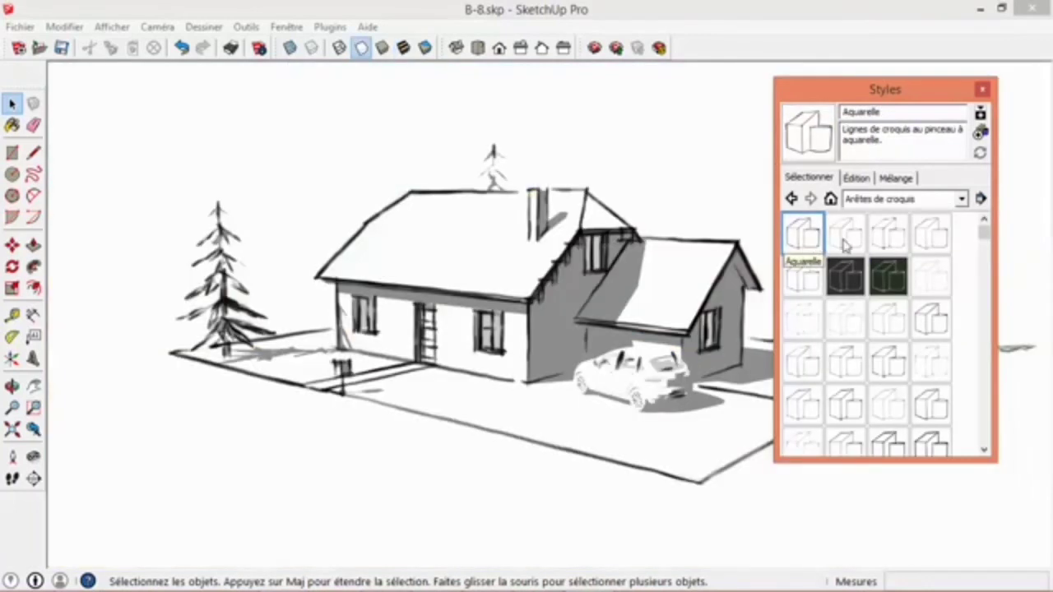
click(844, 251)
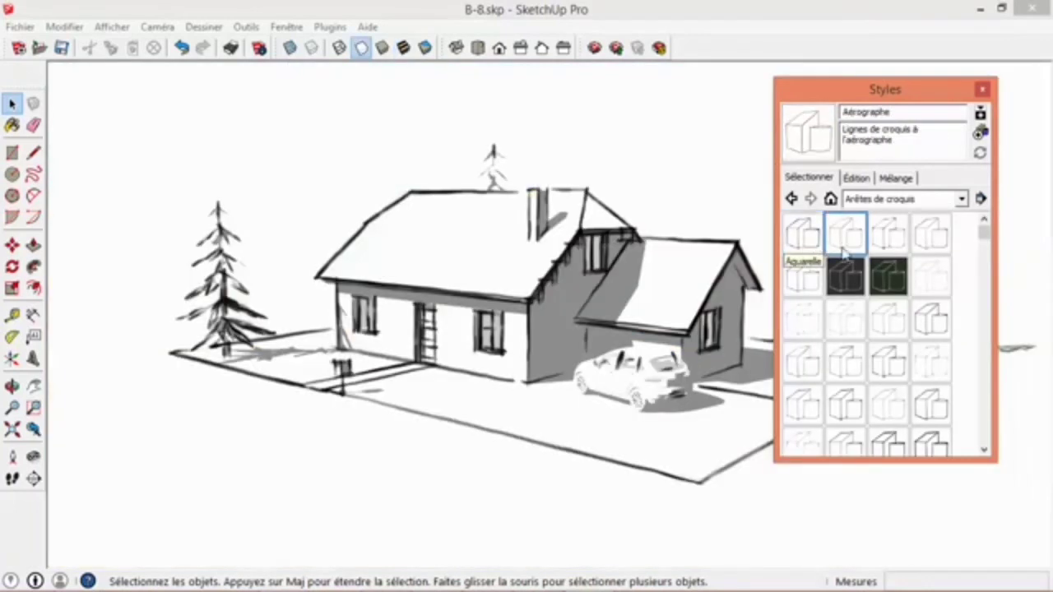
click(932, 321)
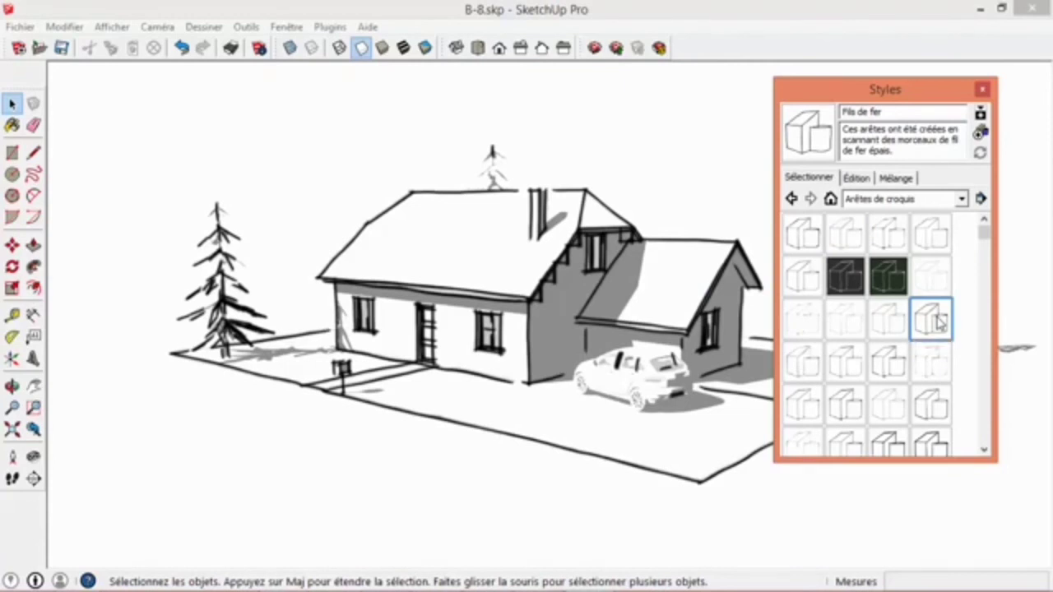
- Display the sketch-styled model with textured faces using Ombré avec textures
drag(860, 86, 878, 66)
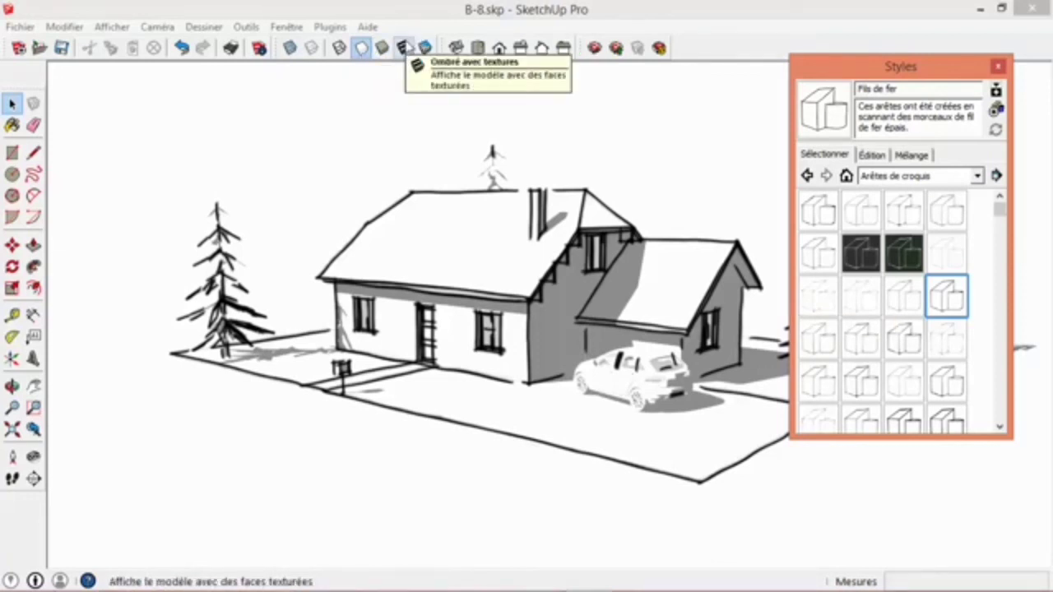
click(404, 47)
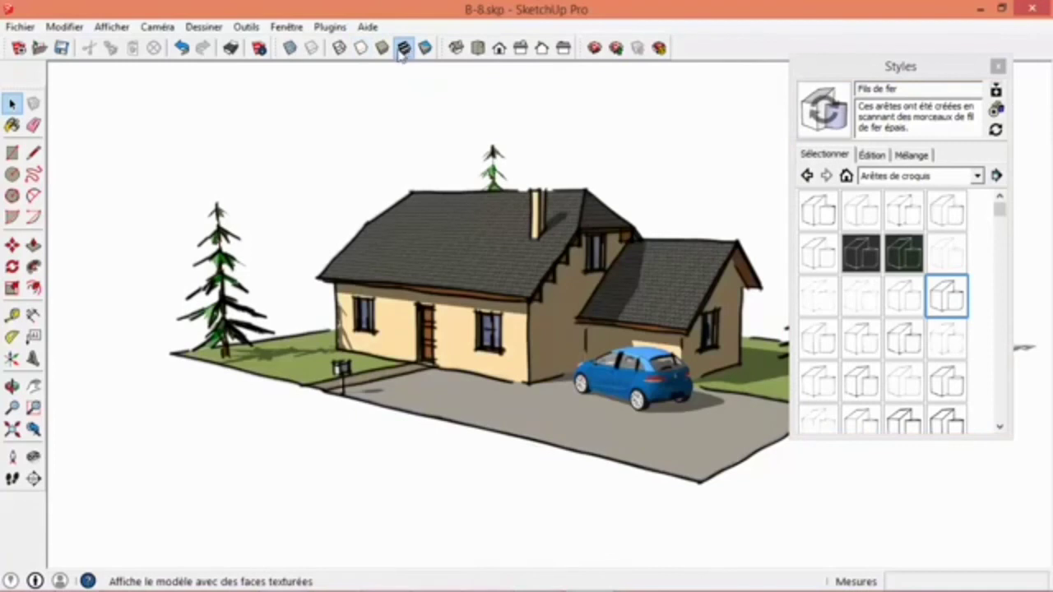
- Examine the textured house, car and trees with their sketched edges from several angles, and close the Styles window
key(o)
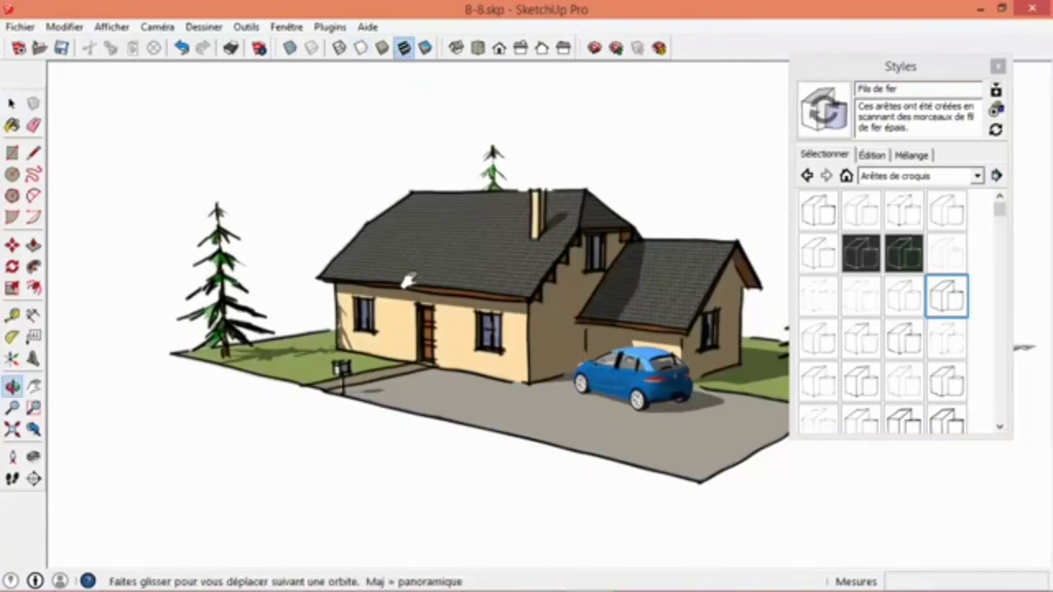
drag(408, 280, 345, 298)
middle_drag(347, 296, 425, 277)
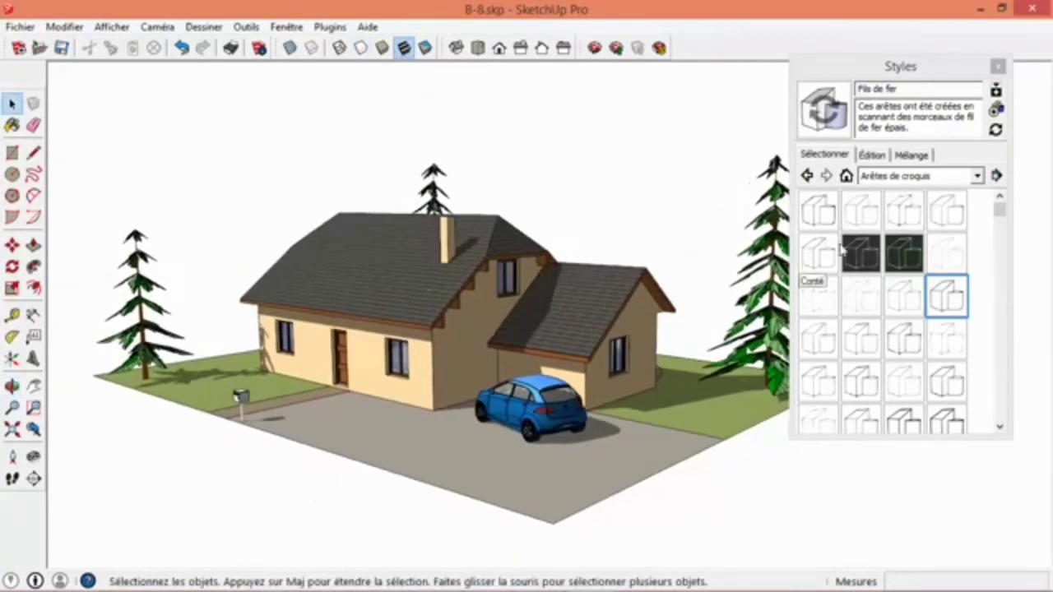
mouse_move(427, 374)
middle_down()
mouse_move(535, 407)
mouse_move(518, 359)
middle_up()
scroll(562, 408, up, 3)
scroll(564, 414, up, 3)
shift+middle_drag(417, 319, 458, 310)
scroll(421, 367, down, 4)
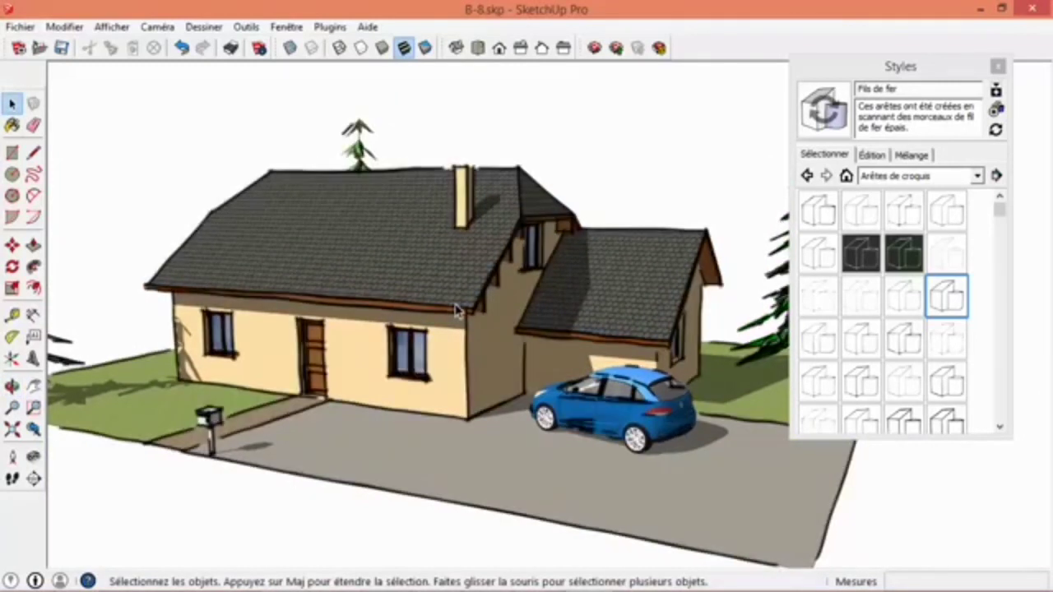
drag(896, 67, 874, 87)
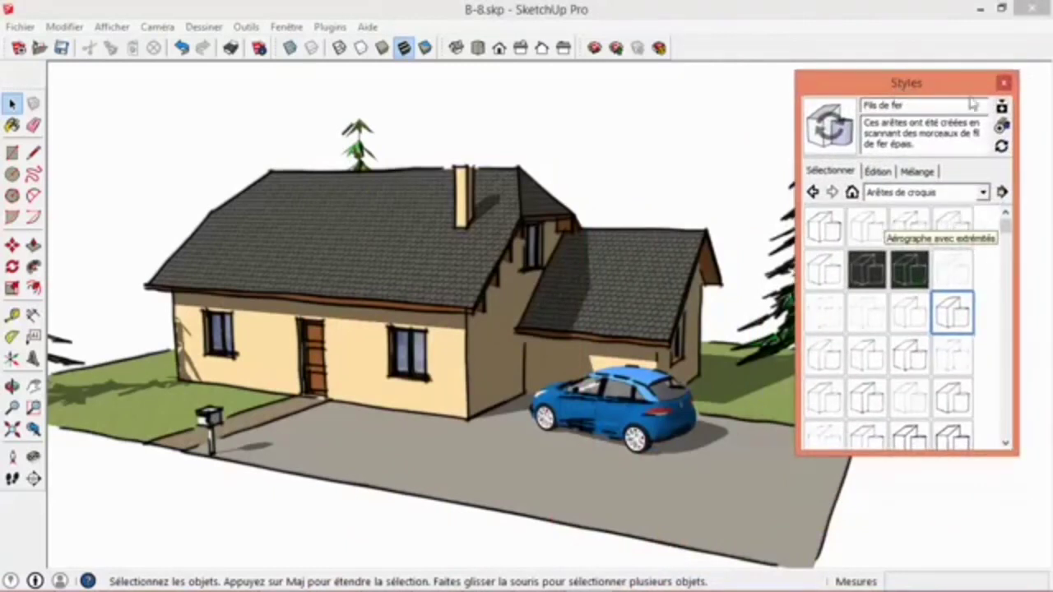
click(1002, 83)
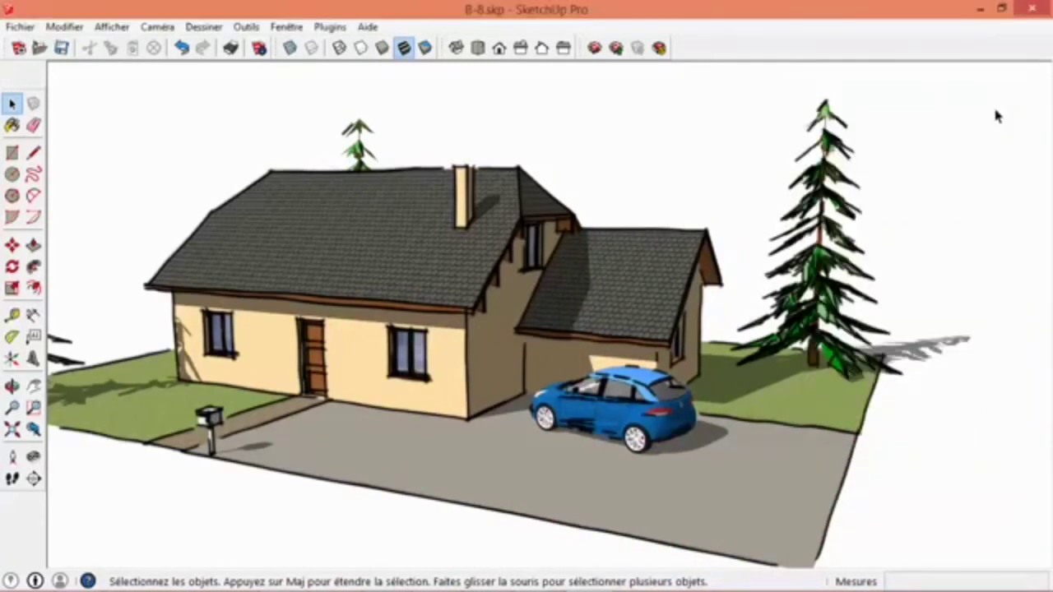